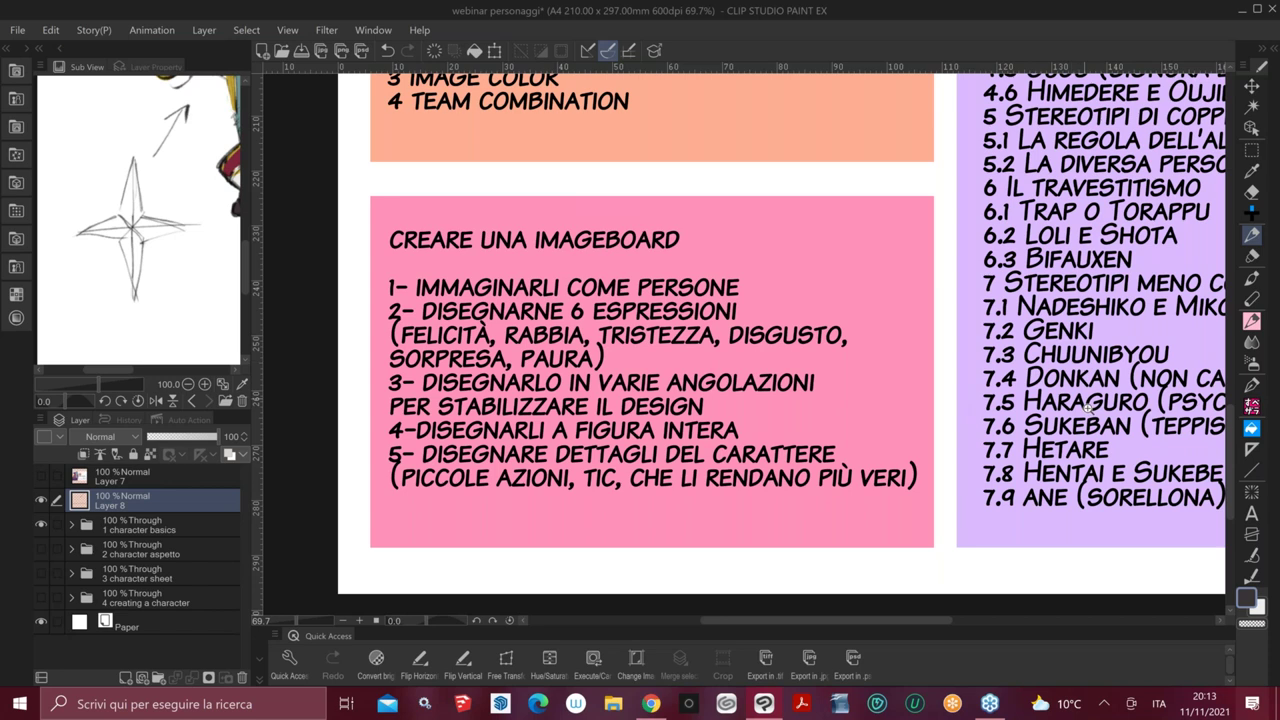
Review the notes page, from the "Creare una imageboard" box up to the manga basics box and the "dere" list
{"action": "scroll", "coordinate": [1090, 425], "scroll_direction": "down", "scroll_amount": 3}
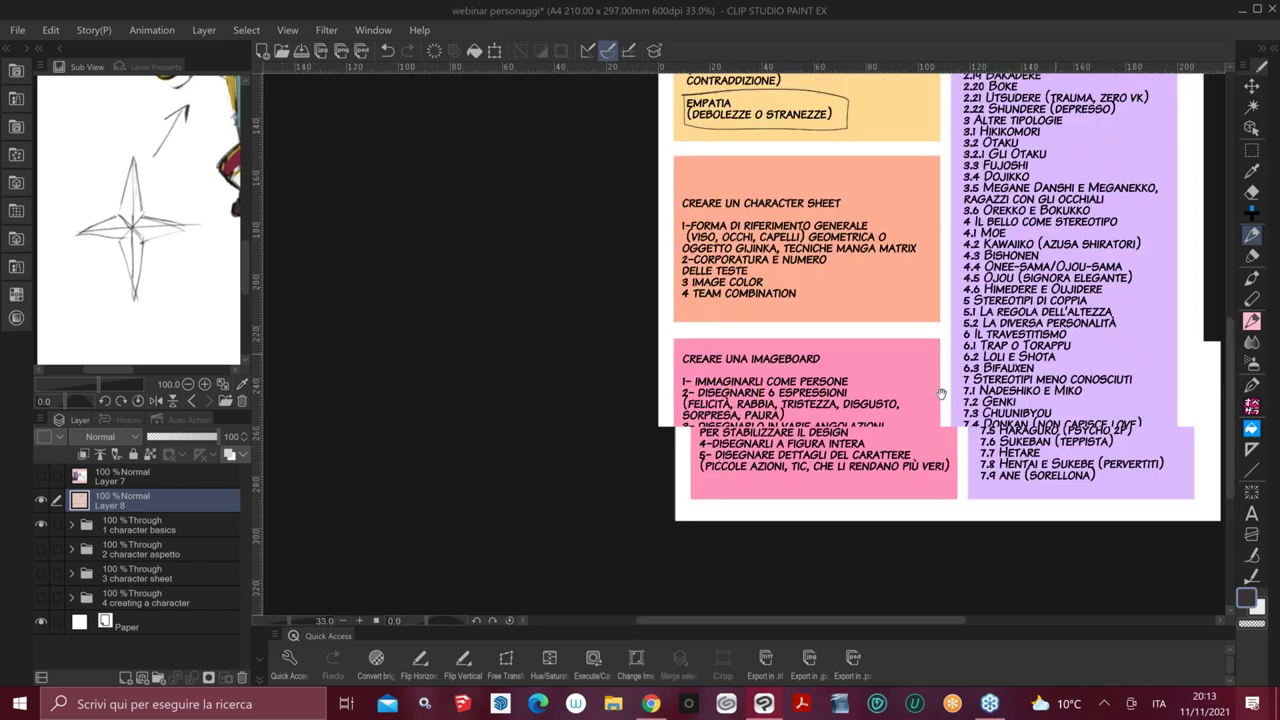
{"action": "left_click_drag", "start_coordinate": [1127, 309], "coordinate": [787, 442]}
{"action": "scroll", "coordinate": [790, 440], "scroll_direction": "down", "scroll_amount": 1}
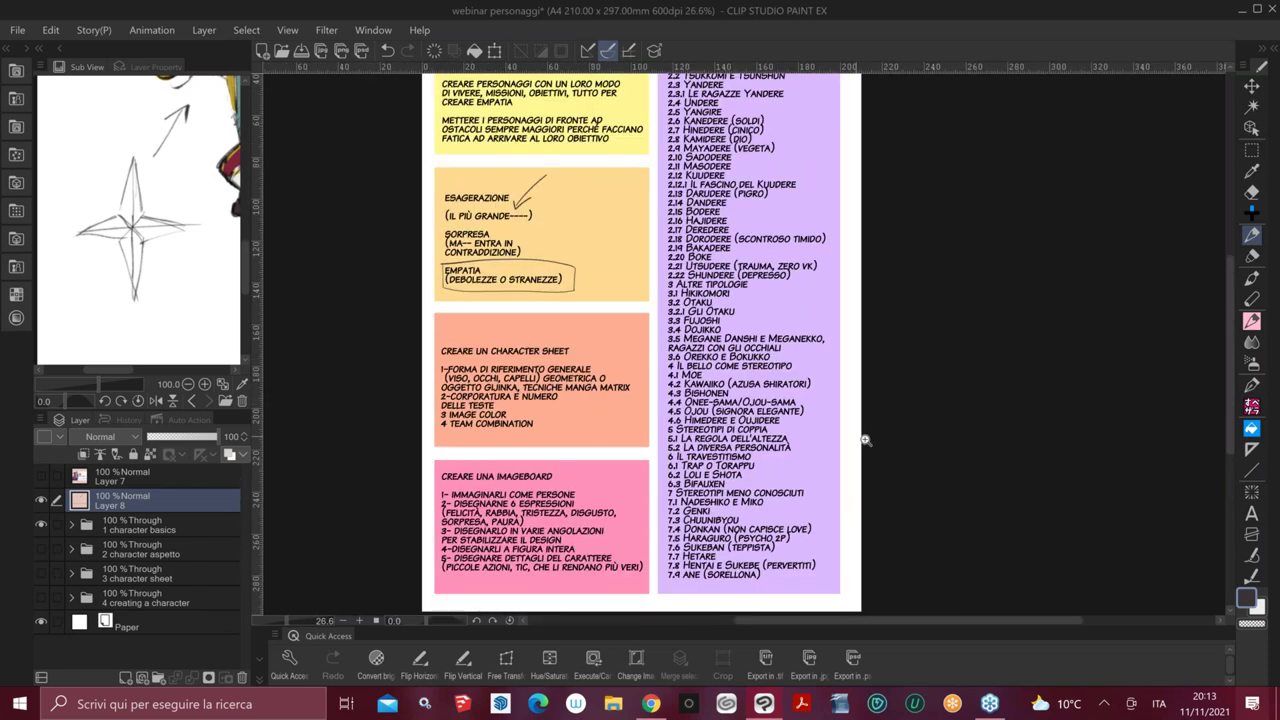
{"action": "scroll", "coordinate": [850, 400], "scroll_direction": "down", "scroll_amount": 1}
{"action": "left_click_drag", "start_coordinate": [853, 387], "coordinate": [843, 417]}
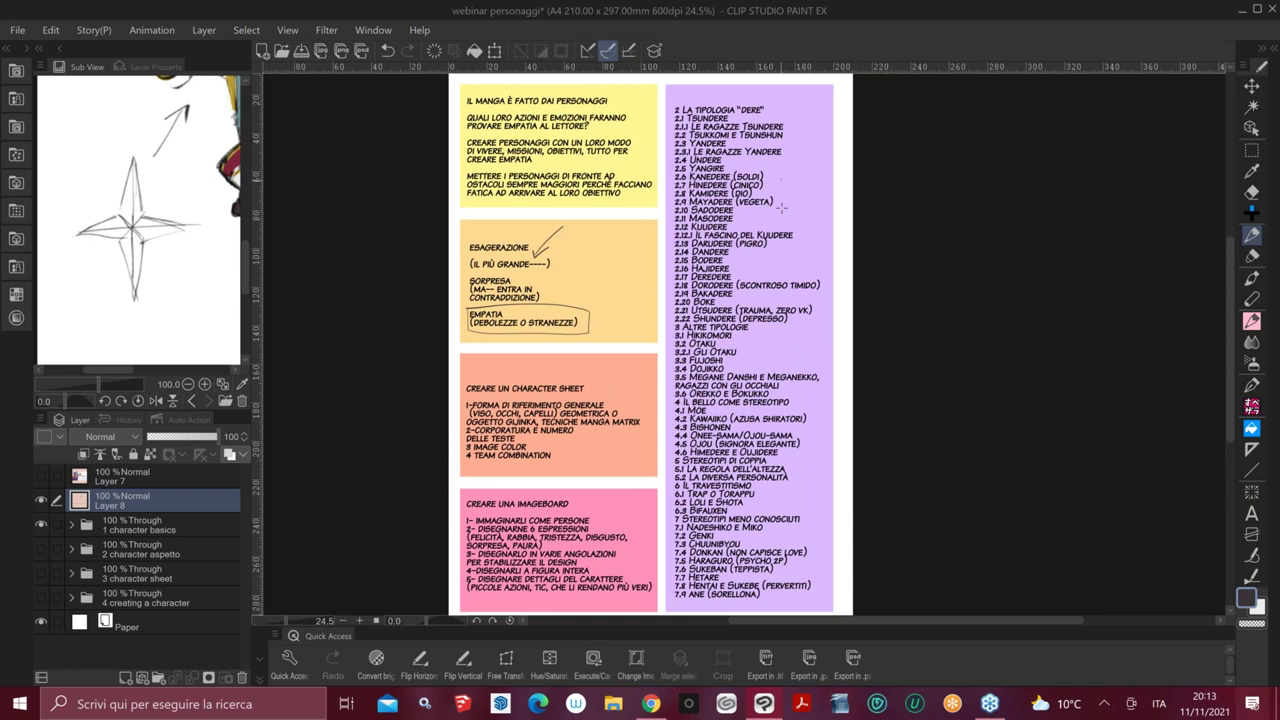
{"action": "left_click_drag", "start_coordinate": [799, 266], "coordinate": [802, 266]}
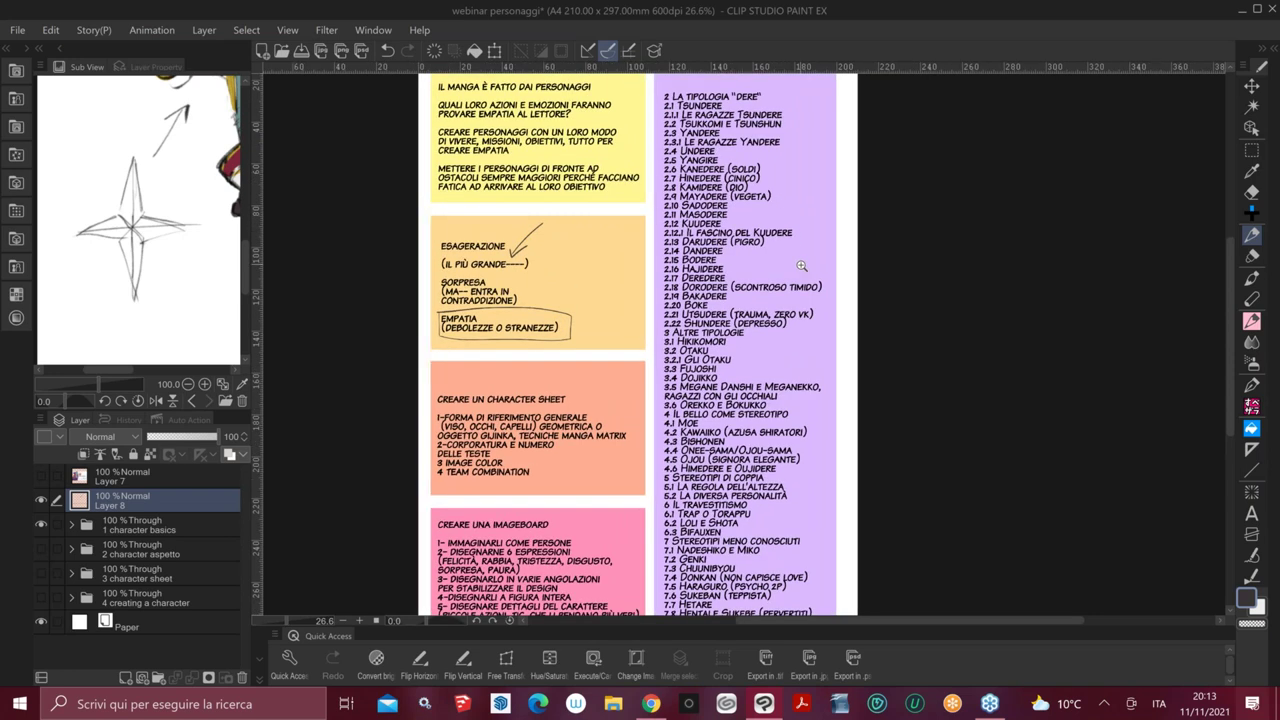
{"action": "left_click", "coordinate": [827, 206]}
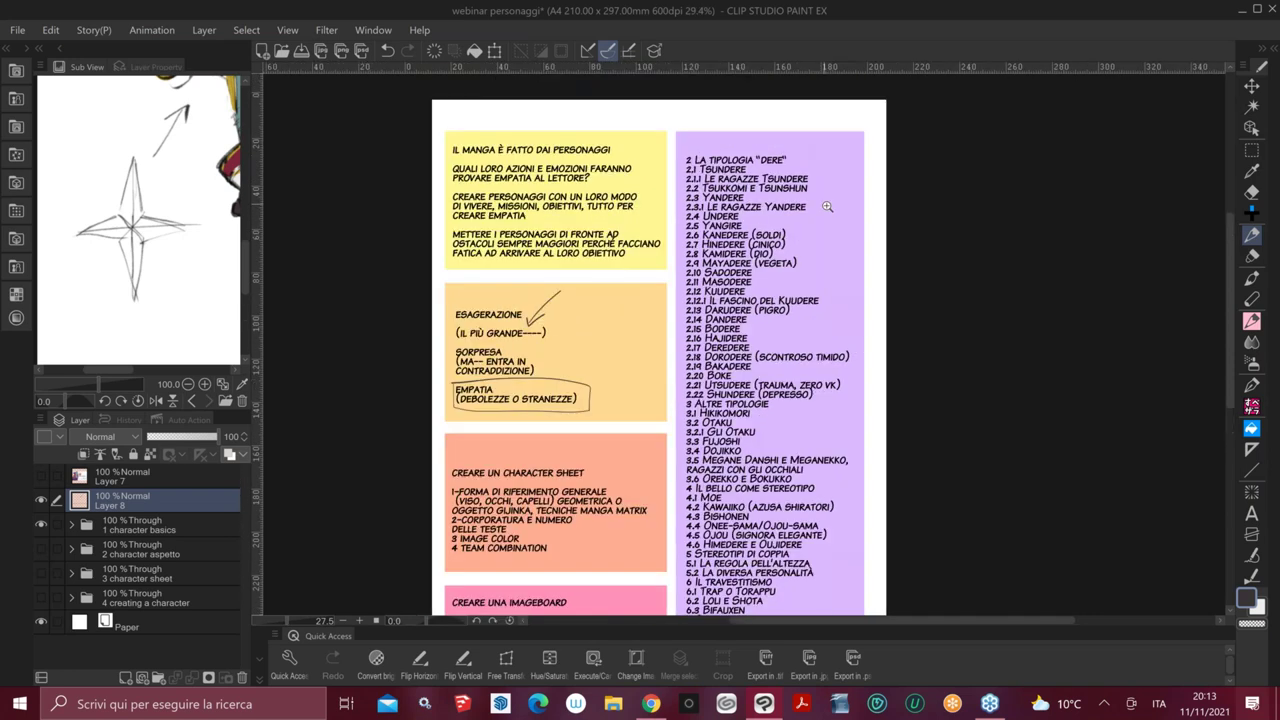
{"action": "left_click", "coordinate": [827, 206]}
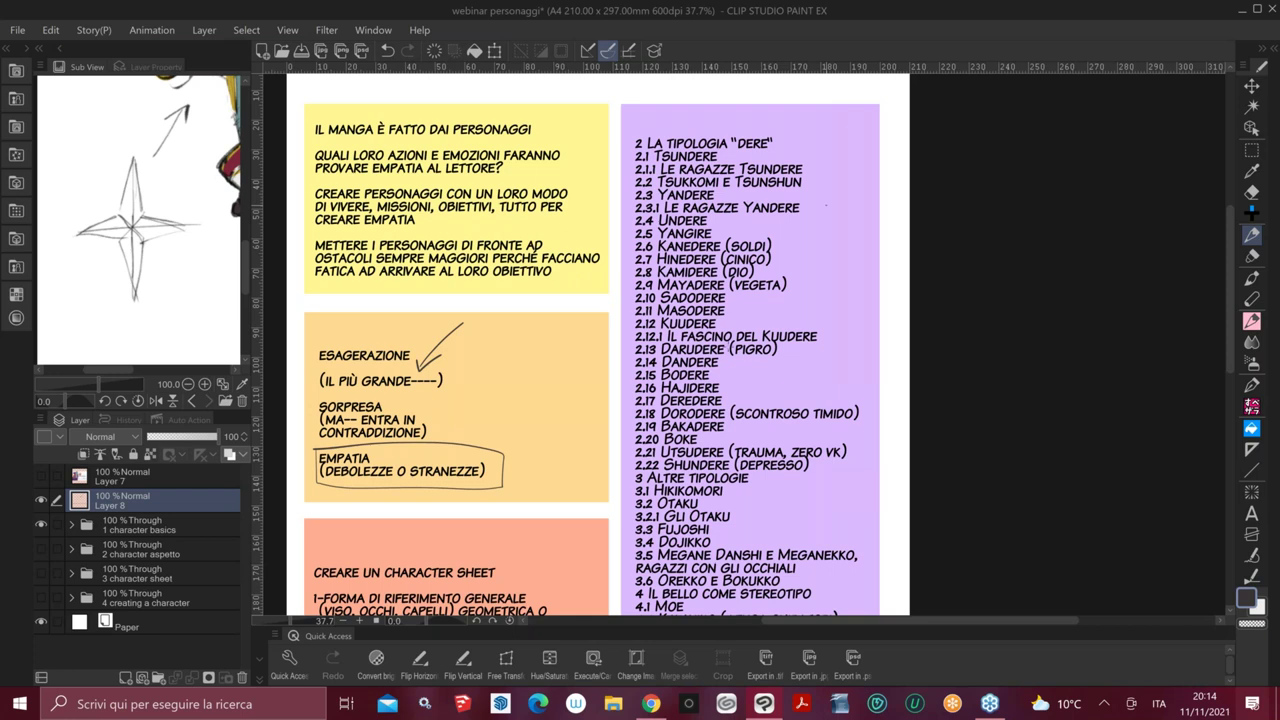
Read through the purple character stereotype list, from "La tipologia dere" down to "Stereotipi meno conosciuti"
{"action": "left_click_drag", "start_coordinate": [844, 213], "coordinate": [925, 273]}
{"action": "scroll", "coordinate": [781, 193], "scroll_direction": "up", "scroll_amount": 1}
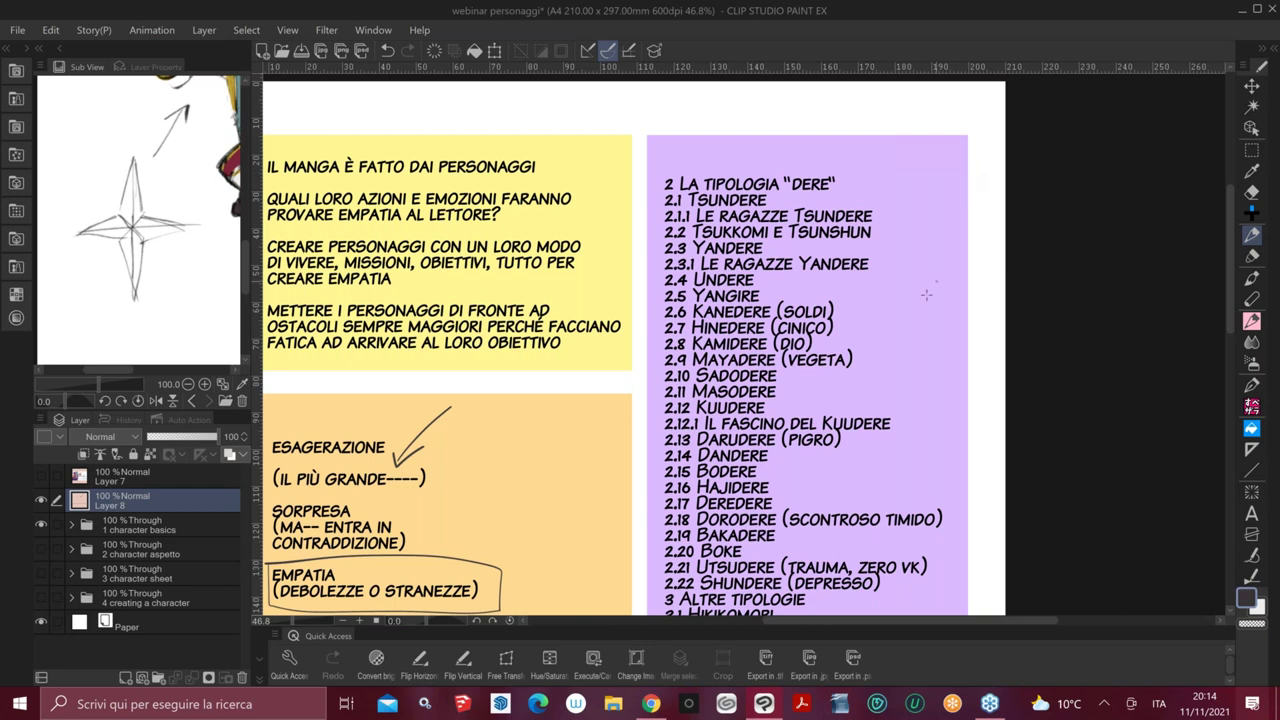
{"action": "left_click_drag", "start_coordinate": [930, 304], "coordinate": [905, 292]}
{"action": "left_click_drag", "start_coordinate": [921, 398], "coordinate": [873, 210]}
{"action": "scroll", "coordinate": [862, 250], "scroll_direction": "down", "scroll_amount": 1}
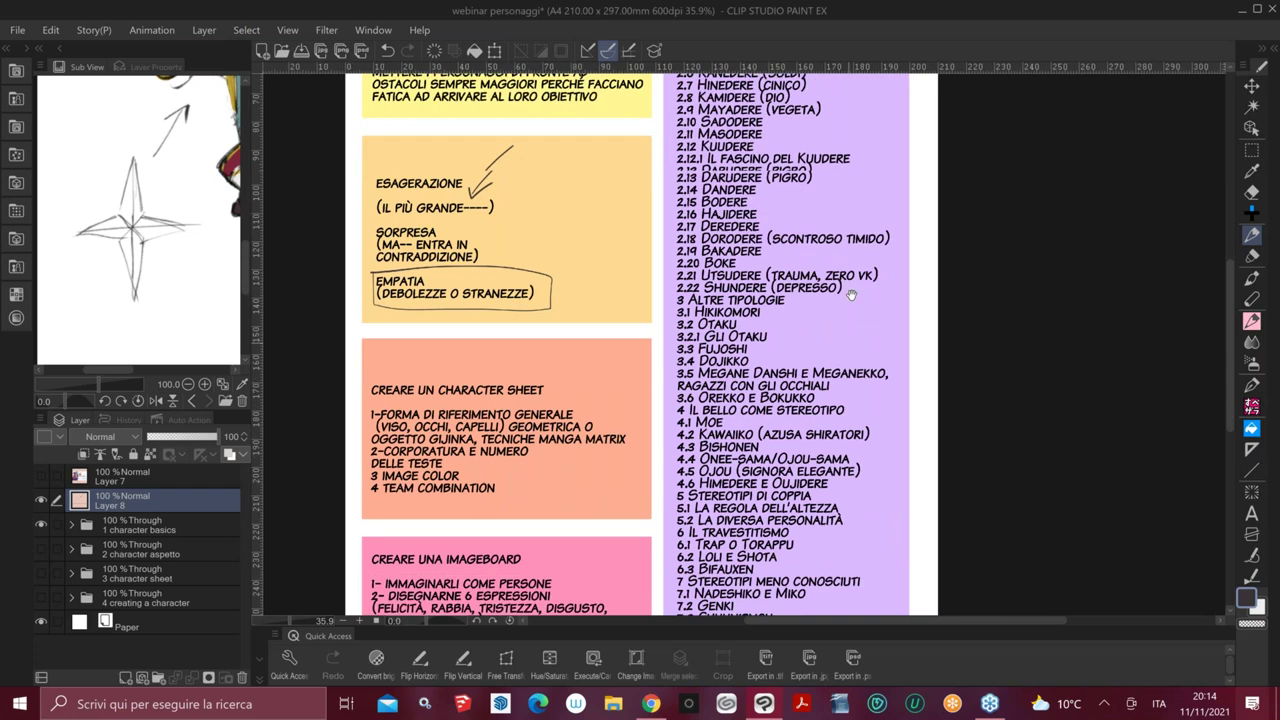
{"action": "scroll", "coordinate": [851, 295], "scroll_direction": "down", "scroll_amount": 1}
{"action": "scroll", "coordinate": [853, 293], "scroll_direction": "up", "scroll_amount": 2}
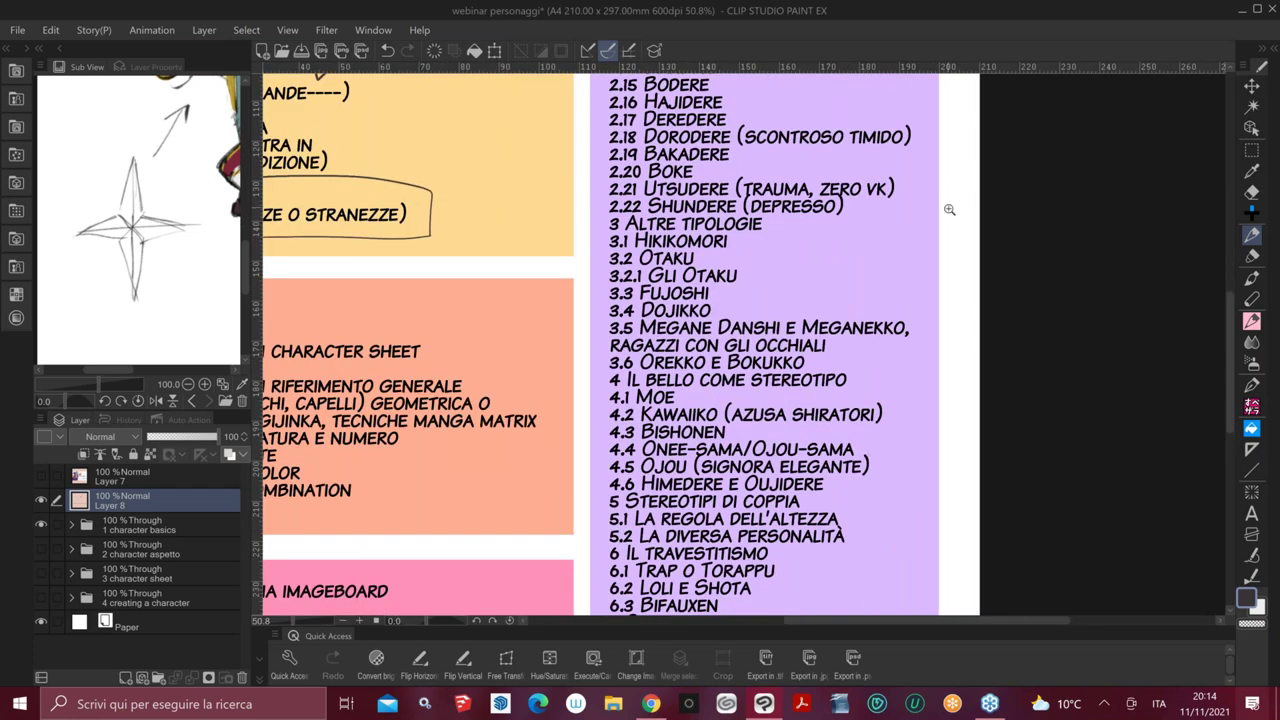
{"action": "scroll", "coordinate": [946, 207], "scroll_direction": "down", "scroll_amount": 1}
{"action": "scroll", "coordinate": [947, 207], "scroll_direction": "down", "scroll_amount": 1}
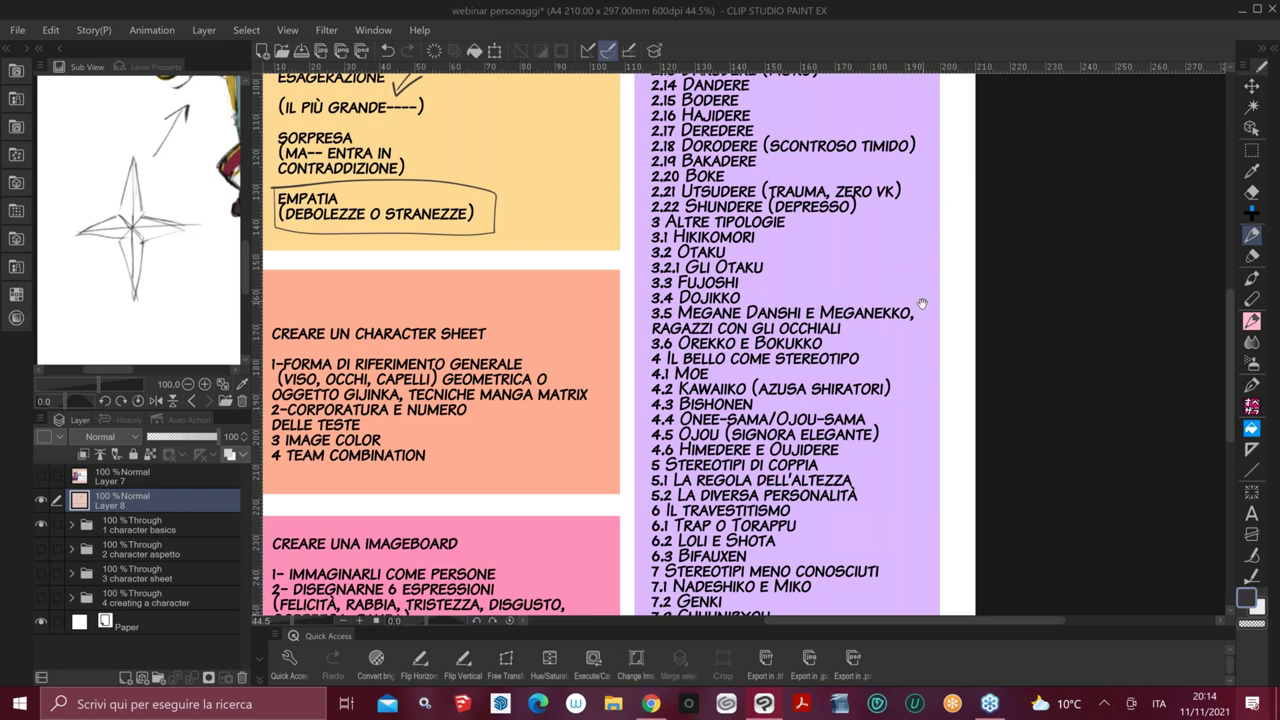
{"action": "left_click_drag", "start_coordinate": [919, 326], "coordinate": [867, 352]}
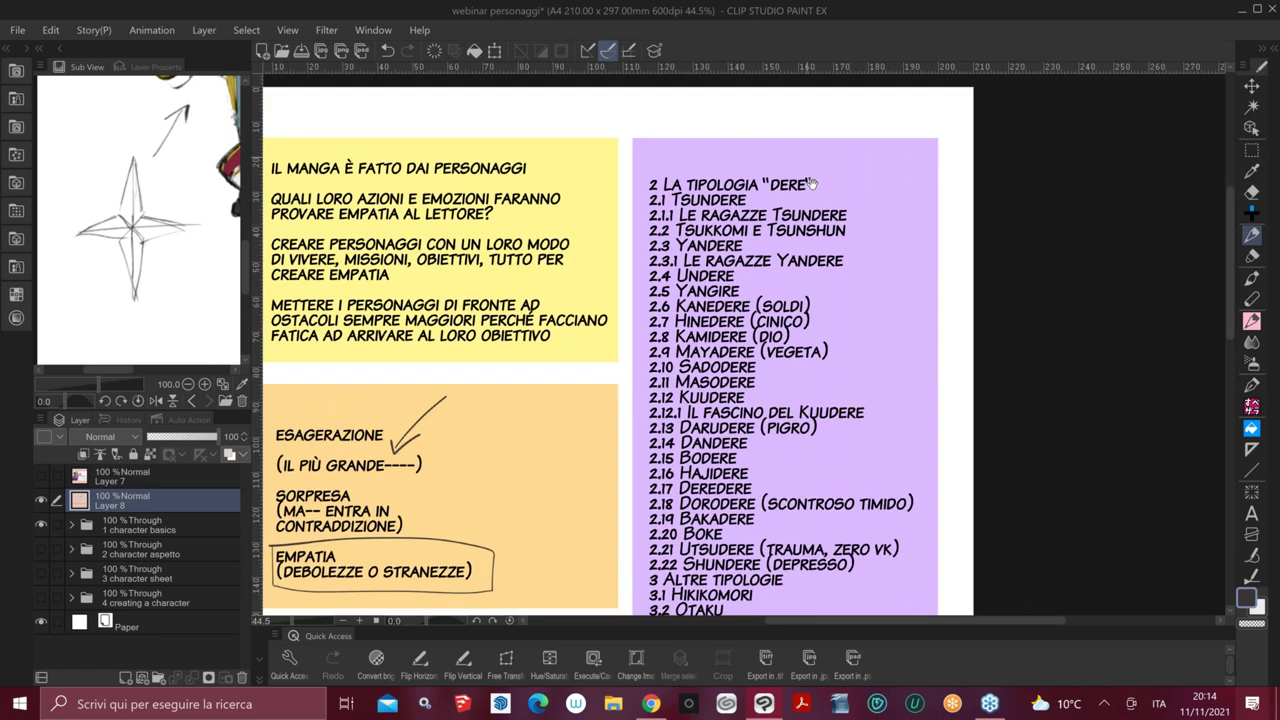
Examine the first "dere" entries up close, and the character sheet and imageboard boxes lower on the page
{"action": "scroll", "coordinate": [805, 166], "scroll_direction": "up", "scroll_amount": 2}
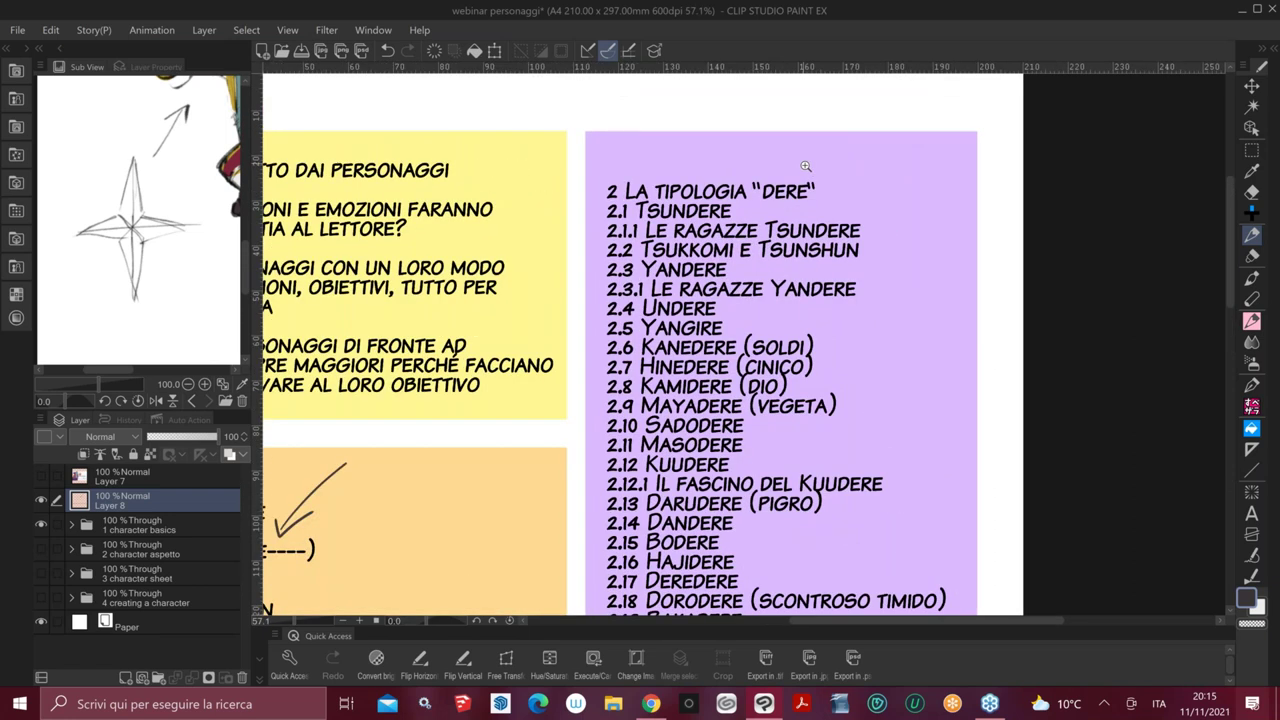
{"action": "scroll", "coordinate": [805, 166], "scroll_direction": "up", "scroll_amount": 1}
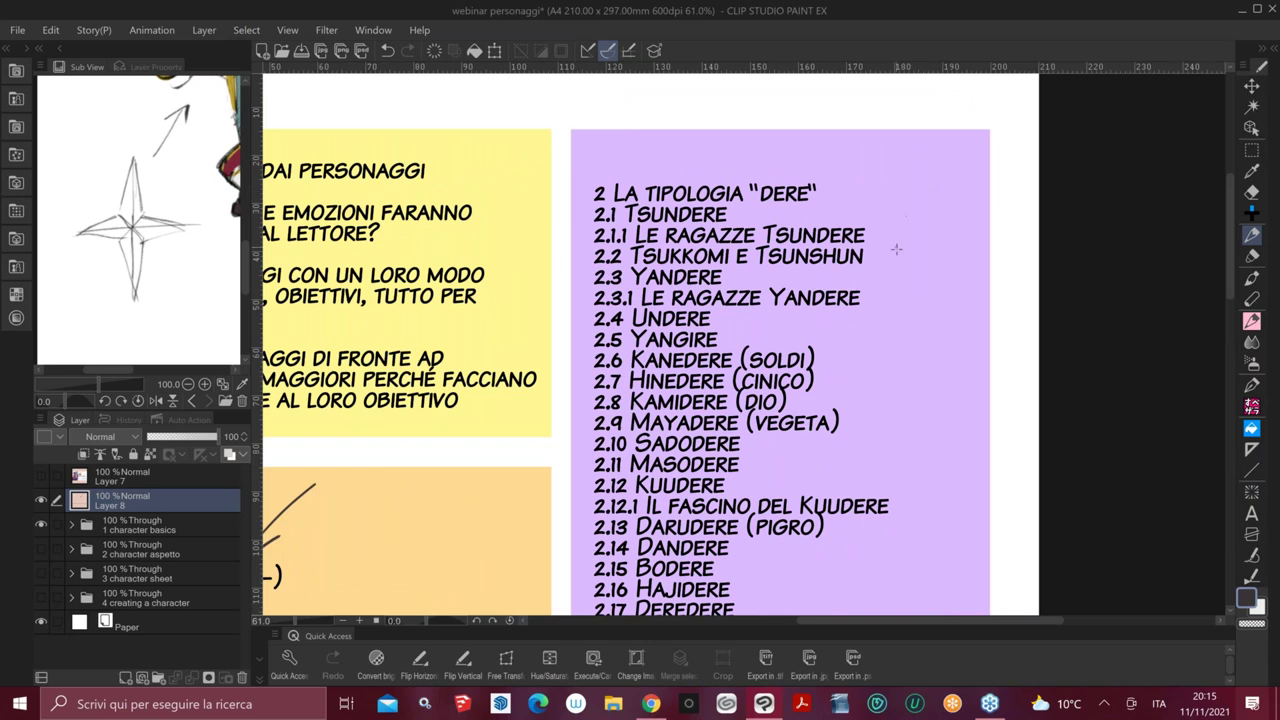
{"action": "scroll", "coordinate": [893, 291], "scroll_direction": "down", "scroll_amount": 1}
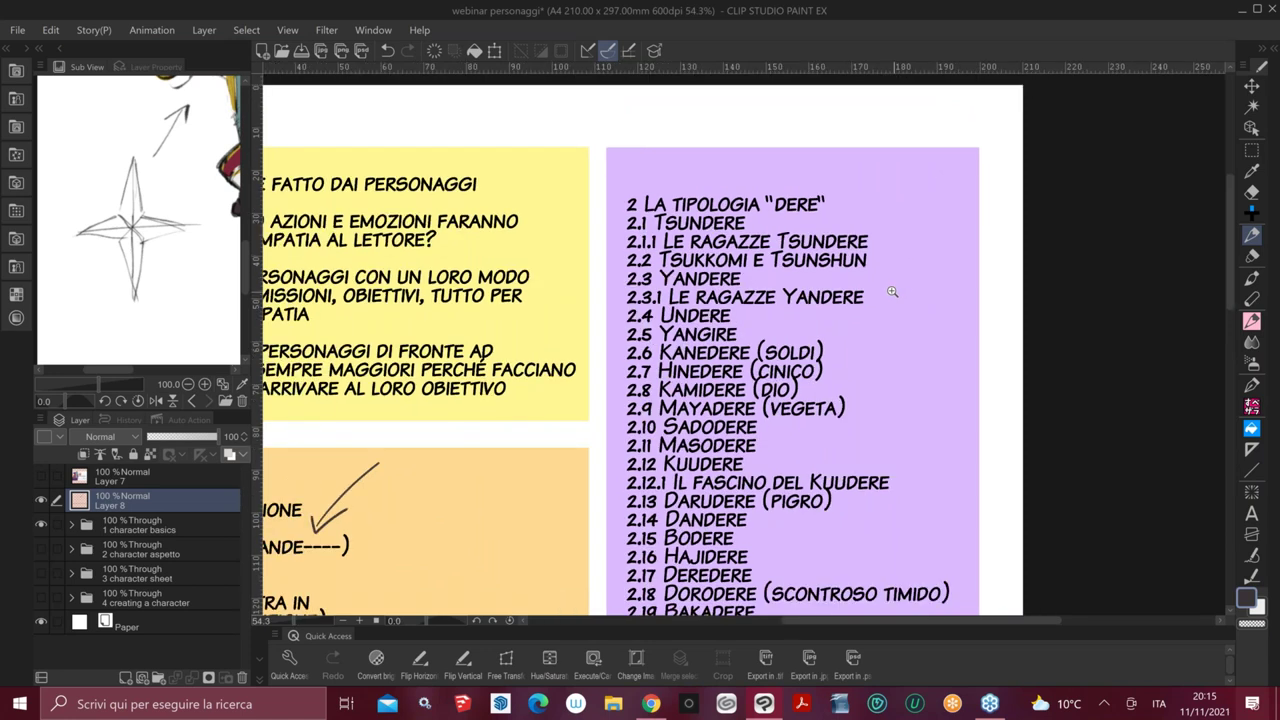
{"action": "scroll", "coordinate": [893, 291], "scroll_direction": "down", "scroll_amount": 5}
{"action": "left_click_drag", "start_coordinate": [893, 291], "coordinate": [884, 203]}
{"action": "scroll", "coordinate": [884, 203], "scroll_direction": "up", "scroll_amount": 1}
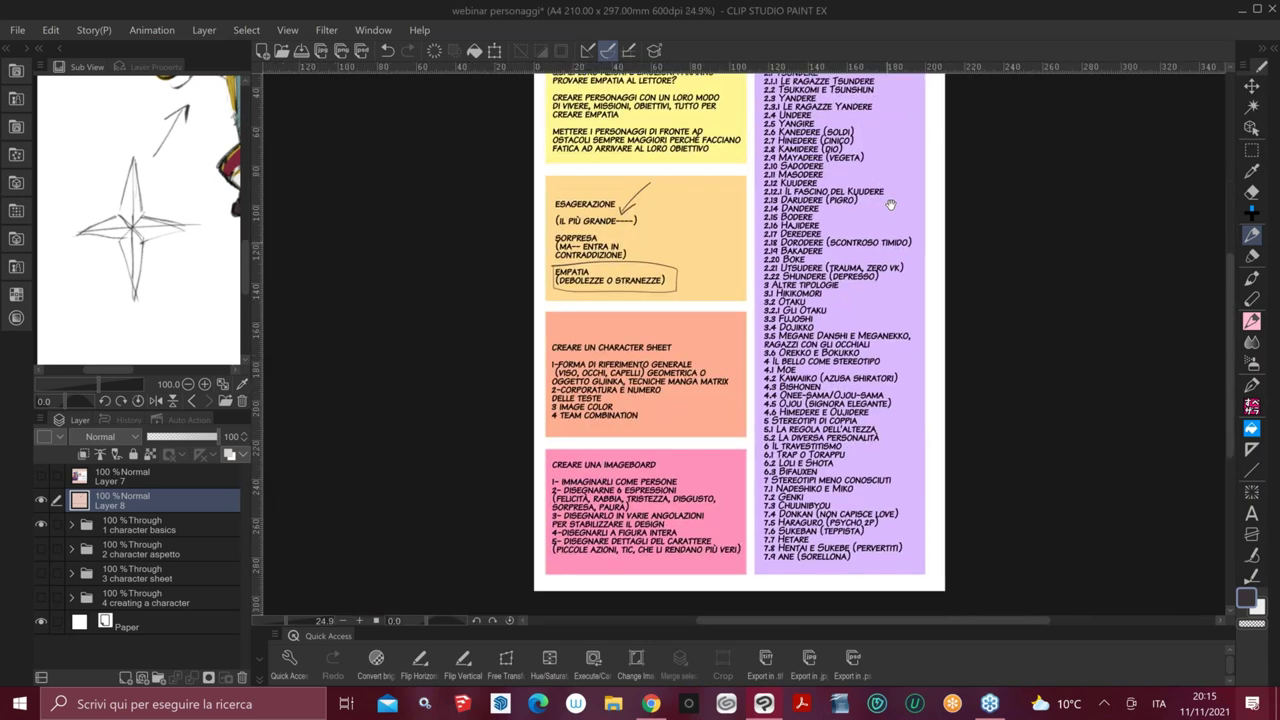
{"action": "scroll", "coordinate": [899, 123], "scroll_direction": "up", "scroll_amount": 1}
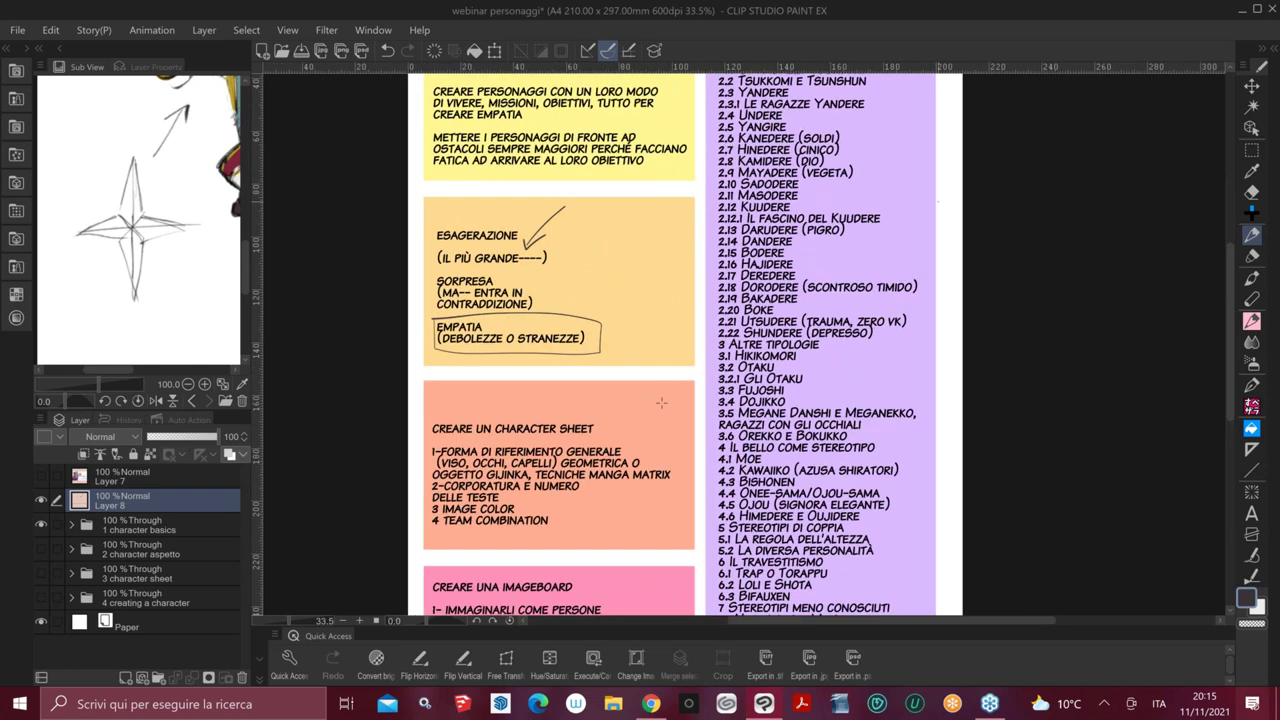
{"action": "left_click_drag", "start_coordinate": [696, 441], "coordinate": [856, 258]}
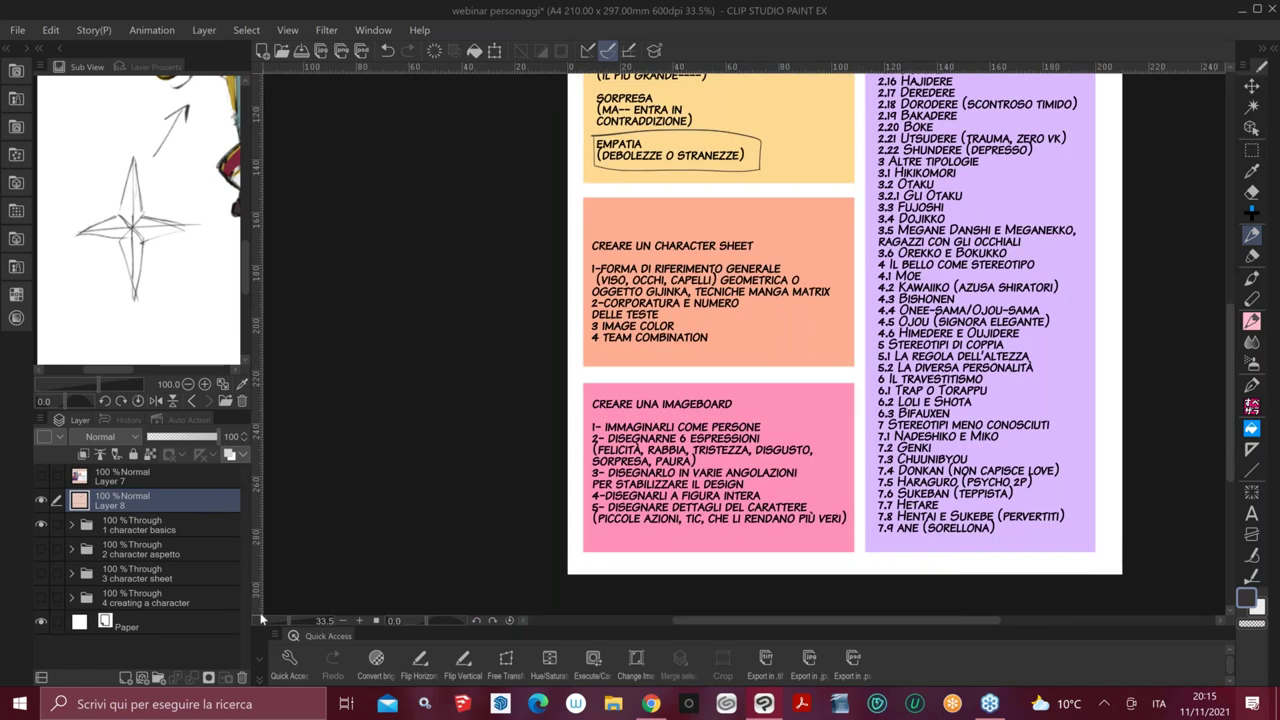
Hide Layer 8 and the "1 character basics" folder, and show and expand the "2 character aspetto" folder
{"action": "left_click", "coordinate": [41, 500]}
{"action": "left_click", "coordinate": [40, 524]}
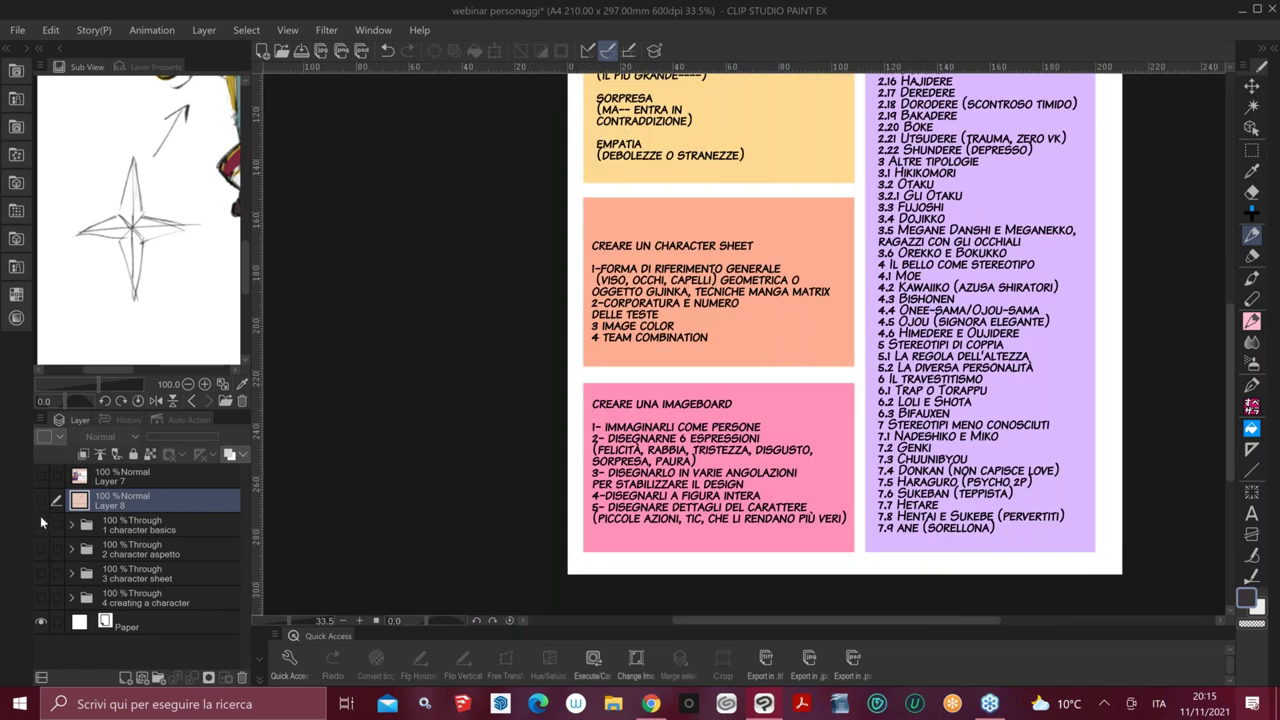
{"action": "left_click", "coordinate": [41, 548]}
{"action": "left_click", "coordinate": [71, 548]}
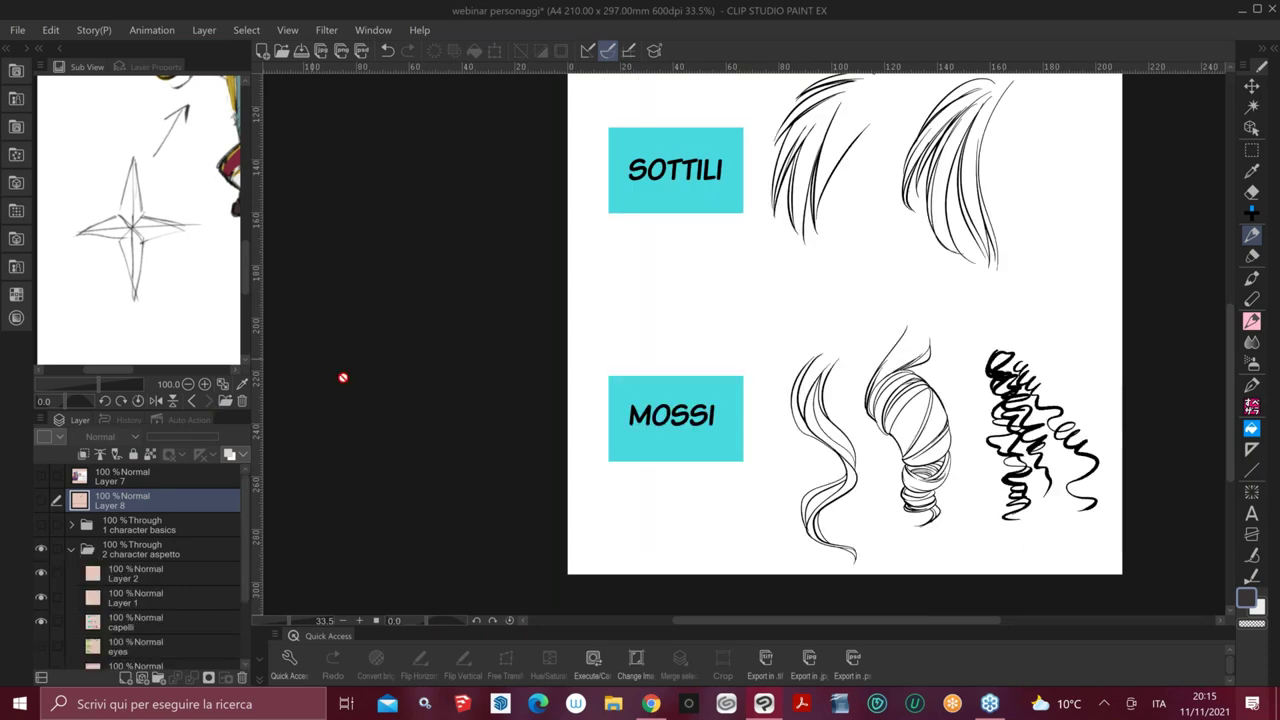
{"action": "left_click", "coordinate": [71, 548]}
{"action": "left_click", "coordinate": [71, 548]}
Examine the hair samples in the "Spessi" and "Sottili" rows of the hair page
{"action": "left_click_drag", "start_coordinate": [1020, 393], "coordinate": [938, 391]}
{"action": "scroll", "coordinate": [950, 405], "scroll_direction": "down", "scroll_amount": 1}
{"action": "left_click_drag", "start_coordinate": [1053, 210], "coordinate": [929, 463]}
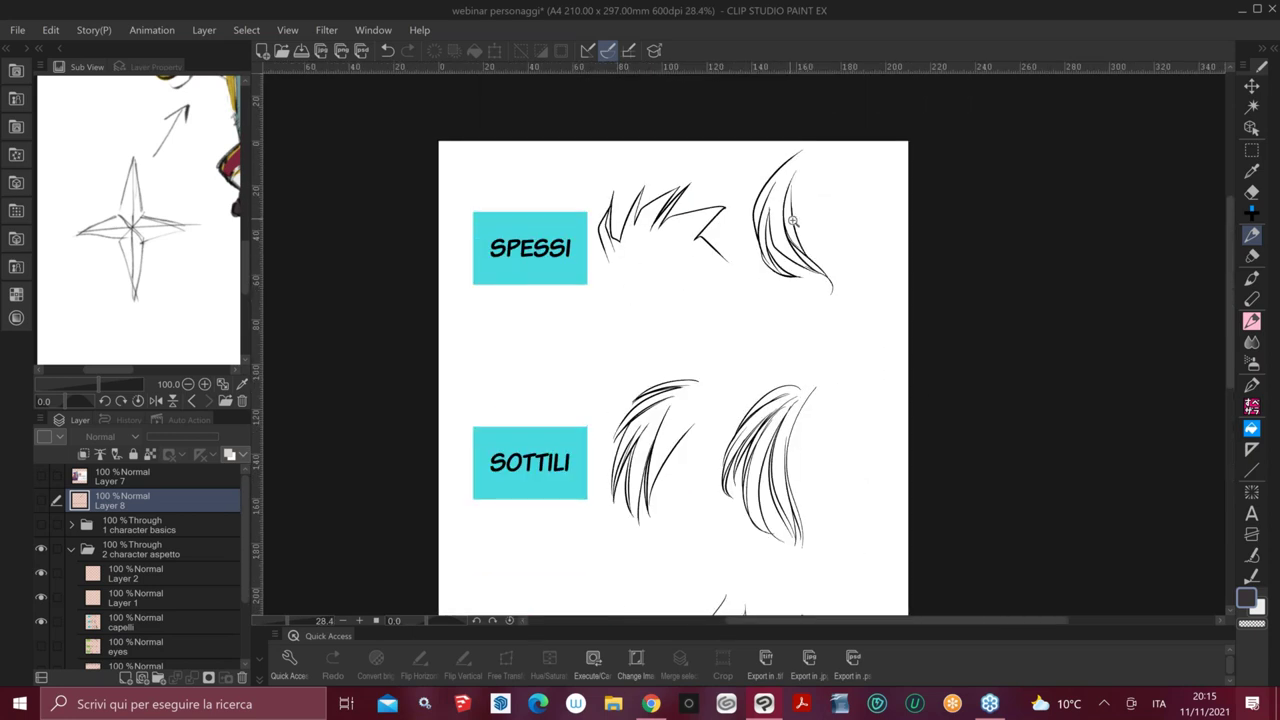
{"action": "scroll", "coordinate": [794, 222], "scroll_direction": "up", "scroll_amount": 1}
{"action": "scroll", "coordinate": [794, 222], "scroll_direction": "up", "scroll_amount": 1}
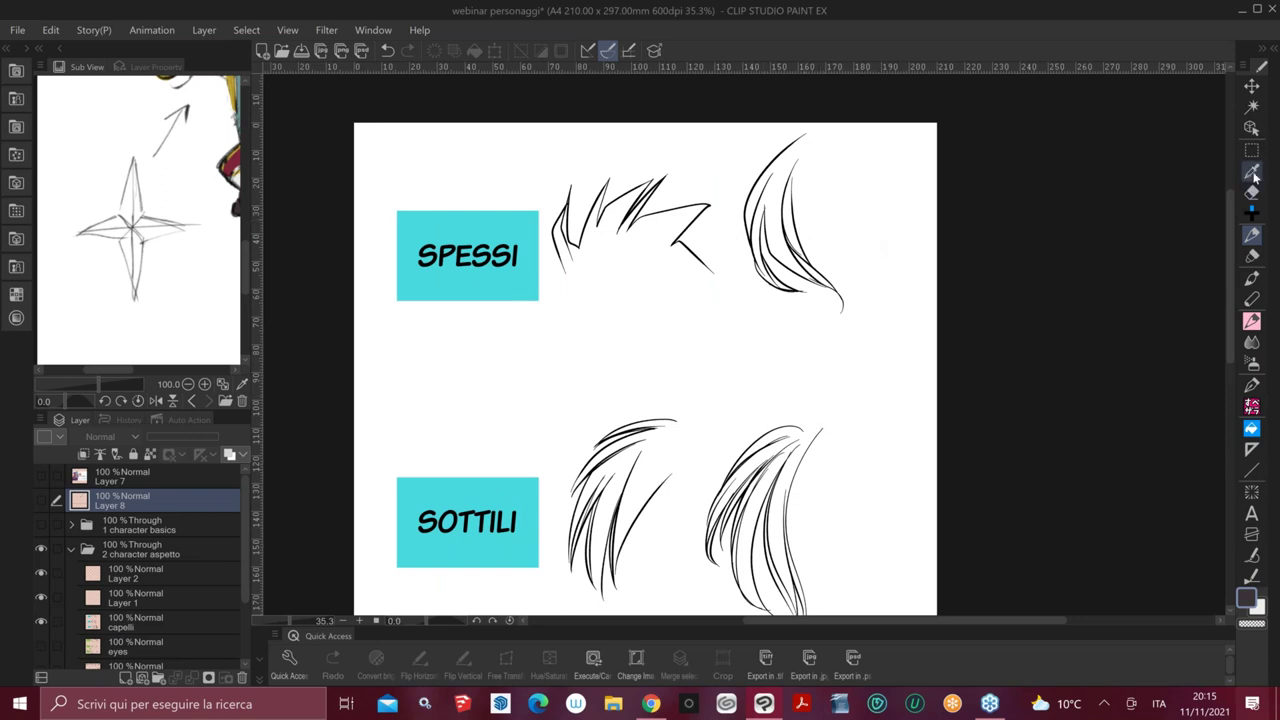
{"action": "left_click", "coordinate": [1252, 230]}
{"action": "left_click", "coordinate": [125, 677]}
{"action": "left_click_drag", "start_coordinate": [821, 421], "coordinate": [810, 273]}
{"action": "left_click_drag", "start_coordinate": [845, 322], "coordinate": [834, 380]}
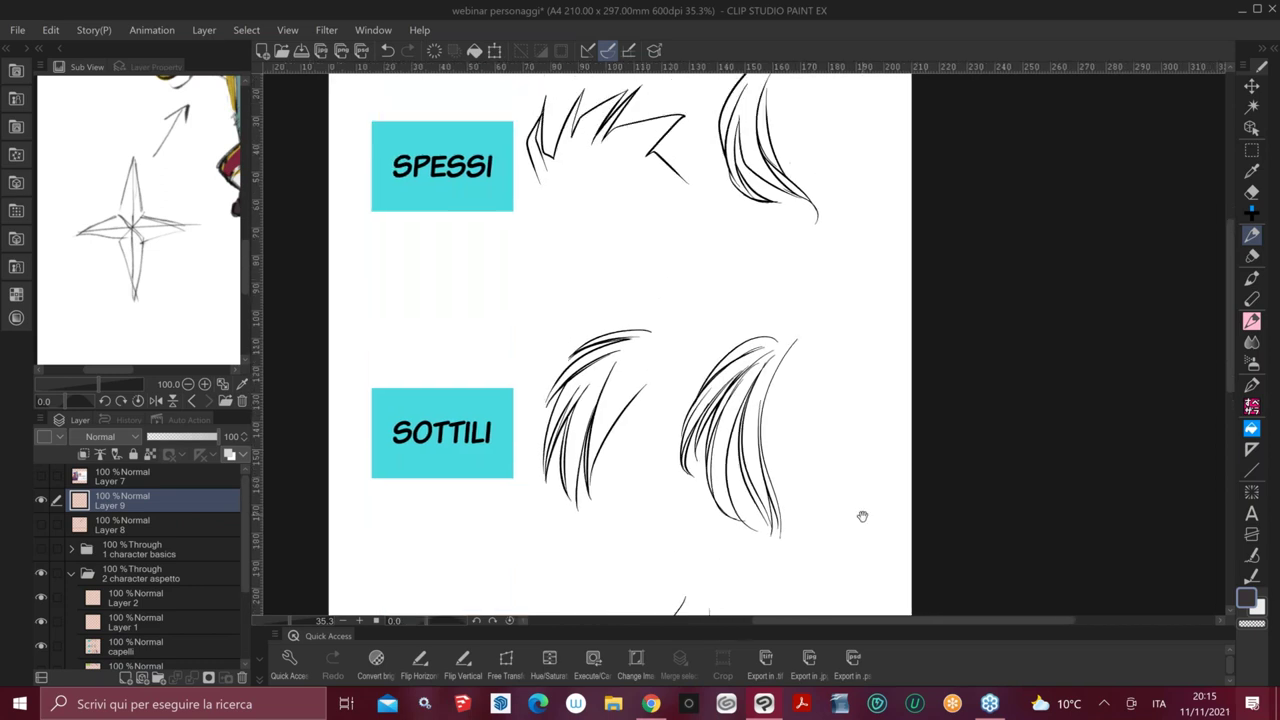
{"action": "left_click_drag", "start_coordinate": [860, 514], "coordinate": [919, 383]}
{"action": "scroll", "coordinate": [895, 479], "scroll_direction": "down", "scroll_amount": 4}
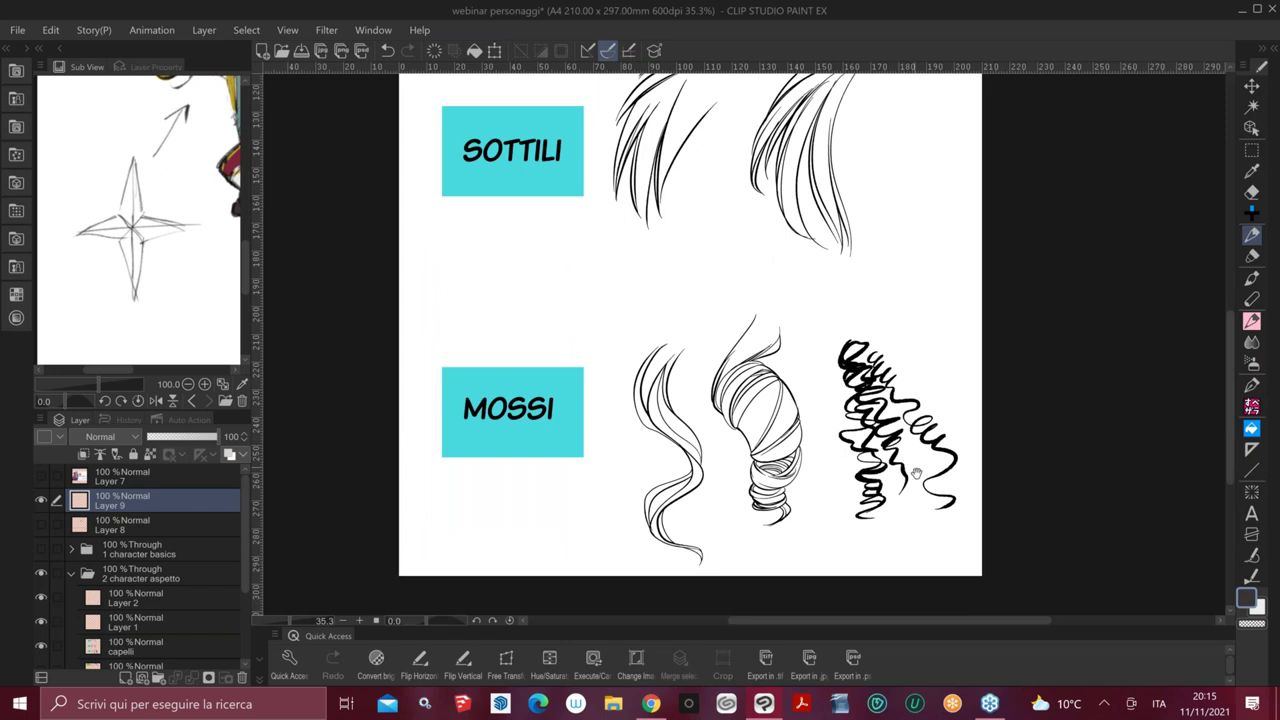
{"action": "scroll", "coordinate": [914, 509], "scroll_direction": "up", "scroll_amount": 2}
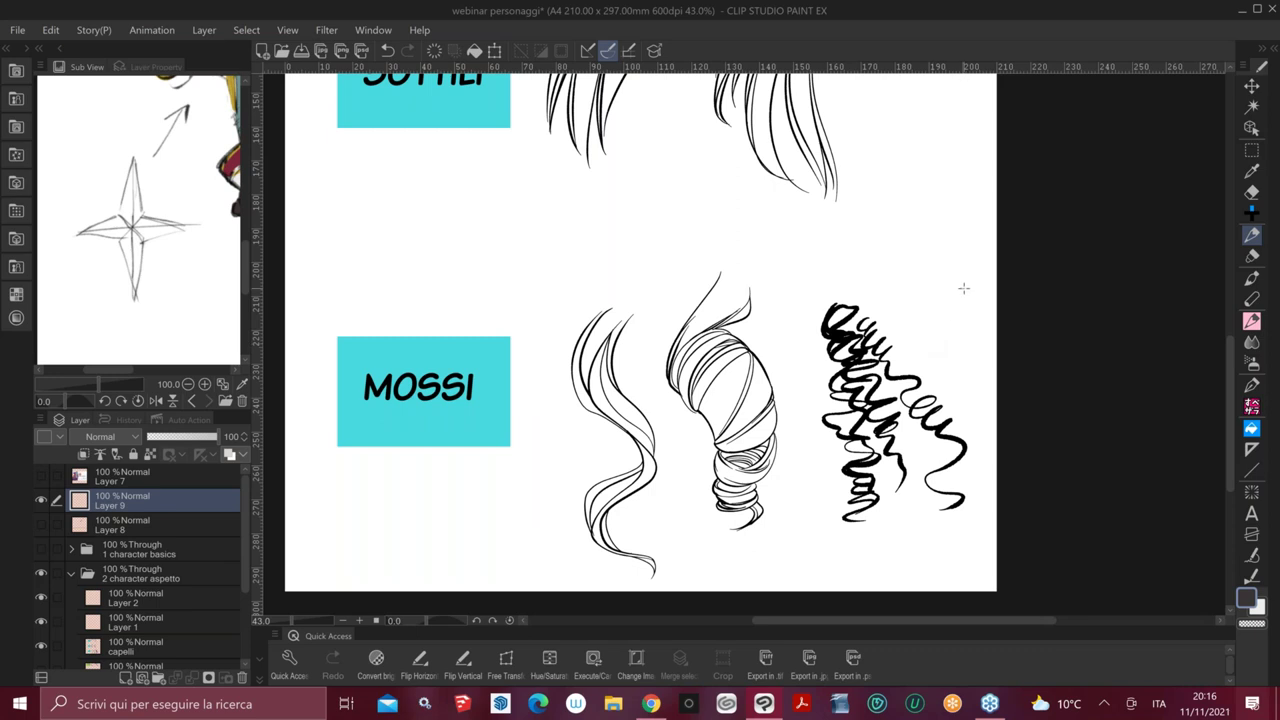
{"action": "key", "text": "ctrl+z"}
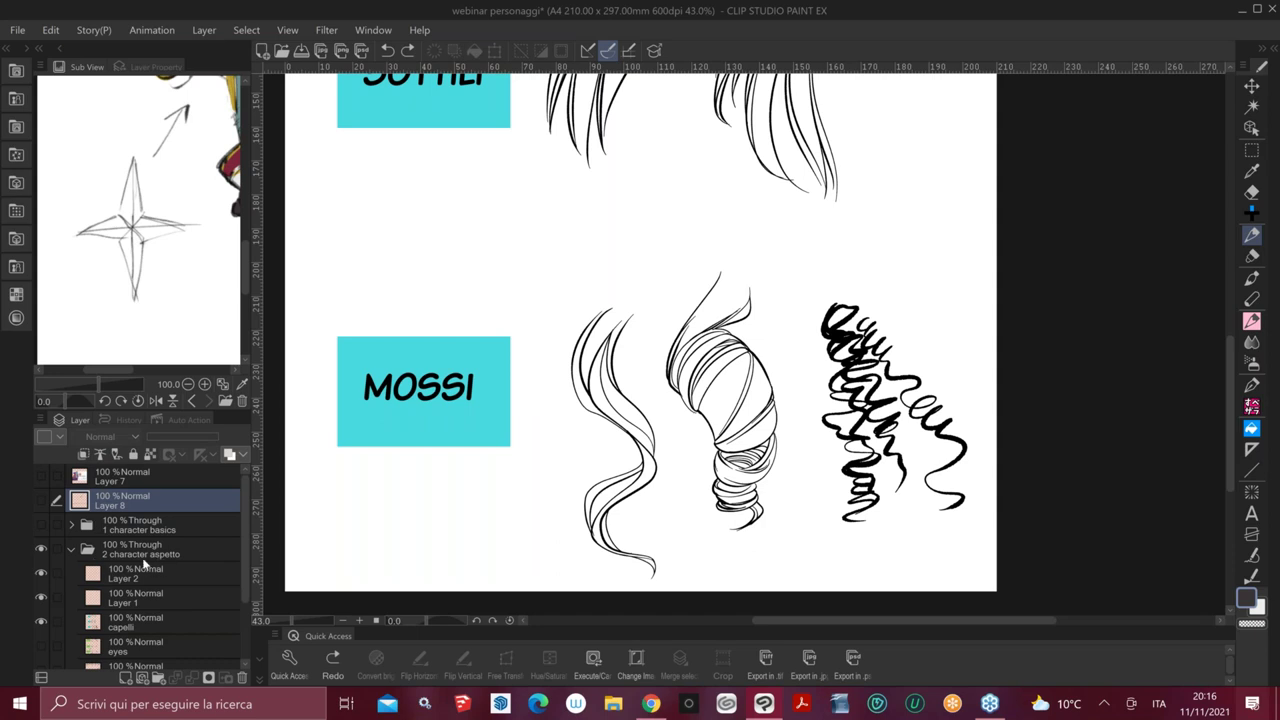
Hide Layer 2, Layer 1 and the capelli layer in the open folder, and show and select the eyes layer
{"action": "left_click", "coordinate": [41, 572]}
{"action": "left_click", "coordinate": [41, 597]}
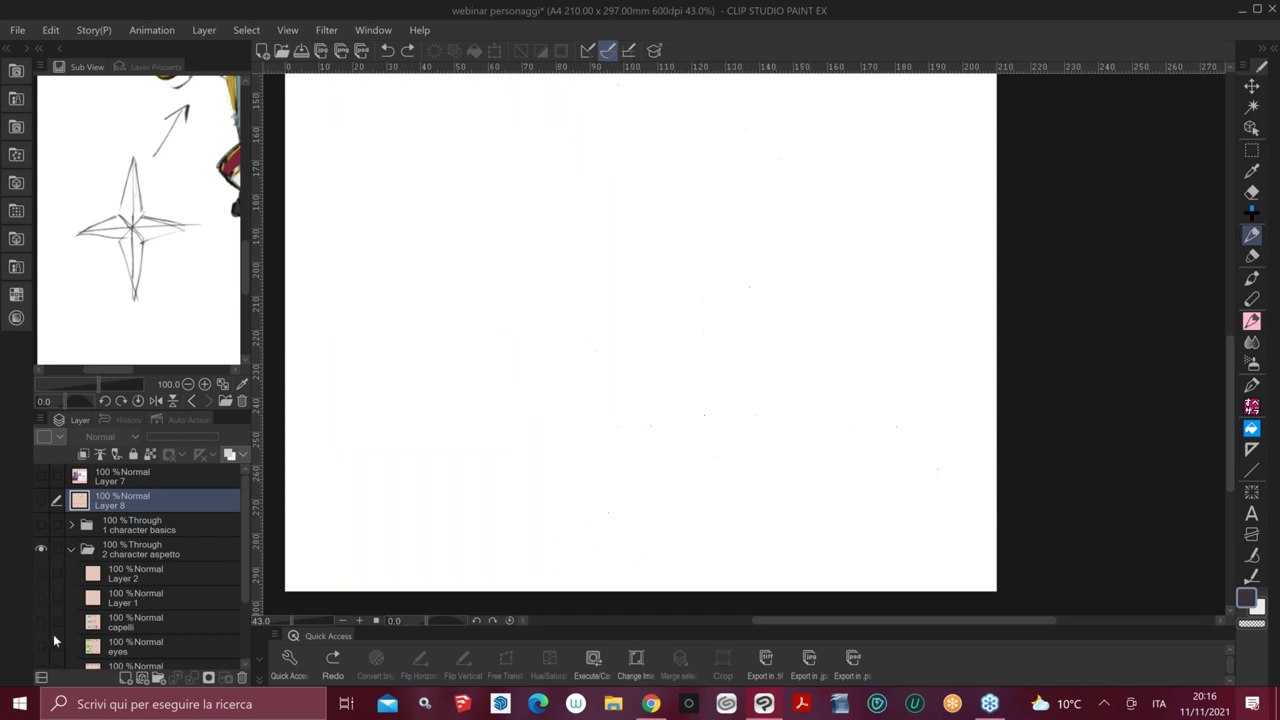
{"action": "left_click", "coordinate": [118, 649]}
{"action": "left_click_drag", "start_coordinate": [880, 116], "coordinate": [935, 571]}
{"action": "left_click_drag", "start_coordinate": [957, 397], "coordinate": [971, 358]}
{"action": "left_click_drag", "start_coordinate": [968, 448], "coordinate": [977, 342]}
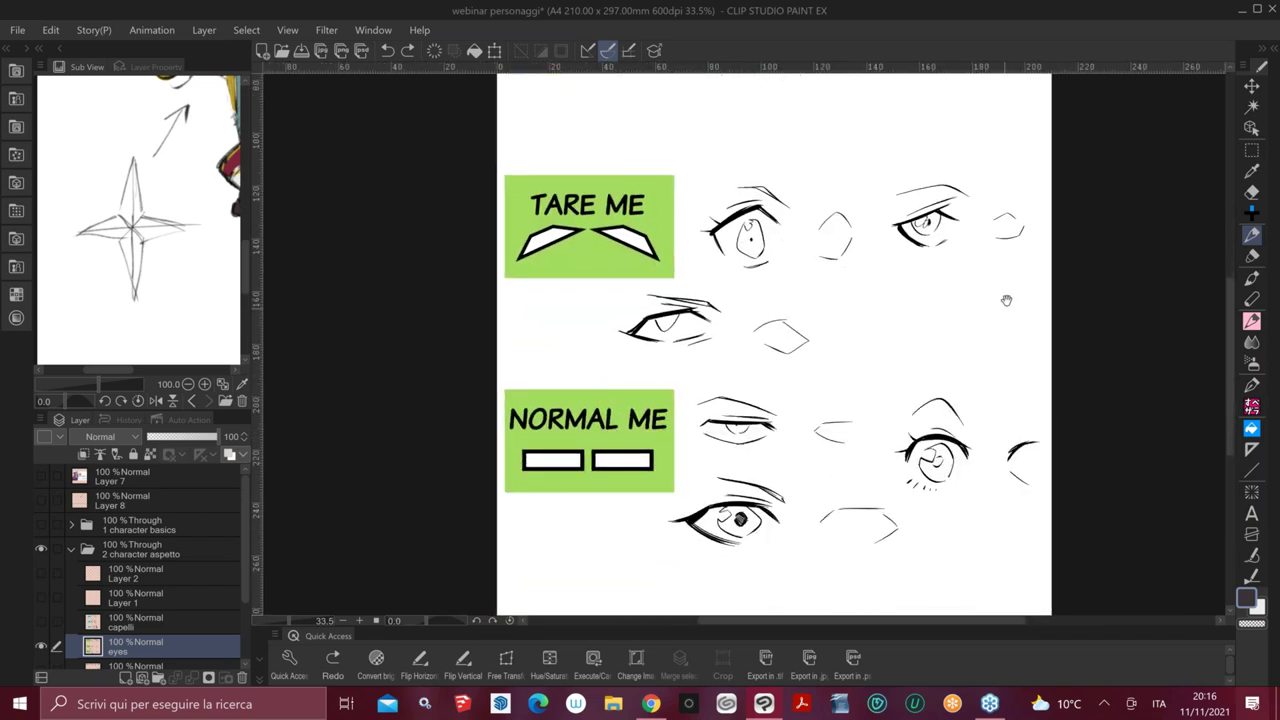
Draw diagonal guide lines through the first Tsuri Me eye and its outline shape, plus a downward arrow under the Tsuri Me title
{"action": "left_click_drag", "start_coordinate": [1016, 248], "coordinate": [898, 562]}
{"action": "left_click_drag", "start_coordinate": [718, 301], "coordinate": [755, 308]}
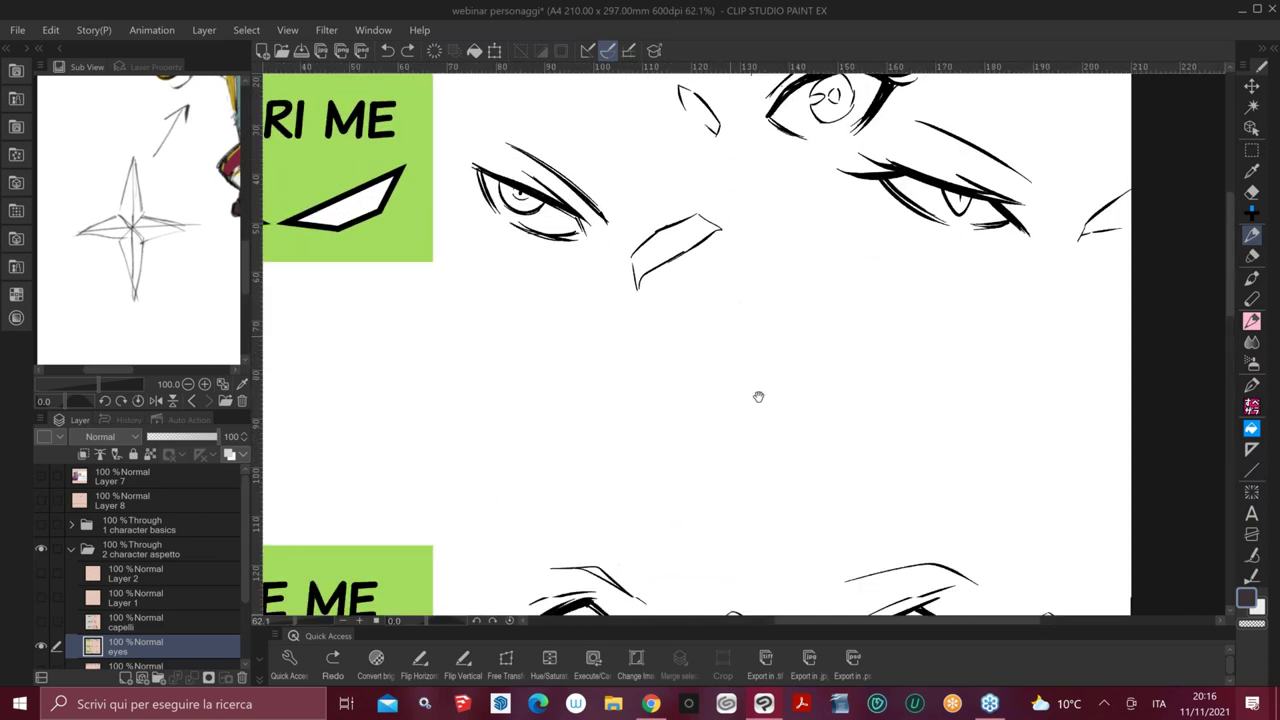
{"action": "left_click_drag", "start_coordinate": [757, 394], "coordinate": [825, 517]}
{"action": "left_click", "coordinate": [125, 678]}
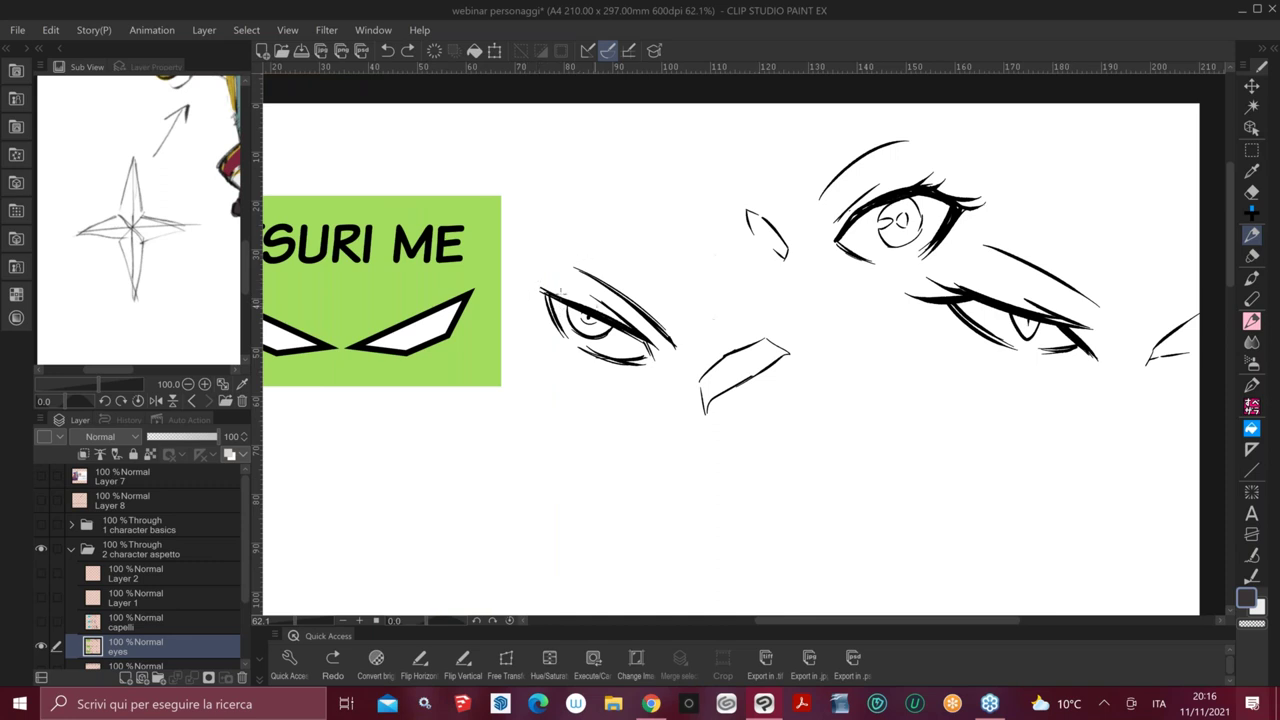
{"action": "left_click_drag", "start_coordinate": [520, 273], "coordinate": [688, 393]}
{"action": "left_click_drag", "start_coordinate": [814, 321], "coordinate": [688, 405]}
{"action": "left_click_drag", "start_coordinate": [342, 276], "coordinate": [342, 326]}
{"action": "left_click_drag", "start_coordinate": [350, 302], "coordinate": [342, 326]}
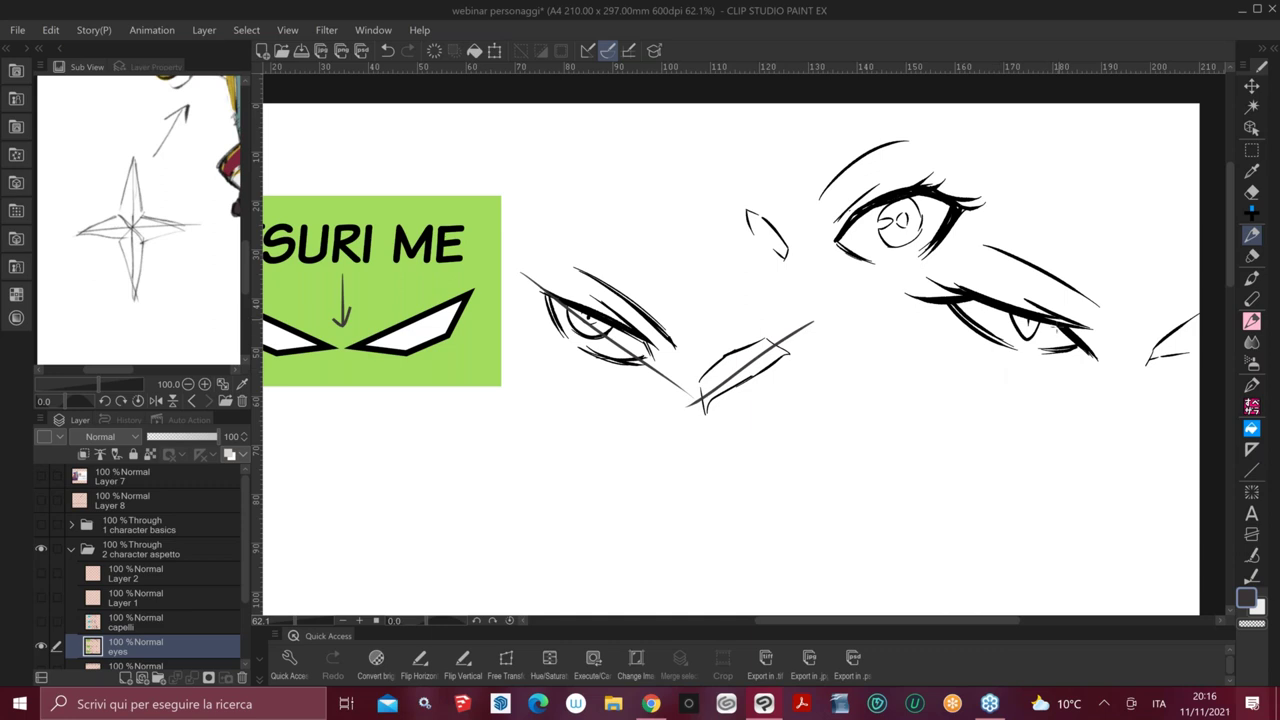
Sketch two almond eye shapes with axis lines beneath the Tsuri Me eyes, one horizontal and one slanting downward to the right
{"action": "left_click_drag", "start_coordinate": [1000, 307], "coordinate": [964, 320]}
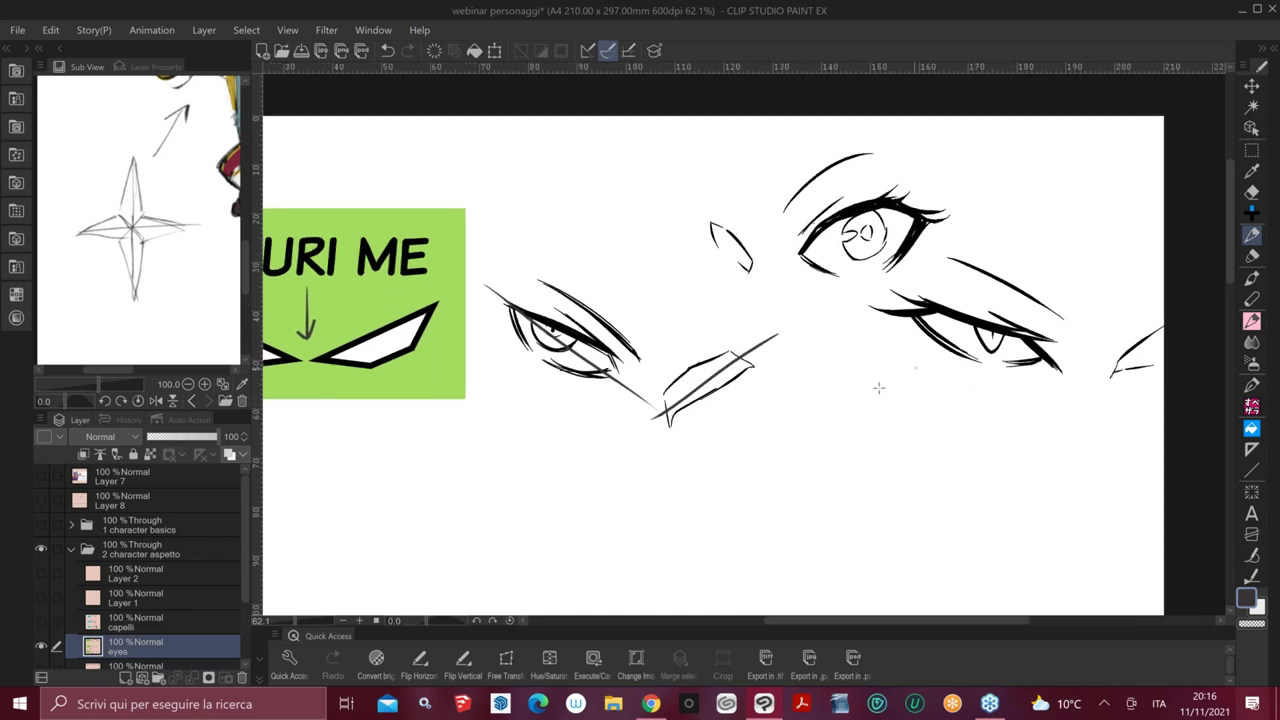
{"action": "mouse_move", "coordinate": [762, 406]}
{"action": "left_mouse_down"}
{"action": "mouse_move", "coordinate": [872, 422]}
{"action": "mouse_move", "coordinate": [902, 408]}
{"action": "left_mouse_up"}
{"action": "left_click_drag", "start_coordinate": [760, 405], "coordinate": [876, 408]}
{"action": "mouse_move", "coordinate": [1020, 448]}
{"action": "left_mouse_down"}
{"action": "mouse_move", "coordinate": [920, 400]}
{"action": "mouse_move", "coordinate": [1018, 455]}
{"action": "left_mouse_up"}
{"action": "mouse_move", "coordinate": [926, 408]}
{"action": "left_mouse_down"}
{"action": "mouse_move", "coordinate": [954, 438]}
{"action": "mouse_move", "coordinate": [1017, 455]}
{"action": "left_mouse_up"}
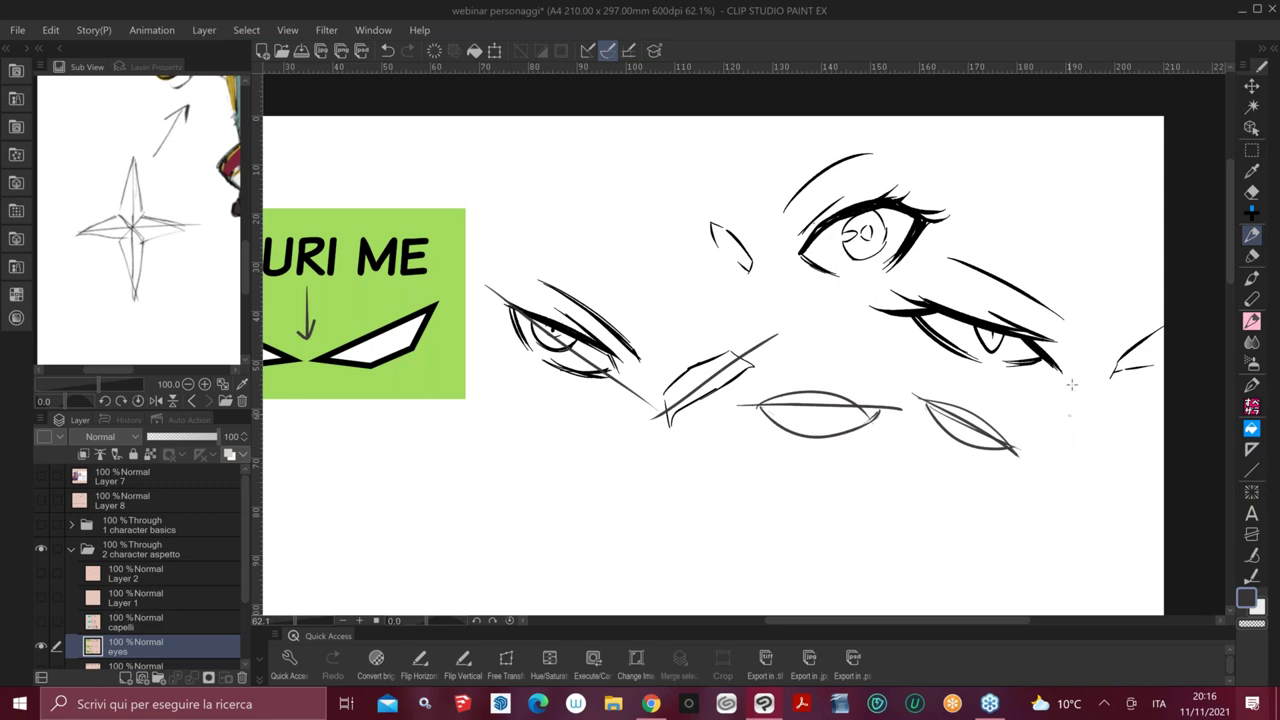
{"action": "key", "text": "ctrl+z"}
{"action": "mouse_move", "coordinate": [540, 360]}
{"action": "left_mouse_down"}
{"action": "mouse_move", "coordinate": [536, 325]}
{"action": "mouse_move", "coordinate": [611, 390]}
{"action": "mouse_move", "coordinate": [562, 328]}
{"action": "mouse_move", "coordinate": [588, 295]}
{"action": "left_mouse_up"}
{"action": "key", "text": "ctrl+z"}
{"action": "left_click", "coordinate": [706, 350]}
Draw an arrow slanting down toward the gap between the first Tare Me eye and its outline shape
{"action": "mouse_move", "coordinate": [728, 395]}
{"action": "left_mouse_down"}
{"action": "mouse_move", "coordinate": [748, 320]}
{"action": "mouse_move", "coordinate": [798, 316]}
{"action": "left_mouse_up"}
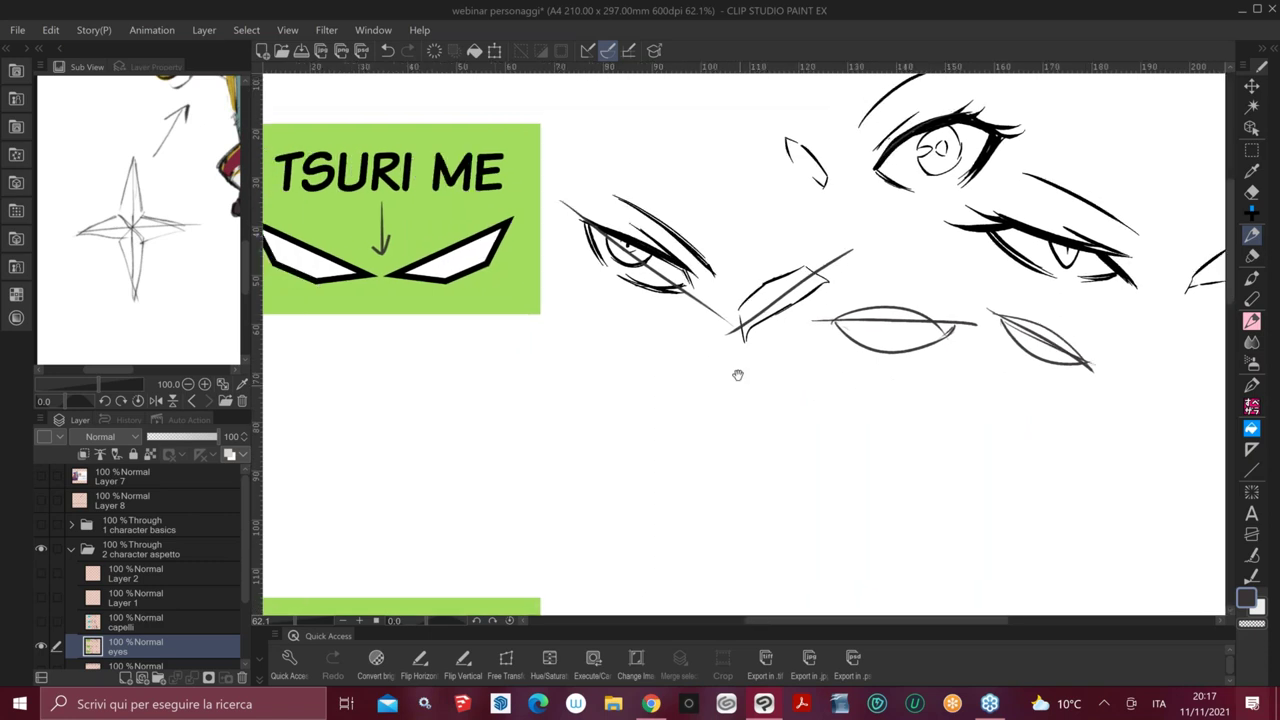
{"action": "left_click_drag", "start_coordinate": [789, 395], "coordinate": [740, 389]}
{"action": "left_click_drag", "start_coordinate": [849, 326], "coordinate": [854, 231]}
{"action": "left_click_drag", "start_coordinate": [808, 355], "coordinate": [838, 314]}
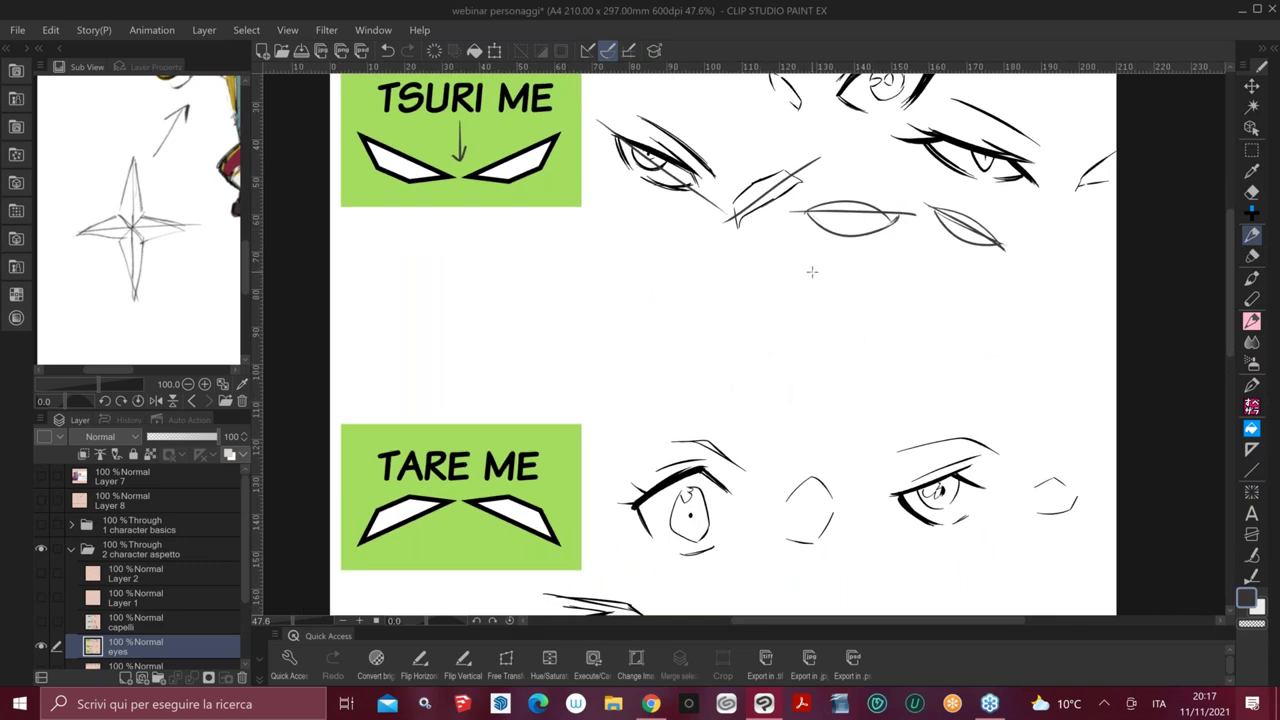
{"action": "left_click_drag", "start_coordinate": [799, 285], "coordinate": [805, 217]}
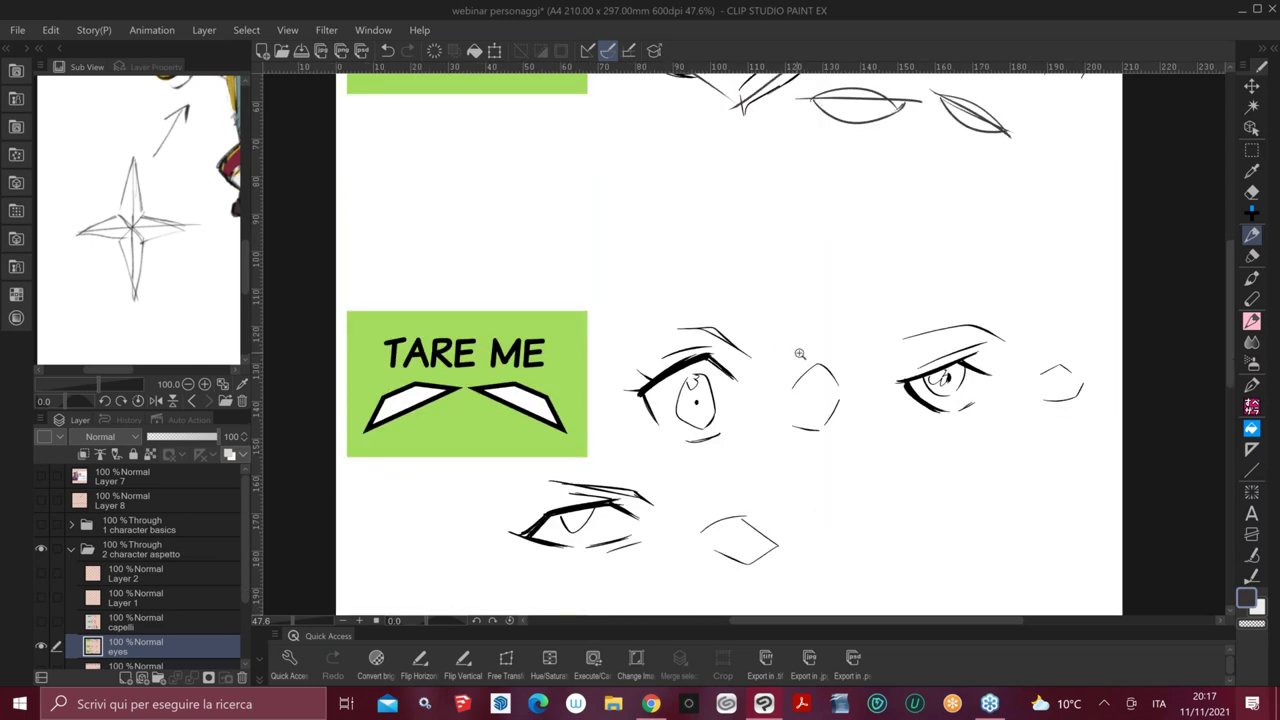
{"action": "scroll", "coordinate": [799, 354], "scroll_direction": "up", "scroll_amount": 2}
{"action": "left_click_drag", "start_coordinate": [799, 354], "coordinate": [814, 292]}
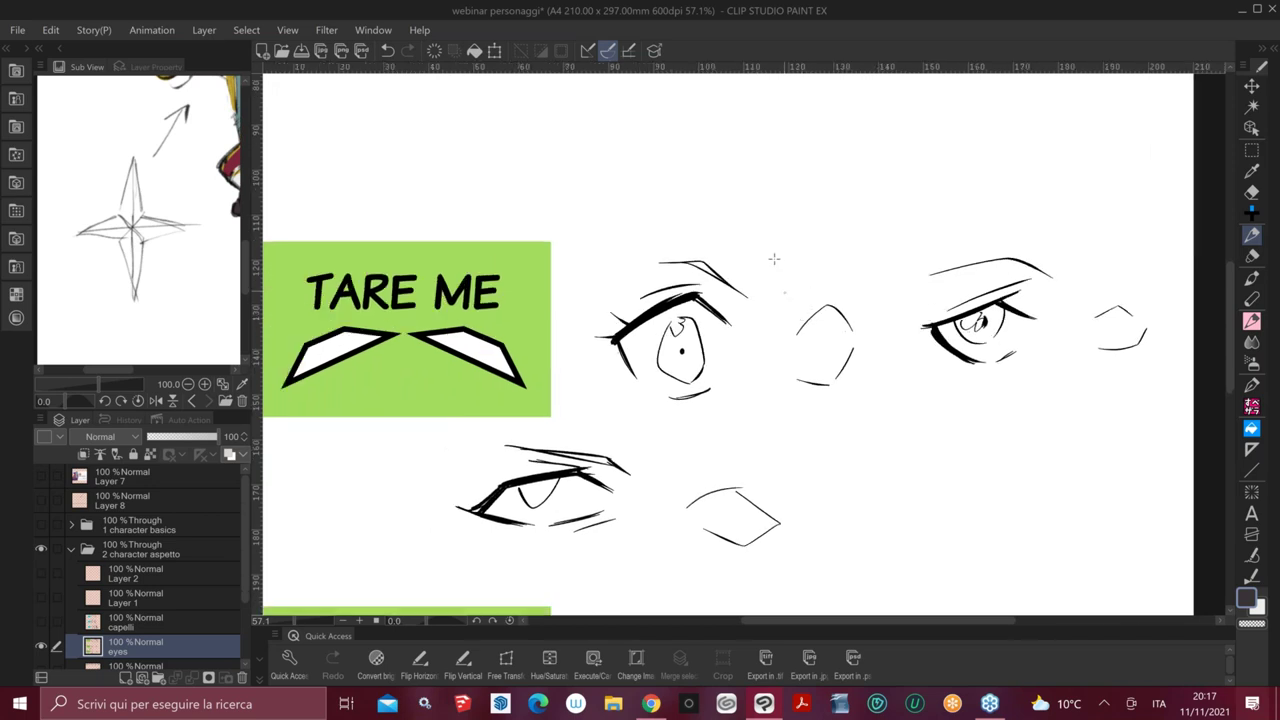
{"action": "left_click_drag", "start_coordinate": [852, 224], "coordinate": [796, 283]}
{"action": "left_click_drag", "start_coordinate": [796, 283], "coordinate": [818, 263]}
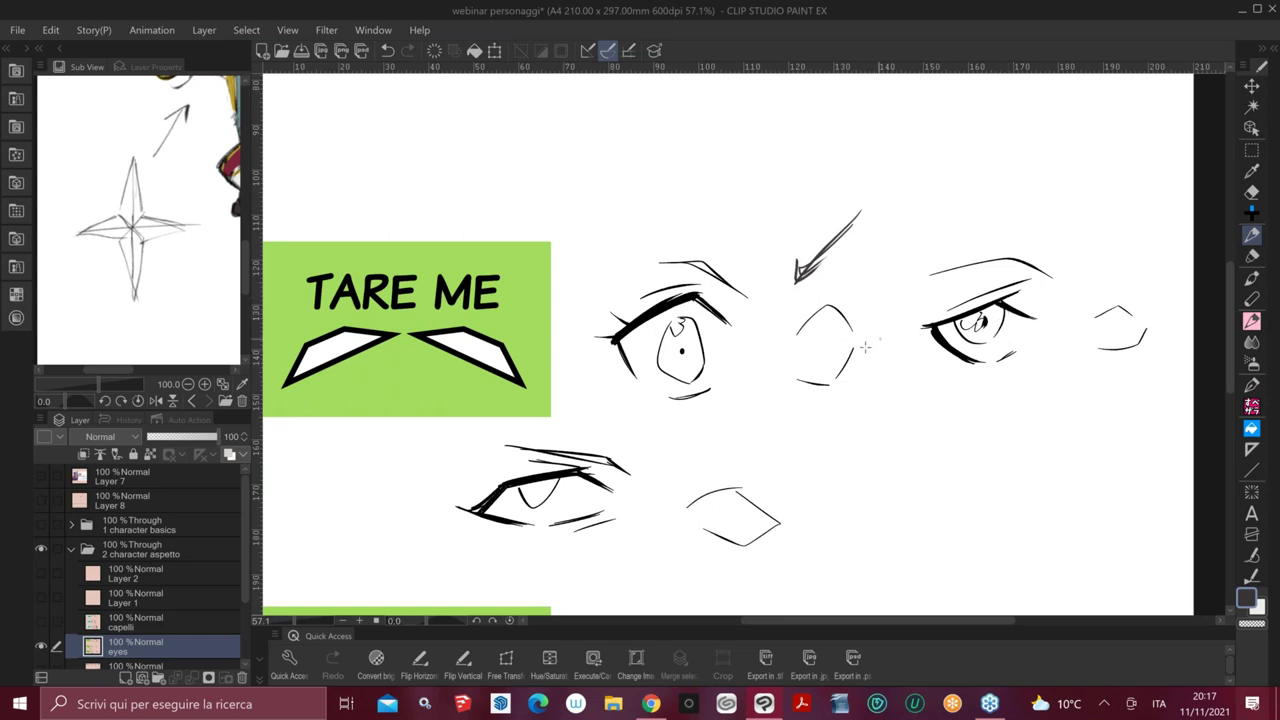
Examine the Normal Me eye examples and their outline shapes
{"action": "scroll", "coordinate": [830, 338], "scroll_direction": "down", "scroll_amount": 2}
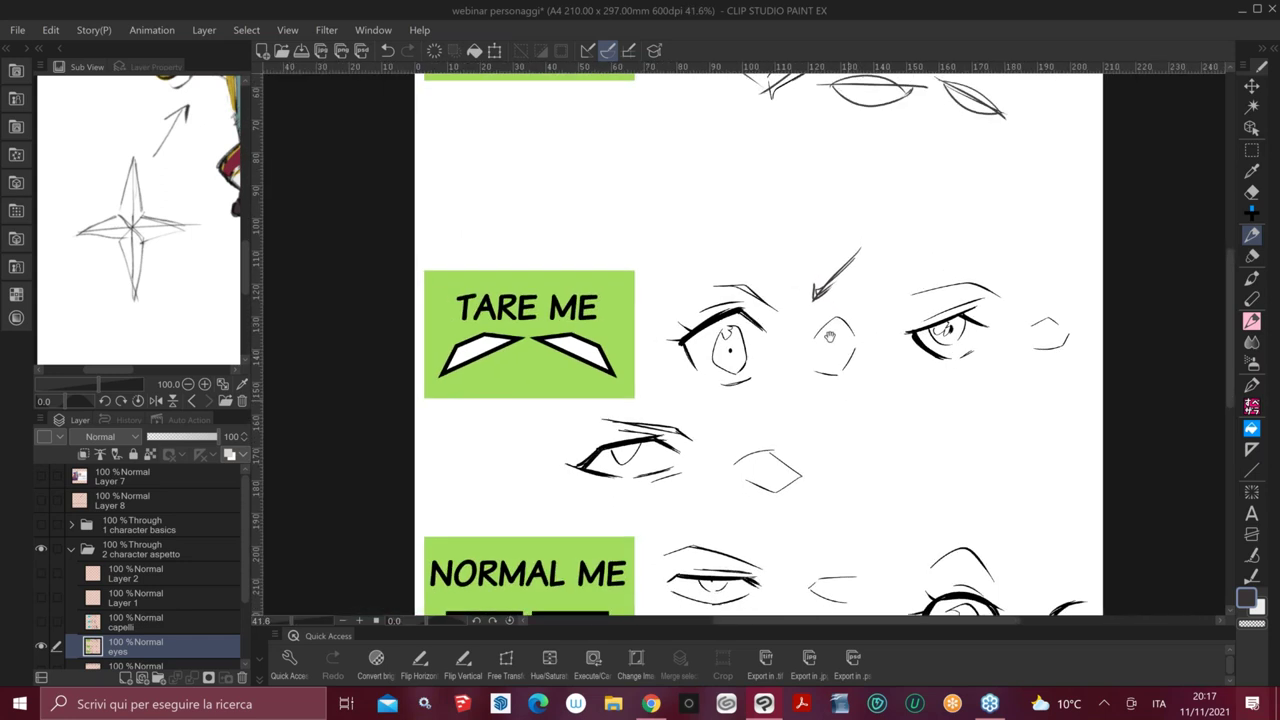
{"action": "left_click_drag", "start_coordinate": [830, 337], "coordinate": [800, 139]}
{"action": "scroll", "coordinate": [890, 406], "scroll_direction": "up", "scroll_amount": 2}
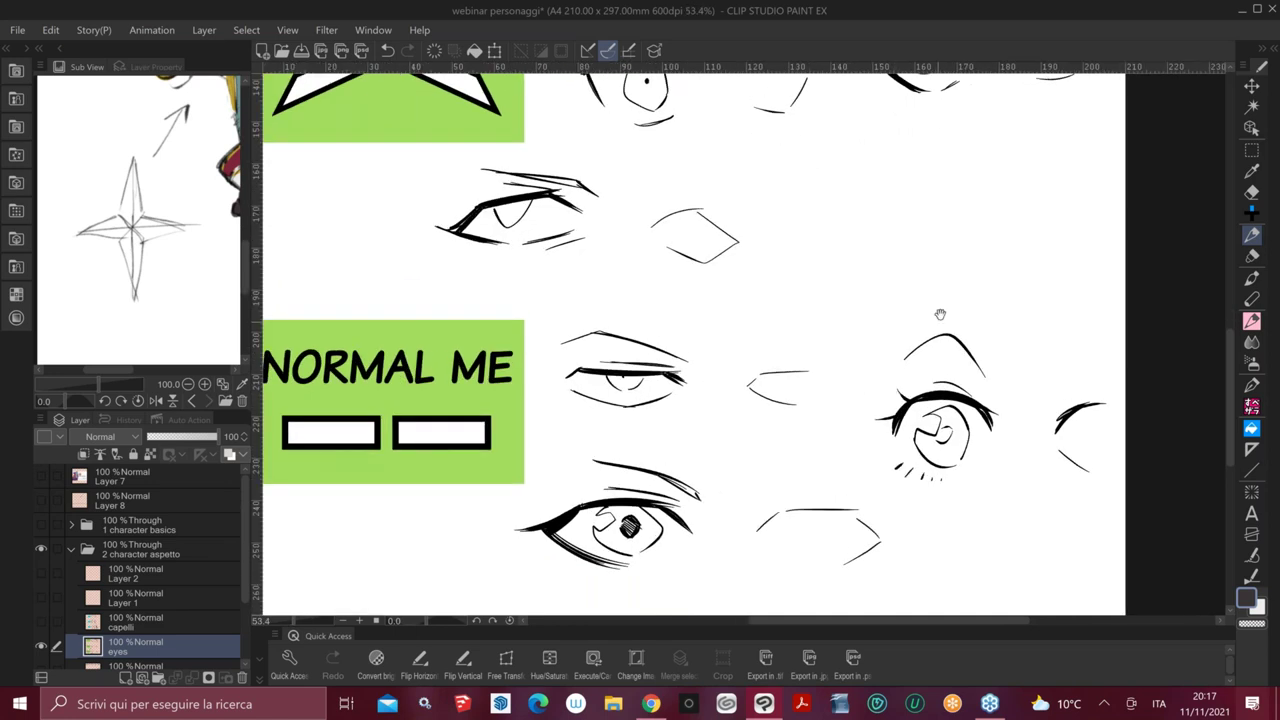
{"action": "left_click_drag", "start_coordinate": [940, 314], "coordinate": [880, 274]}
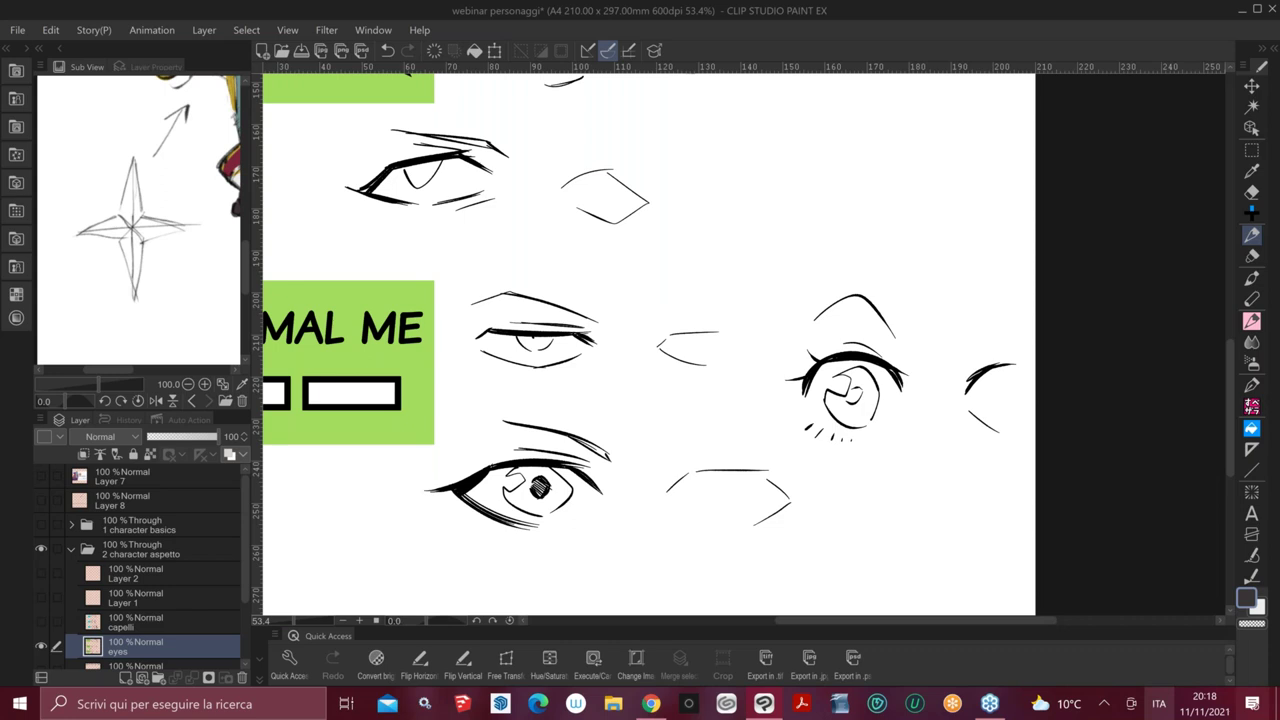
{"action": "left_click_drag", "start_coordinate": [745, 462], "coordinate": [936, 430]}
Hide the eyes layer, show the forme base layer and add a new layer directly above it
{"action": "left_click_drag", "start_coordinate": [250, 527], "coordinate": [252, 568]}
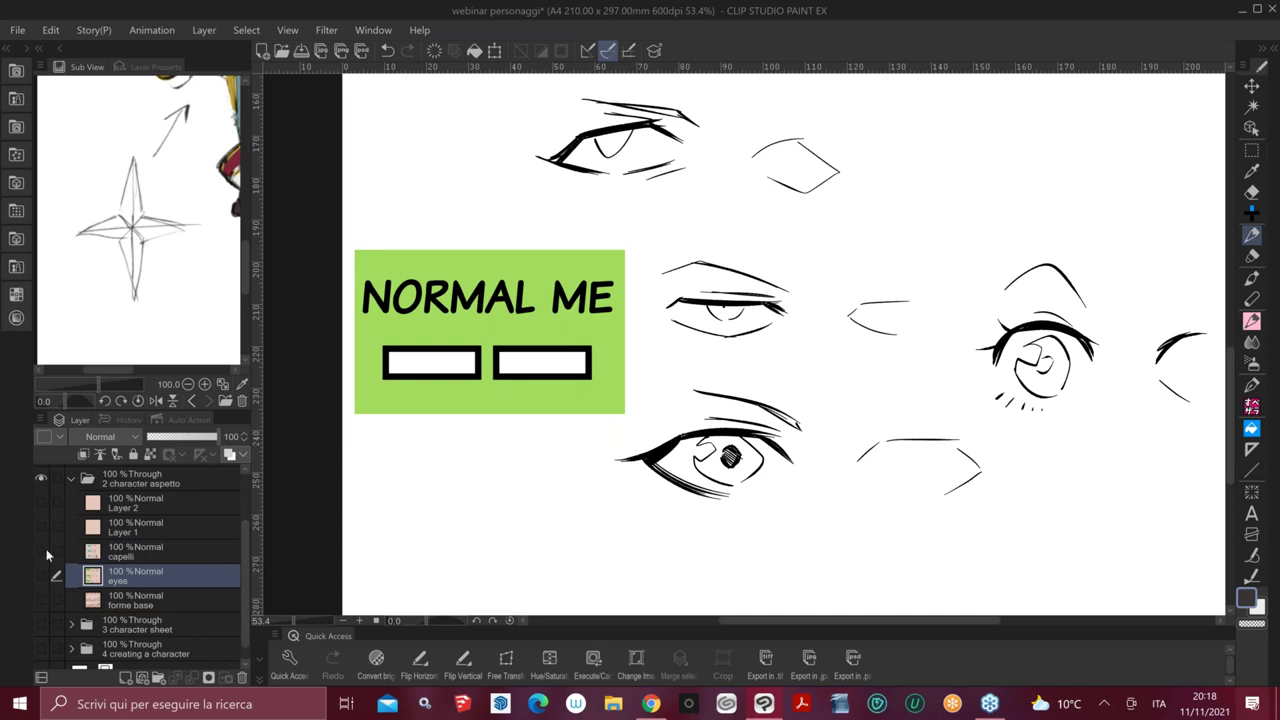
{"action": "left_click", "coordinate": [43, 599]}
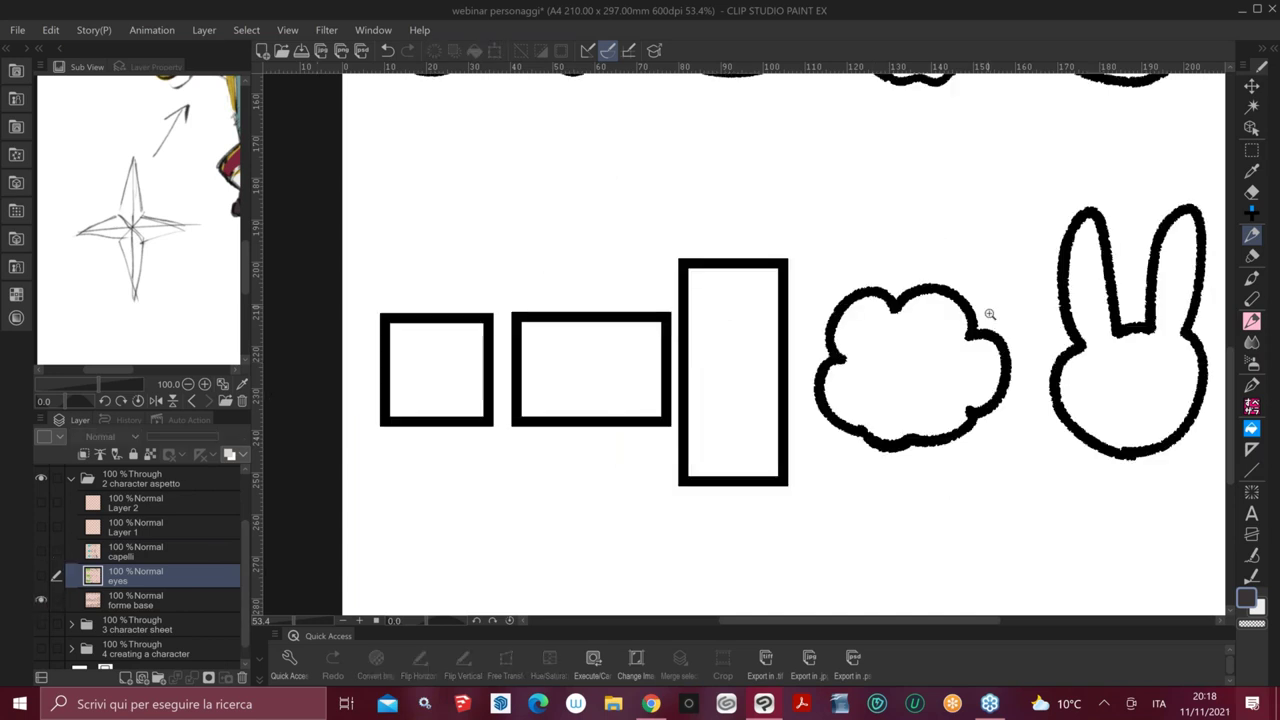
{"action": "scroll", "coordinate": [986, 314], "scroll_direction": "down", "scroll_amount": 4}
{"action": "left_click_drag", "start_coordinate": [1073, 186], "coordinate": [795, 331]}
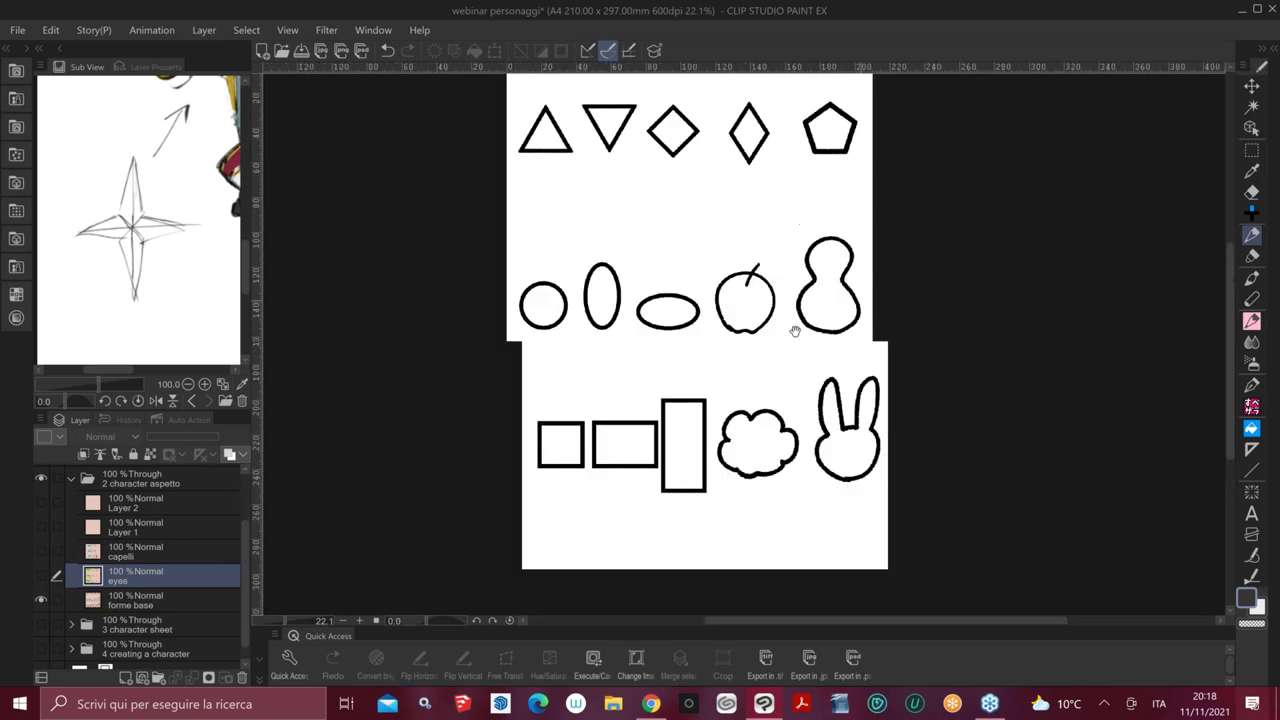
{"action": "scroll", "coordinate": [795, 331], "scroll_direction": "up", "scroll_amount": 2}
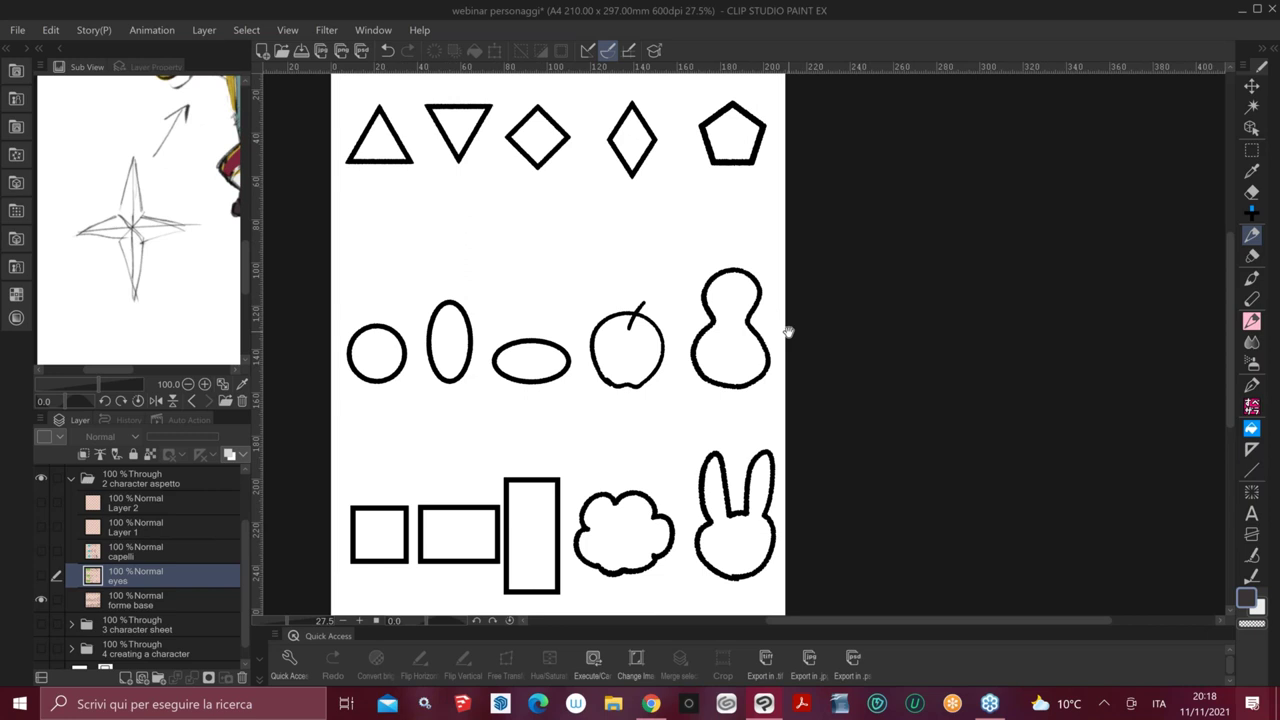
{"action": "left_click_drag", "start_coordinate": [788, 332], "coordinate": [776, 318]}
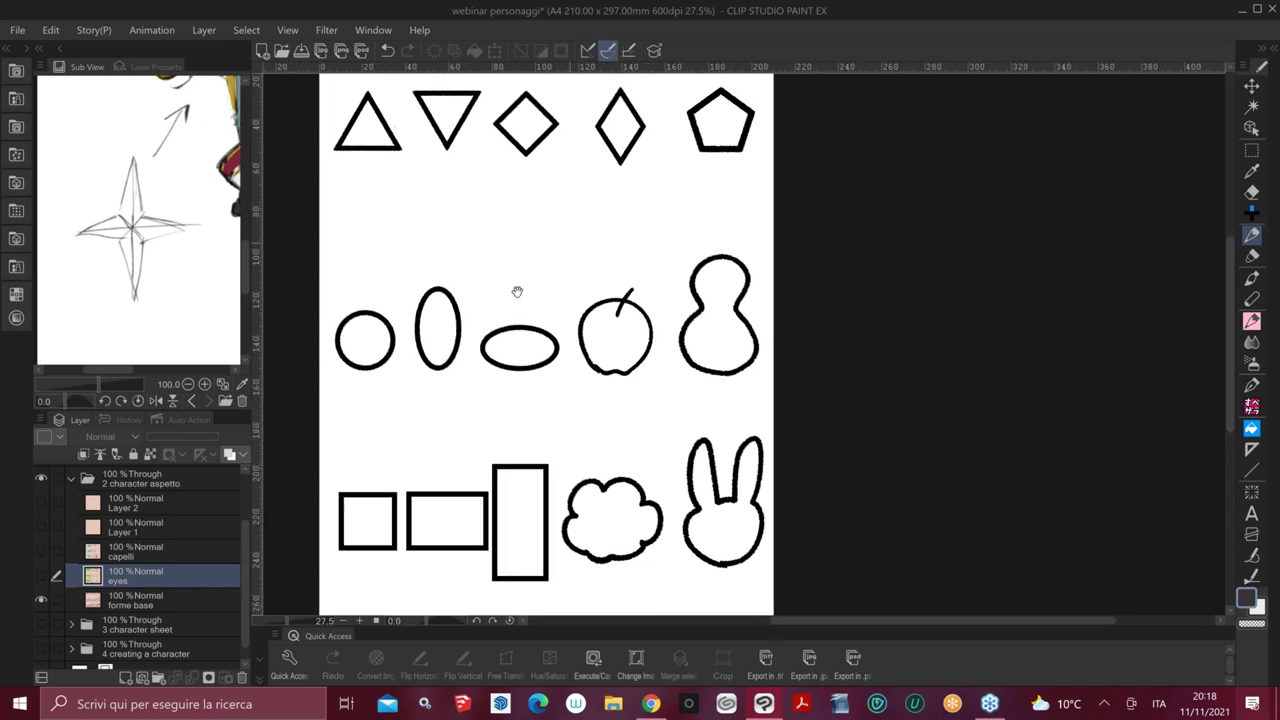
{"action": "left_click", "coordinate": [175, 602]}
{"action": "left_click", "coordinate": [125, 677]}
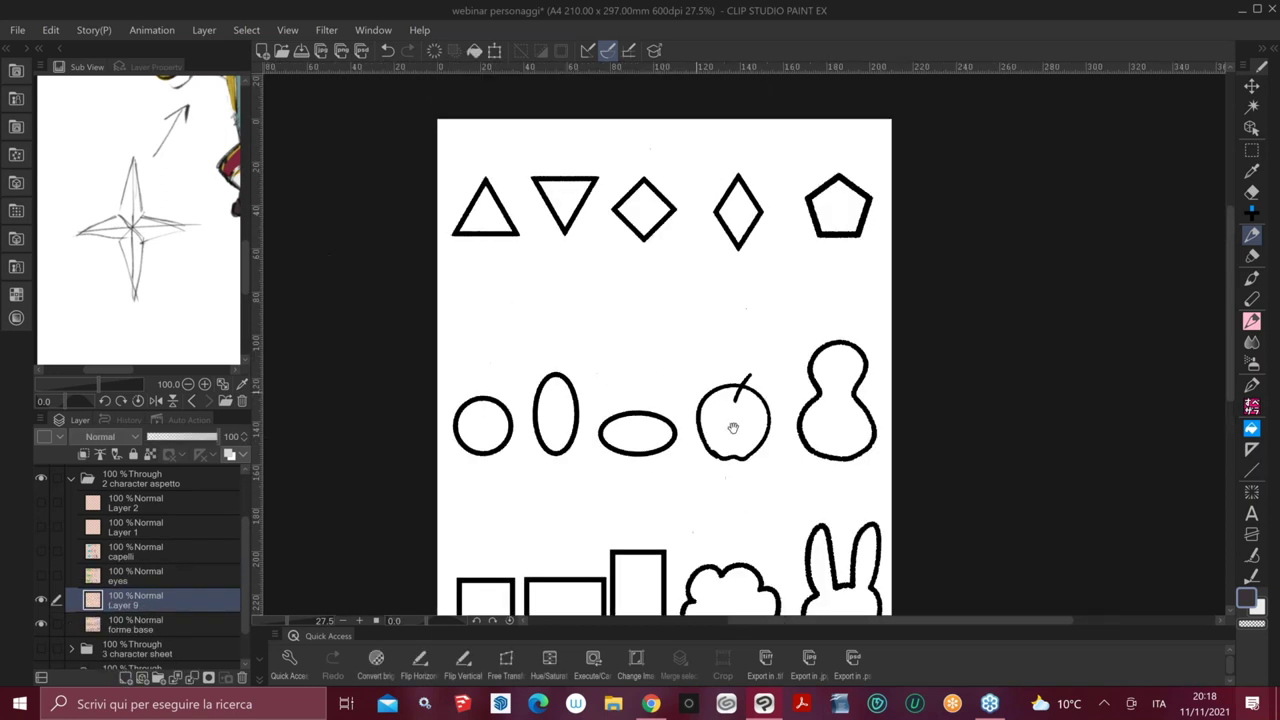
Sketch a slim standing figure with one hand on its hip below the inverted triangle and the square diamond
{"action": "mouse_move", "coordinate": [638, 284]}
{"action": "left_mouse_down"}
{"action": "mouse_move", "coordinate": [634, 268]}
{"action": "mouse_move", "coordinate": [638, 282]}
{"action": "mouse_move", "coordinate": [617, 290]}
{"action": "mouse_move", "coordinate": [630, 322]}
{"action": "mouse_move", "coordinate": [642, 304]}
{"action": "mouse_move", "coordinate": [641, 410]}
{"action": "left_mouse_up"}
{"action": "scroll", "coordinate": [657, 338], "scroll_direction": "up", "scroll_amount": 2}
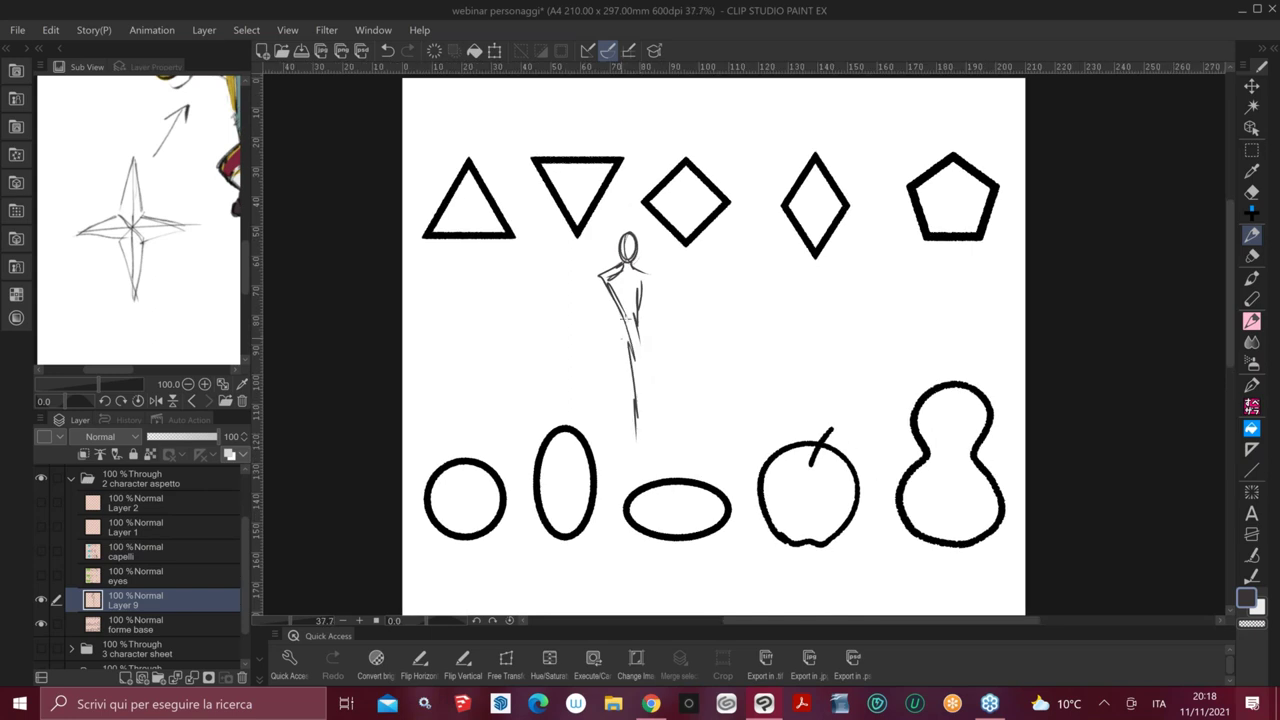
{"action": "mouse_move", "coordinate": [603, 270]}
{"action": "left_mouse_down"}
{"action": "mouse_move", "coordinate": [594, 312]}
{"action": "mouse_move", "coordinate": [631, 322]}
{"action": "left_mouse_up"}
{"action": "mouse_move", "coordinate": [640, 266]}
{"action": "left_mouse_down"}
{"action": "mouse_move", "coordinate": [656, 272]}
{"action": "mouse_move", "coordinate": [644, 300]}
{"action": "mouse_move", "coordinate": [630, 269]}
{"action": "left_mouse_up"}
{"action": "mouse_move", "coordinate": [632, 269]}
{"action": "left_mouse_down"}
{"action": "mouse_move", "coordinate": [648, 304]}
{"action": "mouse_move", "coordinate": [639, 382]}
{"action": "left_mouse_up"}
{"action": "left_click_drag", "start_coordinate": [643, 300], "coordinate": [637, 398]}
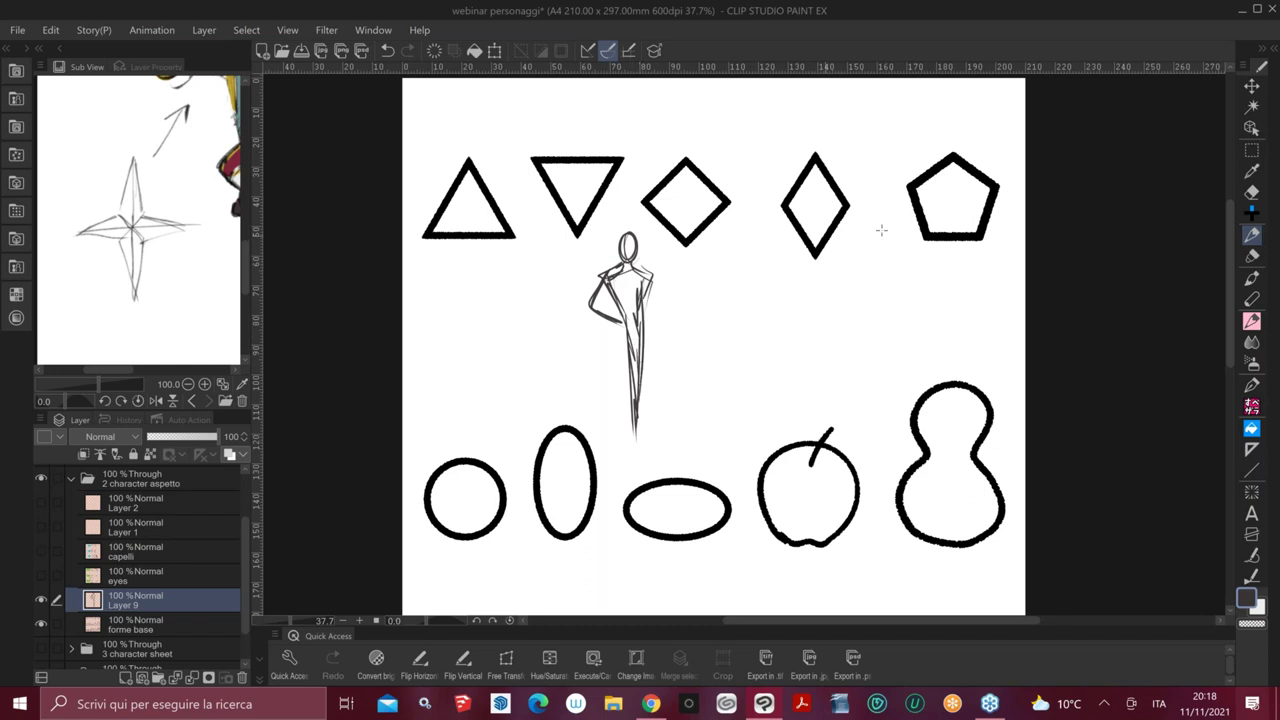
Start a second figure below the tall diamond, sketching its oval head, neck, shoulders and spread arm lines
{"action": "left_click_drag", "start_coordinate": [954, 343], "coordinate": [853, 350]}
{"action": "mouse_move", "coordinate": [716, 278]}
{"action": "left_mouse_down"}
{"action": "mouse_move", "coordinate": [712, 316]}
{"action": "mouse_move", "coordinate": [684, 346]}
{"action": "left_mouse_up"}
{"action": "mouse_move", "coordinate": [730, 306]}
{"action": "left_mouse_down"}
{"action": "mouse_move", "coordinate": [750, 307]}
{"action": "mouse_move", "coordinate": [773, 340]}
{"action": "left_mouse_up"}
{"action": "left_click_drag", "start_coordinate": [722, 306], "coordinate": [740, 310]}
{"action": "key", "text": "ctrl+space"}
{"action": "left_click_drag", "start_coordinate": [747, 230], "coordinate": [754, 238]}
{"action": "scroll", "coordinate": [754, 237], "scroll_direction": "up", "scroll_amount": 2}
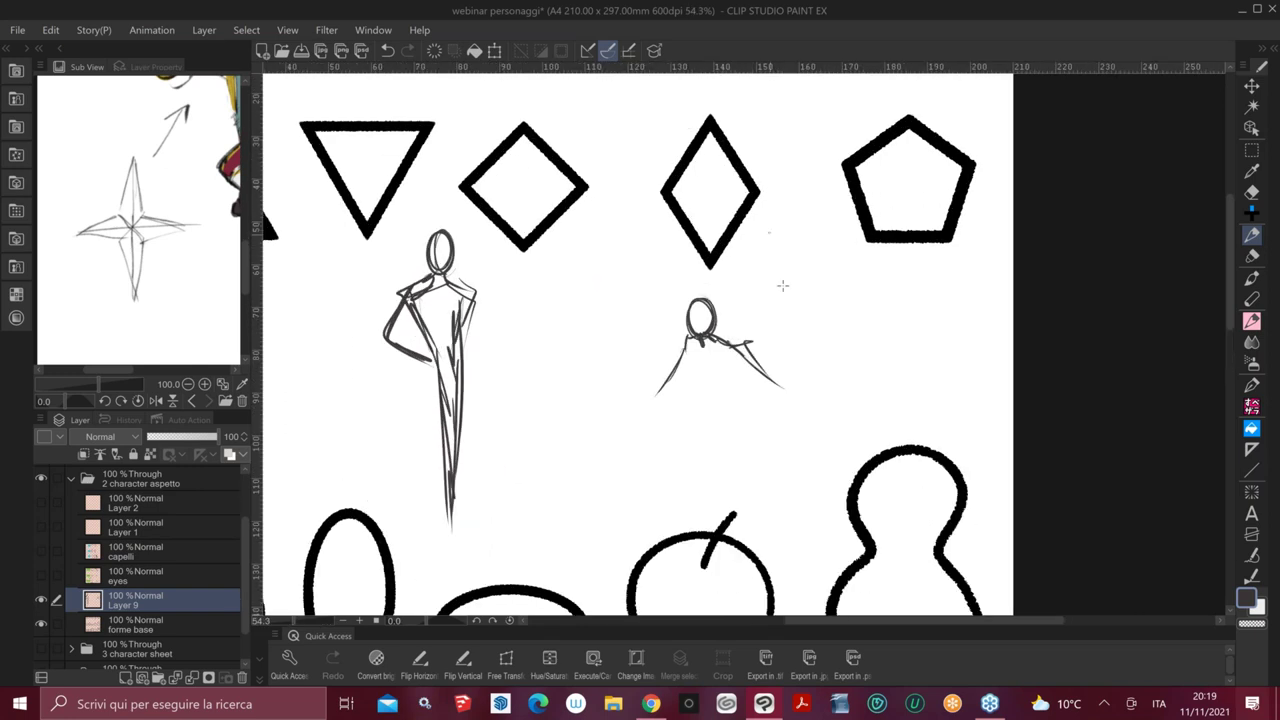
Sketch the second figure's torso, flared skirt with a curved hem, and one outstretched arm
{"action": "mouse_move", "coordinate": [688, 342]}
{"action": "left_mouse_down"}
{"action": "mouse_move", "coordinate": [682, 390]}
{"action": "mouse_move", "coordinate": [694, 363]}
{"action": "mouse_move", "coordinate": [696, 382]}
{"action": "mouse_move", "coordinate": [722, 359]}
{"action": "mouse_move", "coordinate": [758, 418]}
{"action": "left_mouse_up"}
{"action": "left_click_drag", "start_coordinate": [670, 386], "coordinate": [698, 456]}
{"action": "mouse_move", "coordinate": [664, 416]}
{"action": "left_mouse_down"}
{"action": "mouse_move", "coordinate": [710, 470]}
{"action": "mouse_move", "coordinate": [703, 433]}
{"action": "mouse_move", "coordinate": [702, 462]}
{"action": "mouse_move", "coordinate": [754, 438]}
{"action": "mouse_move", "coordinate": [752, 450]}
{"action": "left_mouse_up"}
{"action": "mouse_move", "coordinate": [742, 394]}
{"action": "left_mouse_down"}
{"action": "mouse_move", "coordinate": [766, 442]}
{"action": "mouse_move", "coordinate": [757, 464]}
{"action": "left_mouse_up"}
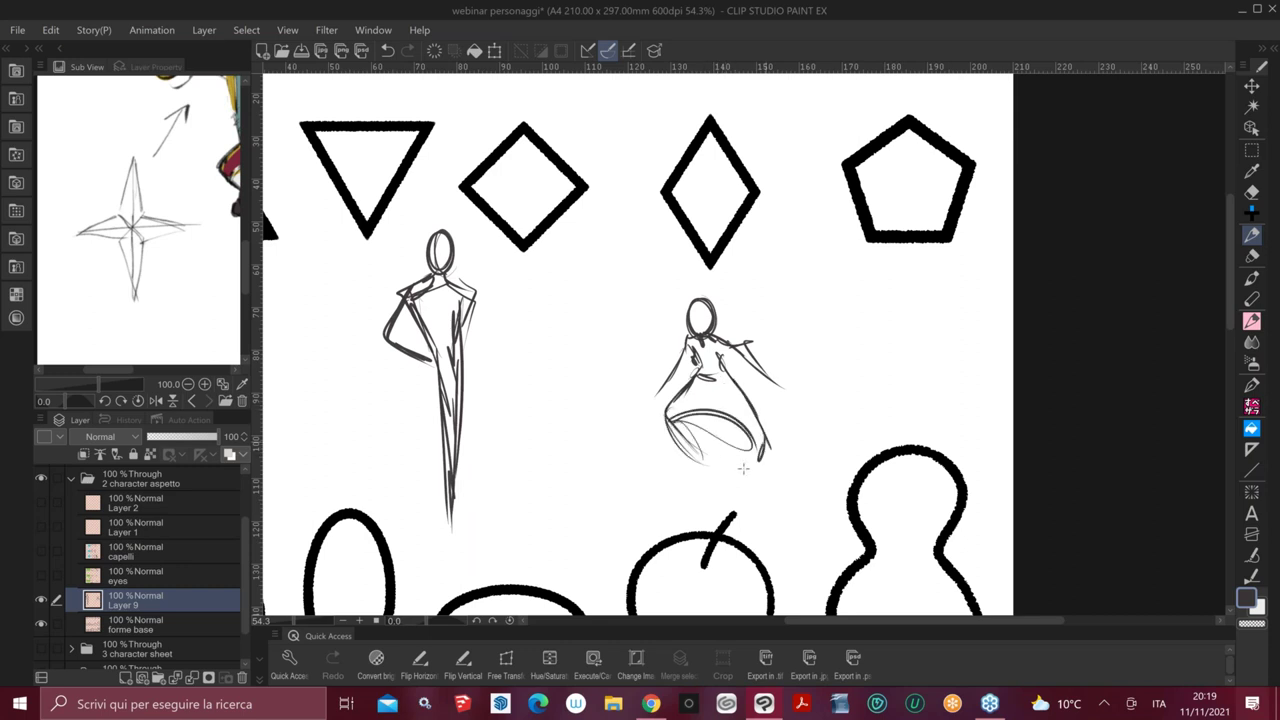
{"action": "left_click_drag", "start_coordinate": [722, 356], "coordinate": [778, 386]}
{"action": "left_click_drag", "start_coordinate": [738, 362], "coordinate": [797, 390]}
Reinforce the standing figure's body and legs with long, nearly vertical strokes
{"action": "left_click_drag", "start_coordinate": [463, 304], "coordinate": [469, 516]}
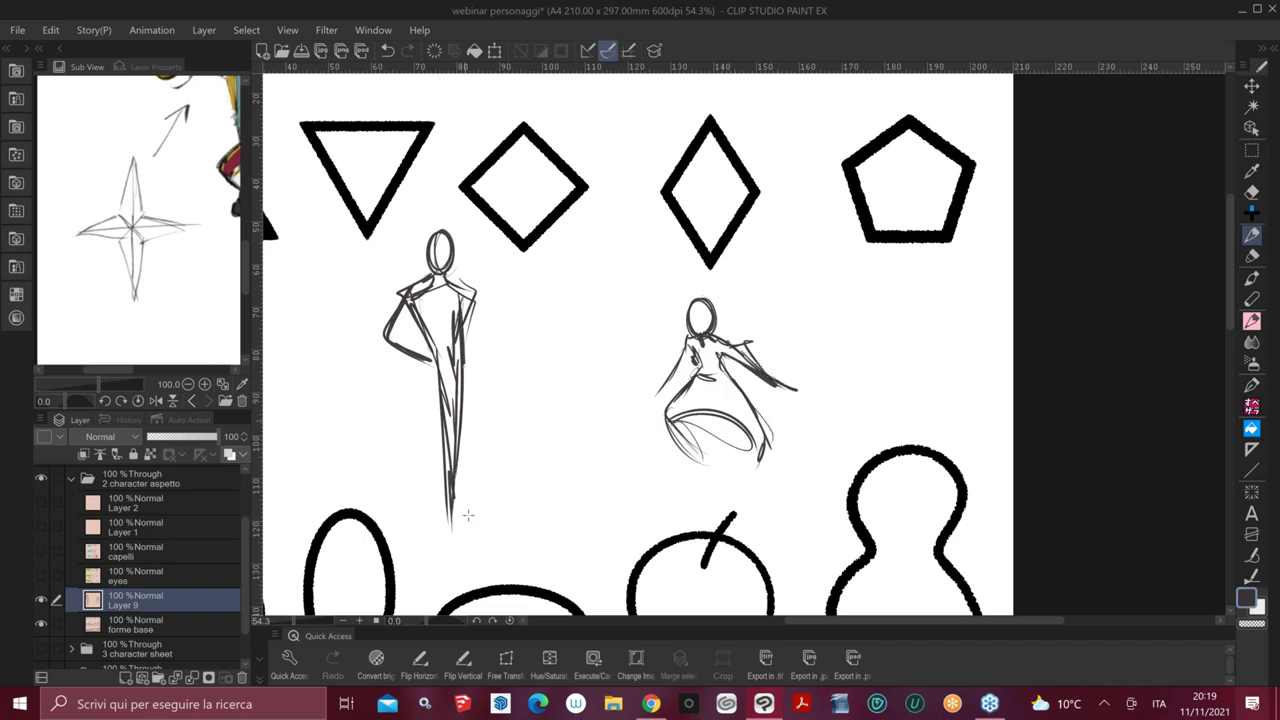
{"action": "left_click_drag", "start_coordinate": [456, 304], "coordinate": [466, 530]}
{"action": "left_click_drag", "start_coordinate": [430, 350], "coordinate": [453, 528]}
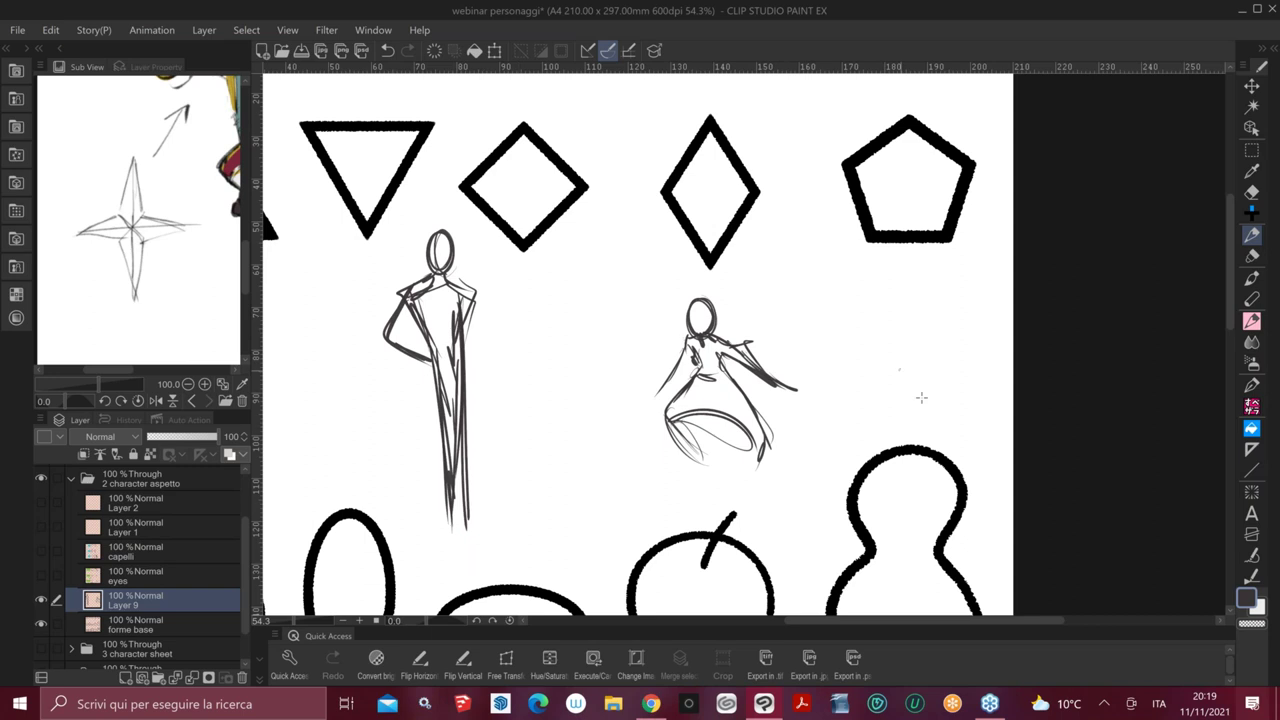
Add the other arm and the legs to the skirted figure, and enclose the figure in a large circle
{"action": "left_click_drag", "start_coordinate": [690, 350], "coordinate": [640, 406]}
{"action": "left_click_drag", "start_coordinate": [794, 467], "coordinate": [804, 349]}
{"action": "left_click_drag", "start_coordinate": [700, 297], "coordinate": [680, 327]}
{"action": "mouse_move", "coordinate": [706, 296]}
{"action": "left_mouse_down"}
{"action": "mouse_move", "coordinate": [683, 331]}
{"action": "mouse_move", "coordinate": [698, 388]}
{"action": "left_mouse_up"}
{"action": "mouse_move", "coordinate": [728, 314]}
{"action": "left_mouse_down"}
{"action": "mouse_move", "coordinate": [678, 412]}
{"action": "mouse_move", "coordinate": [678, 334]}
{"action": "mouse_move", "coordinate": [712, 338]}
{"action": "mouse_move", "coordinate": [702, 380]}
{"action": "left_mouse_up"}
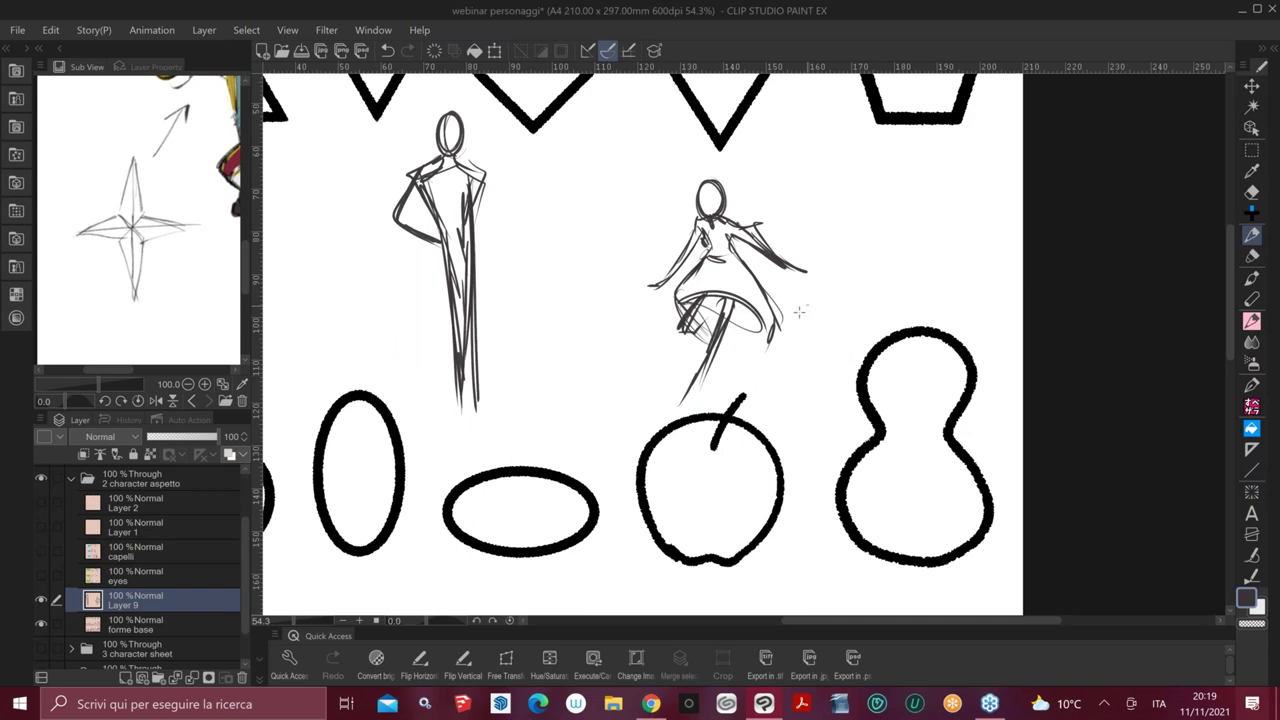
{"action": "mouse_move", "coordinate": [784, 363]}
{"action": "left_mouse_down"}
{"action": "mouse_move", "coordinate": [834, 260]}
{"action": "mouse_move", "coordinate": [832, 291]}
{"action": "left_mouse_up"}
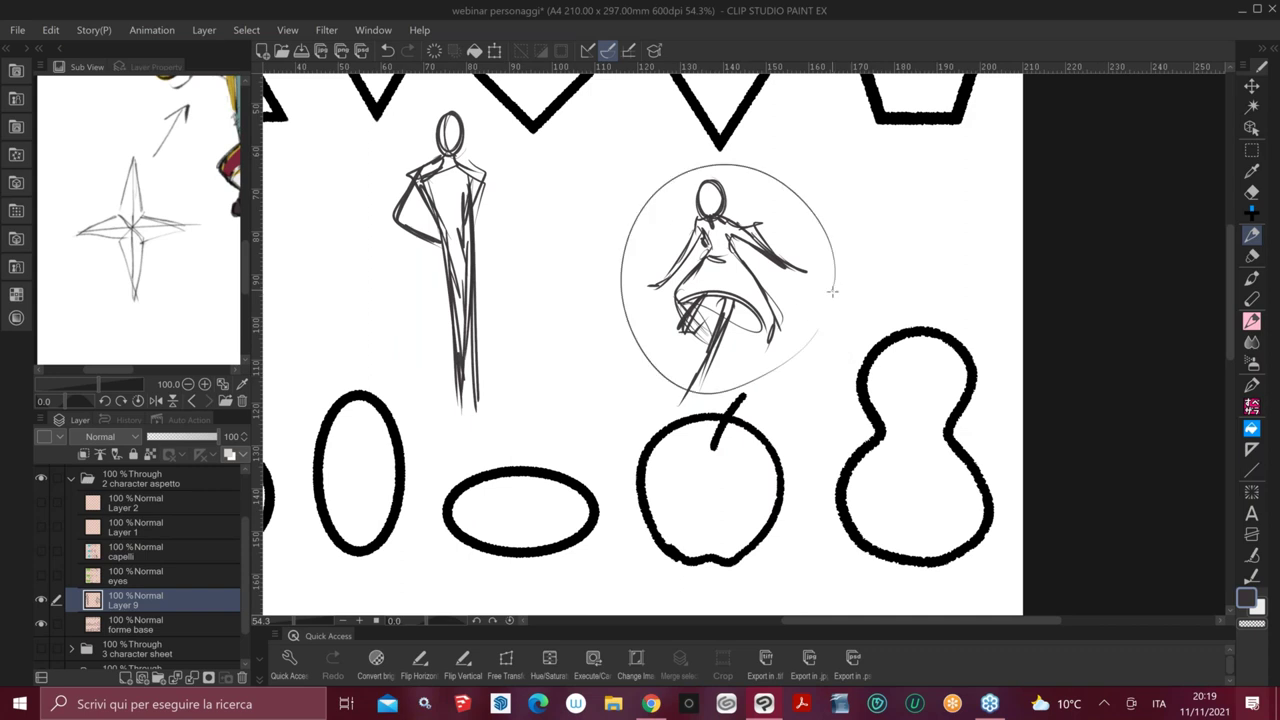
Shade the circled figure's head and dress with quick hatching strokes
{"action": "scroll", "coordinate": [830, 330], "scroll_direction": "down", "scroll_amount": 1}
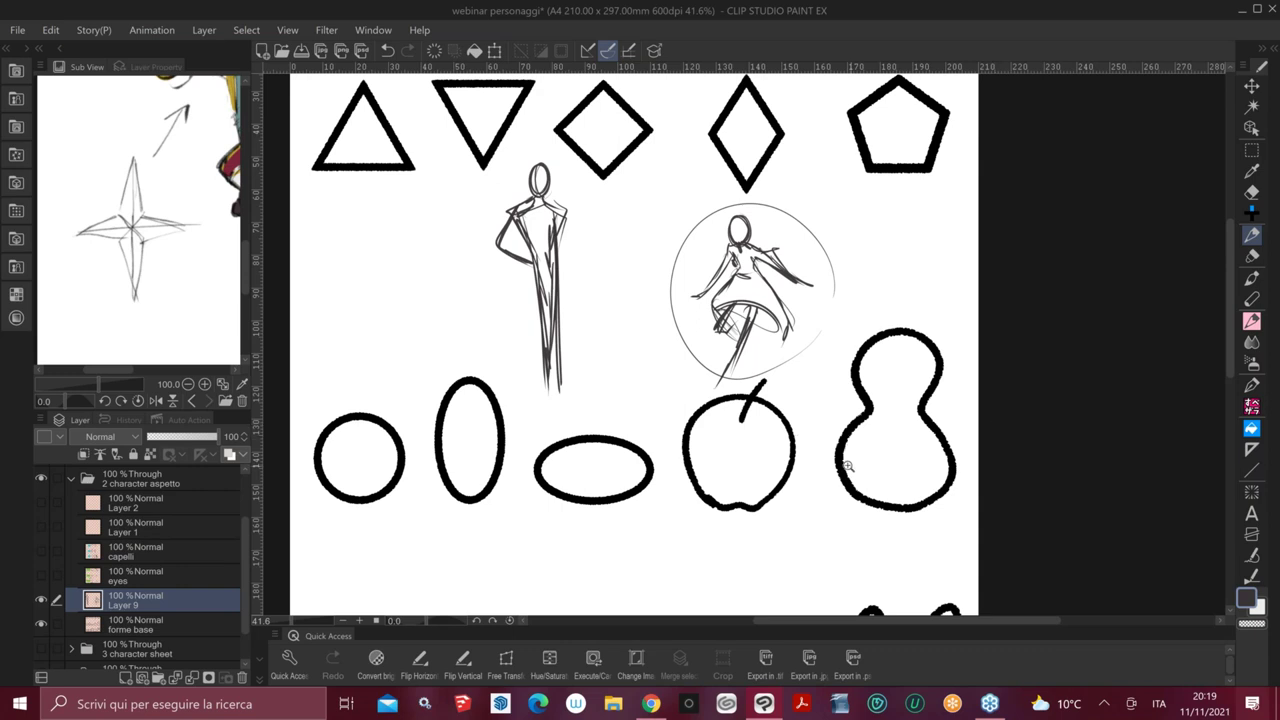
{"action": "scroll", "coordinate": [850, 462], "scroll_direction": "down", "scroll_amount": 2}
{"action": "scroll", "coordinate": [843, 460], "scroll_direction": "down", "scroll_amount": 3}
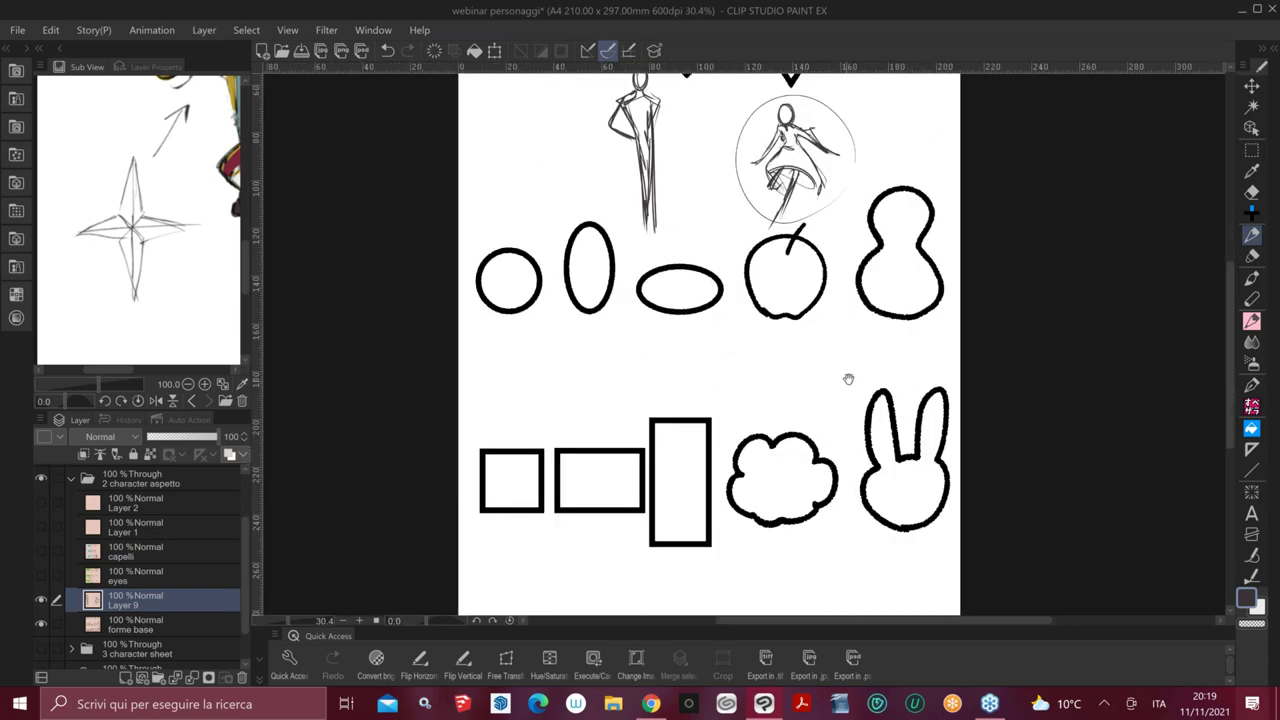
{"action": "scroll", "coordinate": [831, 452], "scroll_direction": "up", "scroll_amount": 2}
{"action": "scroll", "coordinate": [831, 452], "scroll_direction": "down", "scroll_amount": 3}
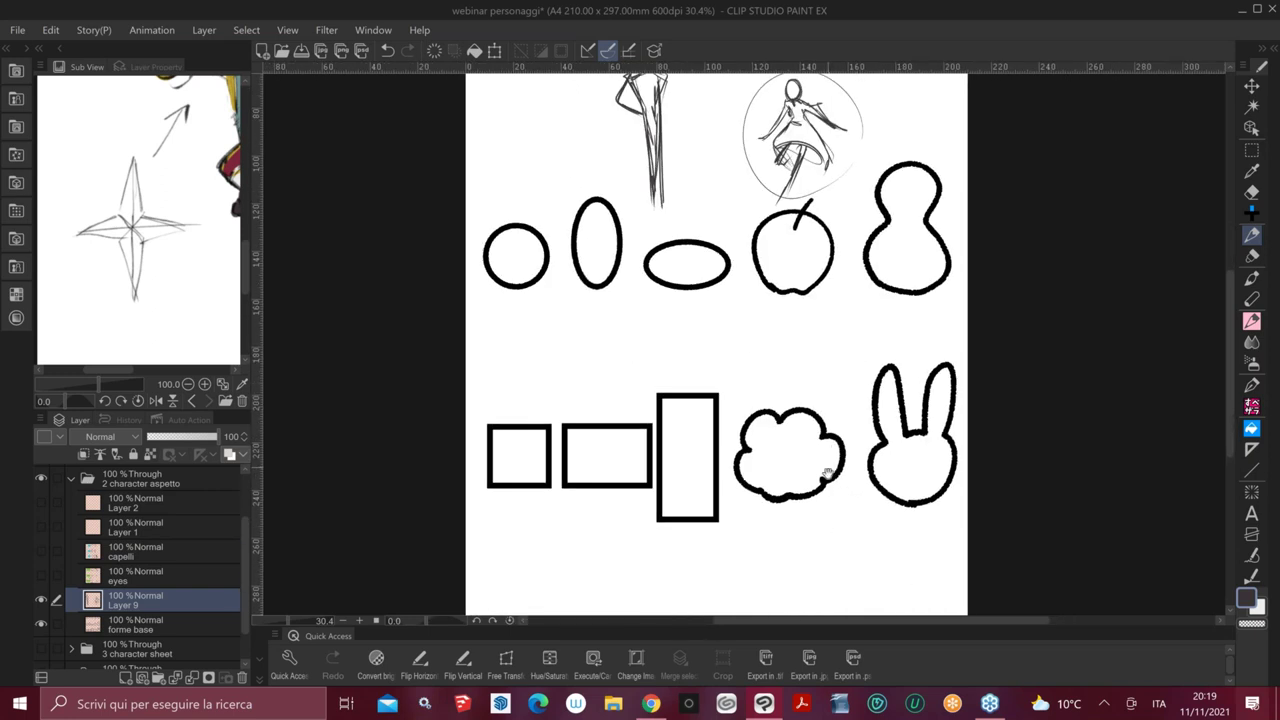
{"action": "scroll", "coordinate": [843, 495], "scroll_direction": "down", "scroll_amount": 1}
{"action": "left_click_drag", "start_coordinate": [865, 422], "coordinate": [849, 472]}
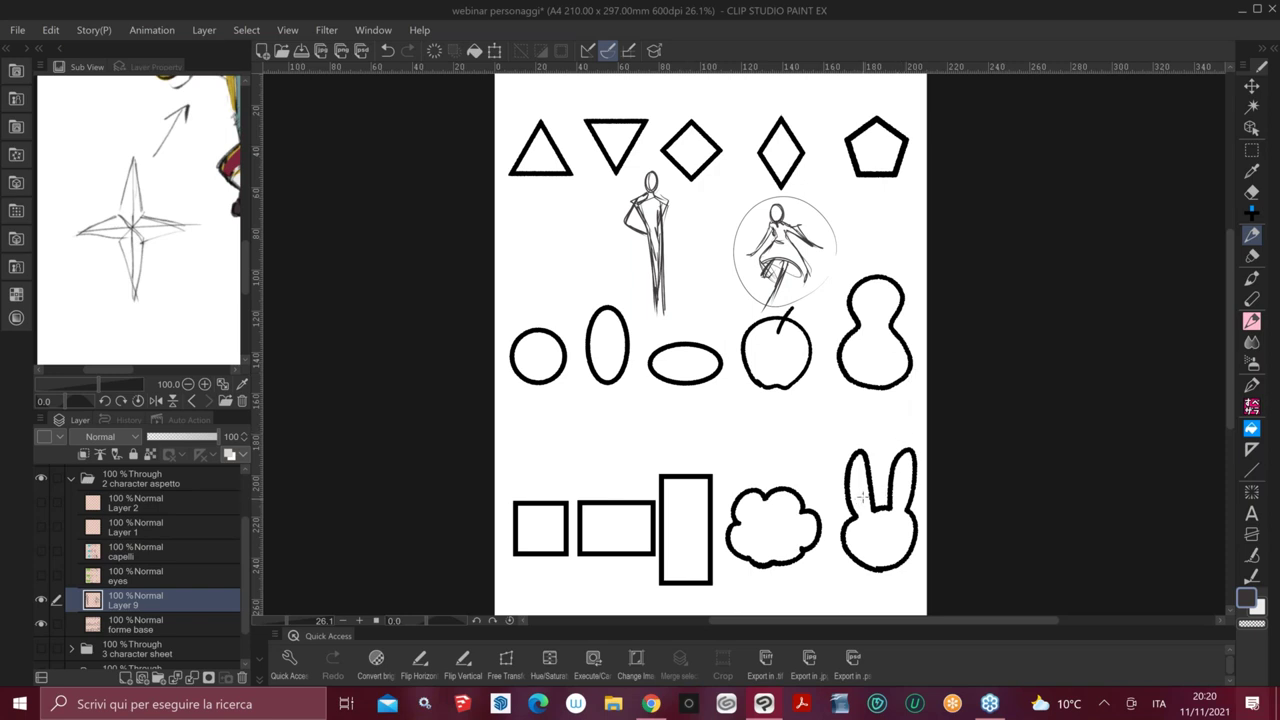
{"action": "mouse_move", "coordinate": [772, 219]}
{"action": "left_mouse_down"}
{"action": "mouse_move", "coordinate": [784, 236]}
{"action": "mouse_move", "coordinate": [766, 258]}
{"action": "mouse_move", "coordinate": [797, 247]}
{"action": "mouse_move", "coordinate": [770, 274]}
{"action": "mouse_move", "coordinate": [784, 238]}
{"action": "mouse_move", "coordinate": [776, 250]}
{"action": "mouse_move", "coordinate": [773, 230]}
{"action": "mouse_move", "coordinate": [752, 260]}
{"action": "left_mouse_up"}
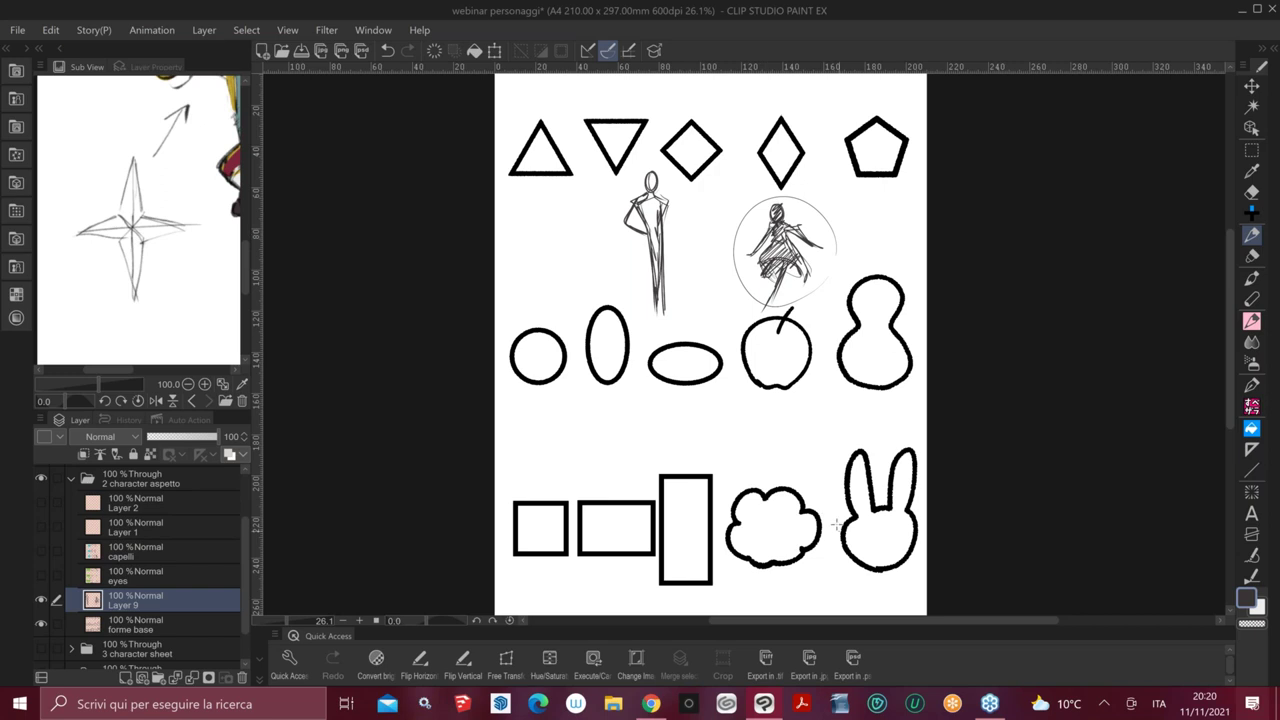
Draw two arrows pointing up into the cloud shape and the rabbit head shape
{"action": "left_click_drag", "start_coordinate": [554, 449], "coordinate": [617, 371]}
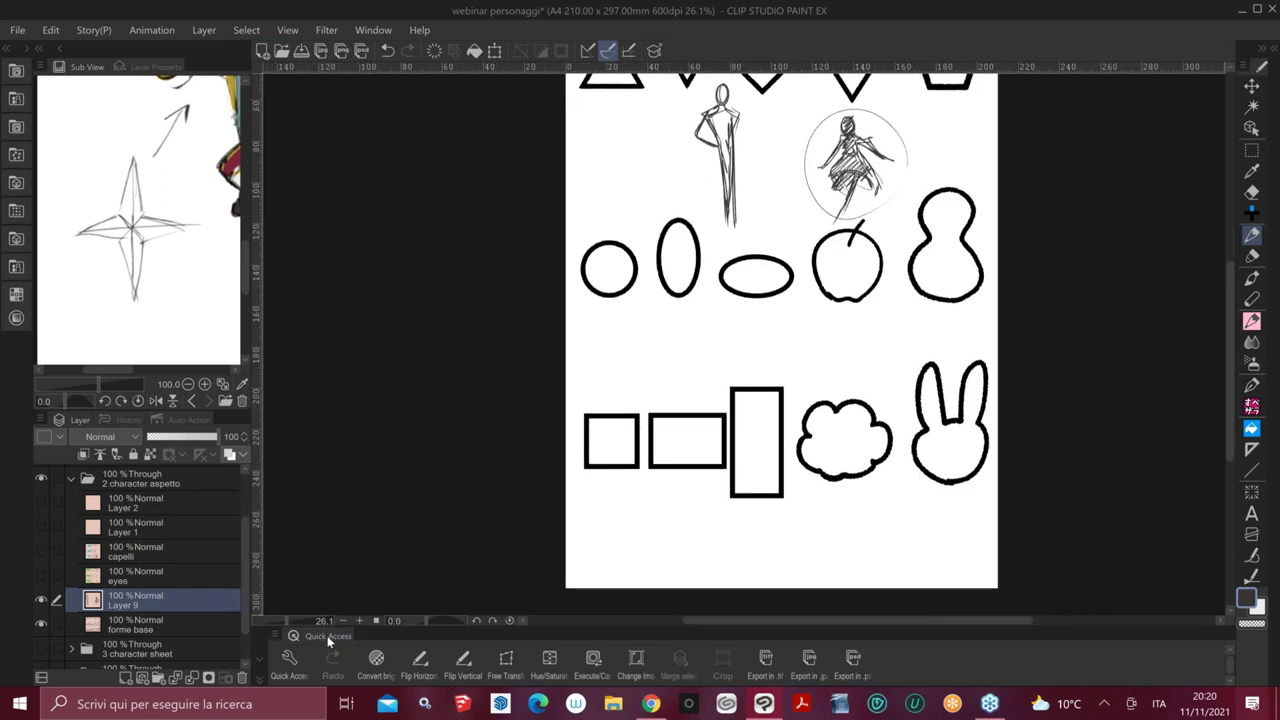
{"action": "left_click_drag", "start_coordinate": [247, 558], "coordinate": [247, 515]}
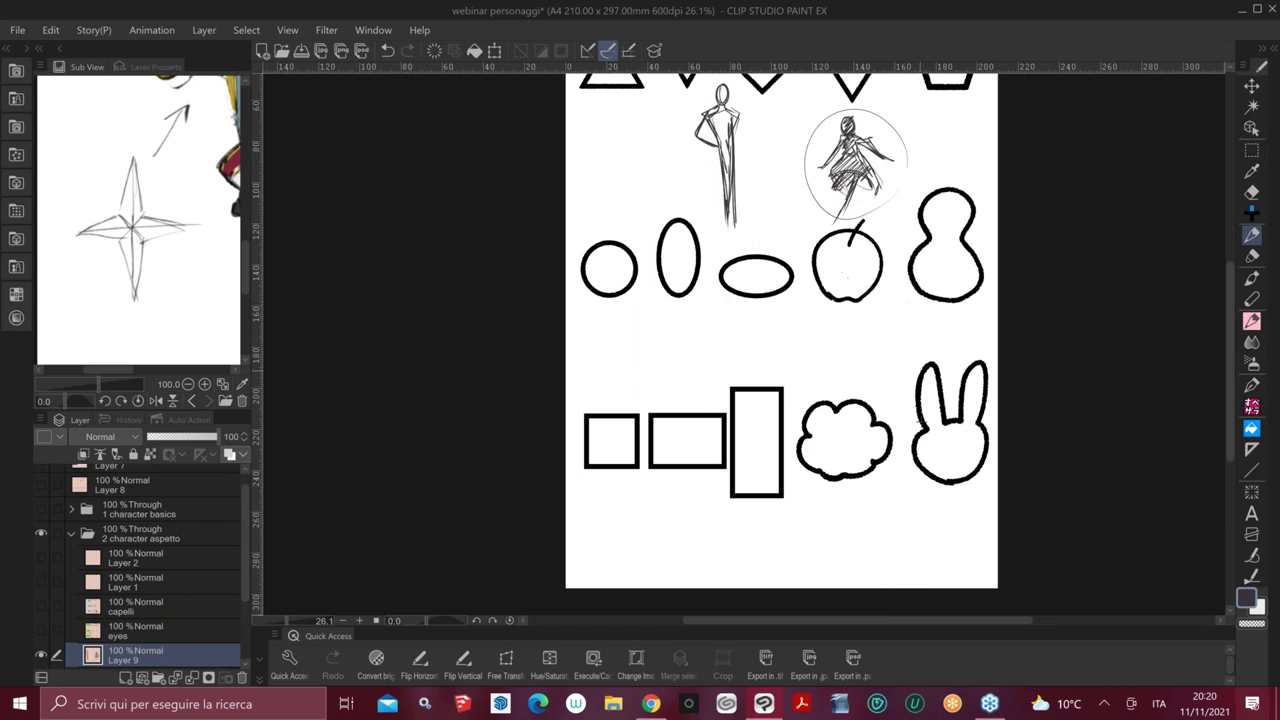
{"action": "scroll", "coordinate": [905, 509], "scroll_direction": "up", "scroll_amount": 3}
{"action": "left_click_drag", "start_coordinate": [1006, 457], "coordinate": [776, 390]}
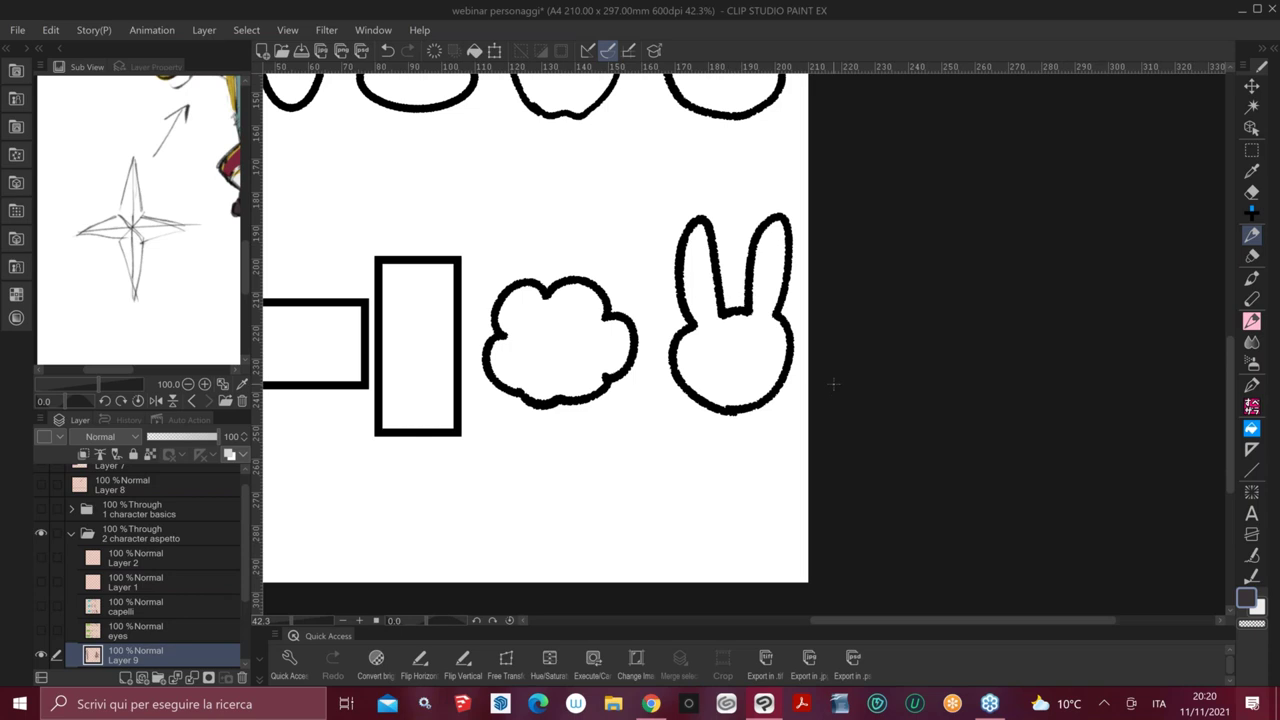
{"action": "key", "text": "ctrl+z"}
{"action": "mouse_move", "coordinate": [705, 384]}
{"action": "left_mouse_down"}
{"action": "mouse_move", "coordinate": [682, 444]}
{"action": "mouse_move", "coordinate": [712, 390]}
{"action": "left_mouse_up"}
{"action": "mouse_move", "coordinate": [587, 376]}
{"action": "left_mouse_down"}
{"action": "mouse_move", "coordinate": [618, 460]}
{"action": "mouse_move", "coordinate": [592, 381]}
{"action": "left_mouse_up"}
{"action": "left_click_drag", "start_coordinate": [619, 487], "coordinate": [817, 399]}
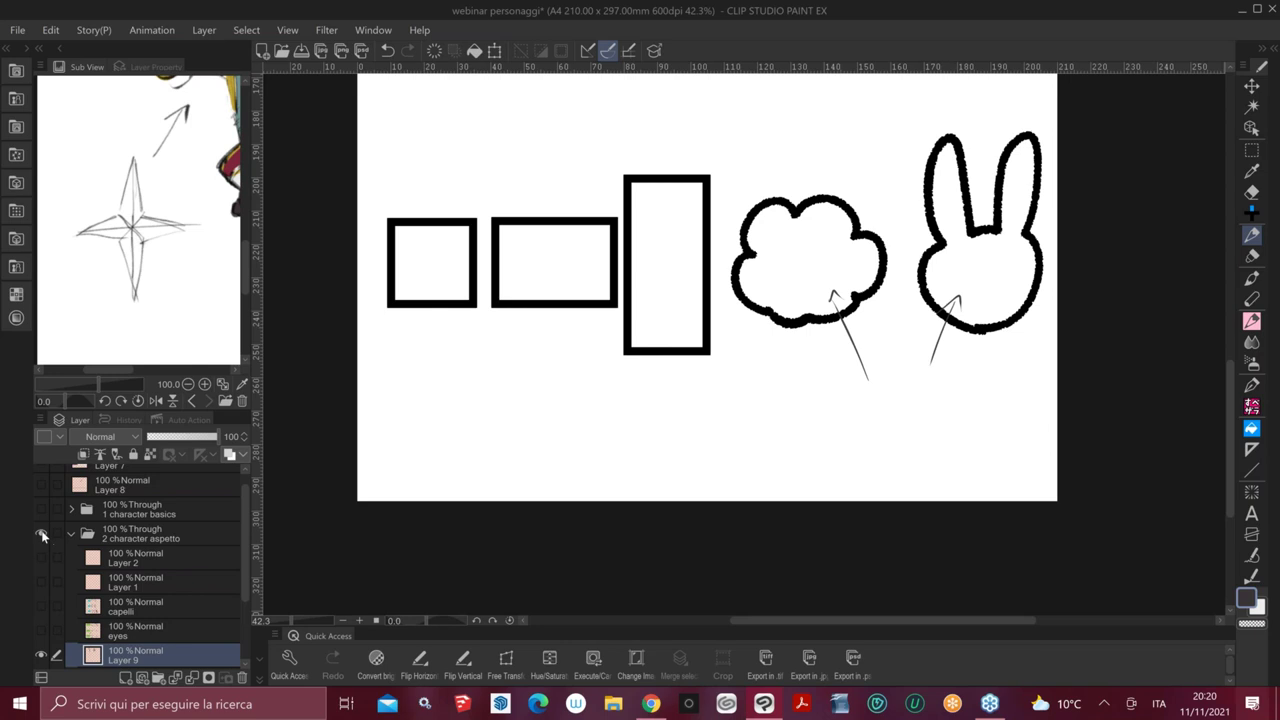
Hide and collapse the "2 character aspetto" folder, and show and expand the "3 character sheet" folder
{"action": "left_click", "coordinate": [41, 533]}
{"action": "left_click", "coordinate": [70, 533]}
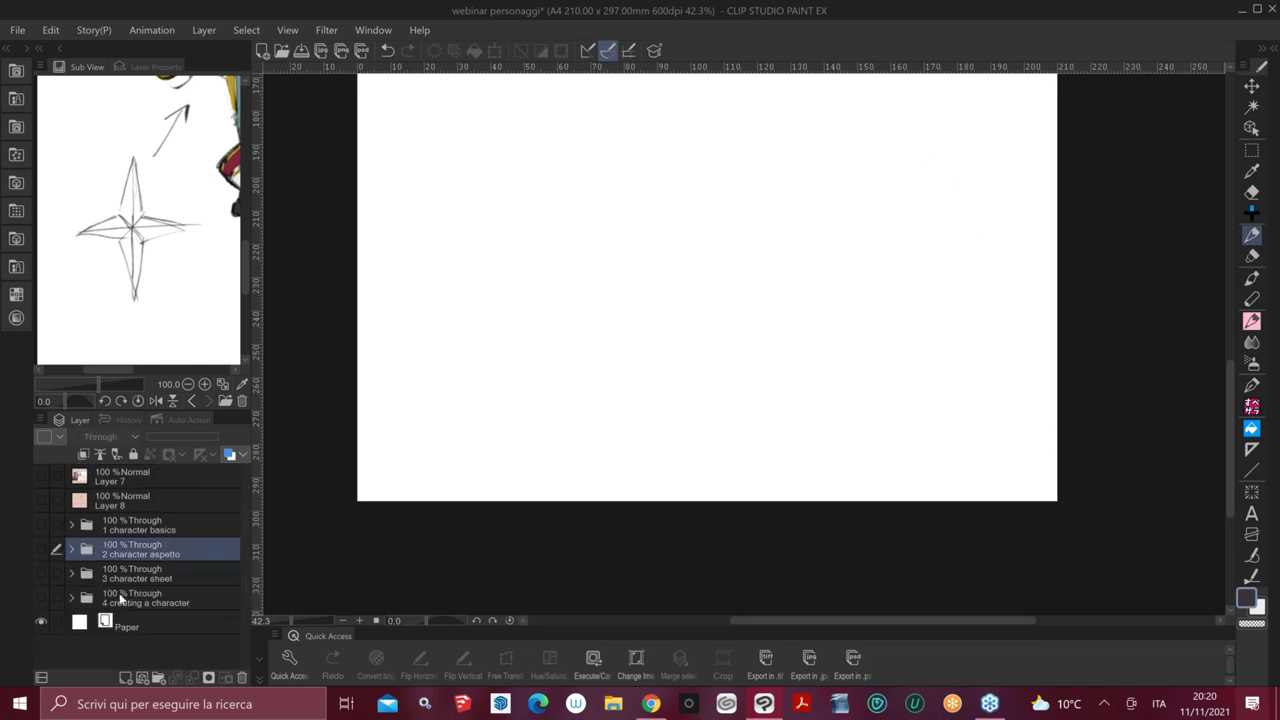
{"action": "left_click", "coordinate": [41, 573]}
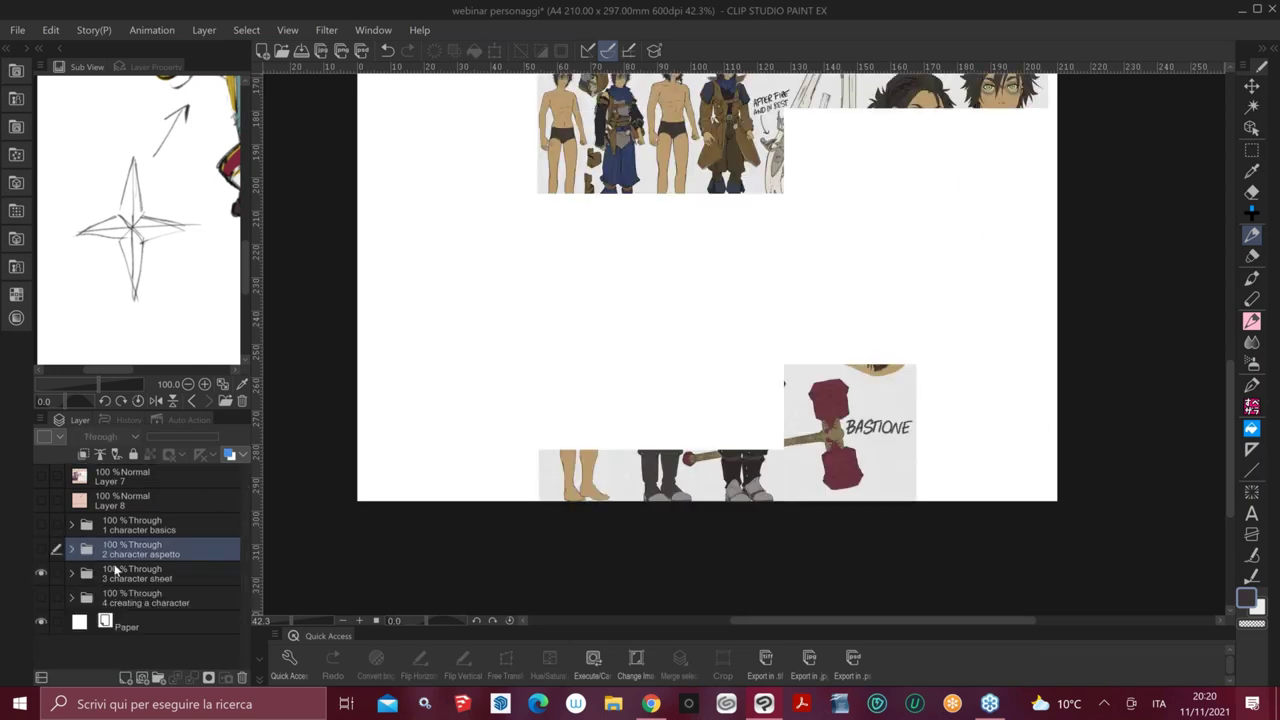
{"action": "left_click", "coordinate": [84, 584]}
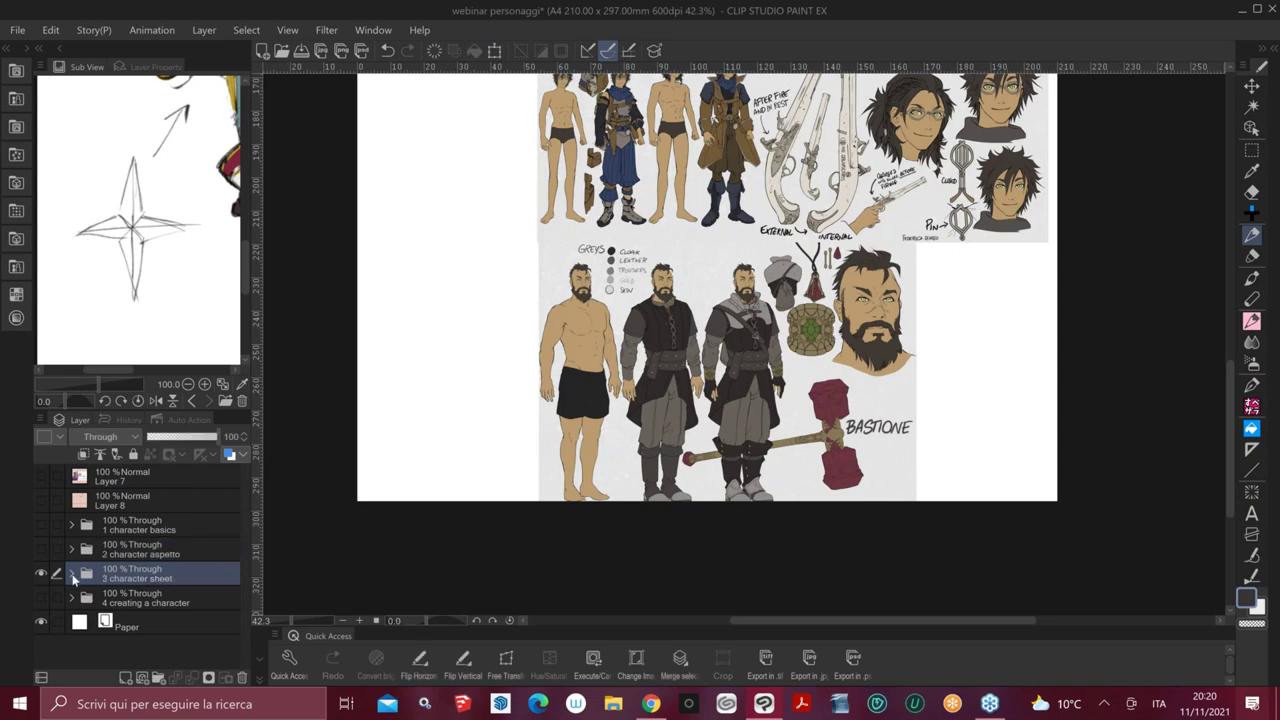
{"action": "left_click", "coordinate": [84, 584]}
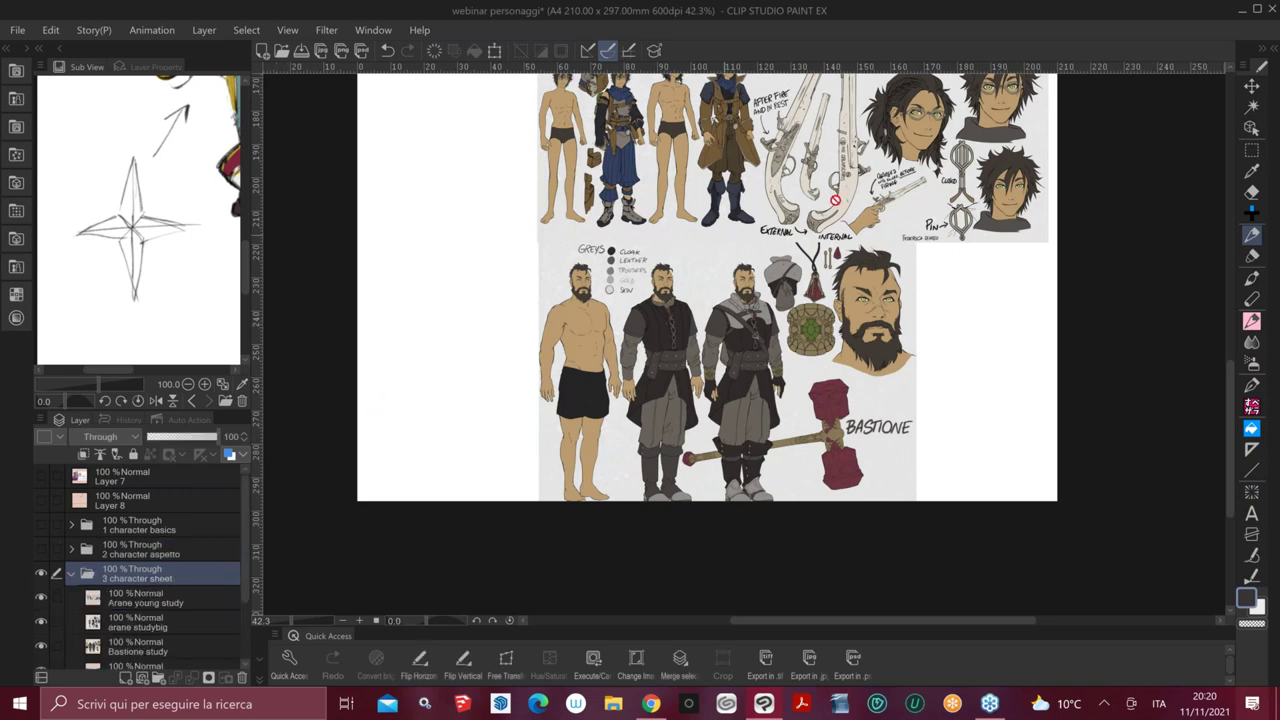
Examine the Oneira artwork at the head of the page, comparing the full-colour Arane and Bastione figures up close
{"action": "scroll", "coordinate": [968, 228], "scroll_direction": "up", "scroll_amount": 5}
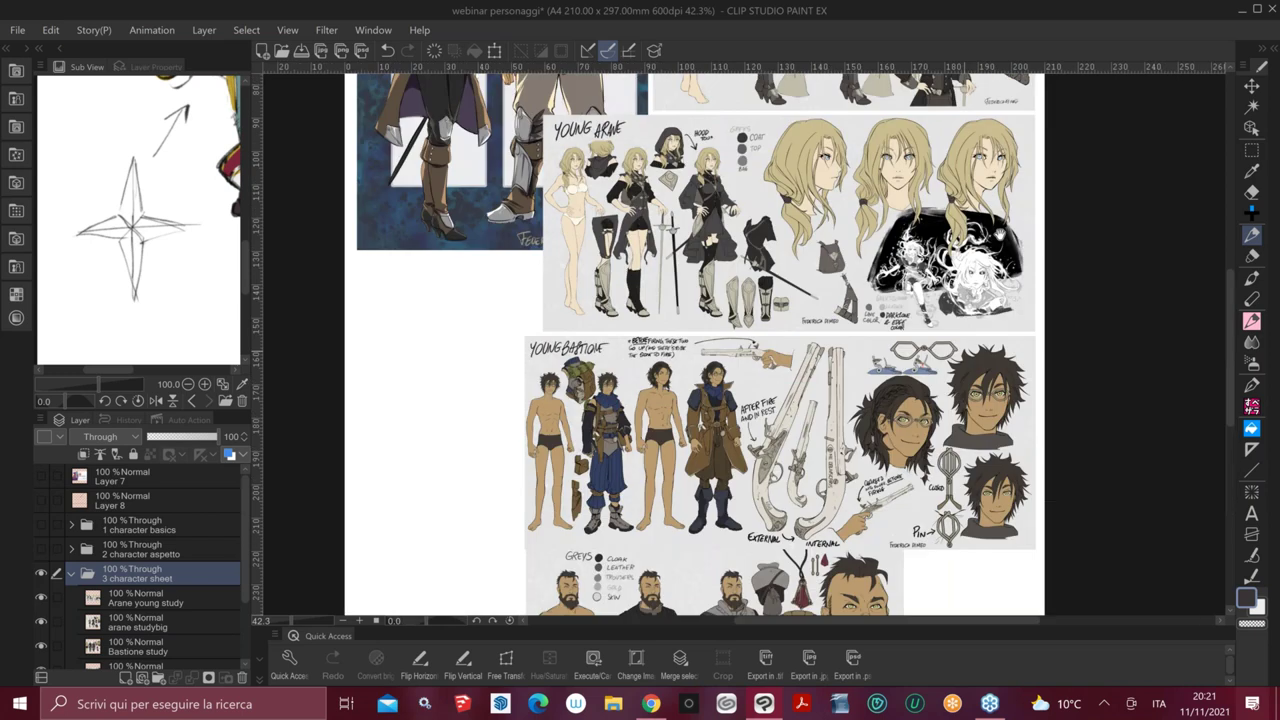
{"action": "scroll", "coordinate": [1020, 321], "scroll_direction": "up", "scroll_amount": 3}
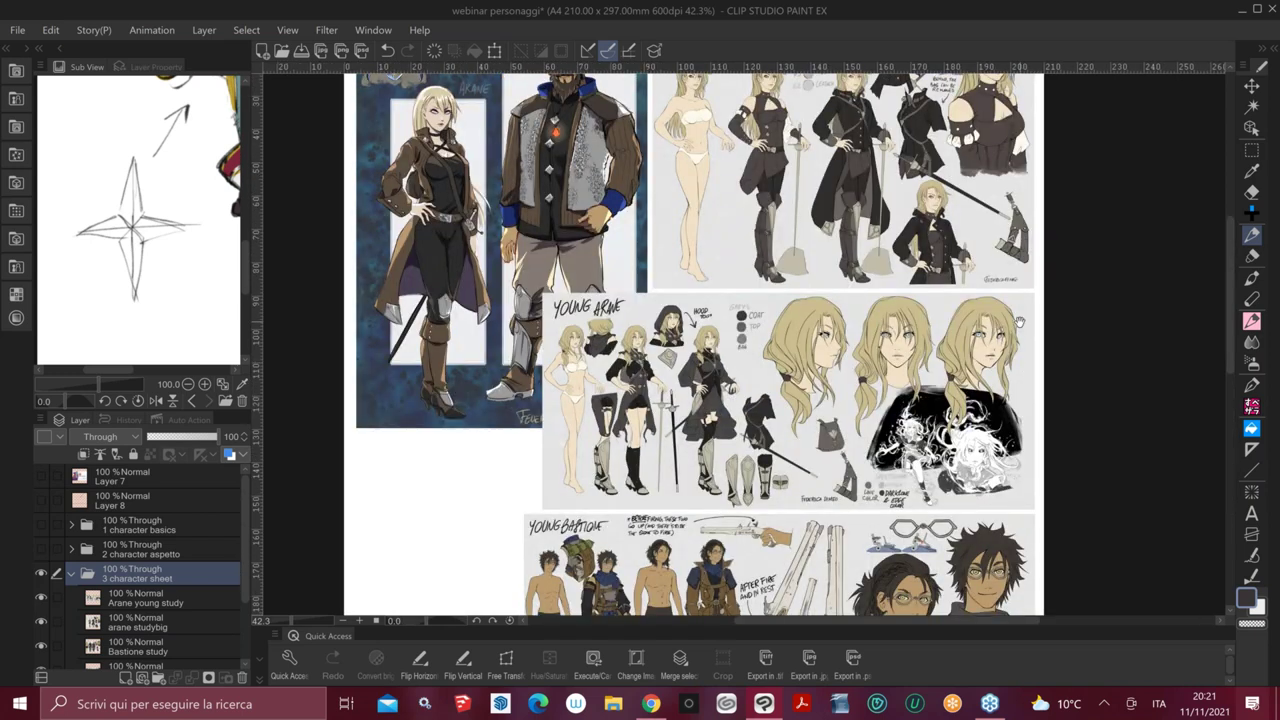
{"action": "scroll", "coordinate": [1020, 321], "scroll_direction": "up", "scroll_amount": 2}
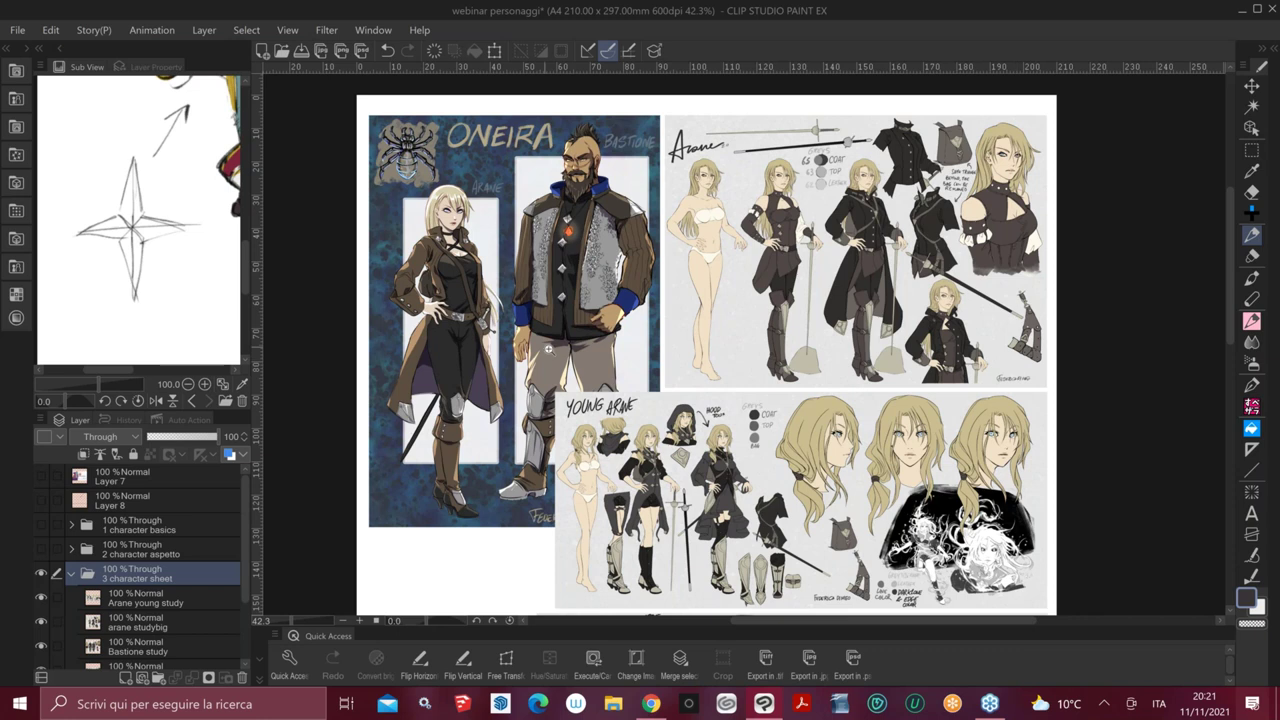
{"action": "scroll", "coordinate": [549, 349], "scroll_direction": "up", "scroll_amount": 1}
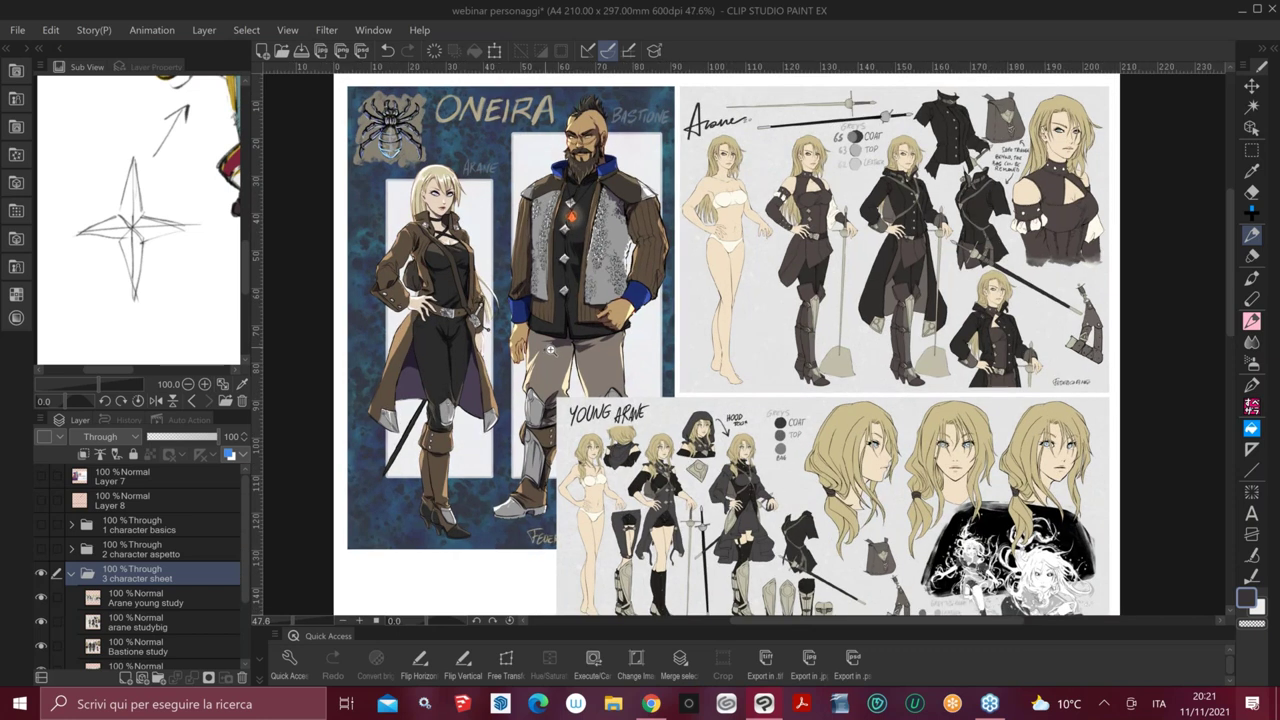
{"action": "scroll", "coordinate": [549, 349], "scroll_direction": "up", "scroll_amount": 3}
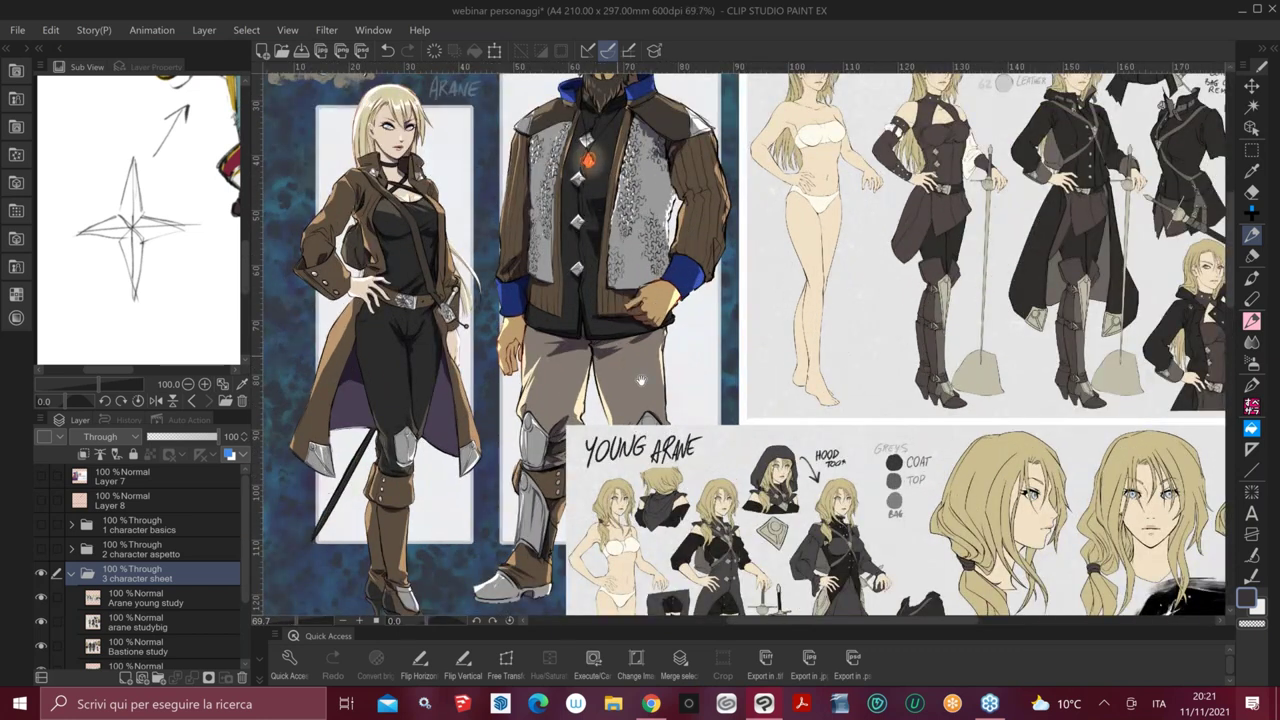
{"action": "scroll", "coordinate": [641, 380], "scroll_direction": "up", "scroll_amount": 1}
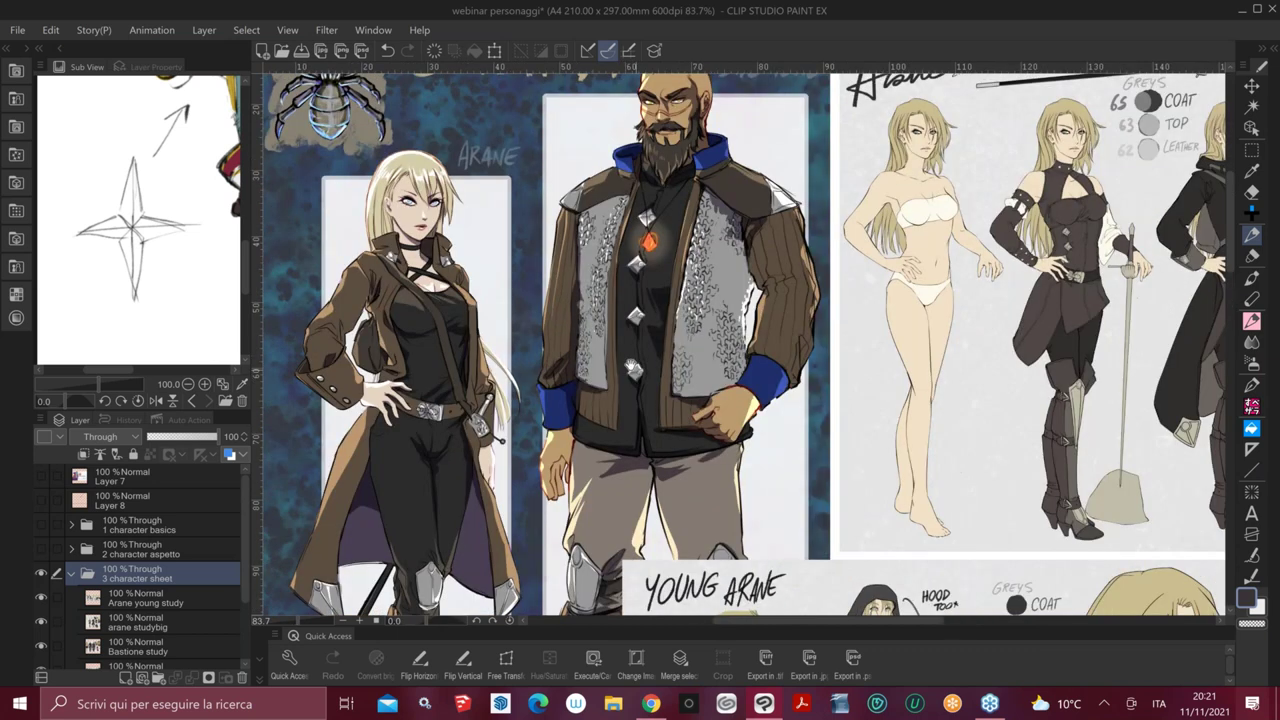
{"action": "left_click_drag", "start_coordinate": [633, 367], "coordinate": [705, 419]}
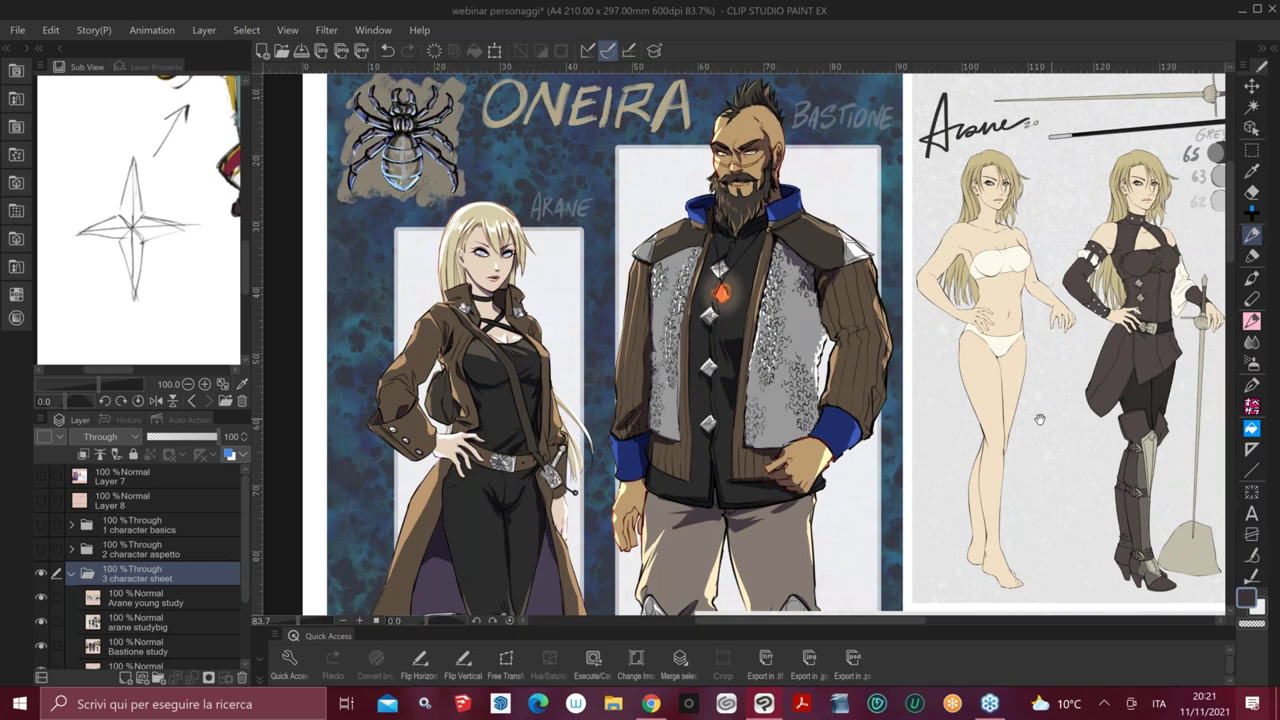
{"action": "left_click_drag", "start_coordinate": [1040, 420], "coordinate": [864, 393]}
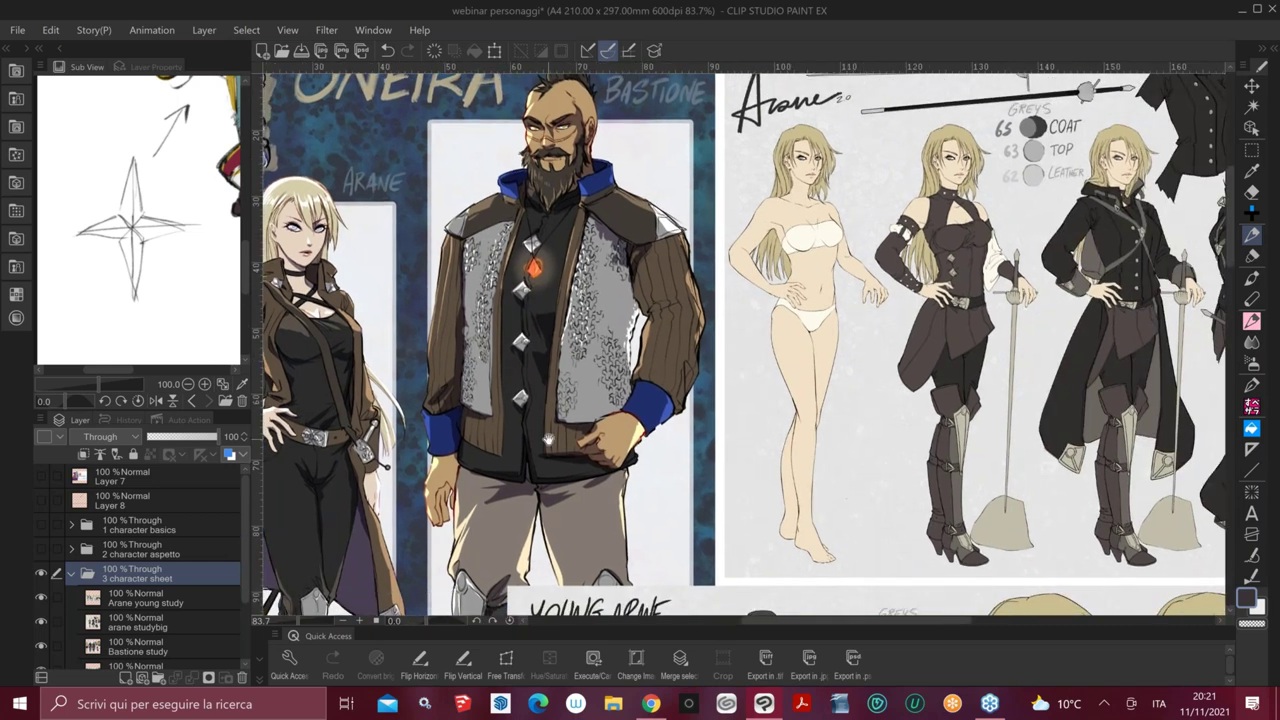
{"action": "left_click_drag", "start_coordinate": [548, 440], "coordinate": [604, 434]}
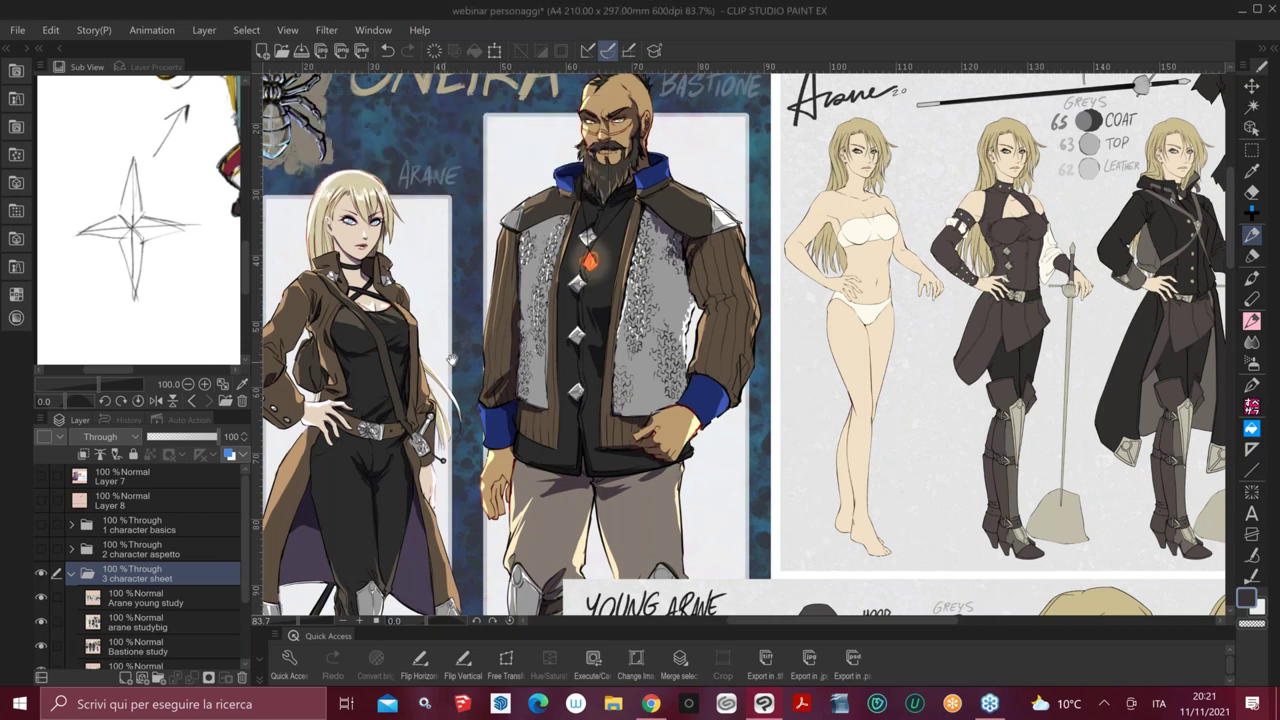
Examine the Arane 2.0 sheet's full-body figures, from the base body through the clothing layers to the coat
{"action": "left_click_drag", "start_coordinate": [452, 359], "coordinate": [871, 328]}
{"action": "left_click_drag", "start_coordinate": [879, 446], "coordinate": [282, 473]}
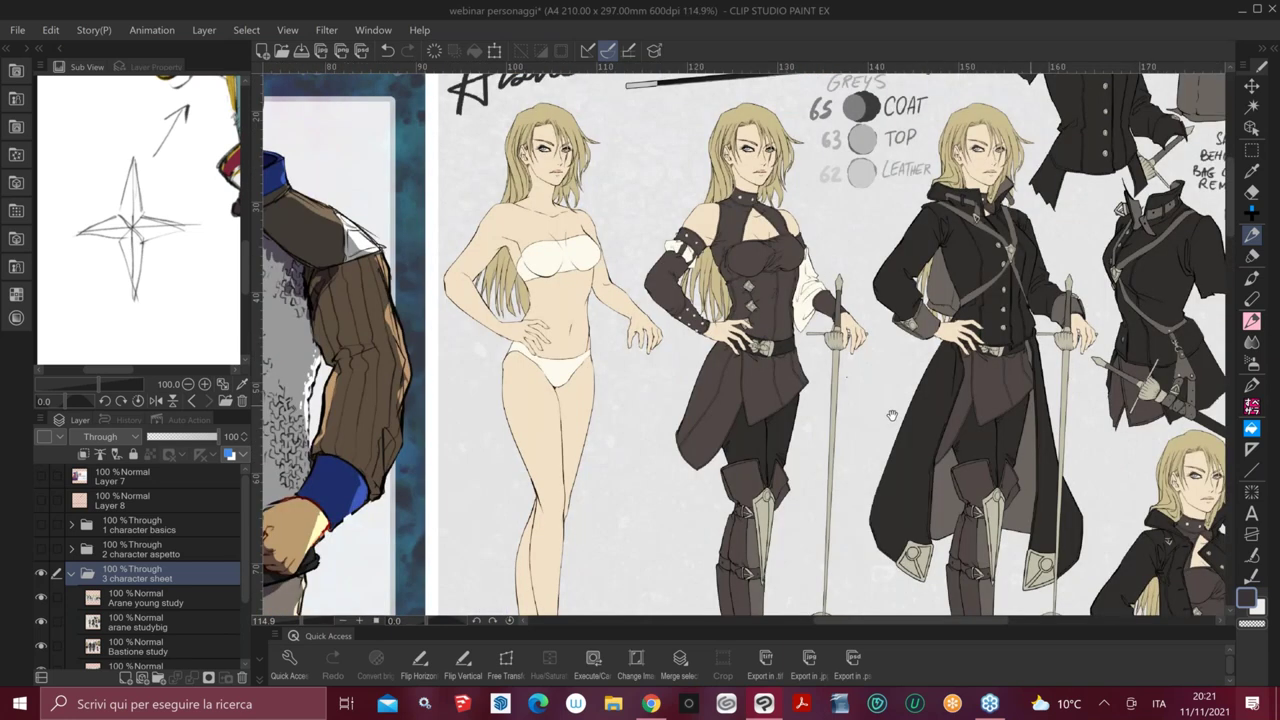
{"action": "left_click_drag", "start_coordinate": [892, 415], "coordinate": [1003, 396]}
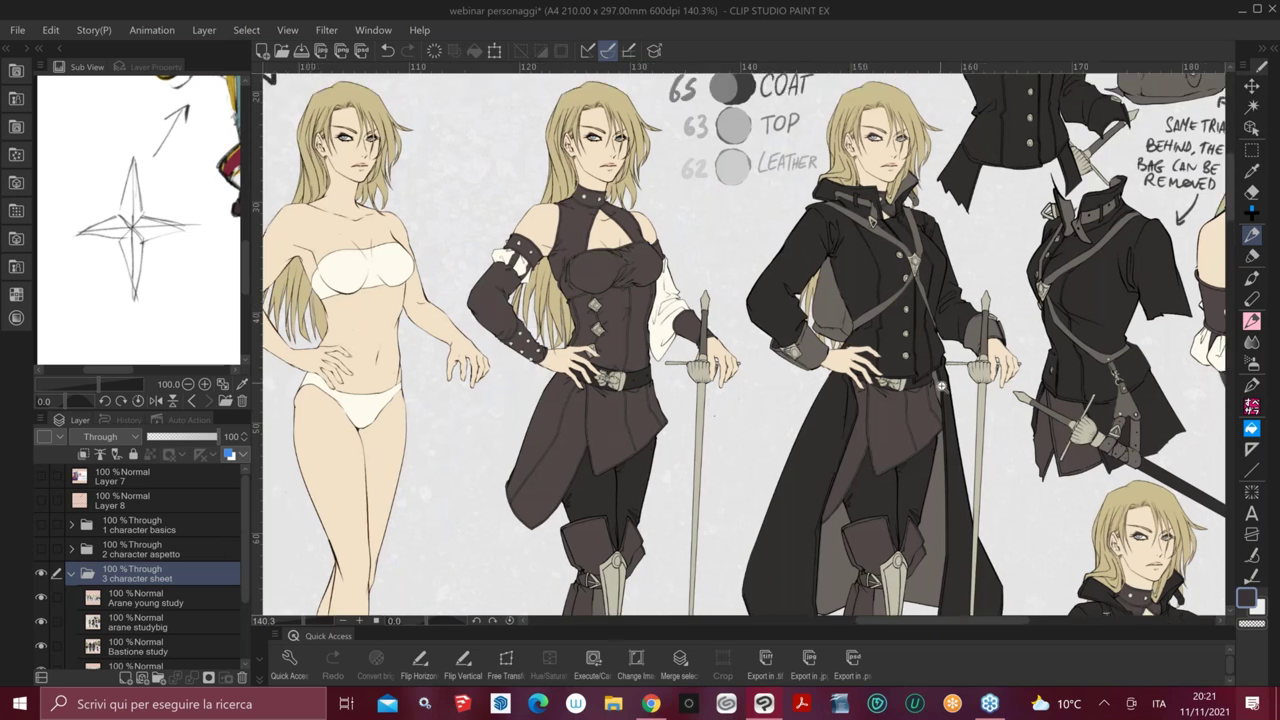
{"action": "scroll", "coordinate": [940, 386], "scroll_direction": "down", "scroll_amount": 2}
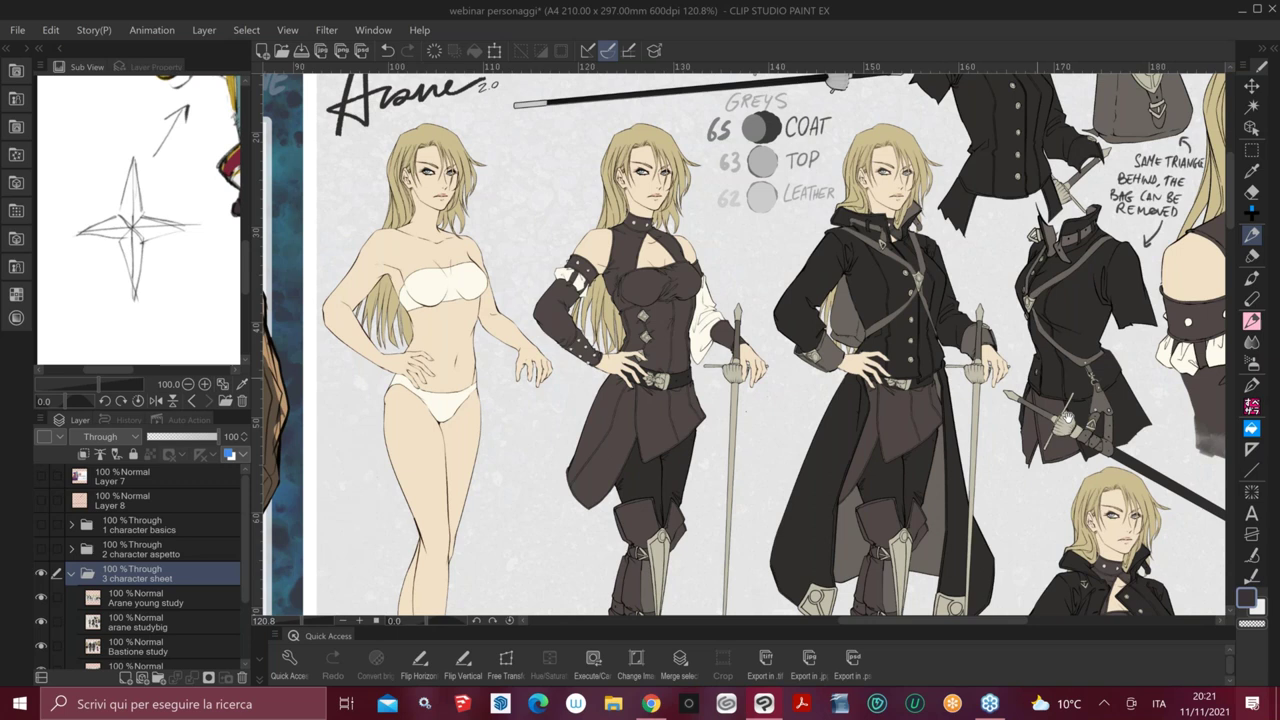
{"action": "left_click_drag", "start_coordinate": [1068, 418], "coordinate": [1040, 497]}
{"action": "scroll", "coordinate": [1040, 497], "scroll_direction": "down", "scroll_amount": 2}
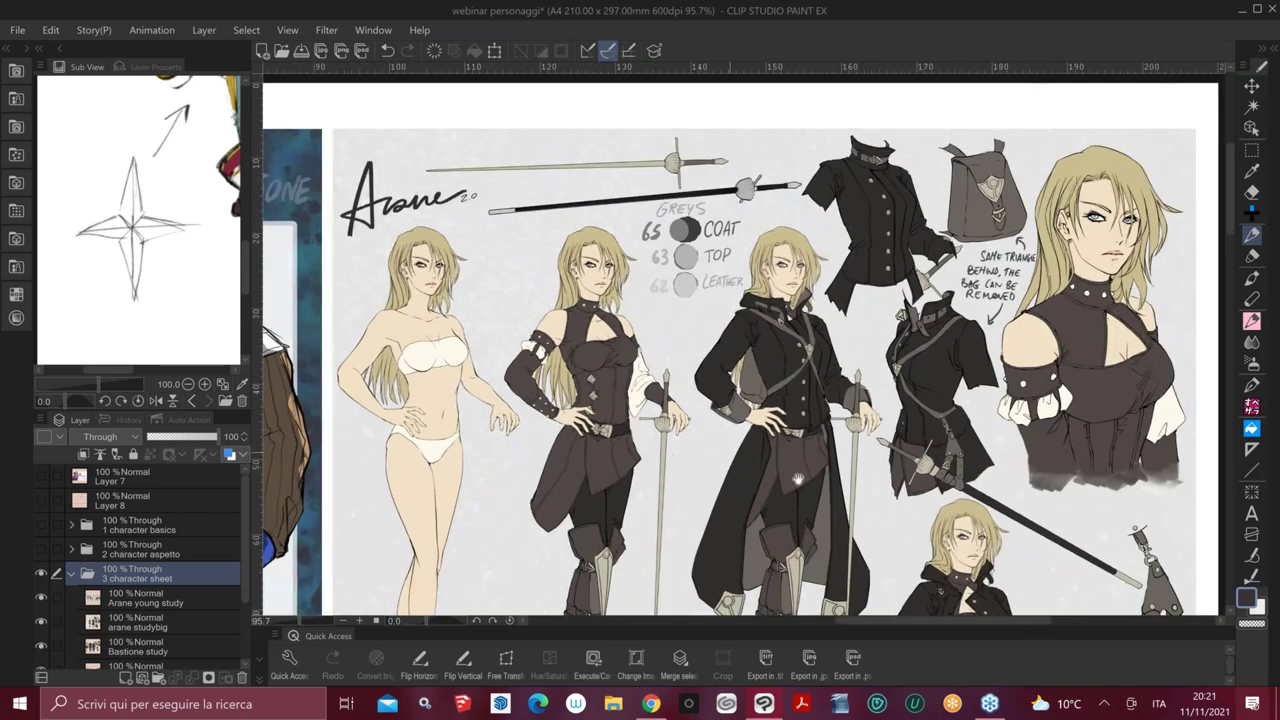
{"action": "left_click_drag", "start_coordinate": [798, 480], "coordinate": [813, 358]}
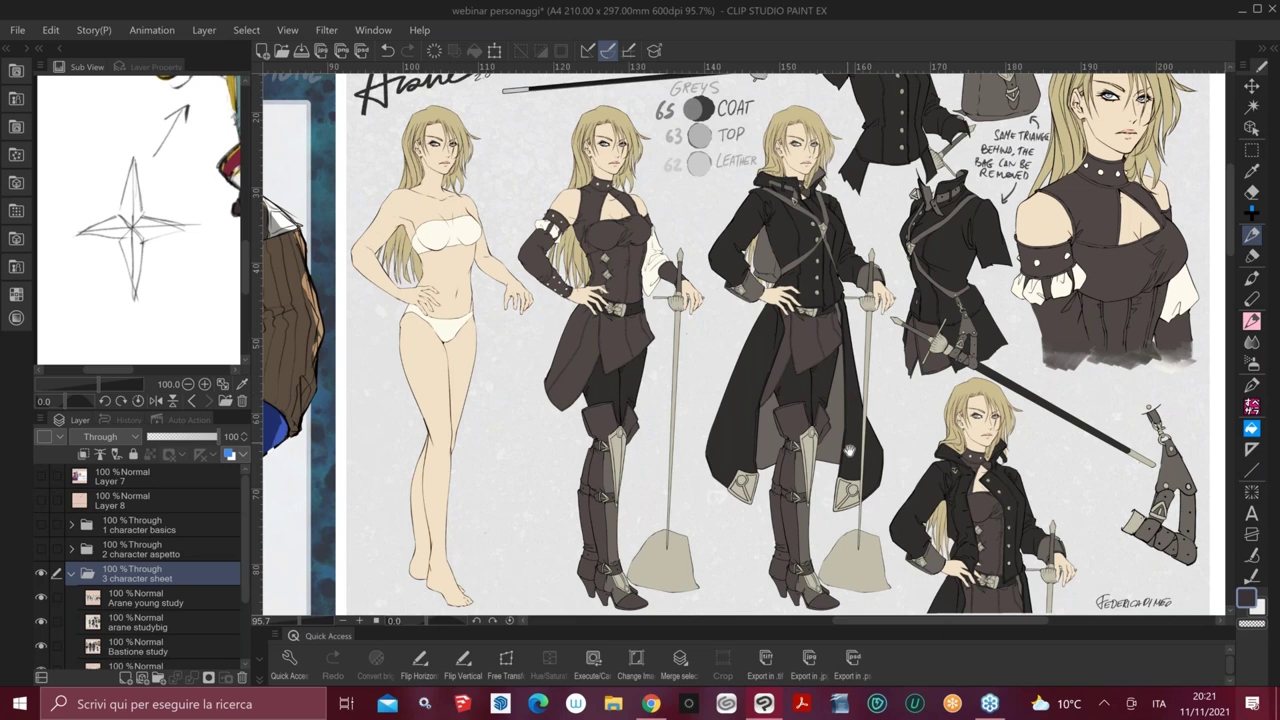
{"action": "left_click_drag", "start_coordinate": [849, 452], "coordinate": [697, 440]}
{"action": "left_click_drag", "start_coordinate": [886, 432], "coordinate": [803, 419]}
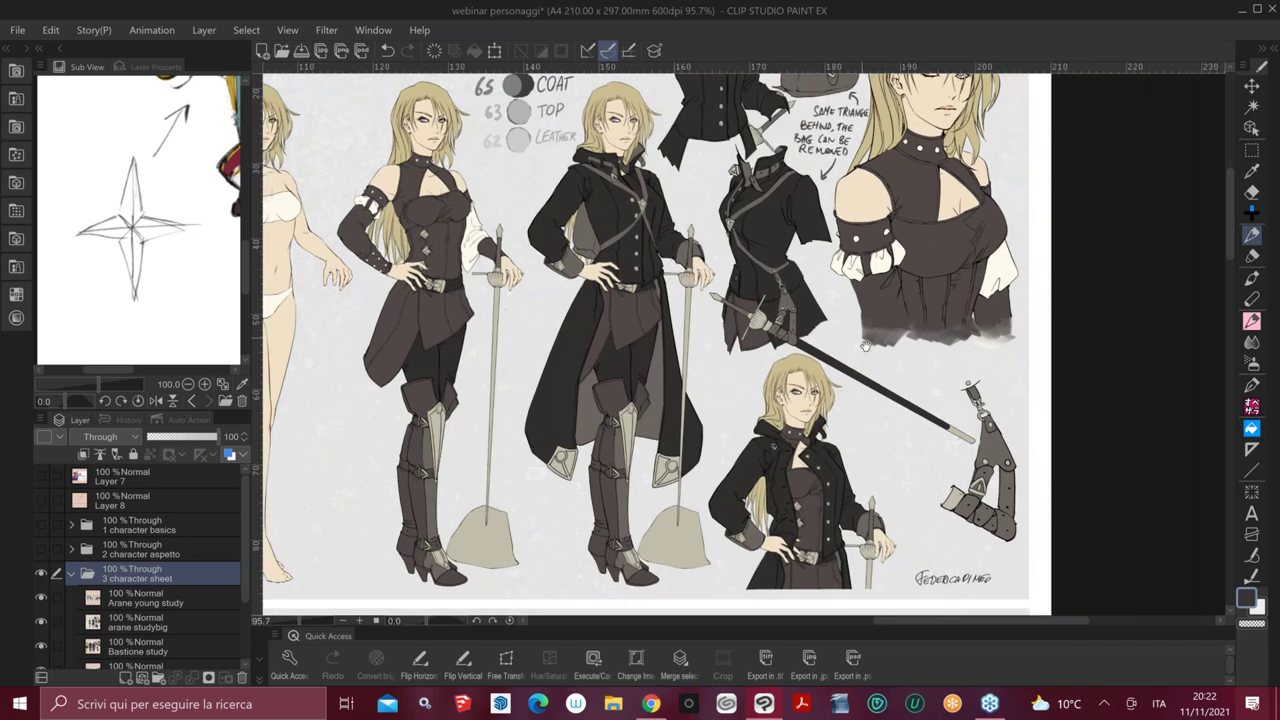
Inspect the Arane 2.0 sheet's detail drawings: the sword holder, jacket, removable bag with its note, and portrait
{"action": "left_click_drag", "start_coordinate": [866, 346], "coordinate": [828, 314]}
{"action": "scroll", "coordinate": [975, 490], "scroll_direction": "up", "scroll_amount": 2}
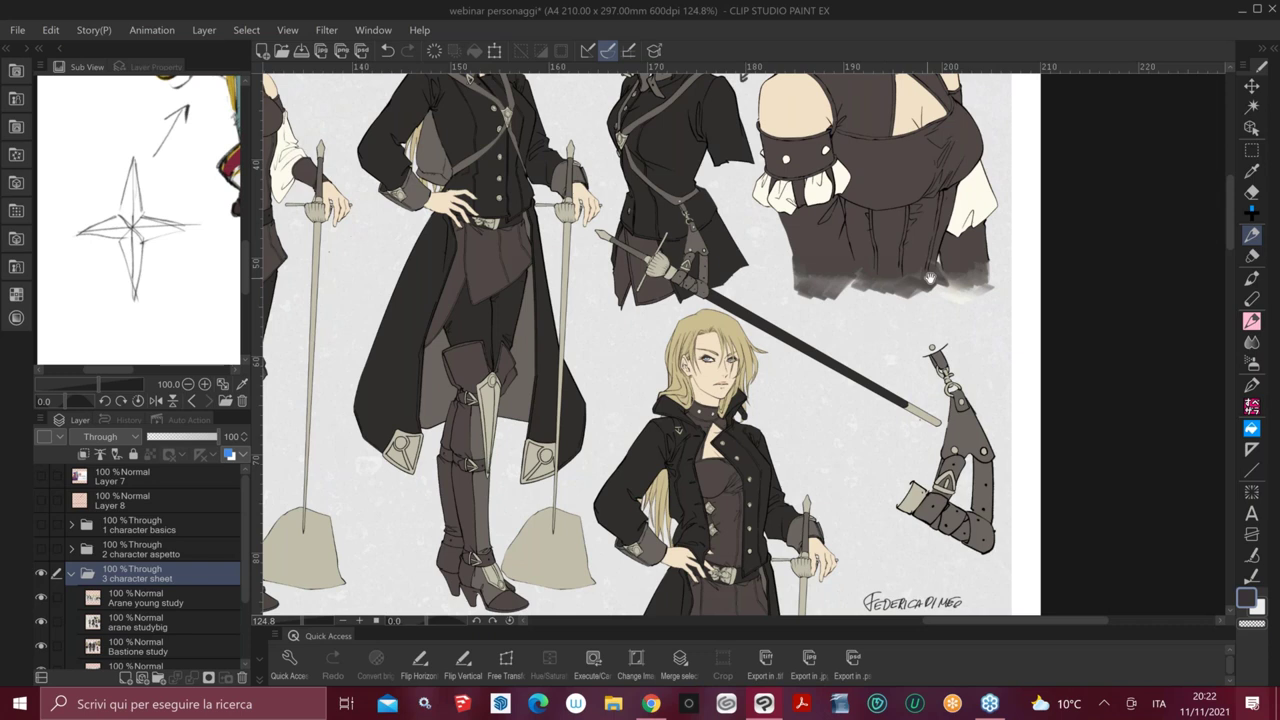
{"action": "left_click_drag", "start_coordinate": [930, 278], "coordinate": [860, 504]}
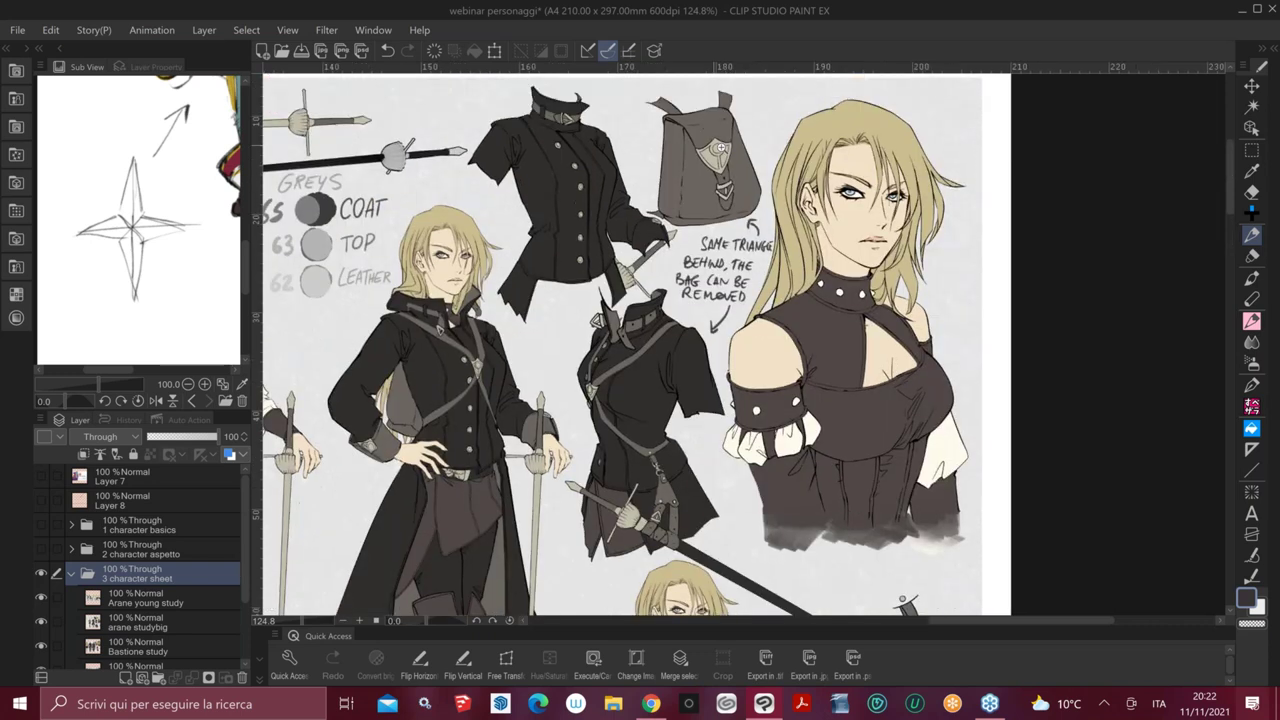
{"action": "left_click_drag", "start_coordinate": [721, 147], "coordinate": [773, 333]}
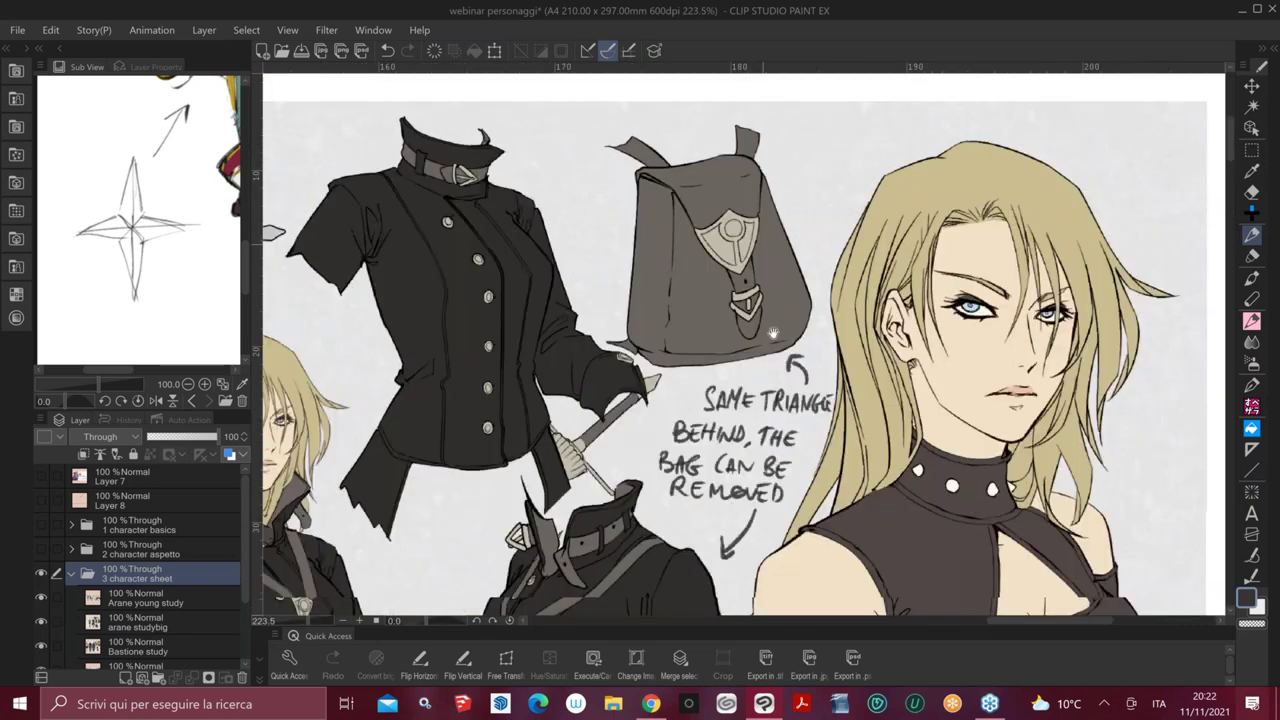
{"action": "scroll", "coordinate": [773, 333], "scroll_direction": "down", "scroll_amount": 3}
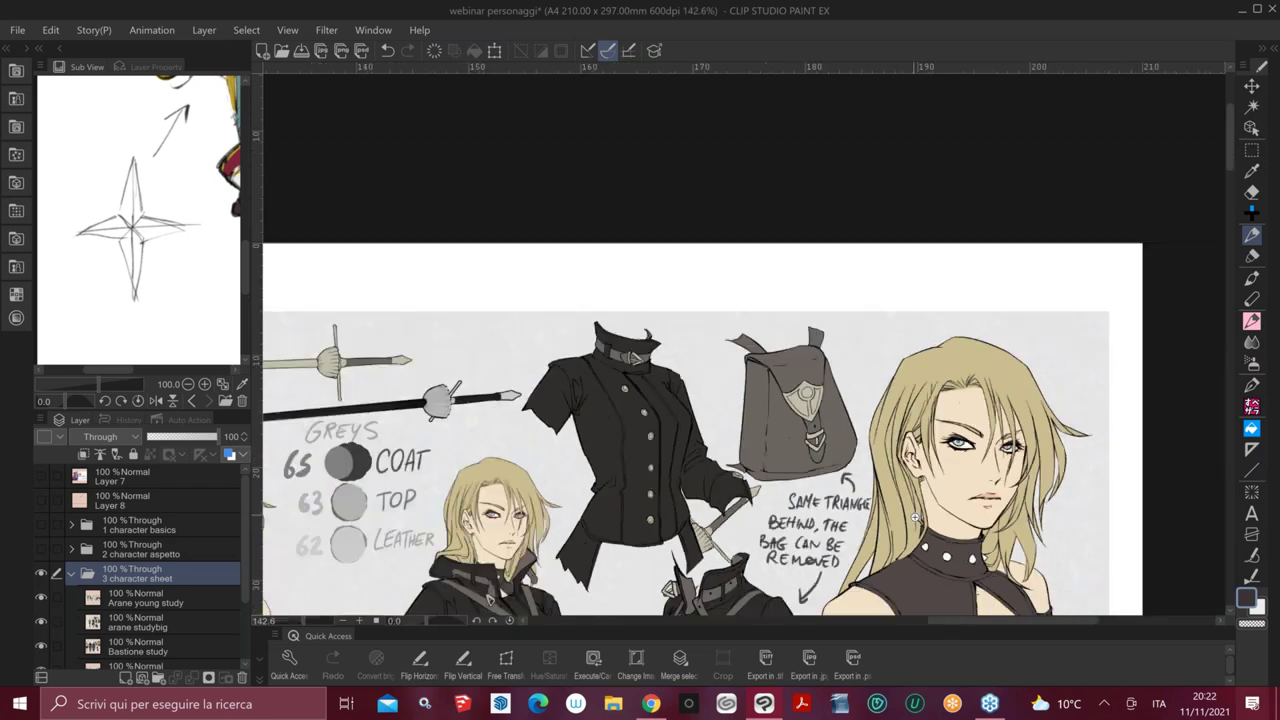
{"action": "left_click_drag", "start_coordinate": [923, 394], "coordinate": [927, 218]}
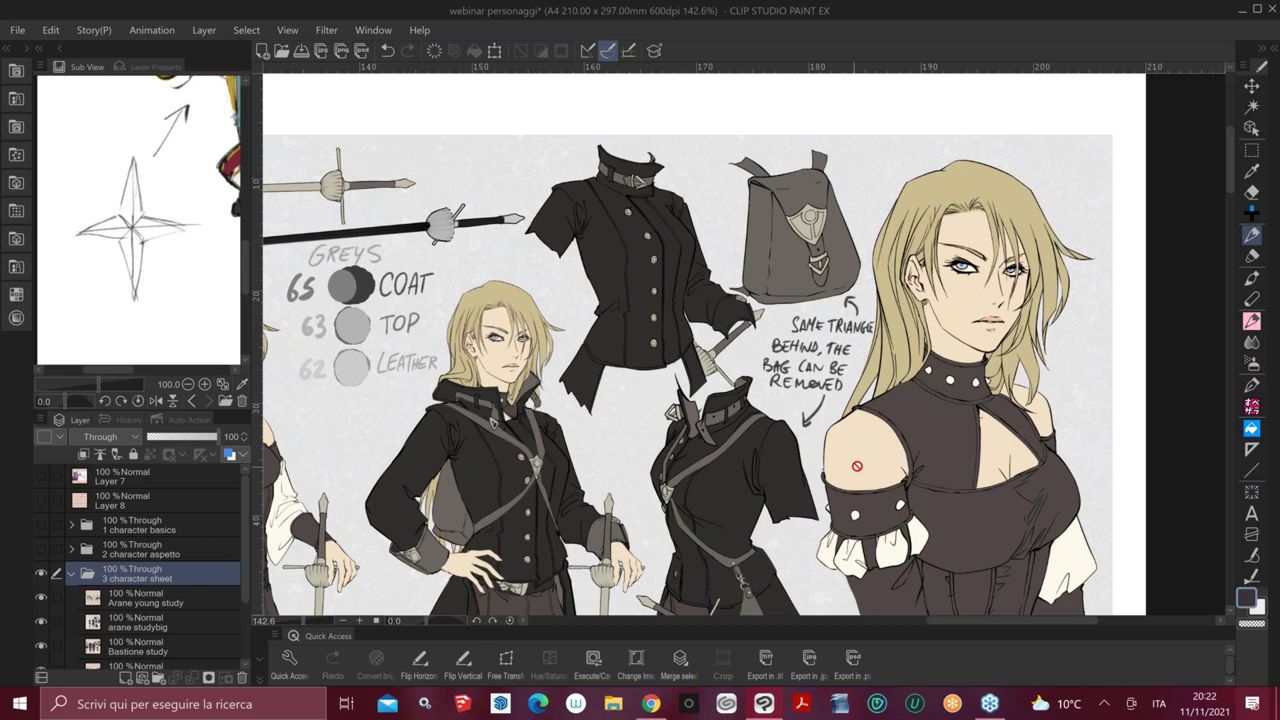
{"action": "left_click_drag", "start_coordinate": [1079, 330], "coordinate": [1058, 347]}
Compare the Young Arane head views with the adult Arane drawings above them
{"action": "left_click_drag", "start_coordinate": [875, 598], "coordinate": [497, 468]}
{"action": "left_click_drag", "start_coordinate": [476, 411], "coordinate": [810, 448]}
{"action": "left_click_drag", "start_coordinate": [940, 418], "coordinate": [633, 516]}
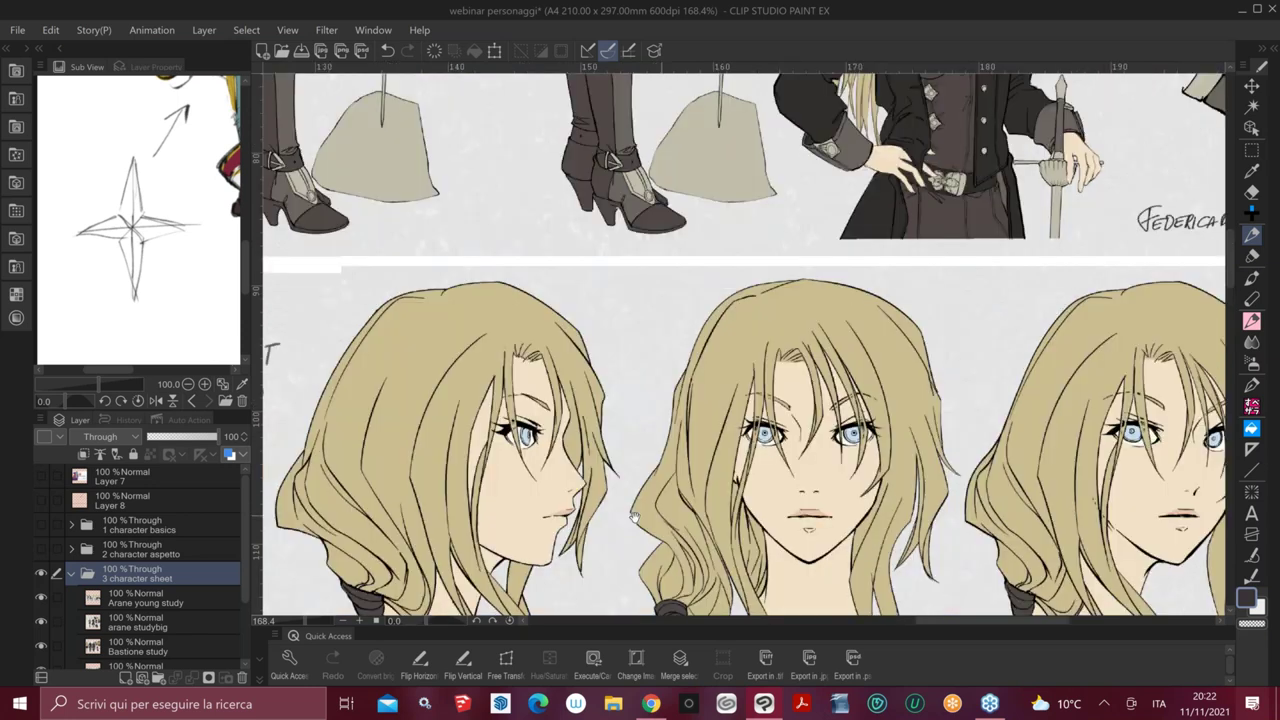
{"action": "scroll", "coordinate": [915, 467], "scroll_direction": "down", "scroll_amount": 3}
{"action": "left_click_drag", "start_coordinate": [1025, 430], "coordinate": [943, 514]}
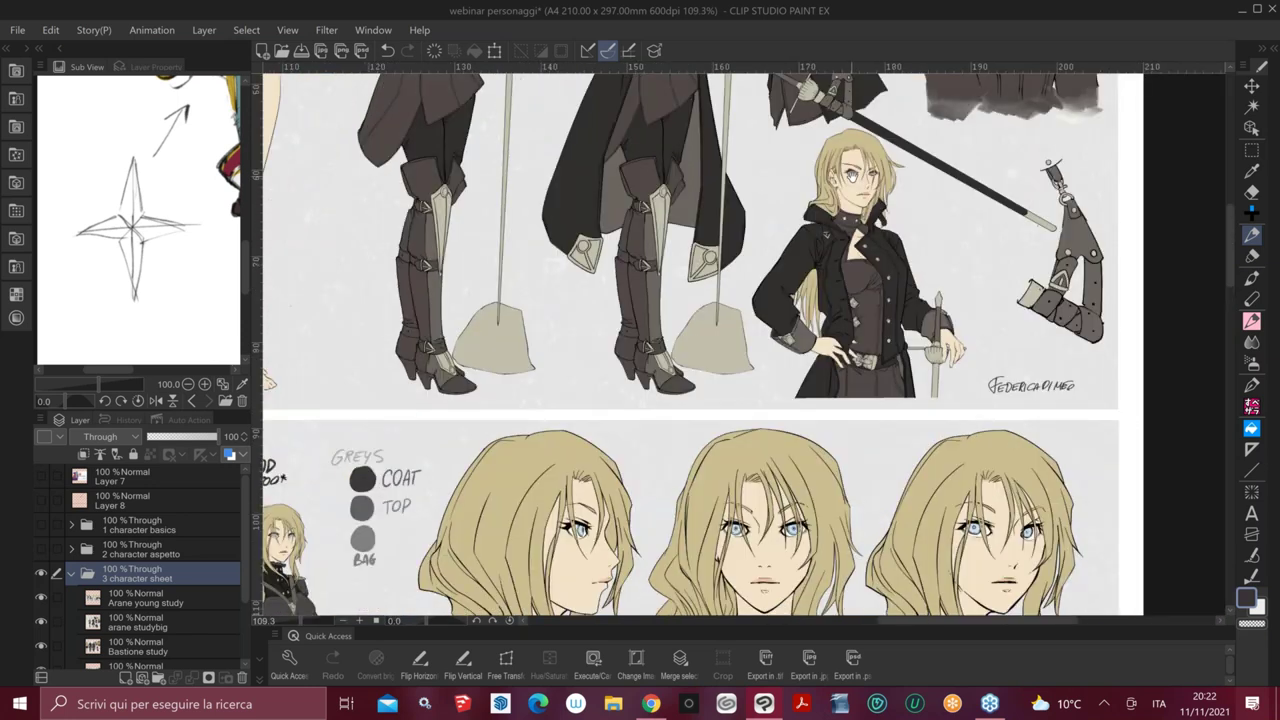
{"action": "scroll", "coordinate": [579, 530], "scroll_direction": "up", "scroll_amount": 2}
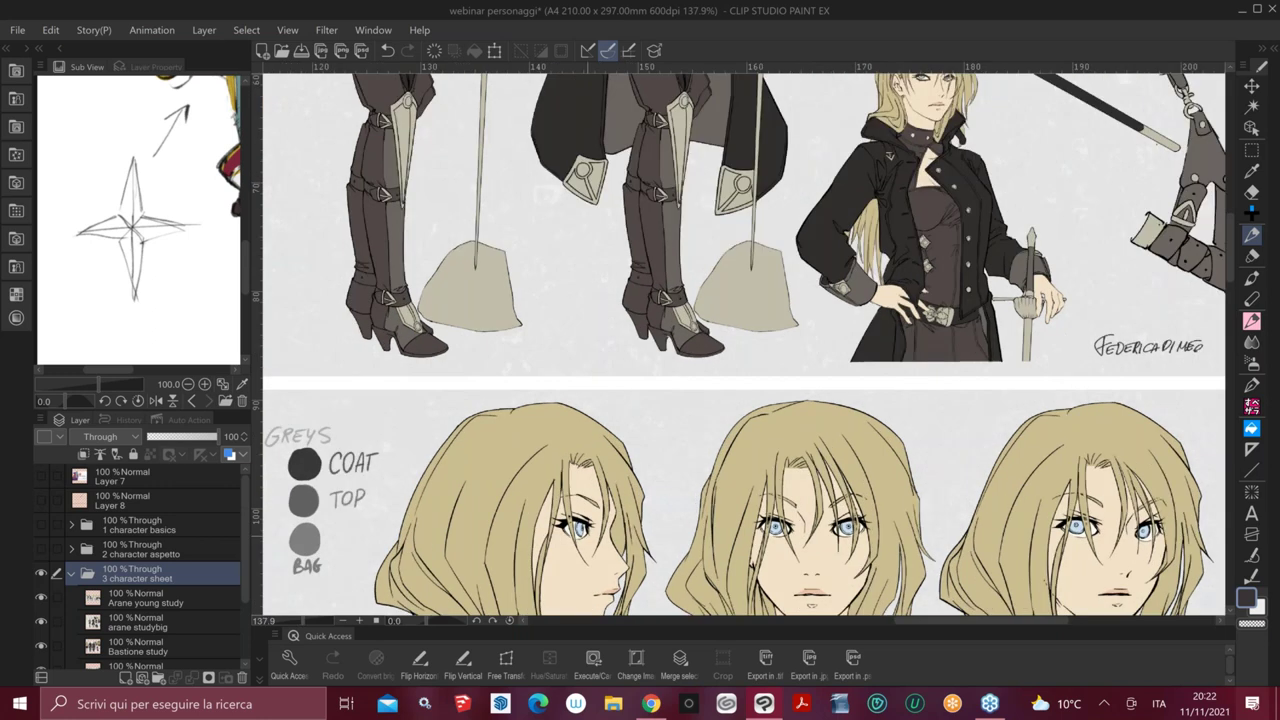
{"action": "left_click_drag", "start_coordinate": [658, 537], "coordinate": [968, 351]}
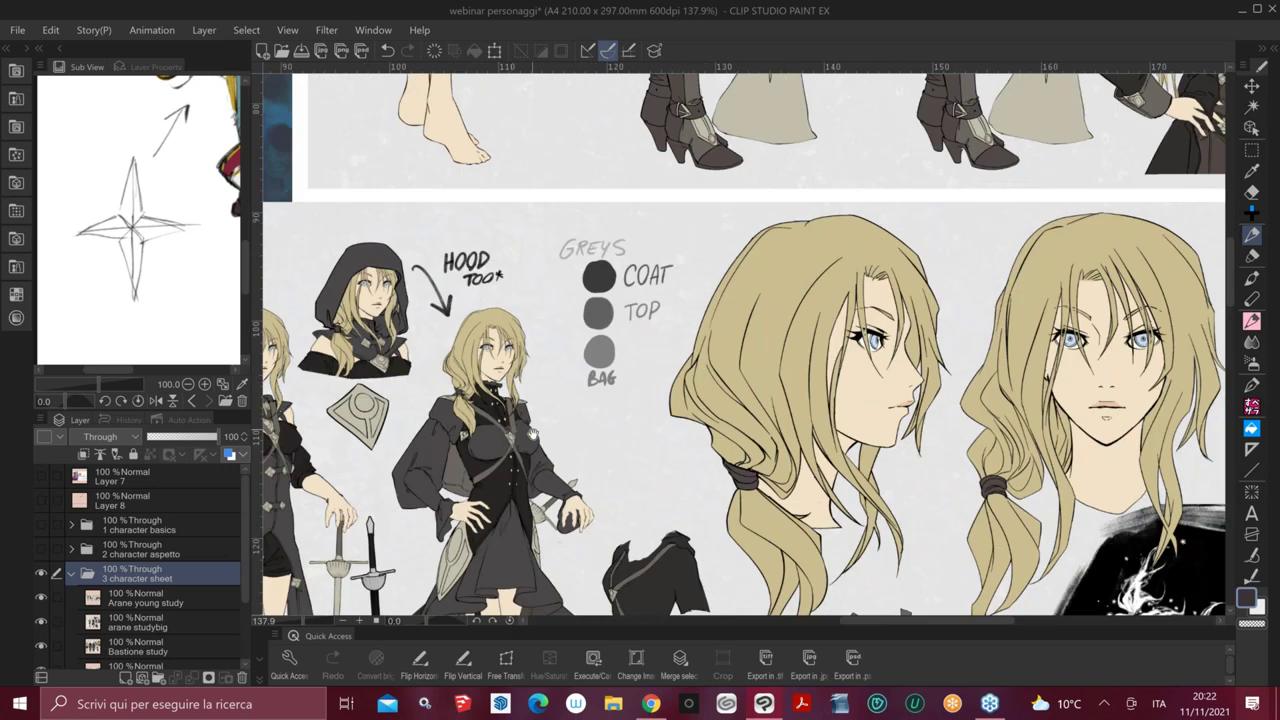
Examine the Young Arane sheet's base body, outfit variants, hood, swords and grey tone key
{"action": "left_click_drag", "start_coordinate": [535, 466], "coordinate": [843, 383]}
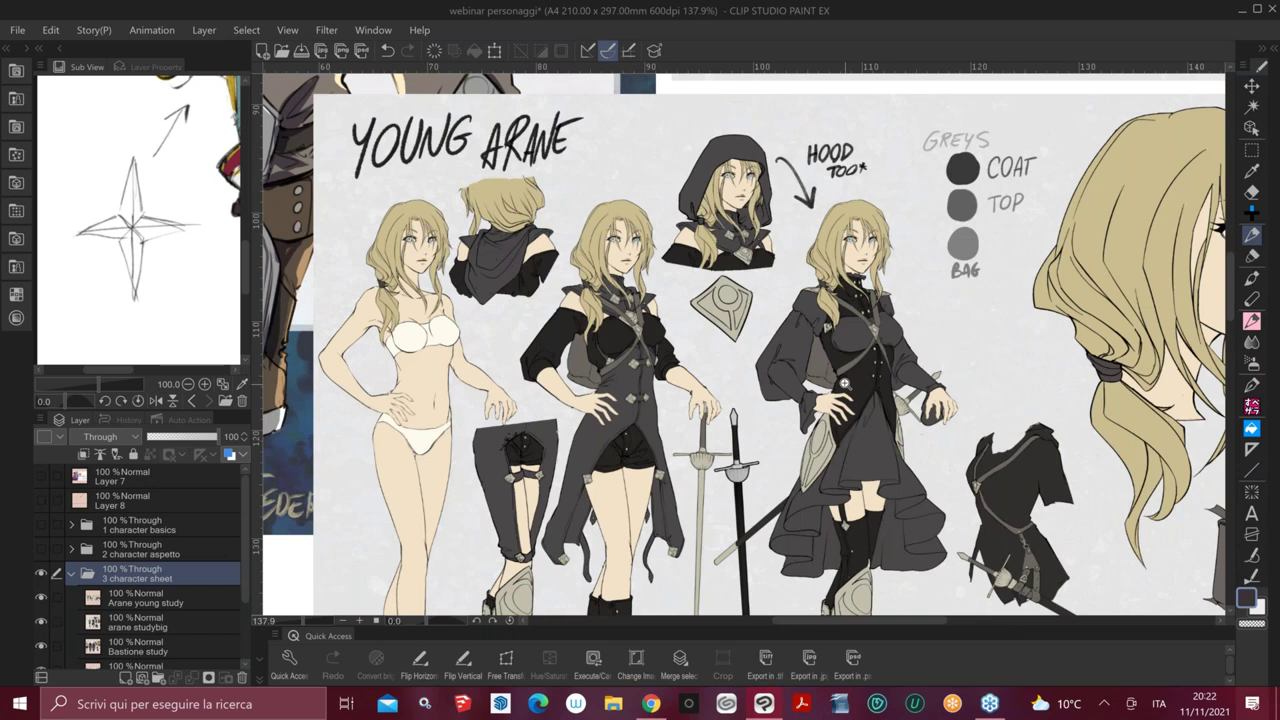
{"action": "scroll", "coordinate": [843, 383], "scroll_direction": "down", "scroll_amount": 3}
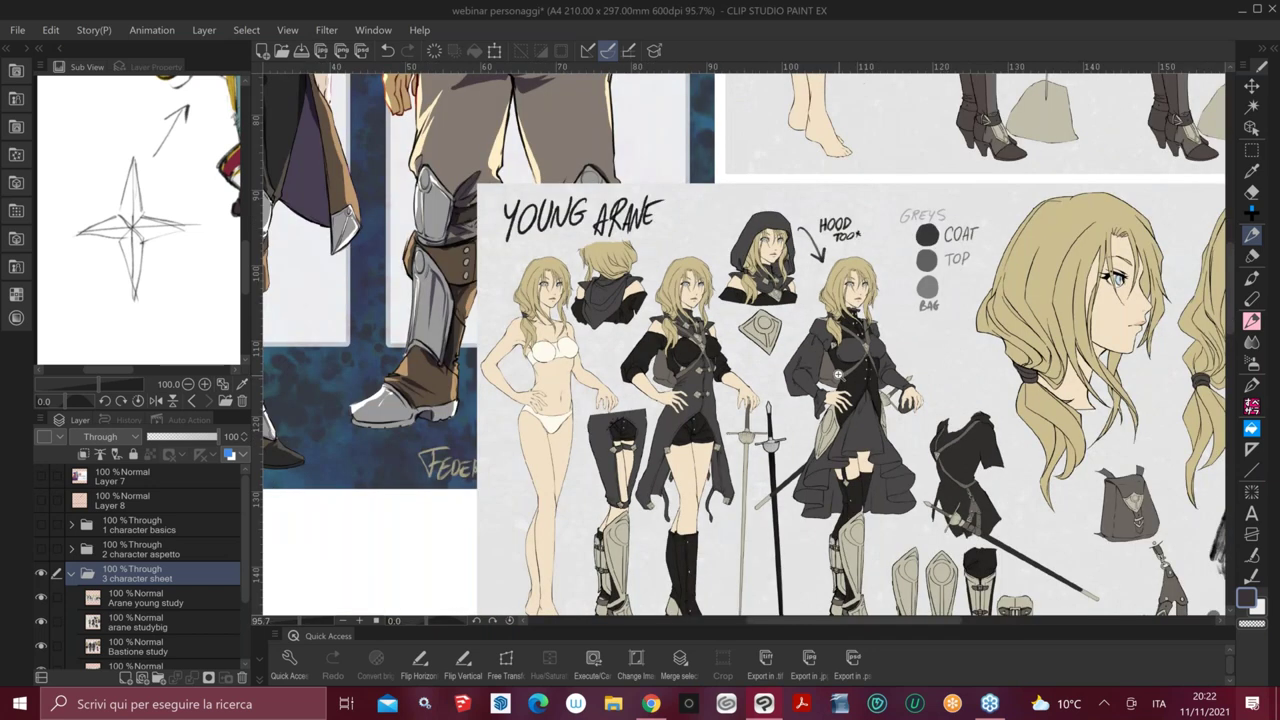
{"action": "scroll", "coordinate": [838, 374], "scroll_direction": "down", "scroll_amount": 2}
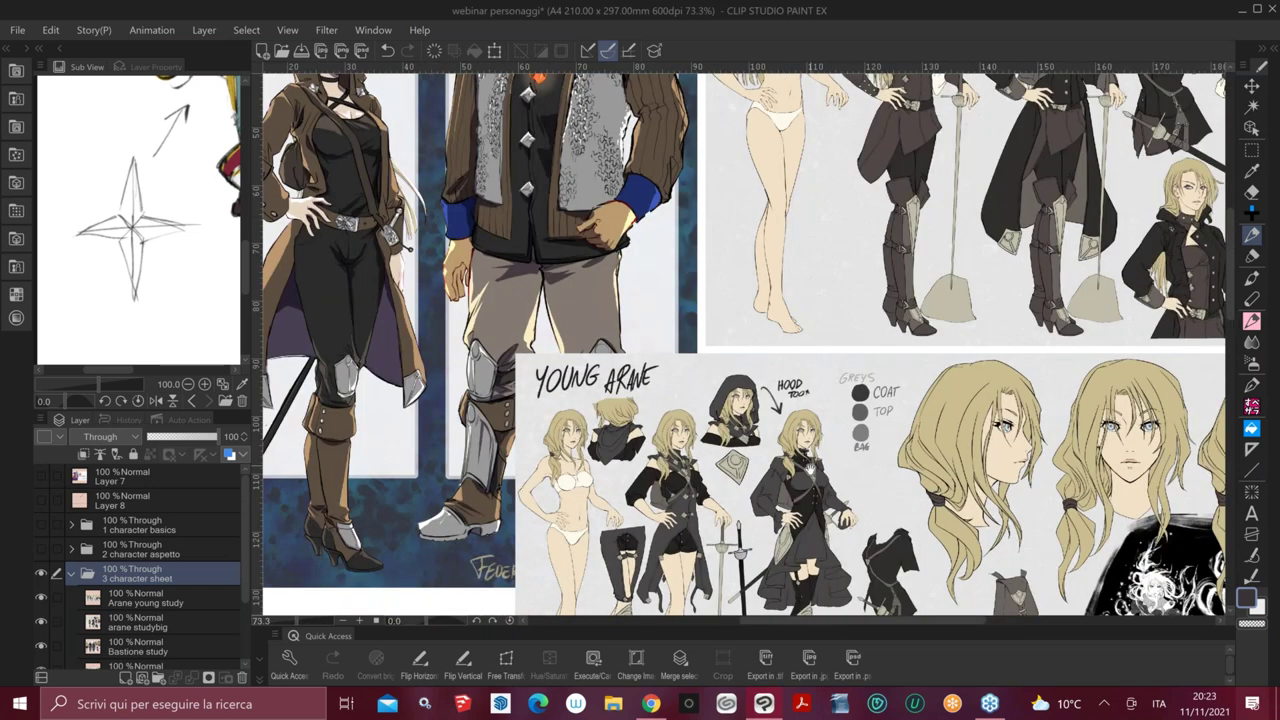
{"action": "mouse_move", "coordinate": [810, 465]}
{"action": "left_mouse_down"}
{"action": "mouse_move", "coordinate": [804, 550]}
{"action": "mouse_move", "coordinate": [805, 468]}
{"action": "left_mouse_up"}
{"action": "left_click_drag", "start_coordinate": [546, 533], "coordinate": [628, 533]}
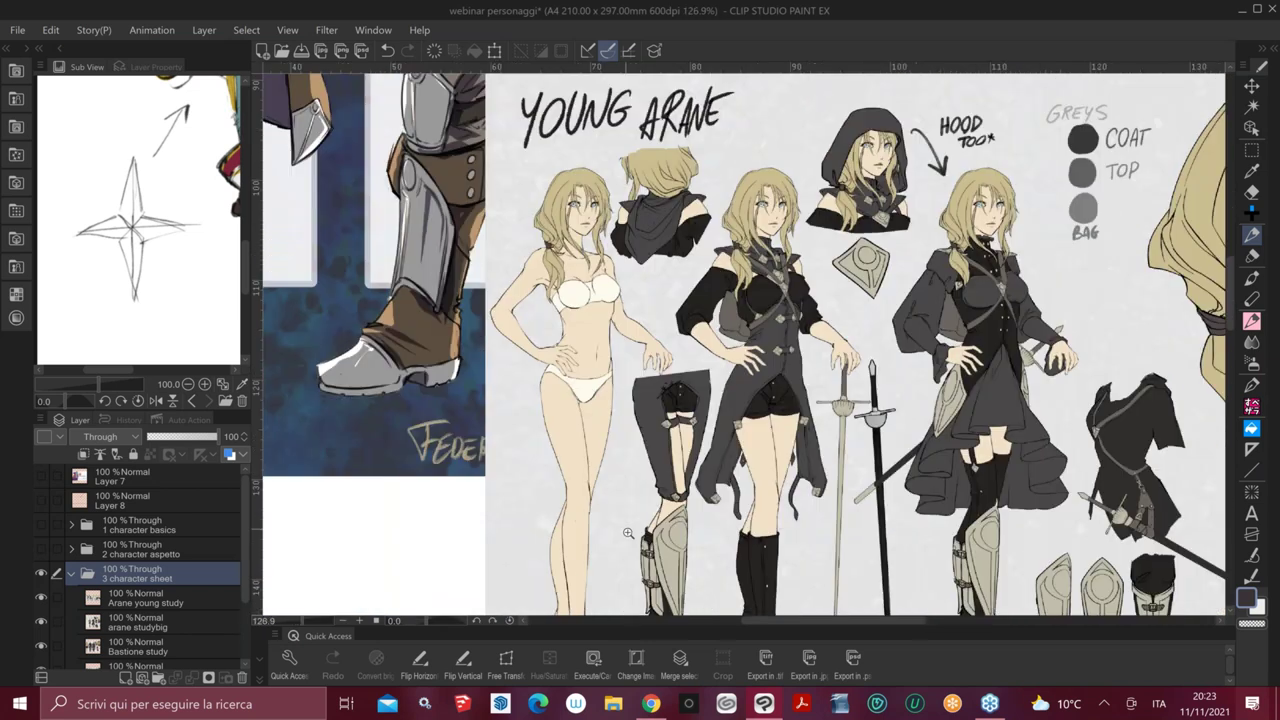
{"action": "scroll", "coordinate": [628, 533], "scroll_direction": "up", "scroll_amount": 1}
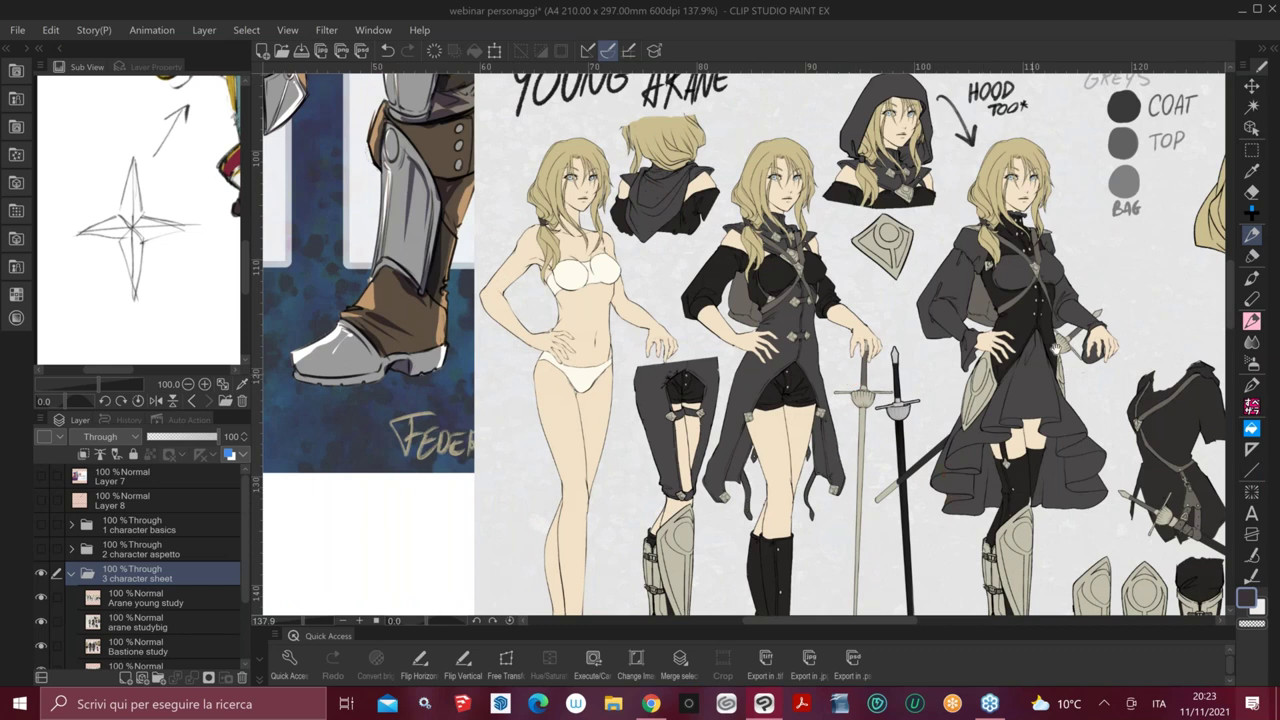
{"action": "left_click_drag", "start_coordinate": [1055, 349], "coordinate": [1039, 357]}
{"action": "left_click_drag", "start_coordinate": [1138, 295], "coordinate": [1018, 310]}
{"action": "left_click_drag", "start_coordinate": [1124, 293], "coordinate": [1016, 265]}
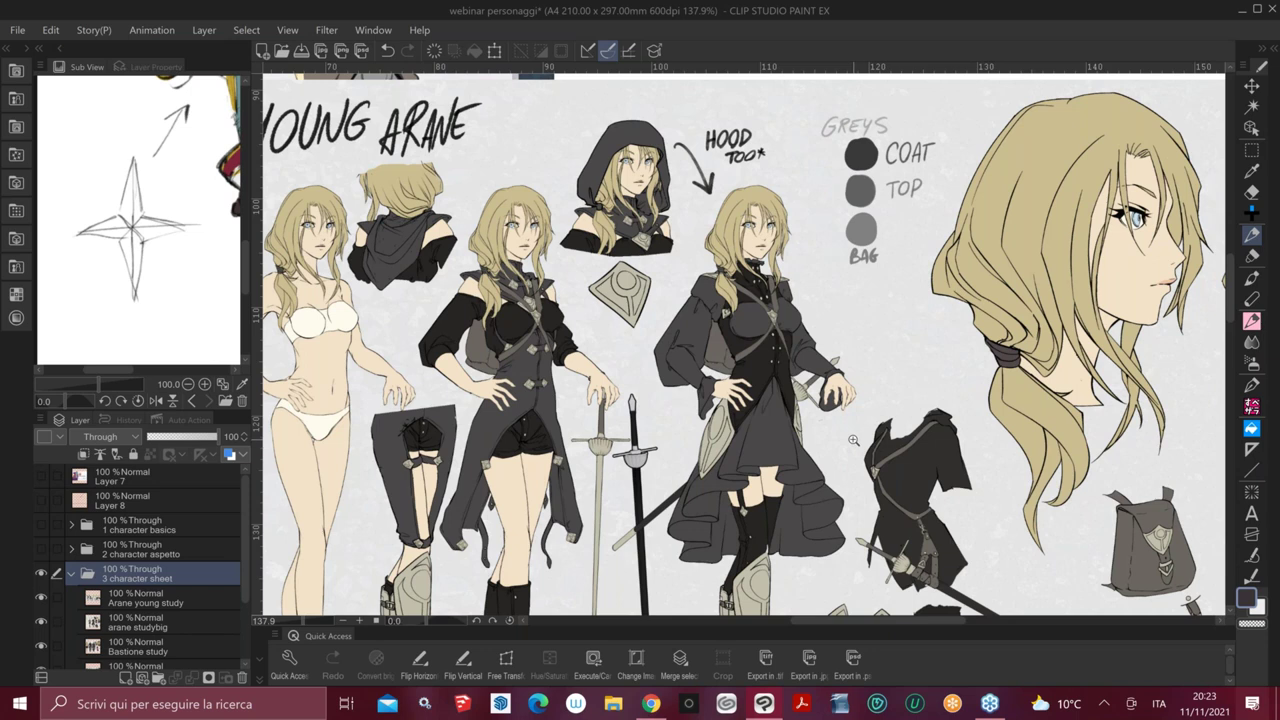
{"action": "scroll", "coordinate": [853, 440], "scroll_direction": "down", "scroll_amount": 1}
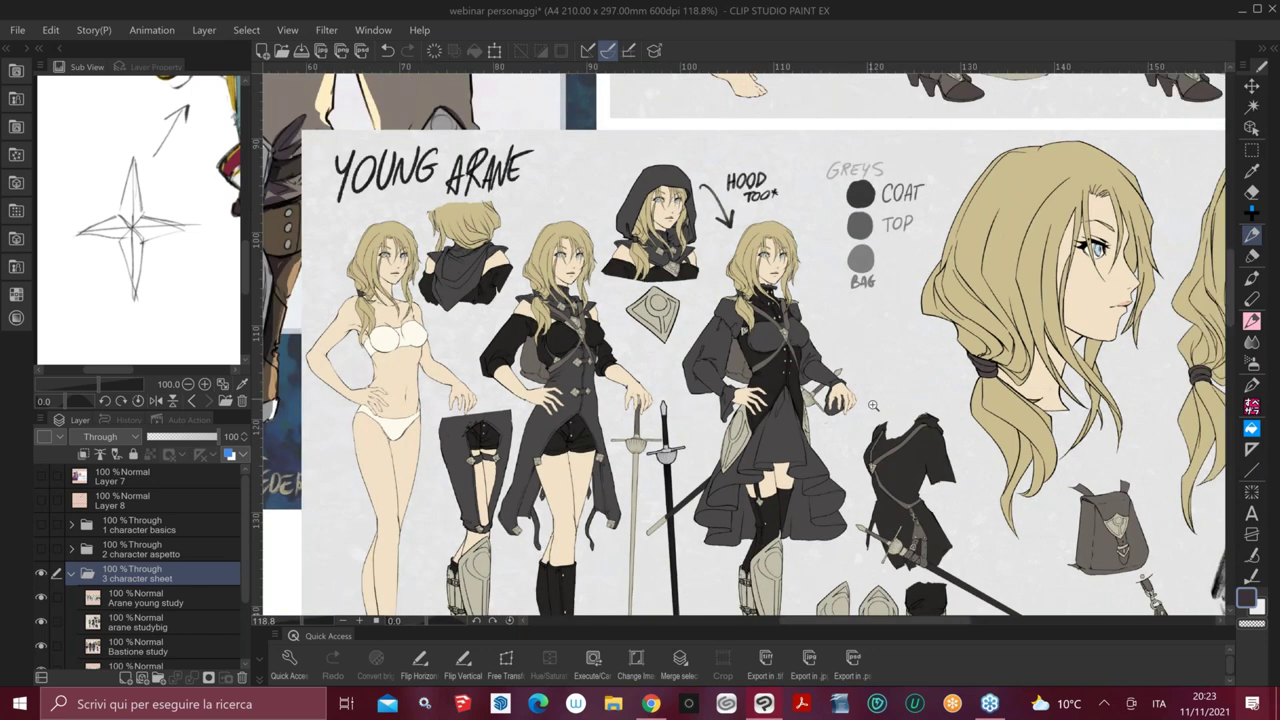
{"action": "scroll", "coordinate": [845, 508], "scroll_direction": "down", "scroll_amount": 1}
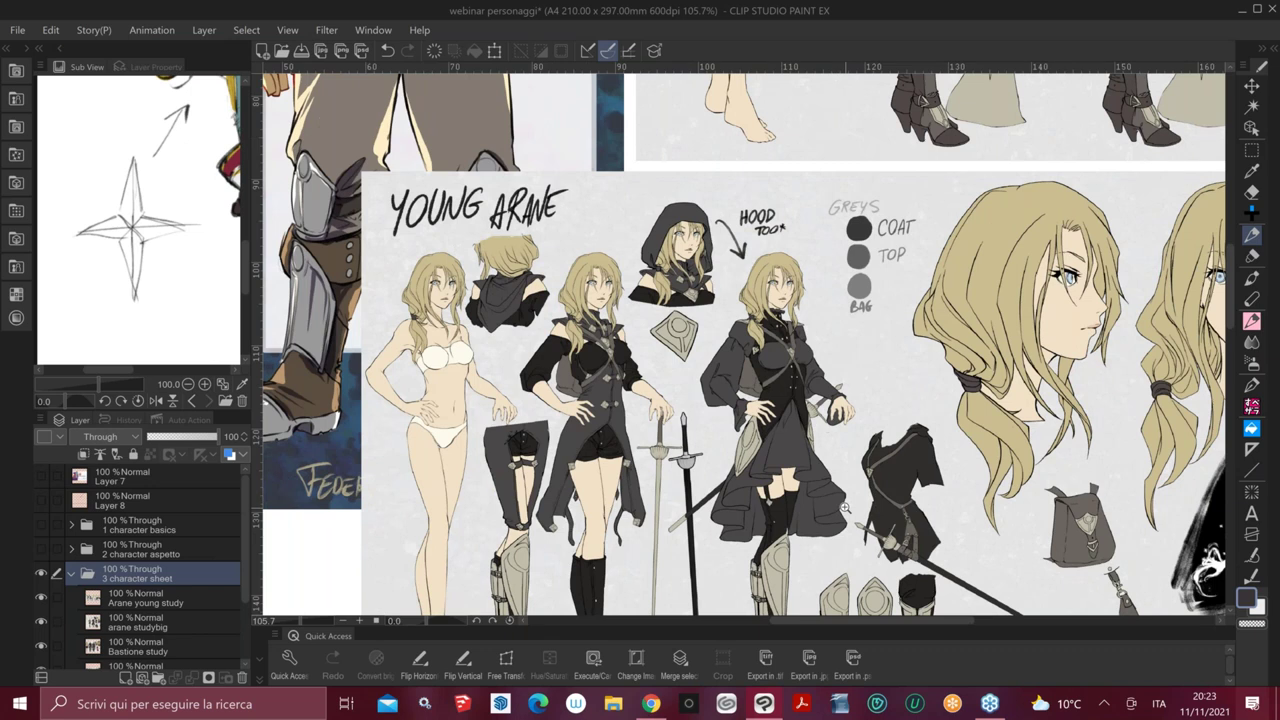
Look over the Young Bastione sheet and the adult Bastione sheet below it, checking back against the Oneira artwork
{"action": "scroll", "coordinate": [845, 508], "scroll_direction": "down", "scroll_amount": 3}
{"action": "left_click_drag", "start_coordinate": [845, 508], "coordinate": [877, 390]}
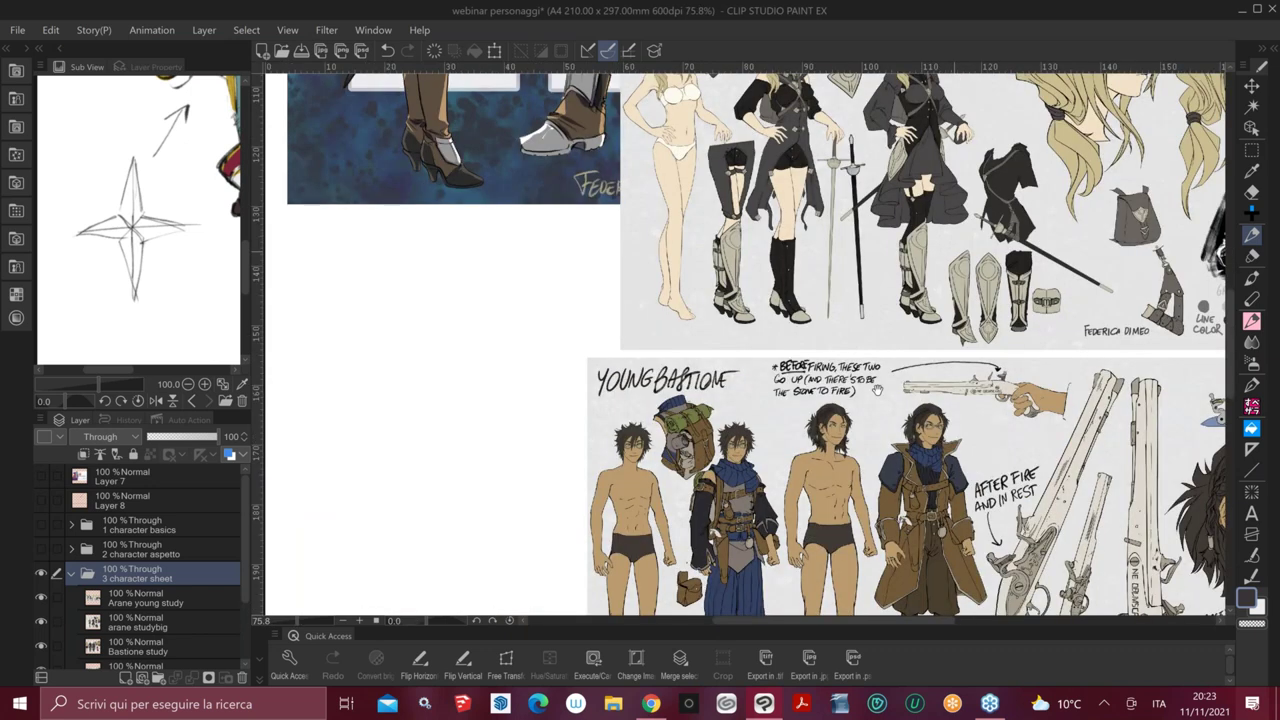
{"action": "left_click_drag", "start_coordinate": [896, 164], "coordinate": [870, 385]}
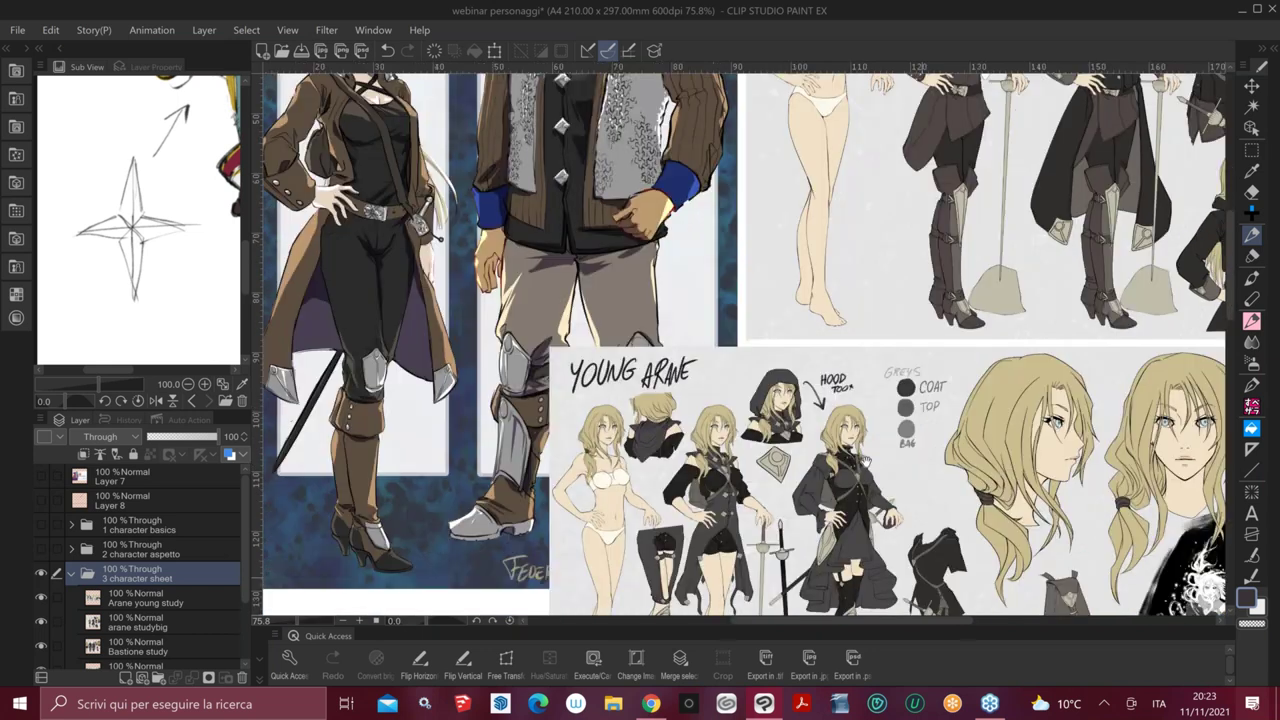
{"action": "left_click_drag", "start_coordinate": [866, 459], "coordinate": [952, 263]}
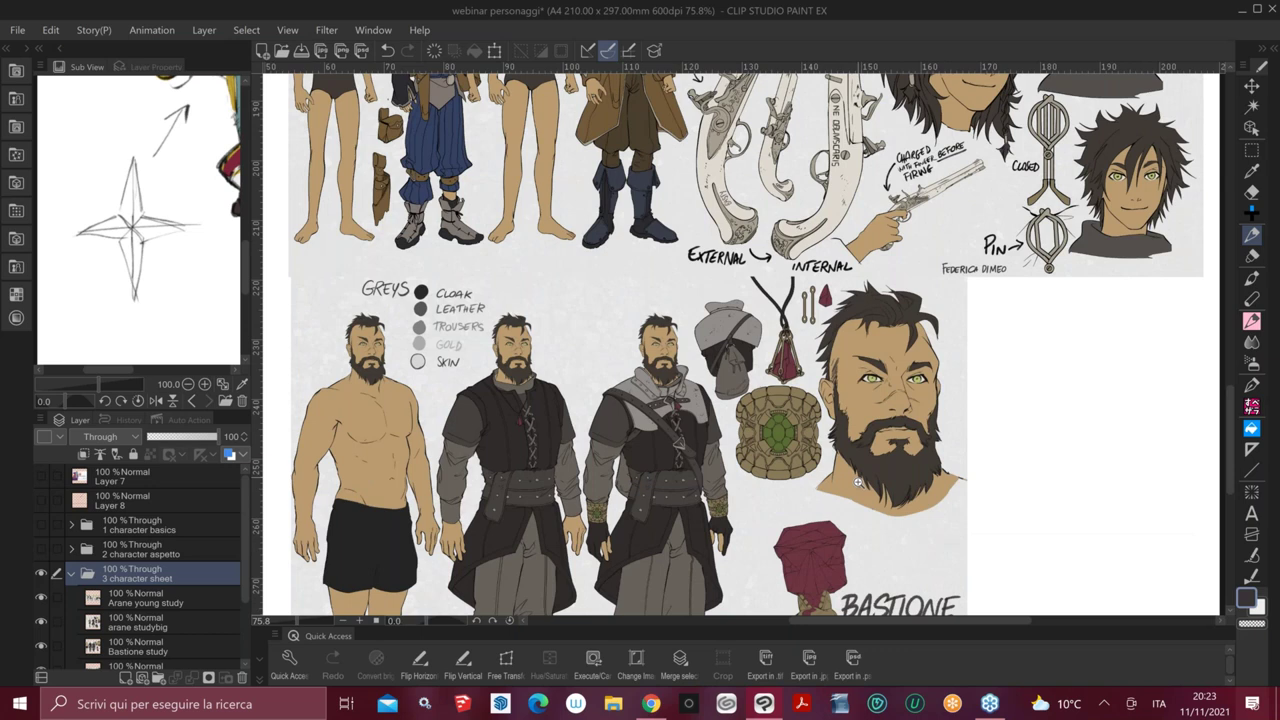
Examine the adult Bastione sheet's outfit stages, accessories, bearded portrait and large hammer
{"action": "left_click_drag", "start_coordinate": [858, 482], "coordinate": [876, 482]}
{"action": "left_click_drag", "start_coordinate": [858, 482], "coordinate": [960, 315]}
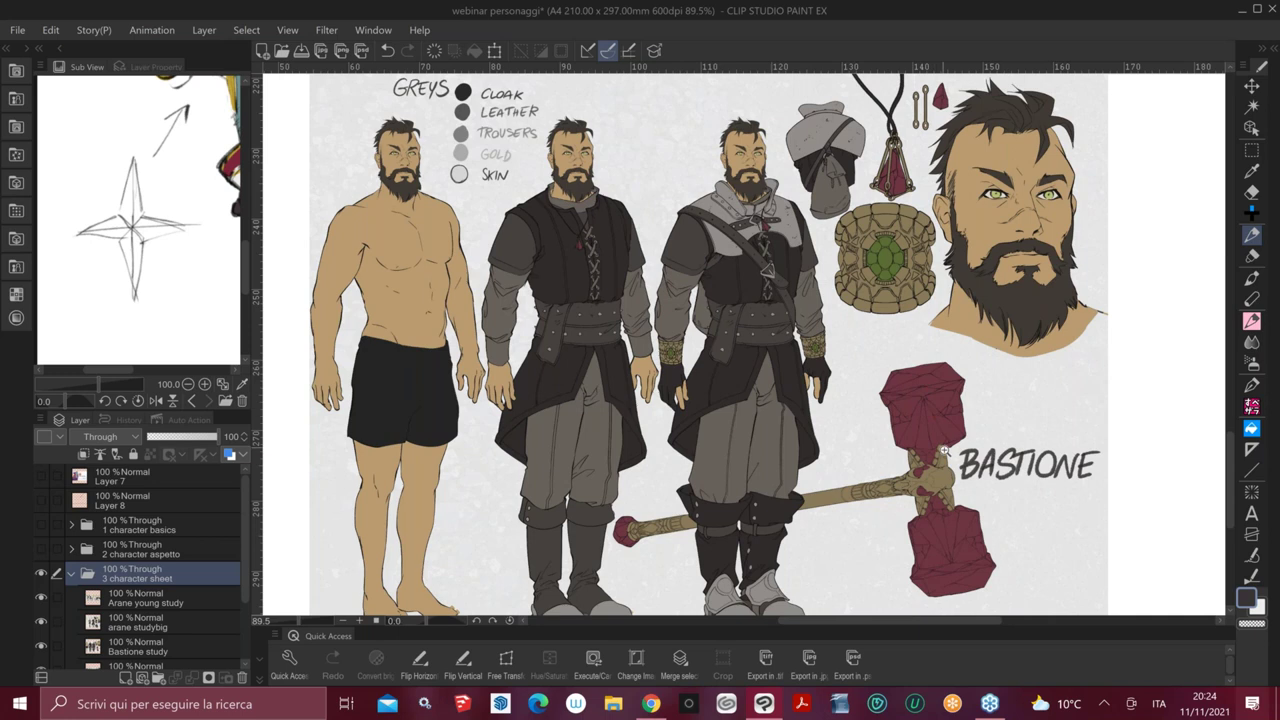
{"action": "scroll", "coordinate": [944, 451], "scroll_direction": "down", "scroll_amount": 1}
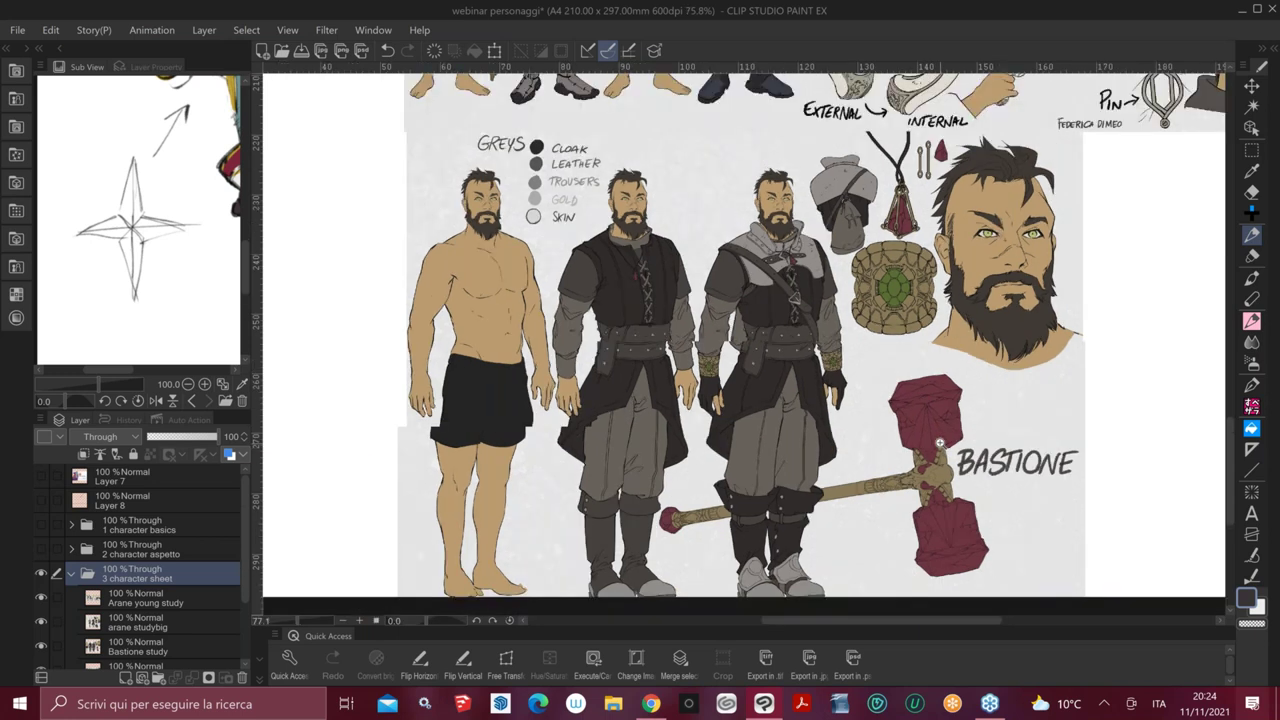
{"action": "scroll", "coordinate": [969, 181], "scroll_direction": "up", "scroll_amount": 1}
{"action": "left_click_drag", "start_coordinate": [543, 494], "coordinate": [569, 415]}
Collapse and hide the "3 character sheet" folder, and show and select the "4 creating a character" folder to display its page
{"action": "left_click", "coordinate": [71, 573]}
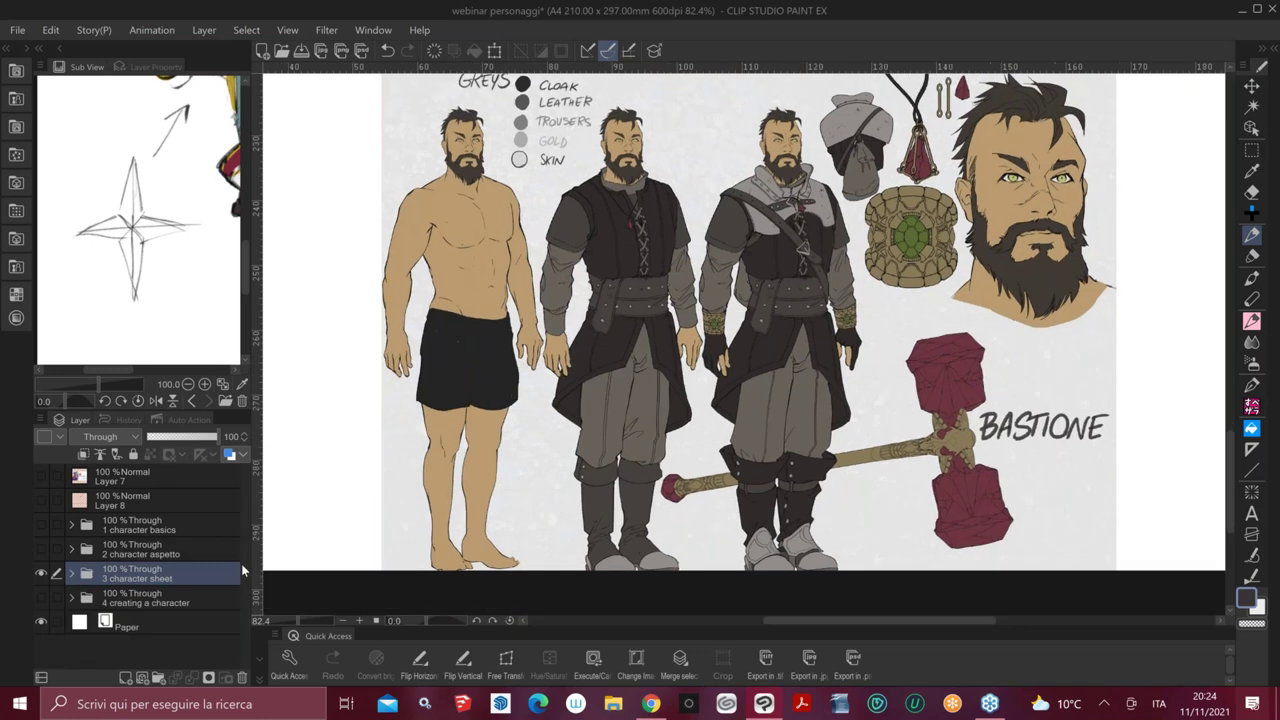
{"action": "left_click", "coordinate": [43, 600]}
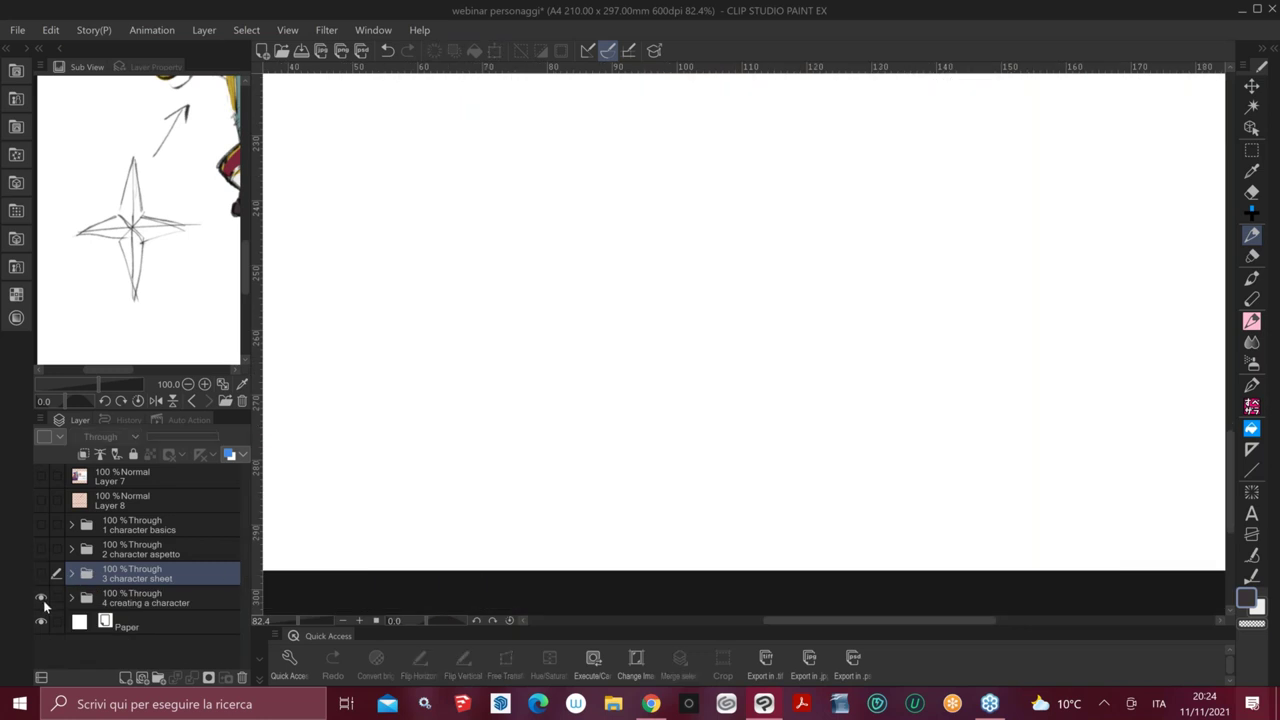
{"action": "left_click", "coordinate": [113, 595]}
{"action": "left_click_drag", "start_coordinate": [926, 311], "coordinate": [860, 311]}
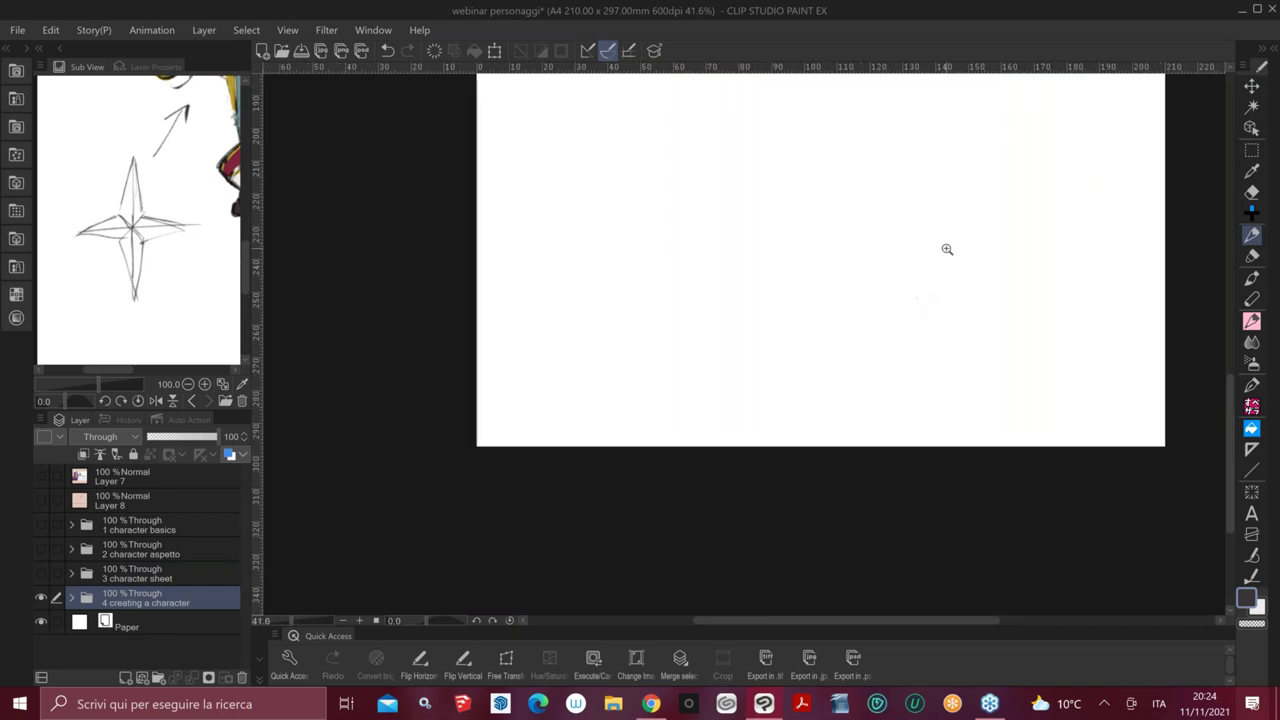
{"action": "left_click_drag", "start_coordinate": [948, 249], "coordinate": [942, 240]}
{"action": "left_click_drag", "start_coordinate": [912, 288], "coordinate": [900, 295]}
{"action": "left_click_drag", "start_coordinate": [878, 408], "coordinate": [784, 641]}
{"action": "left_click_drag", "start_coordinate": [937, 257], "coordinate": [929, 294]}
{"action": "left_click_drag", "start_coordinate": [986, 429], "coordinate": [962, 562]}
{"action": "left_click_drag", "start_coordinate": [900, 334], "coordinate": [837, 374]}
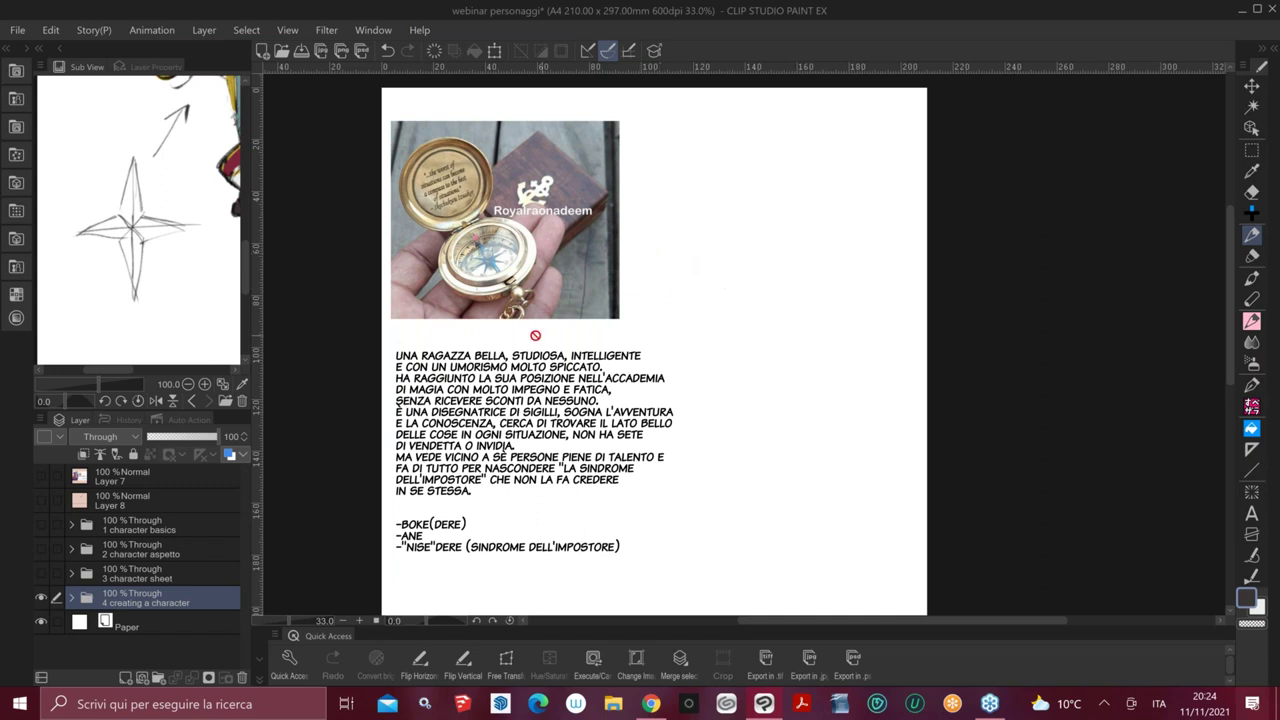
Examine the compass reference photo and read the Italian character description below it
{"action": "scroll", "coordinate": [506, 222], "scroll_direction": "up", "scroll_amount": 2}
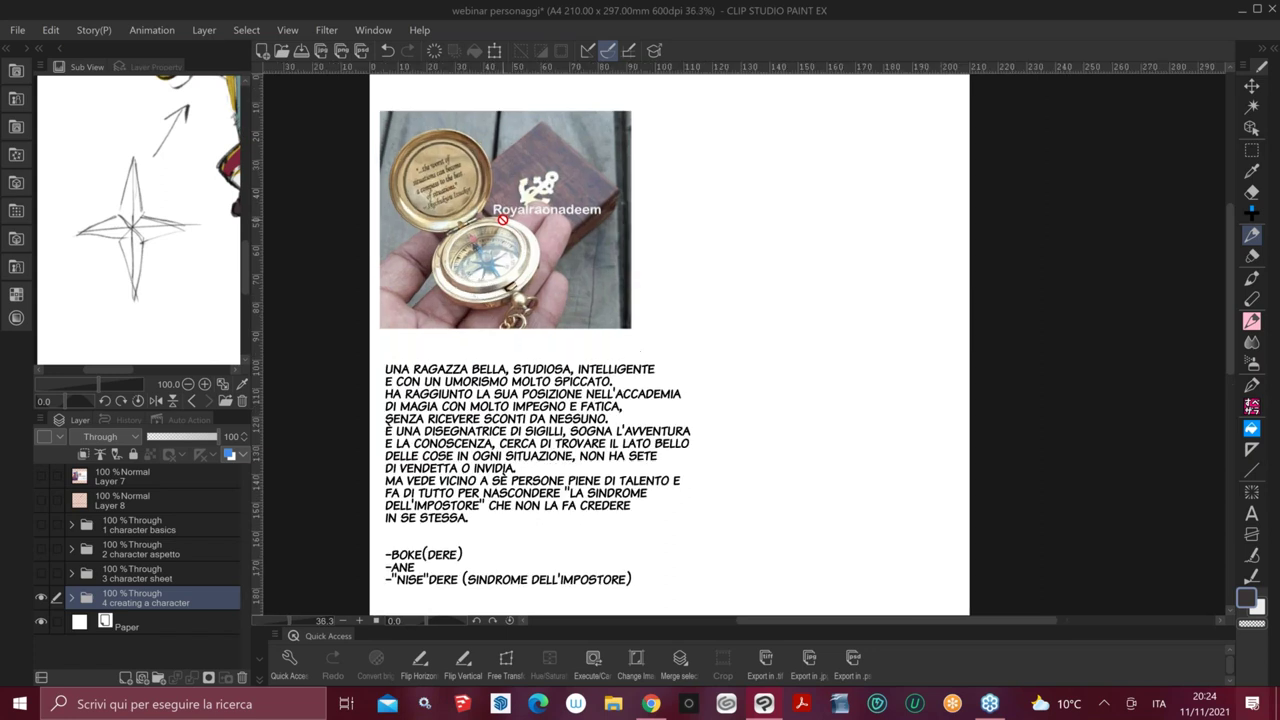
{"action": "scroll", "coordinate": [503, 219], "scroll_direction": "up", "scroll_amount": 1}
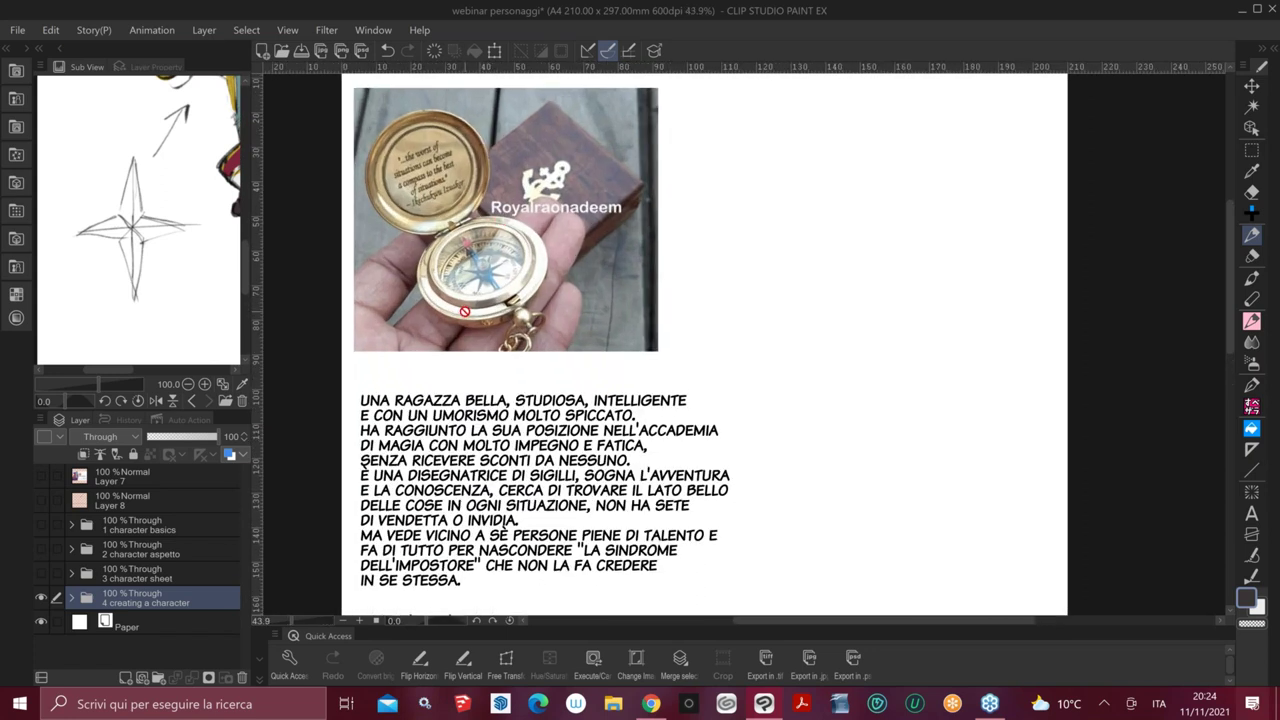
{"action": "left_click_drag", "start_coordinate": [618, 325], "coordinate": [651, 217]}
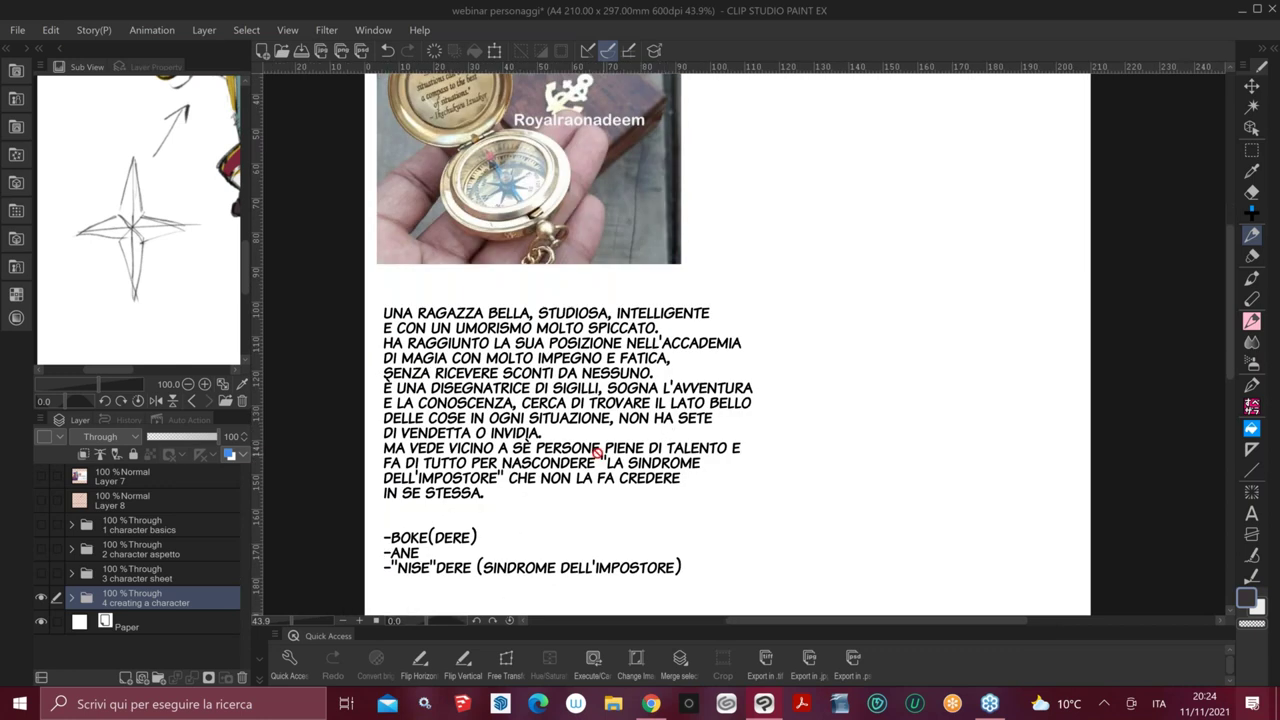
{"action": "scroll", "coordinate": [596, 452], "scroll_direction": "down", "scroll_amount": 1}
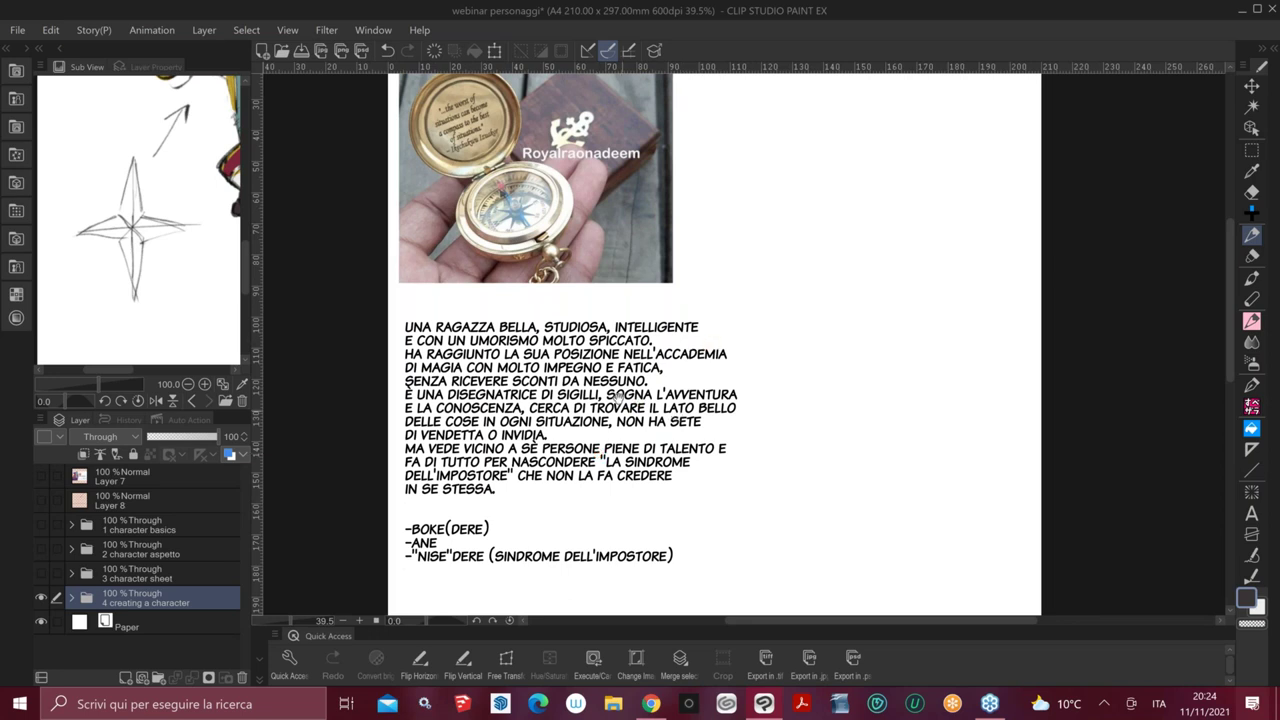
{"action": "scroll", "coordinate": [600, 380], "scroll_direction": "down", "scroll_amount": 3}
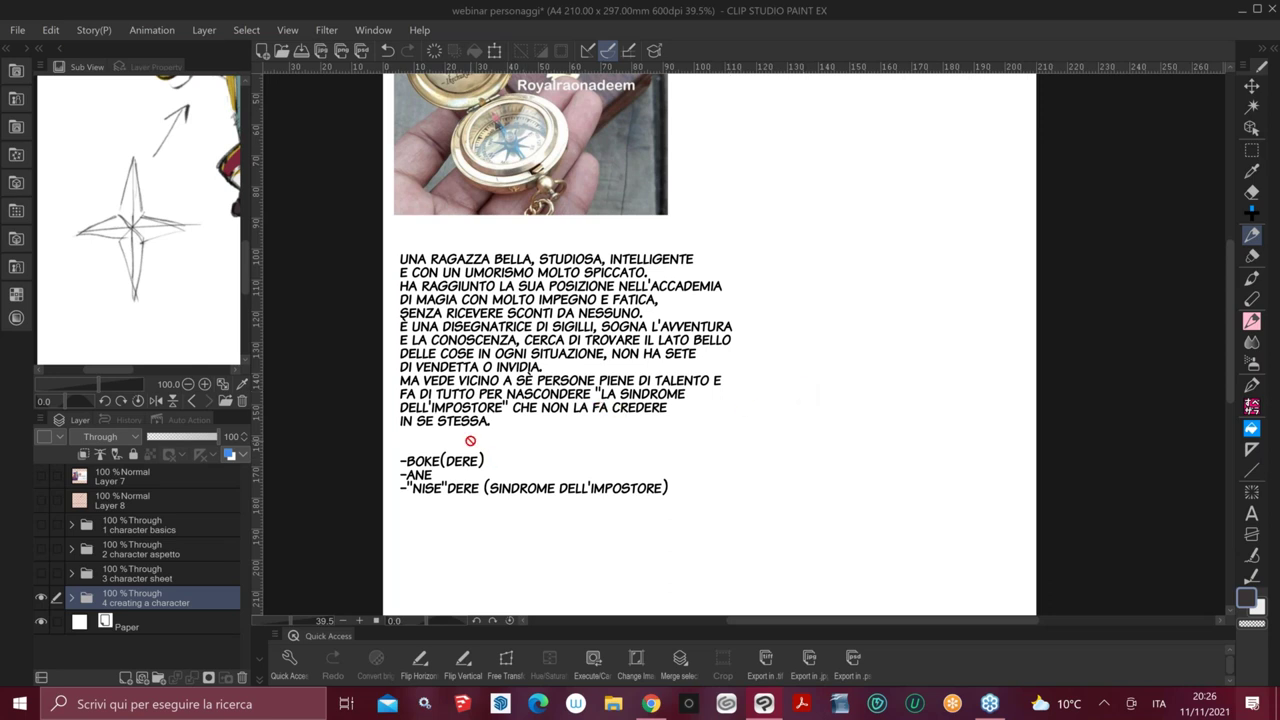
Read the personality archetype notes under the description: Boke(dere), Ane and "Nise"dere
{"action": "scroll", "coordinate": [470, 440], "scroll_direction": "up", "scroll_amount": 2}
{"action": "left_click_drag", "start_coordinate": [470, 440], "coordinate": [529, 390]}
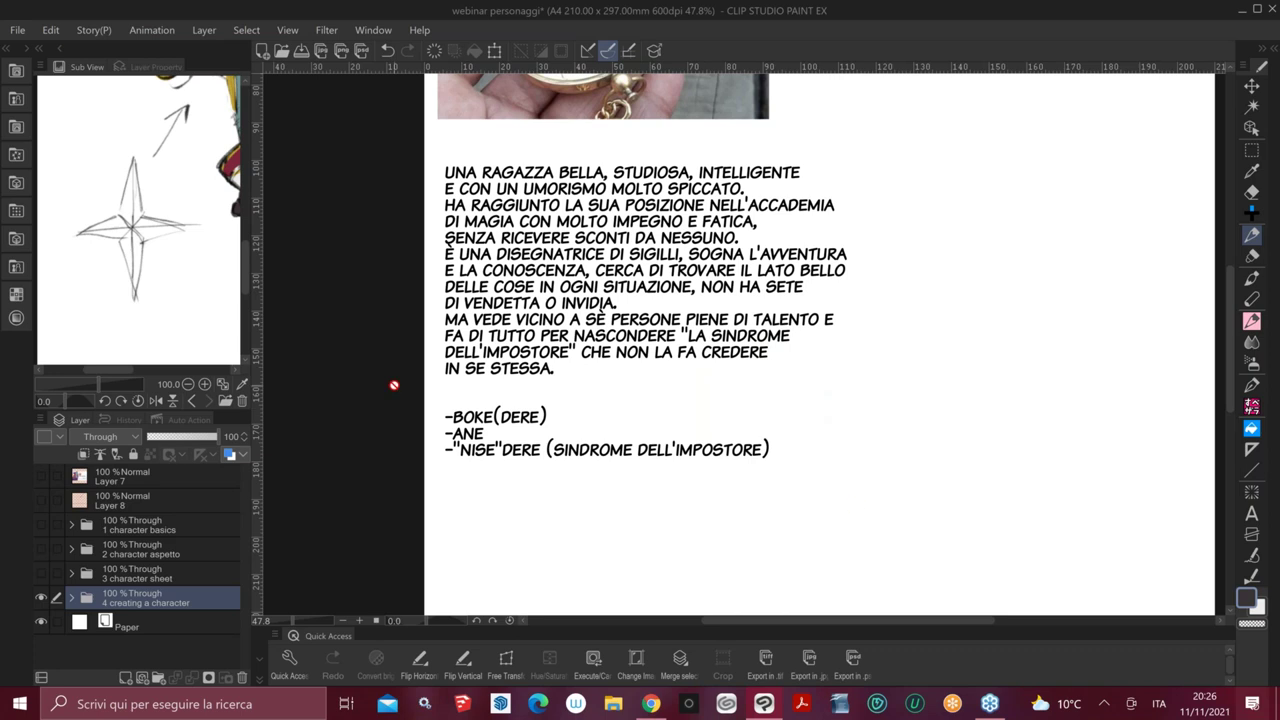
{"action": "scroll", "coordinate": [446, 466], "scroll_direction": "down", "scroll_amount": 2}
{"action": "scroll", "coordinate": [455, 460], "scroll_direction": "up", "scroll_amount": 2}
{"action": "scroll", "coordinate": [462, 456], "scroll_direction": "up", "scroll_amount": 2}
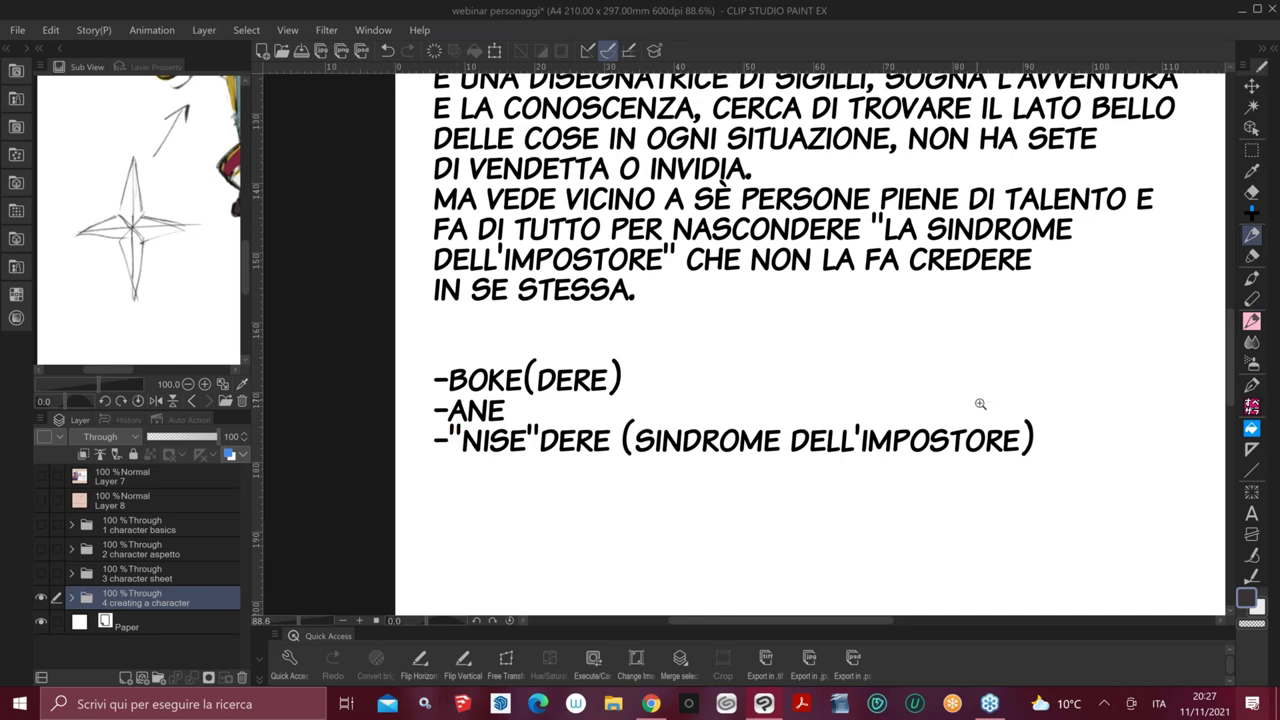
{"action": "scroll", "coordinate": [966, 377], "scroll_direction": "down", "scroll_amount": 4}
{"action": "left_click_drag", "start_coordinate": [1054, 294], "coordinate": [921, 379]}
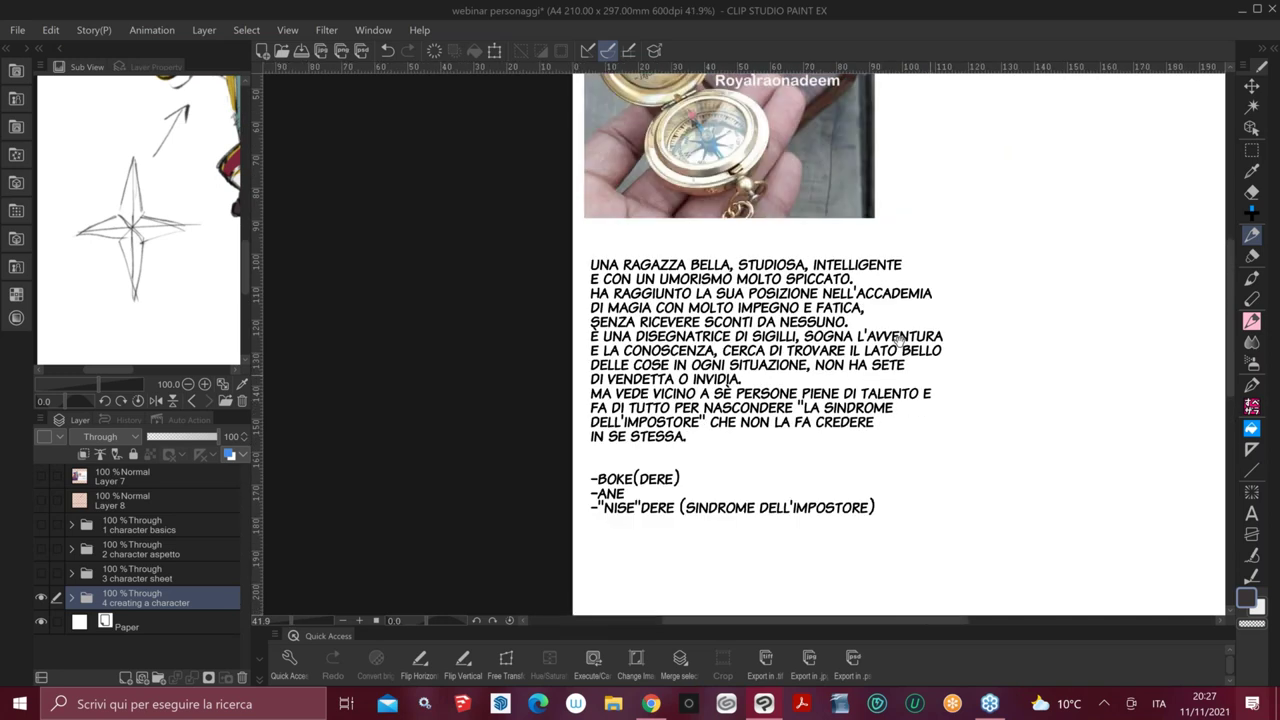
Open the recent Erica file and close the webinar personaggi document
{"action": "left_click", "coordinate": [17, 30]}
{"action": "mouse_move", "coordinate": [95, 97]}
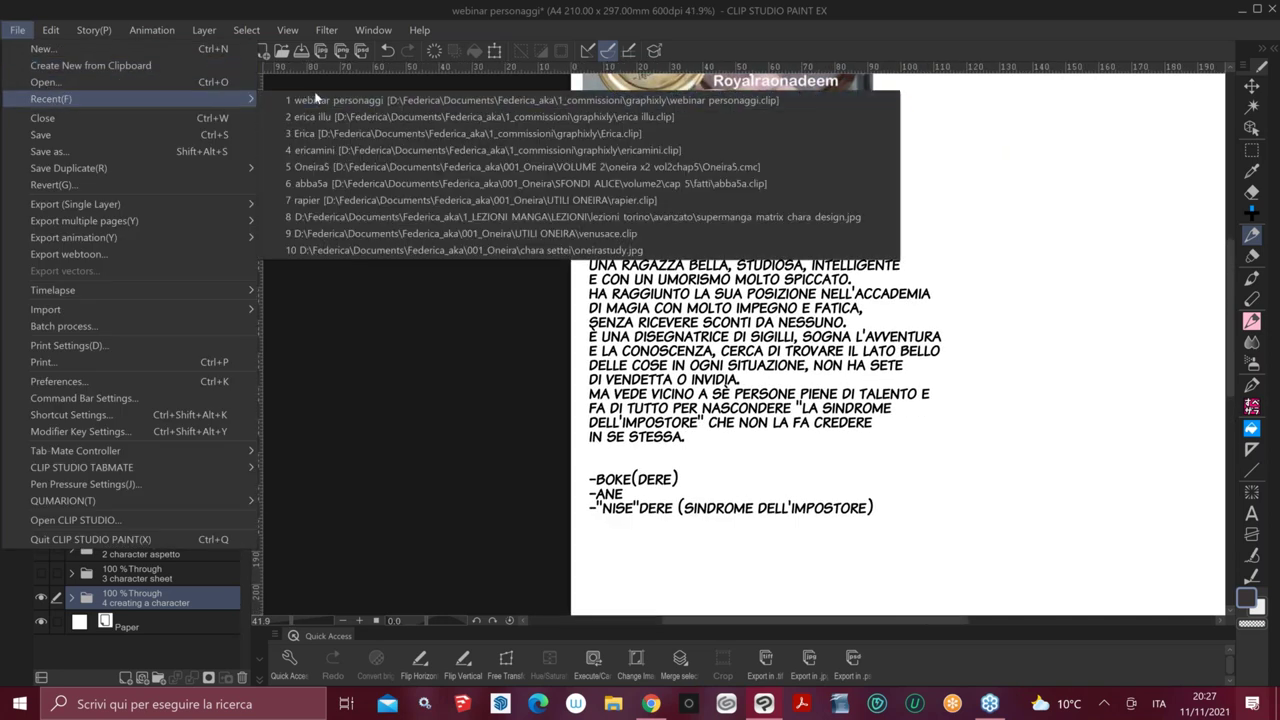
{"action": "left_click", "coordinate": [400, 132]}
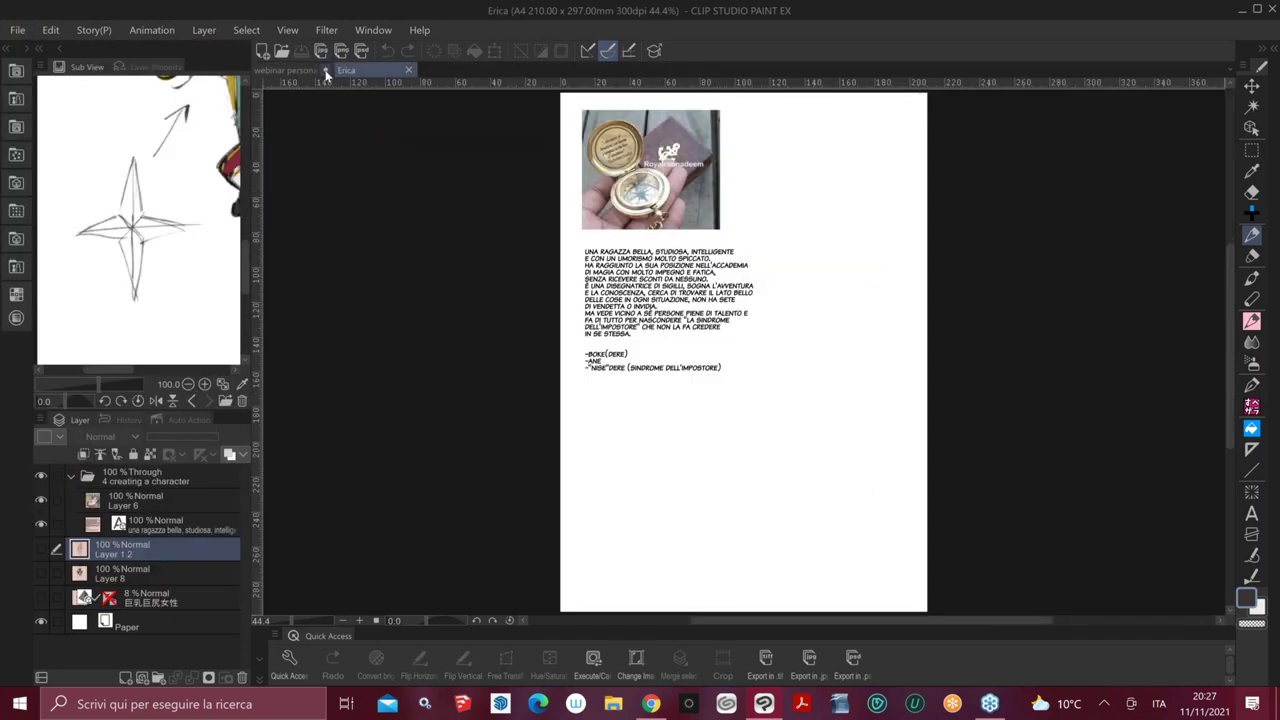
{"action": "left_click", "coordinate": [326, 71]}
{"action": "left_click", "coordinate": [676, 268]}
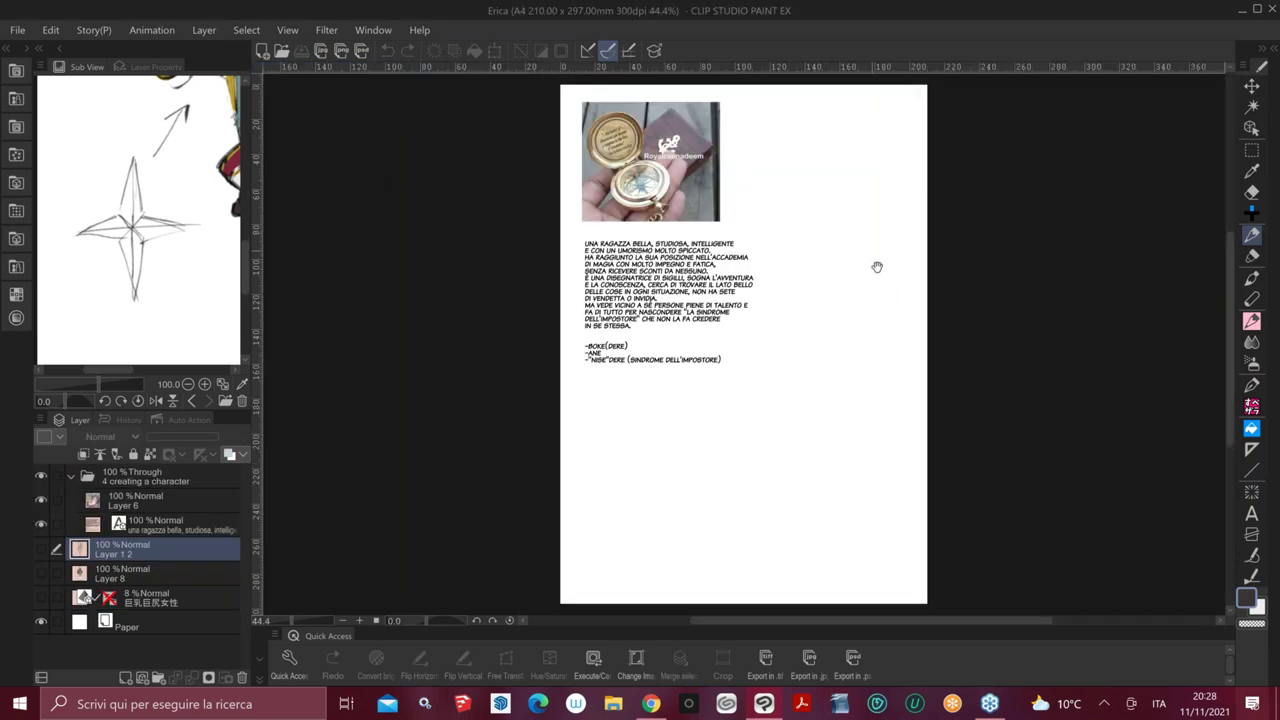
Show the character sketch on Layer 1 2 and compare it with the compass photo and description
{"action": "left_click_drag", "start_coordinate": [877, 267], "coordinate": [833, 256]}
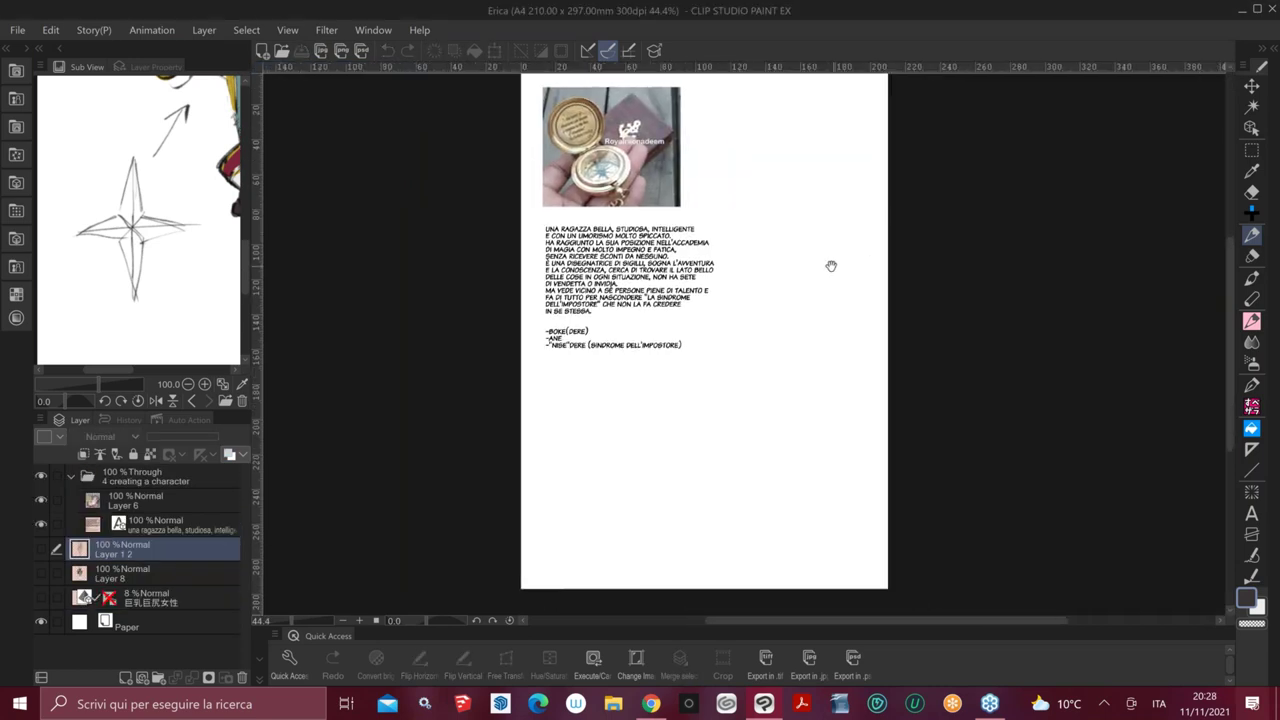
{"action": "left_click", "coordinate": [42, 549]}
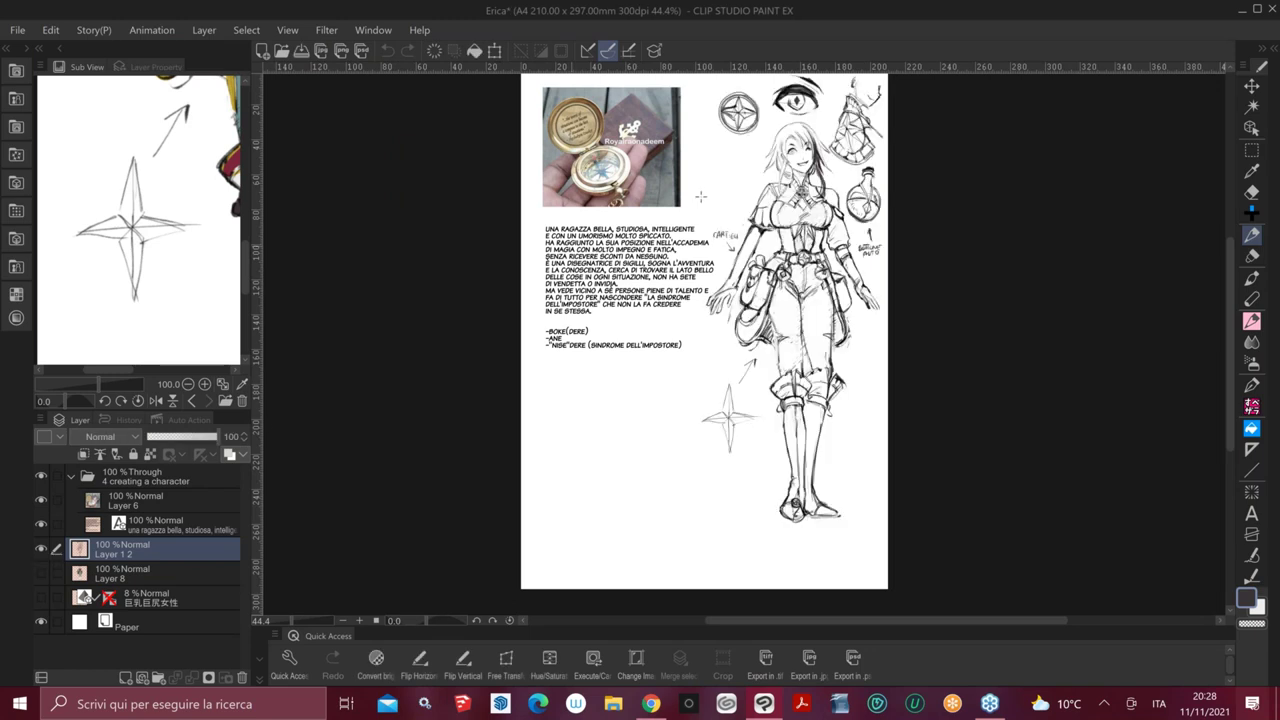
{"action": "mouse_move", "coordinate": [872, 131]}
{"action": "left_mouse_down"}
{"action": "mouse_move", "coordinate": [896, 247]}
{"action": "mouse_move", "coordinate": [869, 230]}
{"action": "mouse_move", "coordinate": [969, 254]}
{"action": "left_mouse_up"}
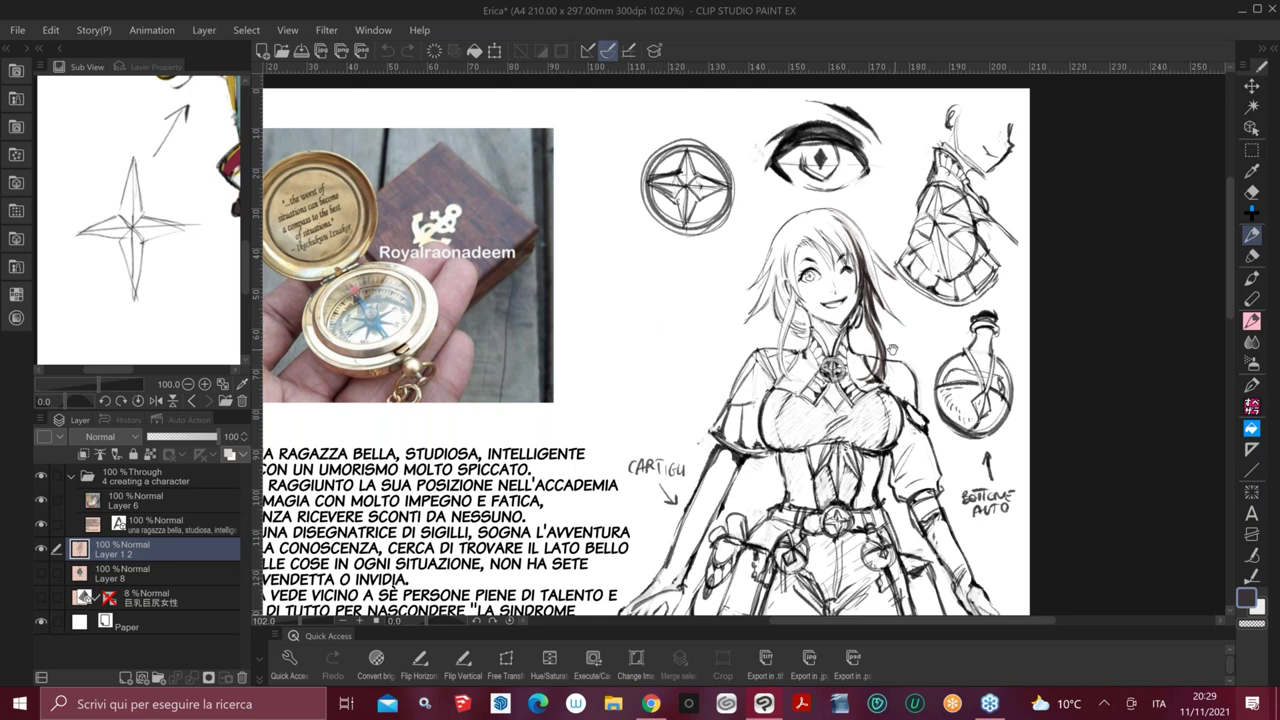
{"action": "left_click_drag", "start_coordinate": [893, 350], "coordinate": [1021, 289]}
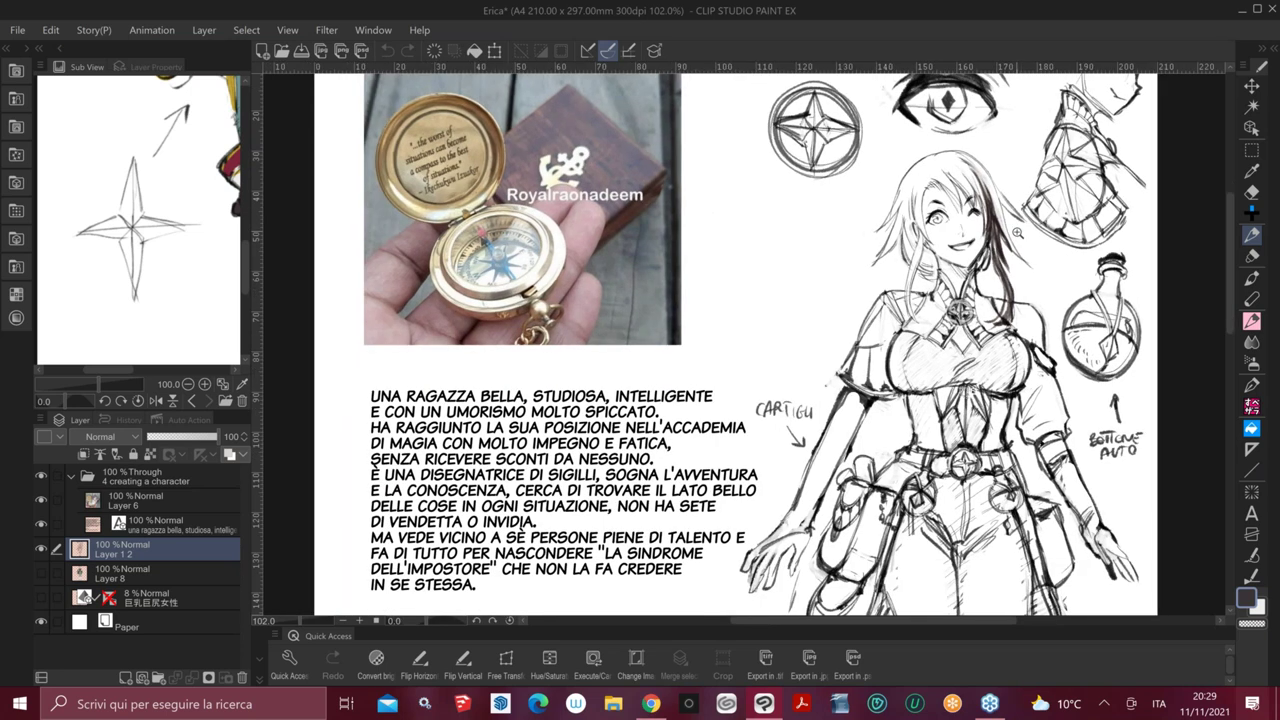
{"action": "left_click_drag", "start_coordinate": [1018, 233], "coordinate": [1017, 251]}
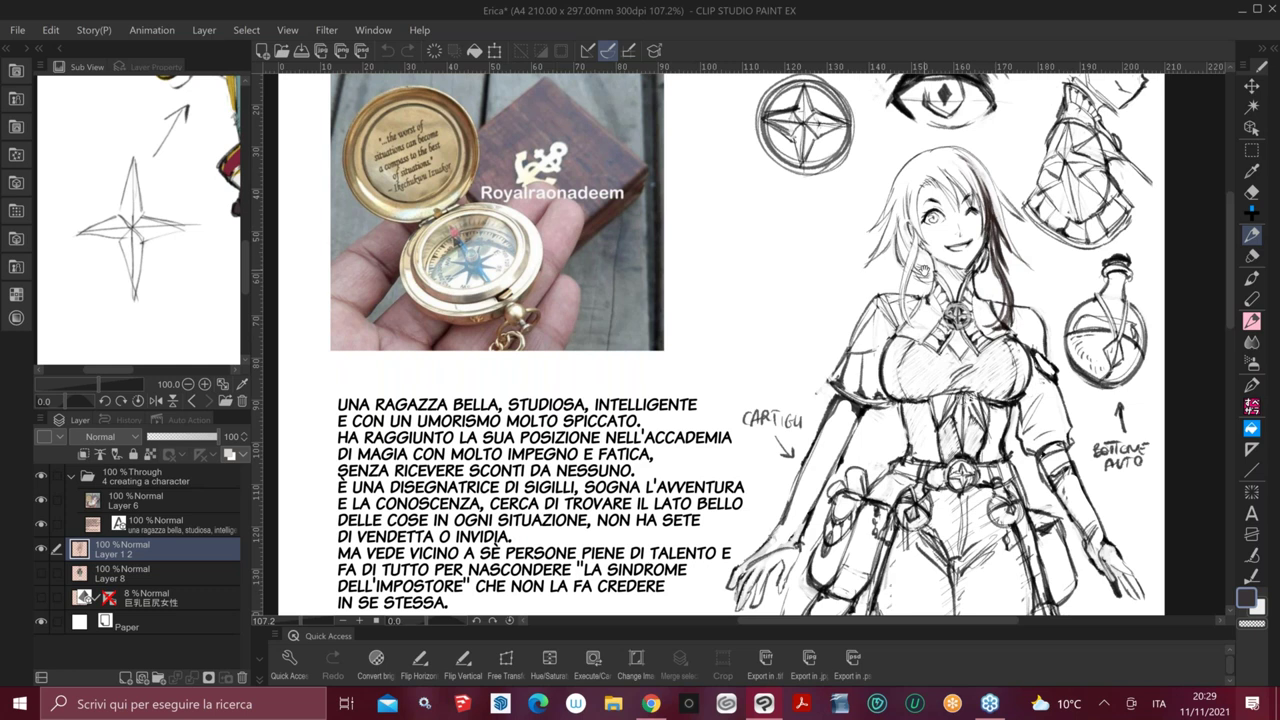
{"action": "left_click_drag", "start_coordinate": [1044, 327], "coordinate": [886, 371]}
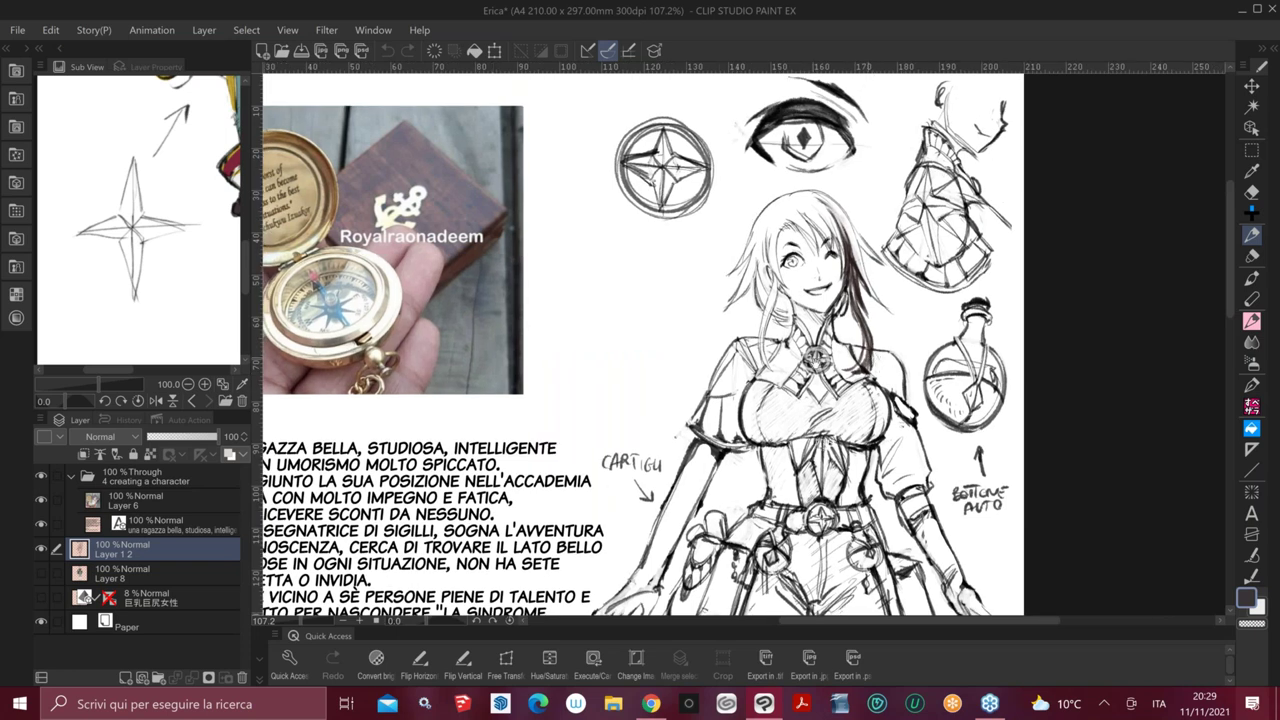
Try pen strokes over the star inside the round compass emblem and undo them
{"action": "left_click", "coordinate": [685, 151]}
{"action": "left_click", "coordinate": [687, 152]}
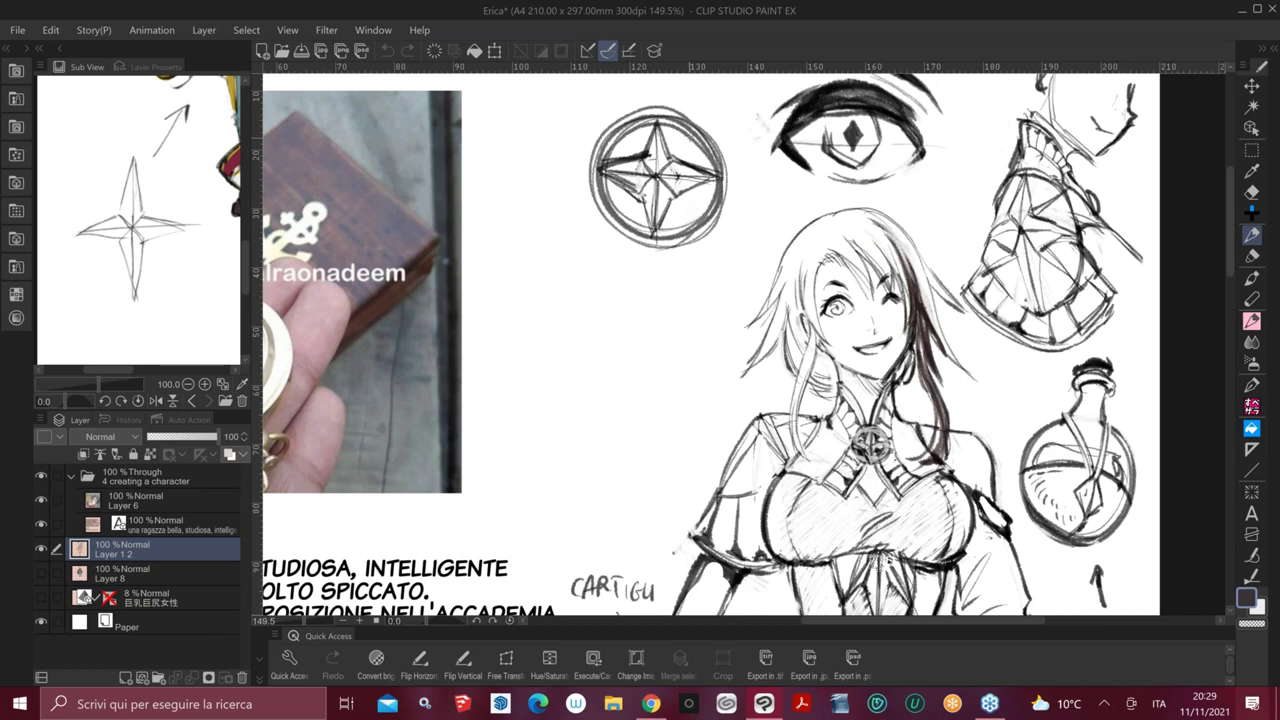
{"action": "mouse_move", "coordinate": [688, 134]}
{"action": "left_mouse_down"}
{"action": "mouse_move", "coordinate": [670, 152]}
{"action": "mouse_move", "coordinate": [686, 216]}
{"action": "left_mouse_up"}
{"action": "left_click_drag", "start_coordinate": [638, 182], "coordinate": [625, 214]}
{"action": "key", "text": "ctrl+z"}
{"action": "key", "text": "ctrl+z"}
{"action": "key", "text": "ctrl+z"}
Draw a horizontal line through the large eye sketch, extending past both eye corners
{"action": "scroll", "coordinate": [1039, 407], "scroll_direction": "down", "scroll_amount": 2}
{"action": "left_click_drag", "start_coordinate": [1056, 465], "coordinate": [918, 412]}
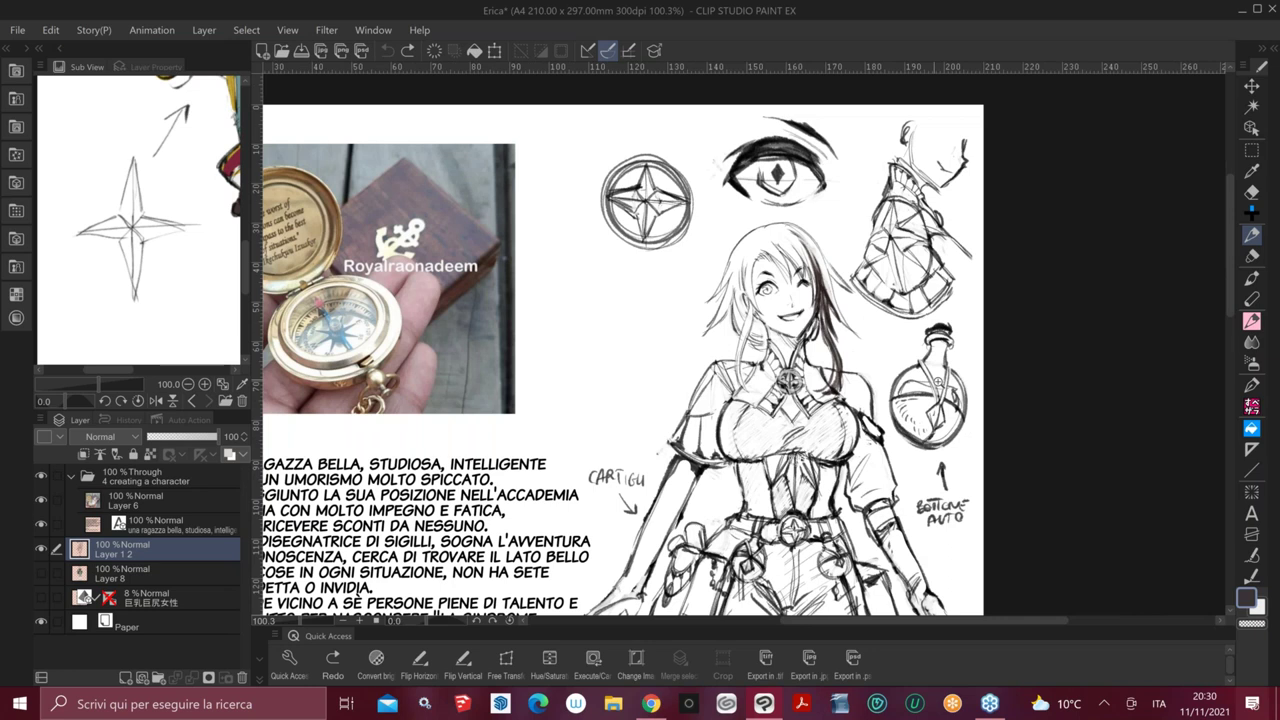
{"action": "scroll", "coordinate": [852, 244], "scroll_direction": "up", "scroll_amount": 1}
{"action": "scroll", "coordinate": [852, 244], "scroll_direction": "up", "scroll_amount": 2}
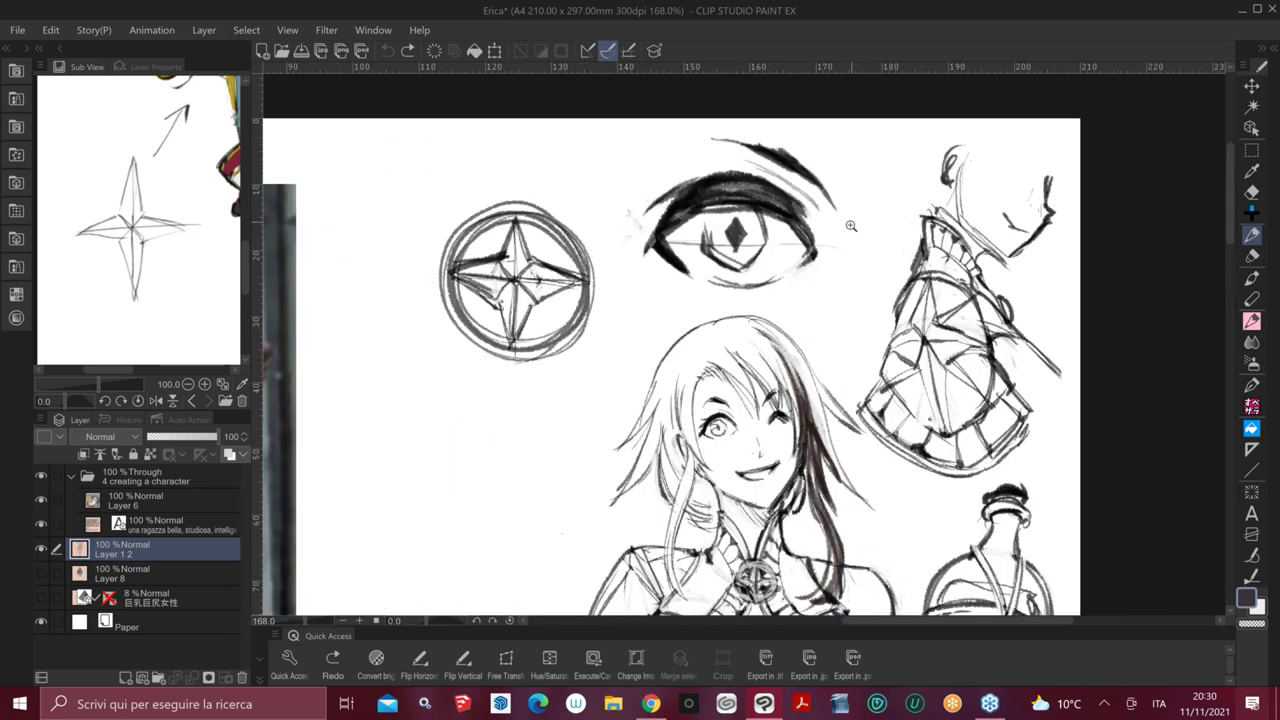
{"action": "left_click_drag", "start_coordinate": [676, 245], "coordinate": [836, 243]}
{"action": "left_click_drag", "start_coordinate": [622, 249], "coordinate": [690, 246]}
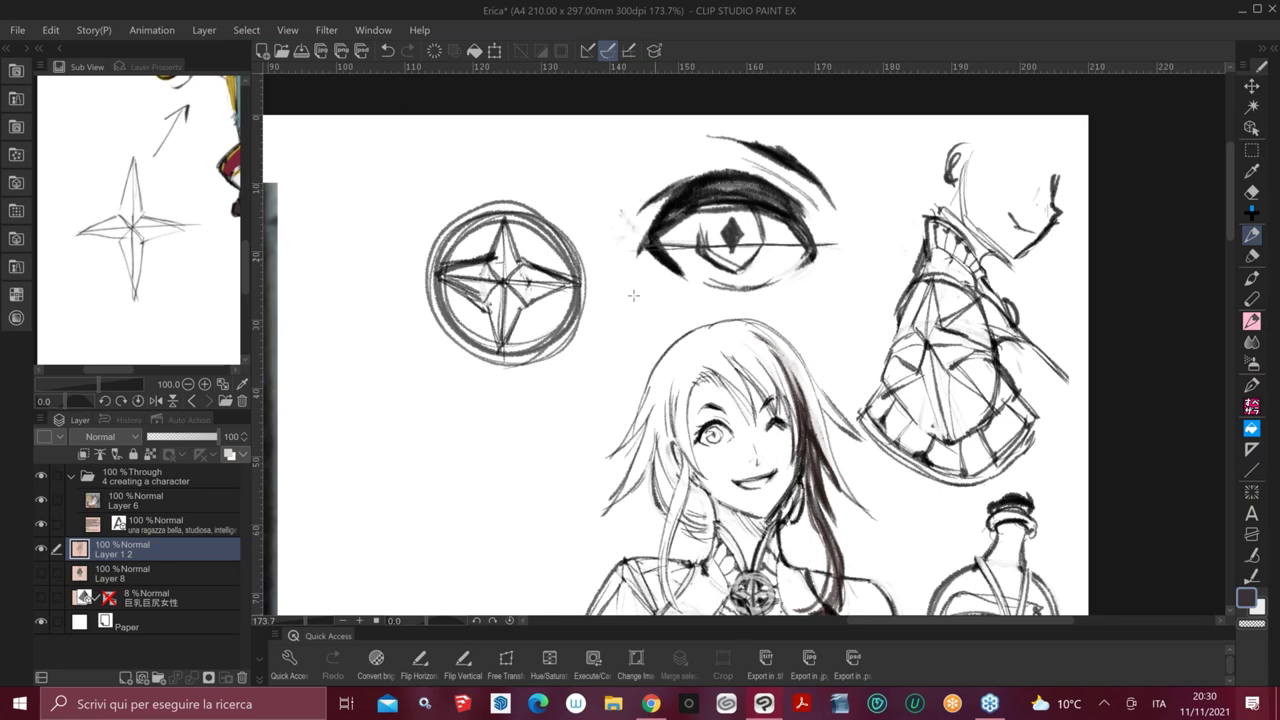
Sketch small triangles beside the eye's inner corner and the brow, with a curved arrow pointing to the compass emblem
{"action": "mouse_move", "coordinate": [614, 298]}
{"action": "left_mouse_down"}
{"action": "mouse_move", "coordinate": [655, 298]}
{"action": "mouse_move", "coordinate": [640, 268]}
{"action": "left_mouse_up"}
{"action": "mouse_move", "coordinate": [797, 137]}
{"action": "left_mouse_down"}
{"action": "mouse_move", "coordinate": [842, 147]}
{"action": "mouse_move", "coordinate": [798, 139]}
{"action": "left_mouse_up"}
{"action": "mouse_move", "coordinate": [628, 298]}
{"action": "left_mouse_down"}
{"action": "mouse_move", "coordinate": [603, 345]}
{"action": "mouse_move", "coordinate": [563, 318]}
{"action": "left_mouse_up"}
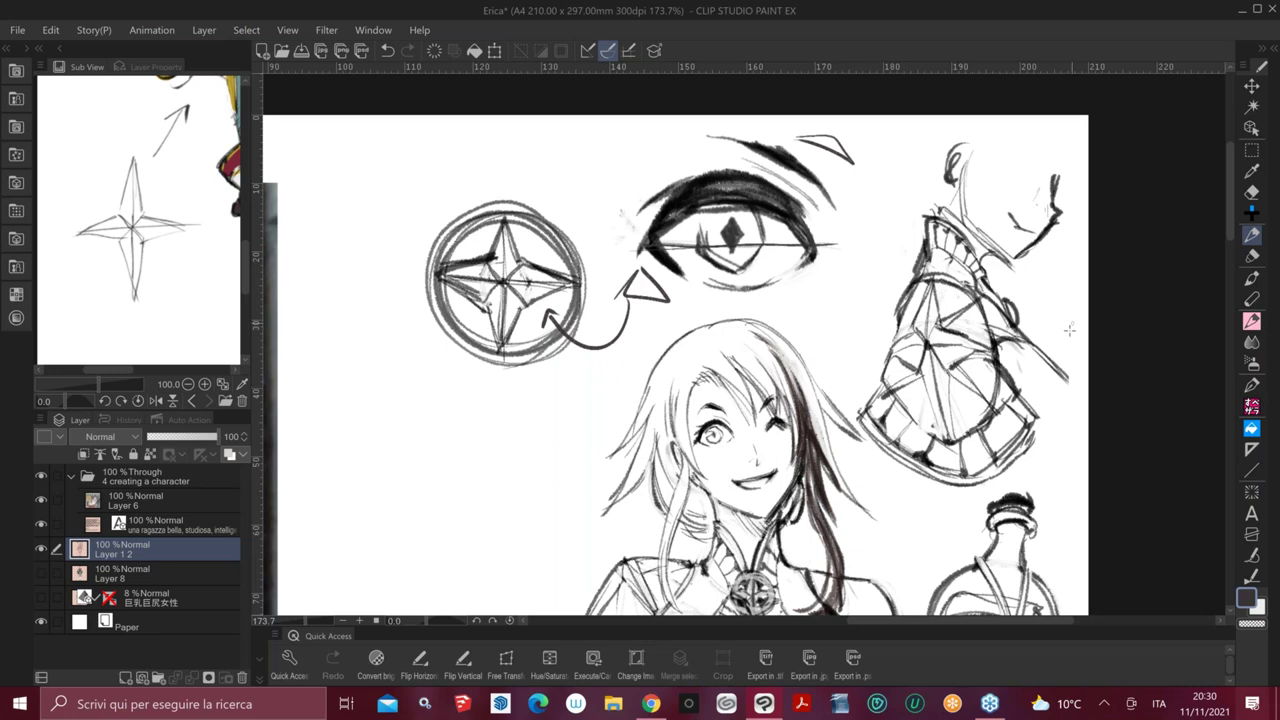
Examine the full-body sketch's outfit details: collar brooch, belt, side bags, gloves, boots, potion bottle and handwritten labels
{"action": "left_click_drag", "start_coordinate": [989, 368], "coordinate": [1014, 155]}
{"action": "scroll", "coordinate": [900, 308], "scroll_direction": "down", "scroll_amount": 4}
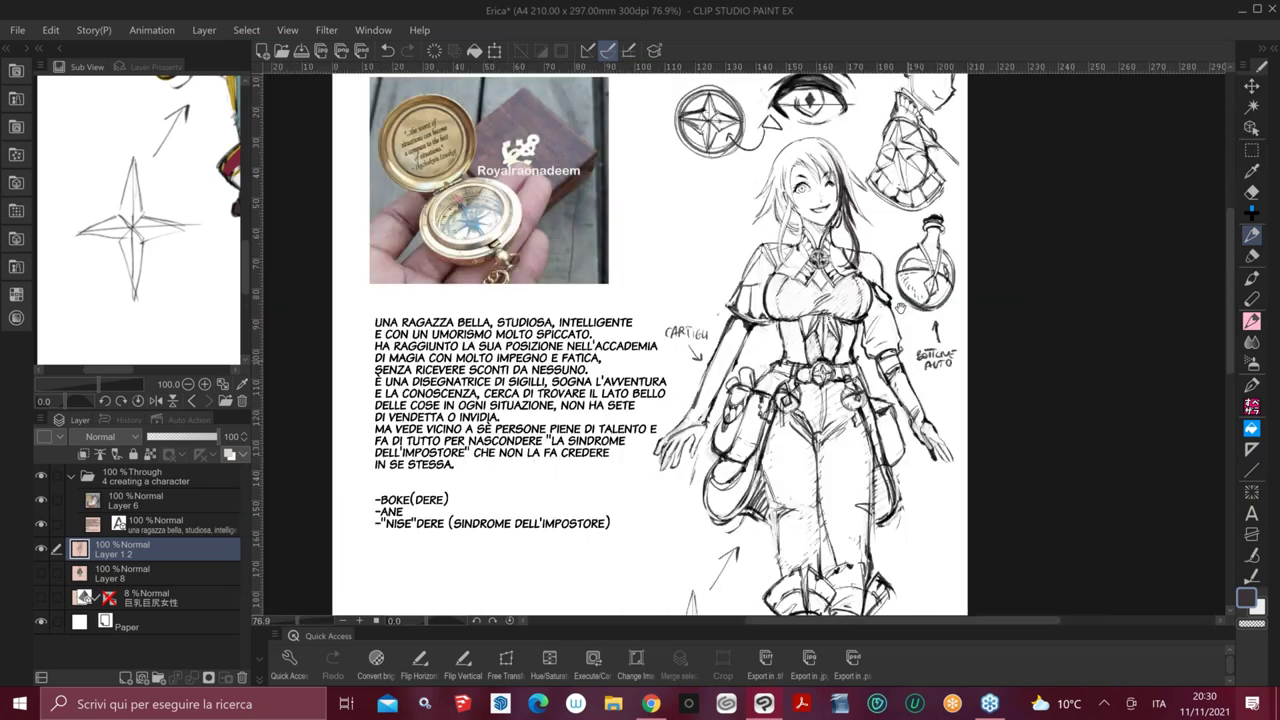
{"action": "scroll", "coordinate": [900, 308], "scroll_direction": "up", "scroll_amount": 2}
{"action": "scroll", "coordinate": [921, 443], "scroll_direction": "up", "scroll_amount": 1}
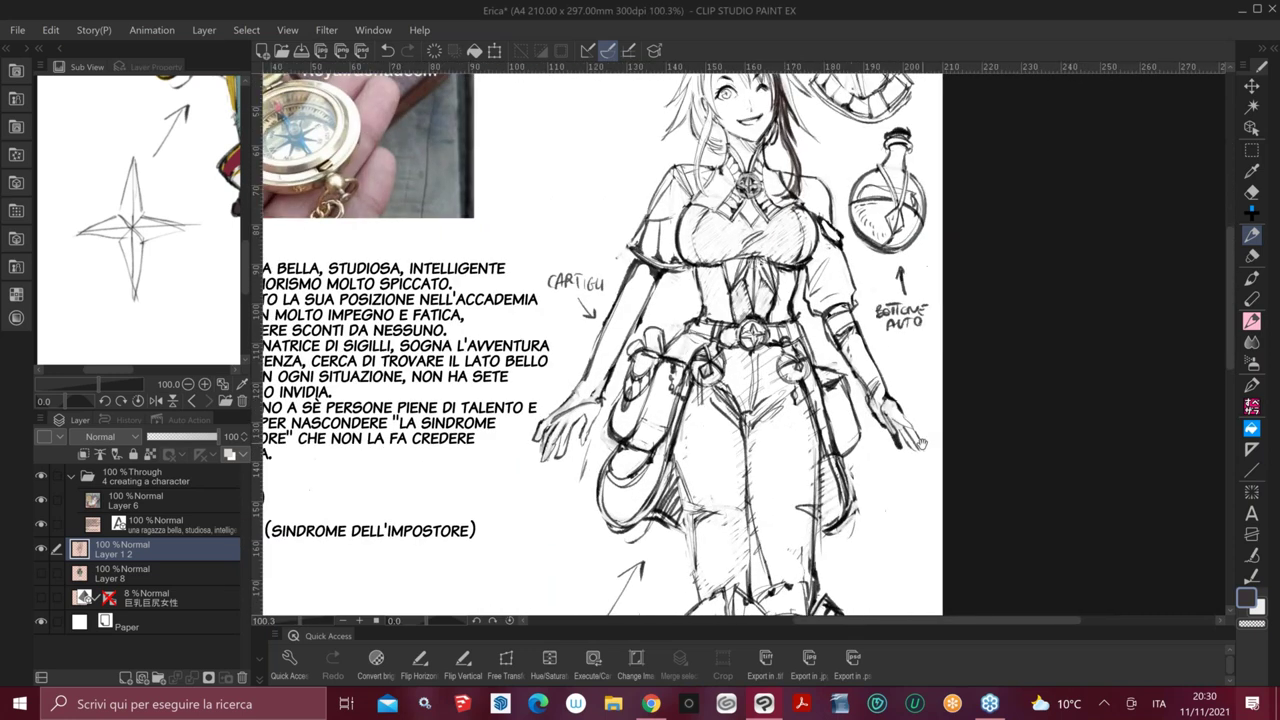
{"action": "left_click_drag", "start_coordinate": [937, 403], "coordinate": [937, 448]}
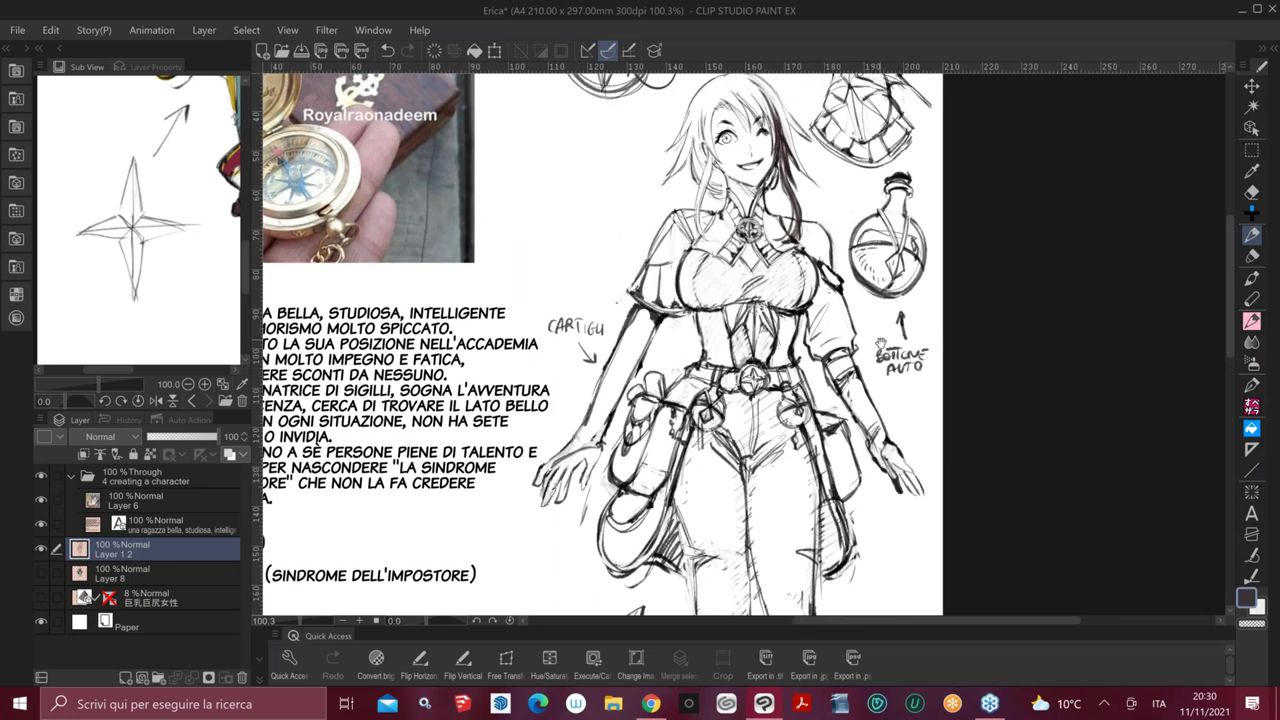
{"action": "left_click_drag", "start_coordinate": [898, 386], "coordinate": [881, 231]}
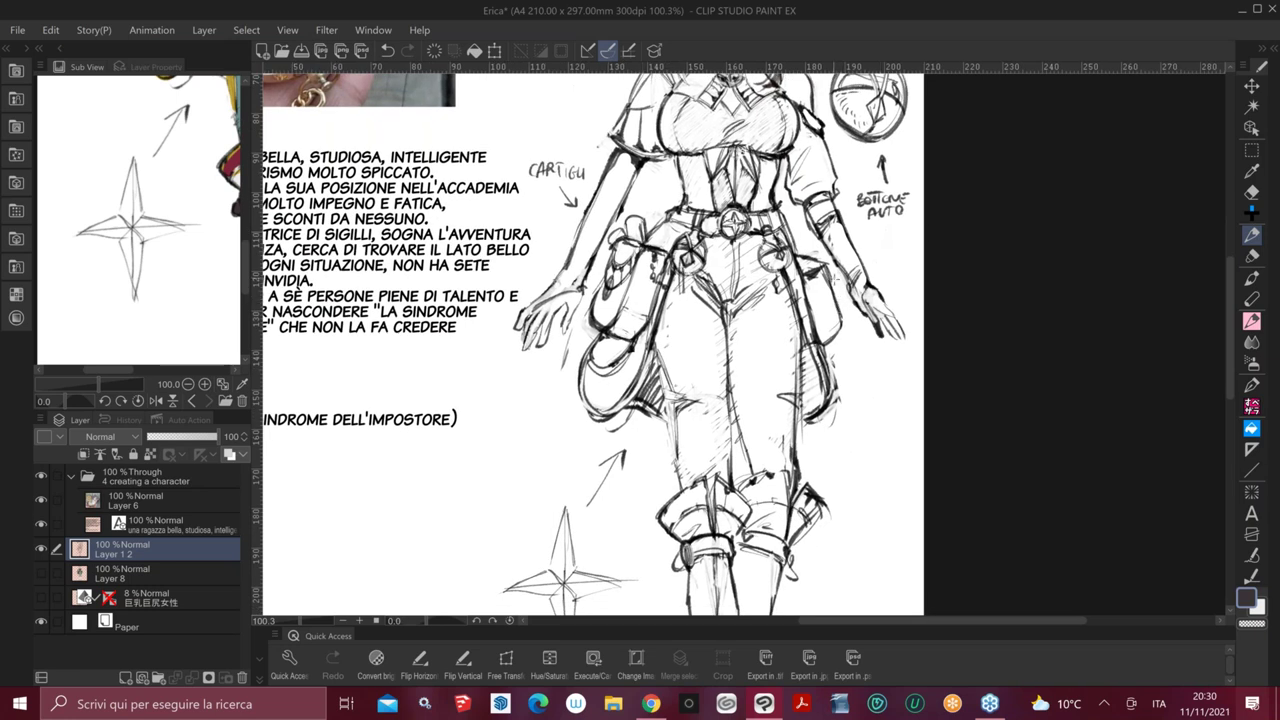
{"action": "left_click_drag", "start_coordinate": [855, 161], "coordinate": [876, 248]}
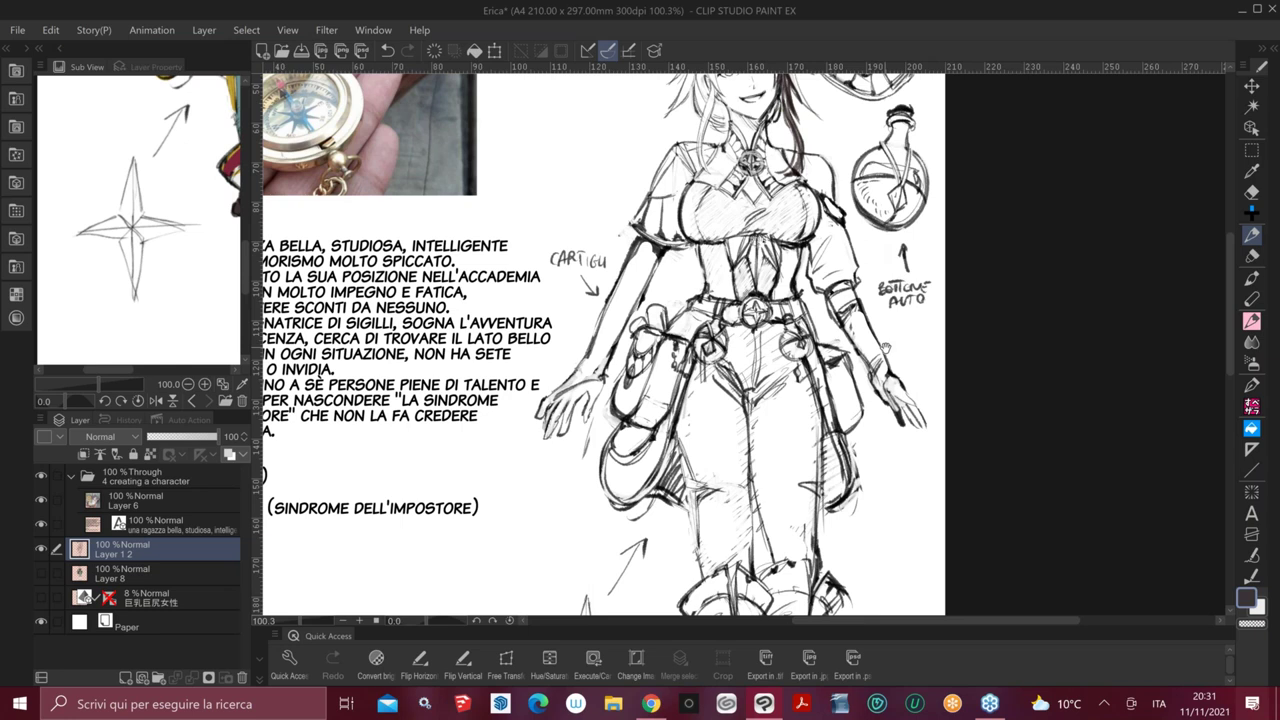
{"action": "scroll", "coordinate": [886, 348], "scroll_direction": "down", "scroll_amount": 1}
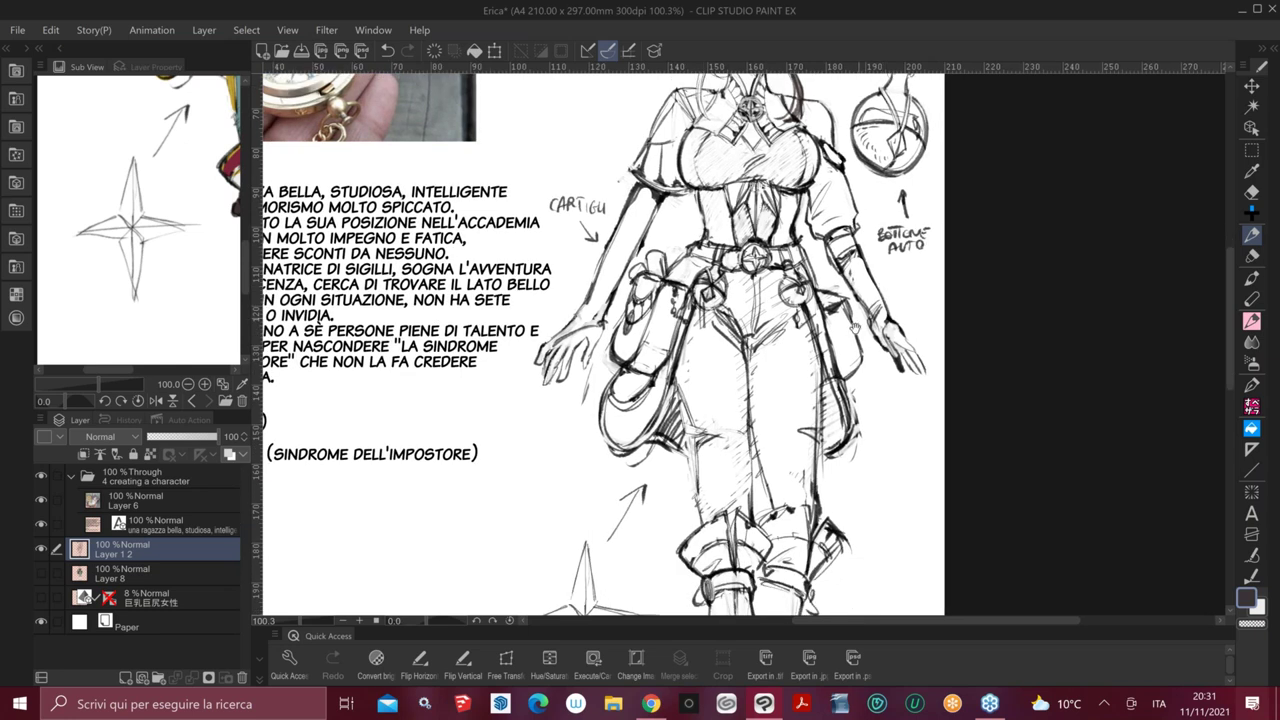
{"action": "mouse_move", "coordinate": [861, 418]}
{"action": "left_mouse_down"}
{"action": "mouse_move", "coordinate": [840, 266]}
{"action": "mouse_move", "coordinate": [851, 351]}
{"action": "left_mouse_up"}
{"action": "left_click_drag", "start_coordinate": [726, 395], "coordinate": [794, 439]}
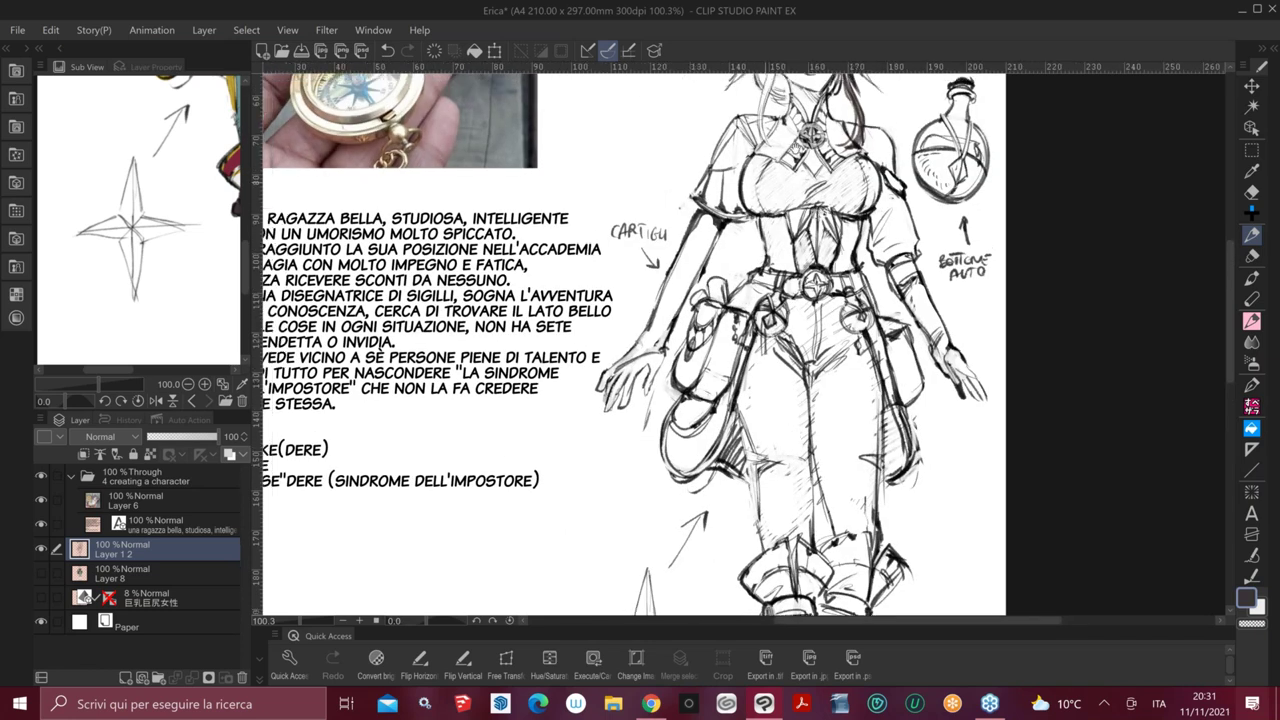
Compare the outfit's round ornaments and star motifs with the compass in the reference photo
{"action": "scroll", "coordinate": [811, 249], "scroll_direction": "up", "scroll_amount": 2}
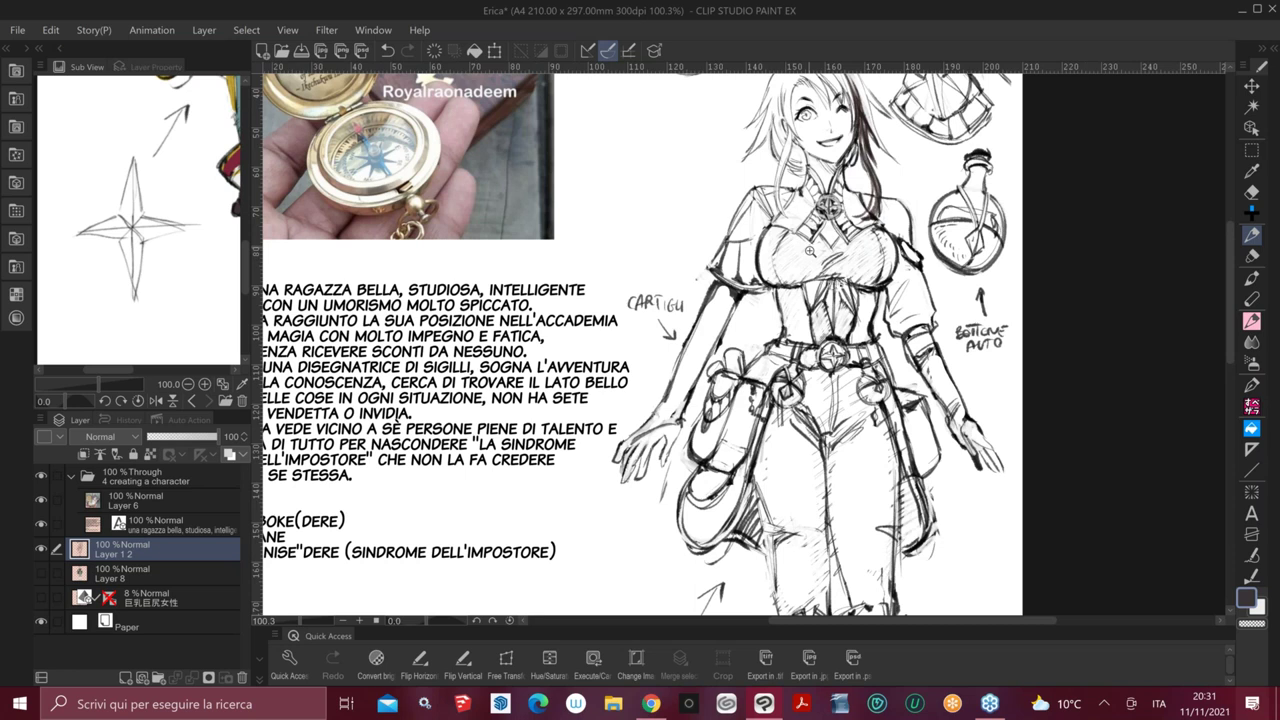
{"action": "scroll", "coordinate": [810, 251], "scroll_direction": "up", "scroll_amount": 2}
{"action": "scroll", "coordinate": [824, 259], "scroll_direction": "up", "scroll_amount": 1}
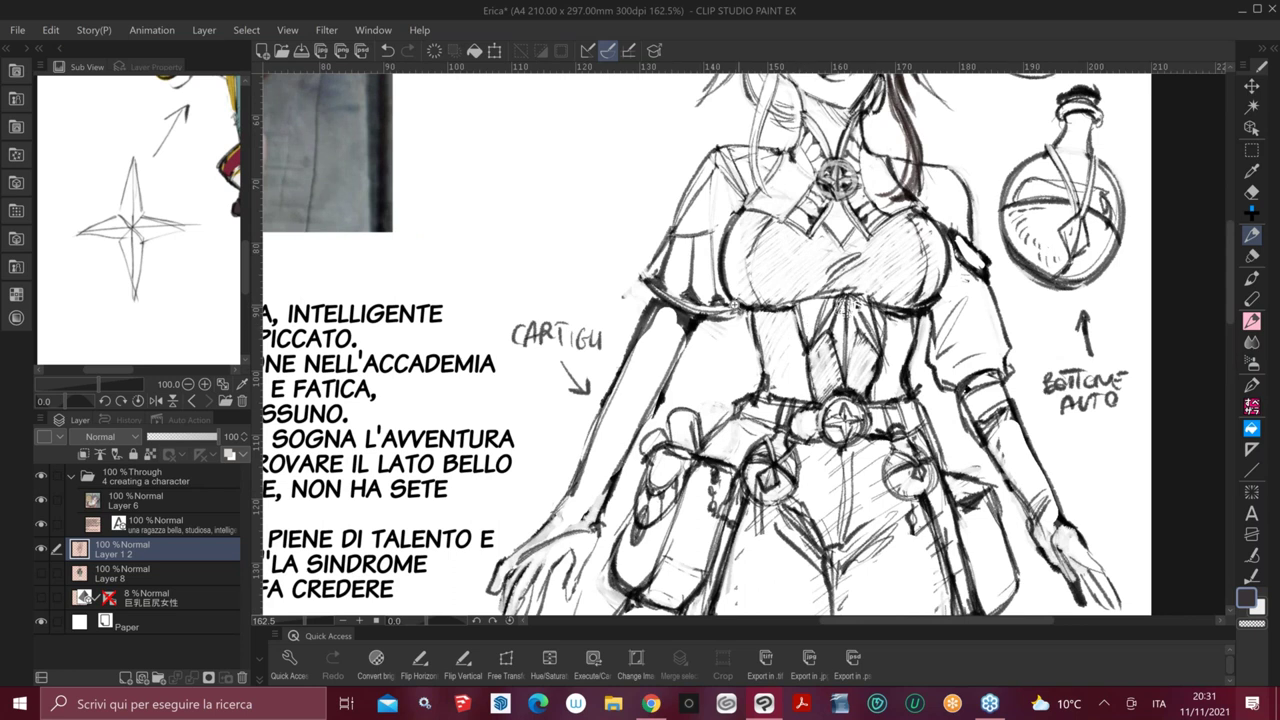
{"action": "scroll", "coordinate": [738, 300], "scroll_direction": "down", "scroll_amount": 2}
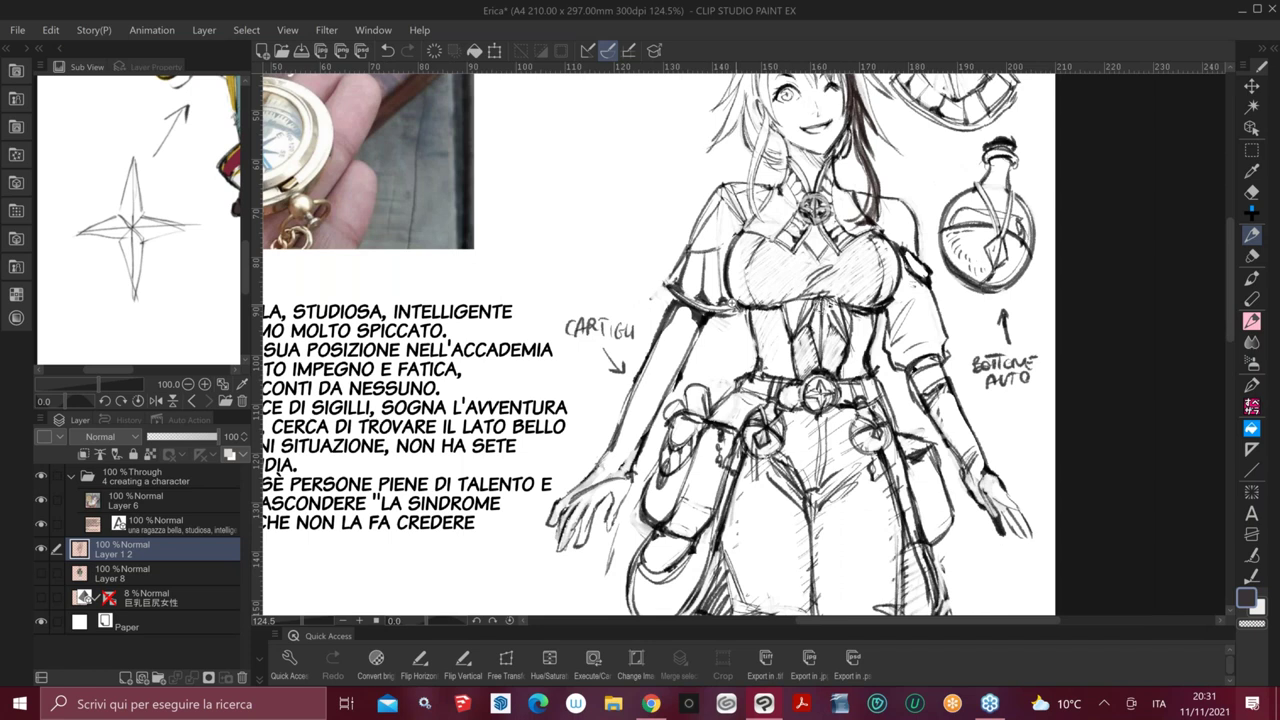
{"action": "left_click_drag", "start_coordinate": [732, 304], "coordinate": [1051, 426]}
{"action": "scroll", "coordinate": [625, 262], "scroll_direction": "up", "scroll_amount": 5}
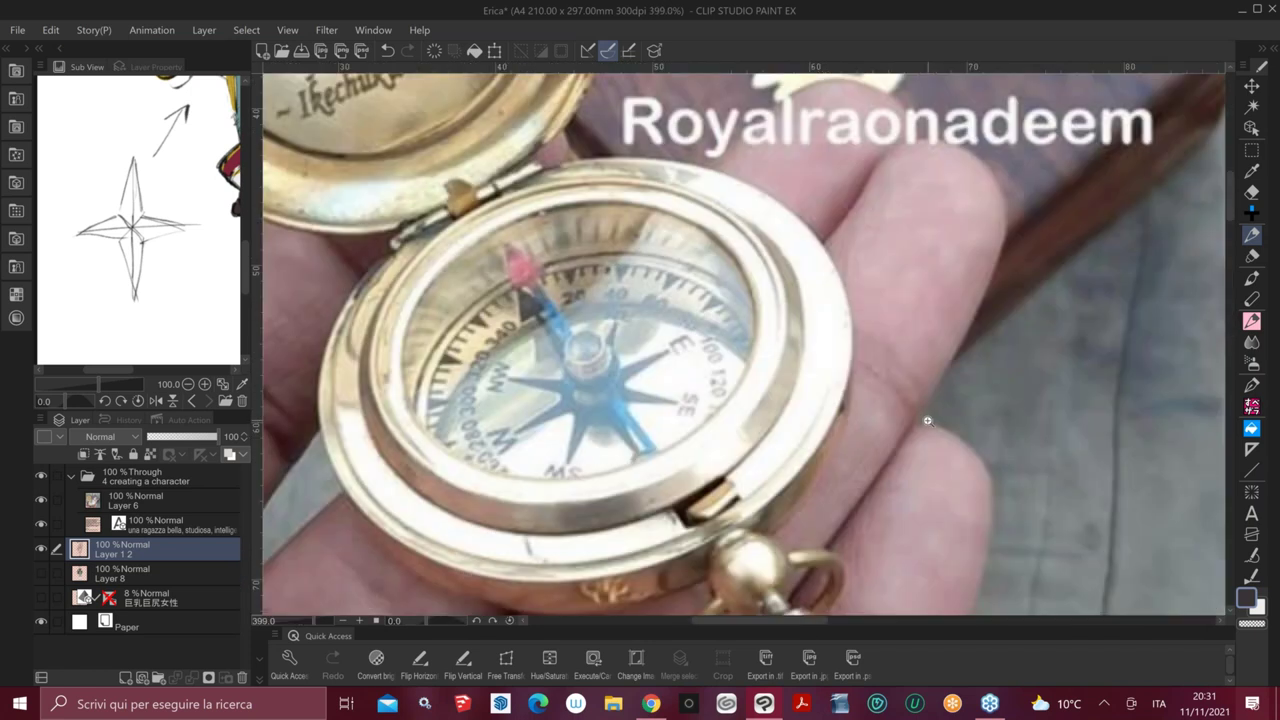
{"action": "scroll", "coordinate": [927, 420], "scroll_direction": "down", "scroll_amount": 1}
{"action": "scroll", "coordinate": [926, 420], "scroll_direction": "down", "scroll_amount": 5}
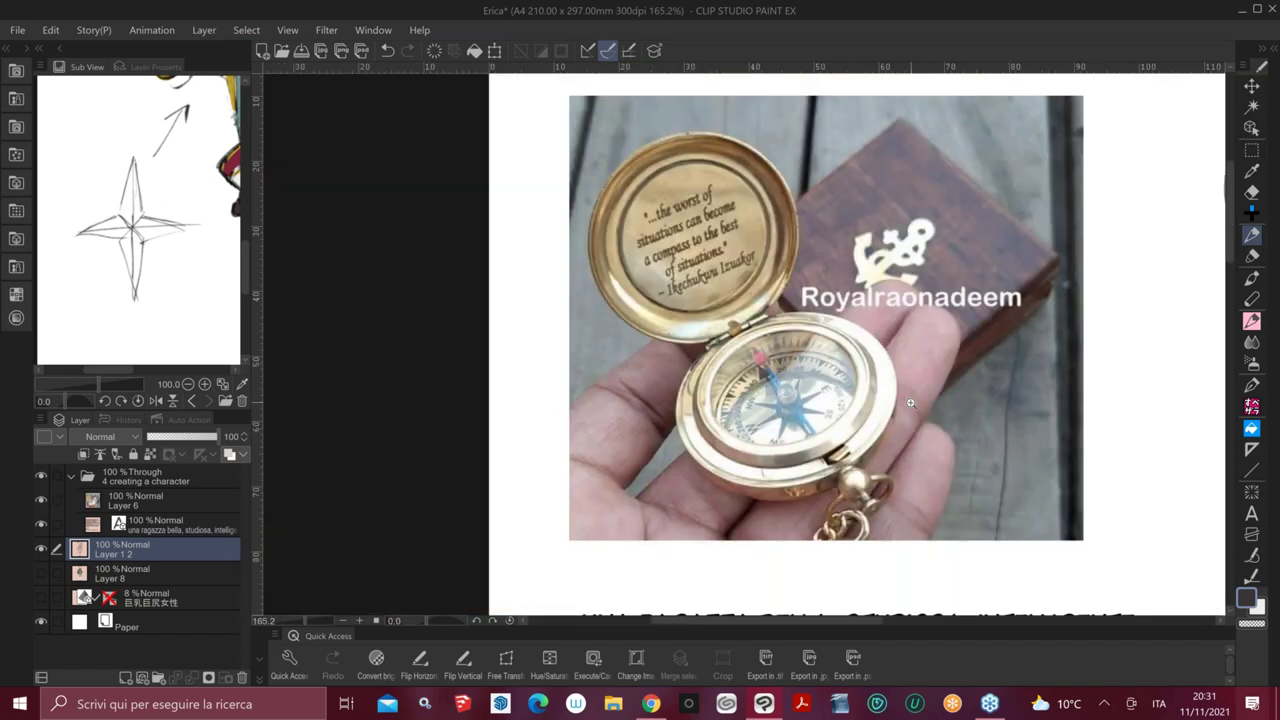
{"action": "left_click_drag", "start_coordinate": [818, 395], "coordinate": [456, 351]}
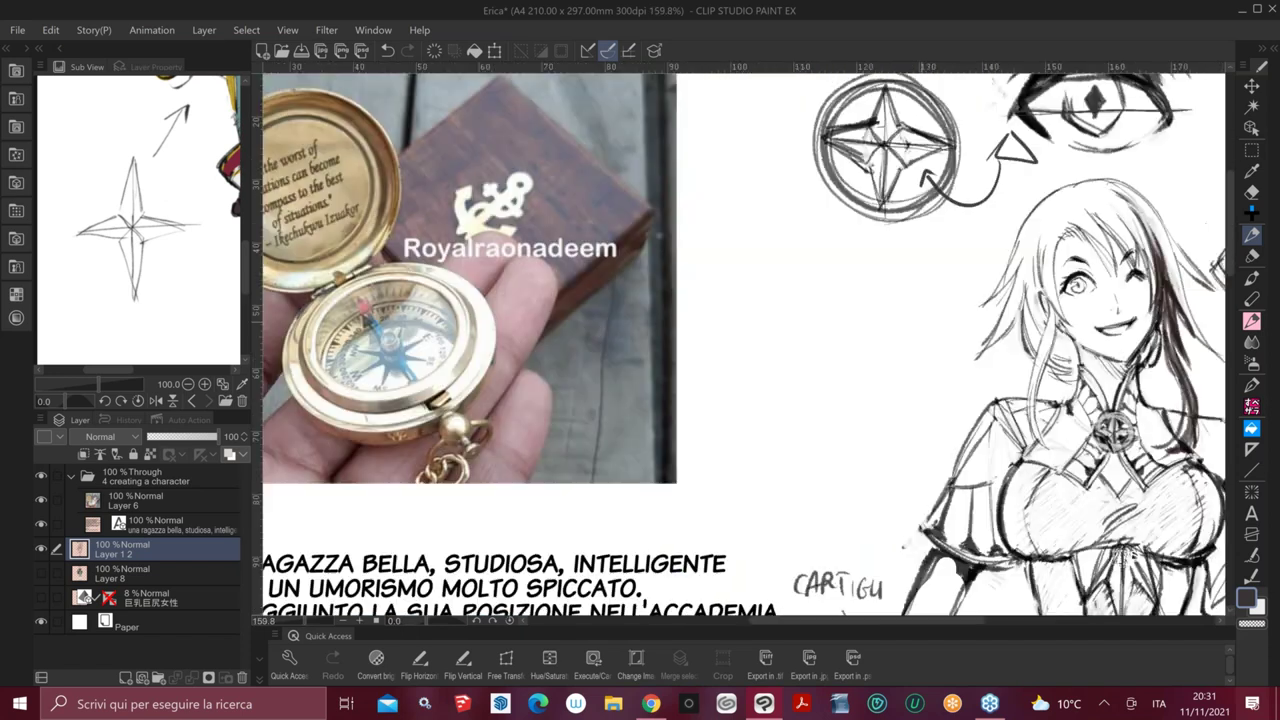
{"action": "scroll", "coordinate": [1135, 397], "scroll_direction": "down", "scroll_amount": 1}
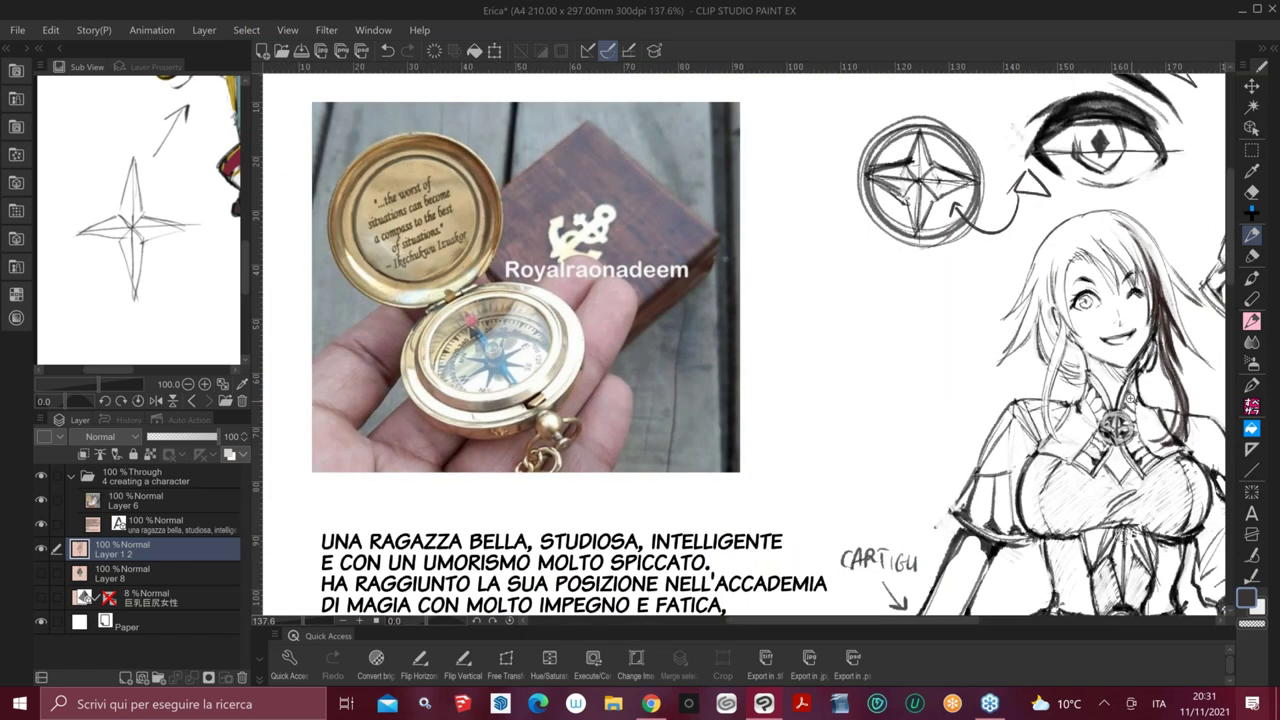
{"action": "scroll", "coordinate": [1130, 398], "scroll_direction": "down", "scroll_amount": 1}
Examine Erica's figure from face to trousers alongside the personality text, glove detail and potion bottle sketch
{"action": "left_click_drag", "start_coordinate": [1222, 532], "coordinate": [1065, 428]}
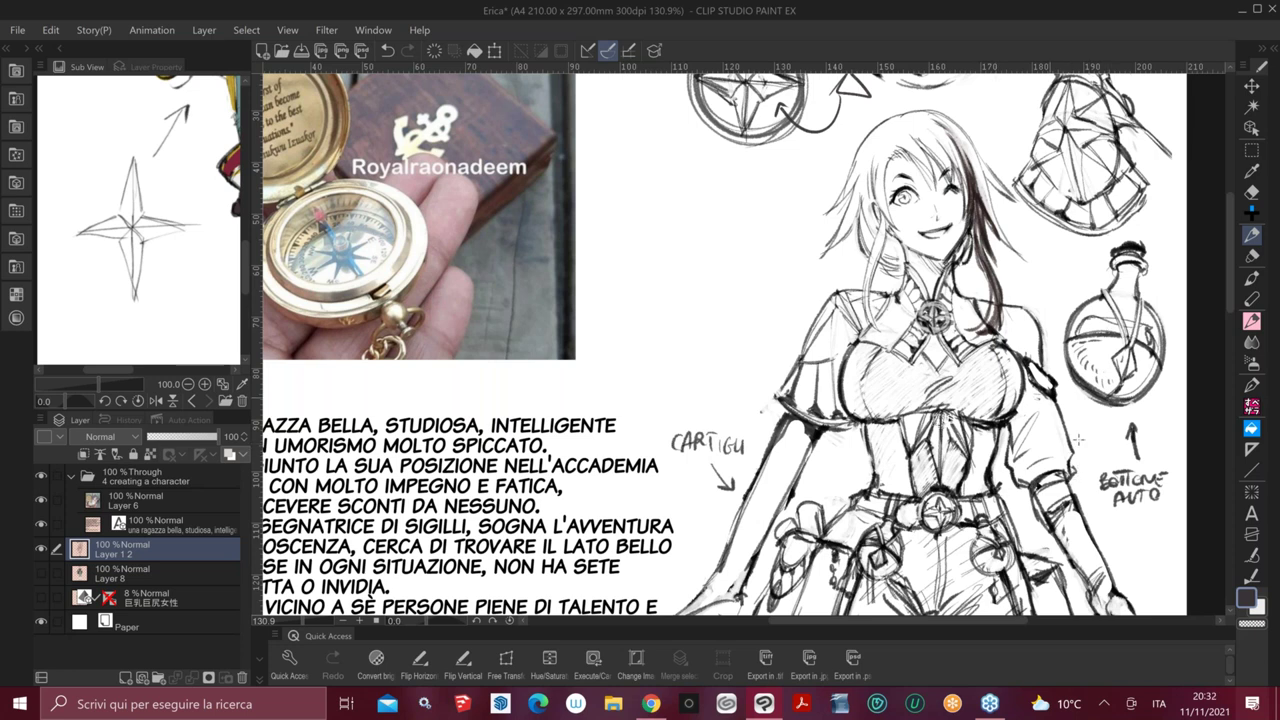
{"action": "left_click_drag", "start_coordinate": [1064, 553], "coordinate": [1046, 319]}
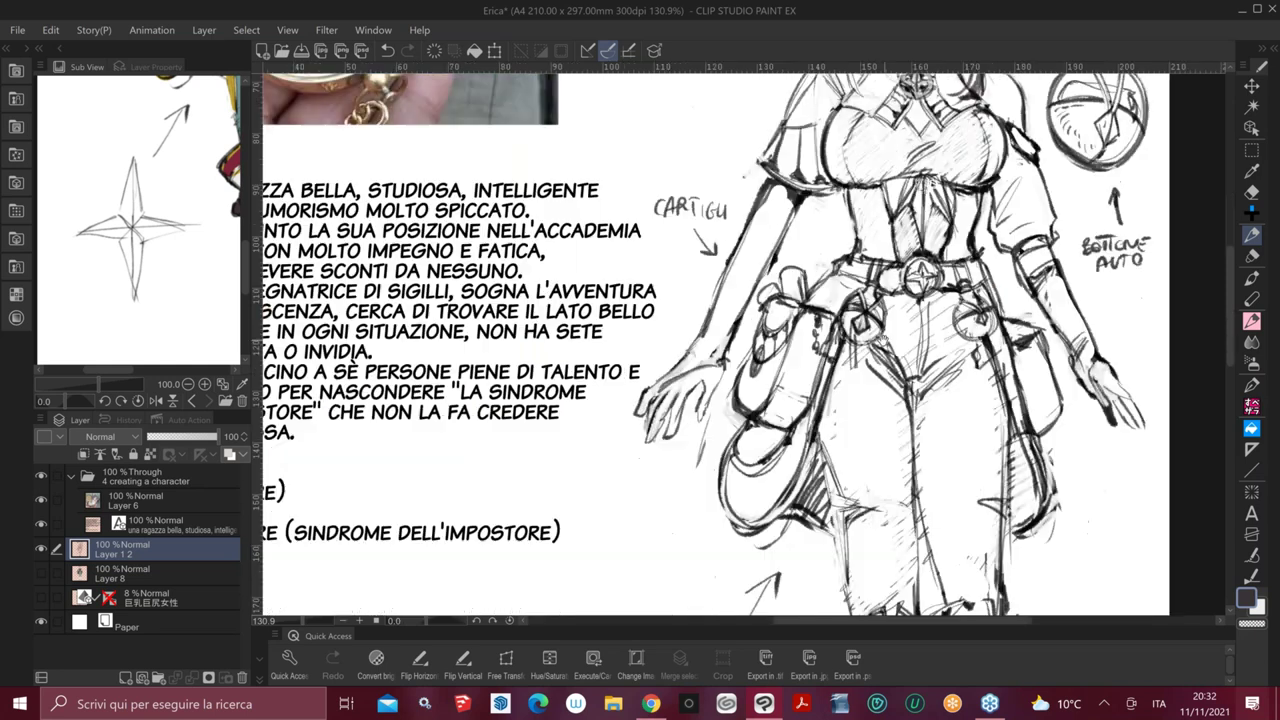
{"action": "scroll", "coordinate": [894, 380], "scroll_direction": "down", "scroll_amount": 2}
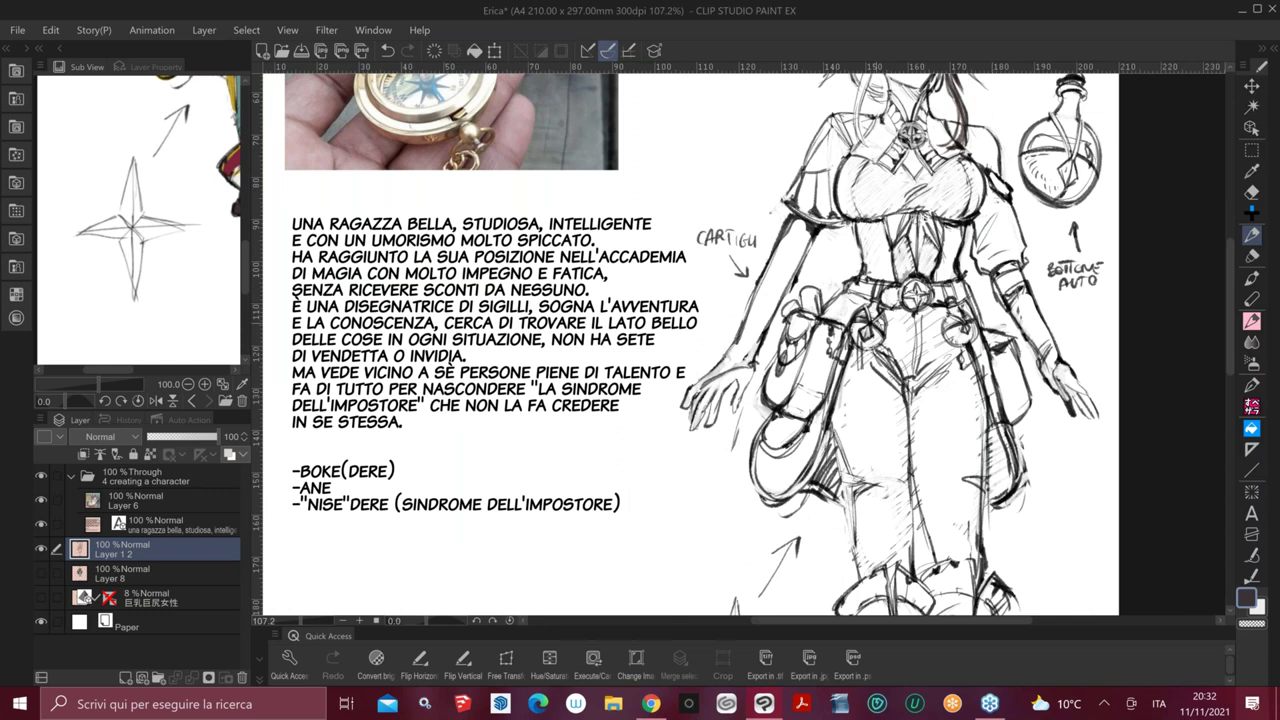
{"action": "left_click_drag", "start_coordinate": [1065, 210], "coordinate": [1019, 487]}
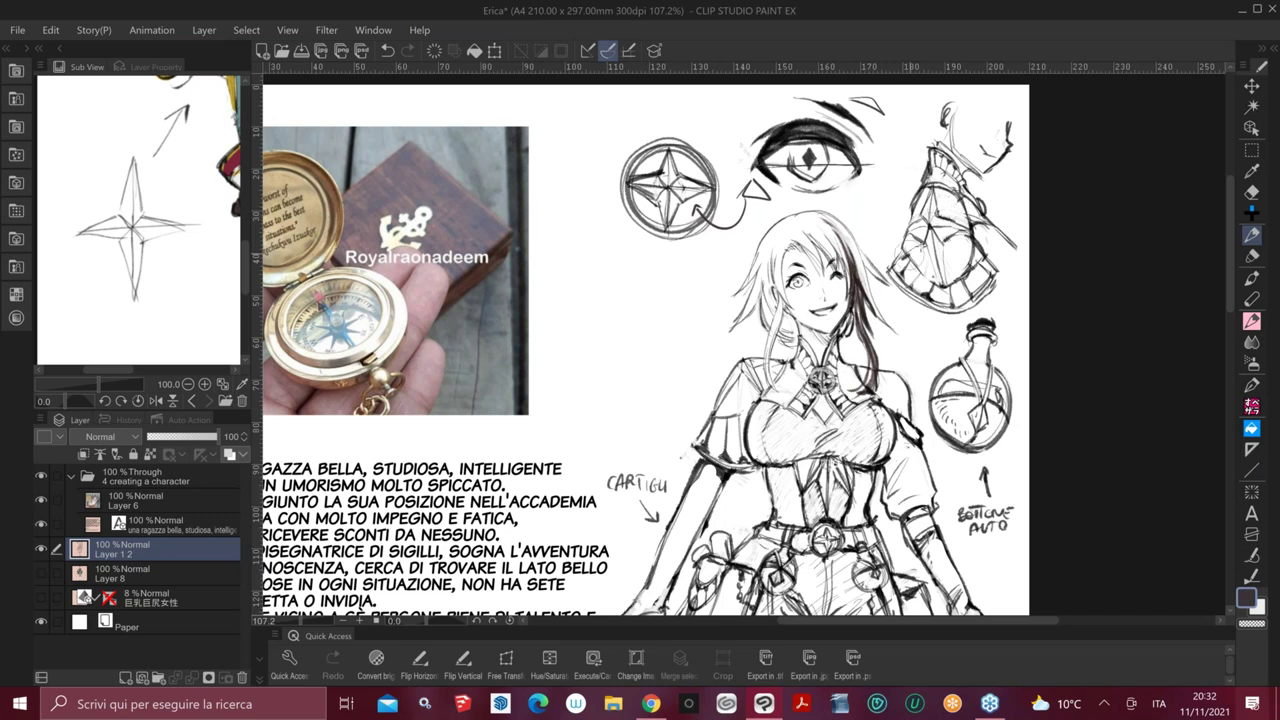
{"action": "left_click_drag", "start_coordinate": [999, 344], "coordinate": [978, 213]}
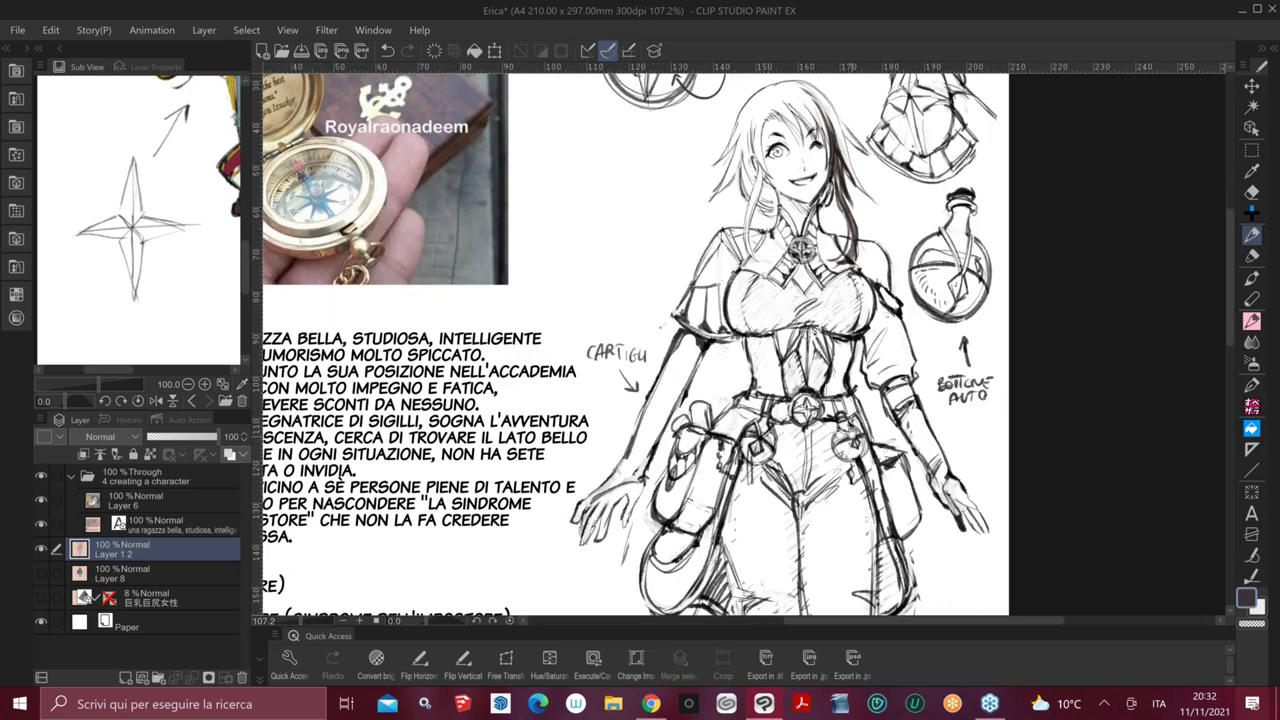
{"action": "scroll", "coordinate": [865, 445], "scroll_direction": "up", "scroll_amount": 2}
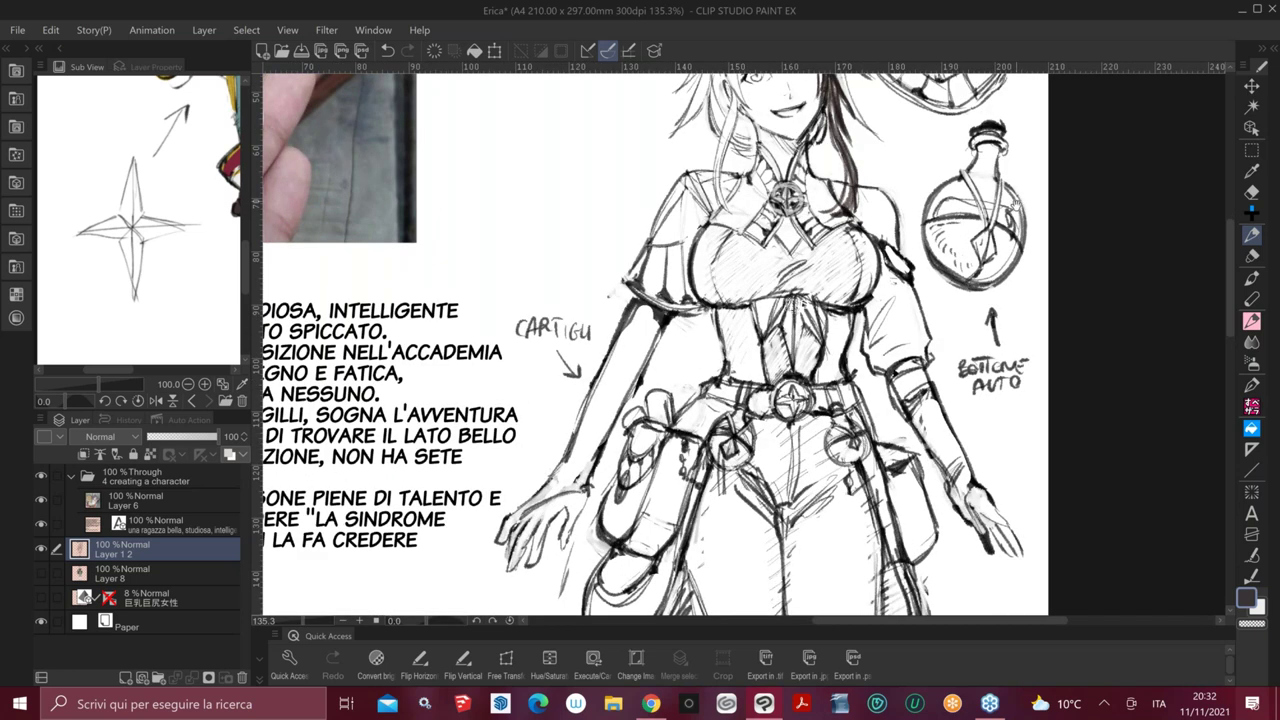
{"action": "left_click_drag", "start_coordinate": [1015, 205], "coordinate": [1017, 268]}
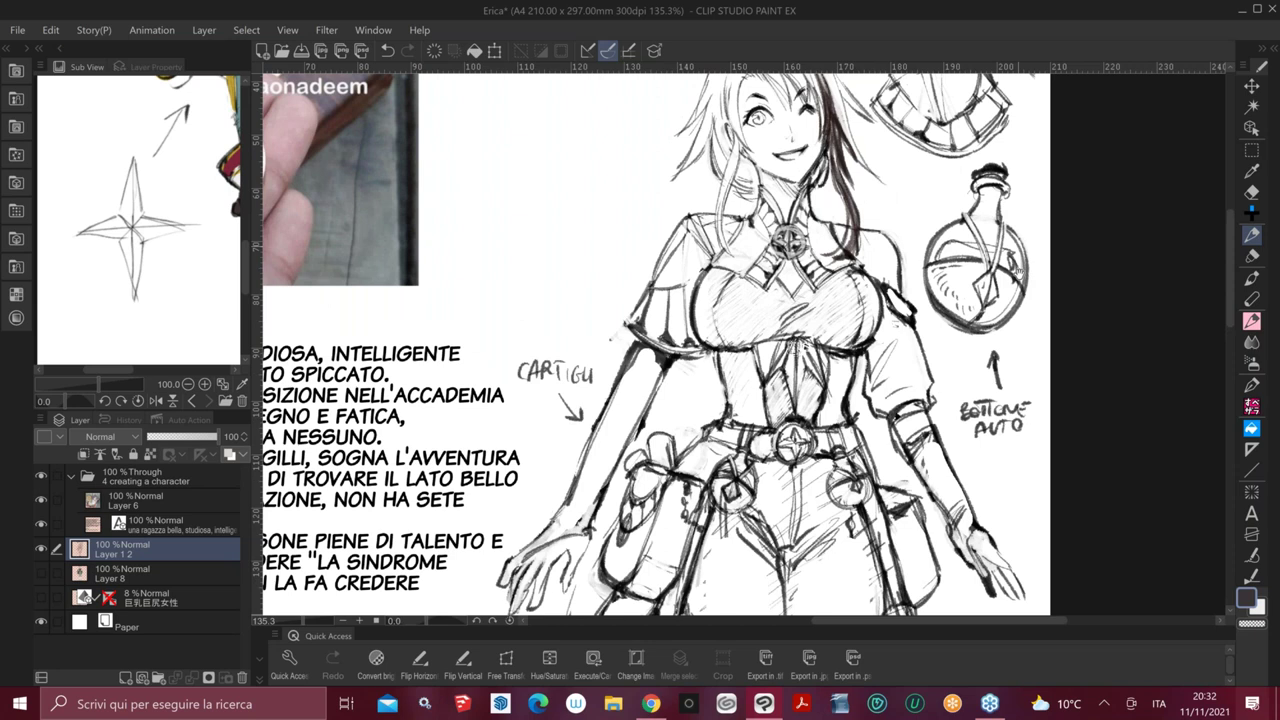
Sketch small curved strokes beside the potion bottle's neck and a curved arrow arching over the bottle
{"action": "scroll", "coordinate": [1016, 268], "scroll_direction": "up", "scroll_amount": 1}
{"action": "left_click_drag", "start_coordinate": [942, 256], "coordinate": [912, 195]}
{"action": "left_click_drag", "start_coordinate": [941, 257], "coordinate": [929, 198]}
{"action": "mouse_move", "coordinate": [941, 252]}
{"action": "left_mouse_down"}
{"action": "mouse_move", "coordinate": [933, 186]}
{"action": "mouse_move", "coordinate": [1048, 271]}
{"action": "mouse_move", "coordinate": [1040, 258]}
{"action": "left_mouse_up"}
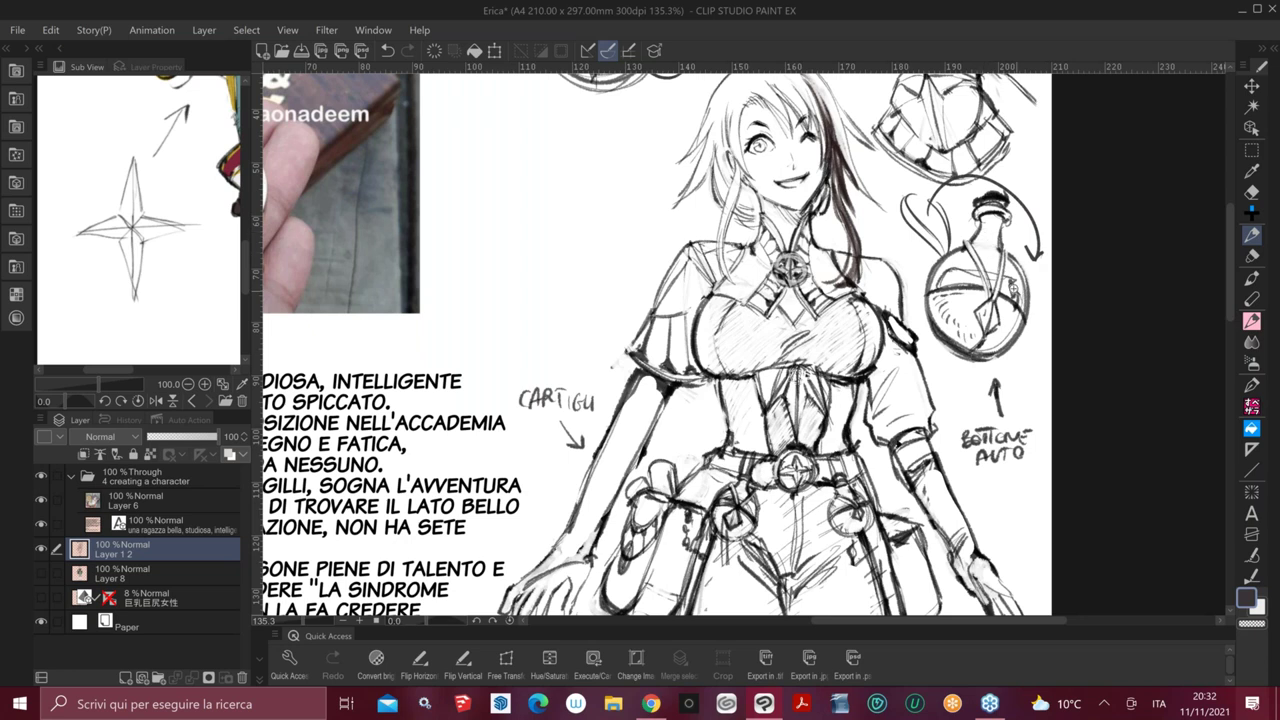
Change the drawing colour to a vivid magenta
{"action": "scroll", "coordinate": [1015, 292], "scroll_direction": "down", "scroll_amount": 3}
{"action": "scroll", "coordinate": [1011, 291], "scroll_direction": "down", "scroll_amount": 1}
{"action": "left_click_drag", "start_coordinate": [1029, 450], "coordinate": [980, 226]}
{"action": "mouse_move", "coordinate": [962, 432]}
{"action": "left_mouse_down"}
{"action": "mouse_move", "coordinate": [941, 223]}
{"action": "mouse_move", "coordinate": [899, 366]}
{"action": "left_mouse_up"}
{"action": "scroll", "coordinate": [941, 223], "scroll_direction": "down", "scroll_amount": 4}
{"action": "scroll", "coordinate": [920, 300], "scroll_direction": "down", "scroll_amount": 2}
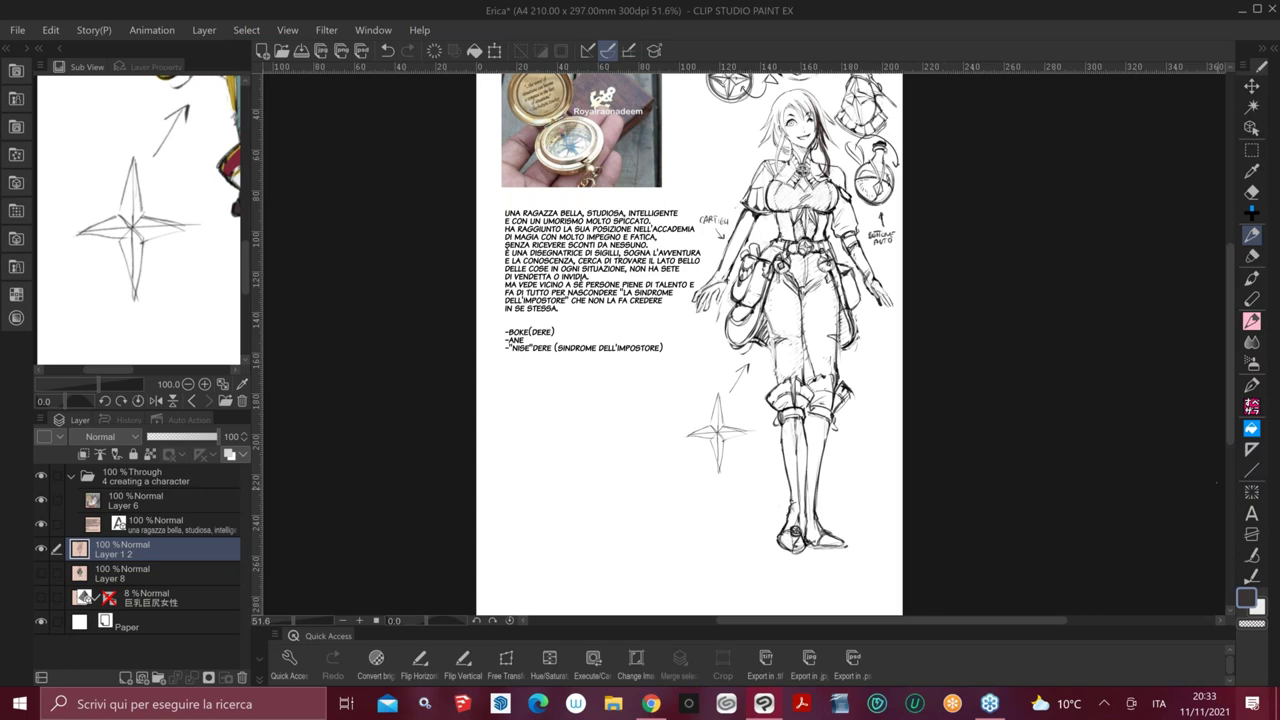
{"action": "left_click", "coordinate": [1247, 599]}
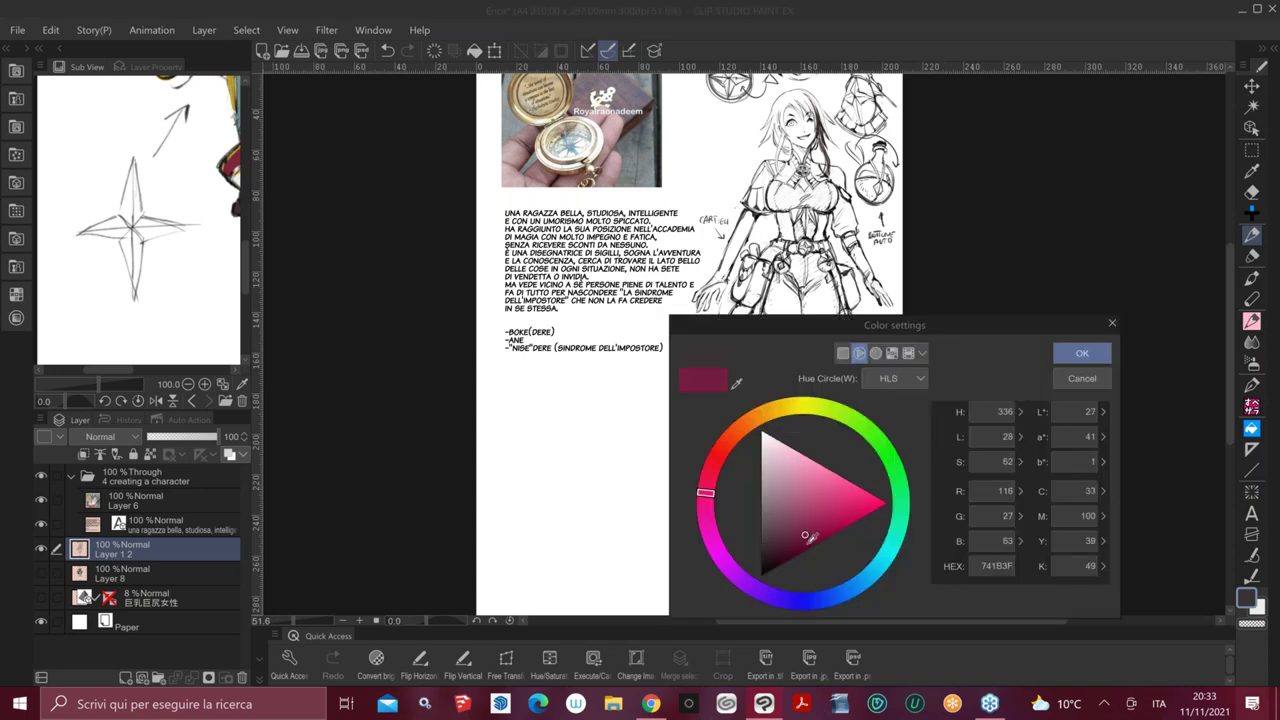
{"action": "mouse_move", "coordinate": [829, 572]}
{"action": "left_mouse_down"}
{"action": "mouse_move", "coordinate": [876, 546]}
{"action": "mouse_move", "coordinate": [840, 513]}
{"action": "left_mouse_up"}
{"action": "left_click", "coordinate": [1085, 353]}
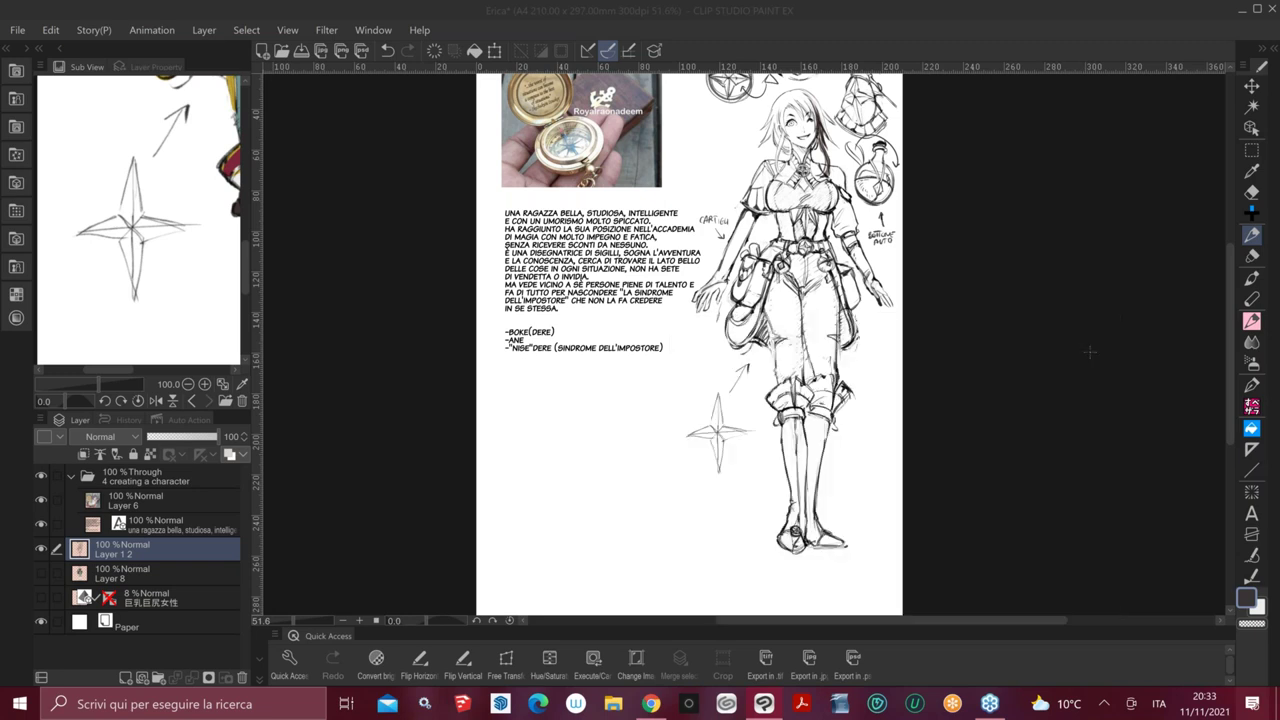
Try magenta accent strokes on Erica's hair strands and beside her open eye, and undo them
{"action": "scroll", "coordinate": [872, 208], "scroll_direction": "up", "scroll_amount": 2}
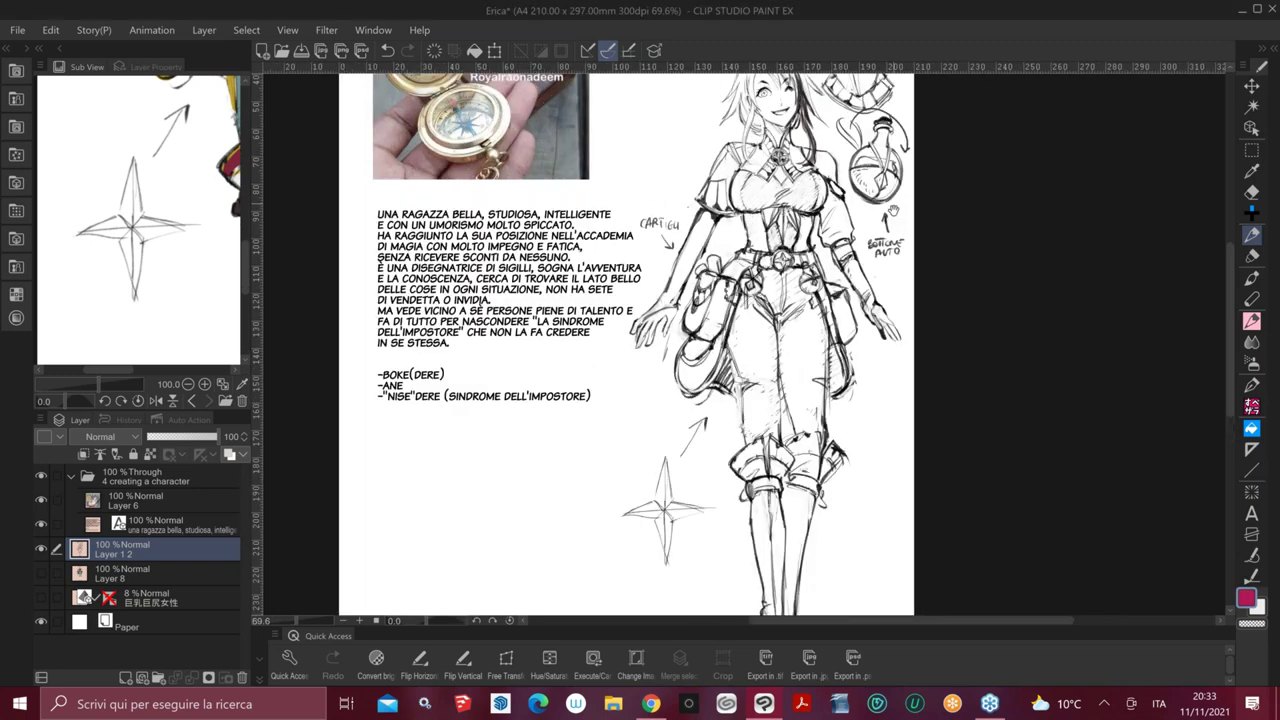
{"action": "left_click_drag", "start_coordinate": [893, 210], "coordinate": [884, 374]}
{"action": "scroll", "coordinate": [785, 272], "scroll_direction": "up", "scroll_amount": 2}
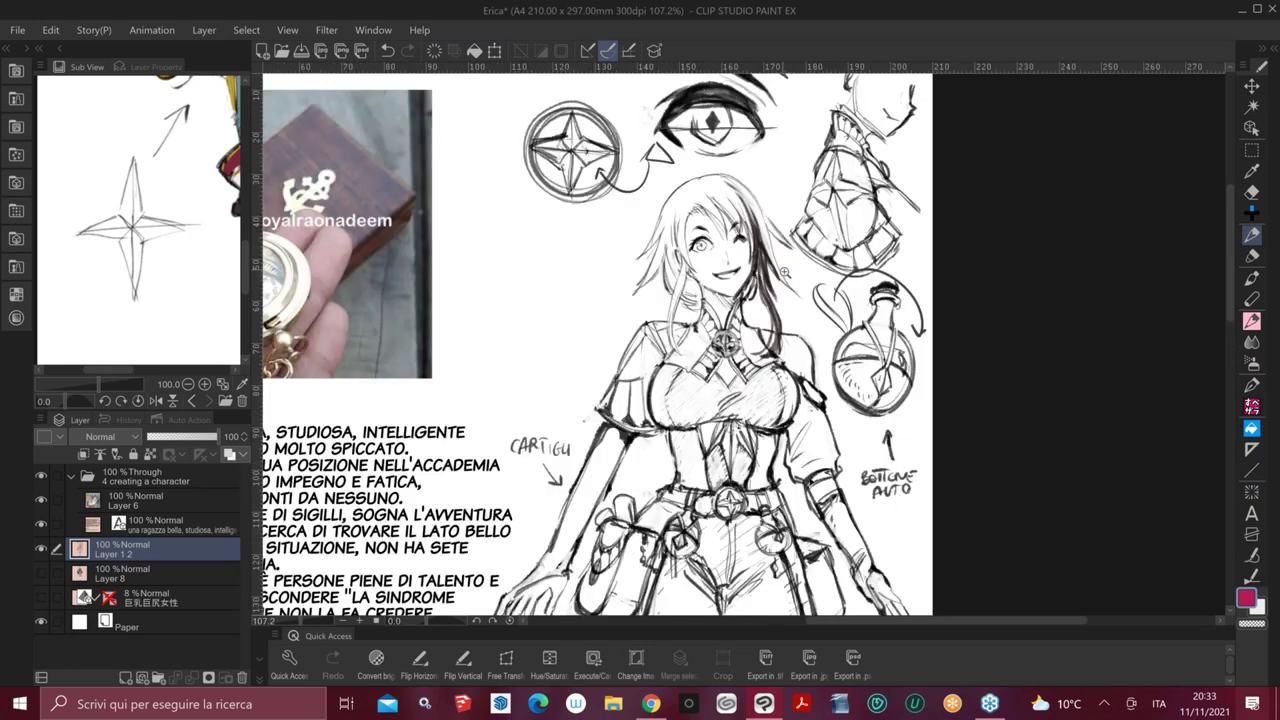
{"action": "scroll", "coordinate": [785, 272], "scroll_direction": "up", "scroll_amount": 1}
{"action": "mouse_move", "coordinate": [630, 214]}
{"action": "left_mouse_down"}
{"action": "mouse_move", "coordinate": [614, 284]}
{"action": "mouse_move", "coordinate": [646, 366]}
{"action": "left_mouse_up"}
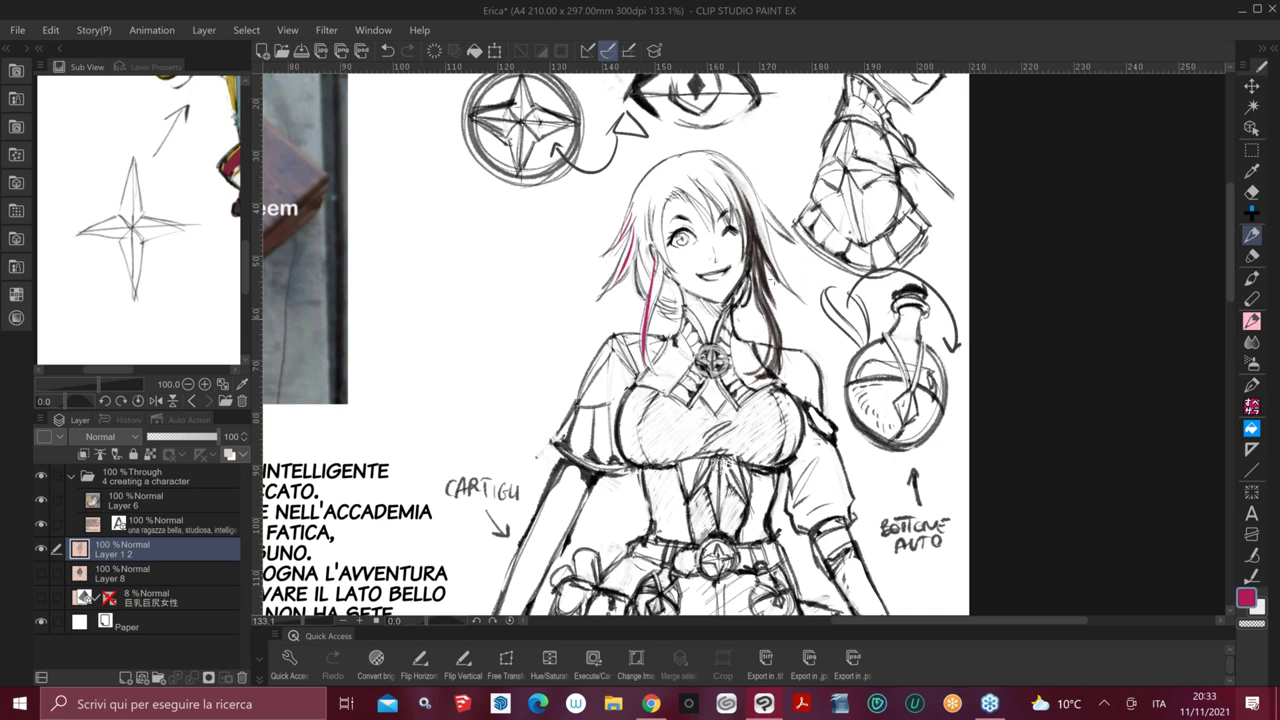
{"action": "scroll", "coordinate": [716, 190], "scroll_direction": "up", "scroll_amount": 1}
{"action": "mouse_move", "coordinate": [762, 128]}
{"action": "left_mouse_down"}
{"action": "mouse_move", "coordinate": [805, 326]}
{"action": "mouse_move", "coordinate": [811, 268]}
{"action": "left_mouse_up"}
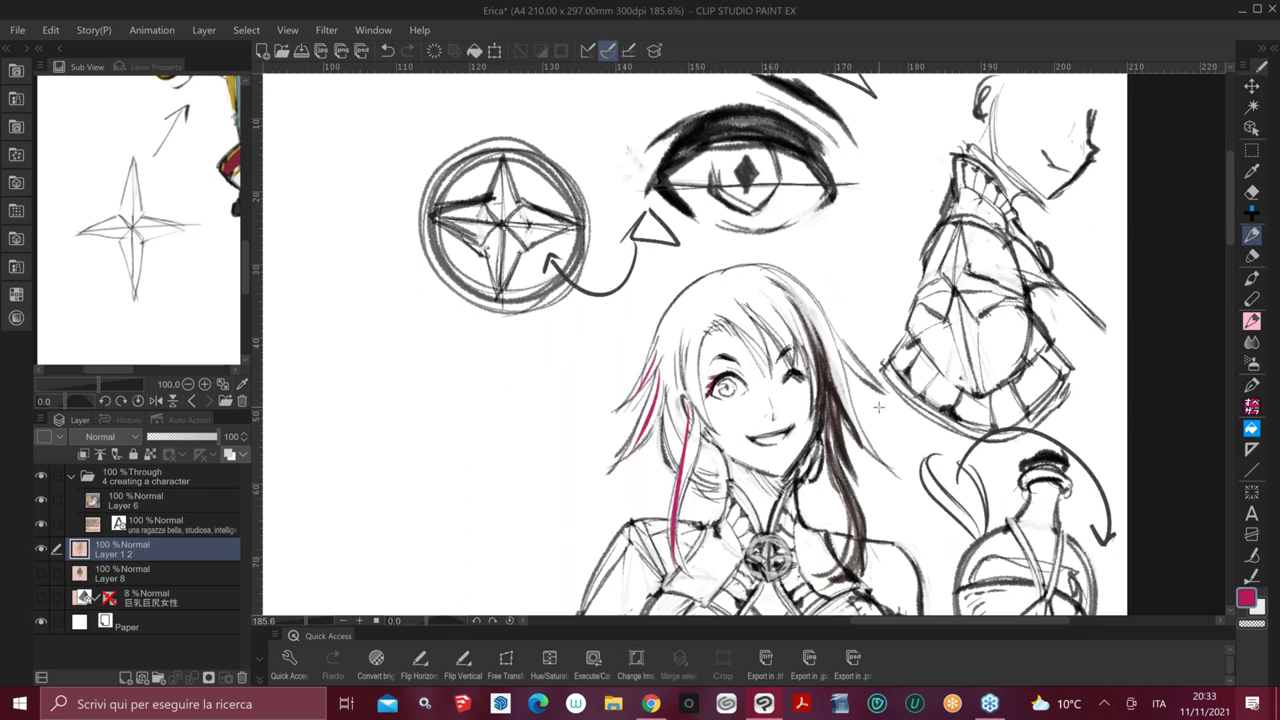
{"action": "key", "text": "ctrl+z"}
{"action": "key", "text": "ctrl+z"}
{"action": "key", "text": "ctrl+z"}
{"action": "key", "text": "ctrl+z"}
{"action": "key", "text": "ctrl+z"}
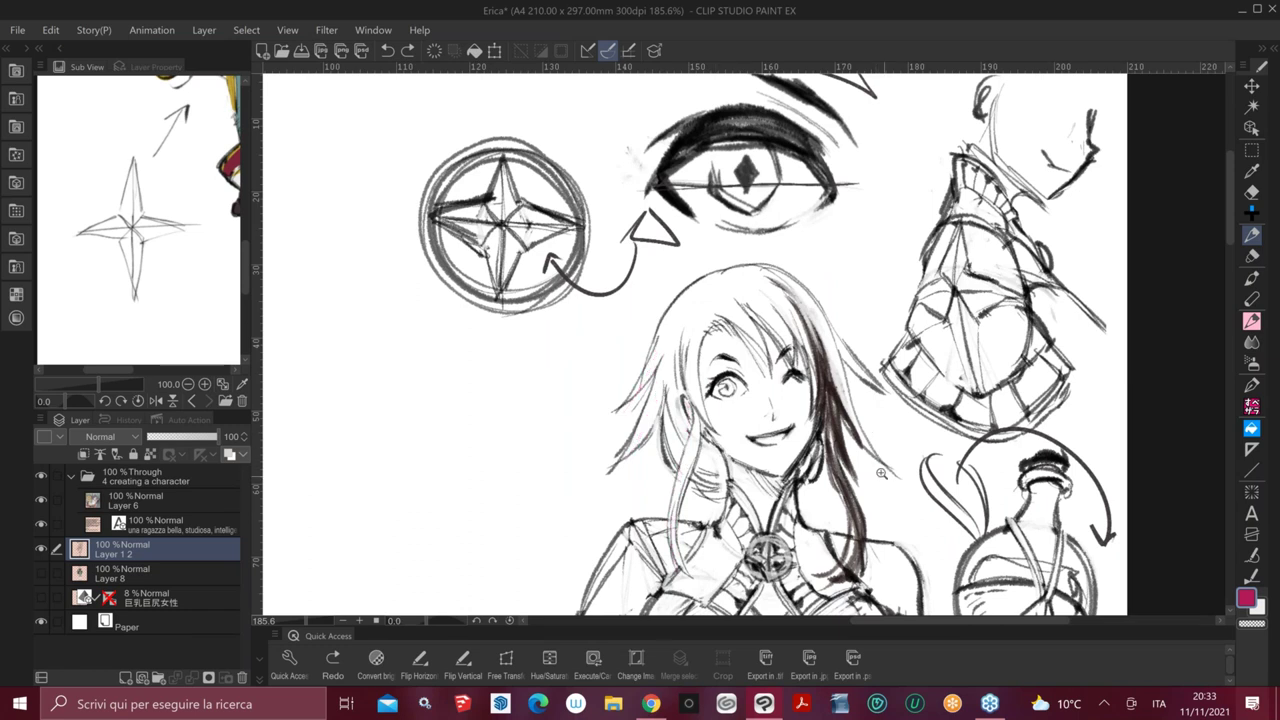
Try a magenta loop around the collar, shoulder and puffed sleeve, and undo it
{"action": "left_click_drag", "start_coordinate": [881, 473], "coordinate": [840, 474]}
{"action": "left_click_drag", "start_coordinate": [893, 557], "coordinate": [868, 347]}
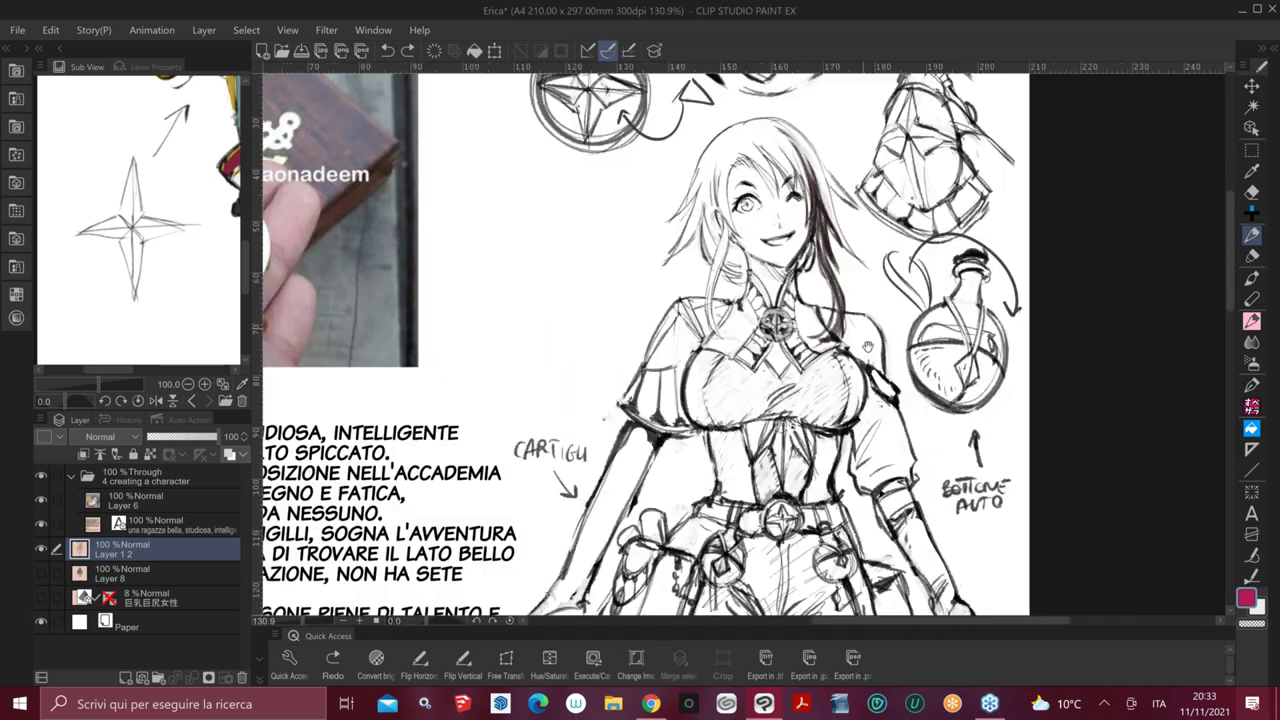
{"action": "scroll", "coordinate": [868, 347], "scroll_direction": "down", "scroll_amount": 1}
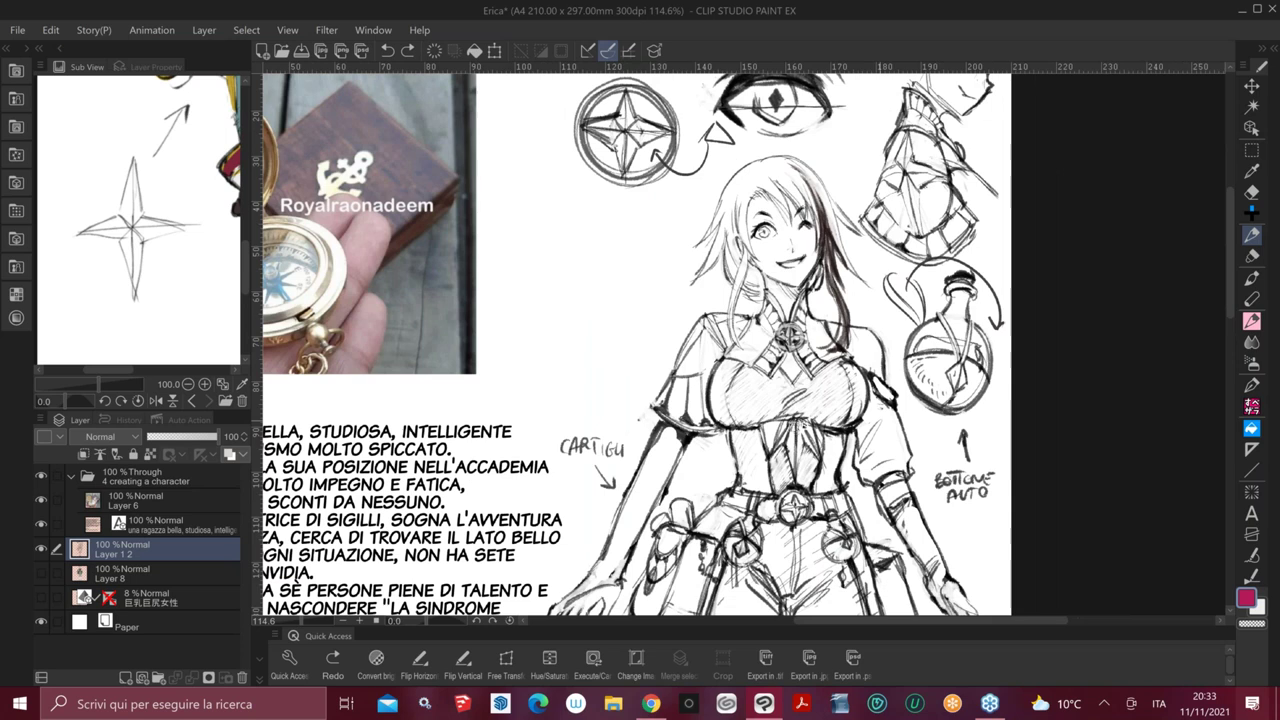
{"action": "mouse_move", "coordinate": [888, 362]}
{"action": "left_mouse_down"}
{"action": "mouse_move", "coordinate": [655, 432]}
{"action": "mouse_move", "coordinate": [796, 292]}
{"action": "mouse_move", "coordinate": [845, 290]}
{"action": "mouse_move", "coordinate": [874, 322]}
{"action": "left_mouse_up"}
{"action": "left_click_drag", "start_coordinate": [744, 304], "coordinate": [823, 303]}
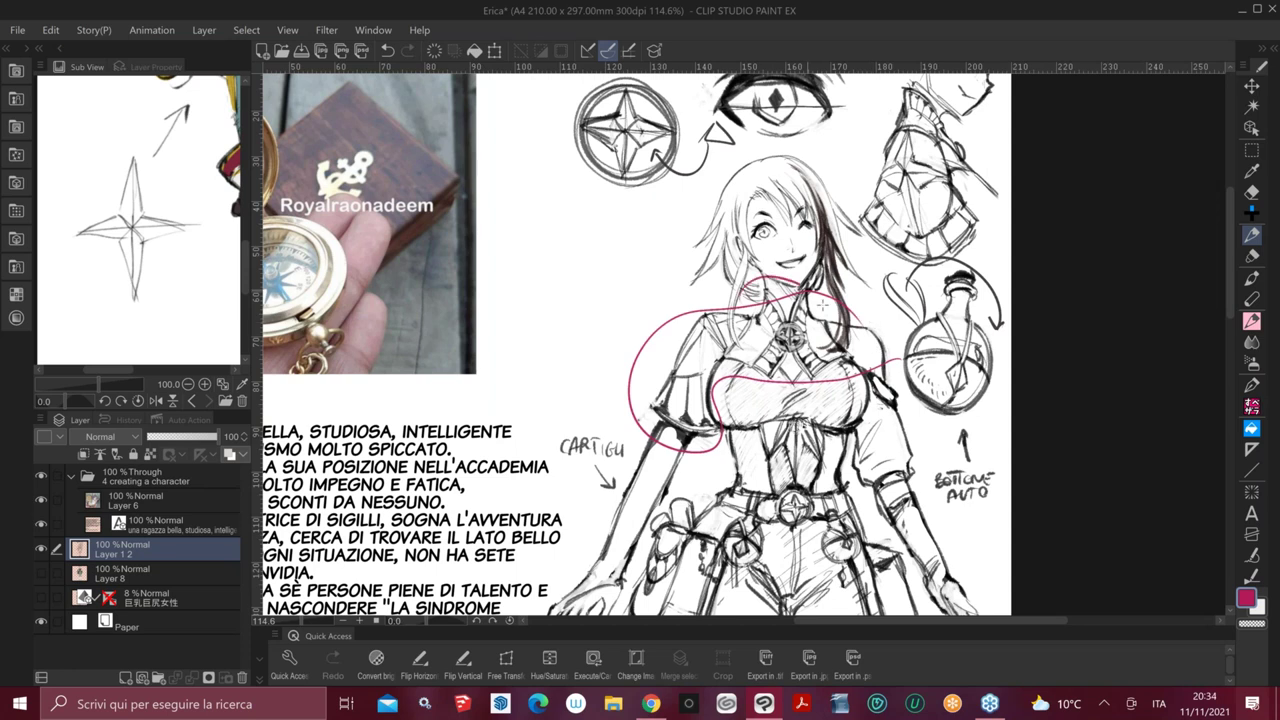
{"action": "key", "text": "ctrl+z"}
{"action": "left_click_drag", "start_coordinate": [803, 425], "coordinate": [747, 295]}
{"action": "scroll", "coordinate": [747, 296], "scroll_direction": "down", "scroll_amount": 1}
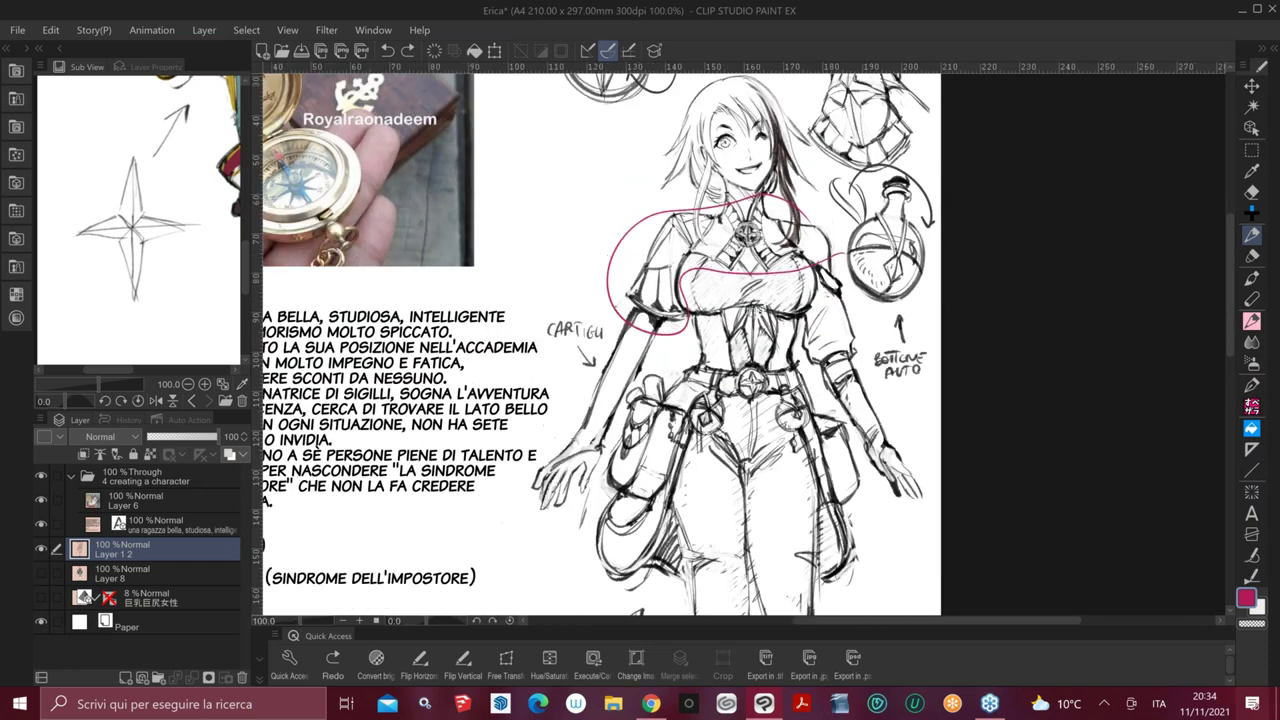
{"action": "left_click_drag", "start_coordinate": [760, 311], "coordinate": [738, 305]}
{"action": "left_click_drag", "start_coordinate": [665, 332], "coordinate": [651, 326]}
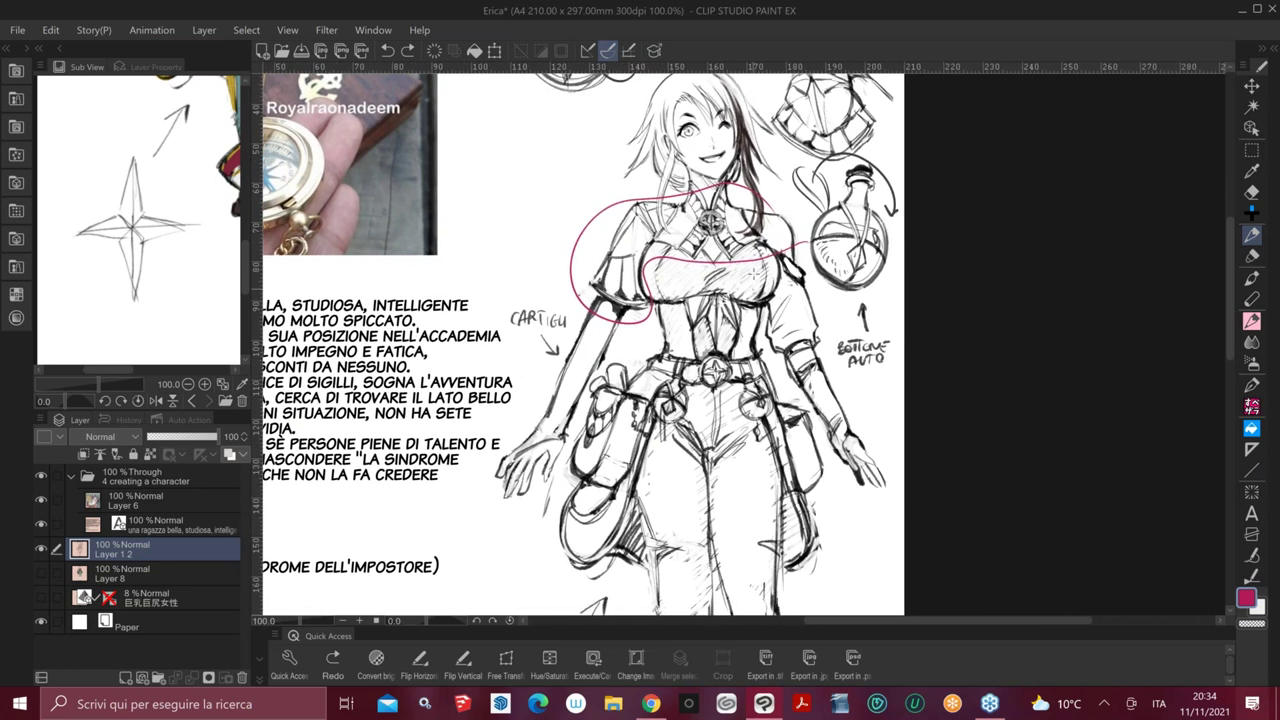
{"action": "key", "text": "ctrl+z"}
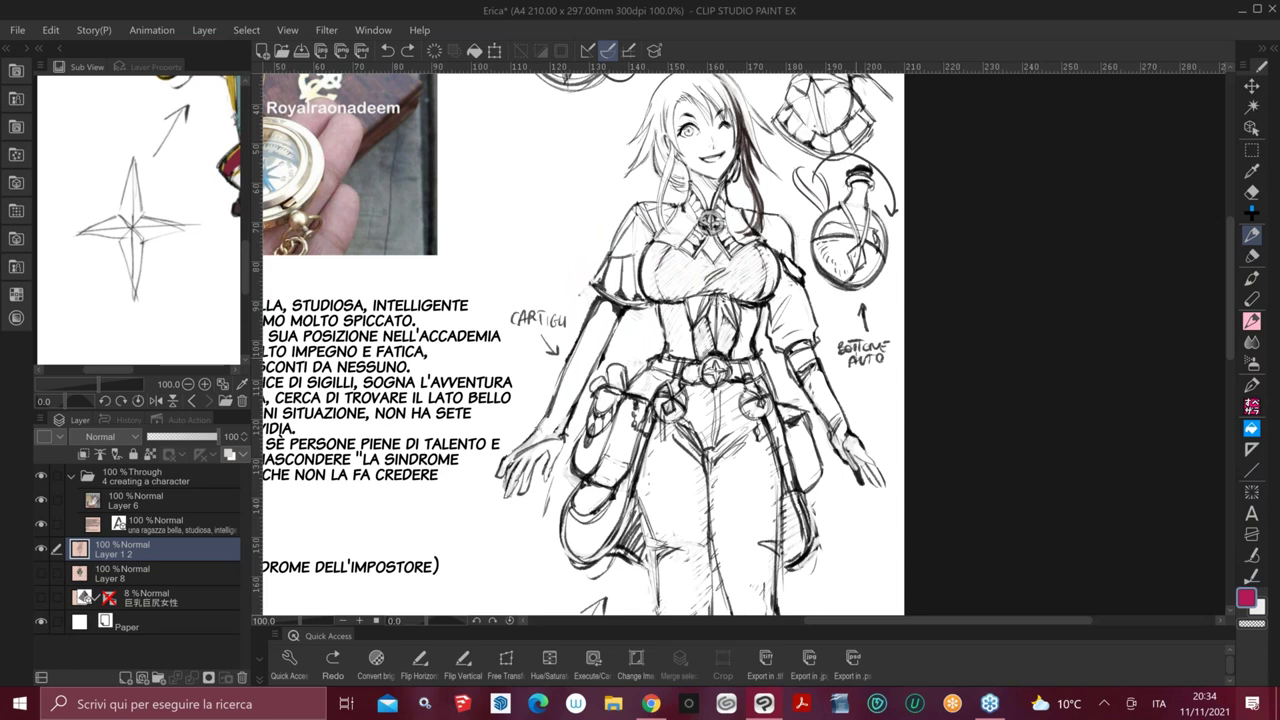
Outline the belt and both side bags with one magenta loop arching over the waist and down both thighs
{"action": "left_click_drag", "start_coordinate": [689, 253], "coordinate": [714, 165]}
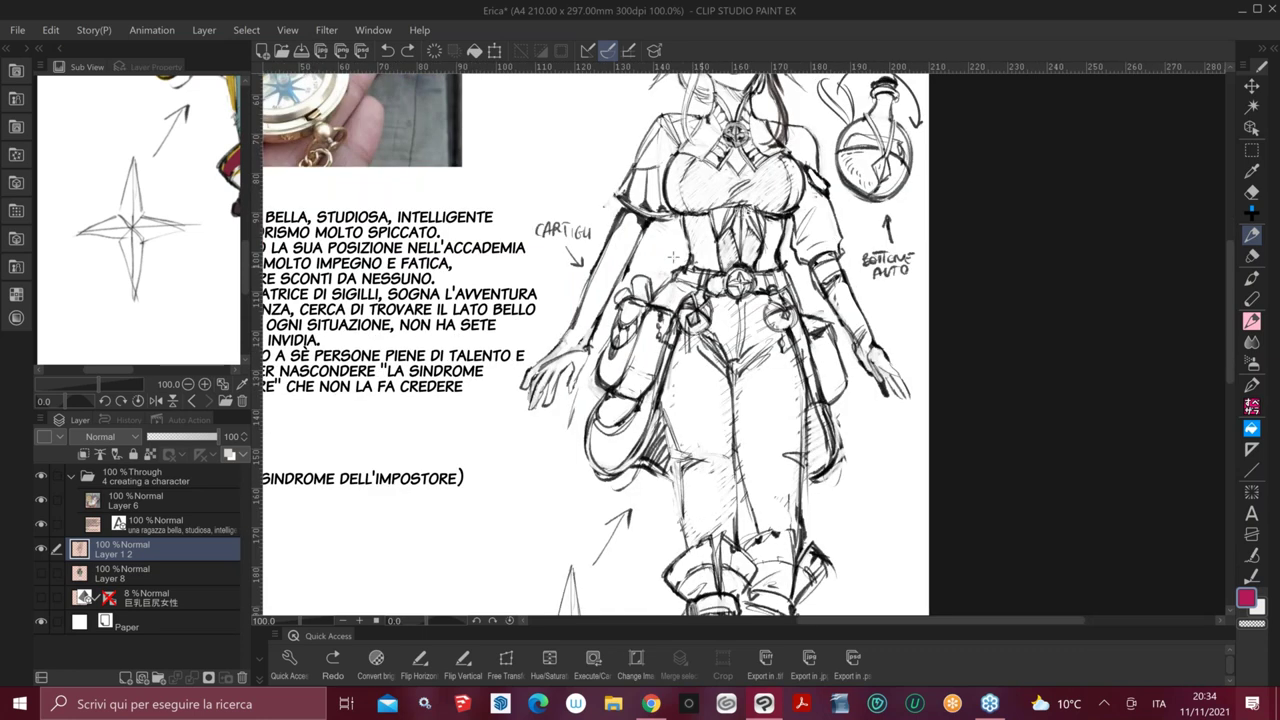
{"action": "left_click_drag", "start_coordinate": [668, 225], "coordinate": [686, 253]}
{"action": "key", "text": "ctrl+z"}
{"action": "key", "text": "ctrl+z"}
{"action": "left_click_drag", "start_coordinate": [800, 276], "coordinate": [840, 362]}
{"action": "mouse_move", "coordinate": [860, 432]}
{"action": "left_mouse_down"}
{"action": "mouse_move", "coordinate": [690, 450]}
{"action": "mouse_move", "coordinate": [570, 345]}
{"action": "mouse_move", "coordinate": [805, 250]}
{"action": "mouse_move", "coordinate": [833, 356]}
{"action": "left_mouse_up"}
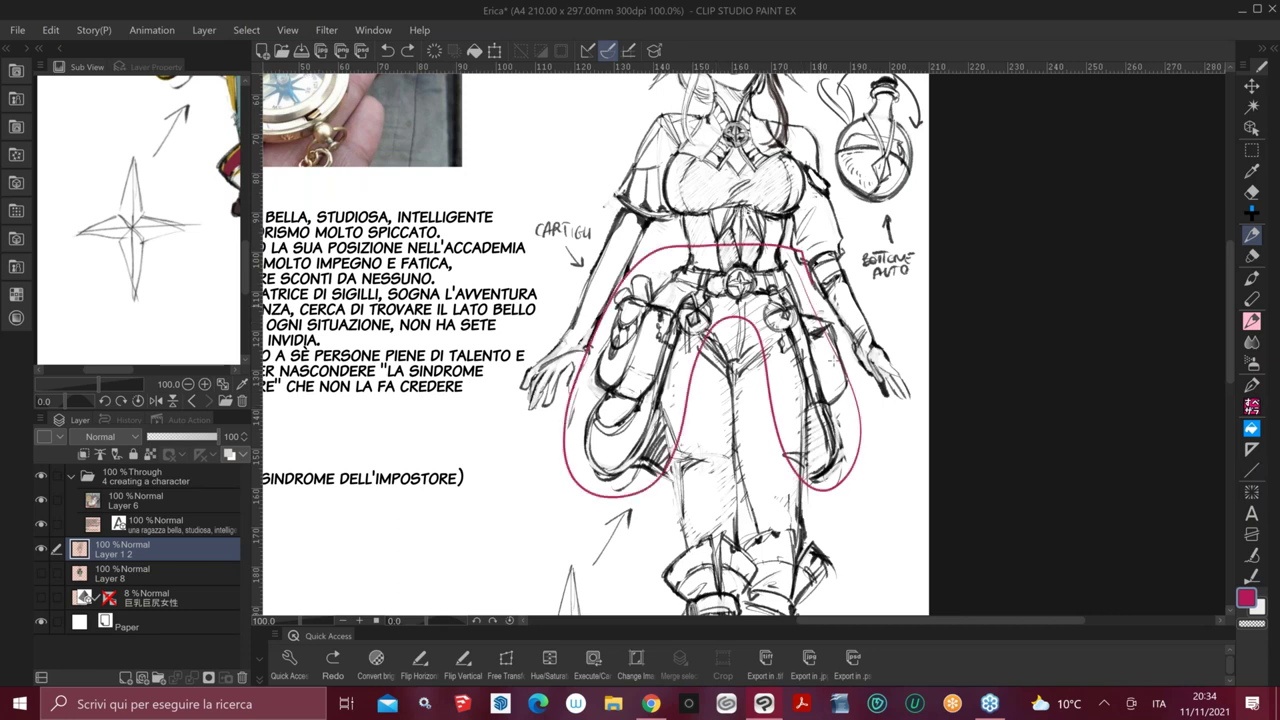
{"action": "left_click_drag", "start_coordinate": [812, 286], "coordinate": [850, 478]}
Circle the collar and puffed-sleeve area and the ruffled knee cuffs with magenta loops
{"action": "mouse_move", "coordinate": [655, 225]}
{"action": "left_mouse_down"}
{"action": "mouse_move", "coordinate": [736, 80]}
{"action": "mouse_move", "coordinate": [782, 172]}
{"action": "mouse_move", "coordinate": [680, 205]}
{"action": "mouse_move", "coordinate": [655, 200]}
{"action": "left_mouse_up"}
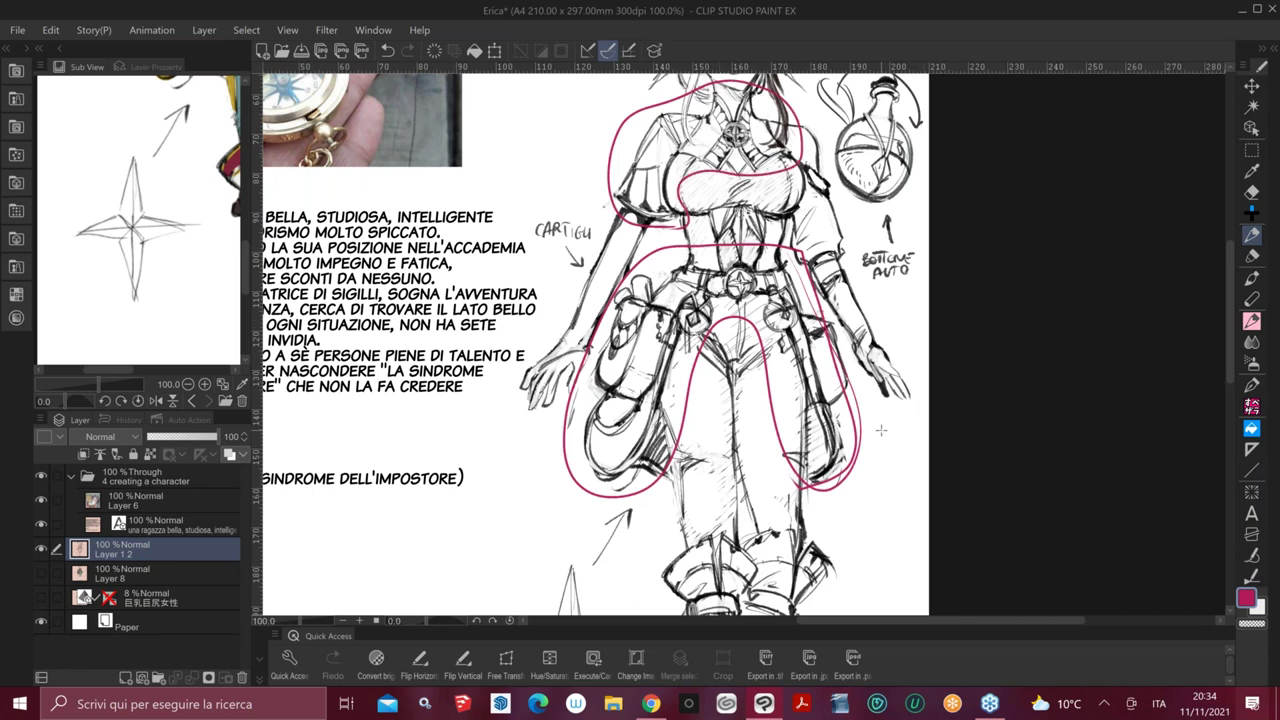
{"action": "scroll", "coordinate": [881, 430], "scroll_direction": "down", "scroll_amount": 1}
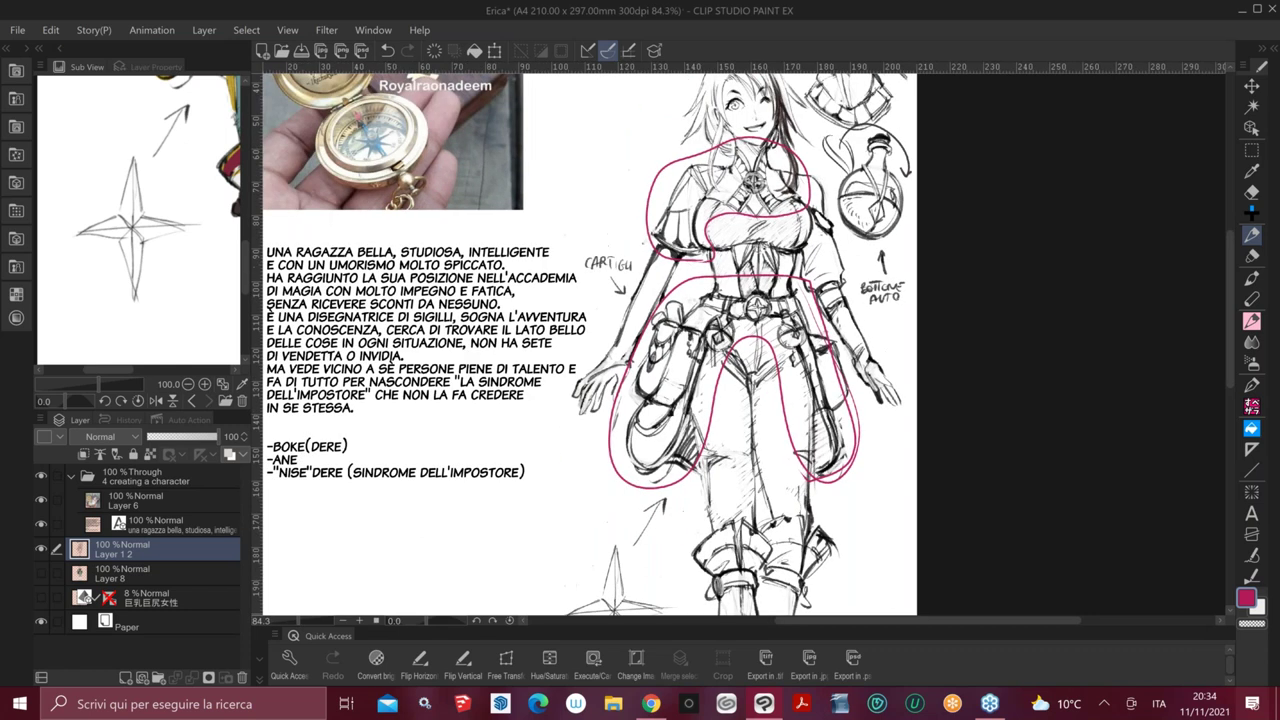
{"action": "scroll", "coordinate": [645, 340], "scroll_direction": "down", "scroll_amount": 1}
{"action": "left_click_drag", "start_coordinate": [760, 316], "coordinate": [713, 246]}
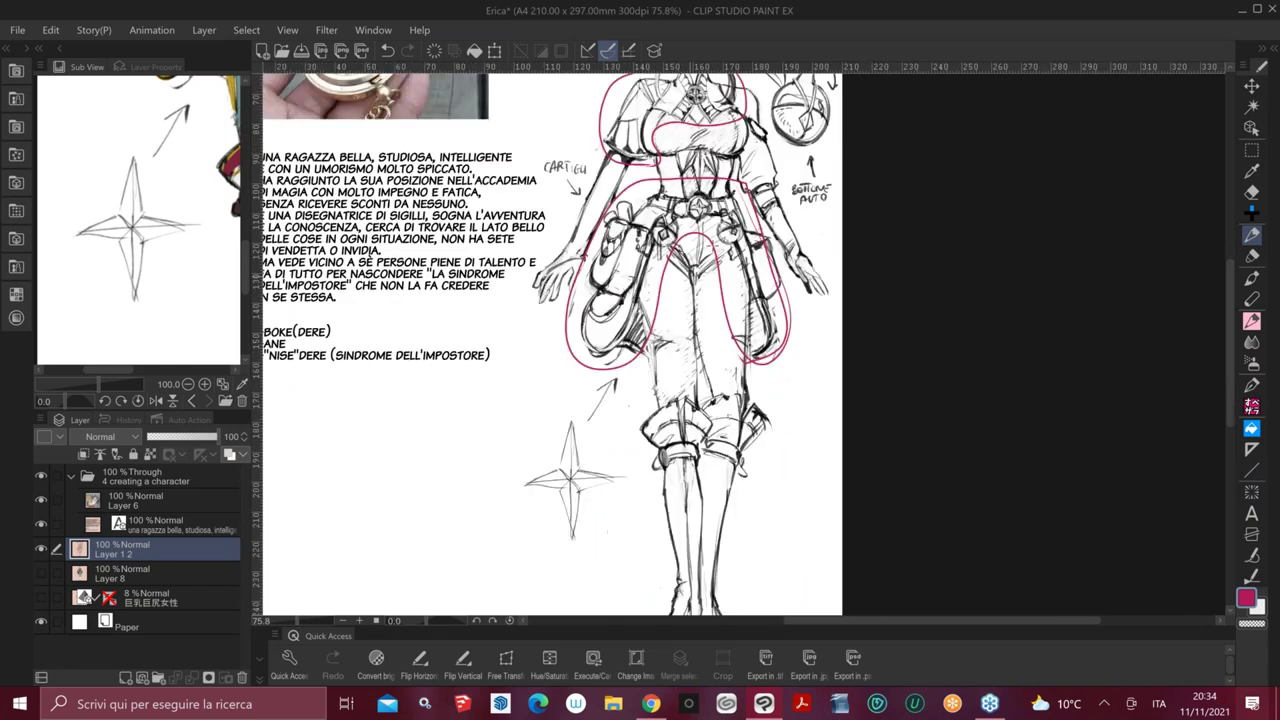
{"action": "mouse_move", "coordinate": [748, 466]}
{"action": "left_mouse_down"}
{"action": "mouse_move", "coordinate": [647, 392]}
{"action": "mouse_move", "coordinate": [714, 471]}
{"action": "left_mouse_up"}
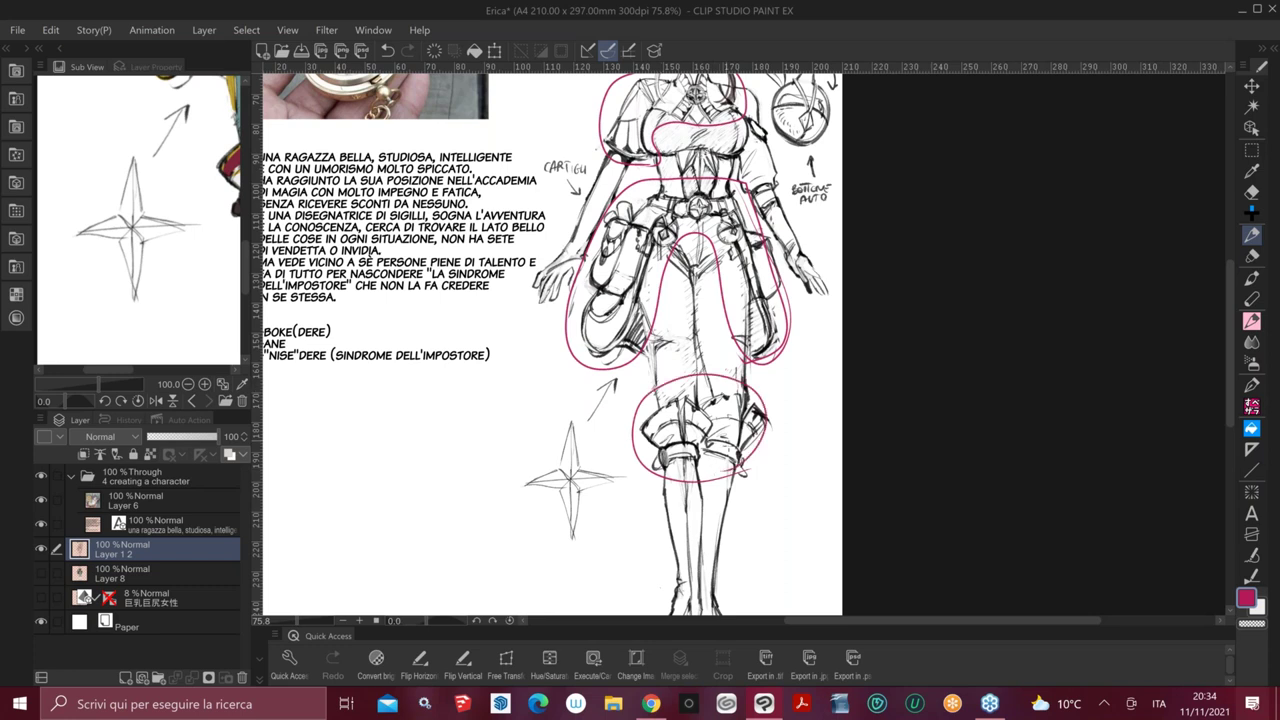
Try a magenta stroke around Erica's lower legs and boots, and undo it
{"action": "left_click_drag", "start_coordinate": [800, 493], "coordinate": [808, 394]}
{"action": "left_click_drag", "start_coordinate": [790, 566], "coordinate": [704, 374]}
{"action": "key", "text": "ctrl+z"}
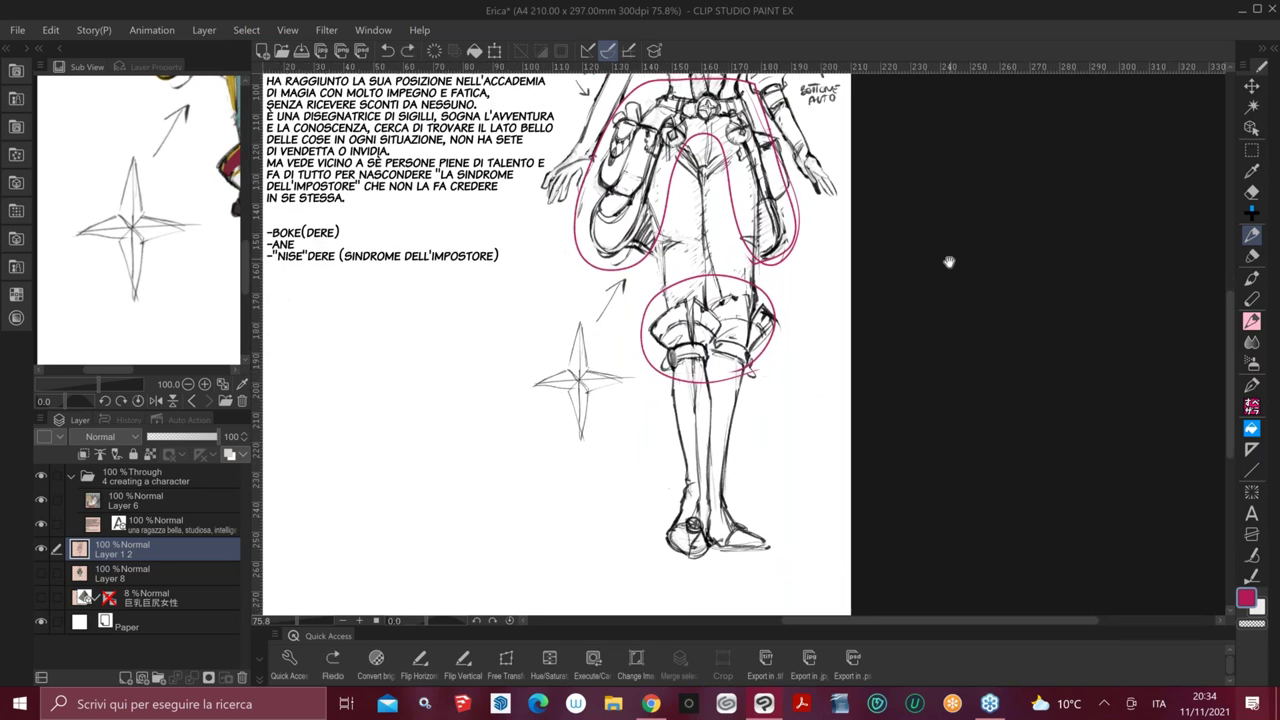
Examine the circled outfit areas, the compass emblem and eye studies, and the sleeve and flask details around Erica
{"action": "left_click_drag", "start_coordinate": [949, 262], "coordinate": [941, 439]}
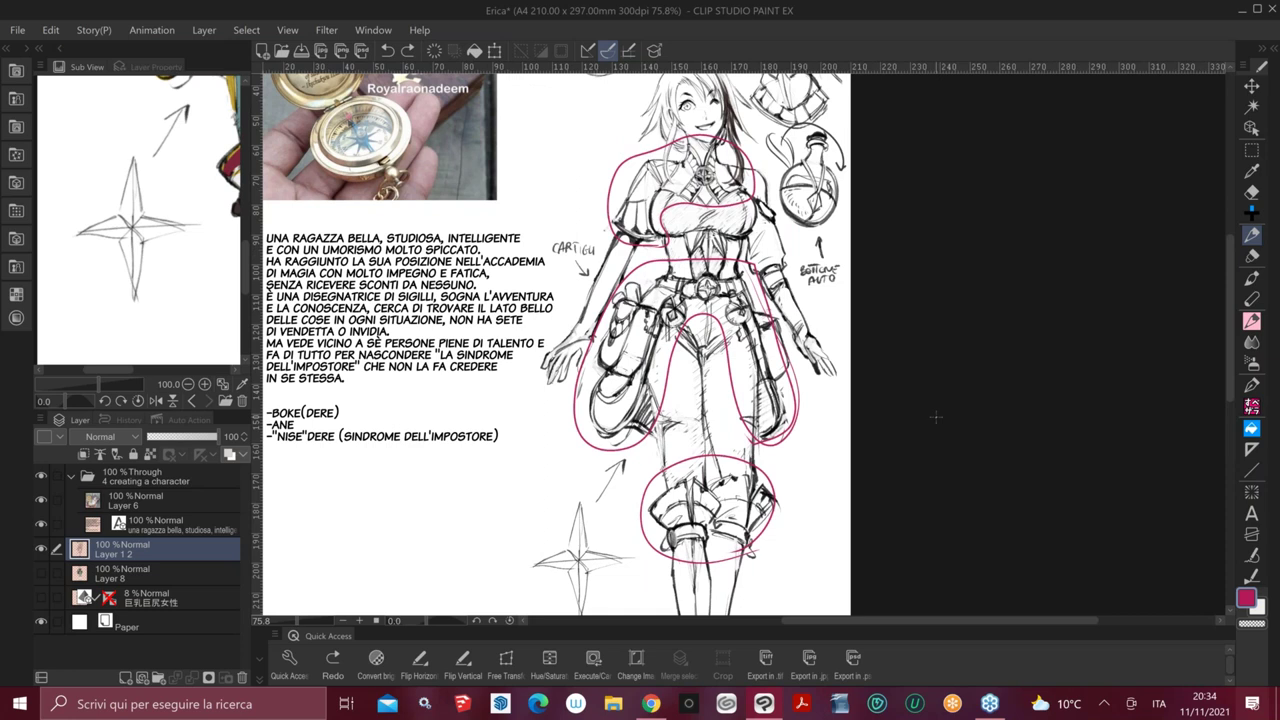
{"action": "left_click_drag", "start_coordinate": [809, 208], "coordinate": [863, 438]}
{"action": "scroll", "coordinate": [838, 300], "scroll_direction": "up", "scroll_amount": 1}
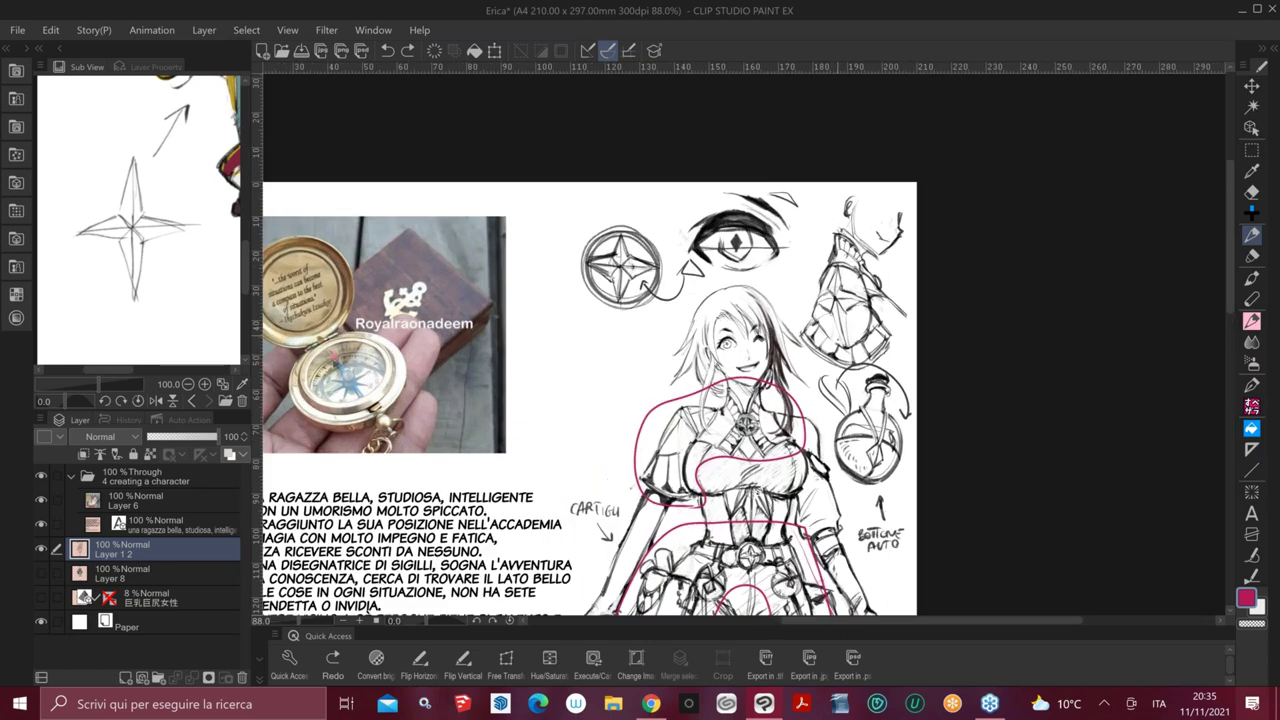
{"action": "left_click_drag", "start_coordinate": [873, 530], "coordinate": [847, 311]}
{"action": "left_click_drag", "start_coordinate": [874, 375], "coordinate": [878, 325]}
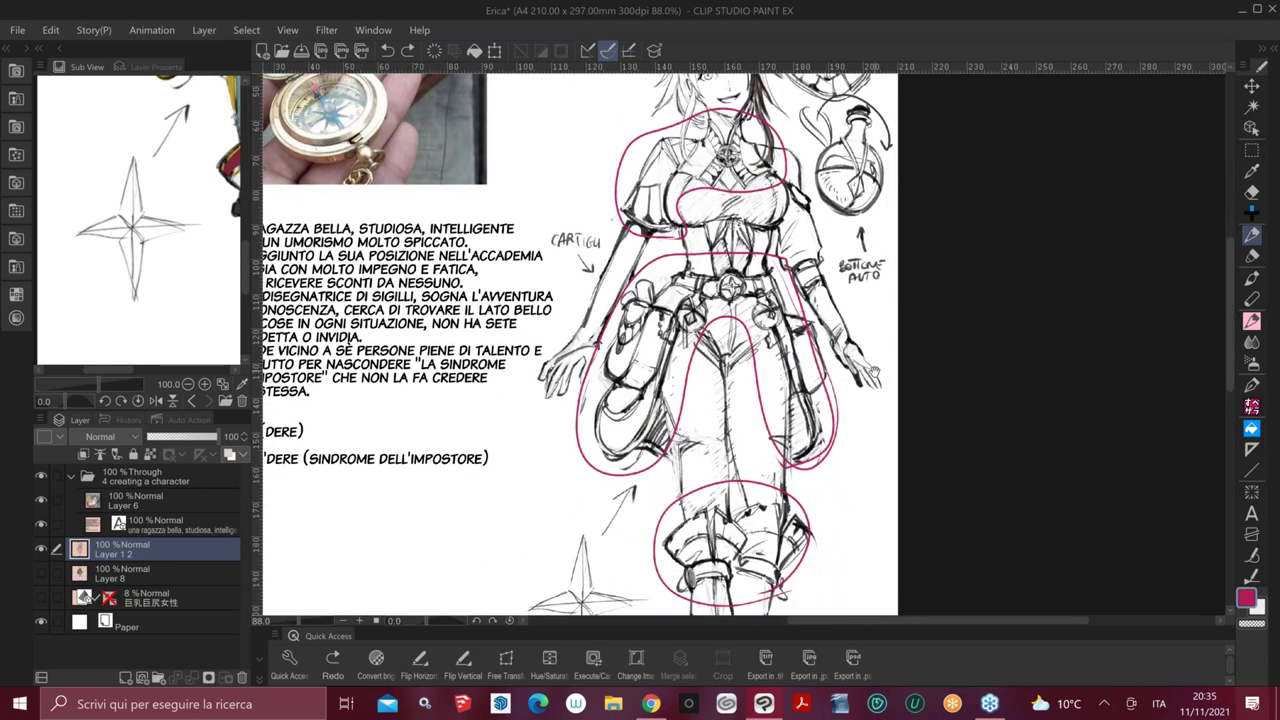
{"action": "left_click_drag", "start_coordinate": [872, 372], "coordinate": [880, 465]}
{"action": "left_click_drag", "start_coordinate": [846, 205], "coordinate": [857, 205]}
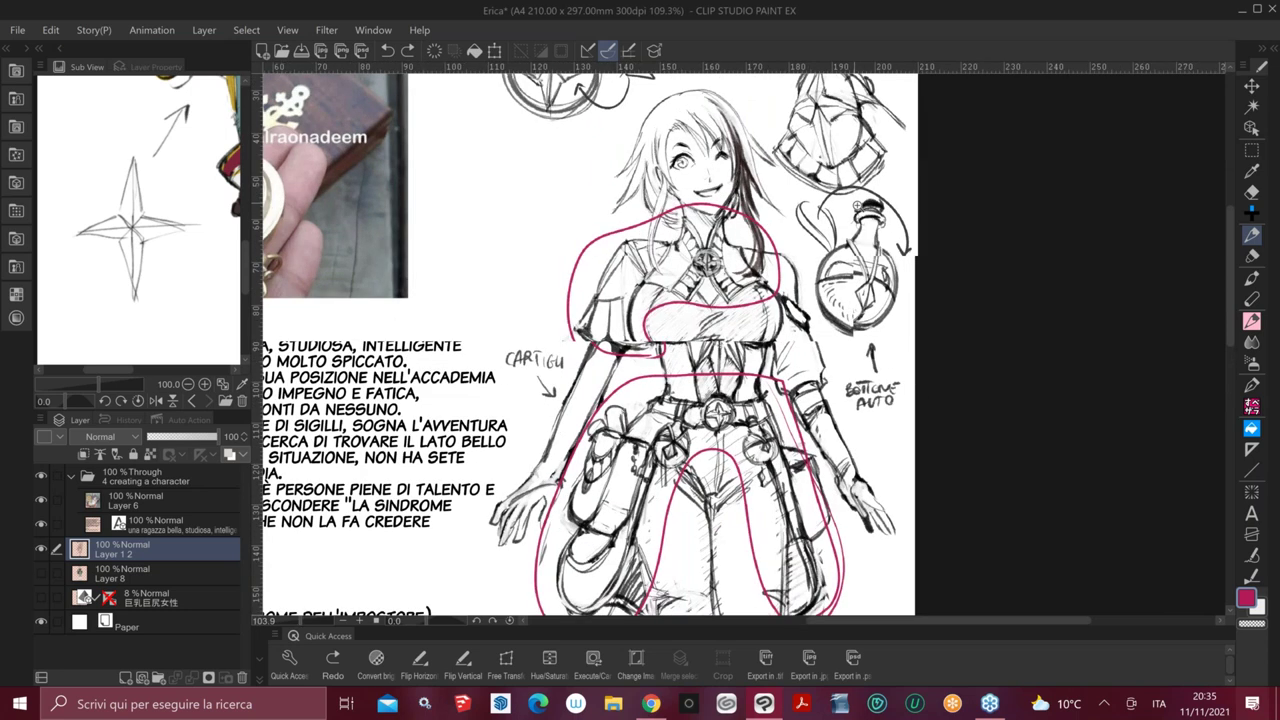
{"action": "scroll", "coordinate": [766, 400], "scroll_direction": "up", "scroll_amount": 2}
{"action": "scroll", "coordinate": [890, 410], "scroll_direction": "up", "scroll_amount": 2}
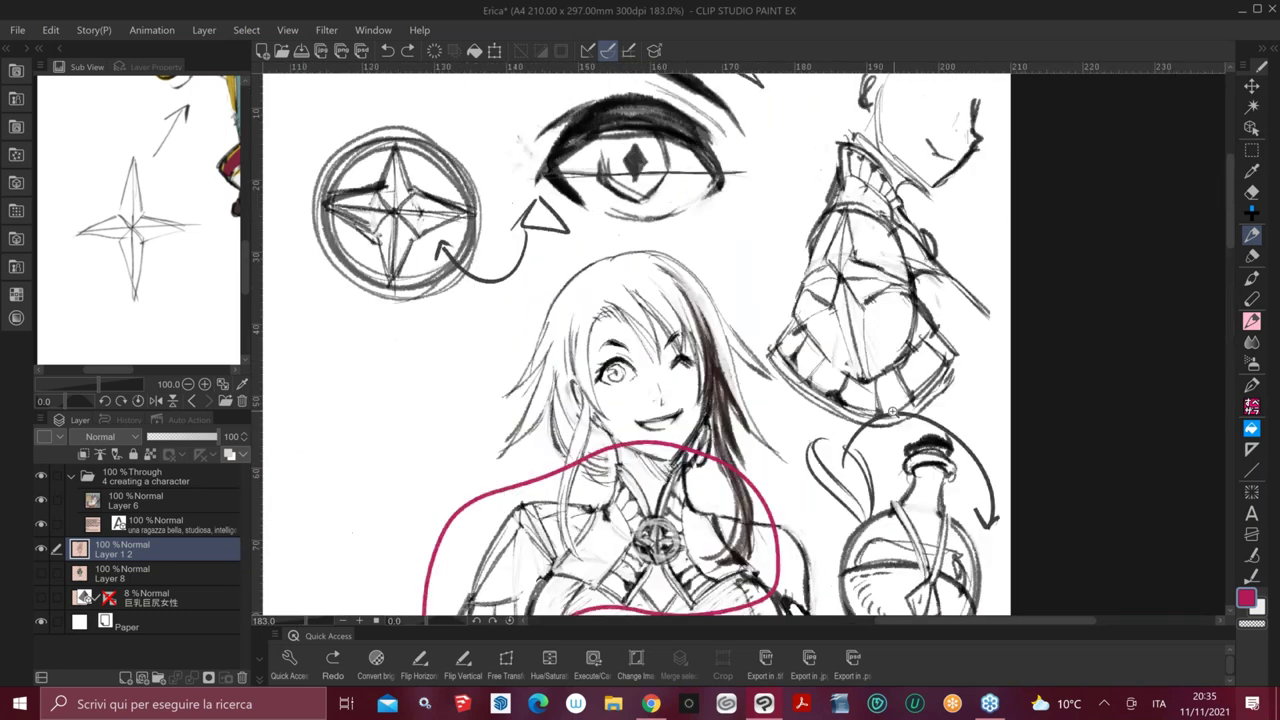
{"action": "left_click_drag", "start_coordinate": [890, 410], "coordinate": [918, 332]}
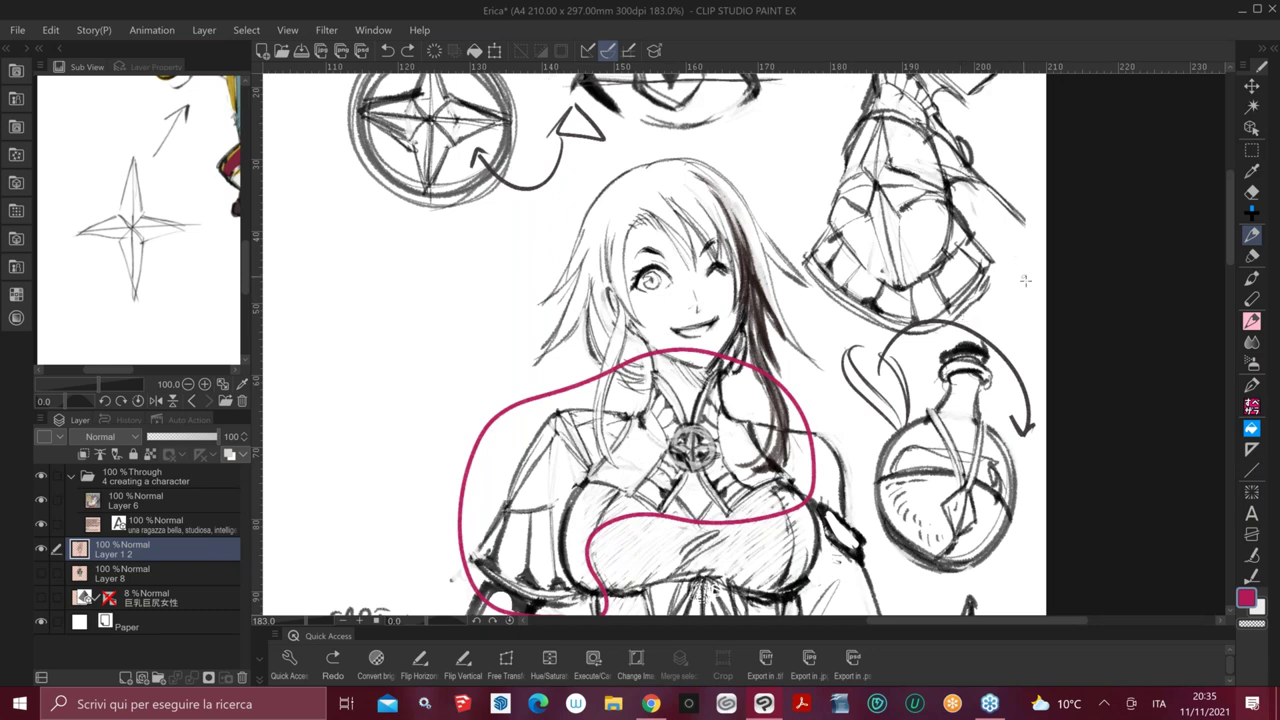
{"action": "left_click_drag", "start_coordinate": [1032, 290], "coordinate": [1025, 350]}
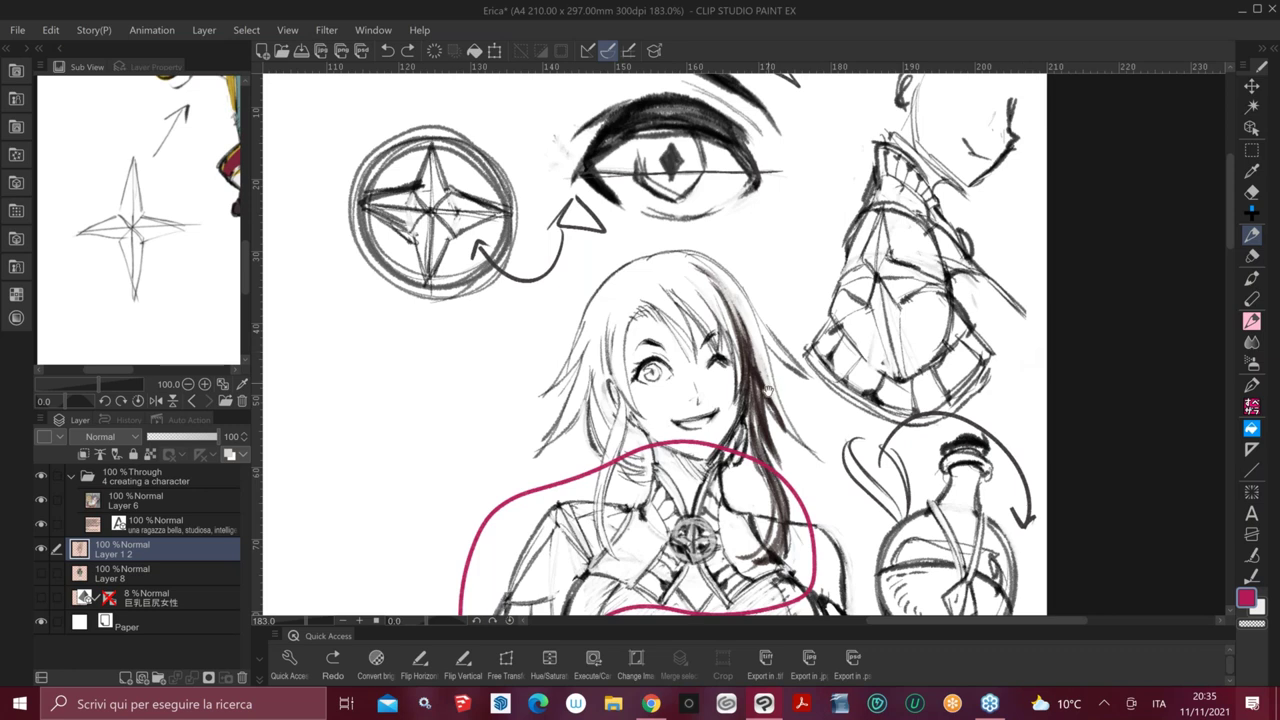
Try magenta strokes along the fringe and side hair strands framing Erica's face, and undo them
{"action": "left_click_drag", "start_coordinate": [634, 302], "coordinate": [642, 424]}
{"action": "mouse_move", "coordinate": [660, 302]}
{"action": "left_mouse_down"}
{"action": "mouse_move", "coordinate": [715, 415]}
{"action": "mouse_move", "coordinate": [793, 404]}
{"action": "left_mouse_up"}
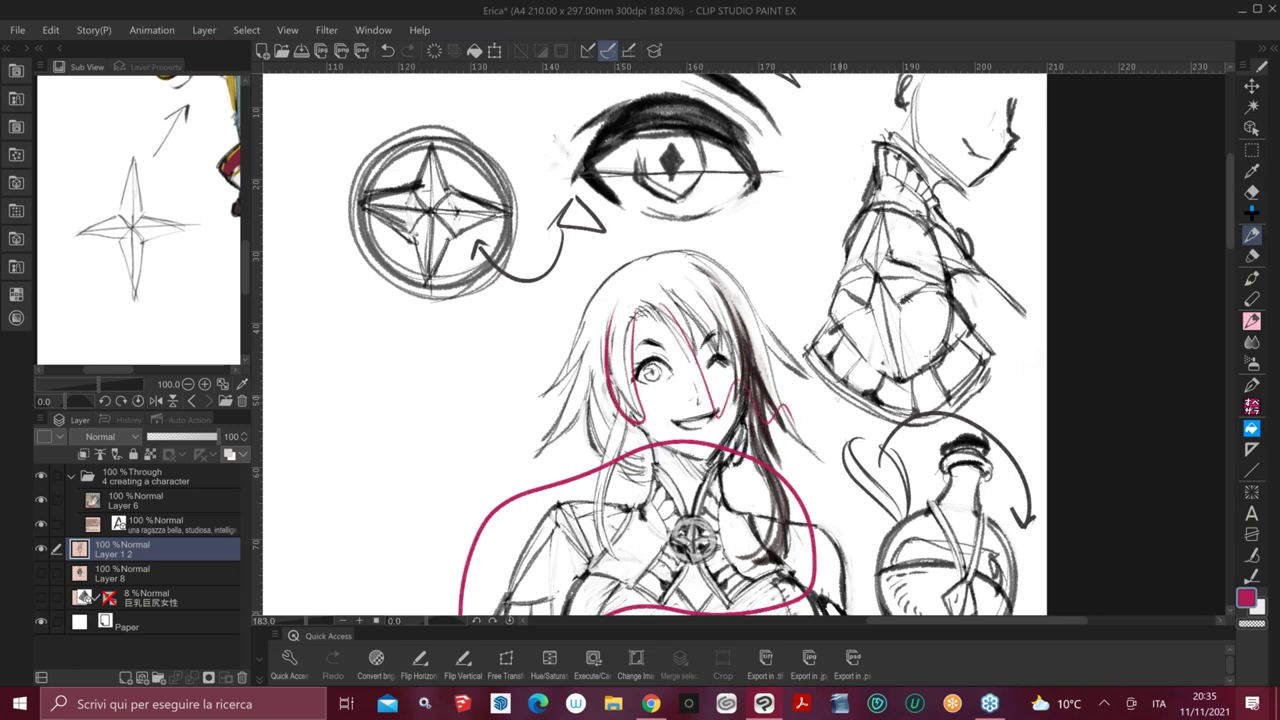
{"action": "key", "text": "ctrl+z"}
{"action": "key", "text": "ctrl+z"}
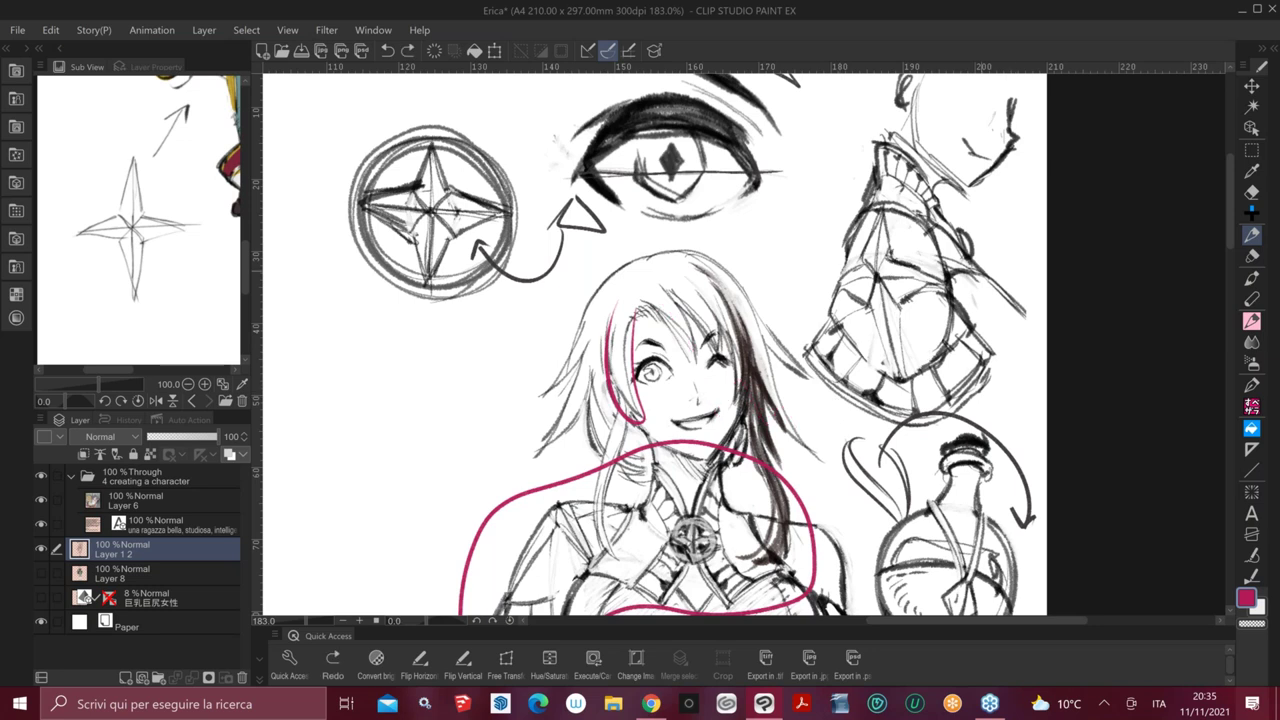
Sketch magenta fringe strokes, a triangular eye and a mouth on the side-view head above the sleeve detail
{"action": "left_click_drag", "start_coordinate": [1010, 102], "coordinate": [937, 307]}
{"action": "left_click_drag", "start_coordinate": [882, 247], "coordinate": [856, 302]}
{"action": "mouse_move", "coordinate": [904, 246]}
{"action": "left_mouse_down"}
{"action": "mouse_move", "coordinate": [870, 286]}
{"action": "mouse_move", "coordinate": [926, 281]}
{"action": "mouse_move", "coordinate": [915, 308]}
{"action": "left_mouse_up"}
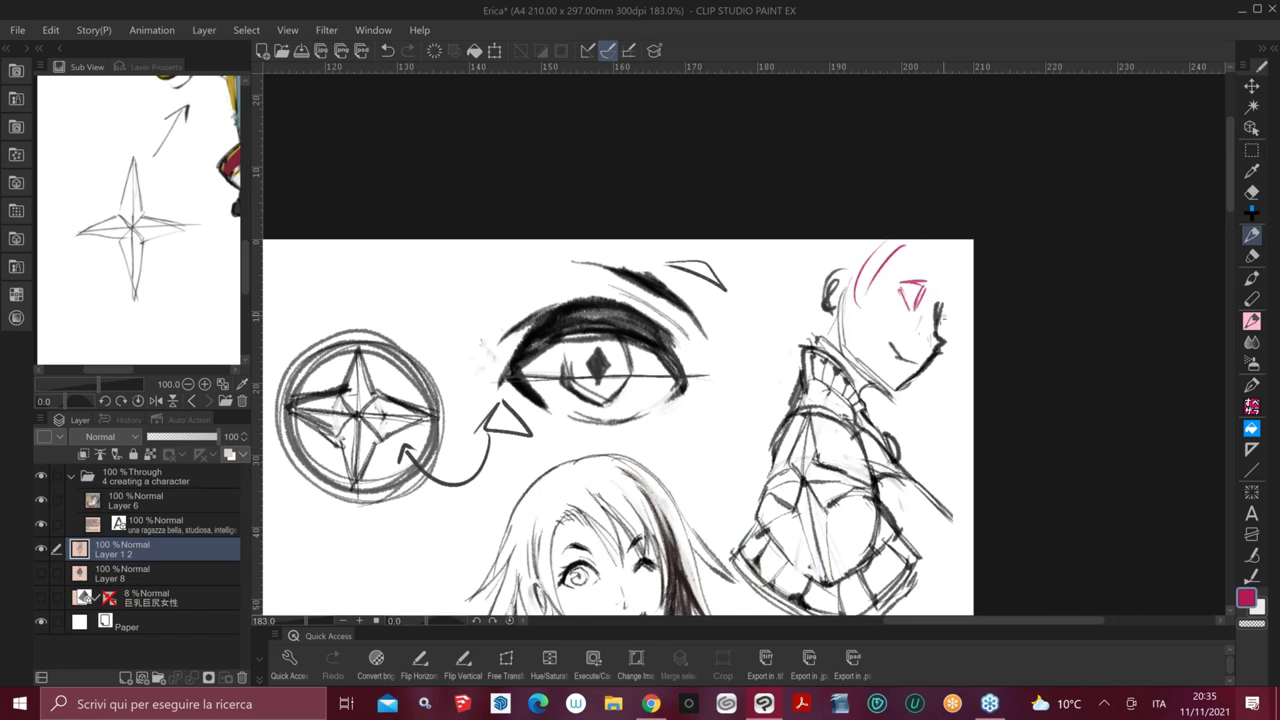
{"action": "mouse_move", "coordinate": [933, 245]}
{"action": "left_mouse_down"}
{"action": "mouse_move", "coordinate": [887, 271]}
{"action": "mouse_move", "coordinate": [942, 284]}
{"action": "left_mouse_up"}
{"action": "left_click_drag", "start_coordinate": [890, 343], "coordinate": [920, 370]}
Sketch a magenta head in profile beside Erica, with long hair strands falling over the face
{"action": "left_click_drag", "start_coordinate": [939, 459], "coordinate": [1054, 273]}
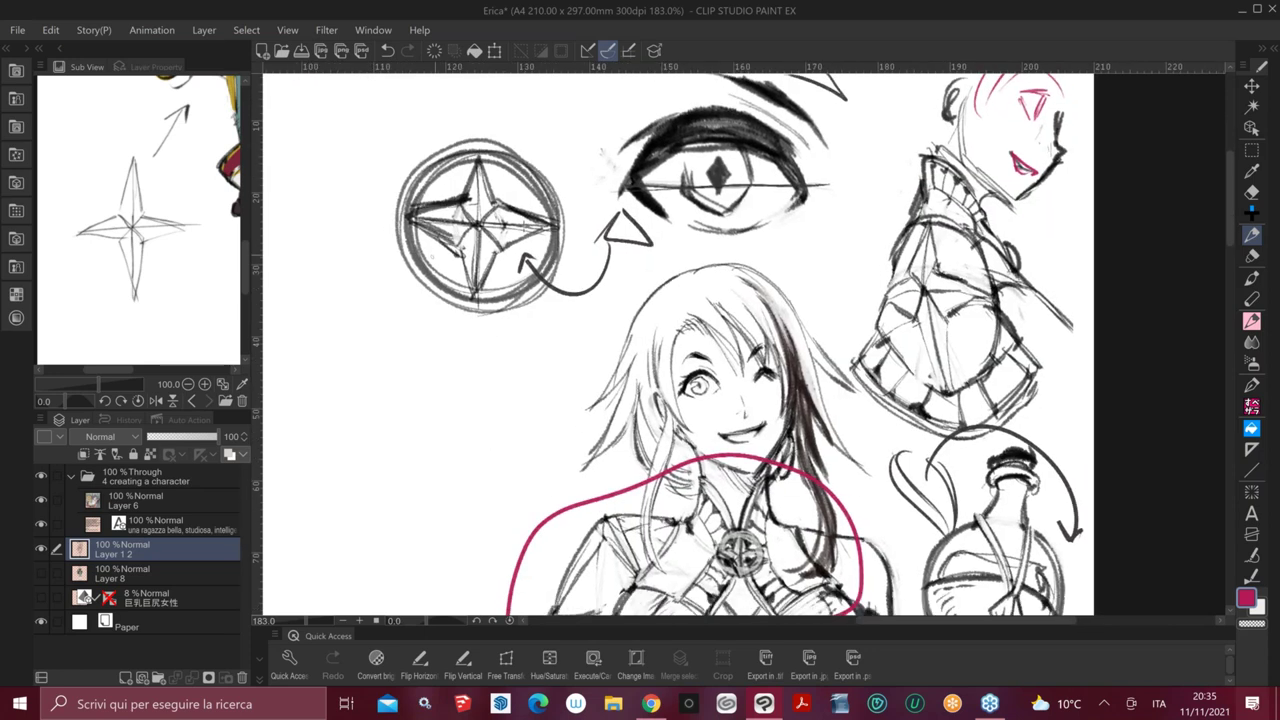
{"action": "mouse_move", "coordinate": [357, 318]}
{"action": "left_mouse_down"}
{"action": "mouse_move", "coordinate": [358, 375]}
{"action": "mouse_move", "coordinate": [368, 434]}
{"action": "left_mouse_up"}
{"action": "mouse_move", "coordinate": [353, 341]}
{"action": "left_mouse_down"}
{"action": "mouse_move", "coordinate": [394, 425]}
{"action": "mouse_move", "coordinate": [369, 403]}
{"action": "mouse_move", "coordinate": [426, 453]}
{"action": "left_mouse_up"}
{"action": "left_click_drag", "start_coordinate": [376, 364], "coordinate": [429, 455]}
{"action": "left_click_drag", "start_coordinate": [396, 400], "coordinate": [426, 558]}
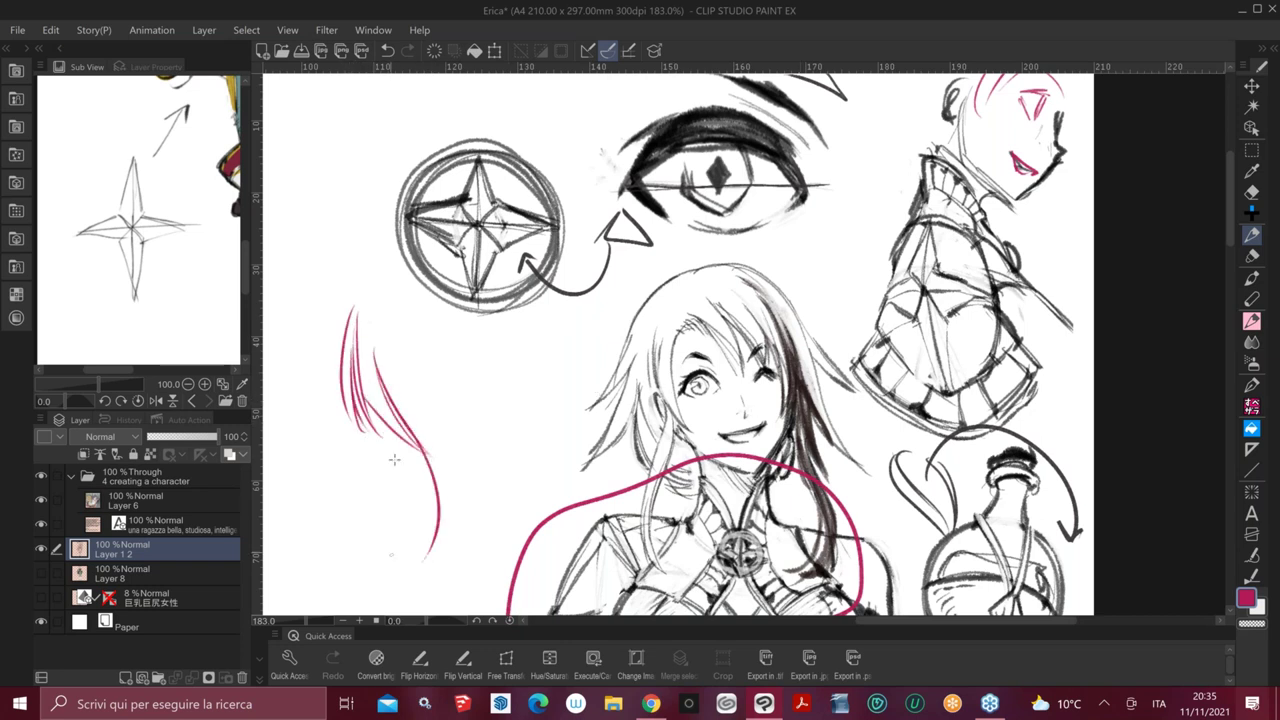
{"action": "left_click_drag", "start_coordinate": [383, 342], "coordinate": [432, 576]}
{"action": "mouse_move", "coordinate": [366, 406]}
{"action": "left_mouse_down"}
{"action": "mouse_move", "coordinate": [345, 458]}
{"action": "mouse_move", "coordinate": [376, 481]}
{"action": "mouse_move", "coordinate": [407, 479]}
{"action": "mouse_move", "coordinate": [399, 489]}
{"action": "mouse_move", "coordinate": [409, 484]}
{"action": "mouse_move", "coordinate": [383, 474]}
{"action": "mouse_move", "coordinate": [425, 516]}
{"action": "left_mouse_up"}
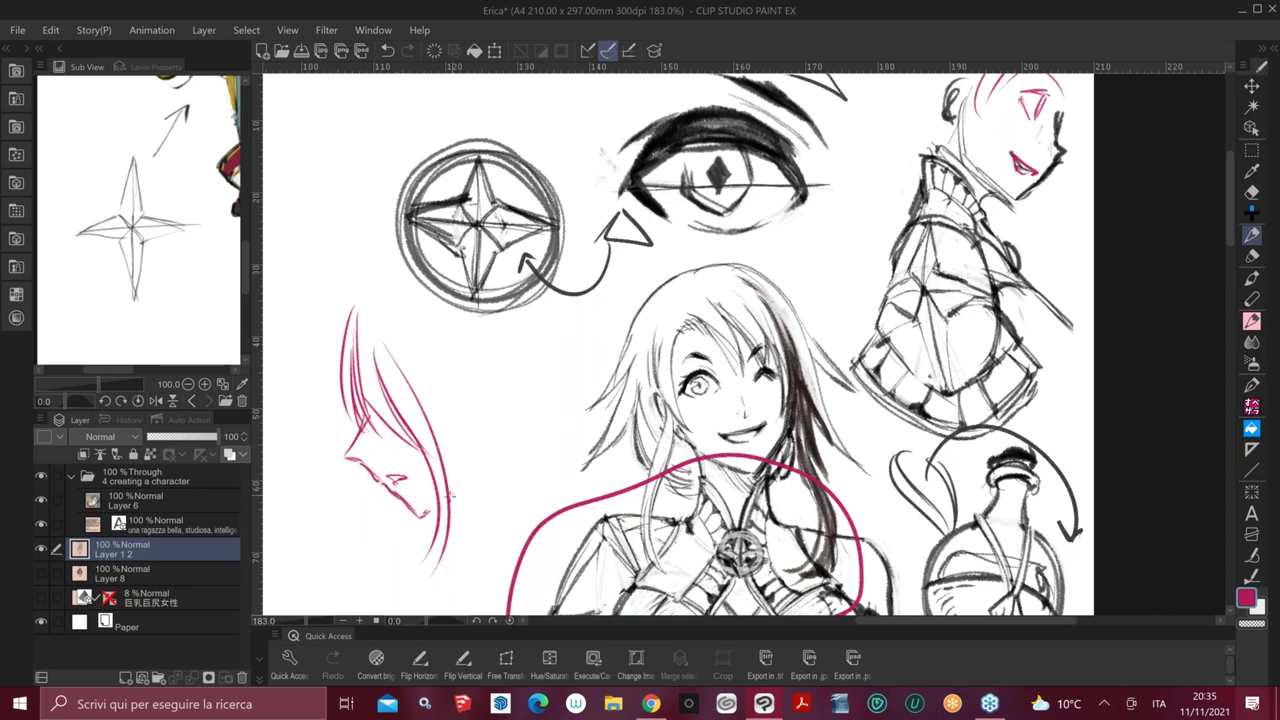
{"action": "left_click_drag", "start_coordinate": [473, 471], "coordinate": [448, 502]}
{"action": "left_click_drag", "start_coordinate": [336, 300], "coordinate": [348, 404]}
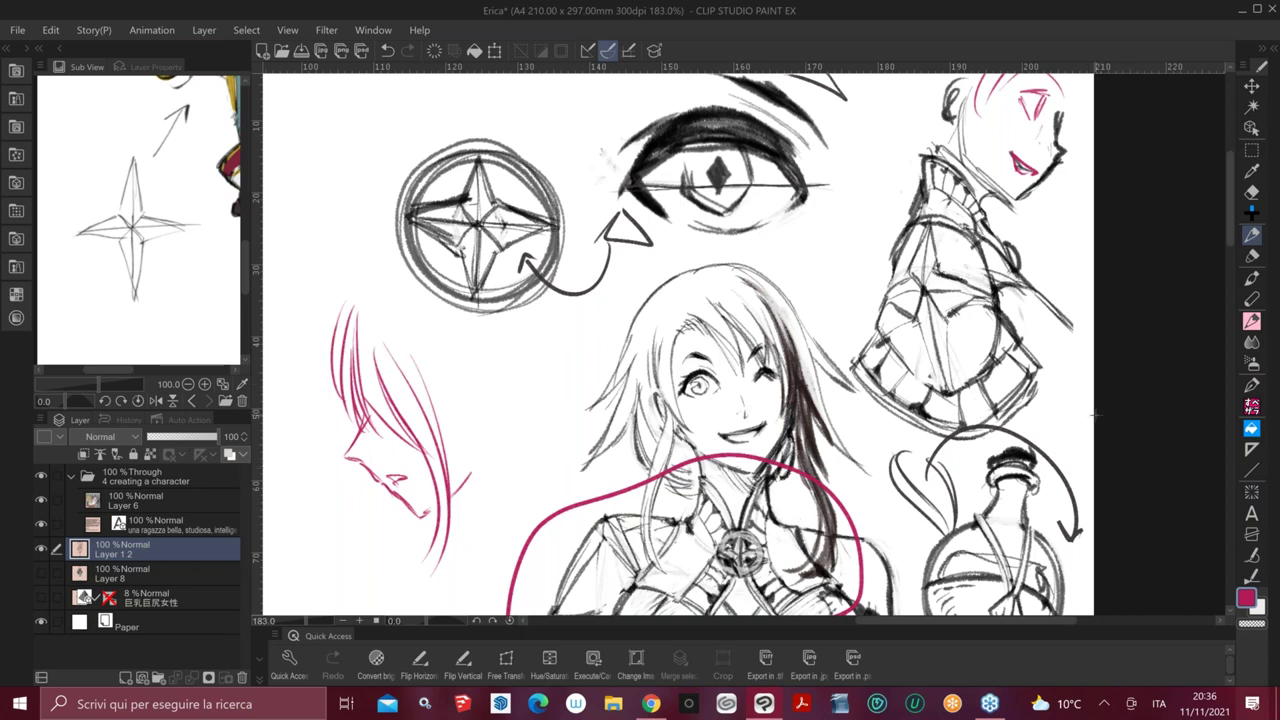
Undo the magenta profile sketch and the eye and mouth strokes on the side-view head
{"action": "left_click_drag", "start_coordinate": [1081, 452], "coordinate": [1068, 452]}
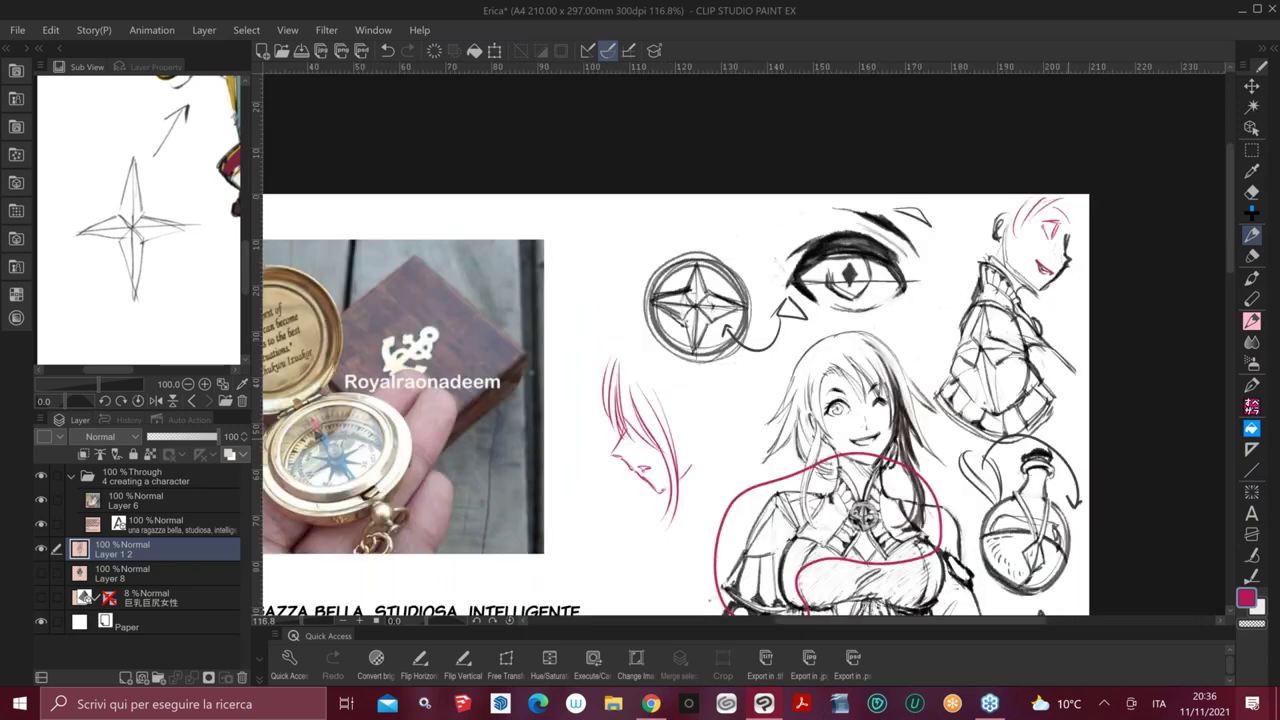
{"action": "left_click_drag", "start_coordinate": [608, 492], "coordinate": [590, 405]}
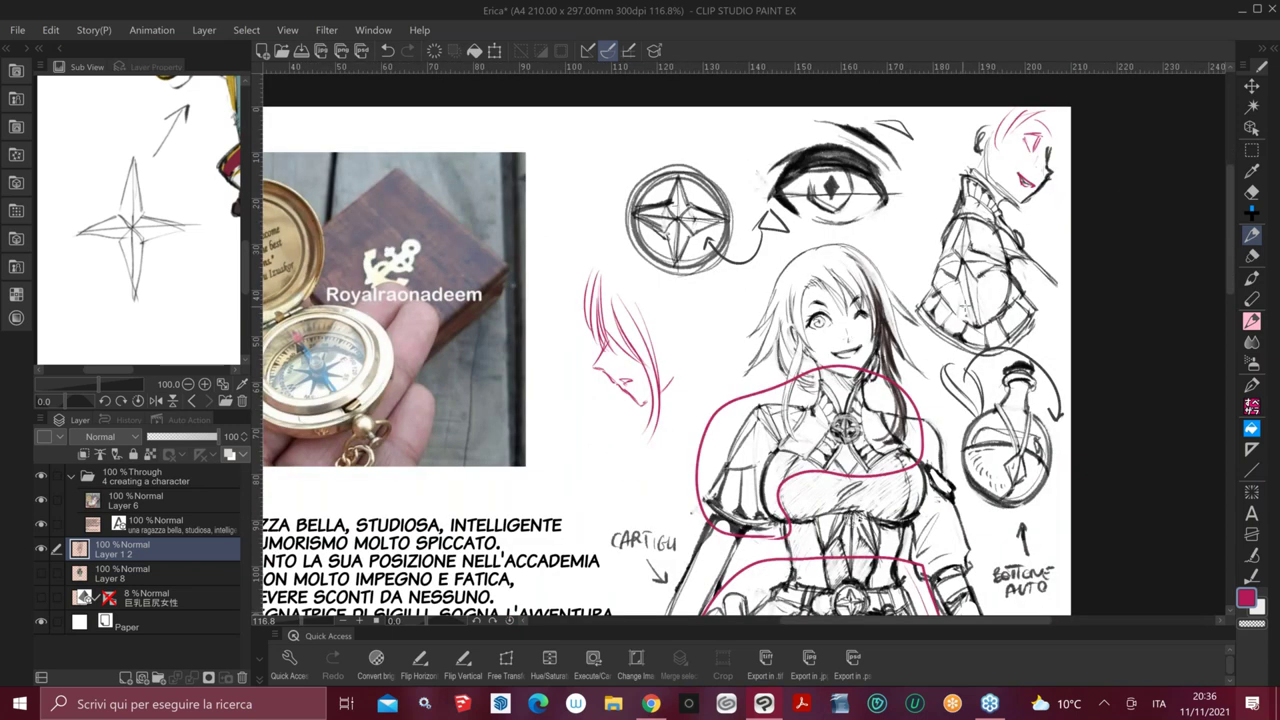
{"action": "key", "text": "ctrl+z"}
{"action": "key", "text": "ctrl+z"}
{"action": "key", "text": "ctrl+z"}
{"action": "key", "text": "ctrl+z"}
{"action": "key", "text": "ctrl+z"}
{"action": "key", "text": "ctrl+z"}
{"action": "key", "text": "ctrl+z"}
{"action": "key", "text": "ctrl+z"}
{"action": "key", "text": "ctrl+z"}
Revert the document to its last saved version, discarding all magenta markup
{"action": "left_click", "coordinate": [18, 30]}
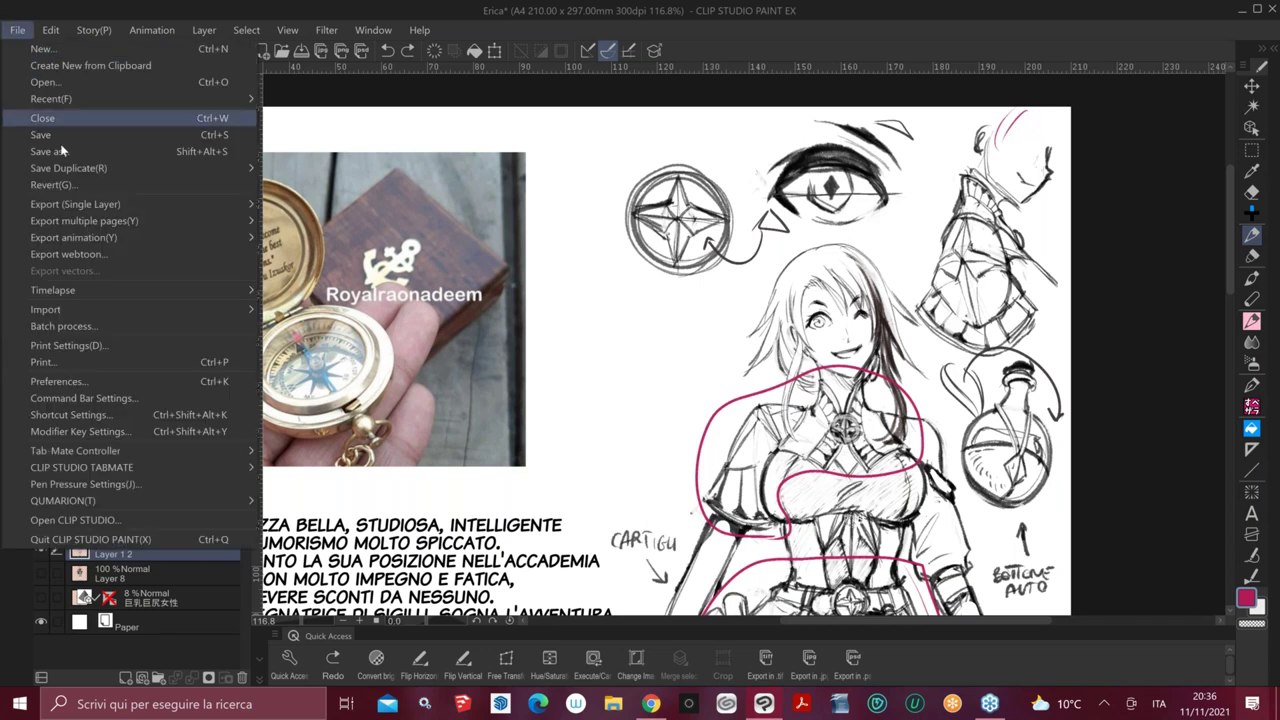
{"action": "left_click", "coordinate": [78, 182]}
{"action": "left_click", "coordinate": [752, 271]}
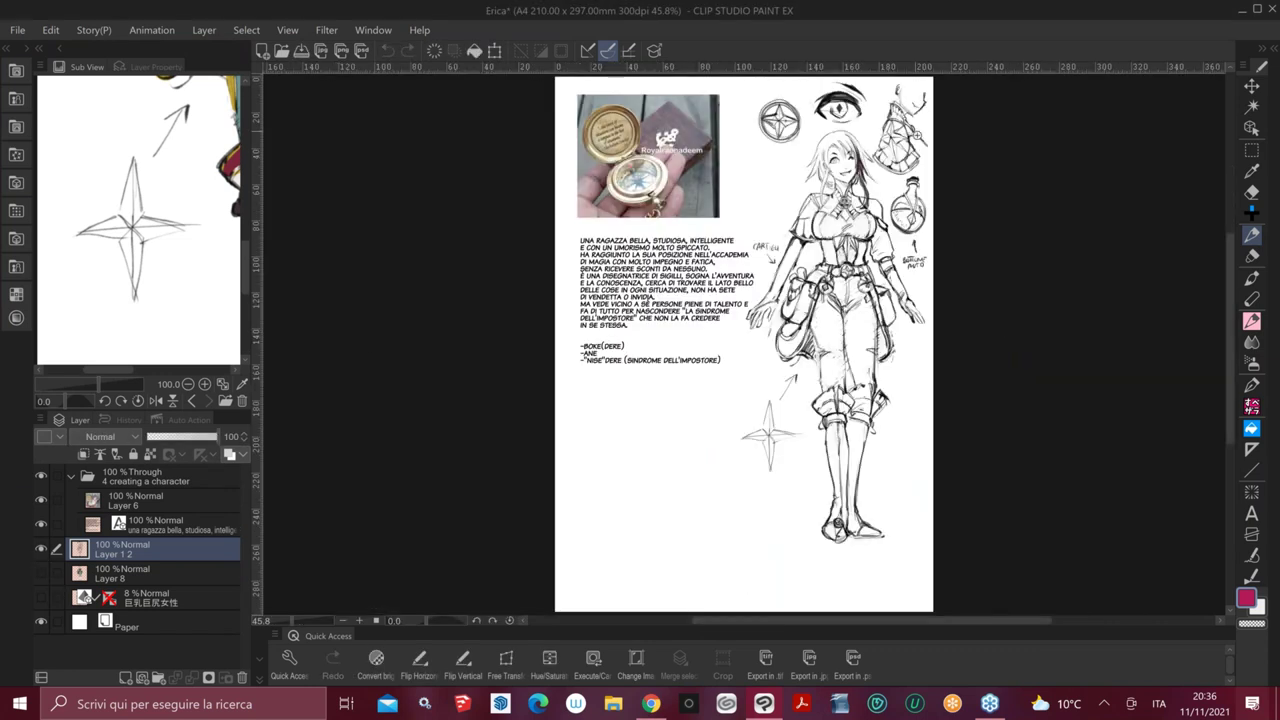
Add a layer above the sketch, try magenta hatching over Erica's bust and corset center on it, and undo the hatching
{"action": "scroll", "coordinate": [918, 141], "scroll_direction": "up", "scroll_amount": 3}
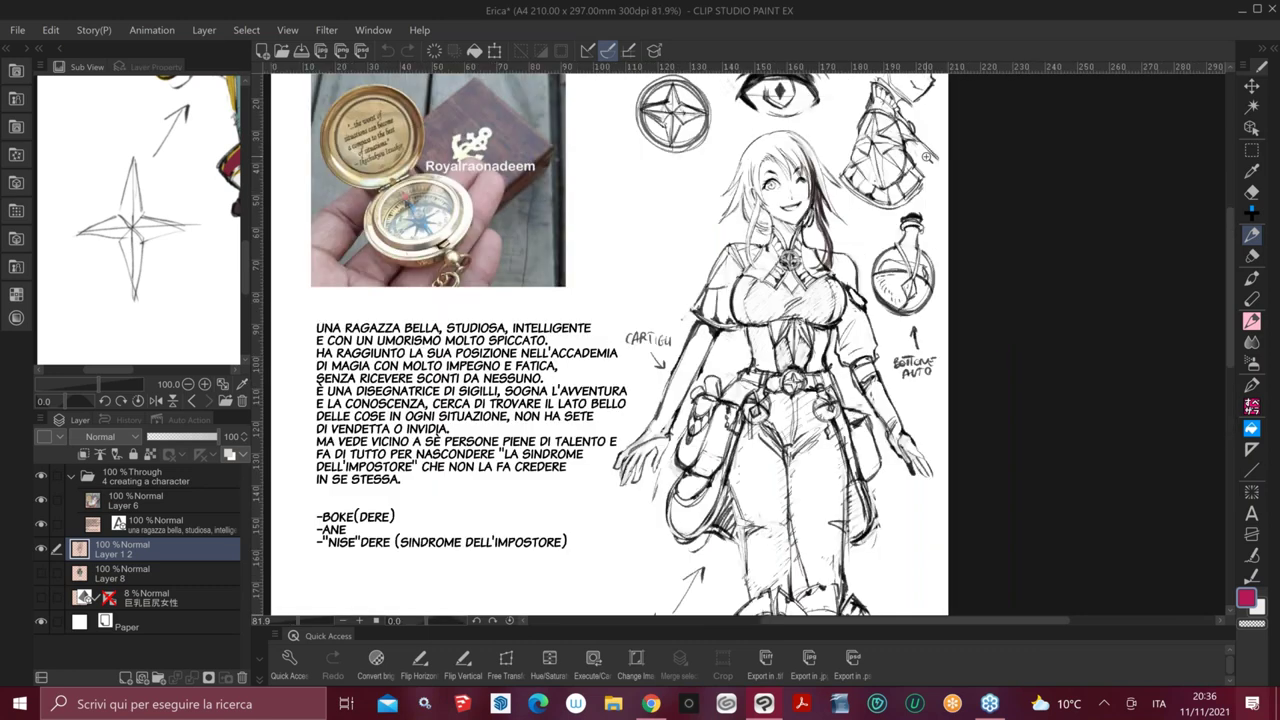
{"action": "scroll", "coordinate": [911, 243], "scroll_direction": "up", "scroll_amount": 1}
{"action": "scroll", "coordinate": [883, 222], "scroll_direction": "up", "scroll_amount": 1}
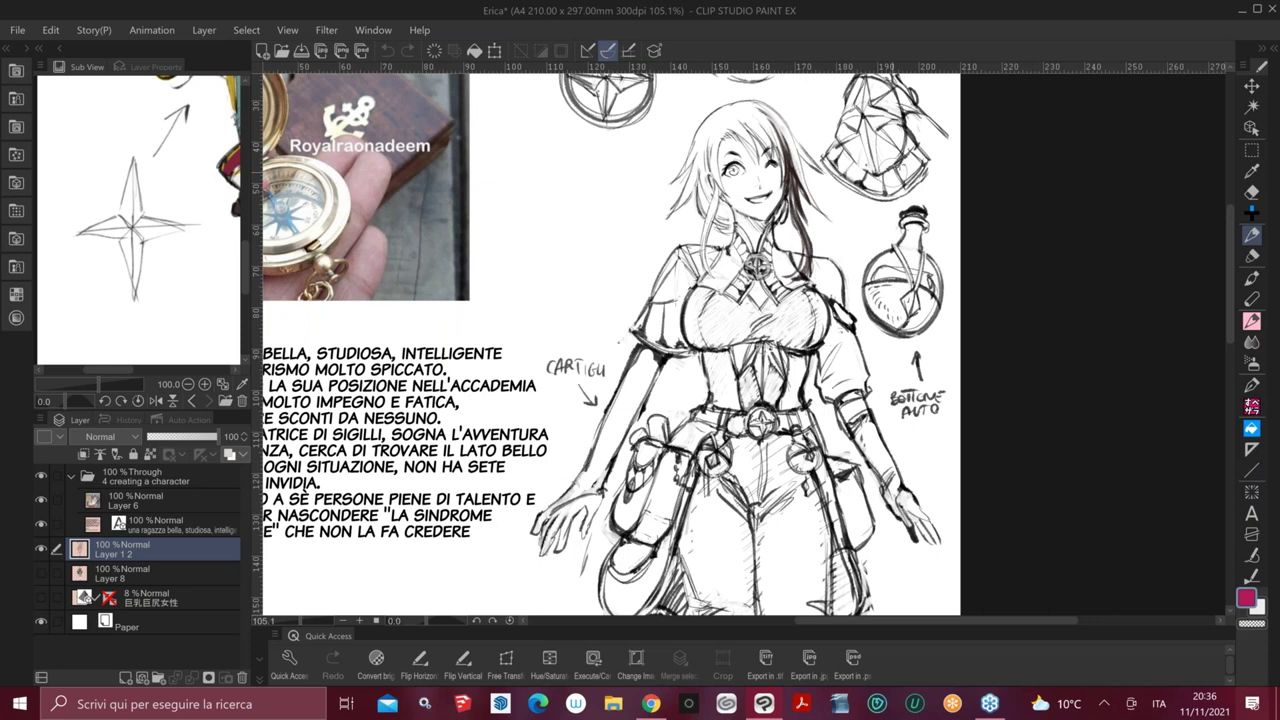
{"action": "mouse_move", "coordinate": [885, 136]}
{"action": "left_mouse_down"}
{"action": "mouse_move", "coordinate": [893, 147]}
{"action": "mouse_move", "coordinate": [858, 133]}
{"action": "left_mouse_up"}
{"action": "left_click", "coordinate": [142, 677]}
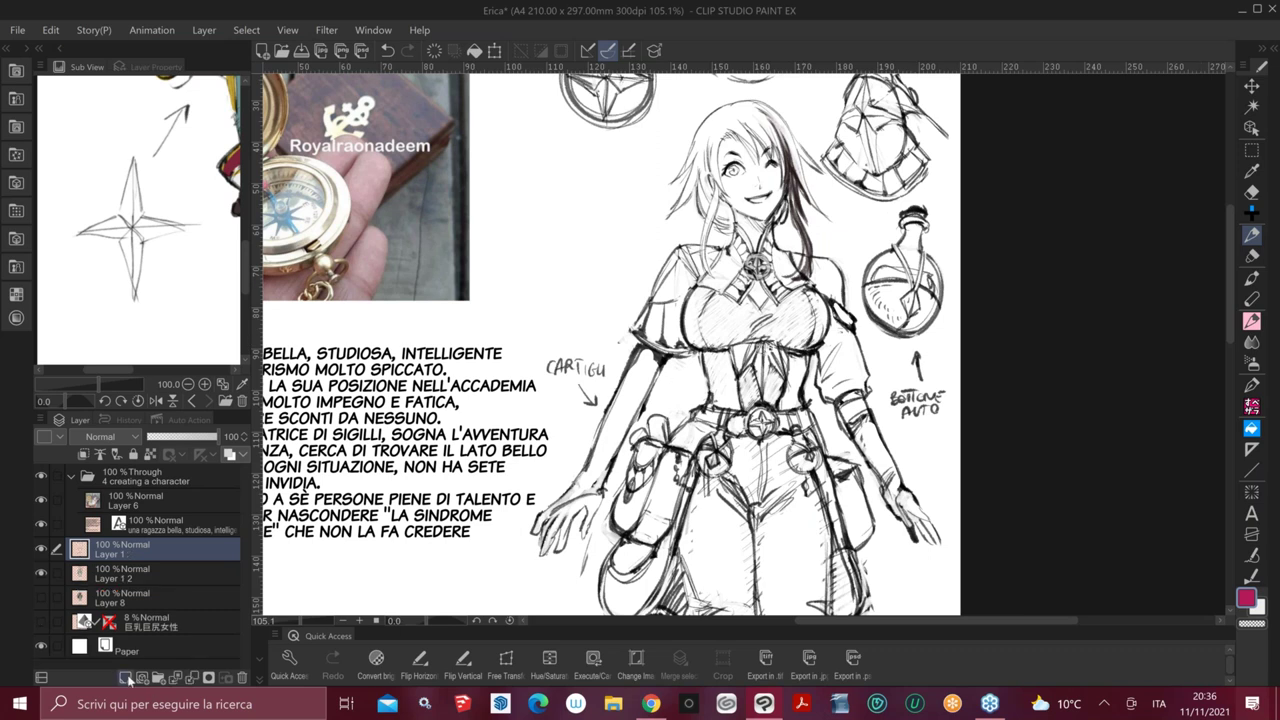
{"action": "mouse_move", "coordinate": [712, 289]}
{"action": "left_mouse_down"}
{"action": "mouse_move", "coordinate": [686, 306]}
{"action": "mouse_move", "coordinate": [686, 340]}
{"action": "left_mouse_up"}
{"action": "left_click_drag", "start_coordinate": [744, 304], "coordinate": [706, 354]}
{"action": "mouse_move", "coordinate": [806, 290]}
{"action": "left_mouse_down"}
{"action": "mouse_move", "coordinate": [734, 342]}
{"action": "mouse_move", "coordinate": [812, 348]}
{"action": "mouse_move", "coordinate": [736, 386]}
{"action": "mouse_move", "coordinate": [742, 410]}
{"action": "left_mouse_up"}
{"action": "left_click_drag", "start_coordinate": [782, 368], "coordinate": [762, 408]}
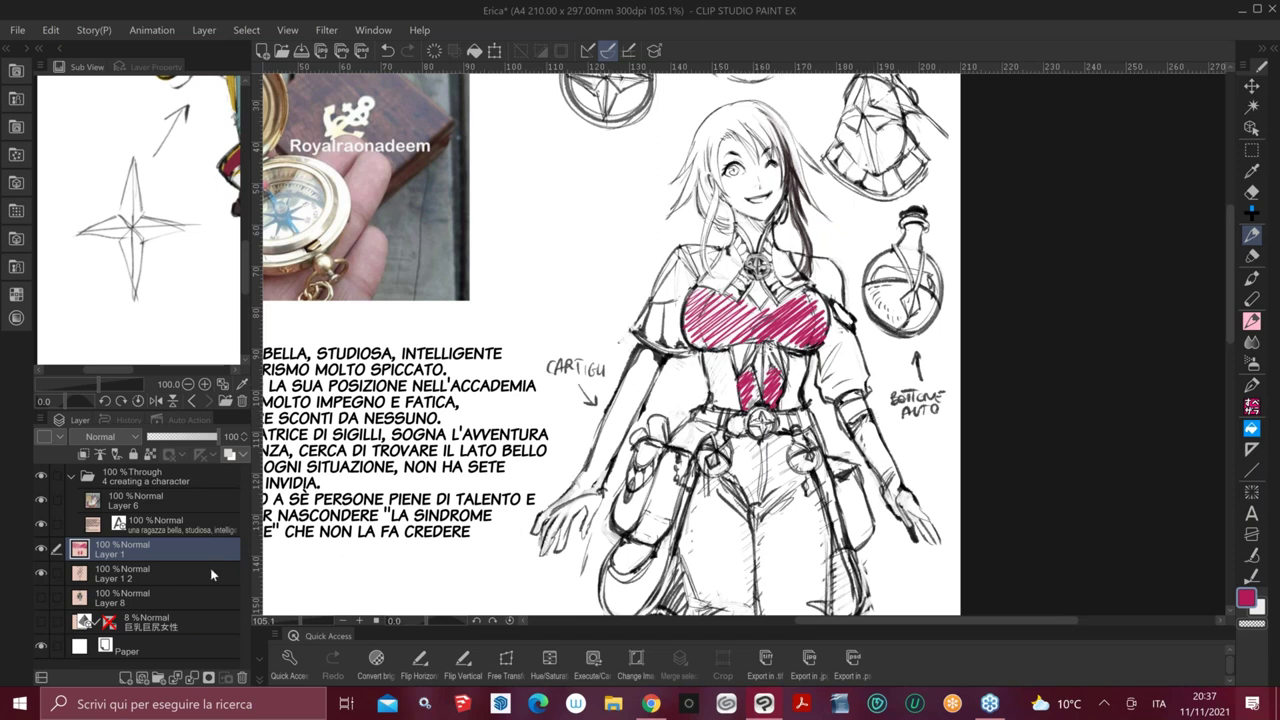
{"action": "key", "text": "ctrl+z"}
Show Layer 8 with the flat colors beneath the sketch, and examine the color scheme of Erica's head and upper outfit
{"action": "left_click", "coordinate": [42, 599]}
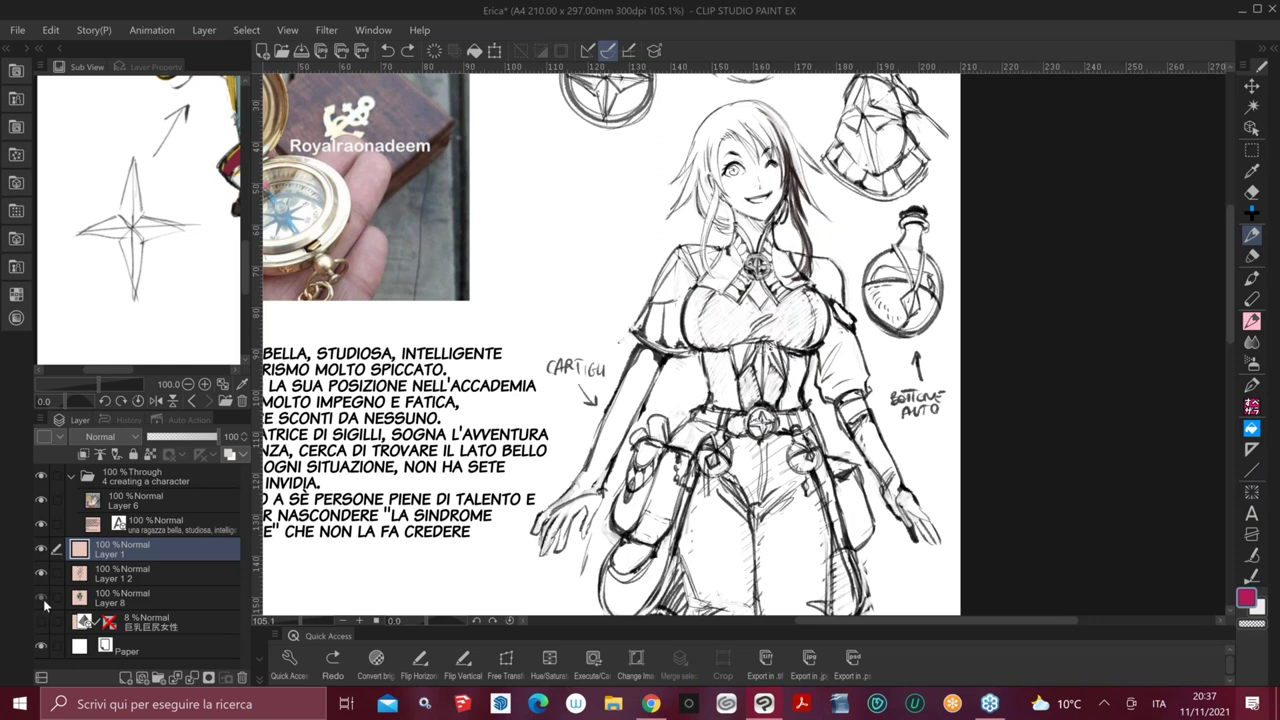
{"action": "left_click", "coordinate": [42, 599]}
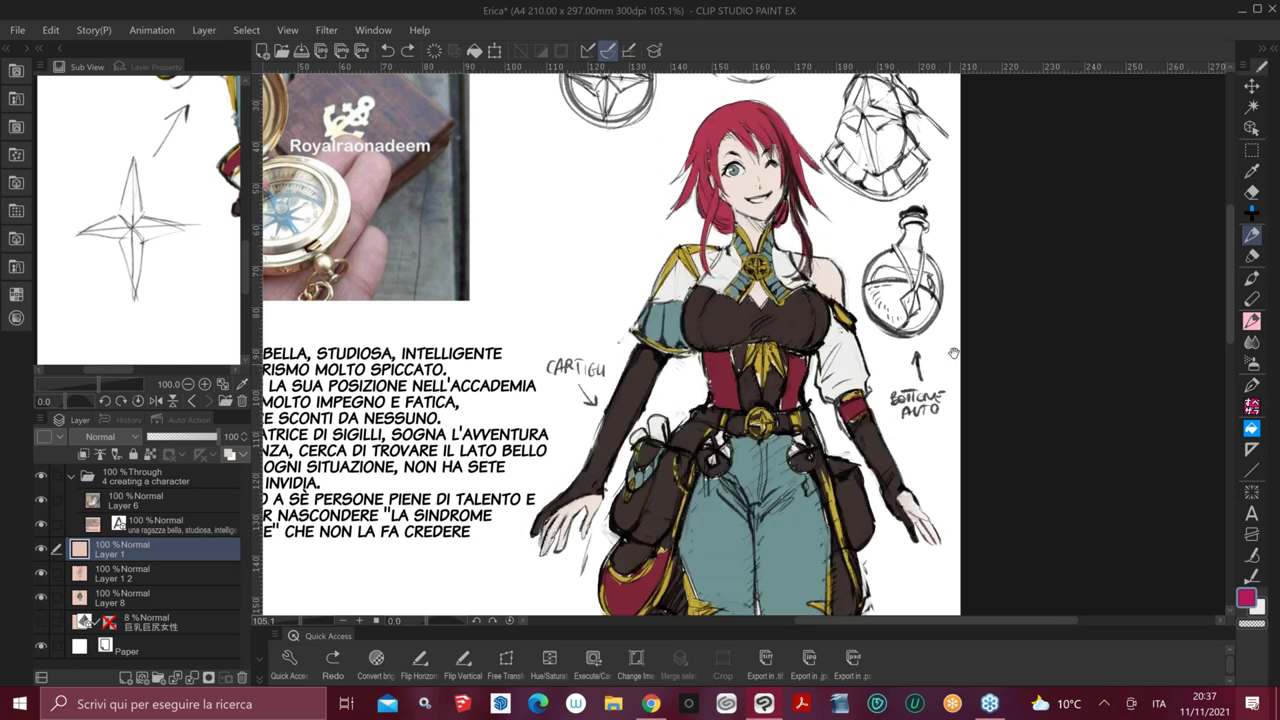
{"action": "left_click_drag", "start_coordinate": [953, 353], "coordinate": [873, 406]}
{"action": "scroll", "coordinate": [873, 406], "scroll_direction": "up", "scroll_amount": 2}
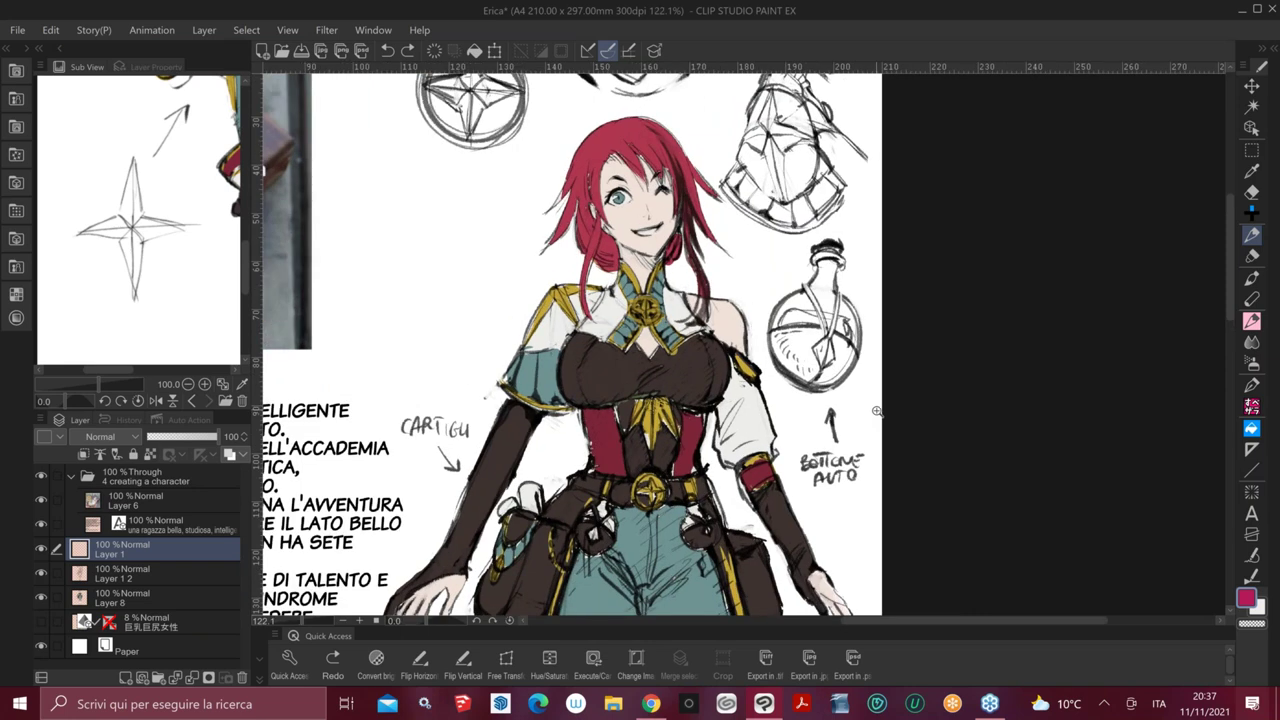
{"action": "scroll", "coordinate": [876, 411], "scroll_direction": "up", "scroll_amount": 1}
{"action": "left_click_drag", "start_coordinate": [817, 407], "coordinate": [855, 444]}
{"action": "left_click", "coordinate": [783, 304]}
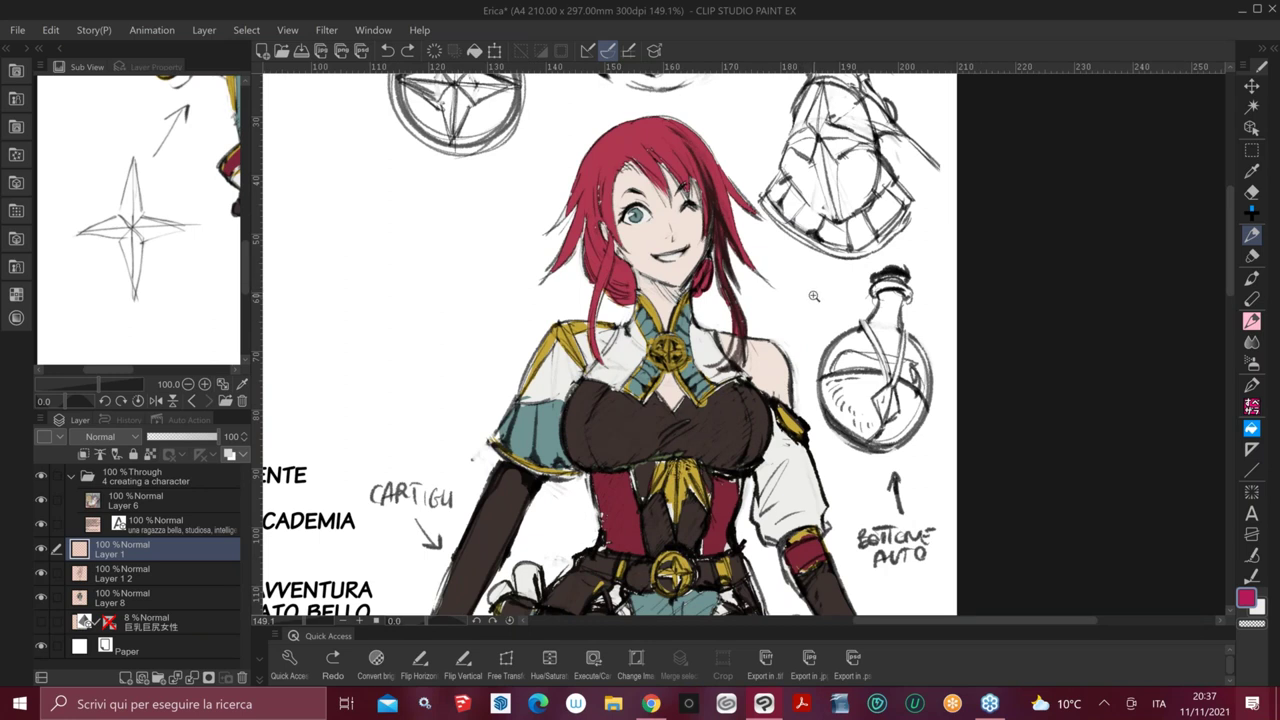
{"action": "scroll", "coordinate": [814, 296], "scroll_direction": "down", "scroll_amount": 1}
{"action": "scroll", "coordinate": [811, 296], "scroll_direction": "down", "scroll_amount": 1}
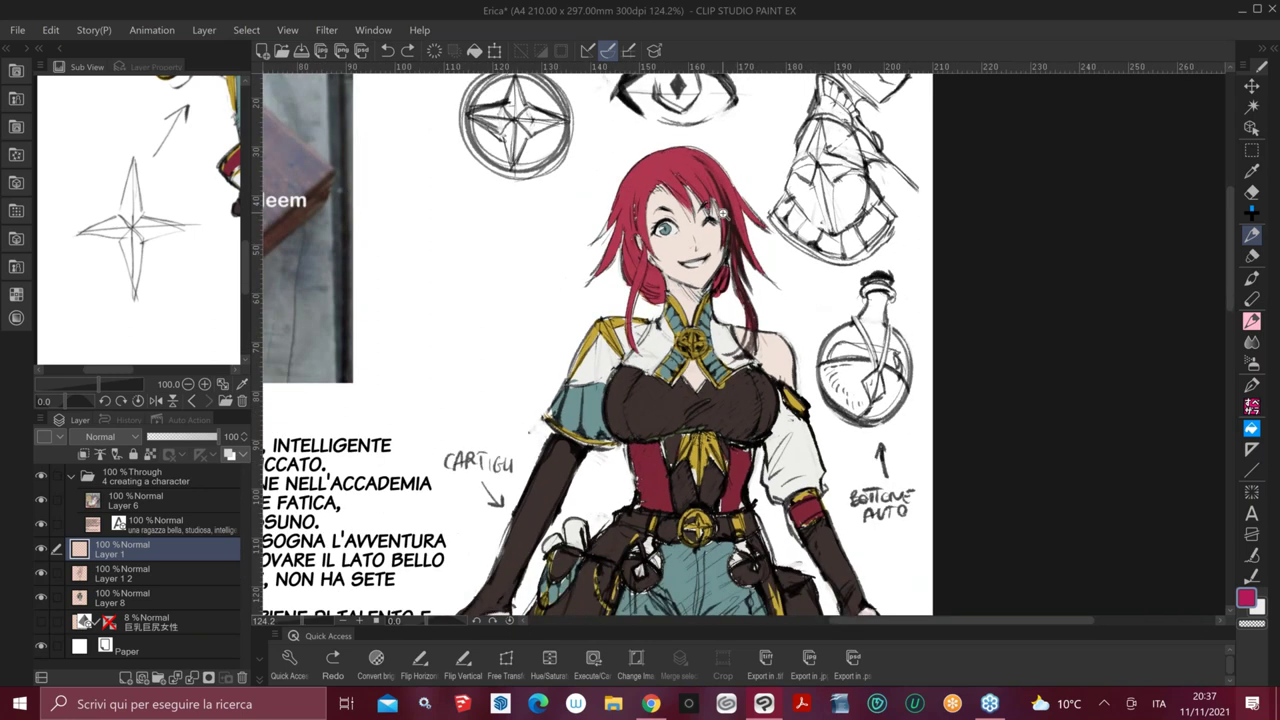
{"action": "scroll", "coordinate": [720, 213], "scroll_direction": "up", "scroll_amount": 4}
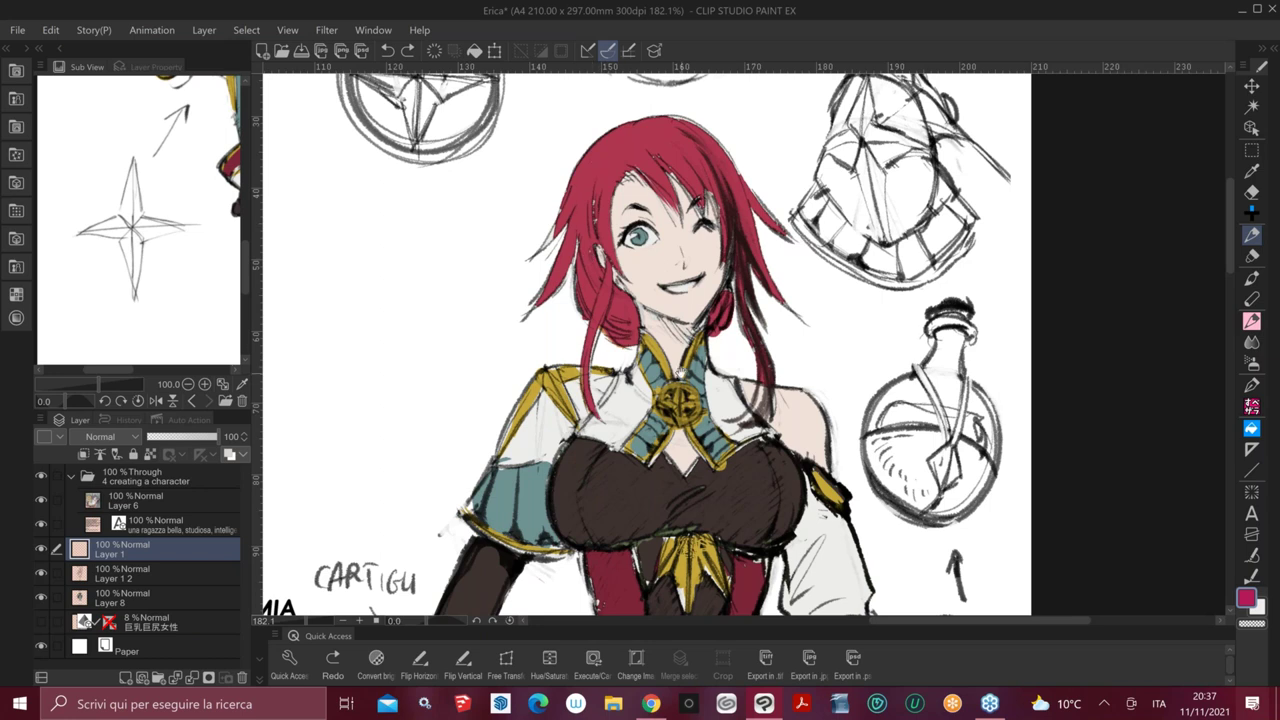
{"action": "left_click_drag", "start_coordinate": [568, 413], "coordinate": [601, 398]}
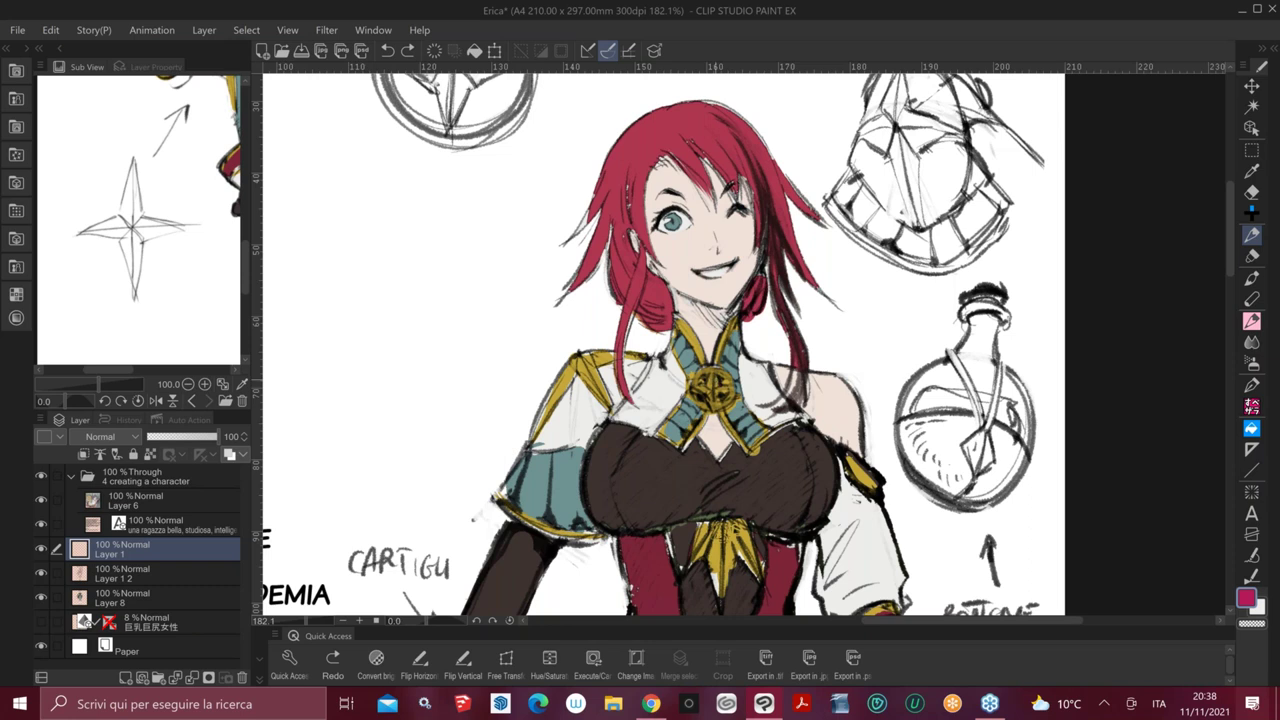
Merge the empty layer into the sketch layer, and browse the color sets 15 palettes of skin! and Blueberries
{"action": "key", "text": "ctrl+e"}
{"action": "left_click", "coordinate": [18, 293]}
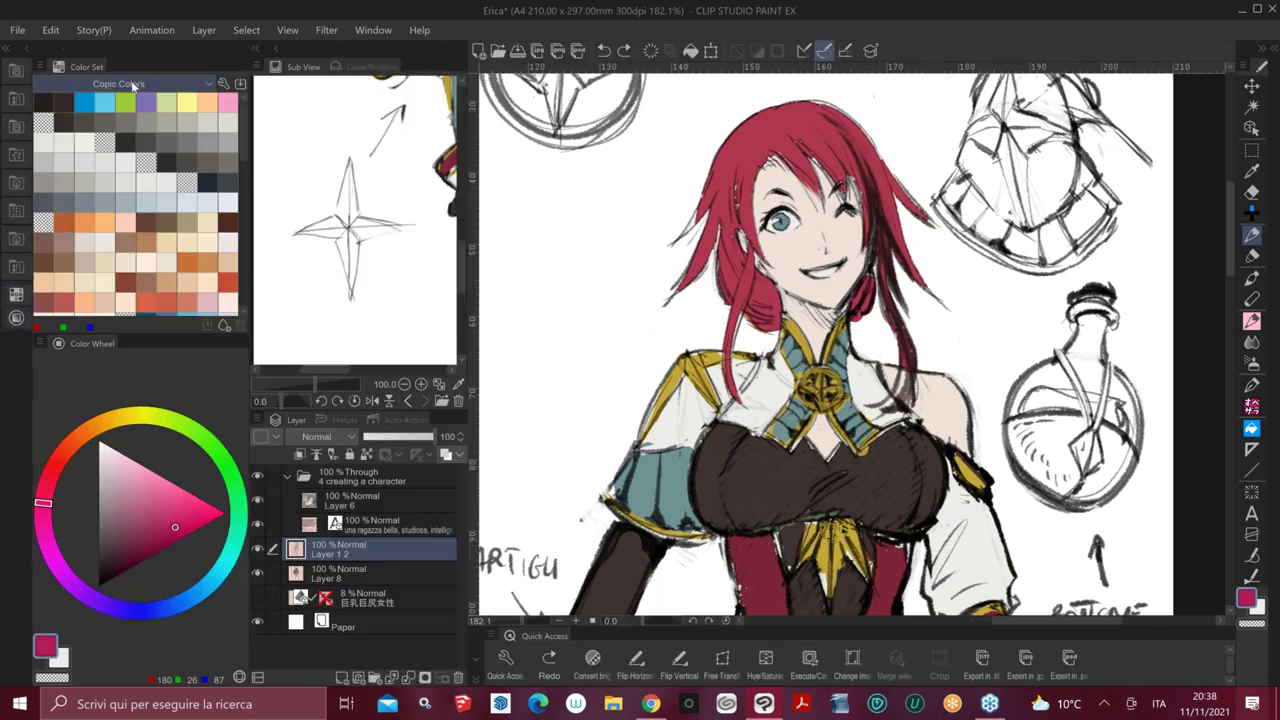
{"action": "left_click", "coordinate": [133, 83]}
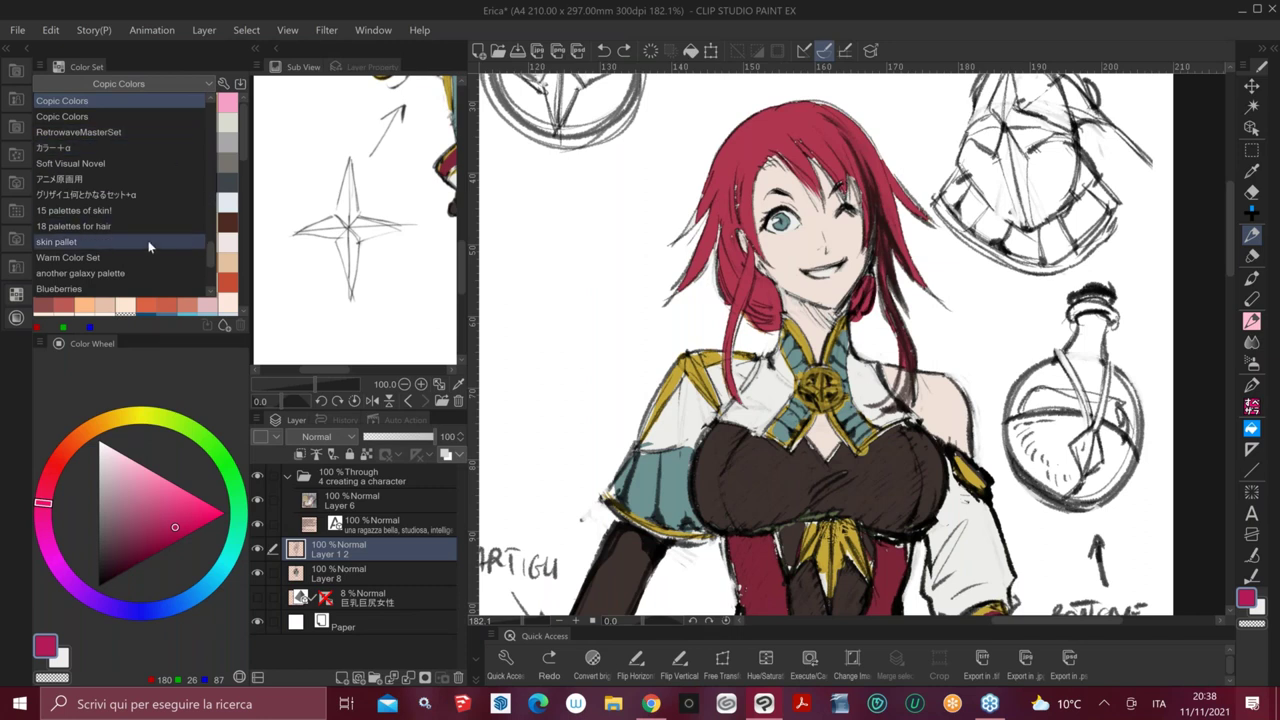
{"action": "left_click", "coordinate": [145, 210]}
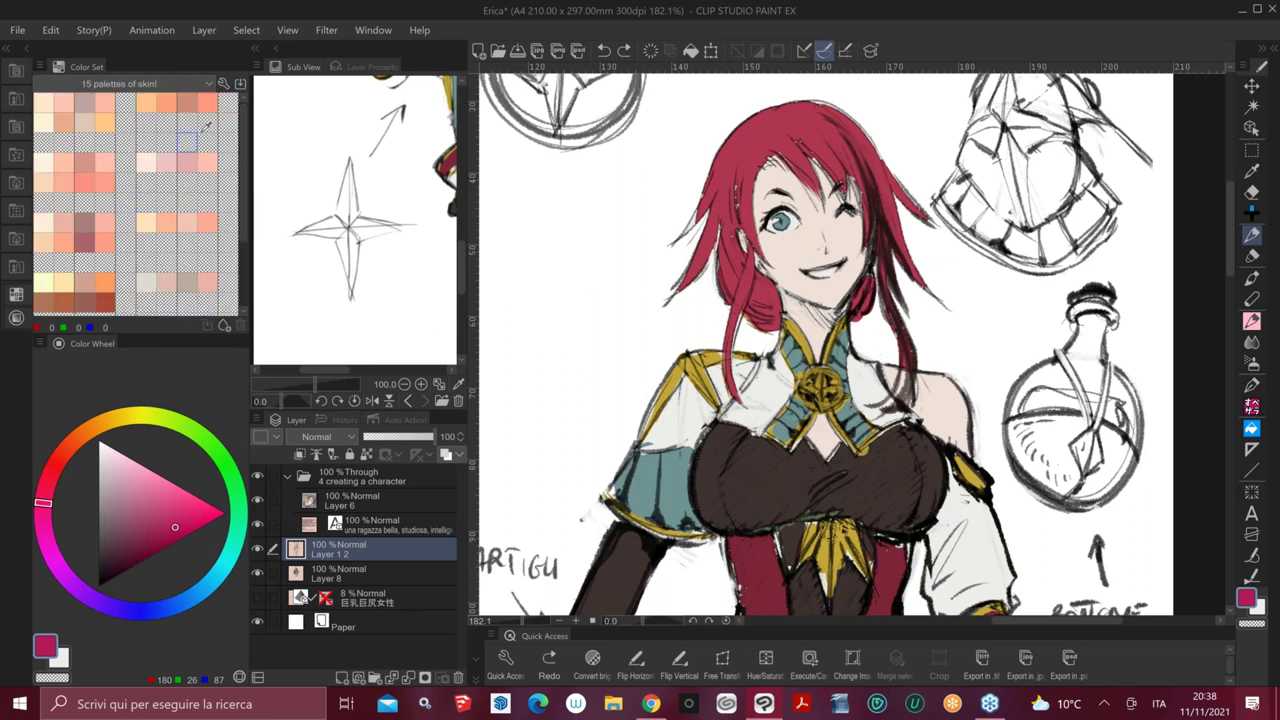
{"action": "left_click", "coordinate": [180, 84]}
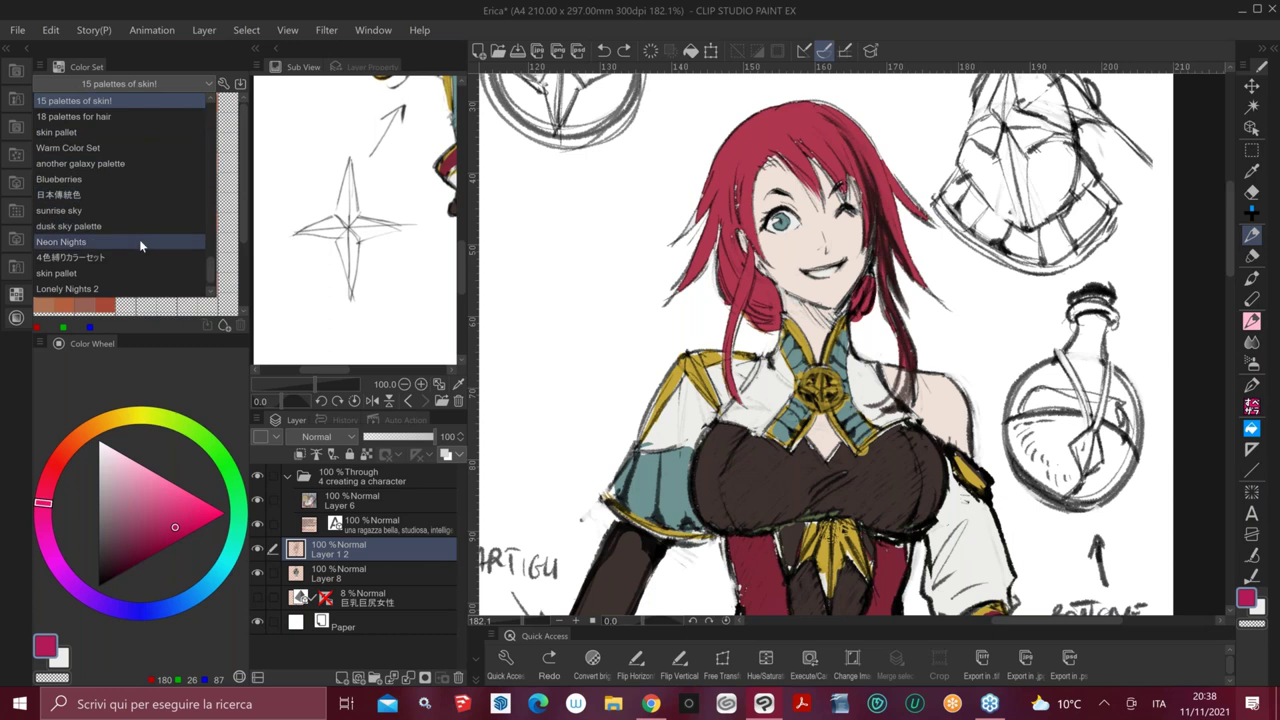
{"action": "left_click", "coordinate": [138, 178]}
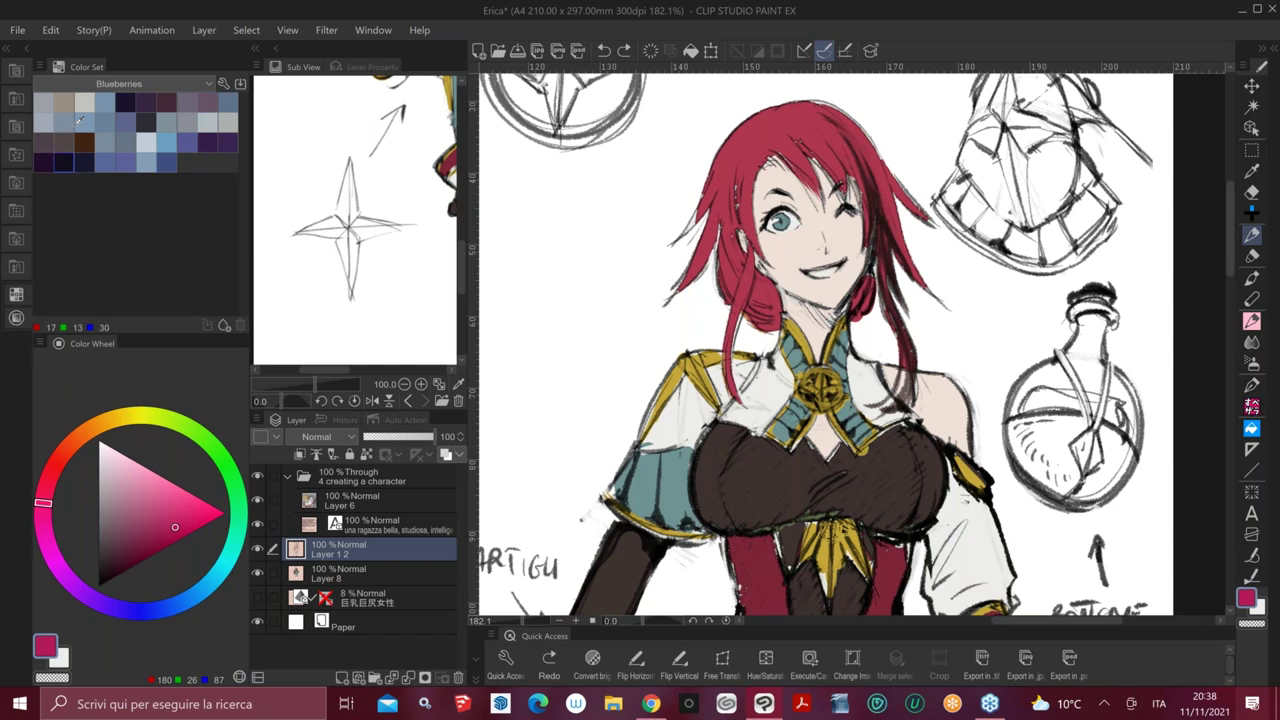
Browse the palettes of the 4色縛りカラーセット color set, and collapse the color set and color wheel palettes
{"action": "left_click", "coordinate": [163, 83]}
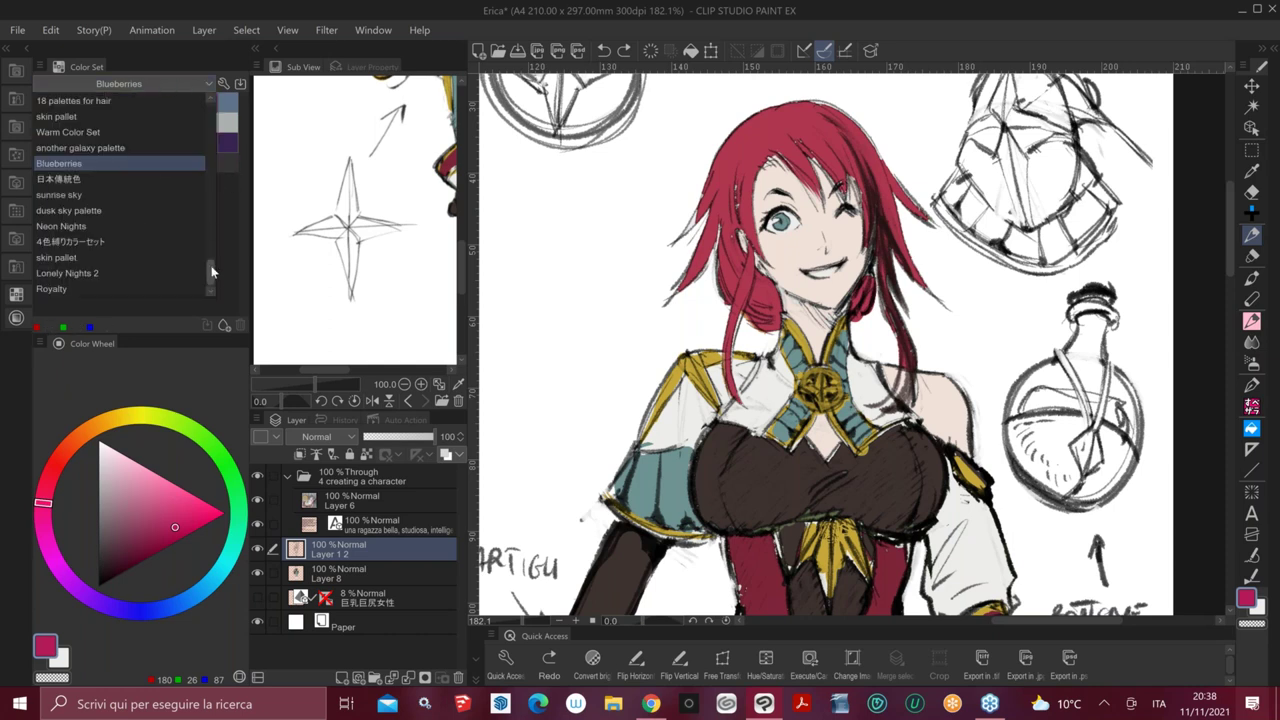
{"action": "left_click", "coordinate": [80, 241]}
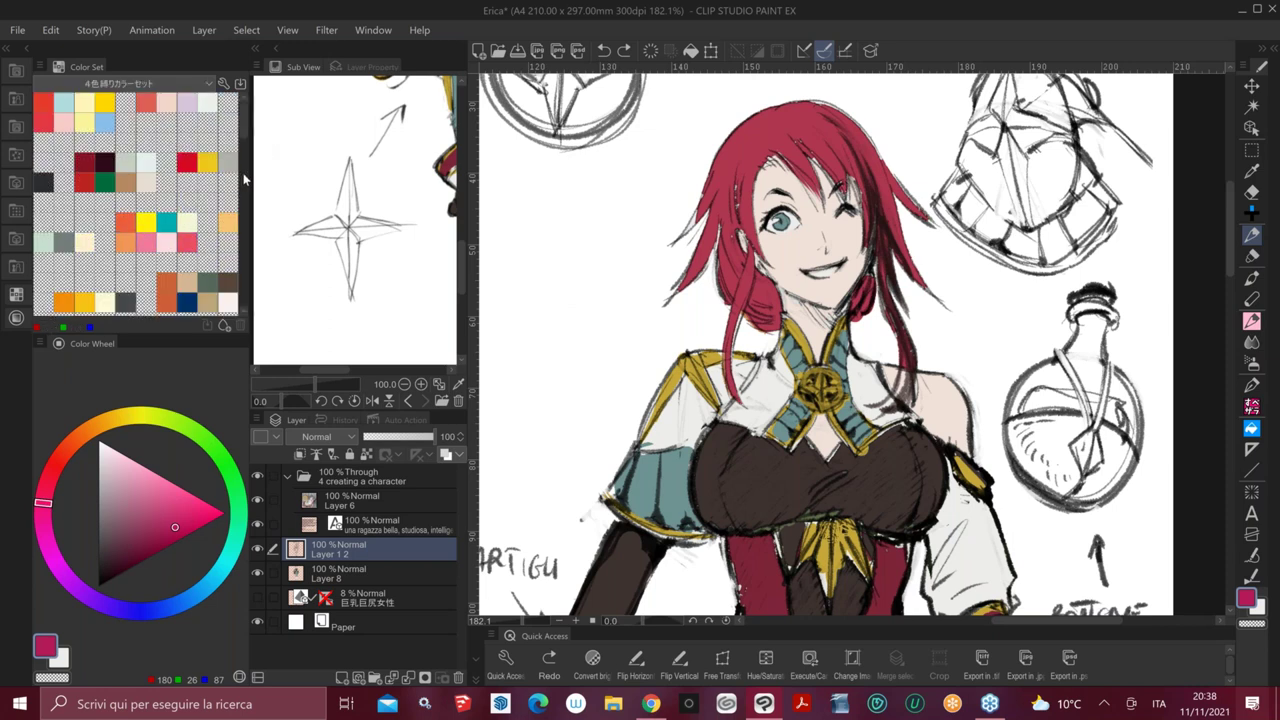
{"action": "scroll", "coordinate": [246, 160], "scroll_direction": "down", "scroll_amount": 5}
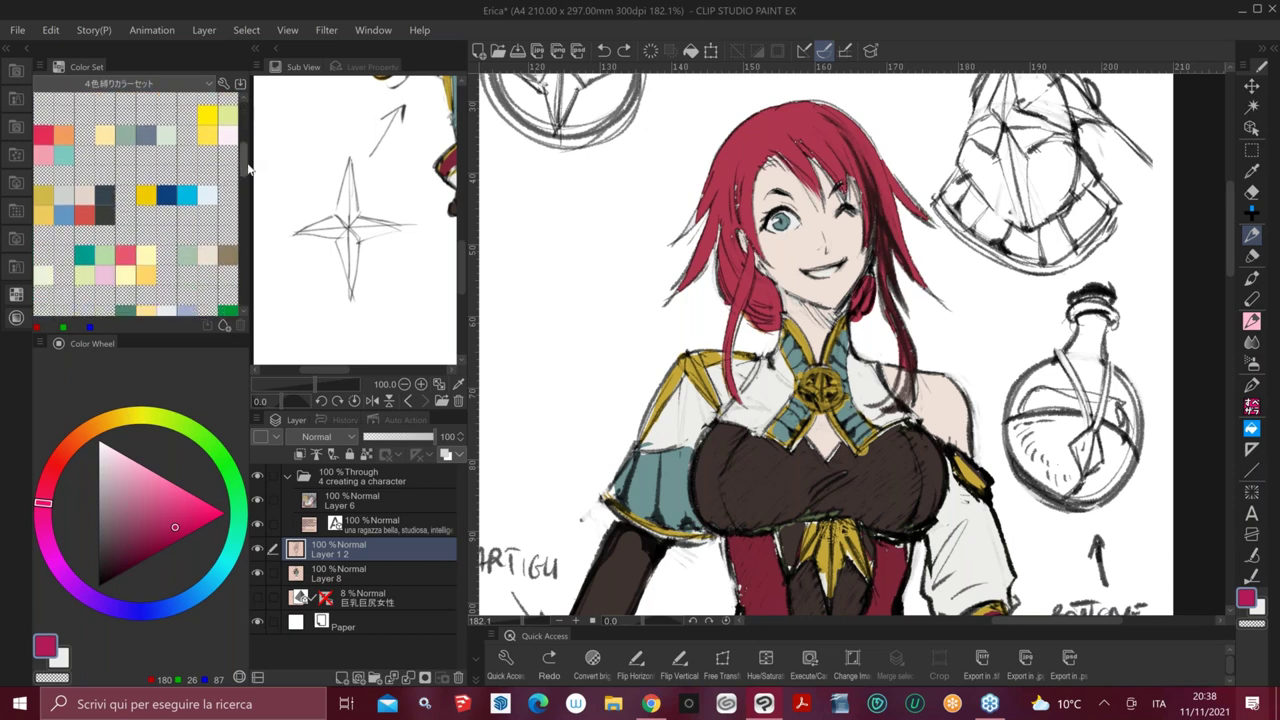
{"action": "left_click_drag", "start_coordinate": [247, 168], "coordinate": [250, 110]}
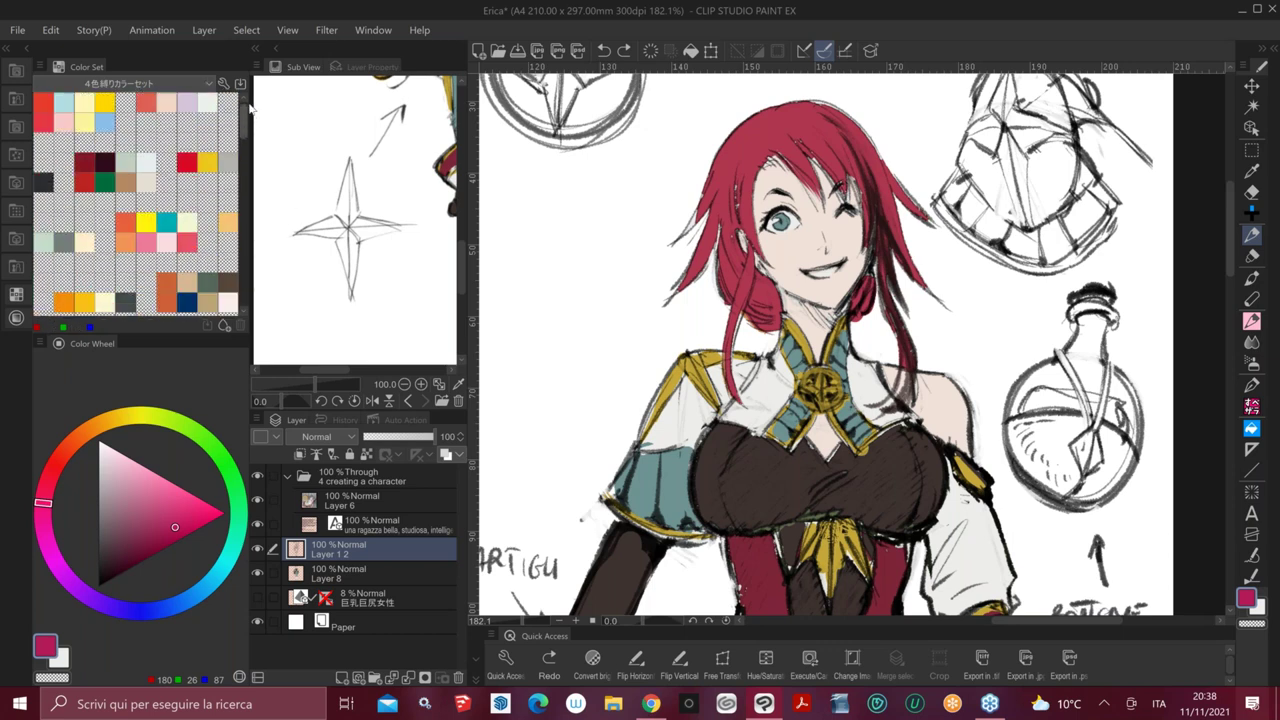
{"action": "left_click", "coordinate": [16, 294]}
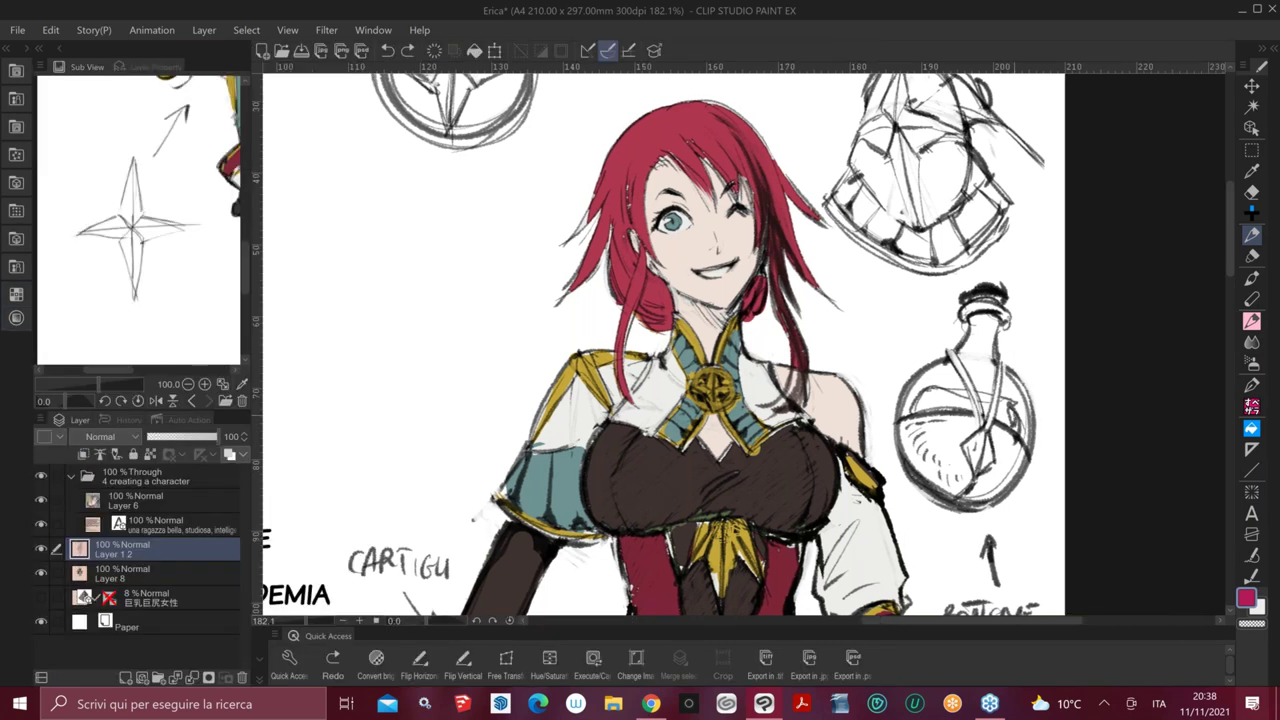
Examine the color scheme of Erica's whole figure, from her hair down to her boots, beside the personality text
{"action": "scroll", "coordinate": [1020, 437], "scroll_direction": "down", "scroll_amount": 2}
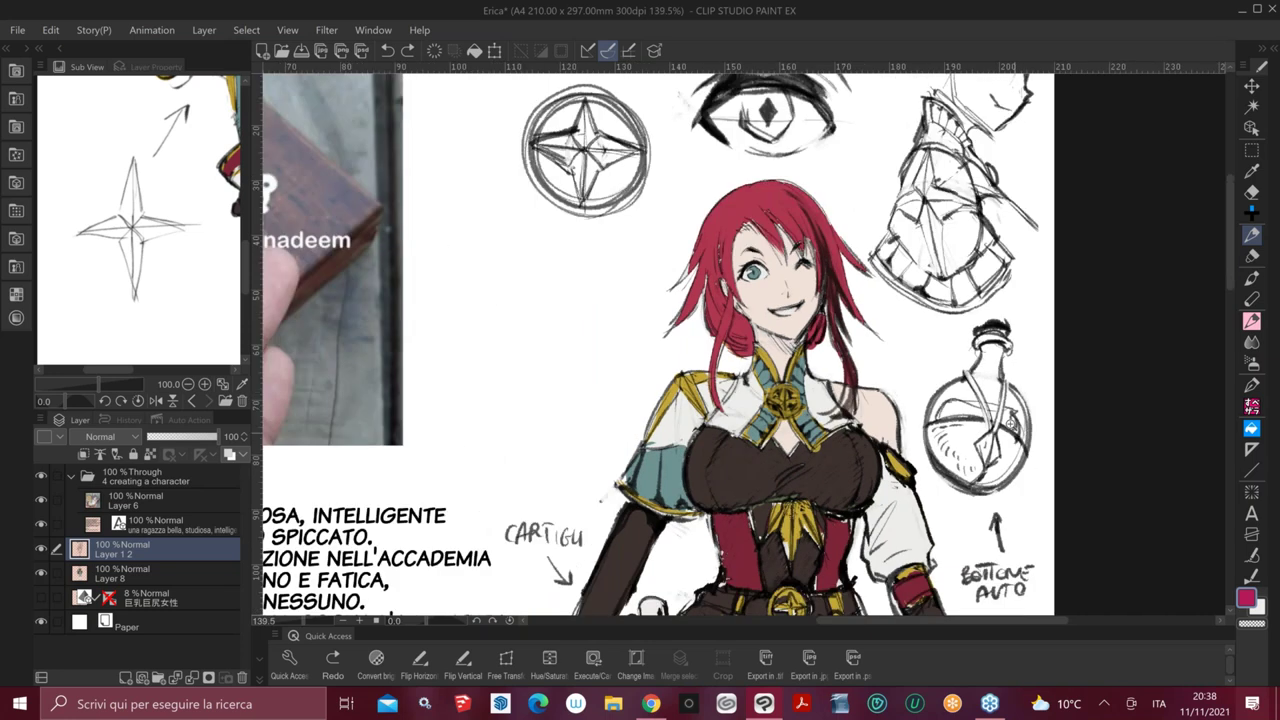
{"action": "scroll", "coordinate": [1011, 423], "scroll_direction": "down", "scroll_amount": 2}
{"action": "left_click_drag", "start_coordinate": [1019, 610], "coordinate": [927, 379]}
{"action": "left_click_drag", "start_coordinate": [973, 470], "coordinate": [966, 466]}
{"action": "scroll", "coordinate": [966, 466], "scroll_direction": "down", "scroll_amount": 1}
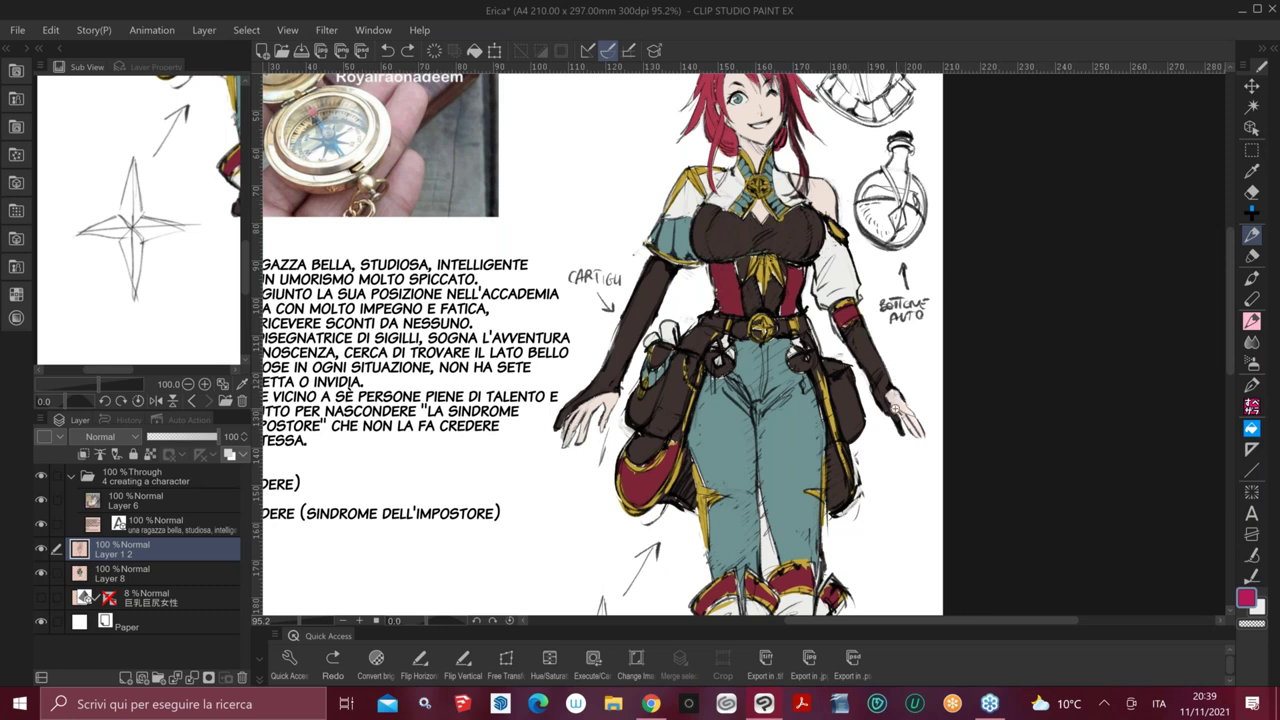
{"action": "scroll", "coordinate": [896, 418], "scroll_direction": "down", "scroll_amount": 1}
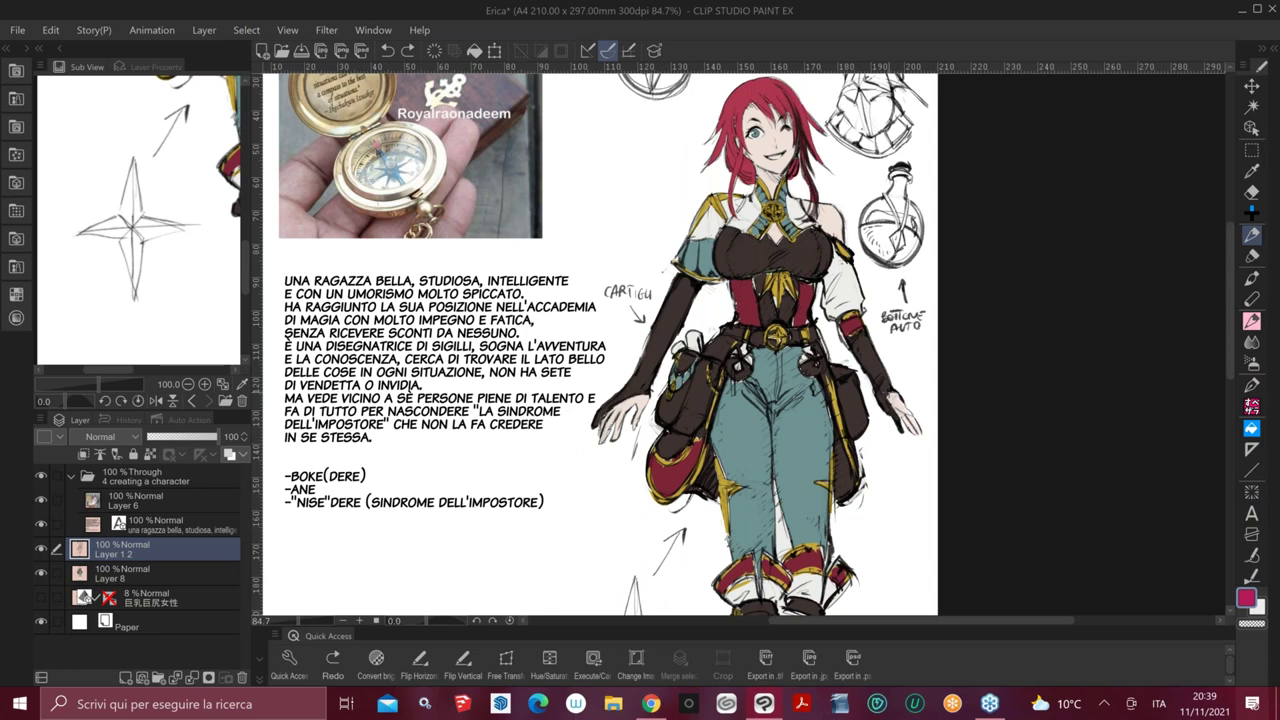
Reposition the Sub View reference so it shows Erica's head and upper outfit
{"action": "left_click_drag", "start_coordinate": [222, 174], "coordinate": [185, 191]}
{"action": "left_click_drag", "start_coordinate": [220, 140], "coordinate": [177, 319]}
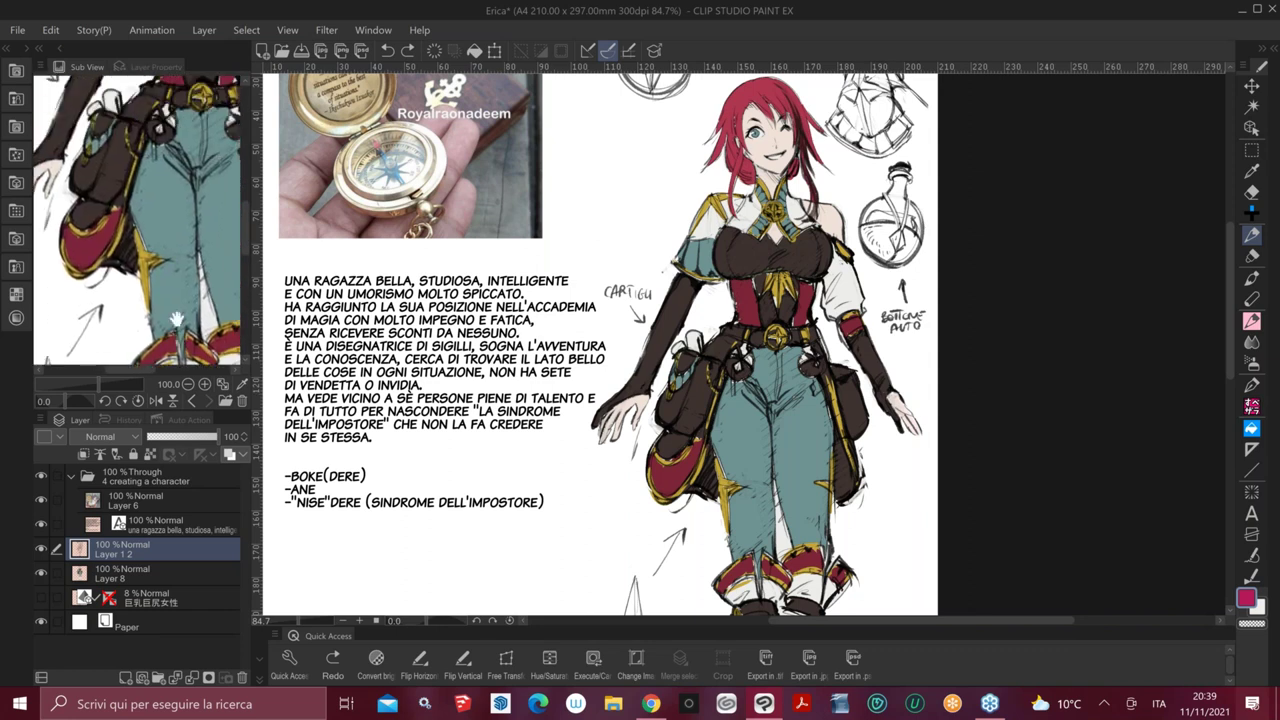
{"action": "left_click_drag", "start_coordinate": [185, 180], "coordinate": [180, 246]}
{"action": "left_click_drag", "start_coordinate": [205, 160], "coordinate": [198, 278]}
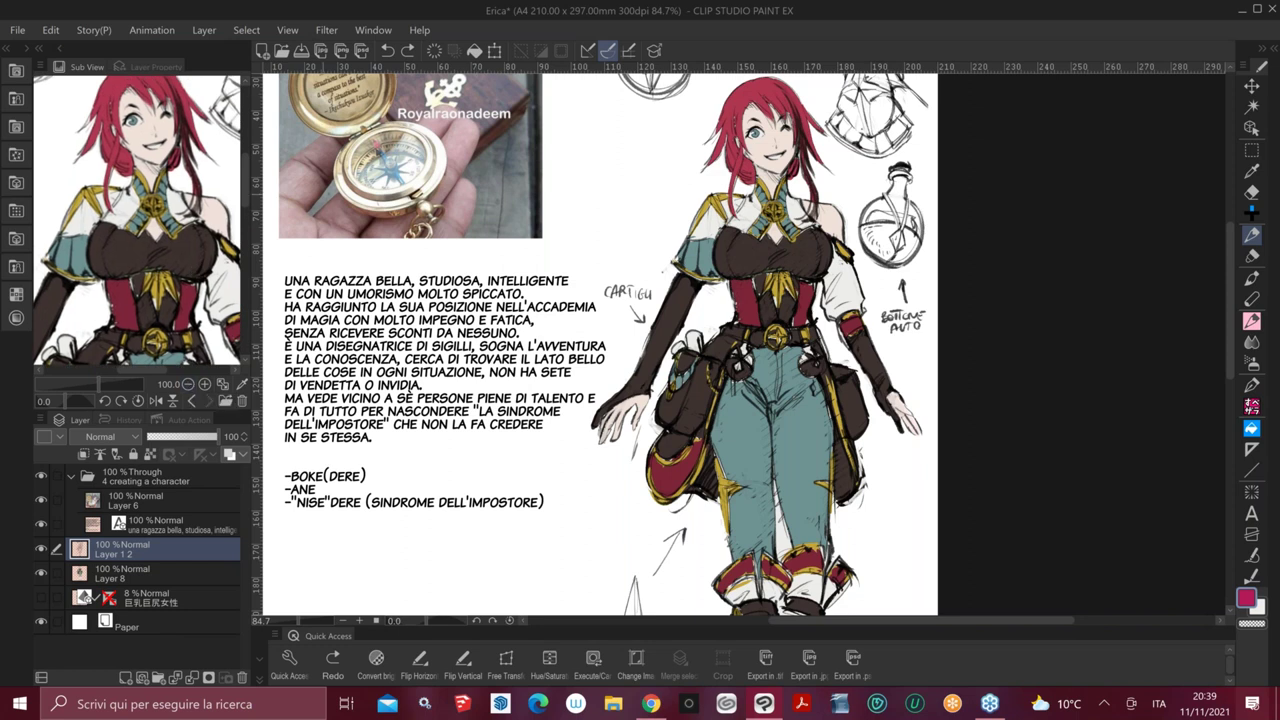
Open the recent file erica illu and close the Erica document
{"action": "left_click", "coordinate": [17, 30]}
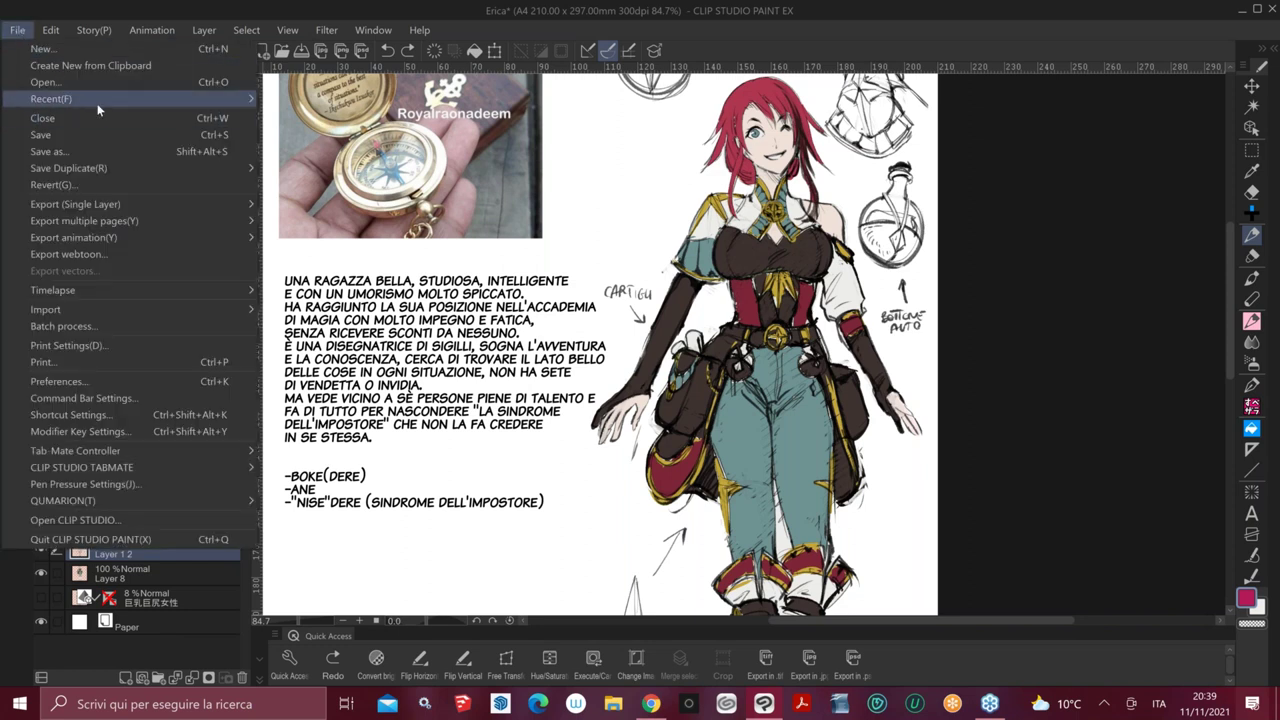
{"action": "mouse_move", "coordinate": [100, 99]}
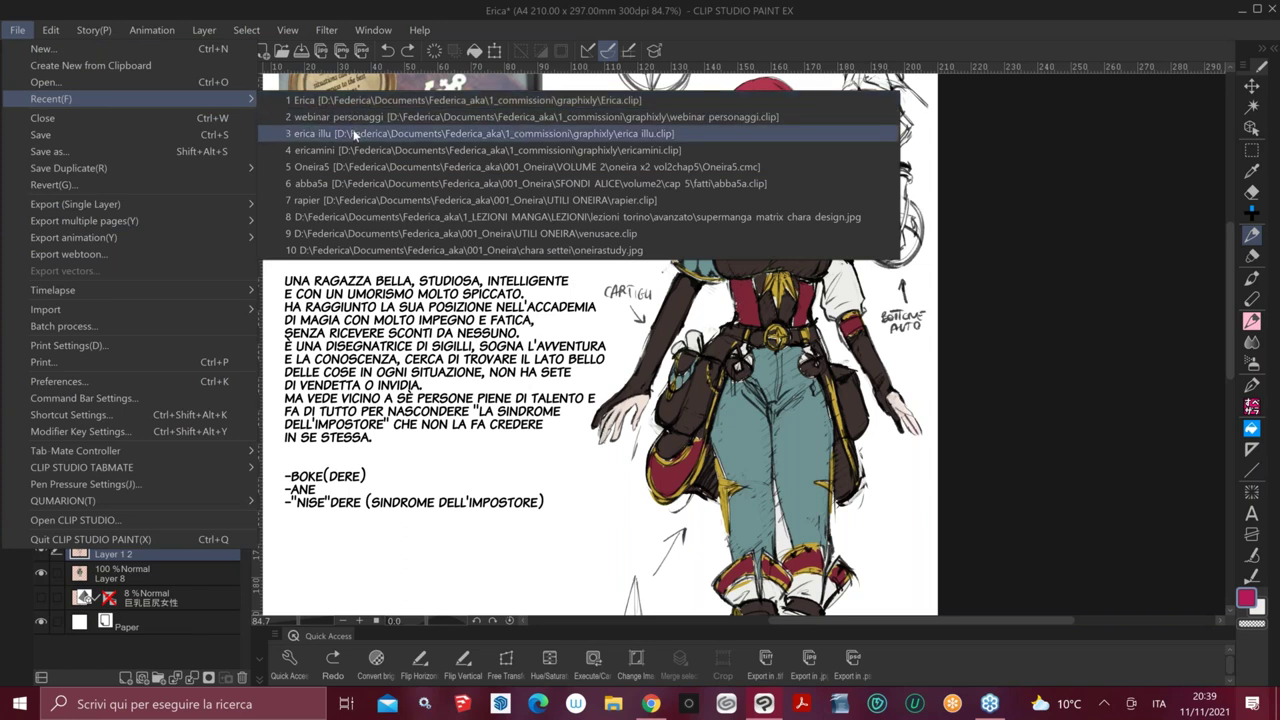
{"action": "left_click", "coordinate": [354, 135]}
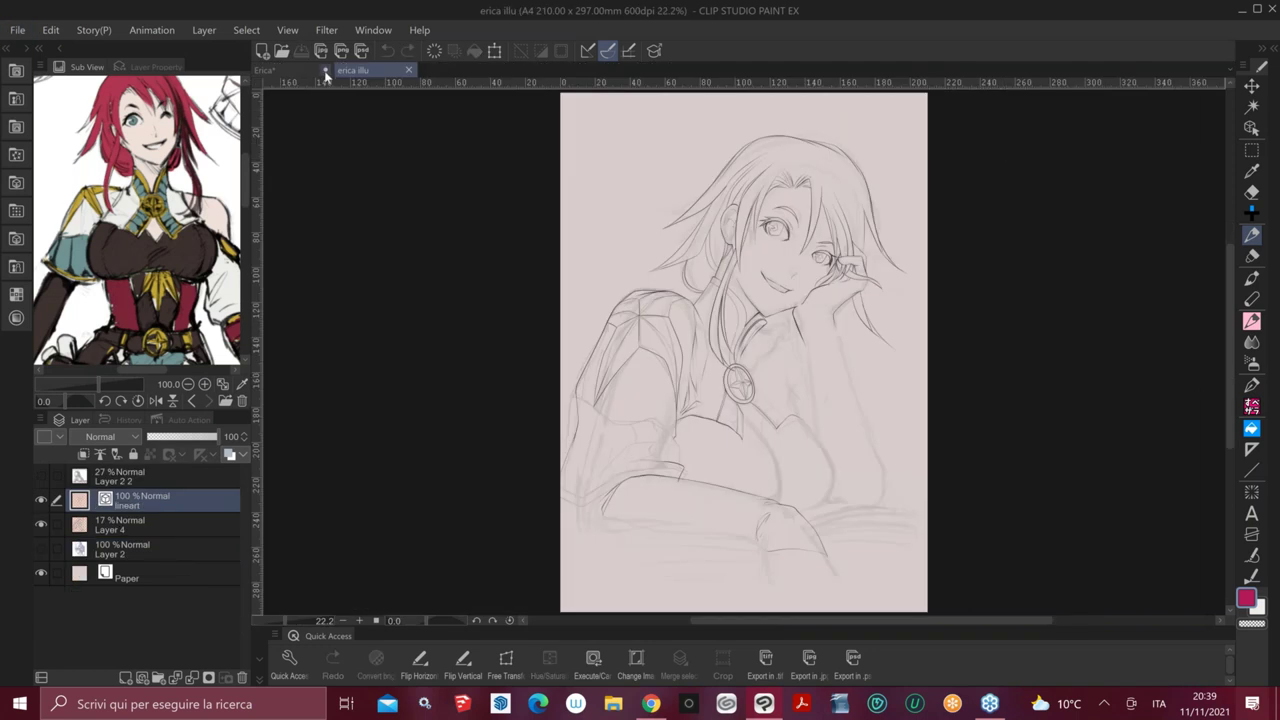
{"action": "left_click", "coordinate": [327, 68]}
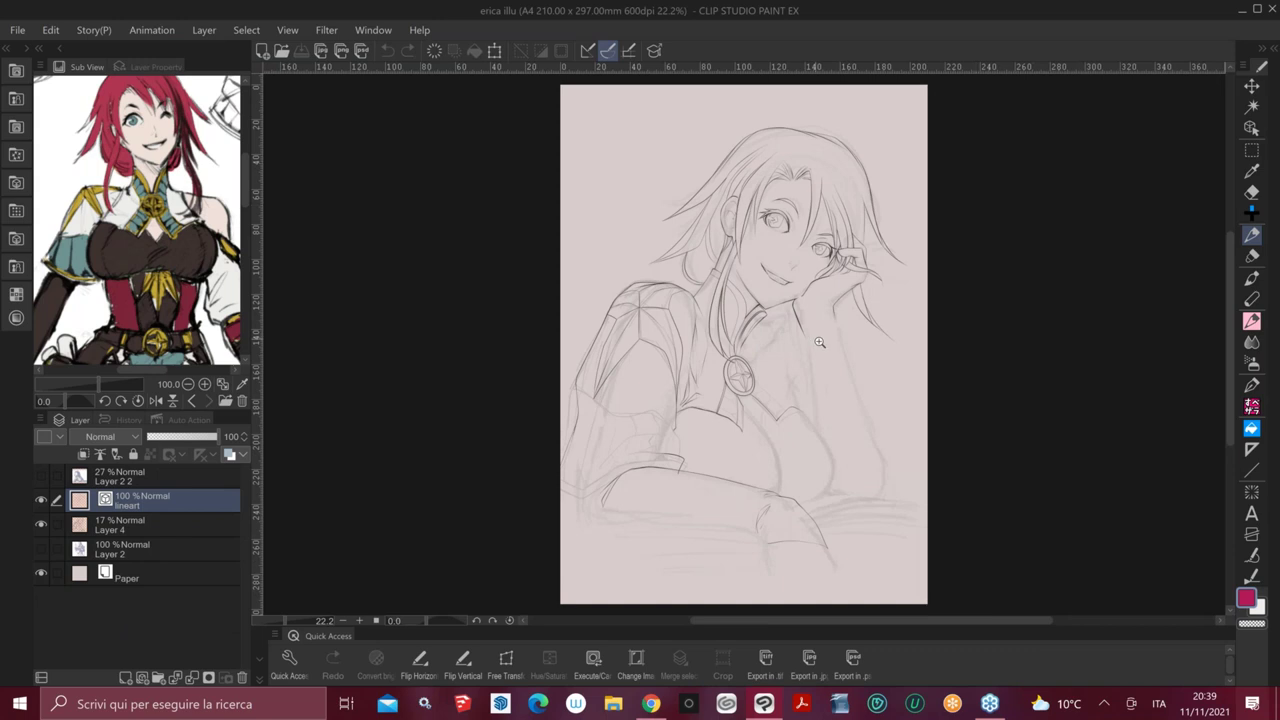
Sample the dark line color and draw hair strands behind Erica's ear on the lineart layer with the SU-CREAM PENCIL, undoing unsatisfactory strokes
{"action": "left_click", "coordinate": [828, 351]}
{"action": "left_click", "coordinate": [828, 351]}
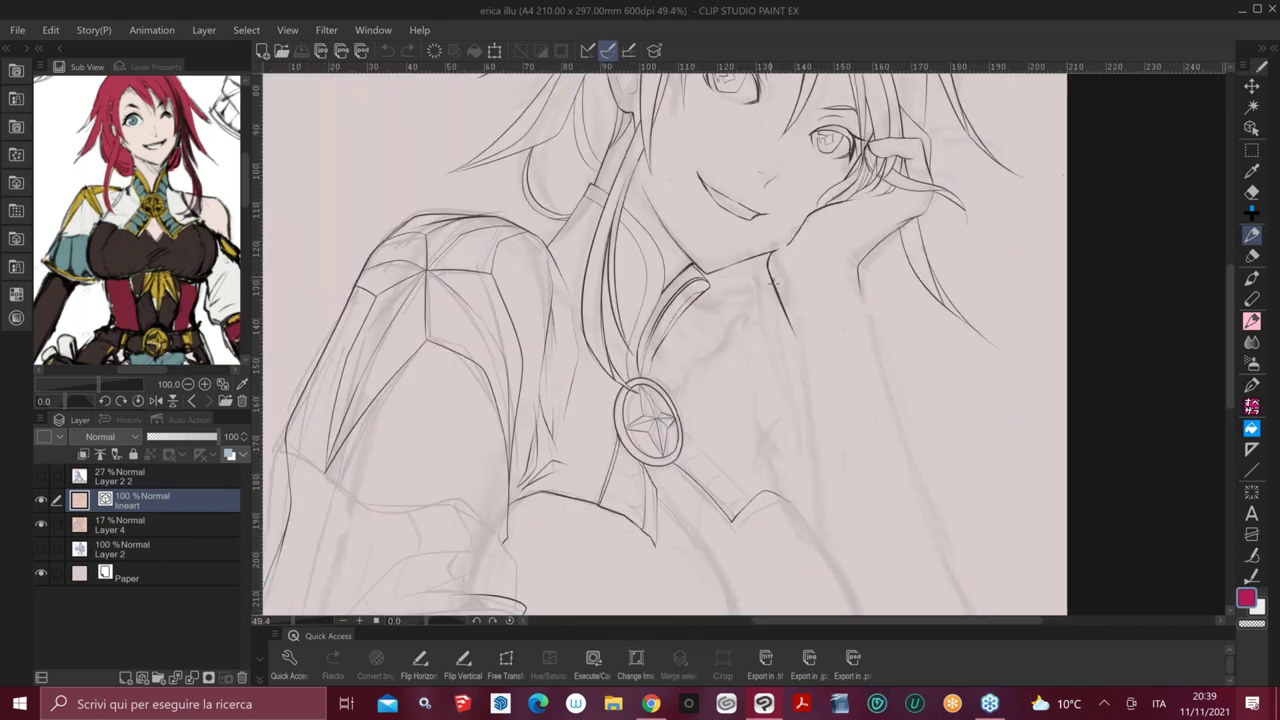
{"action": "left_click", "coordinate": [779, 291], "text": "alt"}
{"action": "left_click", "coordinate": [1274, 50]}
{"action": "left_click", "coordinate": [1040, 320]}
{"action": "left_click", "coordinate": [1225, 494]}
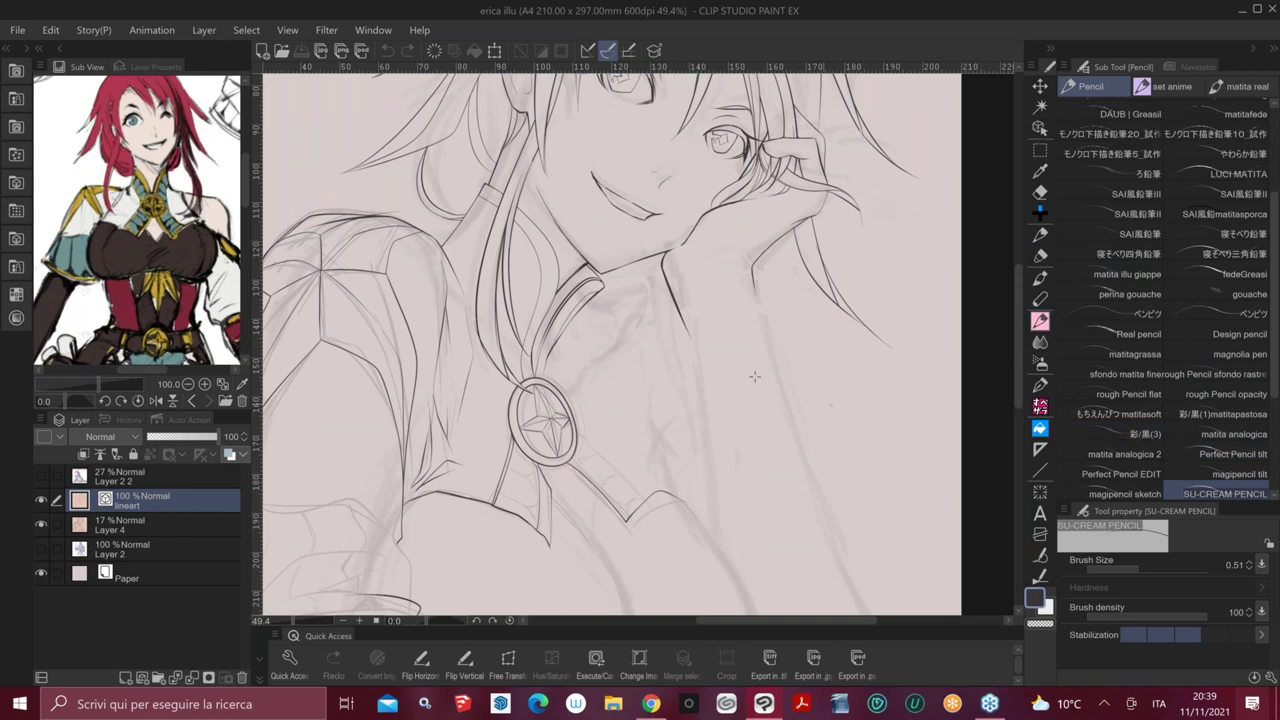
{"action": "left_click_drag", "start_coordinate": [791, 282], "coordinate": [834, 436]}
{"action": "left_click_drag", "start_coordinate": [841, 273], "coordinate": [841, 307]}
{"action": "left_click_drag", "start_coordinate": [511, 400], "coordinate": [500, 298]}
{"action": "key", "text": "ctrl+z"}
{"action": "left_click_drag", "start_coordinate": [501, 390], "coordinate": [494, 290]}
{"action": "key", "text": "ctrl+z"}
{"action": "left_click_drag", "start_coordinate": [506, 399], "coordinate": [488, 348]}
{"action": "left_click_drag", "start_coordinate": [515, 394], "coordinate": [506, 305]}
{"action": "key", "text": "ctrl+z"}
{"action": "left_click_drag", "start_coordinate": [508, 386], "coordinate": [496, 303]}
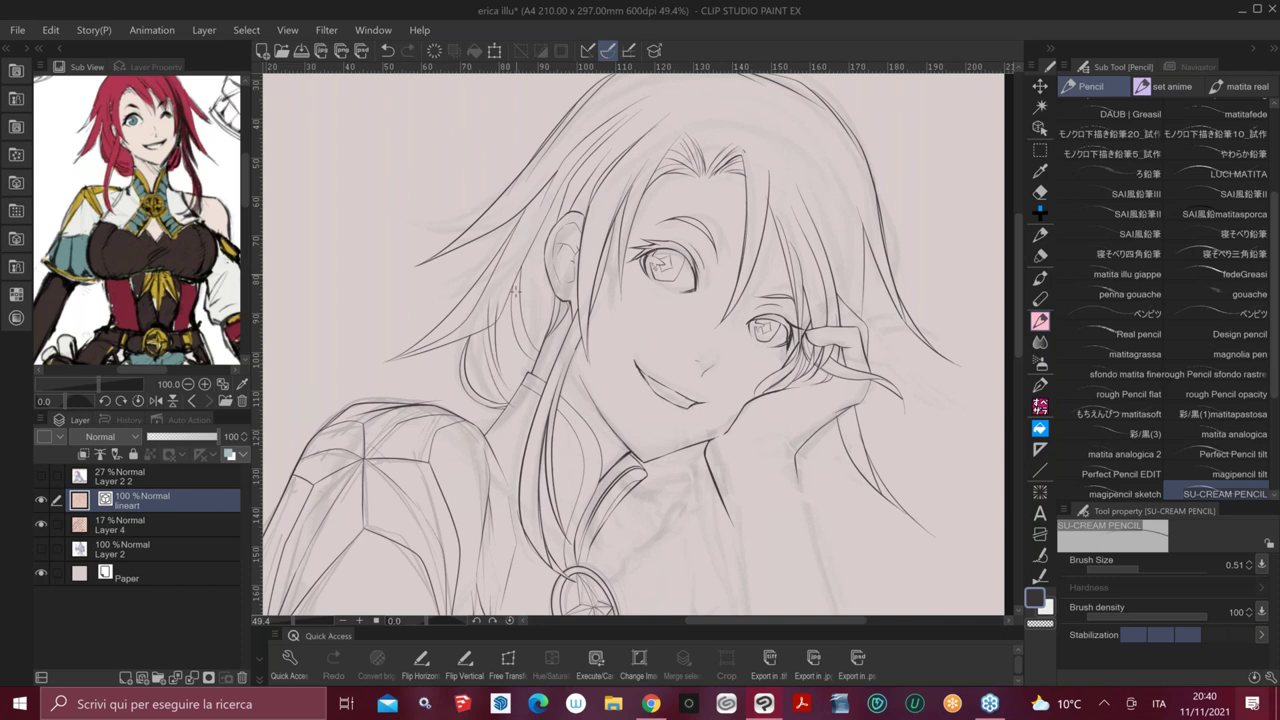
{"action": "left_click_drag", "start_coordinate": [518, 354], "coordinate": [498, 390]}
Undo and redo the last hair strand to compare the hair behind the ear with and without it
{"action": "left_click", "coordinate": [533, 331], "text": "ctrl"}
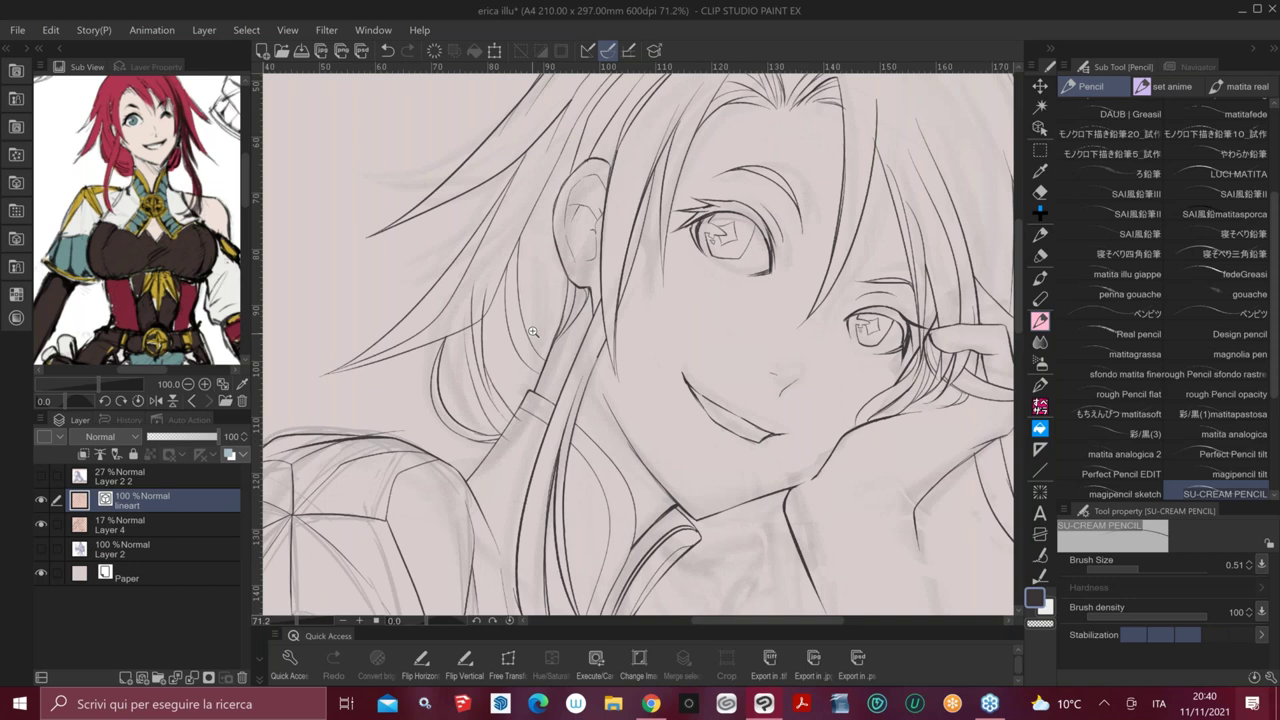
{"action": "scroll", "coordinate": [533, 331], "scroll_direction": "up", "scroll_amount": 1}
{"action": "left_click_drag", "start_coordinate": [616, 292], "coordinate": [895, 292]}
{"action": "key", "text": "ctrl+z"}
{"action": "key", "text": "ctrl+y"}
{"action": "key", "text": "ctrl+z"}
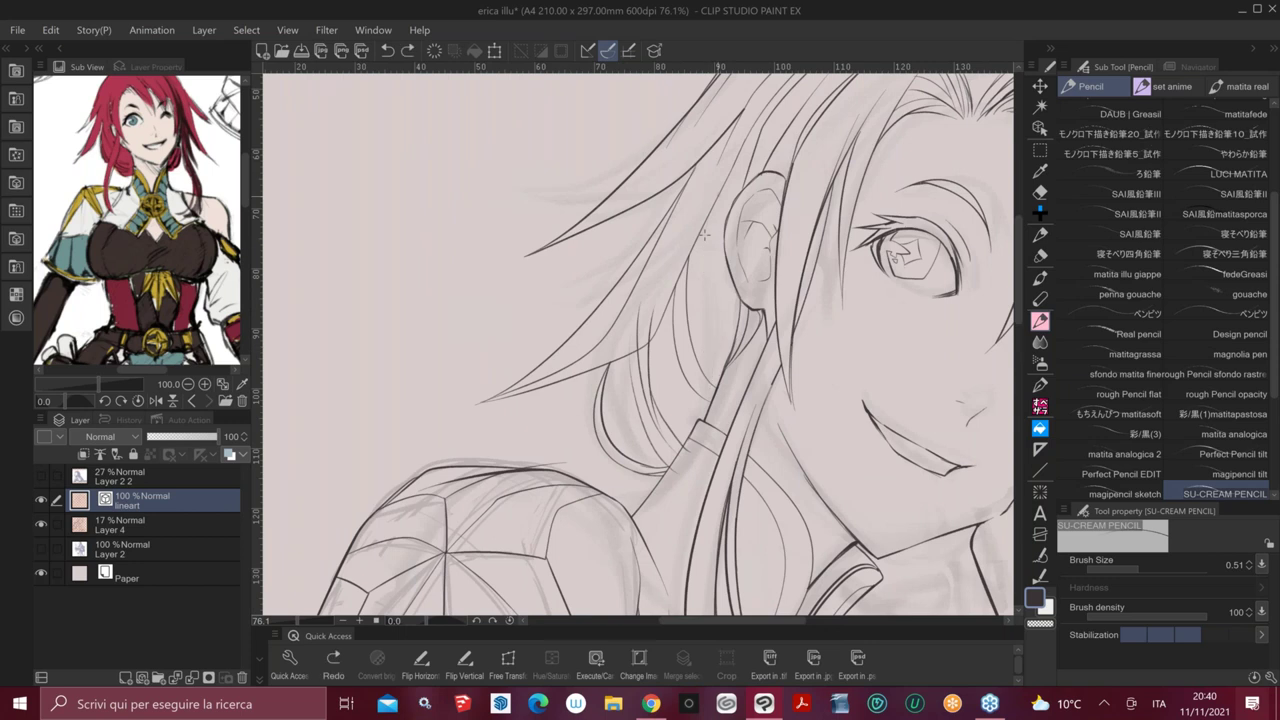
{"action": "key", "text": "ctrl+y"}
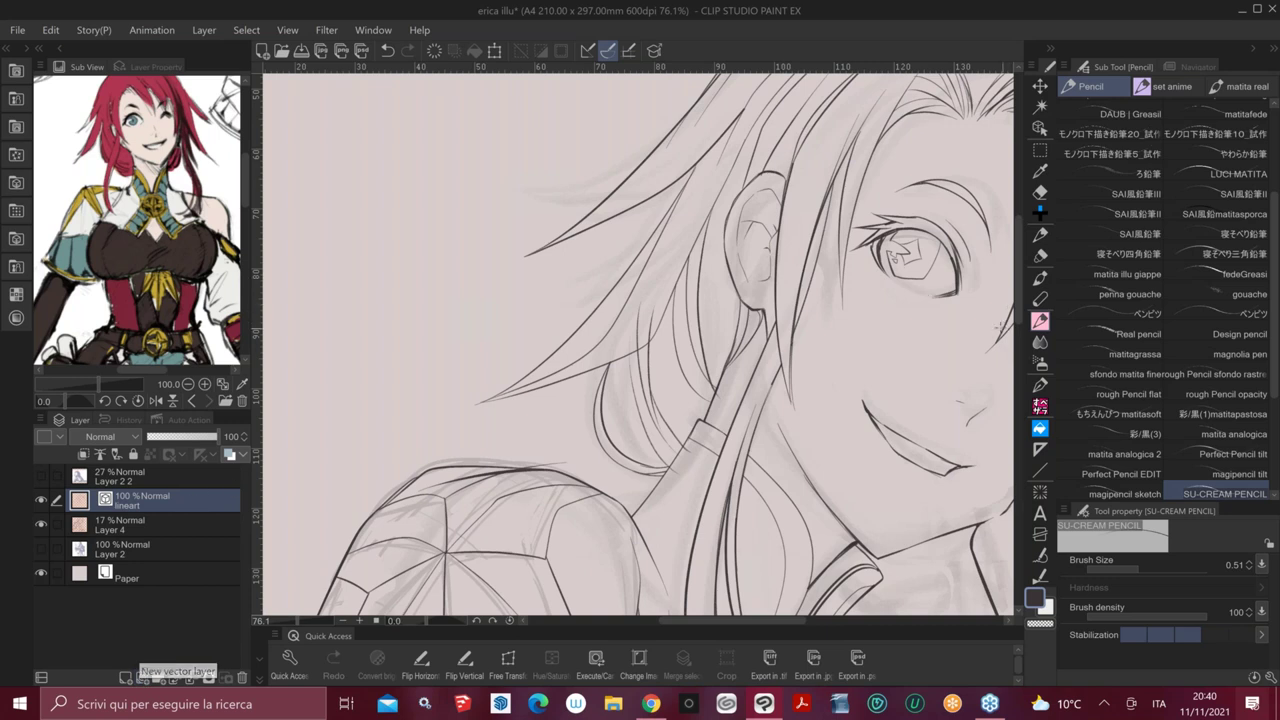
Switch to the vectorfino eraser, hide and show the lineart layer to examine the rough sketch beneath, and select Layer 4
{"action": "key", "text": "e"}
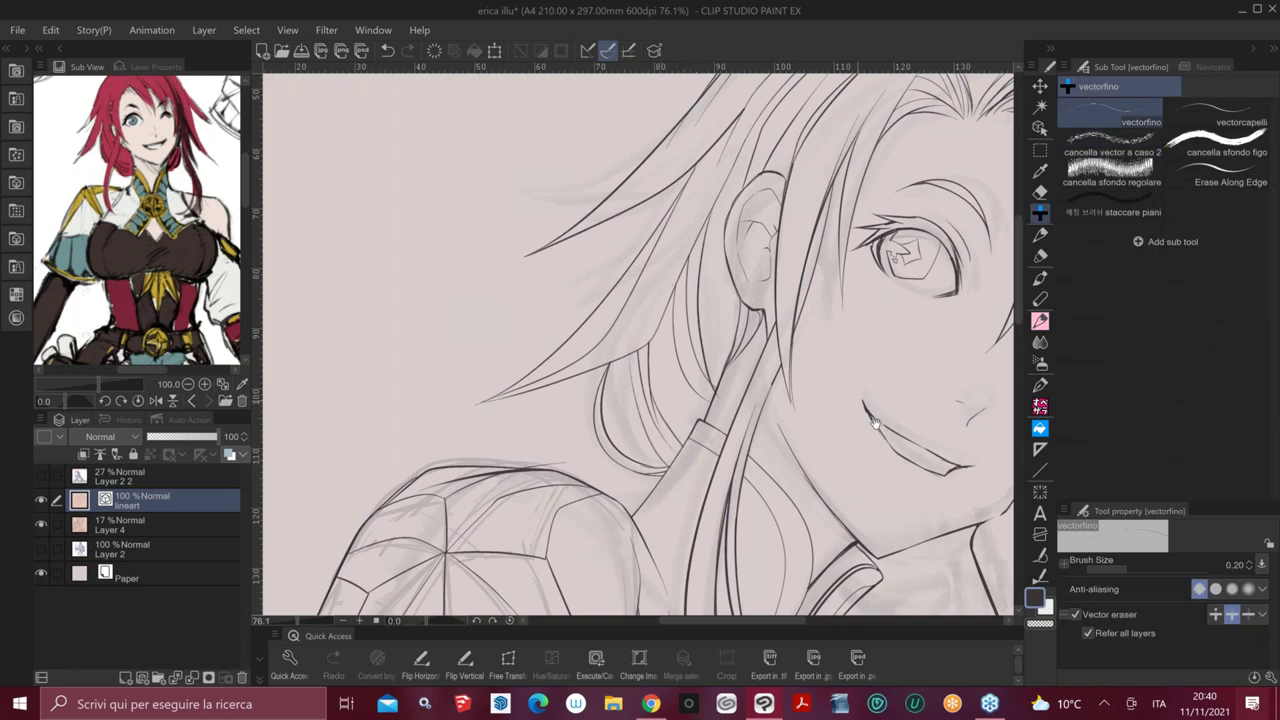
{"action": "left_click_drag", "start_coordinate": [875, 423], "coordinate": [610, 541]}
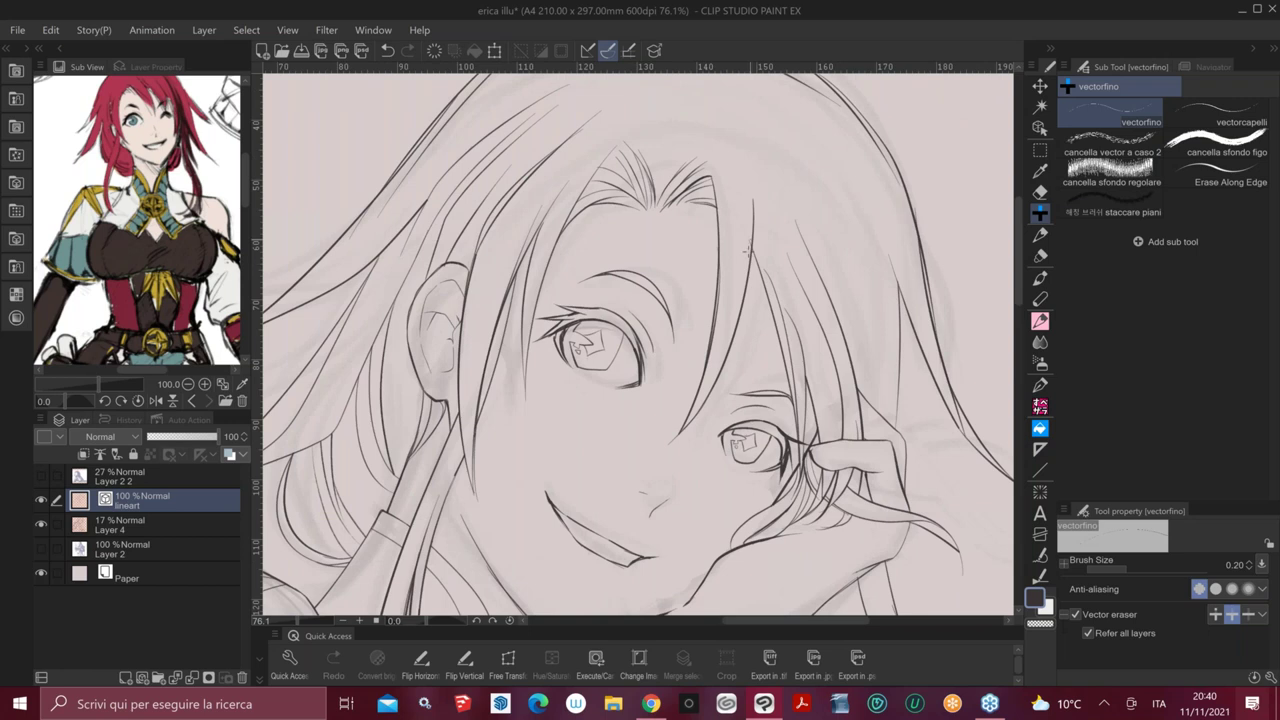
{"action": "left_click_drag", "start_coordinate": [875, 454], "coordinate": [838, 420]}
{"action": "left_click_drag", "start_coordinate": [839, 506], "coordinate": [917, 323]}
{"action": "left_click", "coordinate": [41, 501]}
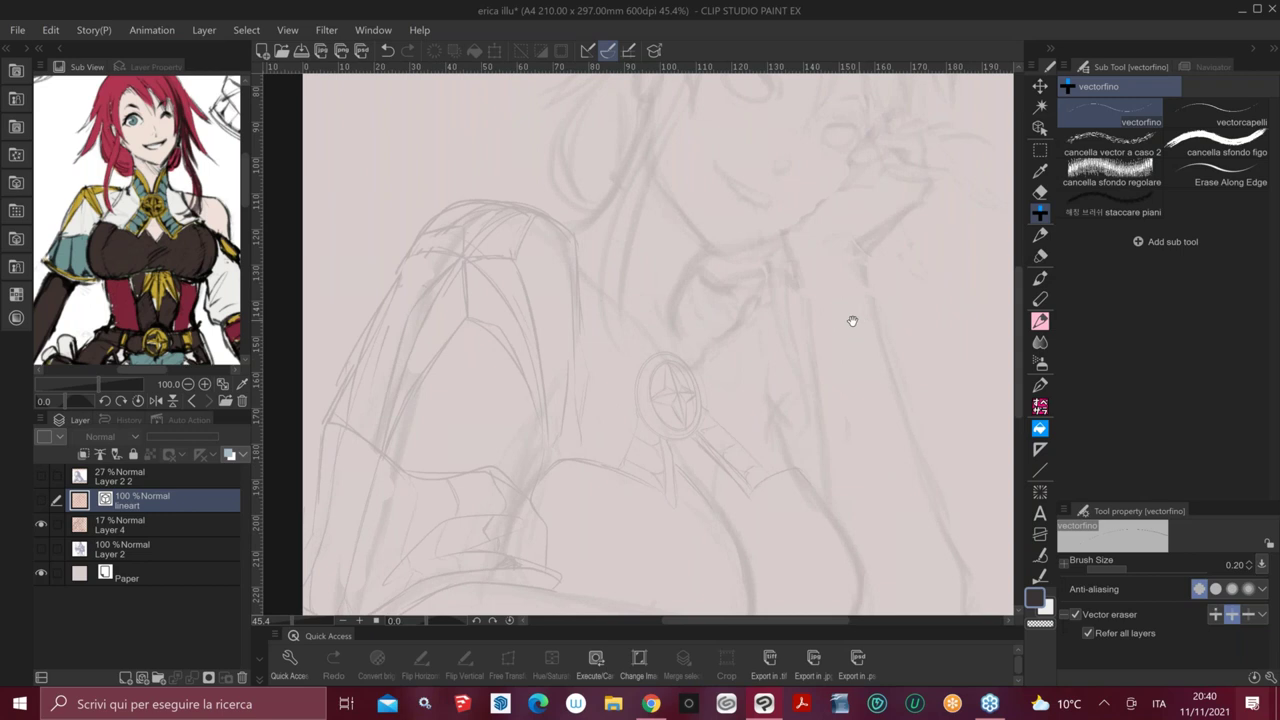
{"action": "left_click", "coordinate": [42, 500]}
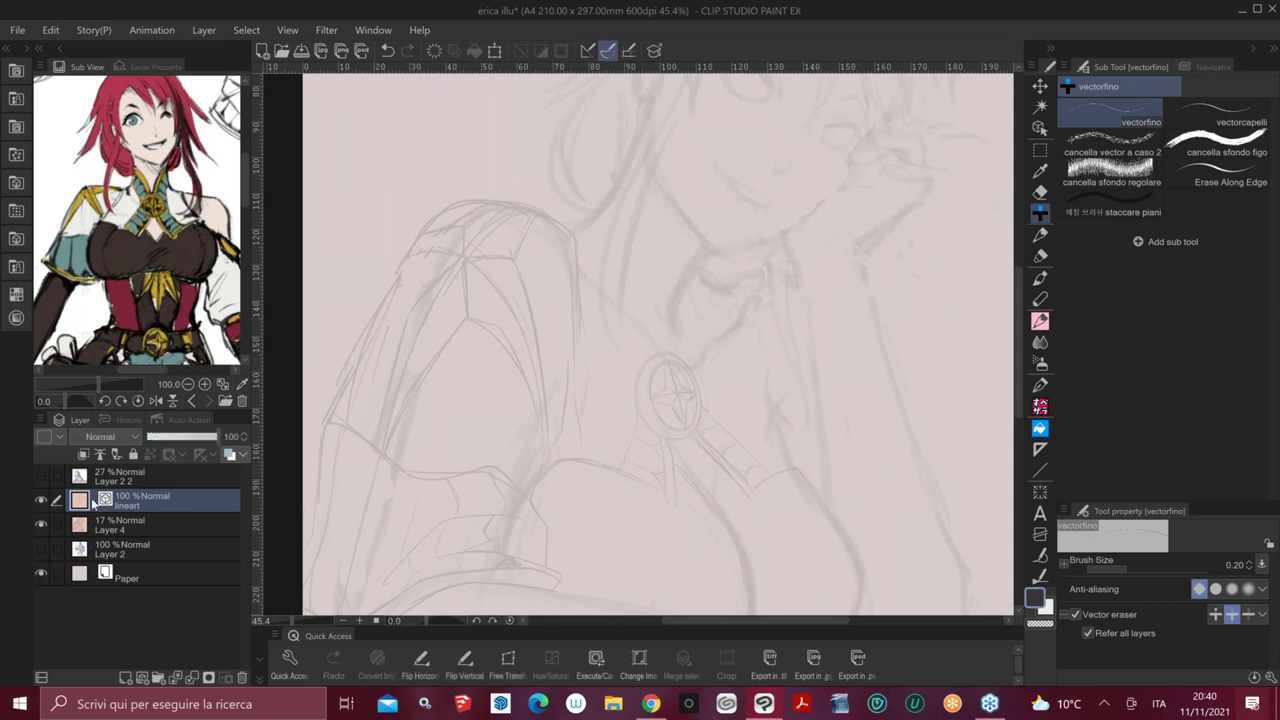
{"action": "left_click", "coordinate": [156, 530]}
{"action": "left_click_drag", "start_coordinate": [882, 268], "coordinate": [801, 273]}
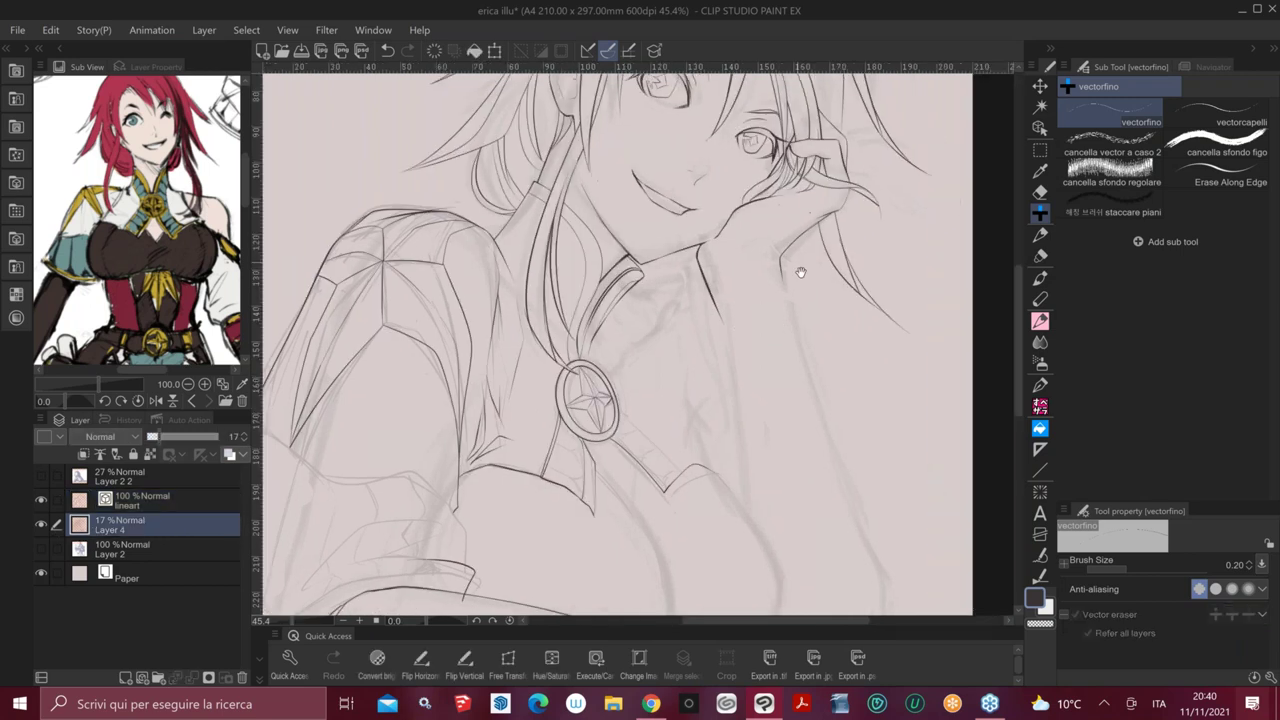
Move the Sub View reference to Erica's gloved arm and hand, and focus on the illustration's hand under the chin
{"action": "left_click_drag", "start_coordinate": [208, 288], "coordinate": [177, 182]}
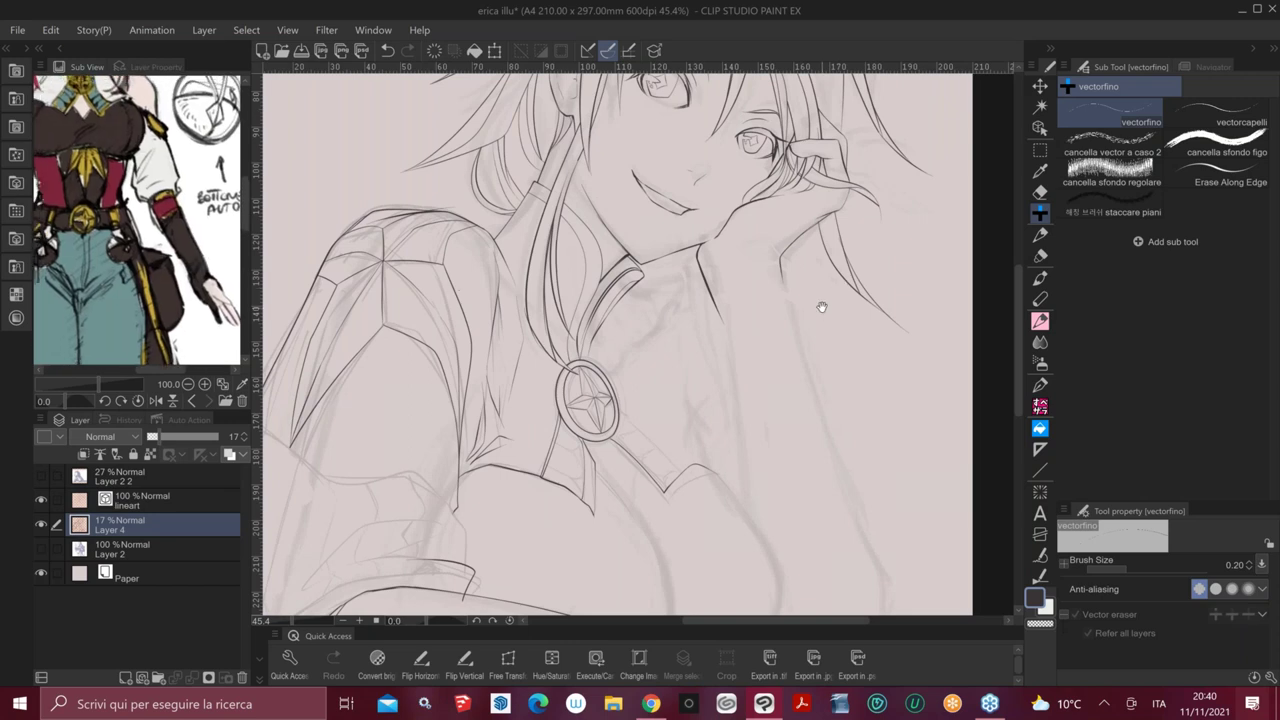
{"action": "left_click_drag", "start_coordinate": [177, 302], "coordinate": [110, 250]}
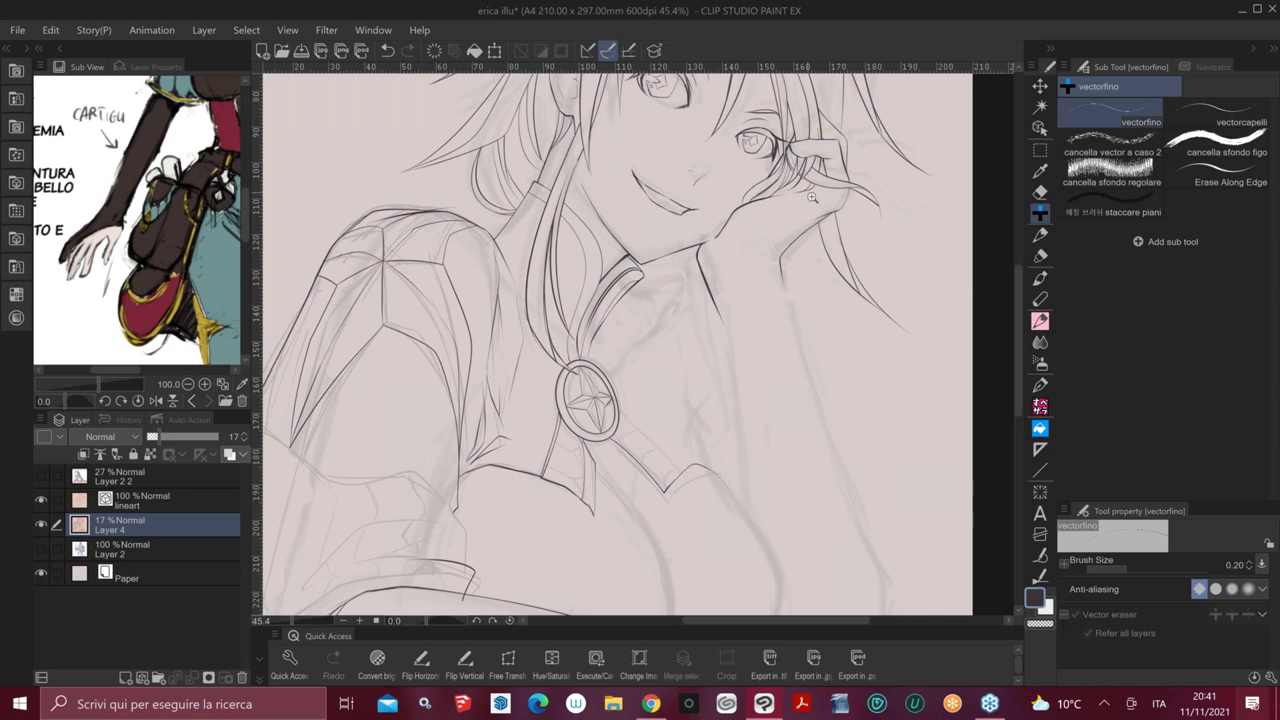
{"action": "scroll", "coordinate": [812, 197], "scroll_direction": "up", "scroll_amount": 2}
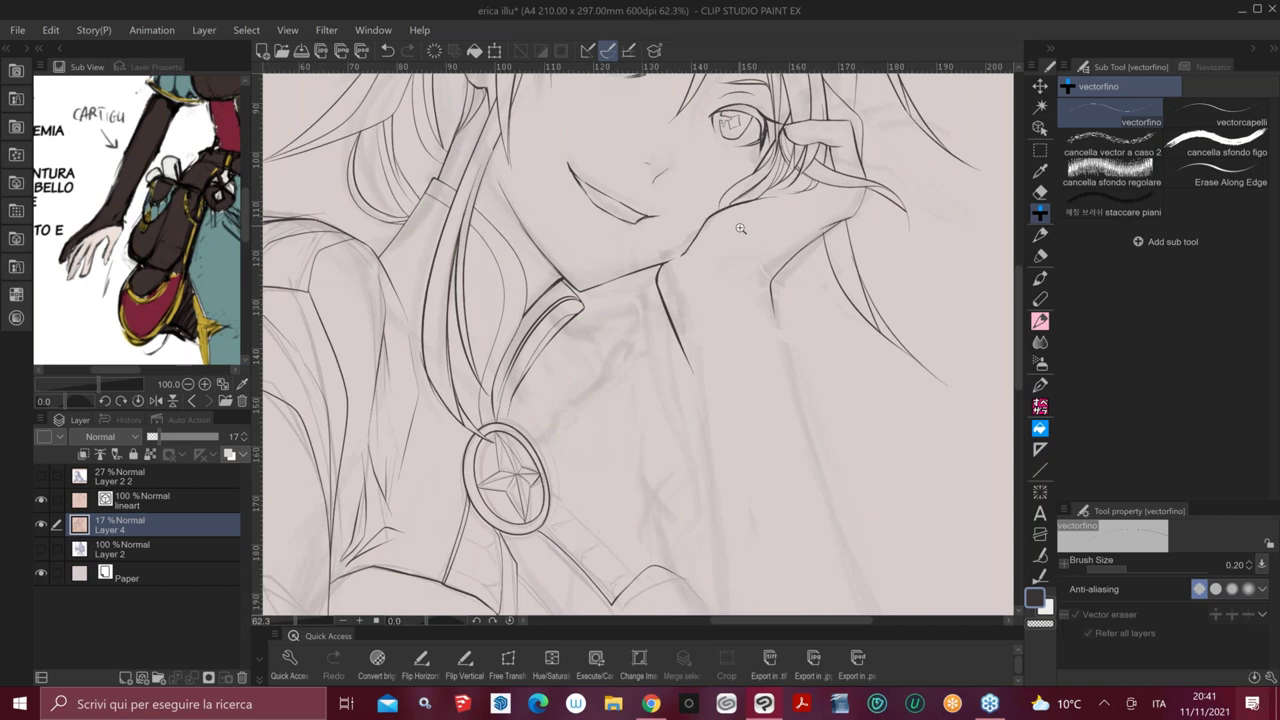
{"action": "scroll", "coordinate": [730, 231], "scroll_direction": "up", "scroll_amount": 2}
{"action": "left_click_drag", "start_coordinate": [742, 251], "coordinate": [727, 321]}
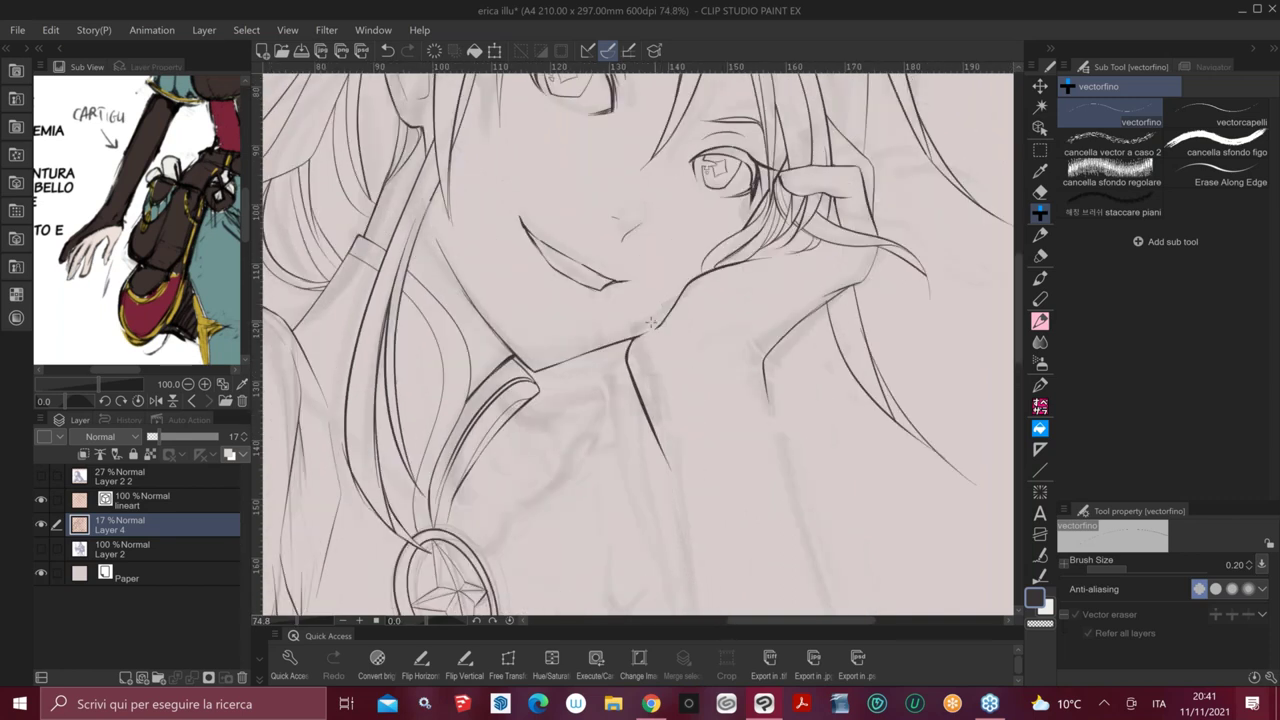
On the lineart layer, draw the inner wrist contour just below the chin with Pencil R1 DENSA, undoing a vector erasure there
{"action": "left_click", "coordinate": [170, 507]}
{"action": "key", "text": "p"}
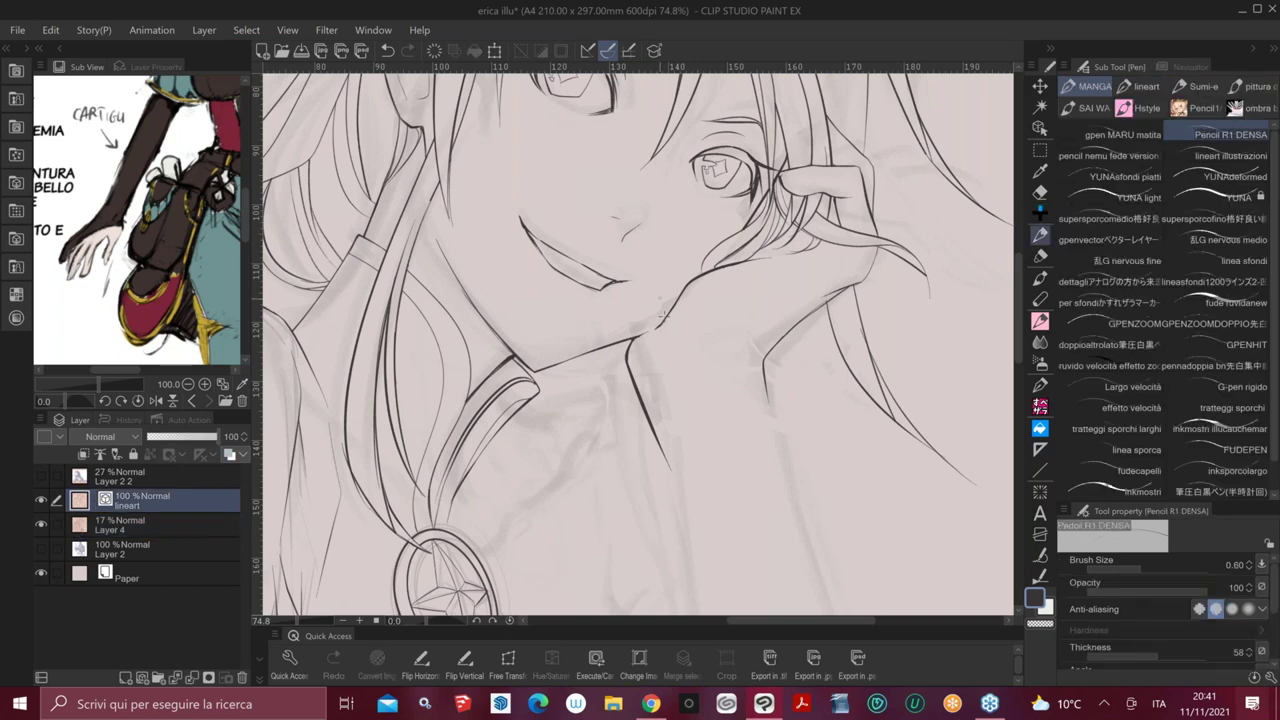
{"action": "left_click_drag", "start_coordinate": [640, 356], "coordinate": [642, 403]}
{"action": "key", "text": "e"}
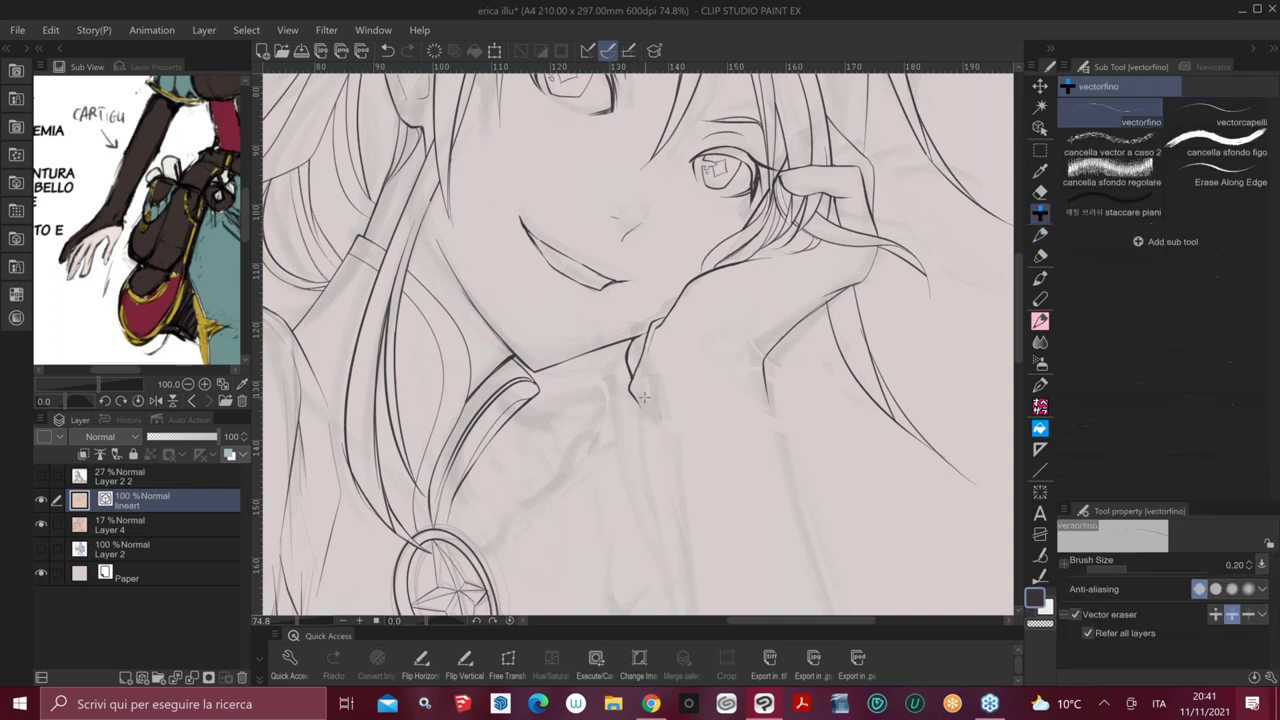
{"action": "key", "text": "ctrl+z"}
{"action": "left_click", "coordinate": [645, 402]}
{"action": "key", "text": "p"}
{"action": "left_click_drag", "start_coordinate": [662, 330], "coordinate": [643, 405]}
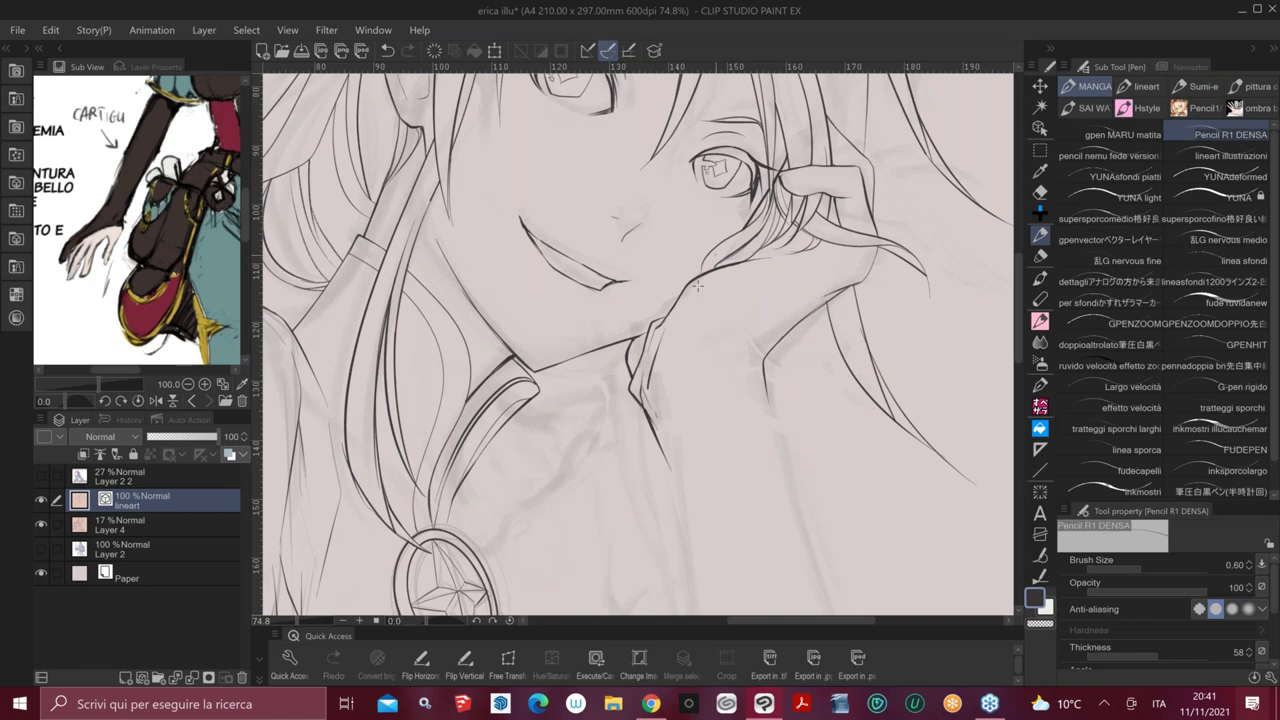
Rotate the canvas by -45 degrees, draw small crease lines on the palm beside the cheek, and reset the rotation
{"action": "left_click_drag", "start_coordinate": [816, 281], "coordinate": [836, 371]}
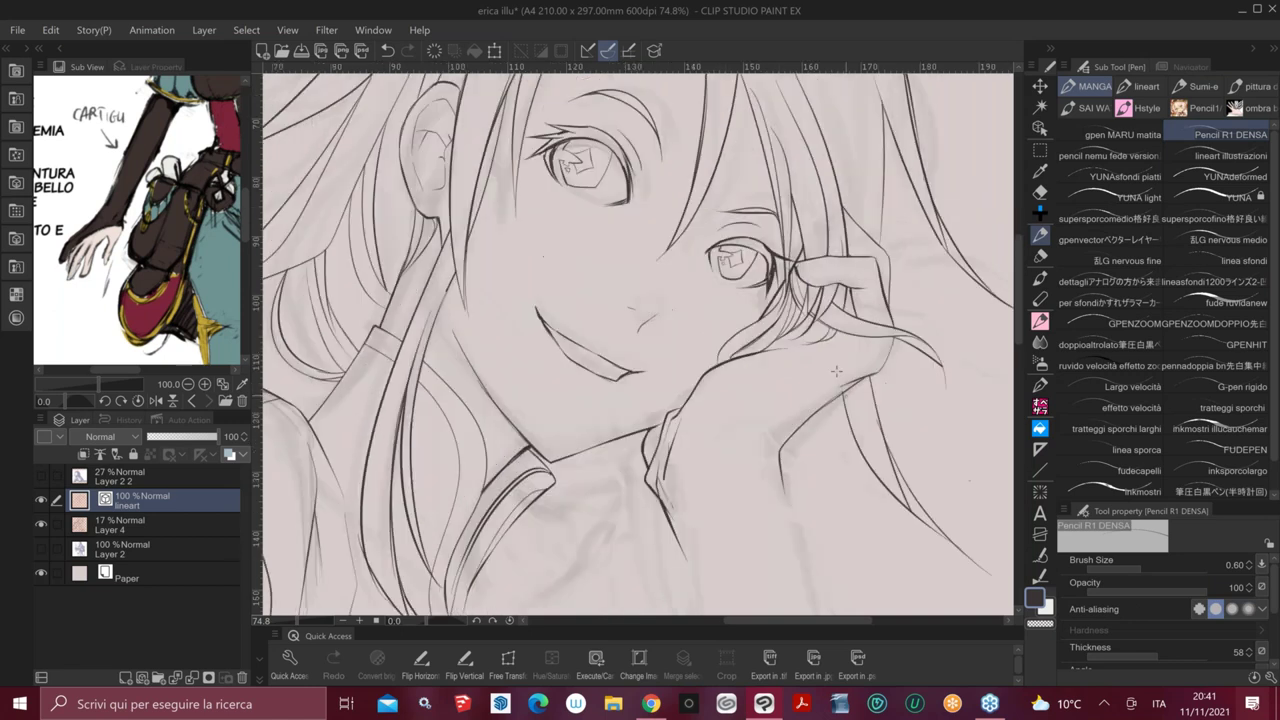
{"action": "key", "text": "minus"}
{"action": "left_click_drag", "start_coordinate": [712, 364], "coordinate": [706, 328]}
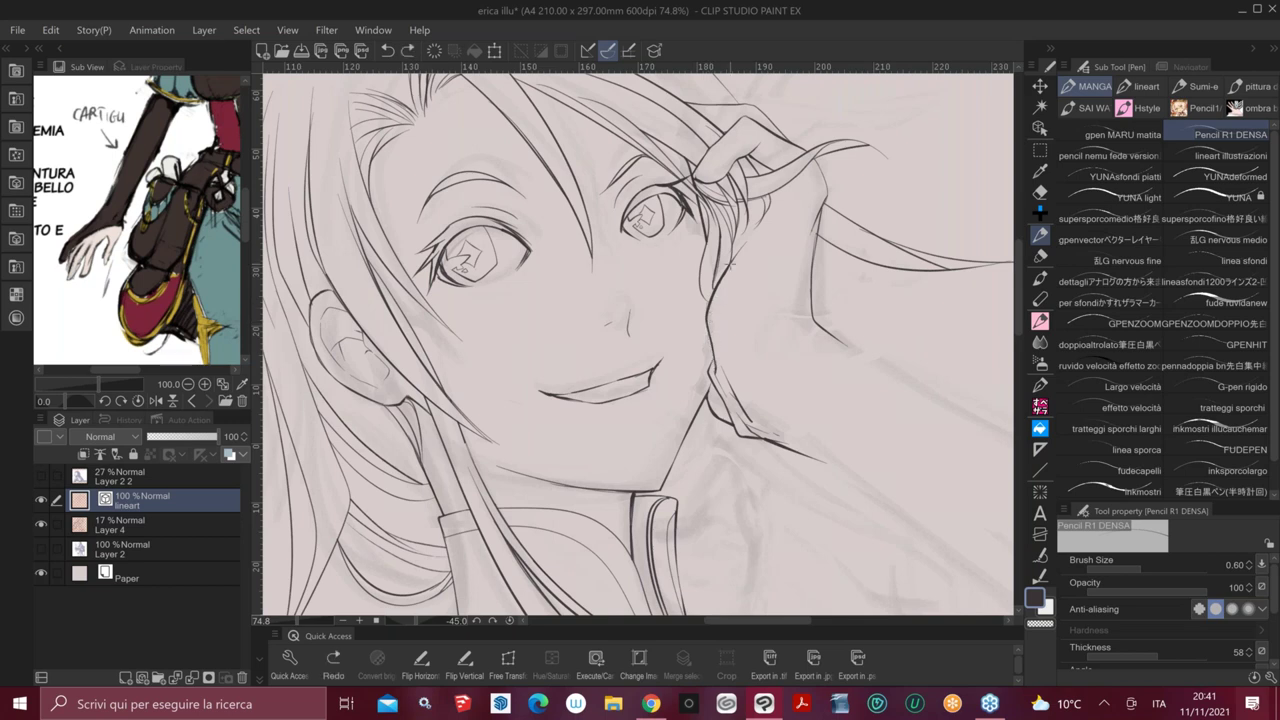
{"action": "mouse_move", "coordinate": [742, 252]}
{"action": "left_mouse_down"}
{"action": "mouse_move", "coordinate": [770, 240]}
{"action": "mouse_move", "coordinate": [758, 224]}
{"action": "left_mouse_up"}
{"action": "key", "text": "e"}
{"action": "key", "text": "asciicircum"}
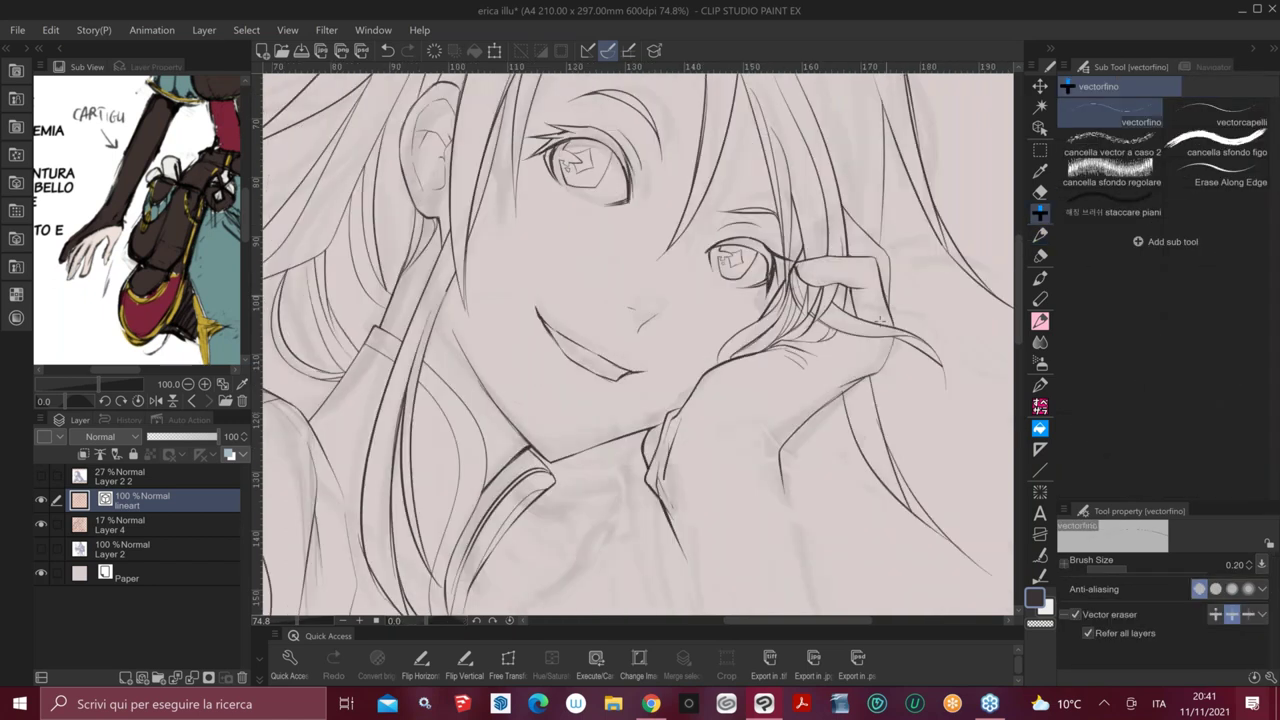
Draw small crease lines on the curled finger and on the hand beside the hair strand with Pencil R1 DENSA
{"action": "left_click_drag", "start_coordinate": [880, 318], "coordinate": [795, 424]}
{"action": "key", "text": "p"}
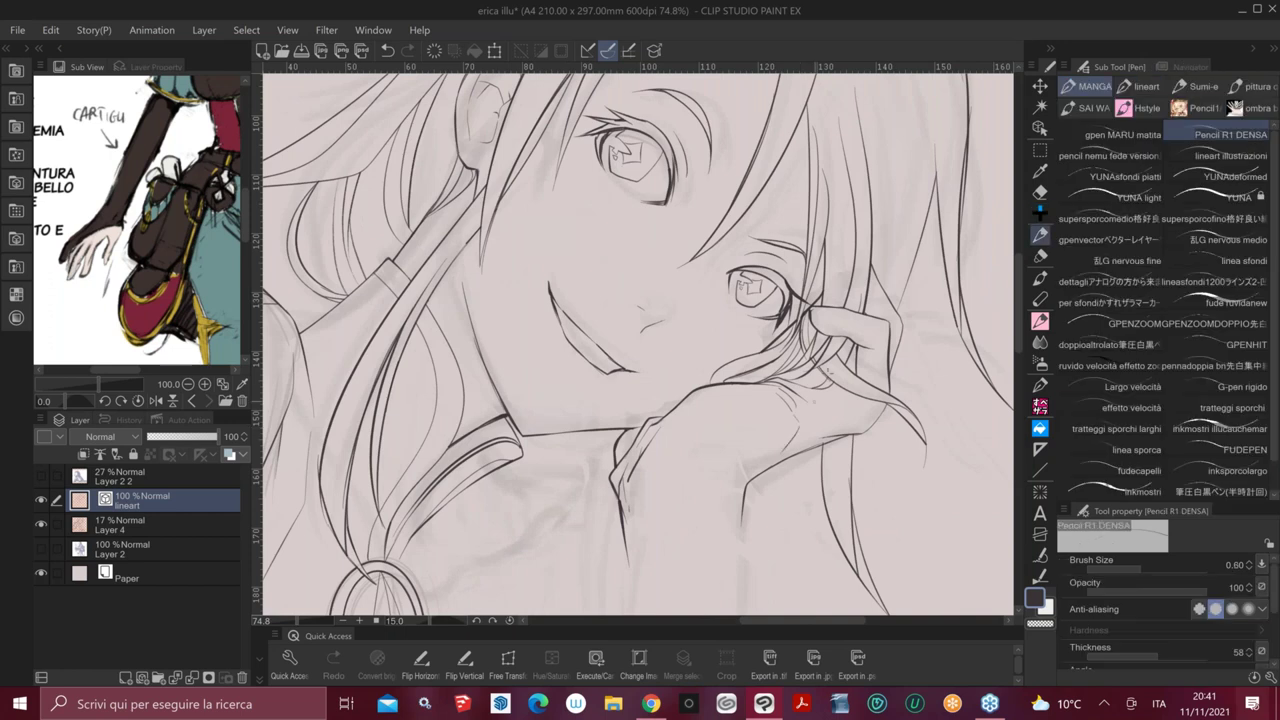
{"action": "left_click_drag", "start_coordinate": [829, 371], "coordinate": [793, 228]}
{"action": "left_click_drag", "start_coordinate": [803, 300], "coordinate": [812, 372]}
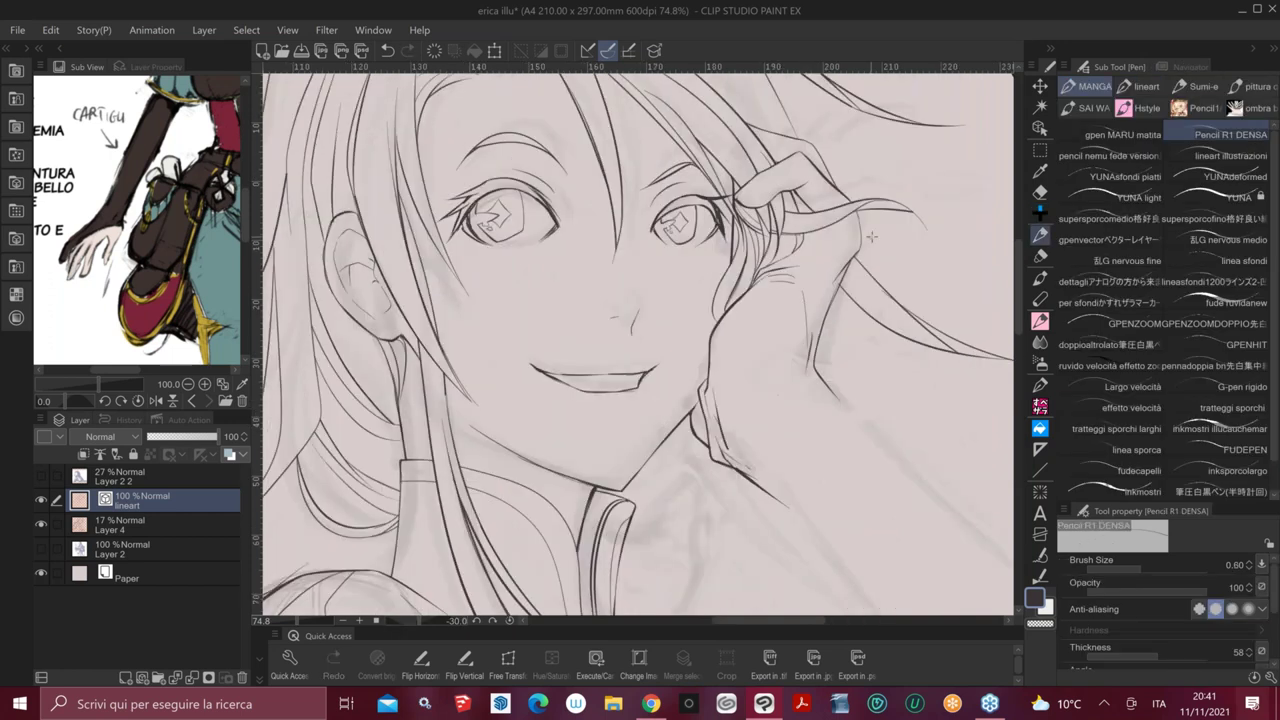
{"action": "left_click_drag", "start_coordinate": [871, 237], "coordinate": [845, 312]}
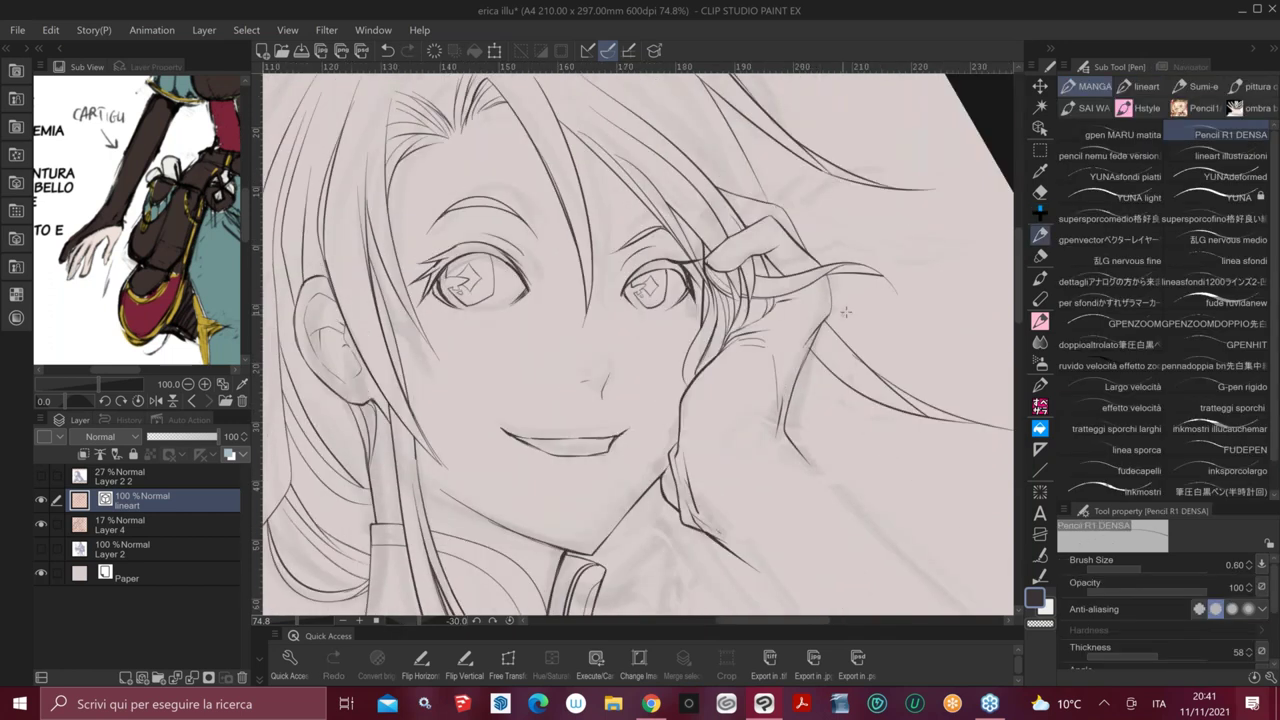
{"action": "left_click_drag", "start_coordinate": [784, 293], "coordinate": [800, 302]}
{"action": "left_click_drag", "start_coordinate": [781, 245], "coordinate": [788, 250]}
{"action": "key", "text": "asciicircum"}
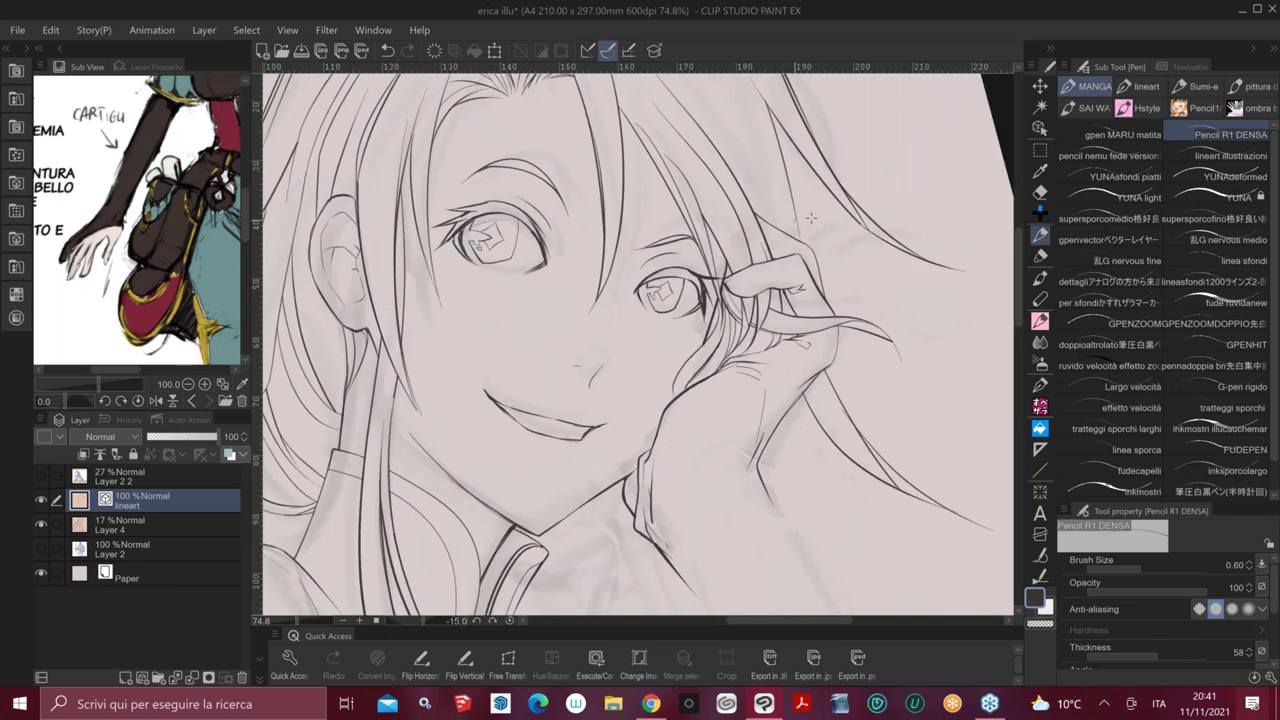
{"action": "key", "text": "asciicircum"}
{"action": "key", "text": "asciicircum"}
{"action": "scroll", "coordinate": [803, 358], "scroll_direction": "up", "scroll_amount": 2}
{"action": "left_click_drag", "start_coordinate": [760, 360], "coordinate": [788, 363]}
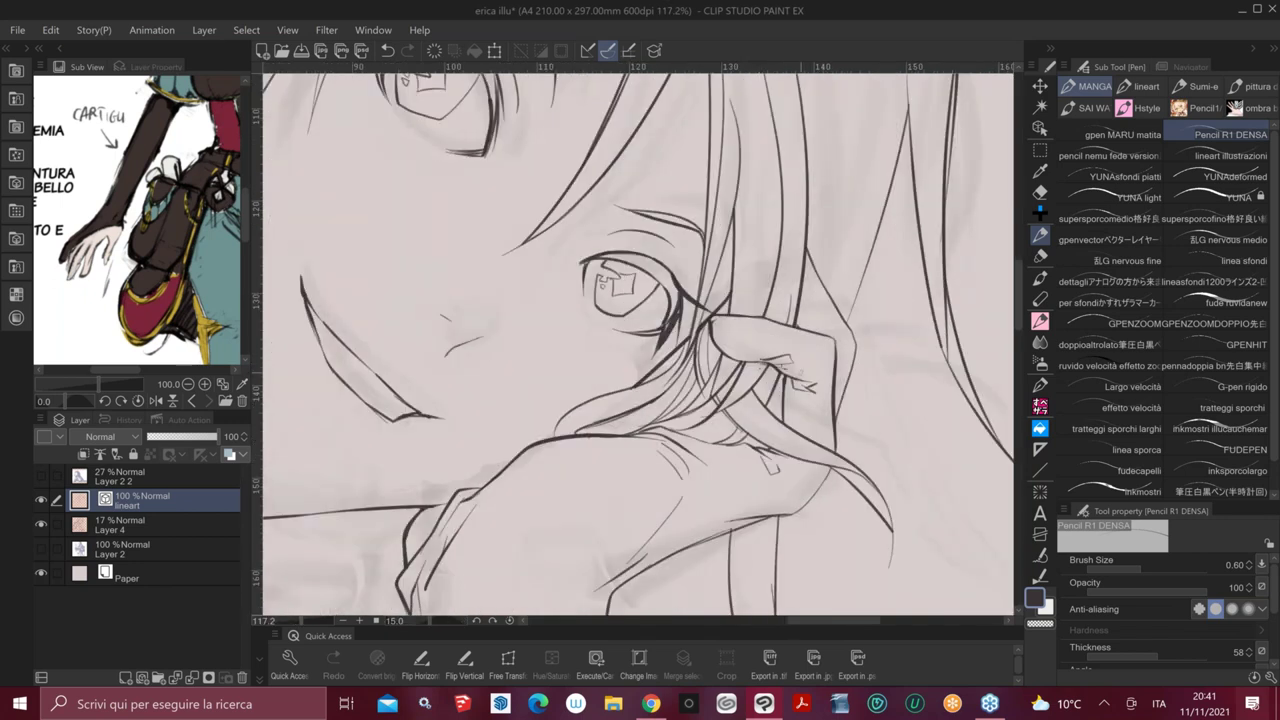
{"action": "scroll", "coordinate": [733, 349], "scroll_direction": "down", "scroll_amount": 2}
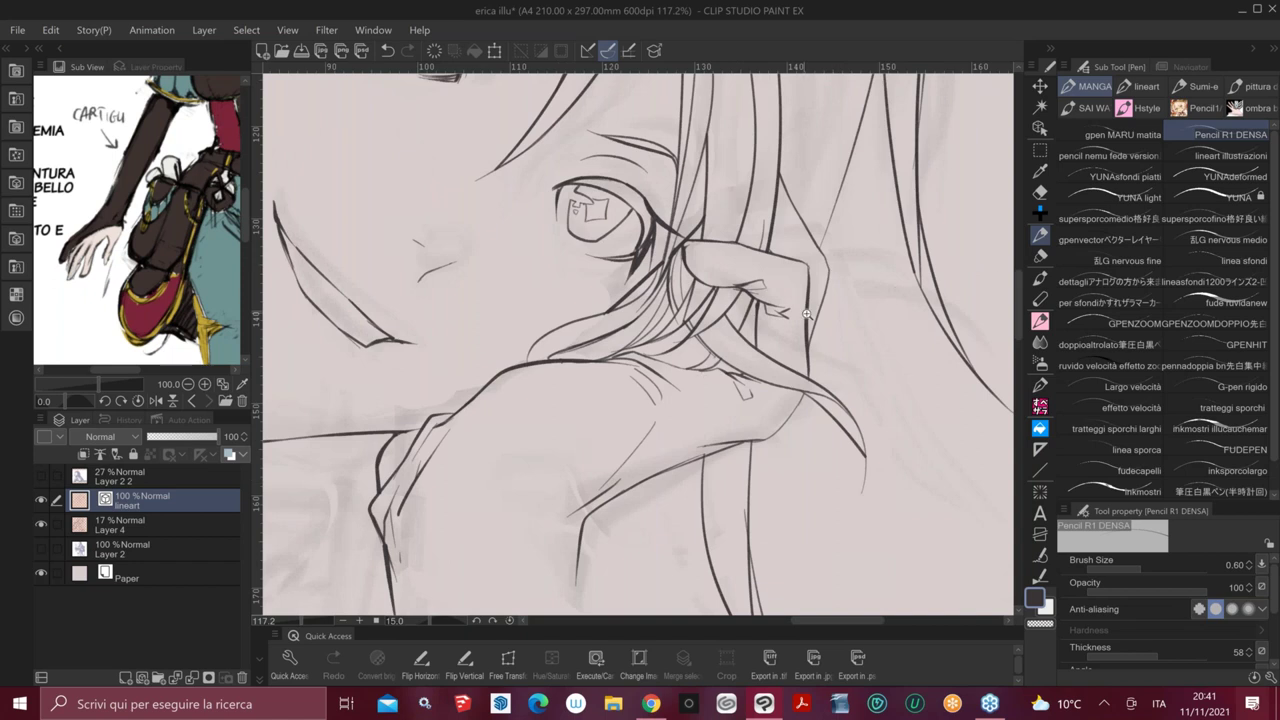
{"action": "scroll", "coordinate": [806, 314], "scroll_direction": "down", "scroll_amount": 2}
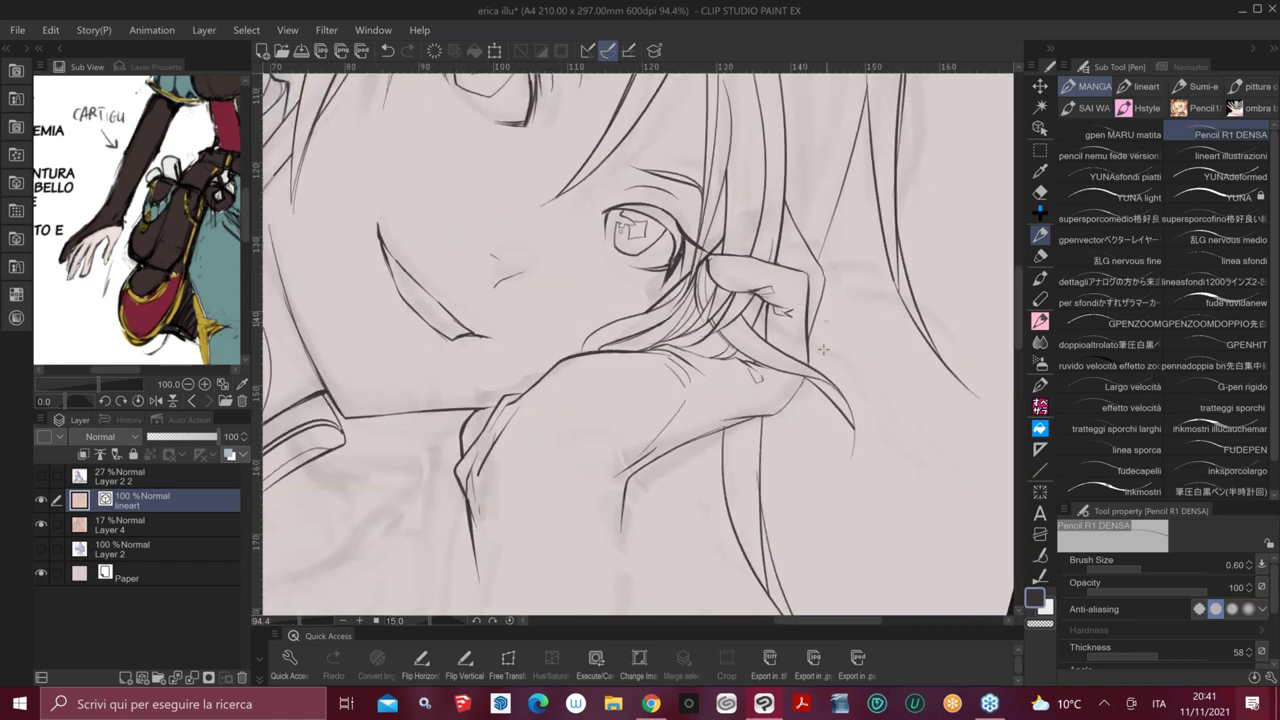
Trim the end of the outer wrist line with the vectorfino eraser and redraw it downwards, undoing one stroke
{"action": "left_click_drag", "start_coordinate": [801, 353], "coordinate": [863, 193]}
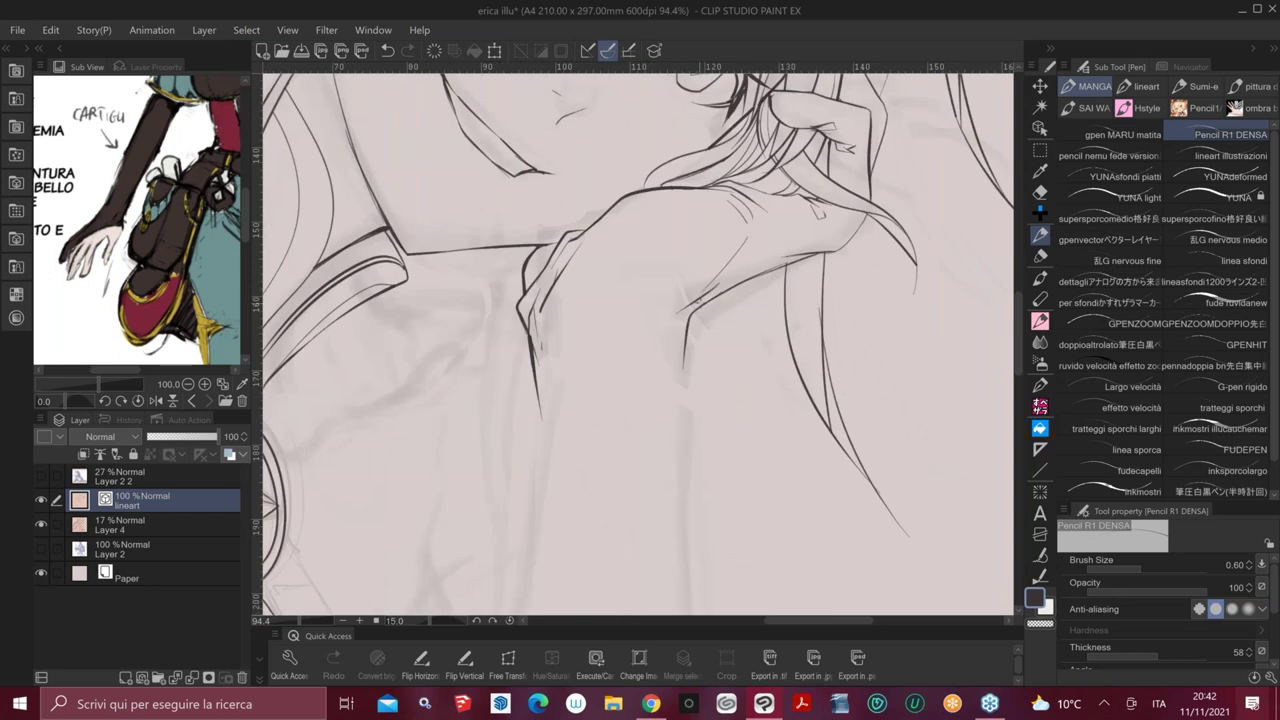
{"action": "key", "text": "e"}
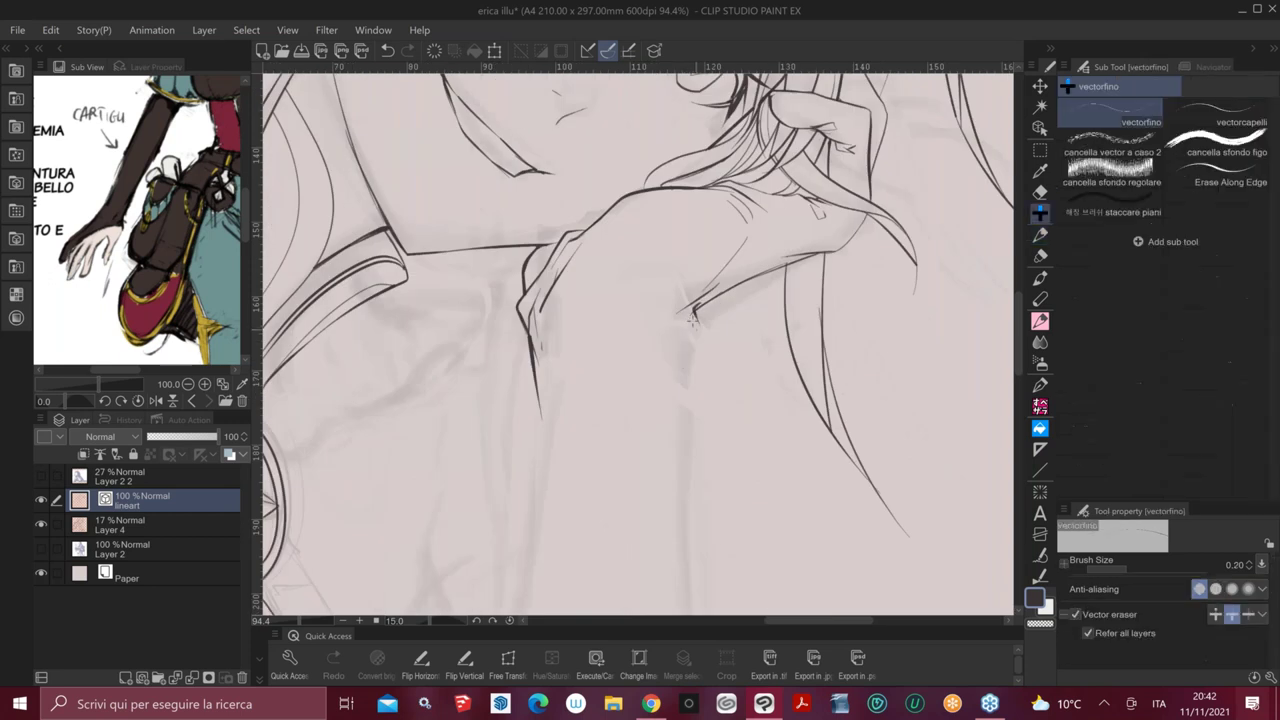
{"action": "key", "text": "p"}
{"action": "left_click_drag", "start_coordinate": [692, 318], "coordinate": [687, 368]}
{"action": "key", "text": "ctrl+z"}
{"action": "key", "text": "e"}
{"action": "scroll", "coordinate": [687, 387], "scroll_direction": "down", "scroll_amount": 3}
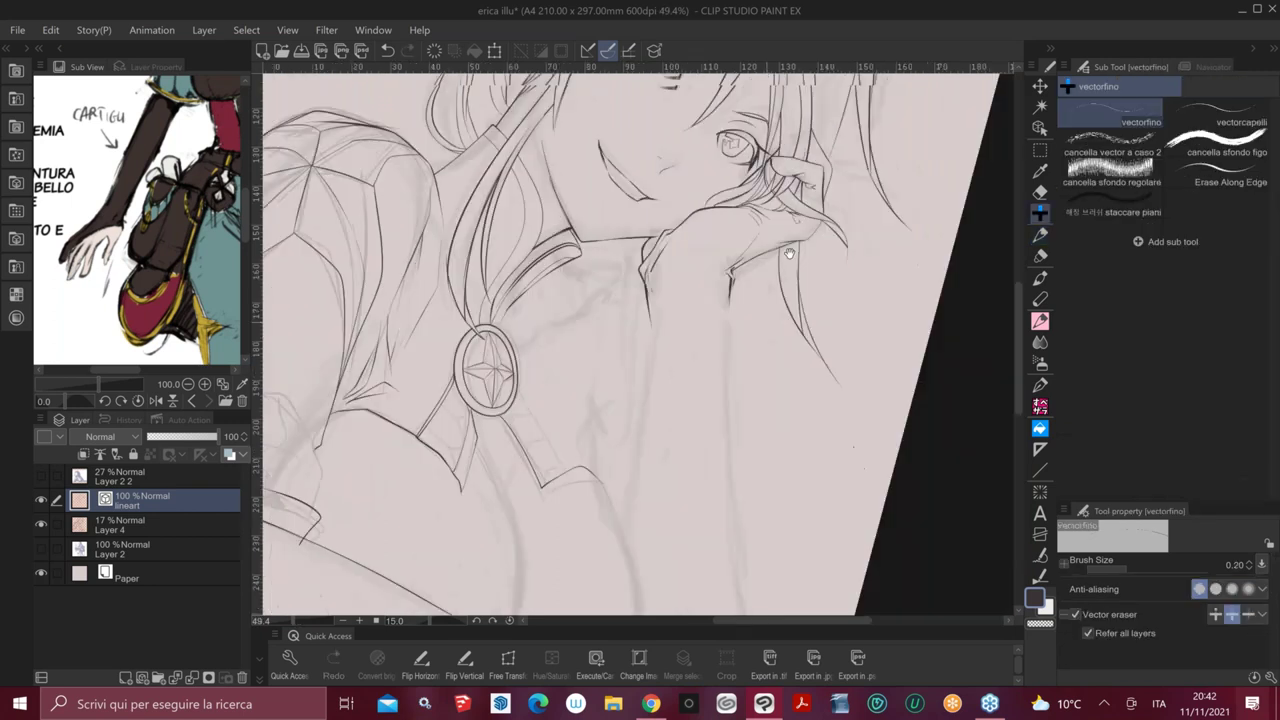
Show Erica's sleeve and gloved arm in the Sub View, reset the canvas rotation and examine the illustration's supporting forearm
{"action": "left_click_drag", "start_coordinate": [760, 383], "coordinate": [791, 317]}
{"action": "scroll", "coordinate": [791, 317], "scroll_direction": "down", "scroll_amount": 1}
{"action": "left_click_drag", "start_coordinate": [210, 175], "coordinate": [60, 215]}
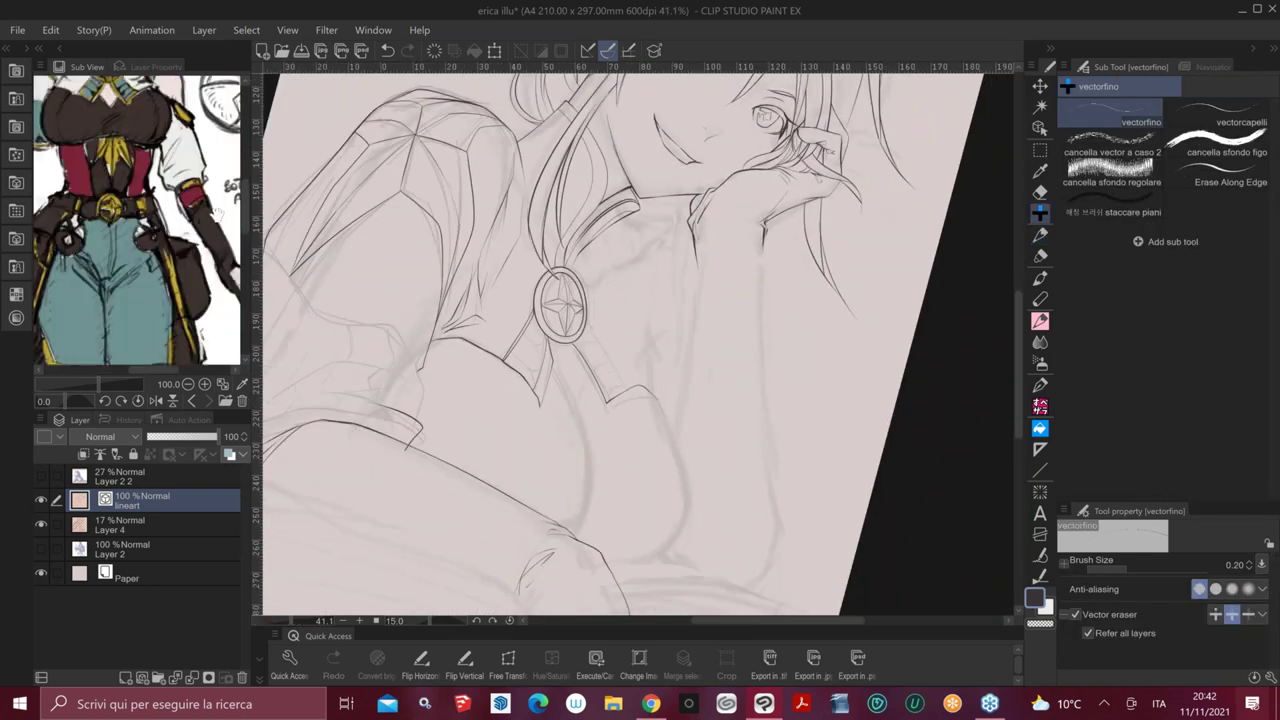
{"action": "left_click_drag", "start_coordinate": [192, 228], "coordinate": [155, 234]}
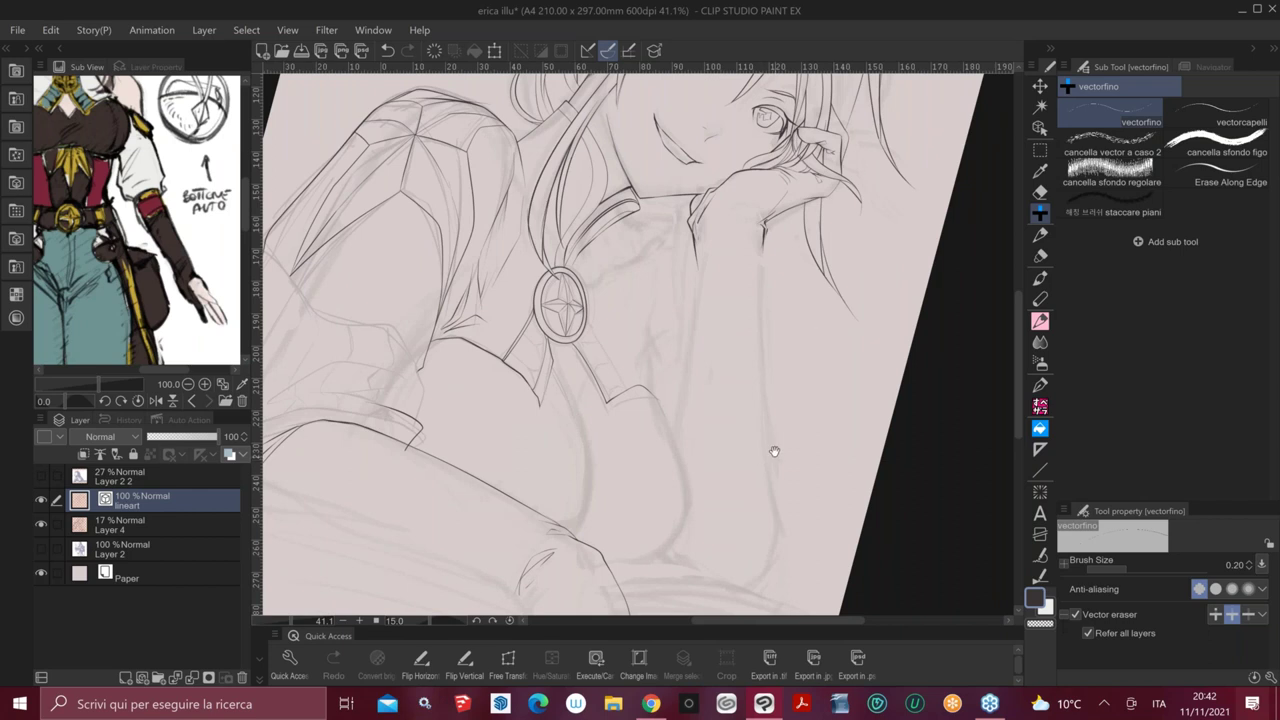
{"action": "left_click_drag", "start_coordinate": [774, 451], "coordinate": [774, 399]}
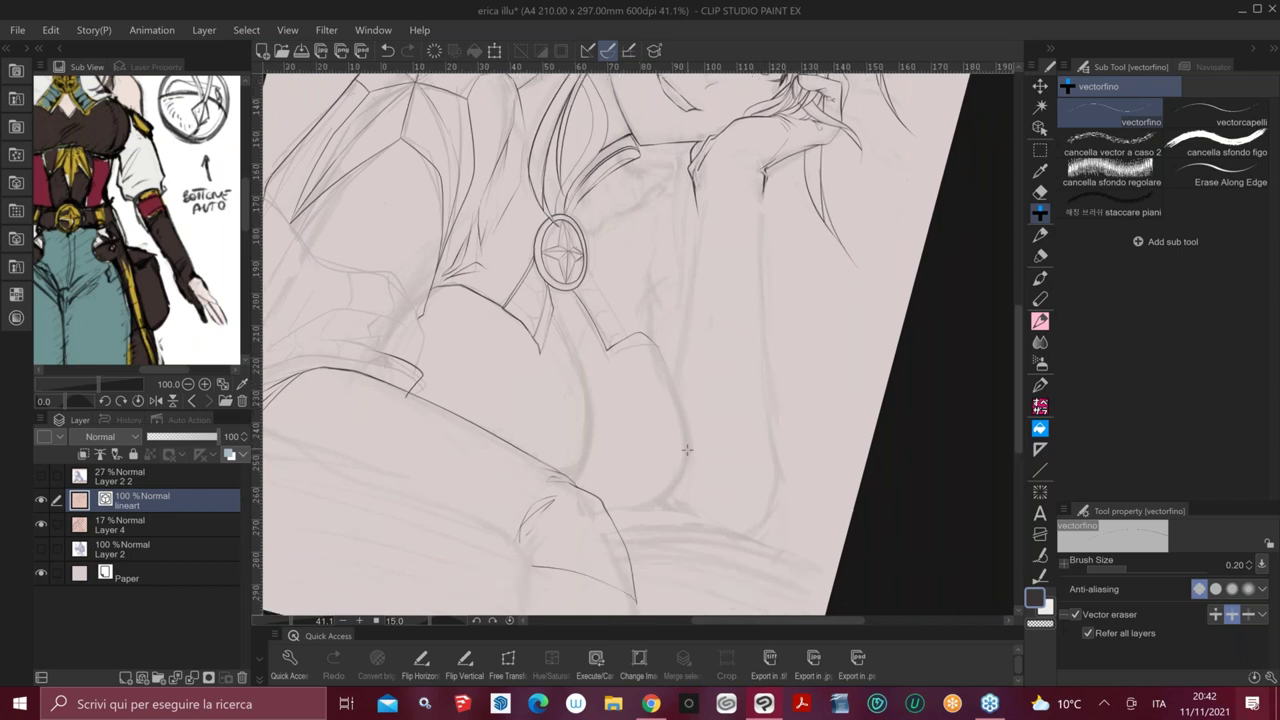
{"action": "key", "text": "minus"}
{"action": "key", "text": "minus"}
{"action": "key", "text": "asciicircum"}
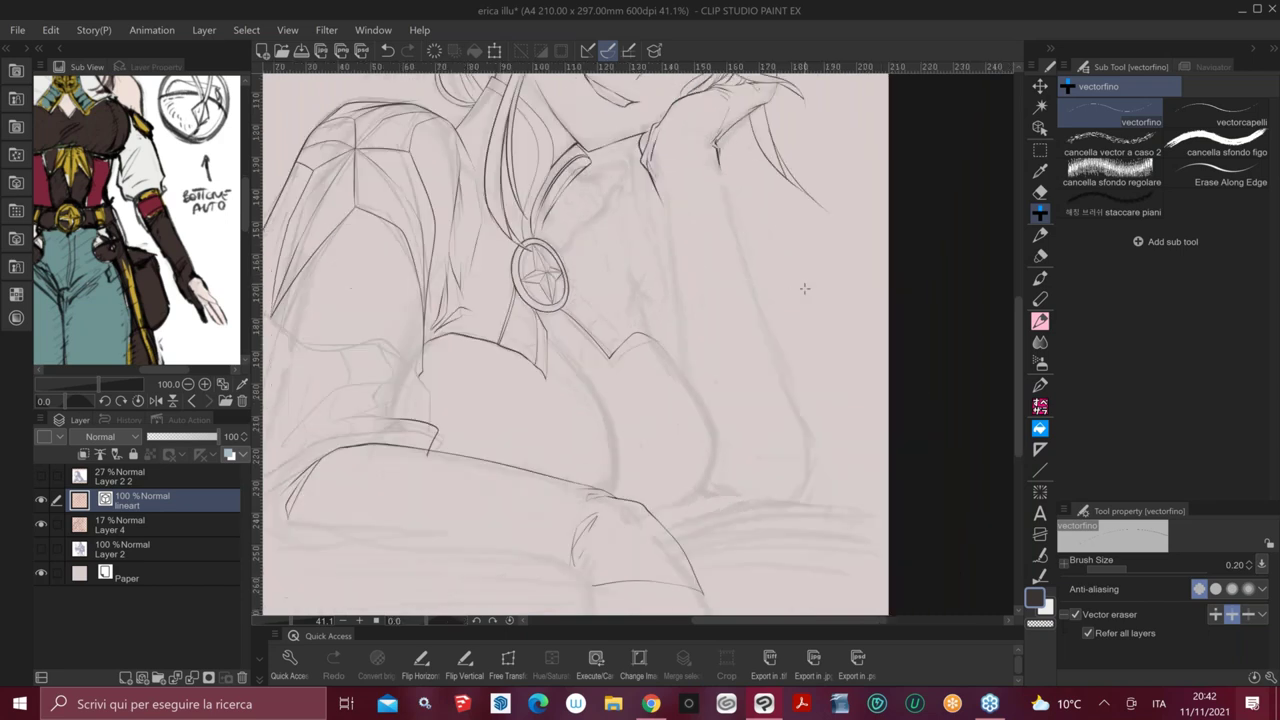
{"action": "left_click_drag", "start_coordinate": [793, 341], "coordinate": [888, 378]}
{"action": "left_click_drag", "start_coordinate": [821, 523], "coordinate": [809, 460]}
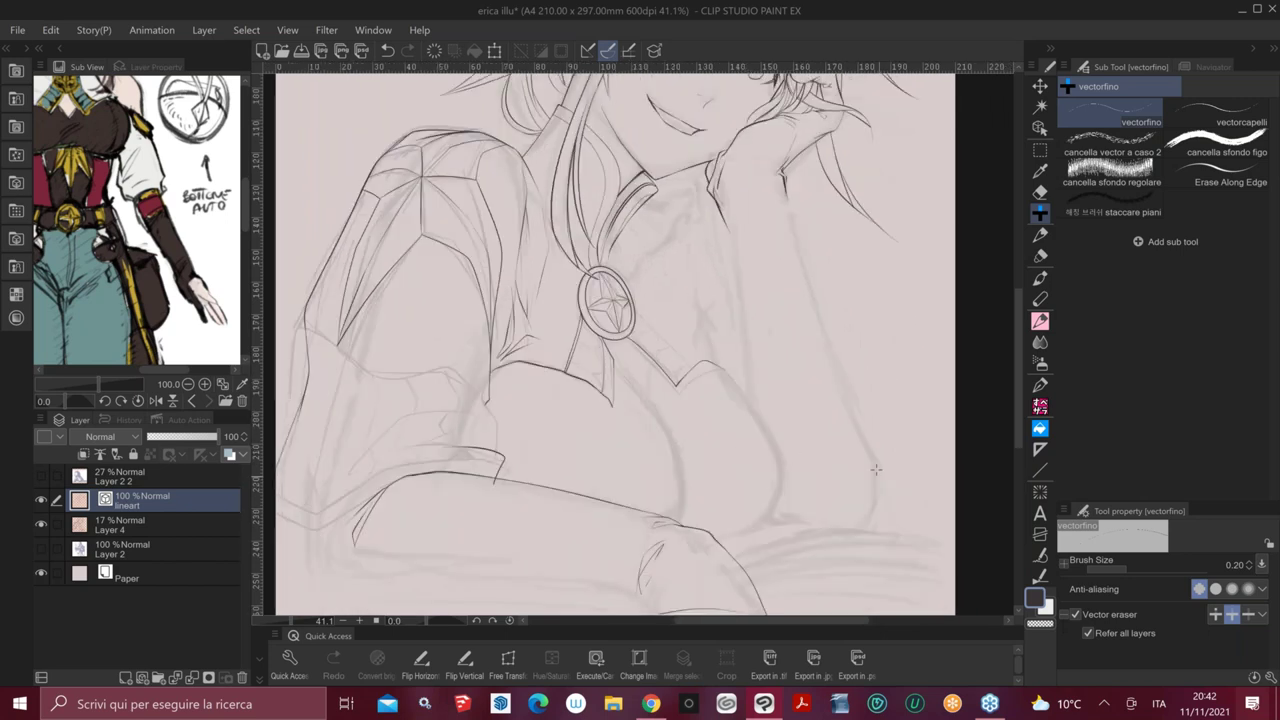
Draw two curved glove band edges across the supporting forearm near the elbow, undoing and redrawing the lower one
{"action": "key", "text": "p"}
{"action": "left_click_drag", "start_coordinate": [752, 477], "coordinate": [881, 462]}
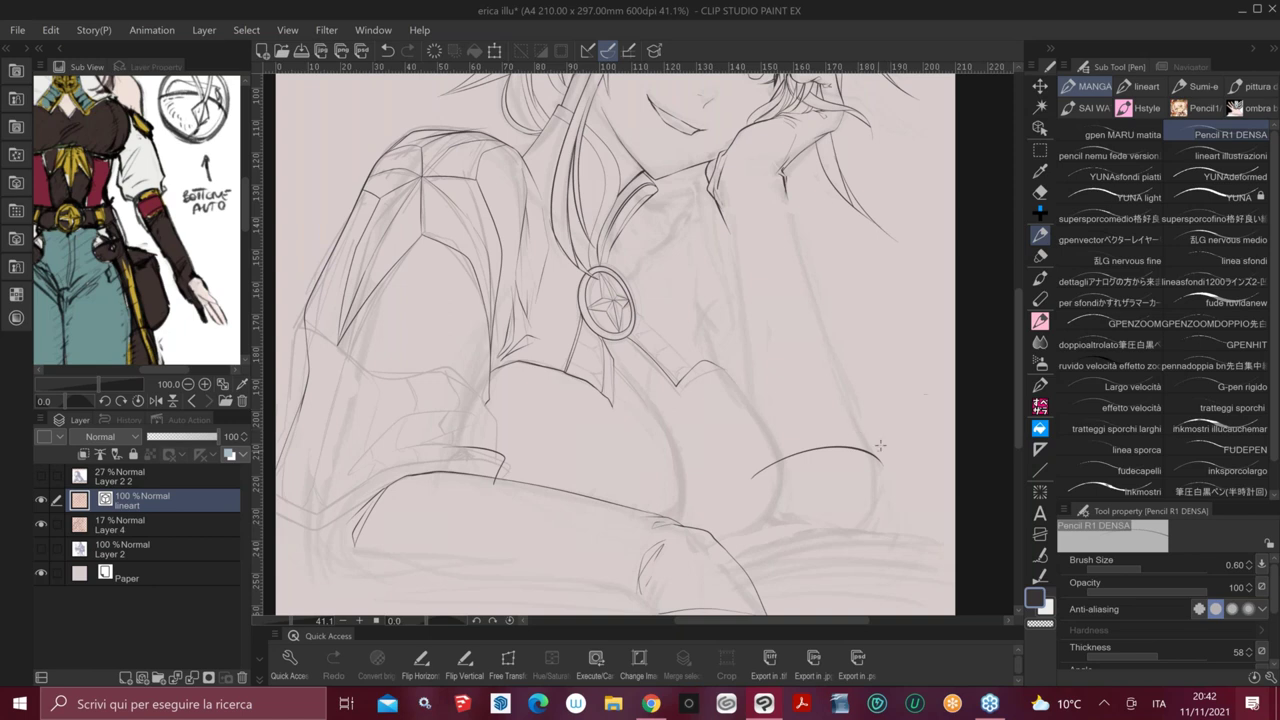
{"action": "key", "text": "ctrl+z"}
{"action": "left_click_drag", "start_coordinate": [770, 456], "coordinate": [881, 464]}
{"action": "left_click_drag", "start_coordinate": [746, 390], "coordinate": [862, 397]}
Draw the outer and inner forearm contours from the wrist to the upper band edge, and trim the overshoot at the inner corner
{"action": "left_click_drag", "start_coordinate": [784, 185], "coordinate": [840, 362]}
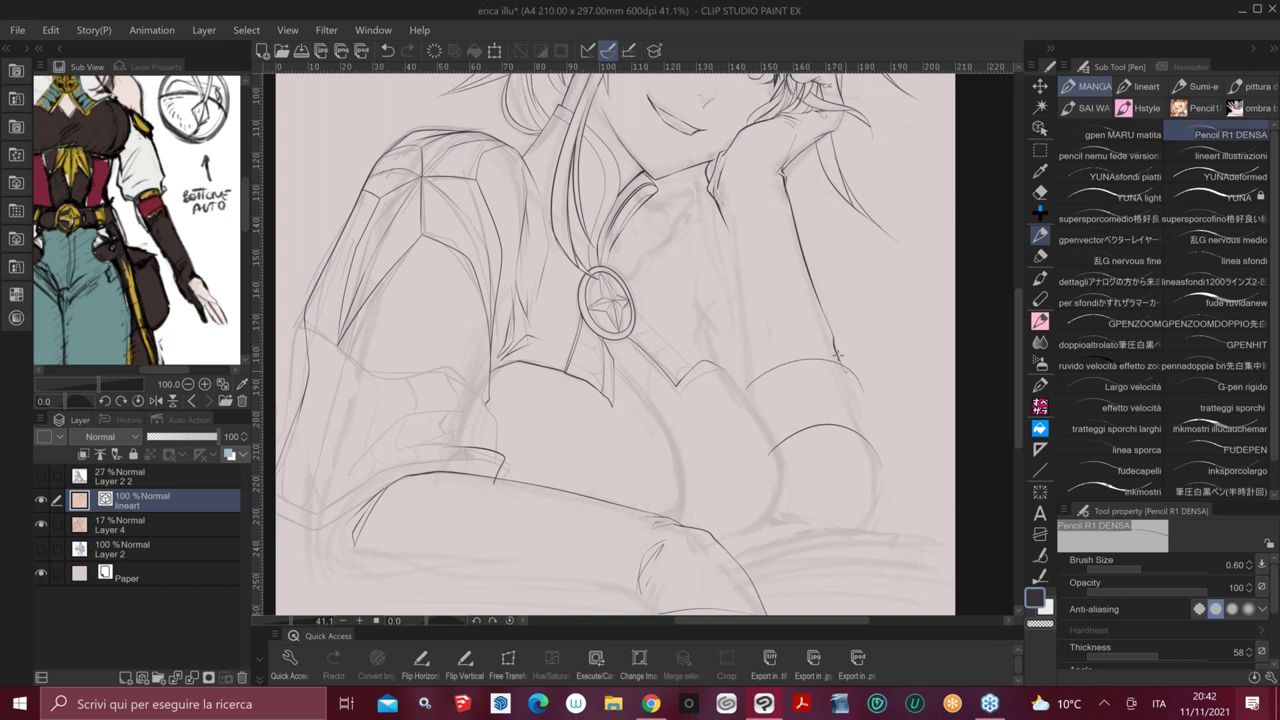
{"action": "key", "text": "e"}
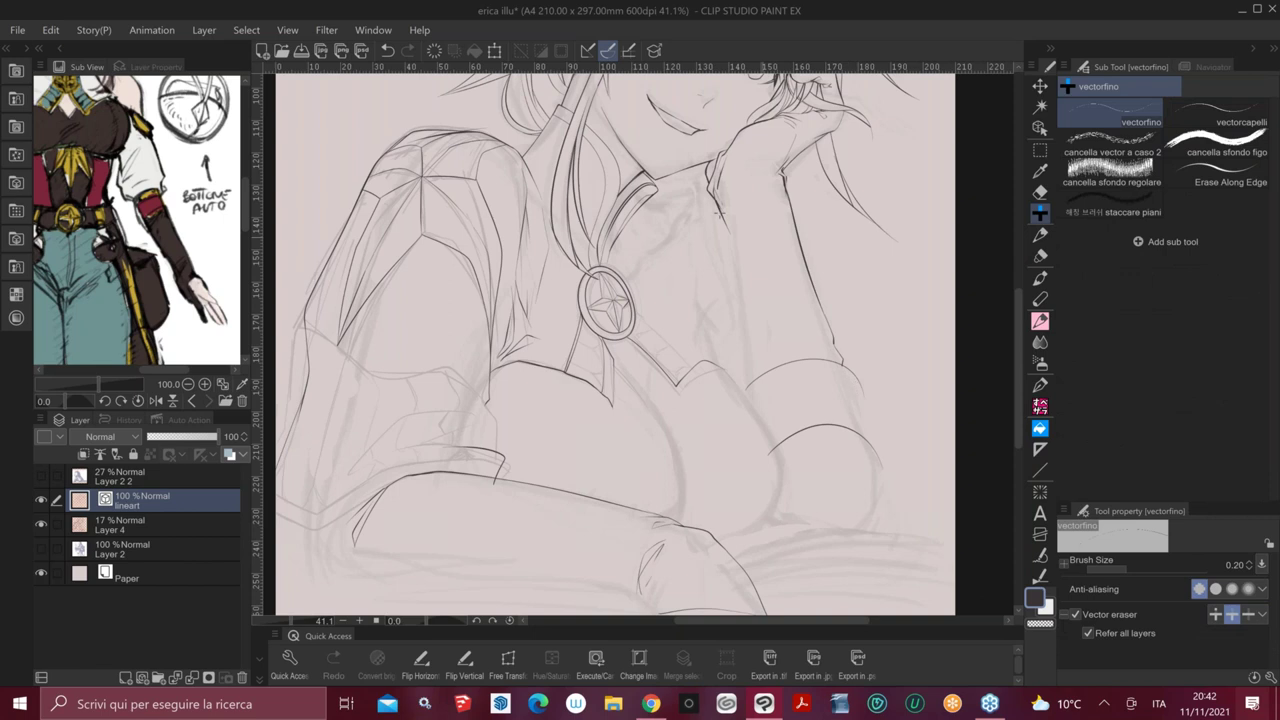
{"action": "key", "text": "p"}
{"action": "left_click_drag", "start_coordinate": [719, 205], "coordinate": [748, 386]}
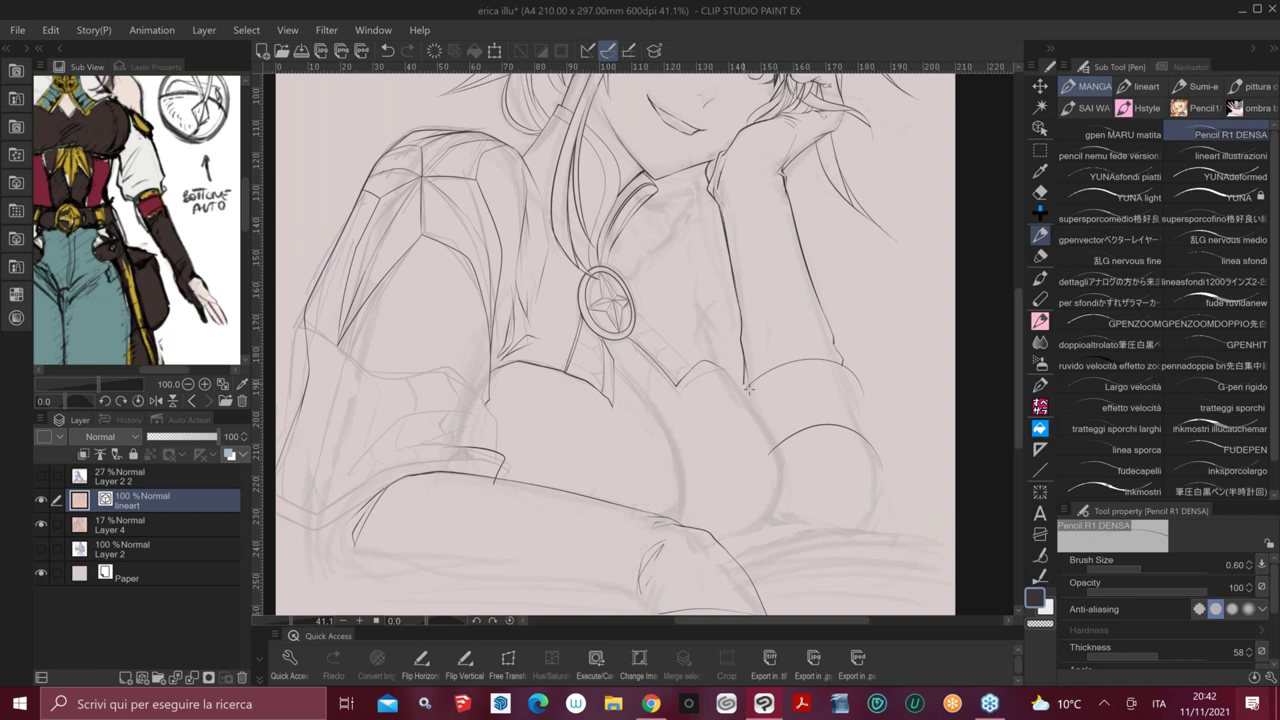
{"action": "key", "text": "e"}
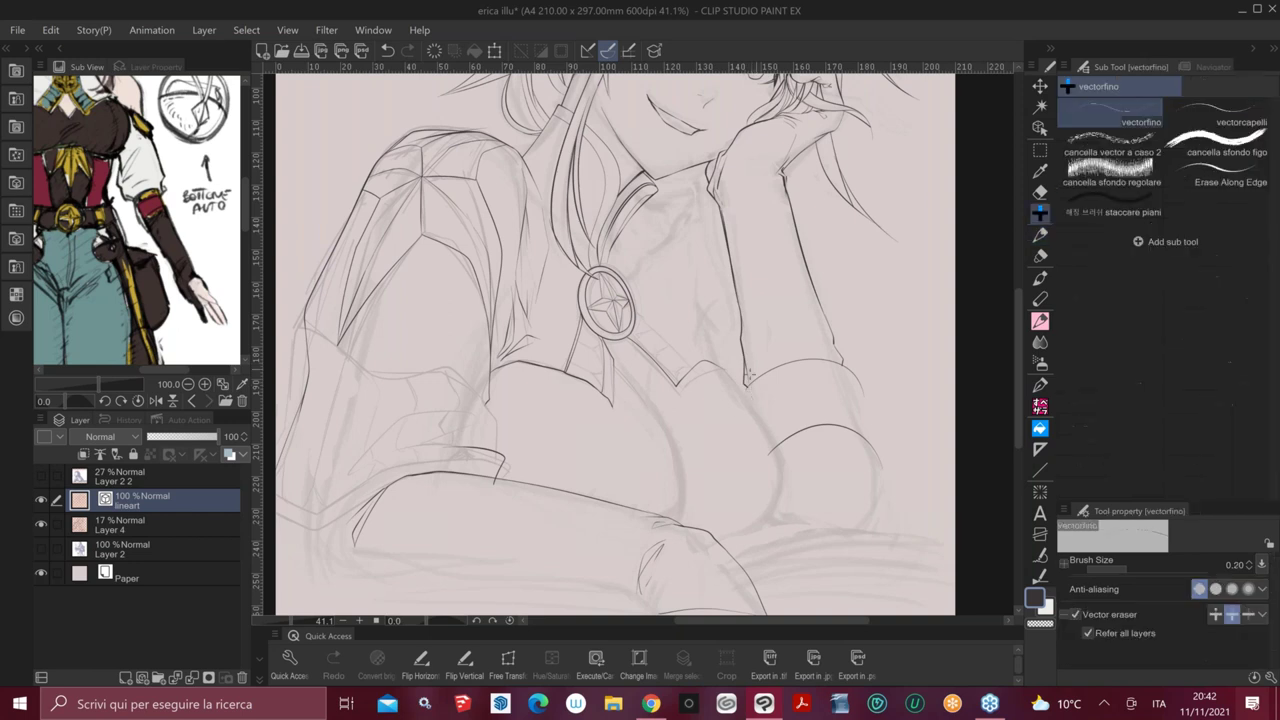
{"action": "left_click", "coordinate": [747, 374]}
Draw curved fold lines on the glove just above the upper band edge, and undo the last stroke
{"action": "key", "text": "p"}
{"action": "left_click_drag", "start_coordinate": [763, 308], "coordinate": [746, 343]}
{"action": "left_click_drag", "start_coordinate": [798, 293], "coordinate": [760, 344]}
{"action": "scroll", "coordinate": [830, 337], "scroll_direction": "up", "scroll_amount": 1}
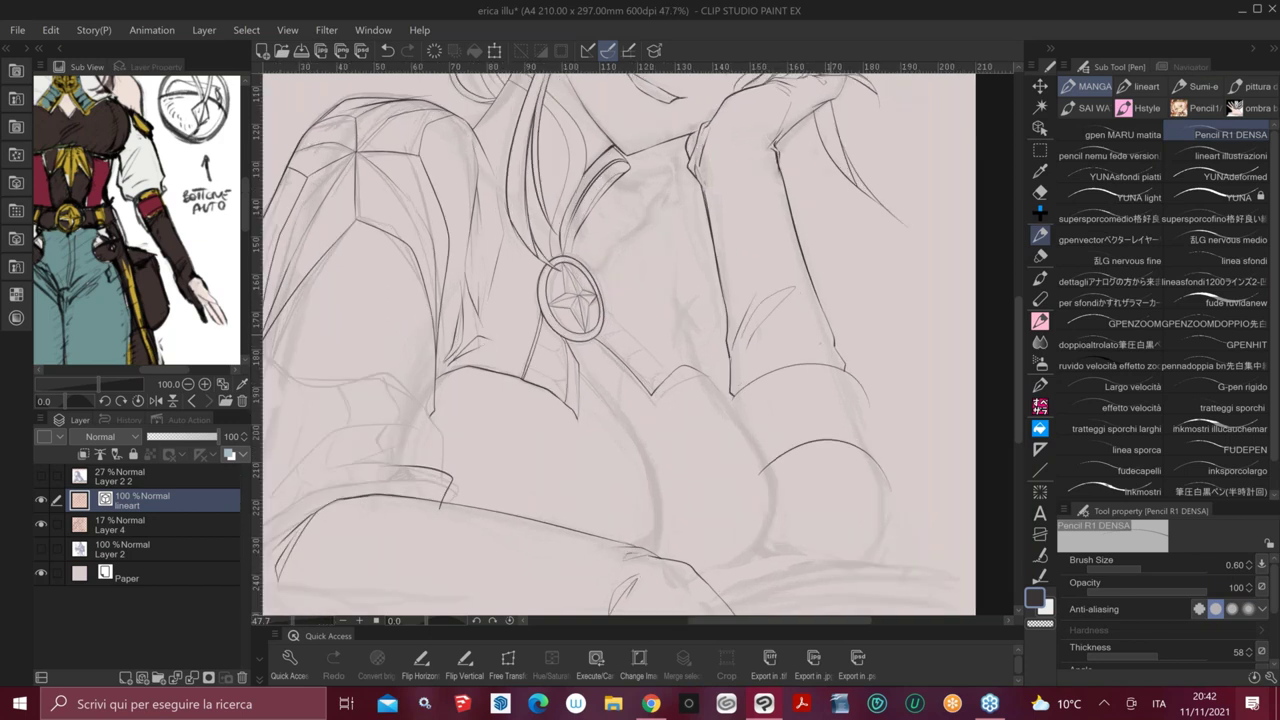
{"action": "scroll", "coordinate": [830, 338], "scroll_direction": "up", "scroll_amount": 2}
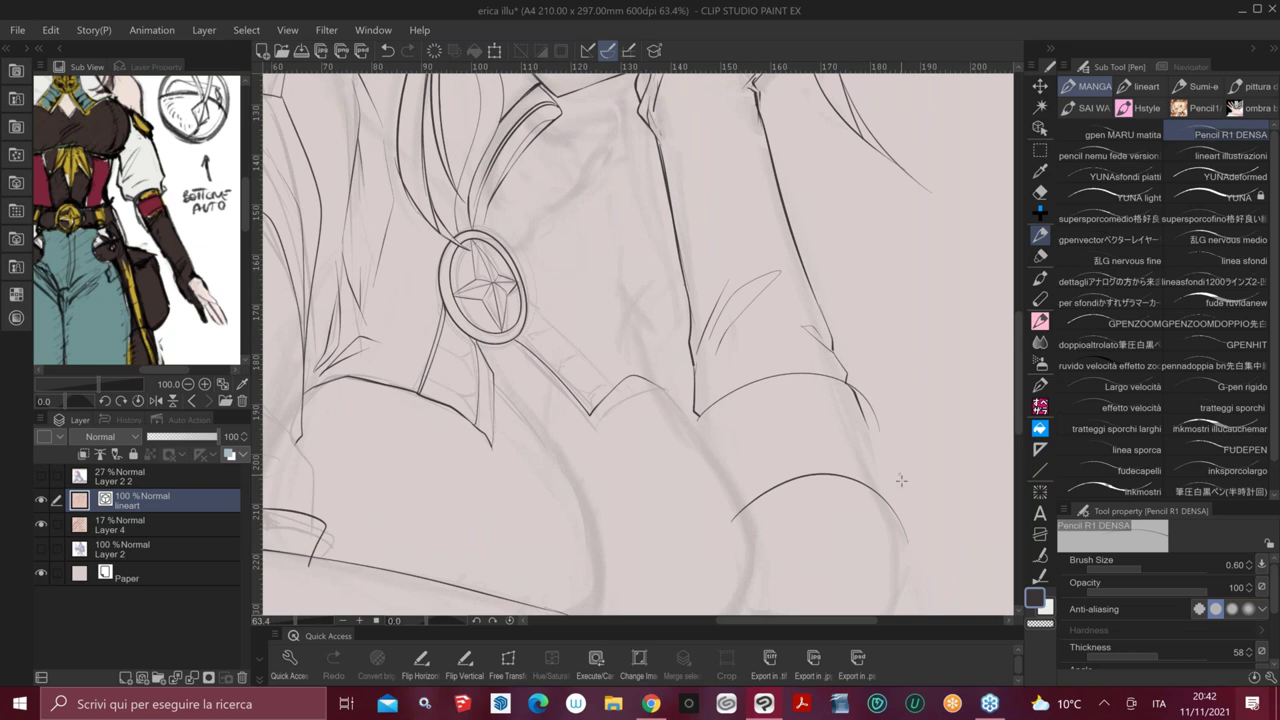
{"action": "key", "text": "ctrl+z"}
{"action": "left_click_drag", "start_coordinate": [843, 290], "coordinate": [788, 455]}
Show Erica's face in the Sub View, rotate the canvas by -30 degrees, and flip the view horizontally to check the face
{"action": "left_click_drag", "start_coordinate": [137, 150], "coordinate": [137, 325]}
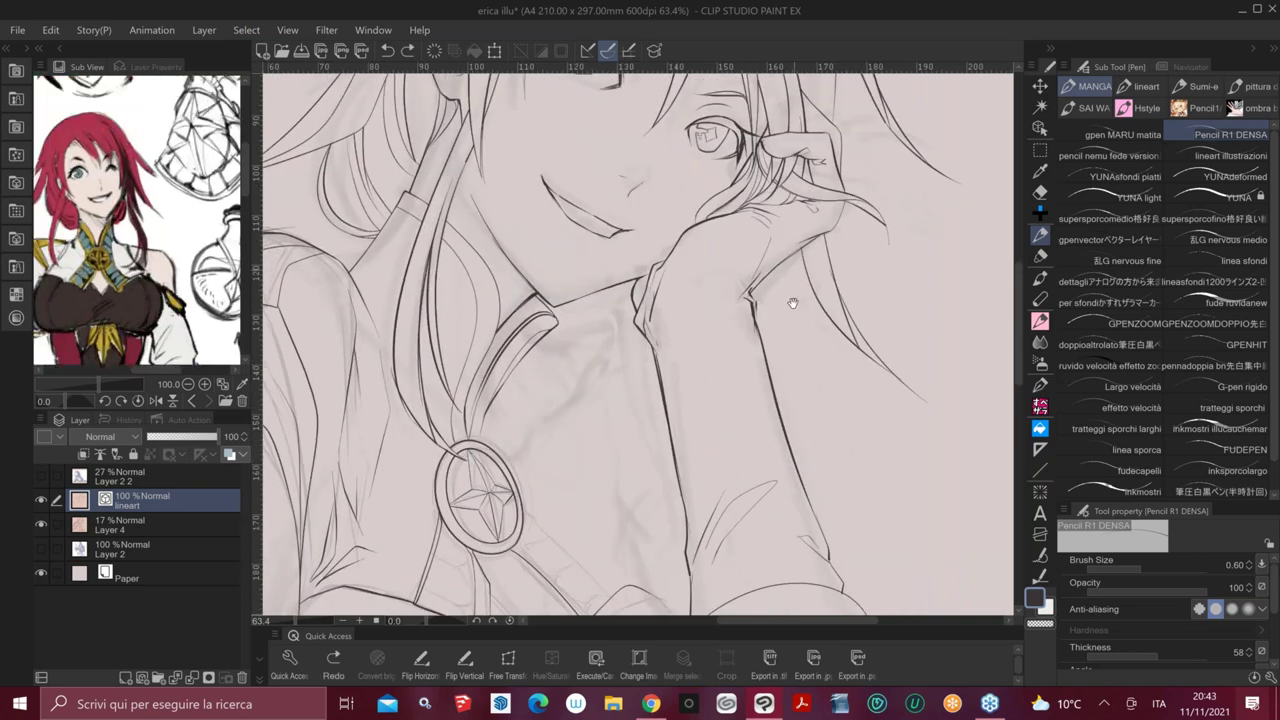
{"action": "left_click_drag", "start_coordinate": [792, 303], "coordinate": [819, 362]}
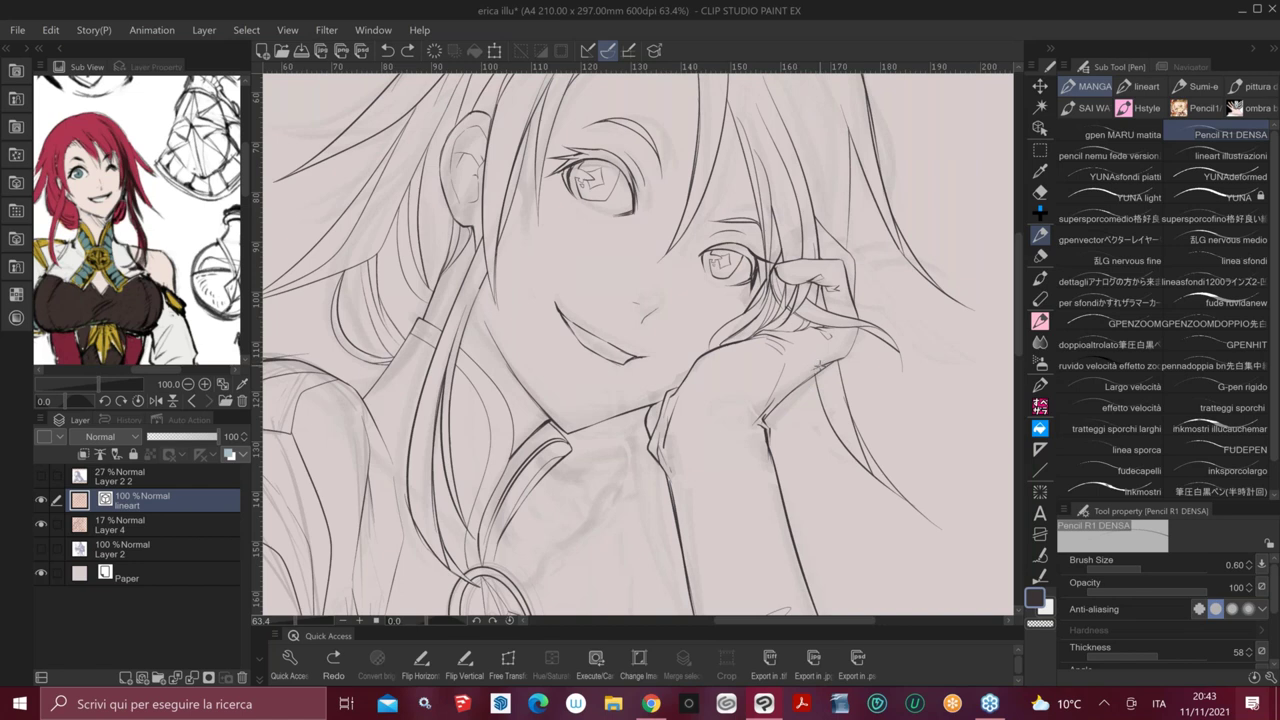
{"action": "key", "text": "minus"}
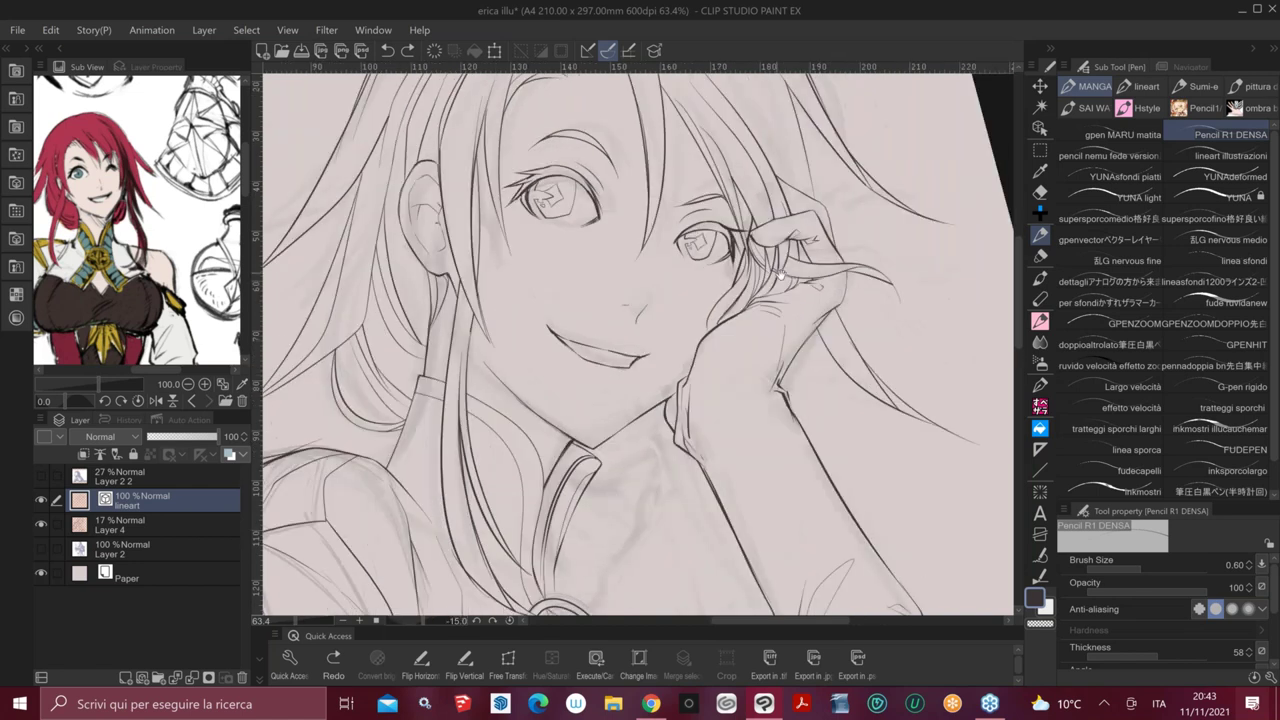
{"action": "left_click_drag", "start_coordinate": [779, 272], "coordinate": [869, 337]}
{"action": "key", "text": "minus"}
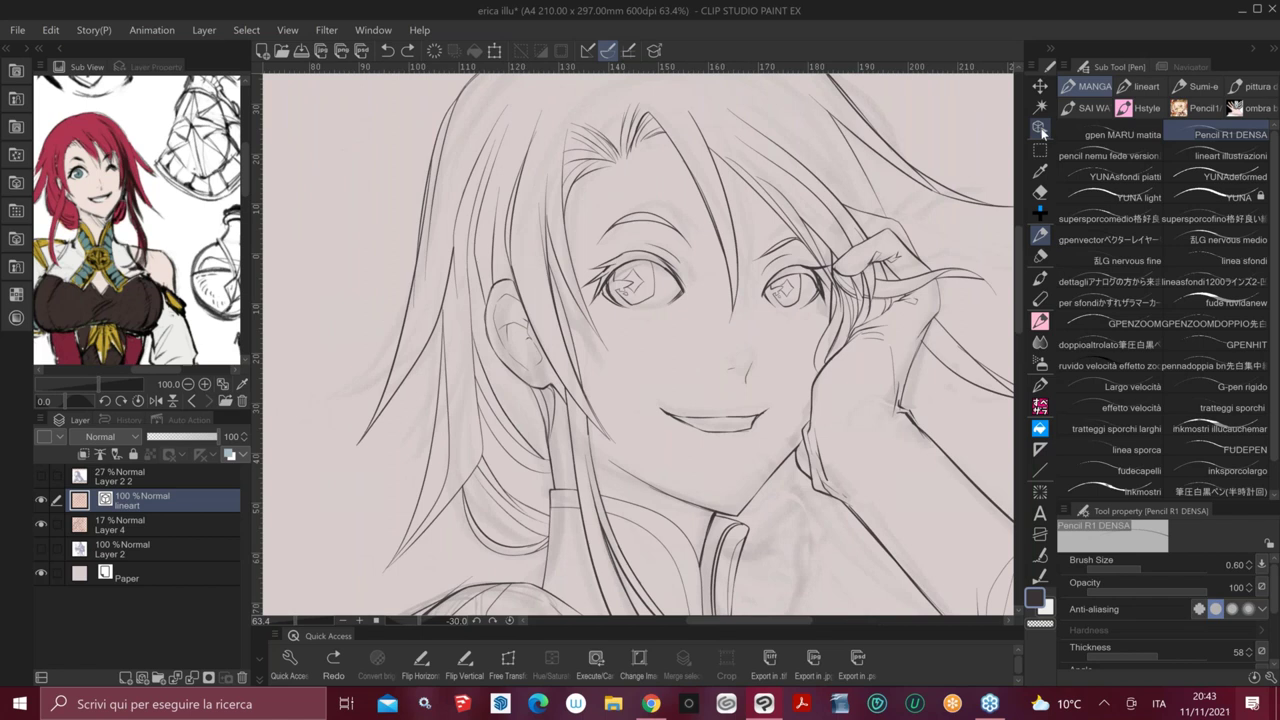
{"action": "key", "text": "h"}
Select both eyes on the lineart layer with the Lasso marquee
{"action": "left_click", "coordinate": [1040, 148]}
{"action": "left_click", "coordinate": [1085, 145]}
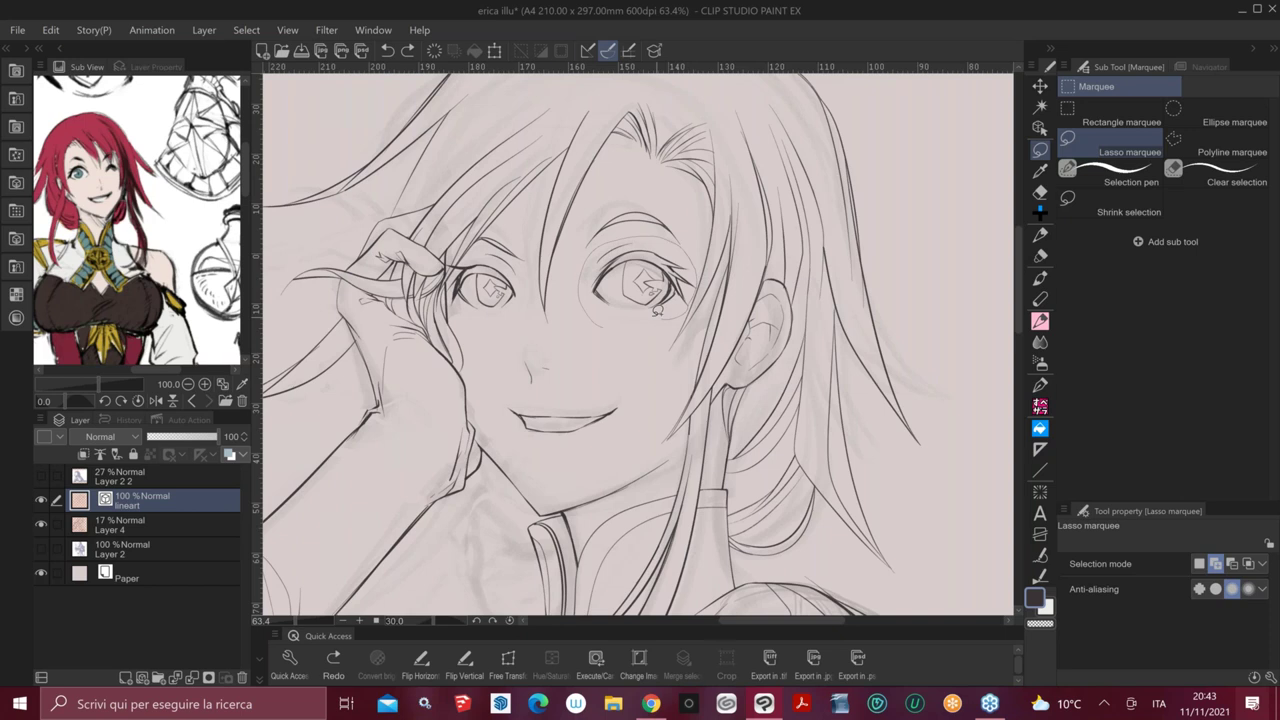
{"action": "left_click_drag", "start_coordinate": [657, 311], "coordinate": [664, 309]}
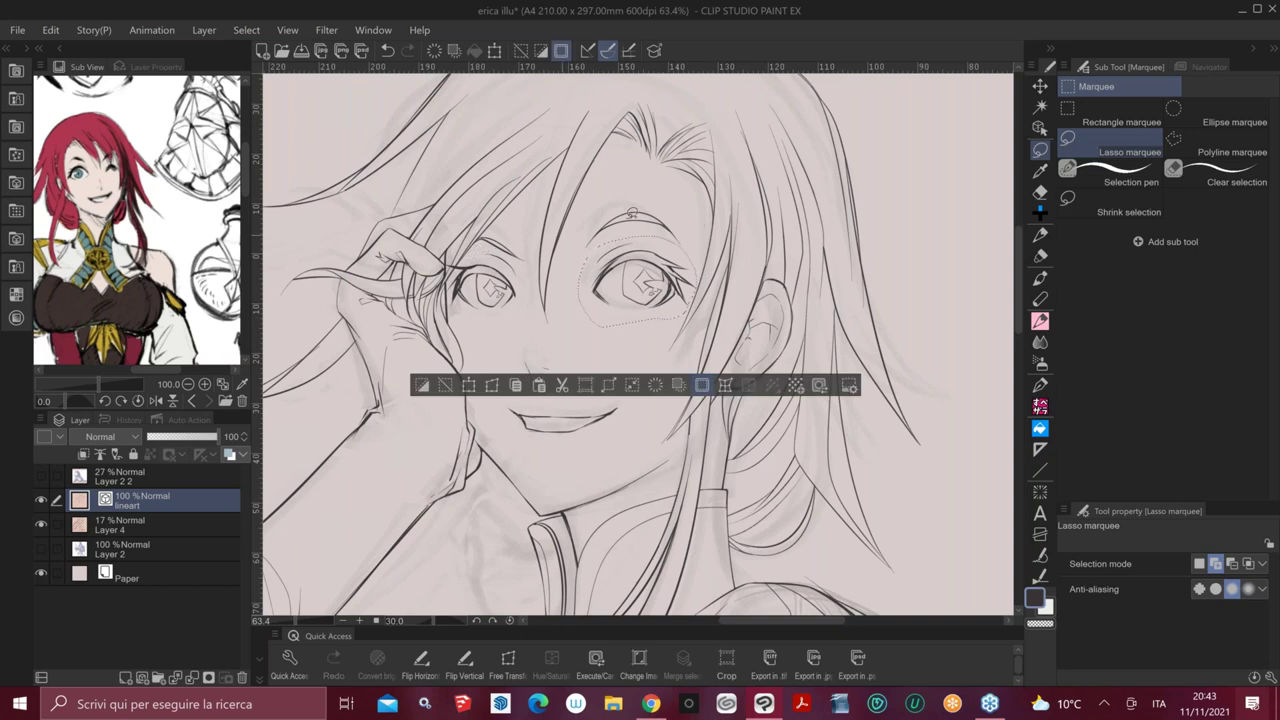
{"action": "mouse_move", "coordinate": [496, 258]}
{"action": "left_mouse_down"}
{"action": "mouse_move", "coordinate": [494, 316]}
{"action": "mouse_move", "coordinate": [466, 312]}
{"action": "mouse_move", "coordinate": [452, 287]}
{"action": "mouse_move", "coordinate": [474, 257]}
{"action": "left_mouse_up"}
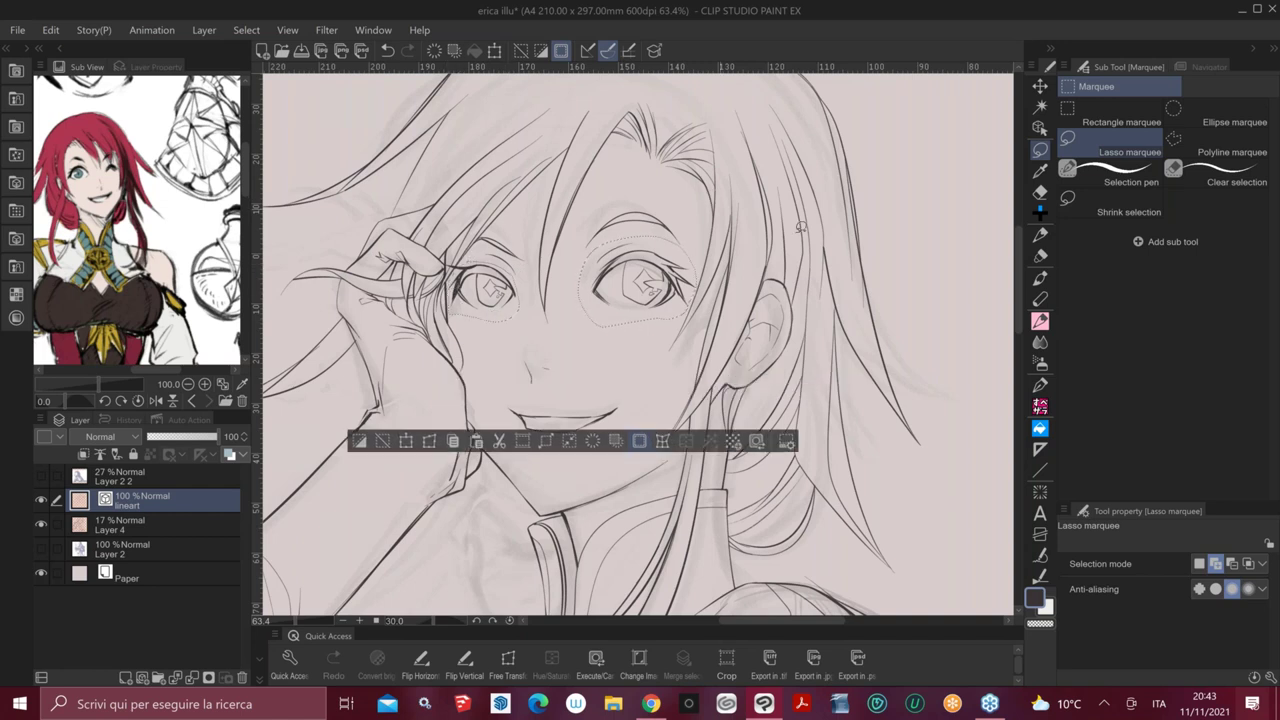
Remove the selected eyes from the lineart layer, add a new vector layer, and paste the eyes as a separate layer
{"action": "key", "text": "Delete"}
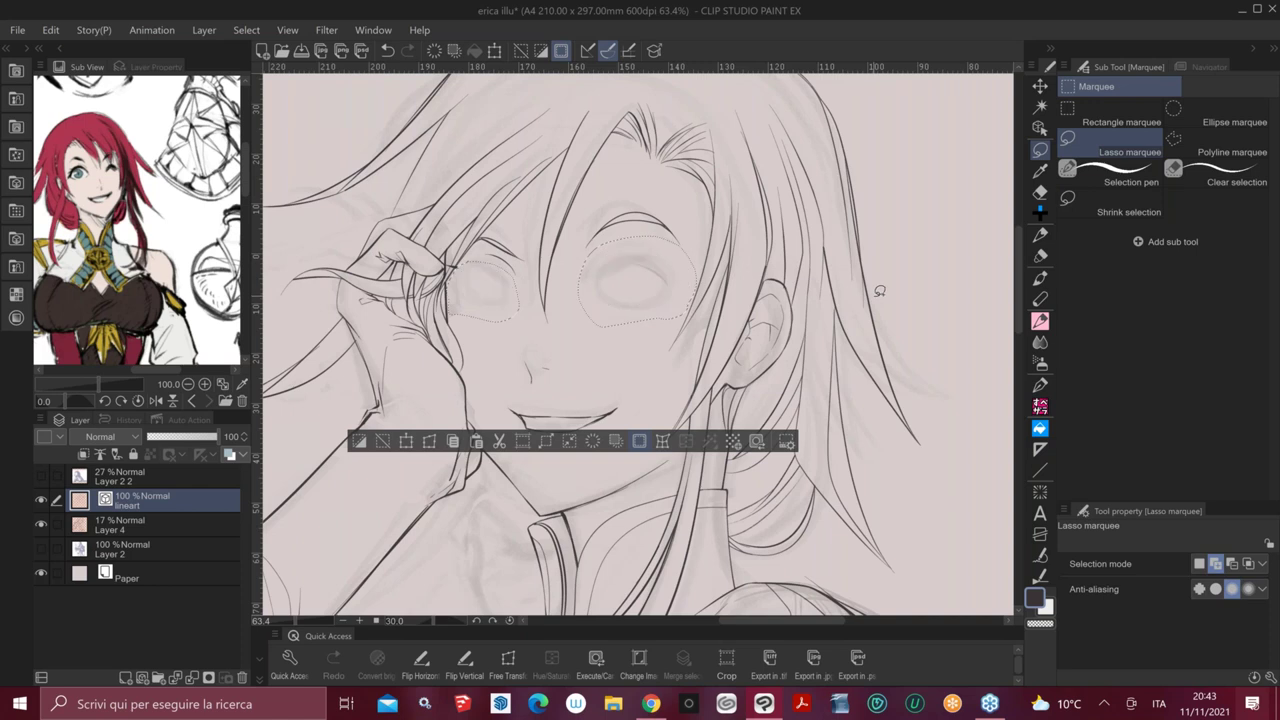
{"action": "left_click", "coordinate": [142, 678]}
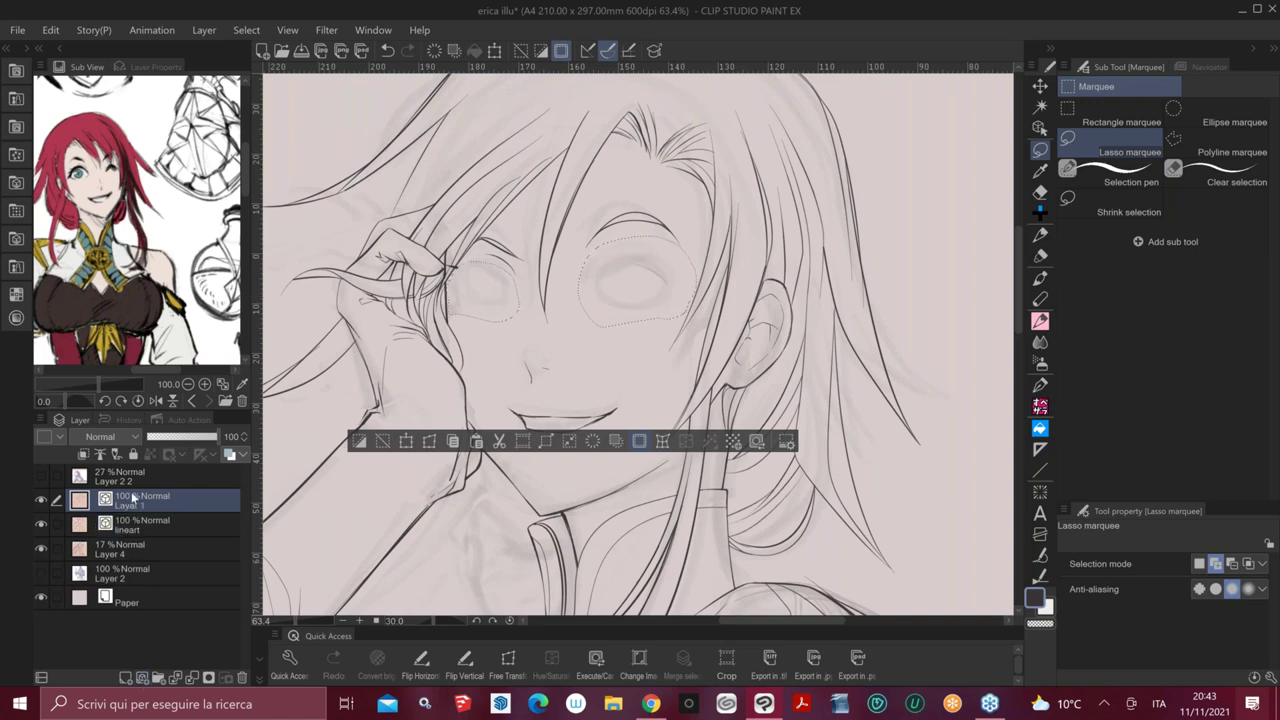
{"action": "key", "text": "ctrl+v"}
Delete the empty Layer 1, and select and hide the lineart 2 layer
{"action": "left_click", "coordinate": [139, 530]}
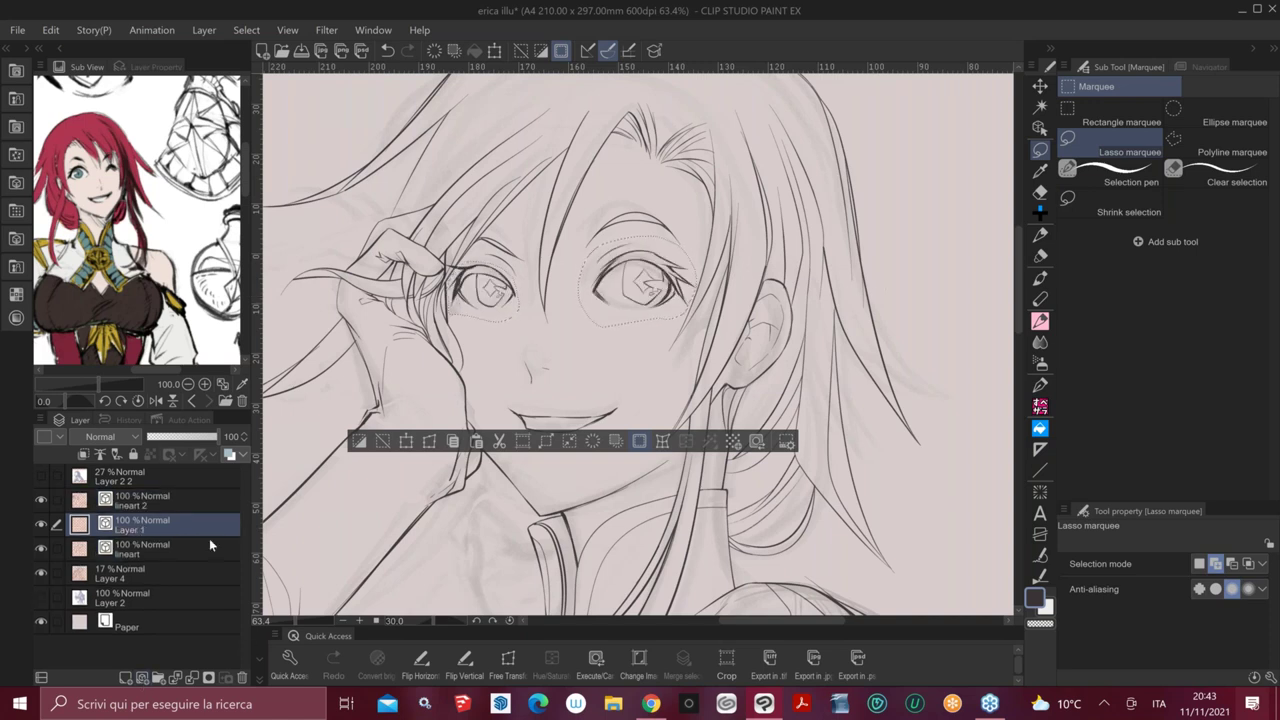
{"action": "right_click", "coordinate": [204, 523]}
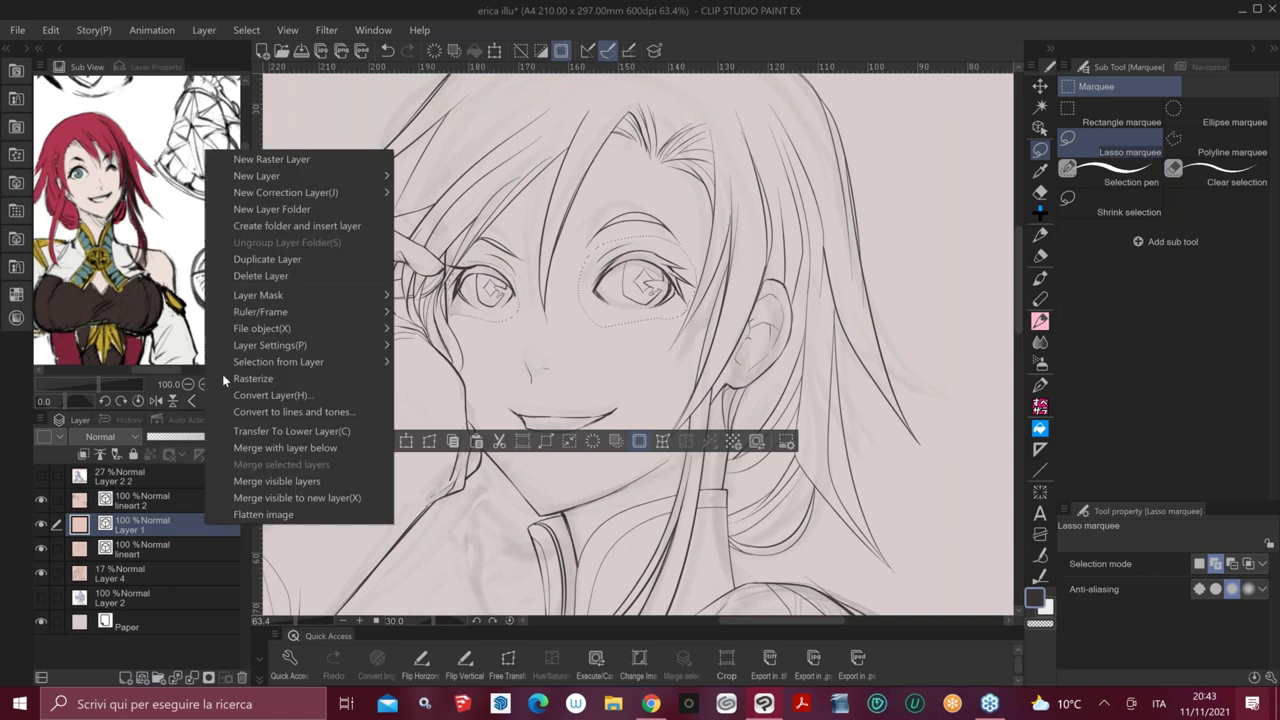
{"action": "left_click", "coordinate": [286, 275]}
{"action": "left_click", "coordinate": [147, 498]}
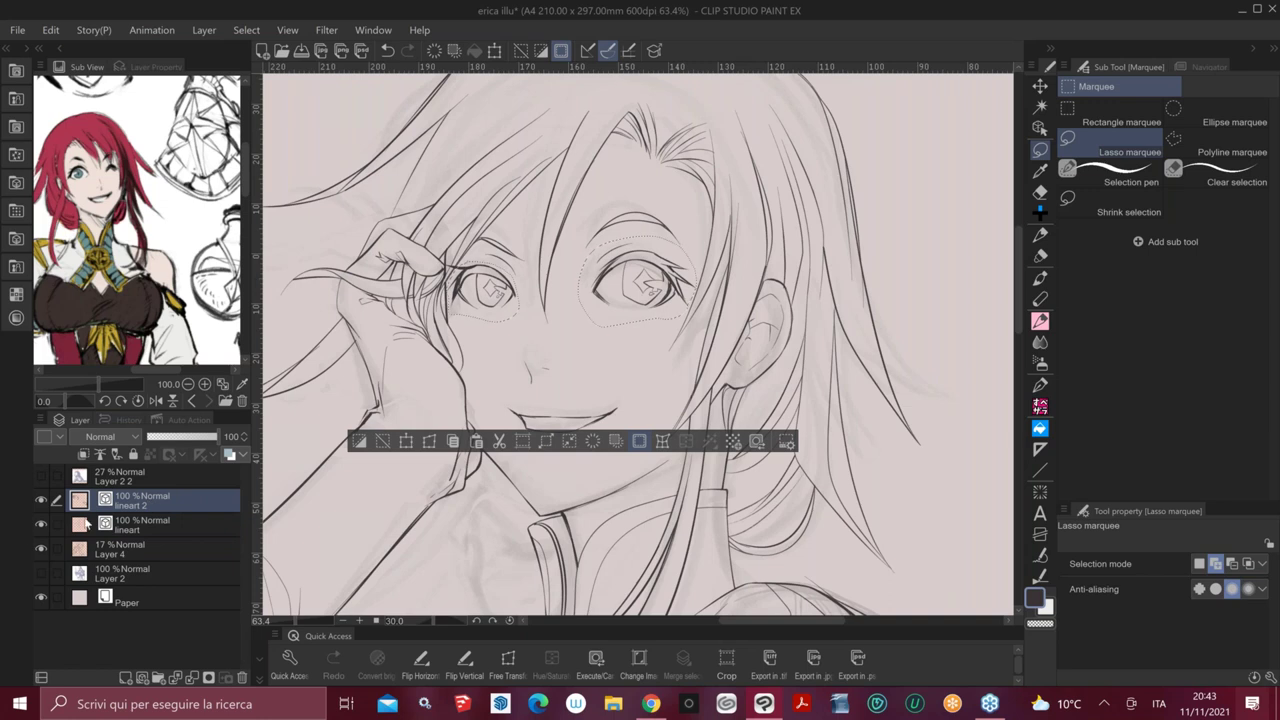
{"action": "left_click", "coordinate": [41, 500]}
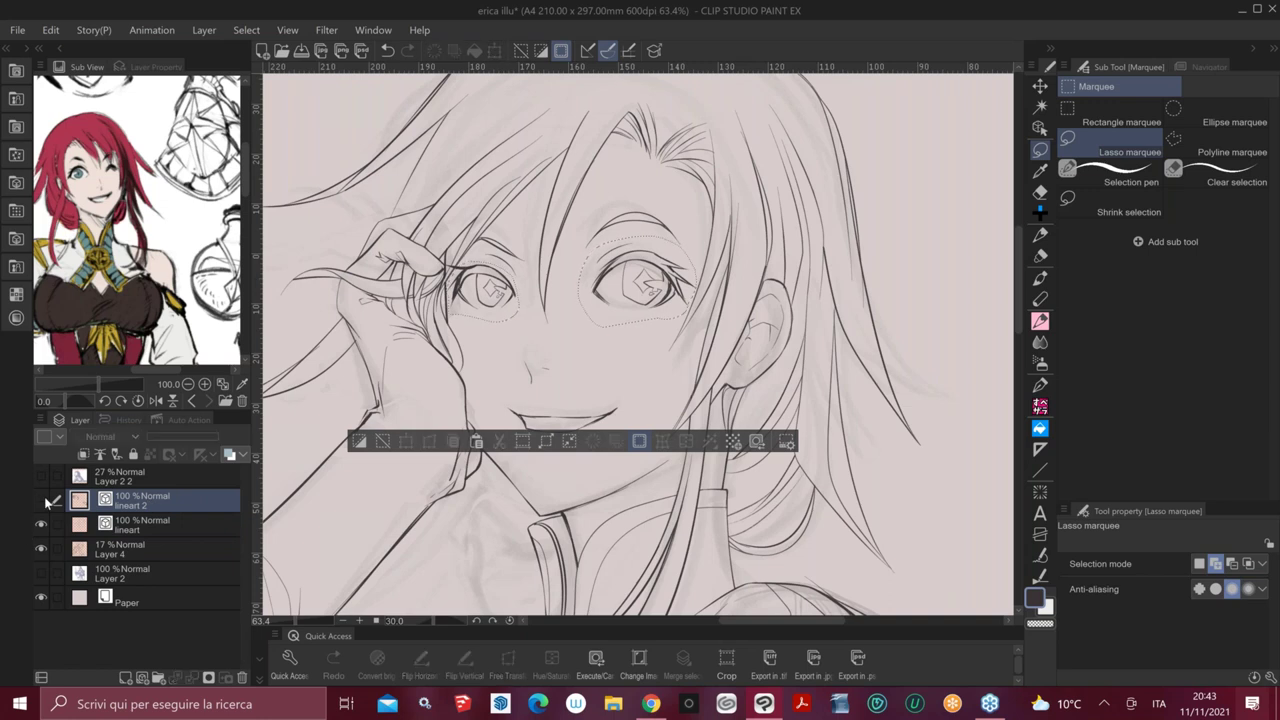
Clear the selection, delete the stray stroke at the eye corner beside the hand from the lineart layer, and show the lineart 2 layer
{"action": "key", "text": "ctrl+d"}
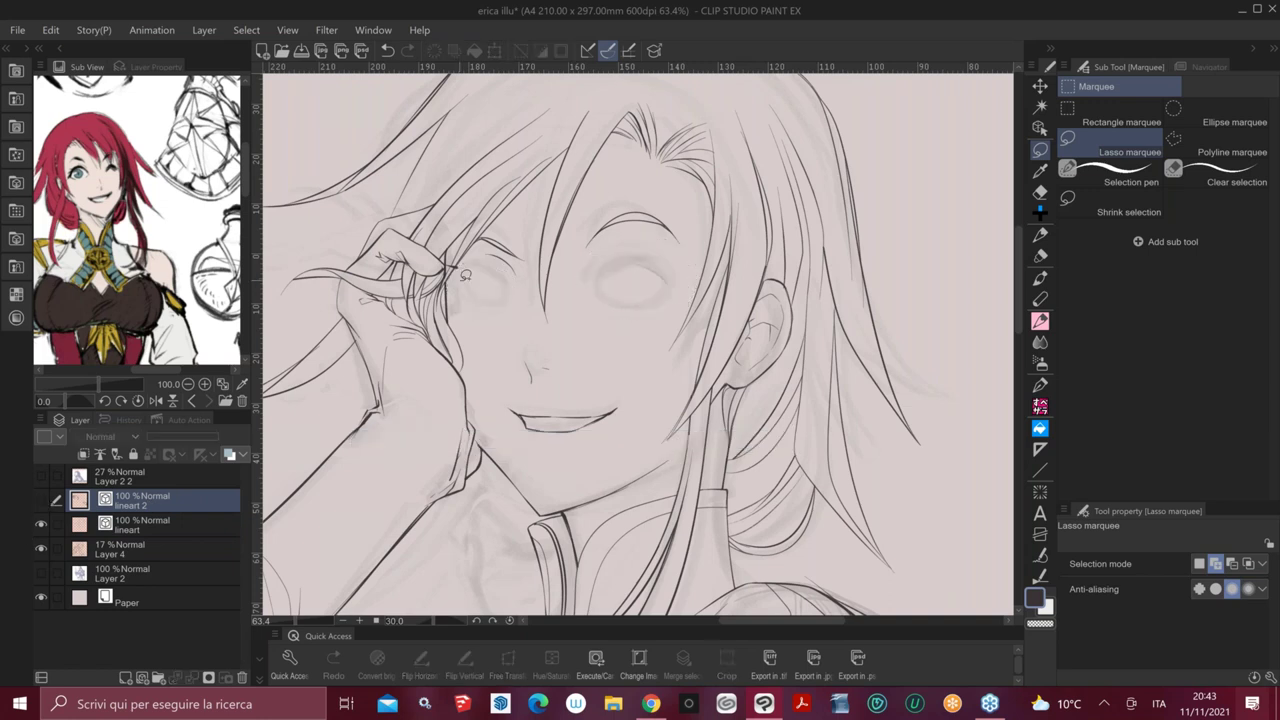
{"action": "scroll", "coordinate": [465, 275], "scroll_direction": "up", "scroll_amount": 6}
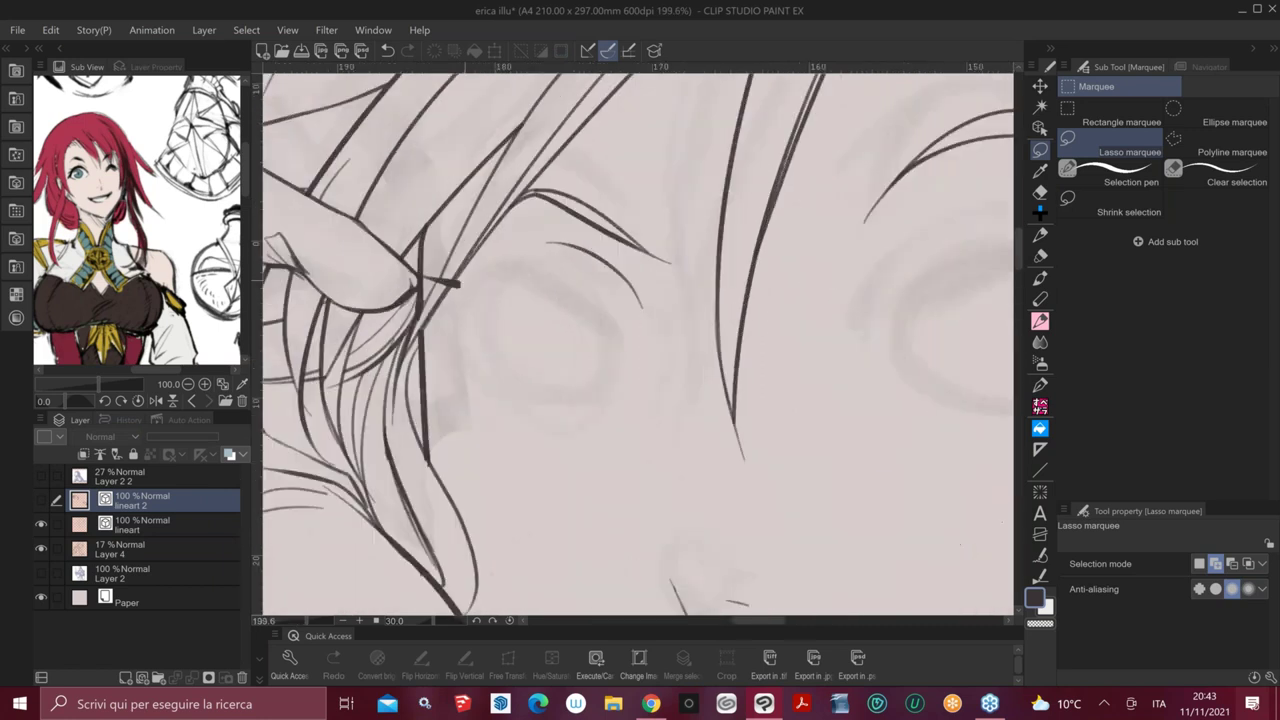
{"action": "key", "text": "p"}
{"action": "left_click_drag", "start_coordinate": [452, 286], "coordinate": [420, 277]}
{"action": "left_click", "coordinate": [125, 528]}
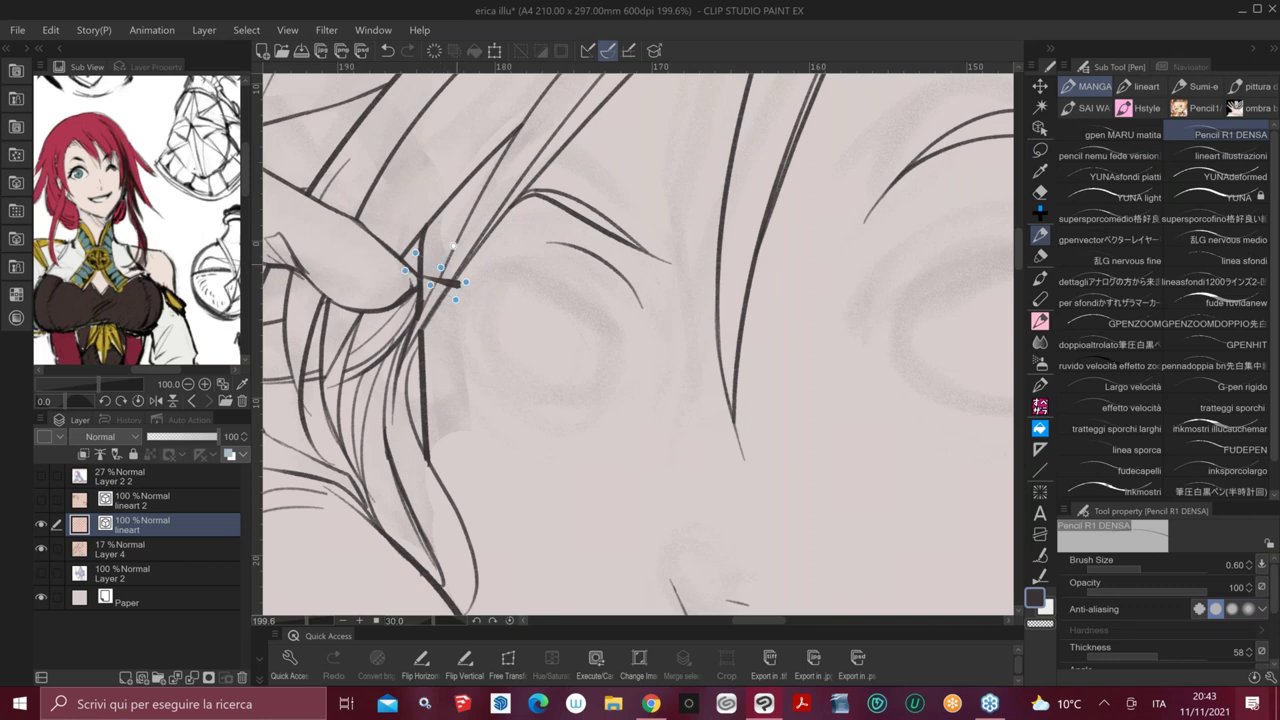
{"action": "key", "text": "Delete"}
{"action": "left_click", "coordinate": [80, 498]}
{"action": "left_click", "coordinate": [42, 500]}
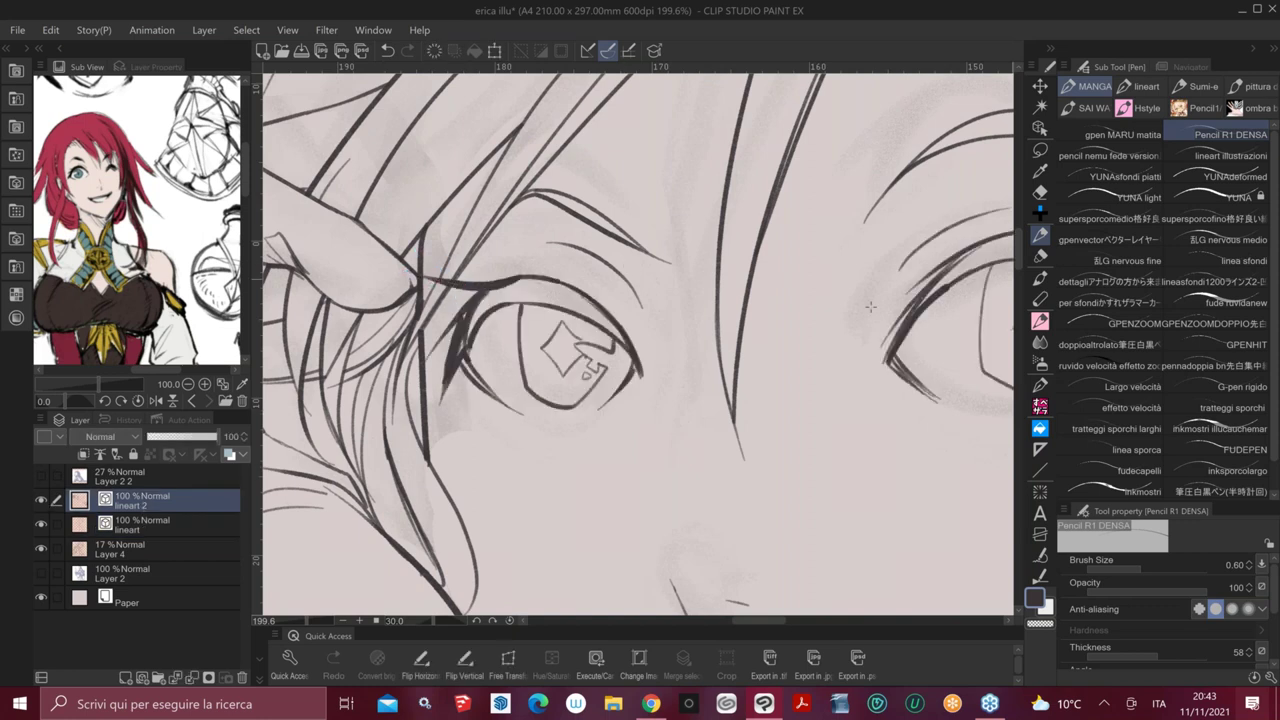
Bring the detailed eye drawing and the character's head into the Sub View for comparison with the illustrated face
{"action": "scroll", "coordinate": [860, 295], "scroll_direction": "down", "scroll_amount": 1}
{"action": "scroll", "coordinate": [855, 305], "scroll_direction": "down", "scroll_amount": 2}
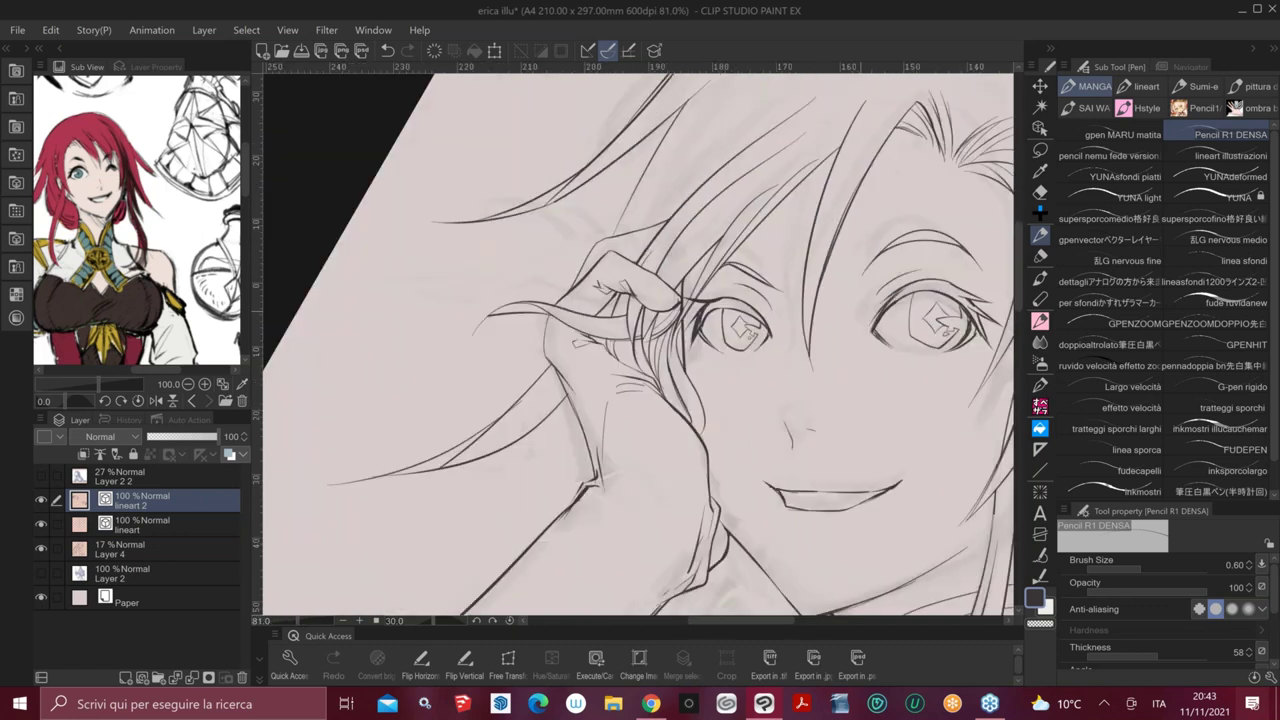
{"action": "left_click_drag", "start_coordinate": [831, 368], "coordinate": [705, 361]}
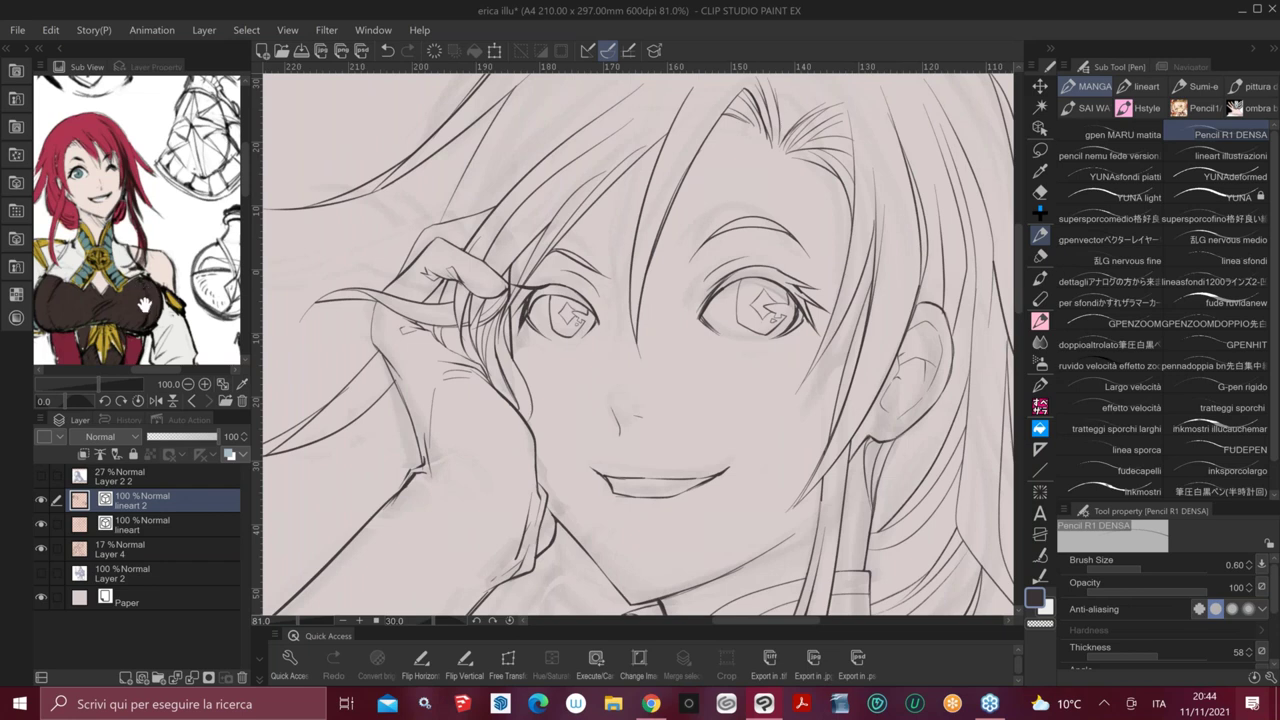
{"action": "left_click_drag", "start_coordinate": [132, 224], "coordinate": [163, 296]}
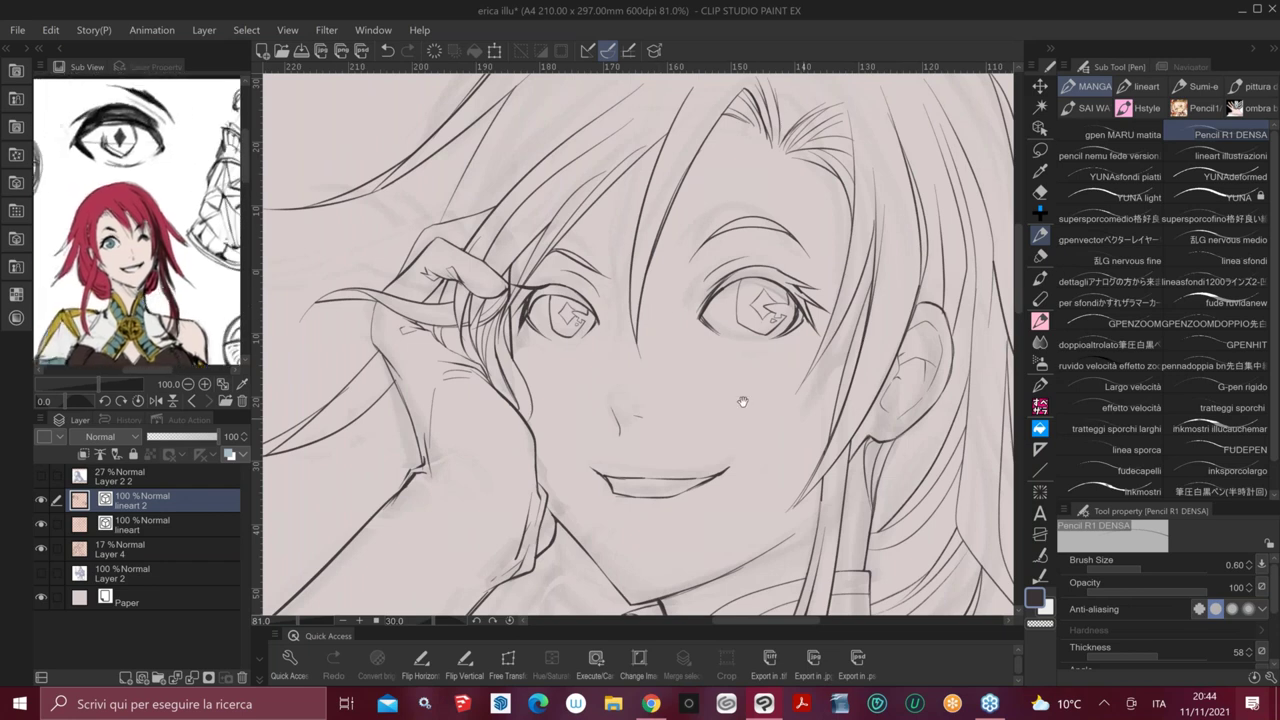
{"action": "left_click_drag", "start_coordinate": [621, 349], "coordinate": [600, 355]}
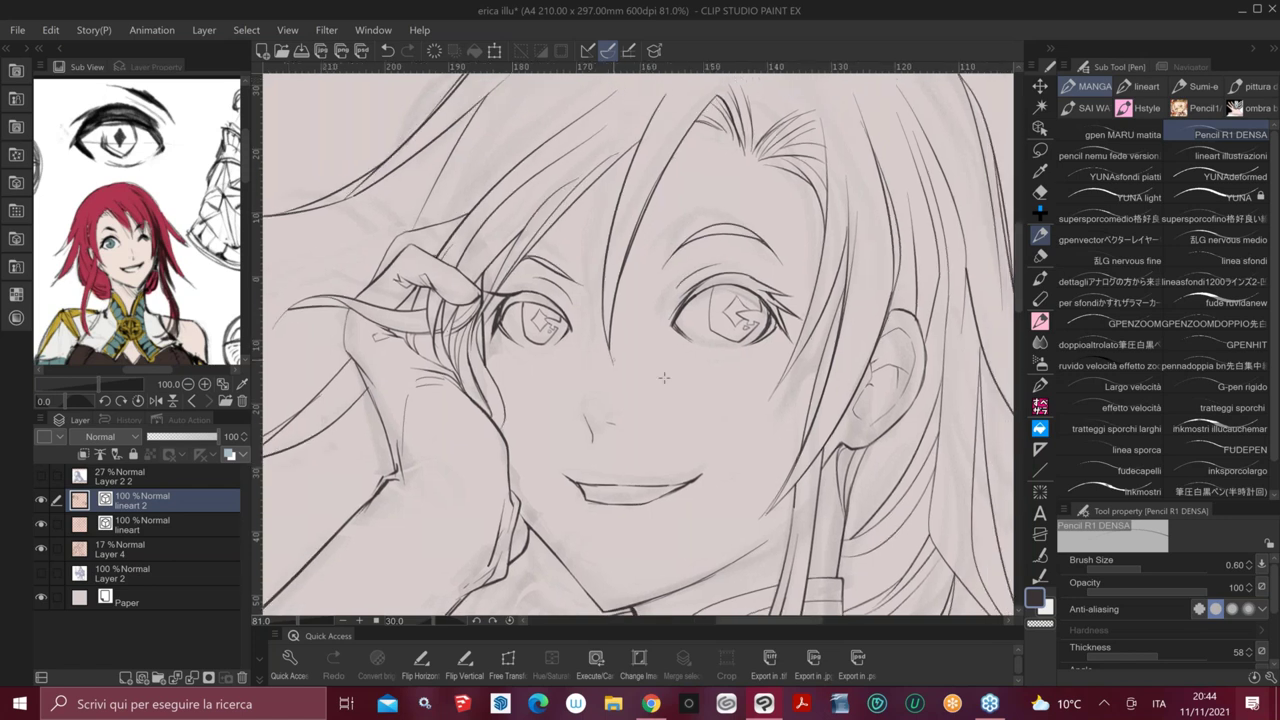
Set the canvas upright in the unflipped view and examine the figure's torso, face and raised hand
{"action": "key", "text": "minus"}
{"action": "scroll", "coordinate": [663, 377], "scroll_direction": "down", "scroll_amount": 2}
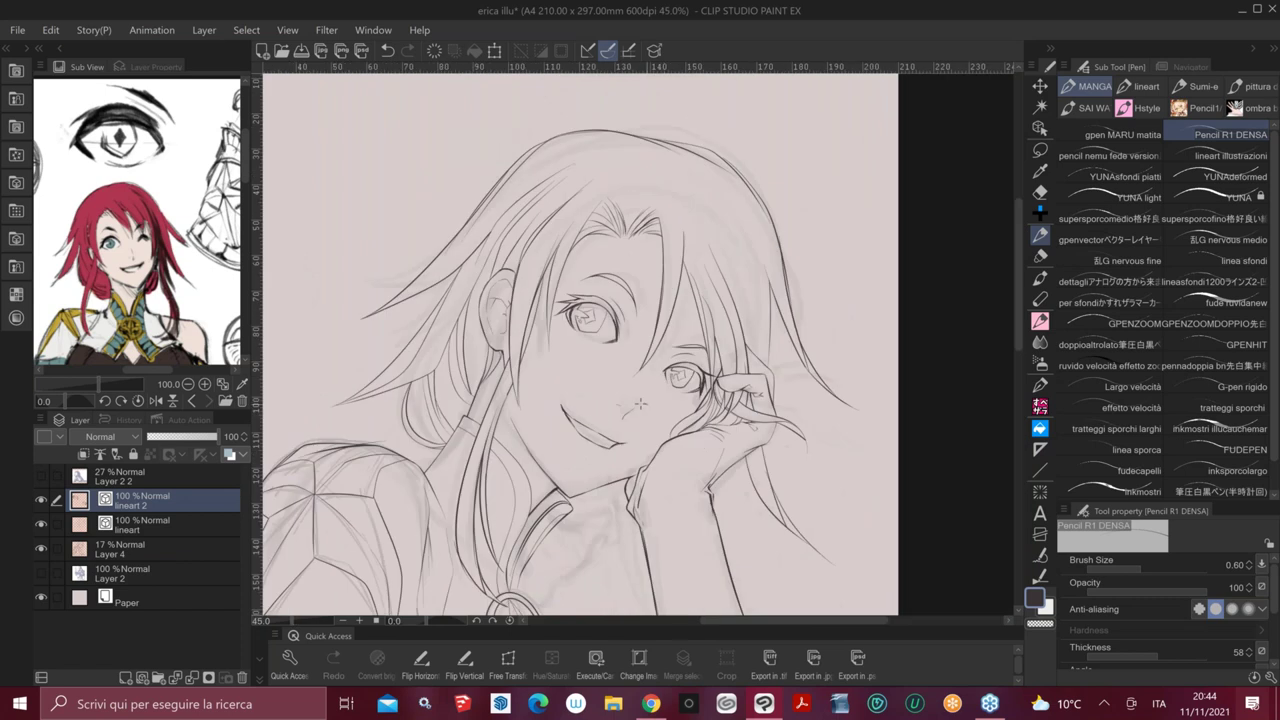
{"action": "mouse_move", "coordinate": [594, 421]}
{"action": "left_mouse_down"}
{"action": "mouse_move", "coordinate": [706, 295]}
{"action": "mouse_move", "coordinate": [718, 175]}
{"action": "left_mouse_up"}
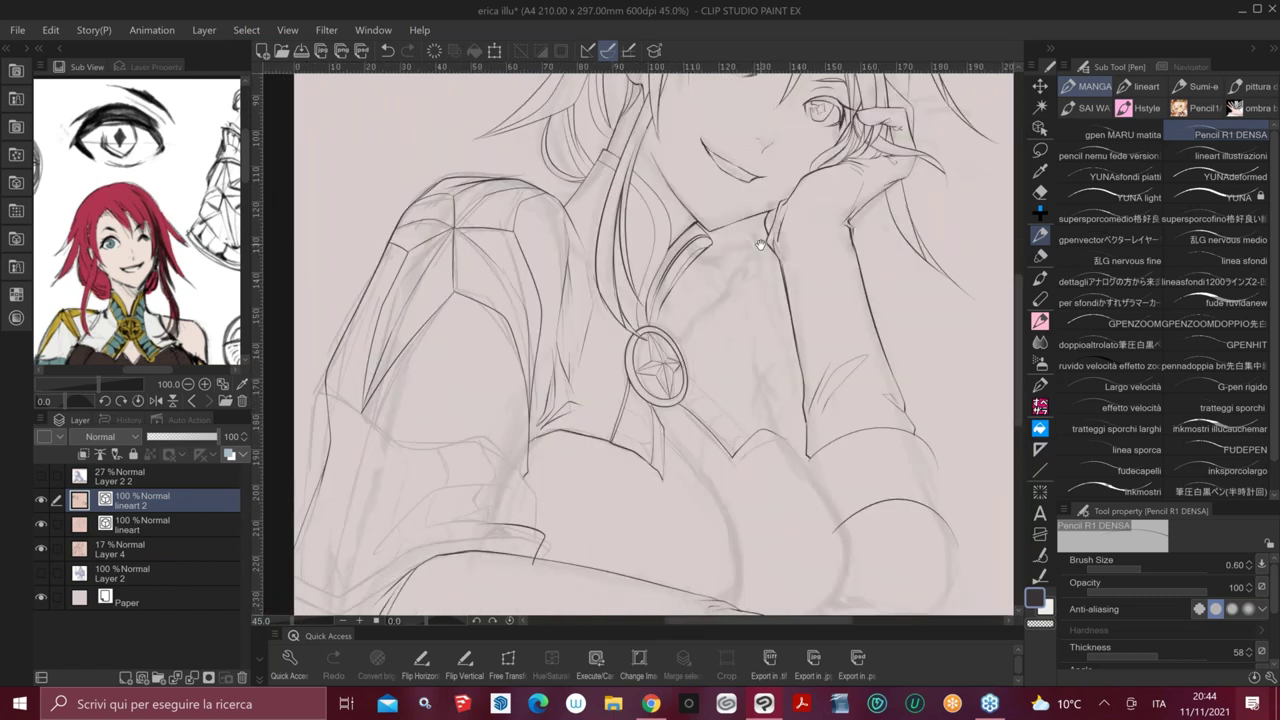
{"action": "mouse_move", "coordinate": [747, 288]}
{"action": "left_mouse_down"}
{"action": "mouse_move", "coordinate": [720, 438]}
{"action": "mouse_move", "coordinate": [720, 294]}
{"action": "left_mouse_up"}
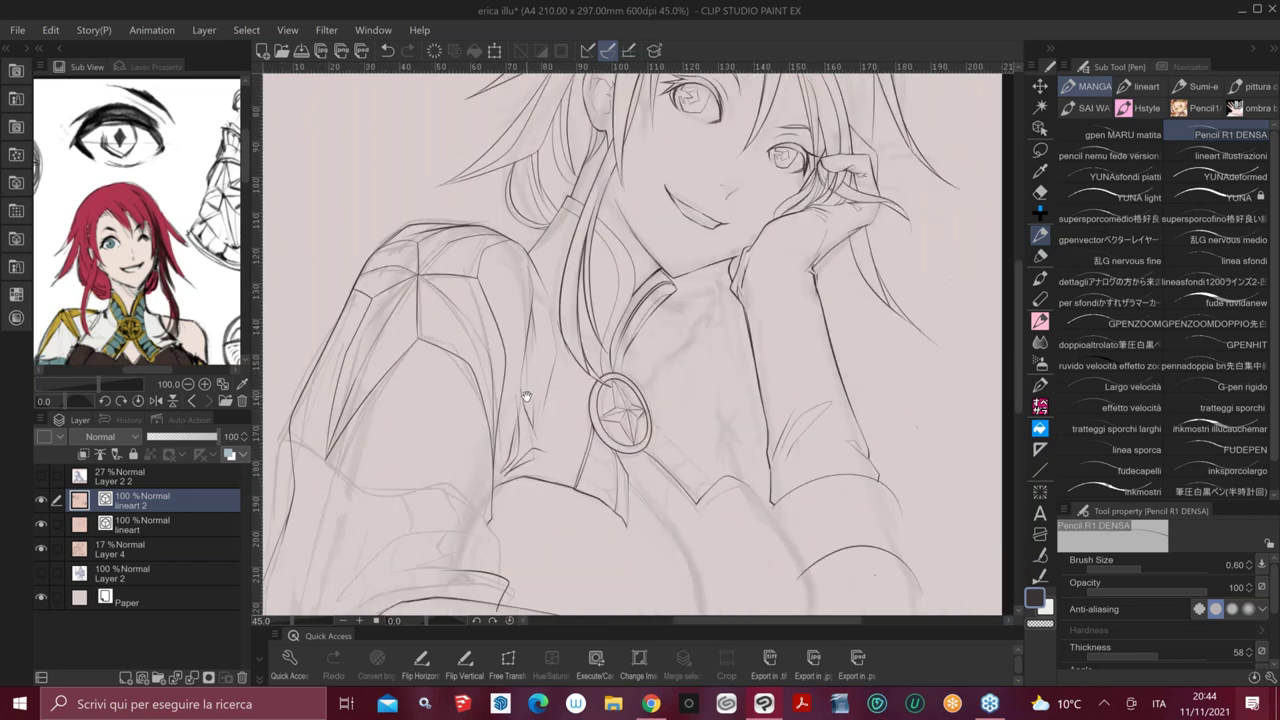
{"action": "scroll", "coordinate": [526, 396], "scroll_direction": "down", "scroll_amount": 2}
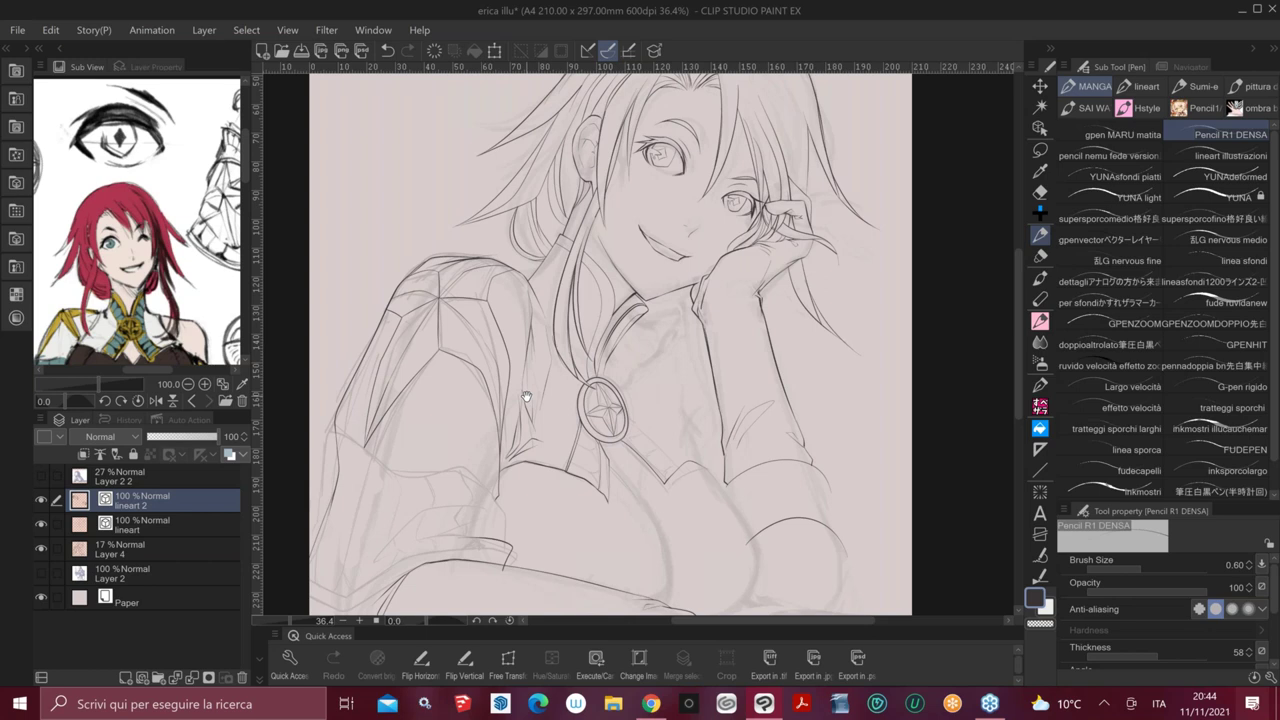
{"action": "scroll", "coordinate": [526, 396], "scroll_direction": "up", "scroll_amount": 1}
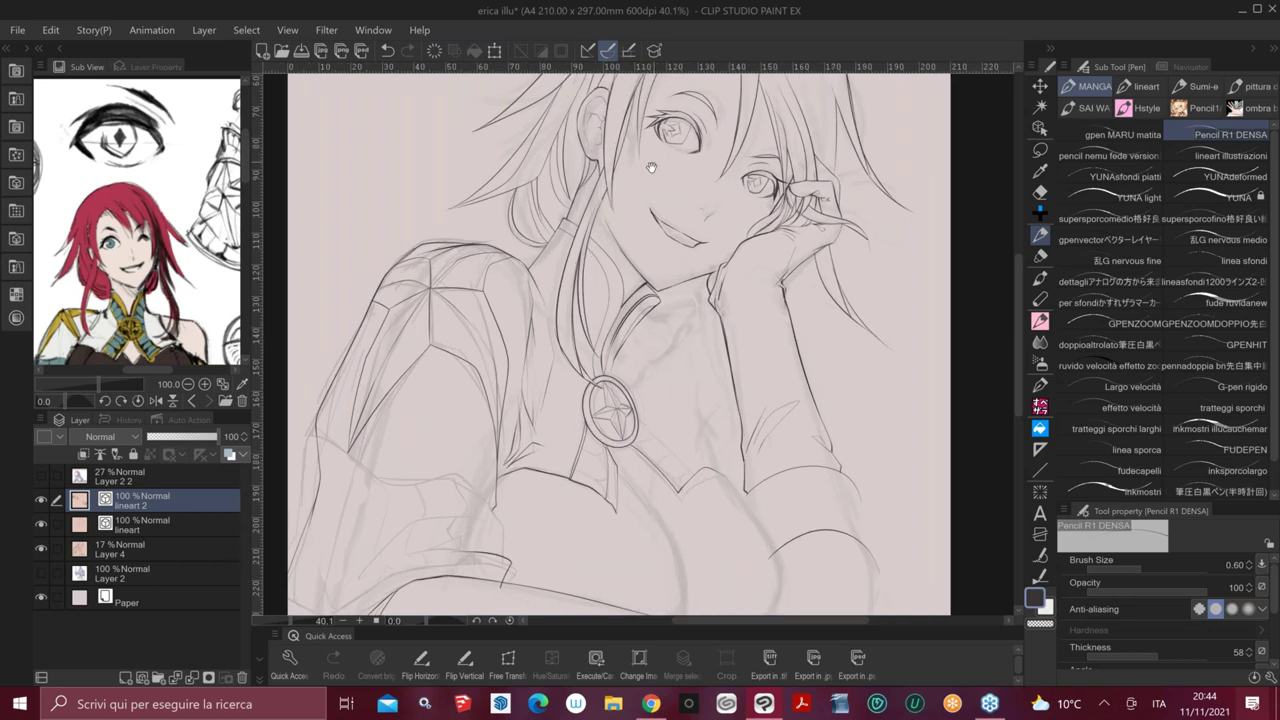
{"action": "left_click_drag", "start_coordinate": [651, 167], "coordinate": [625, 292]}
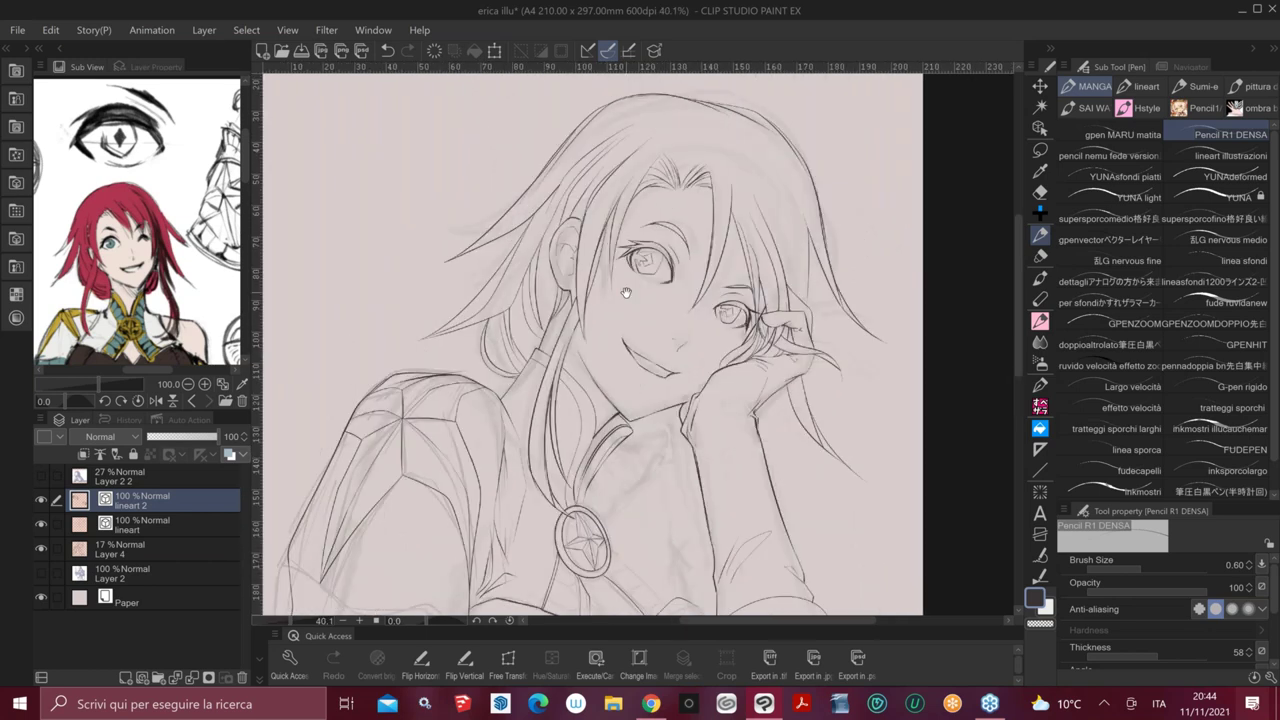
{"action": "scroll", "coordinate": [728, 366], "scroll_direction": "up", "scroll_amount": 2}
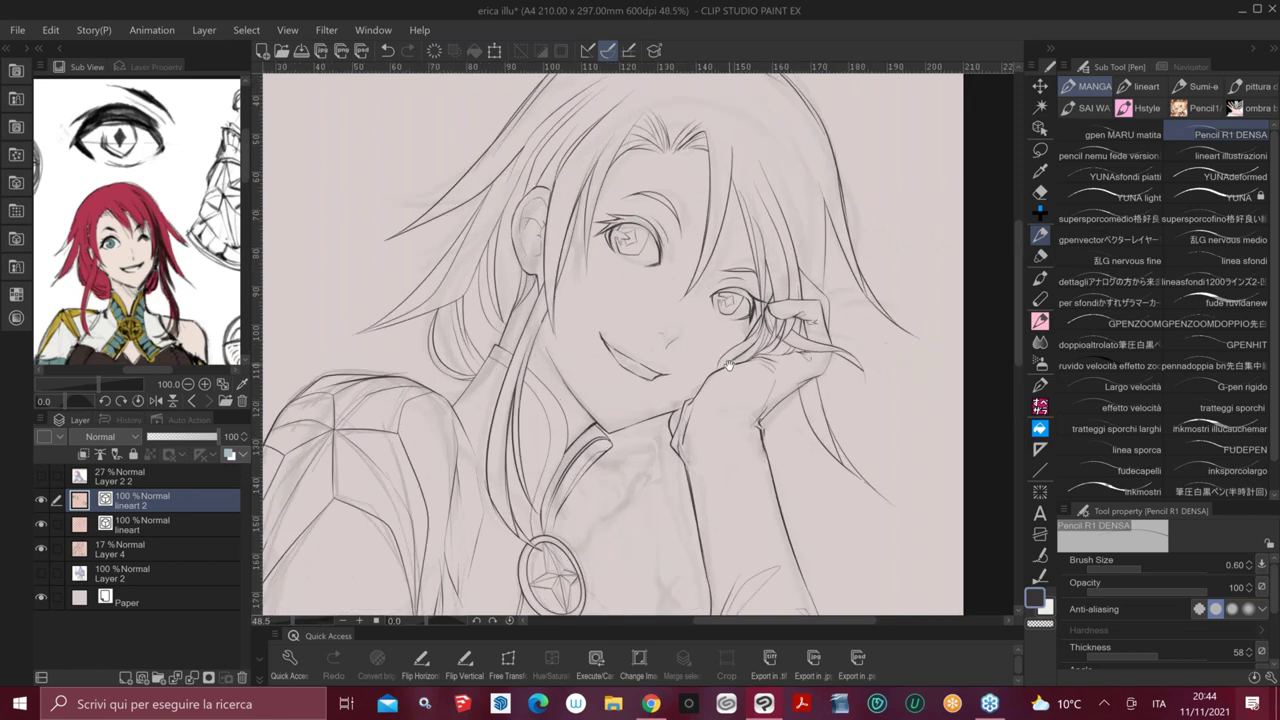
{"action": "scroll", "coordinate": [728, 366], "scroll_direction": "up", "scroll_amount": 1}
{"action": "scroll", "coordinate": [690, 313], "scroll_direction": "up", "scroll_amount": 2}
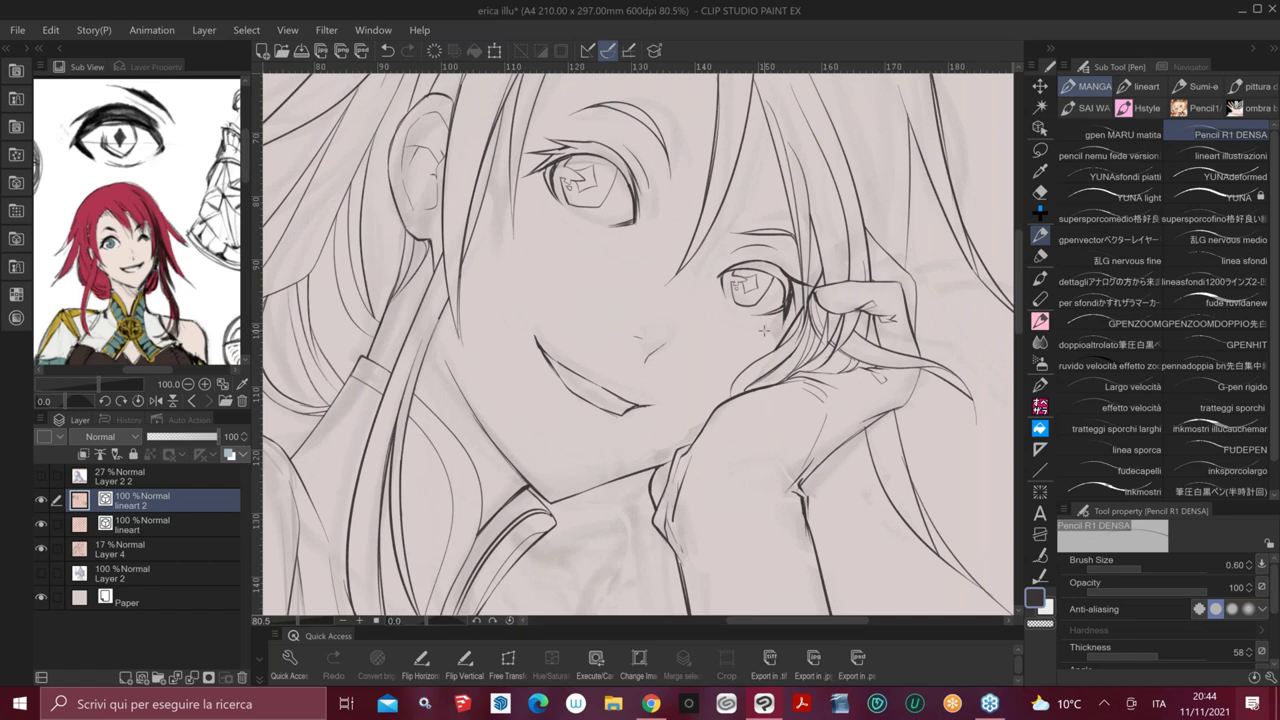
Rotate the canvas to -30 degrees, select the strokes of the eye nearest the ear, and stretch them slightly taller and wider
{"action": "key", "text": "minus"}
{"action": "key", "text": "minus"}
{"action": "left_click_drag", "start_coordinate": [599, 216], "coordinate": [664, 332]}
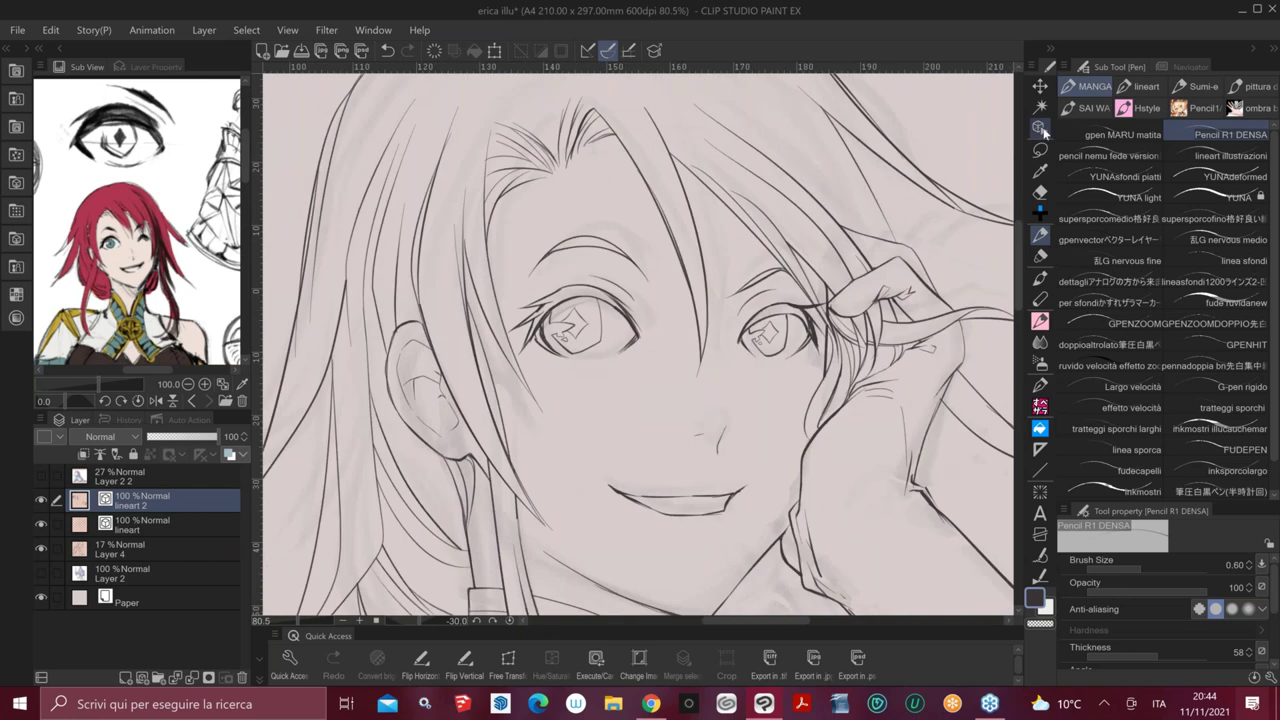
{"action": "key", "text": "o"}
{"action": "left_click_drag", "start_coordinate": [505, 377], "coordinate": [661, 285]}
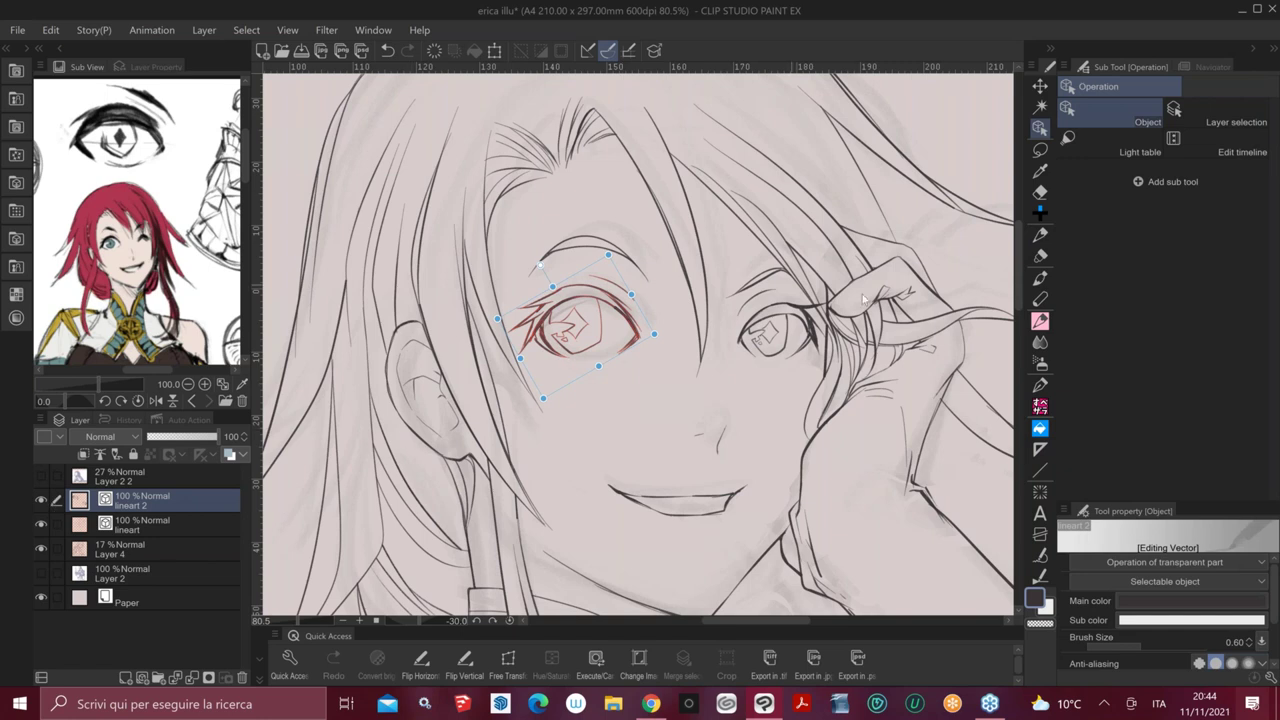
{"action": "left_click_drag", "start_coordinate": [608, 255], "coordinate": [610, 240]}
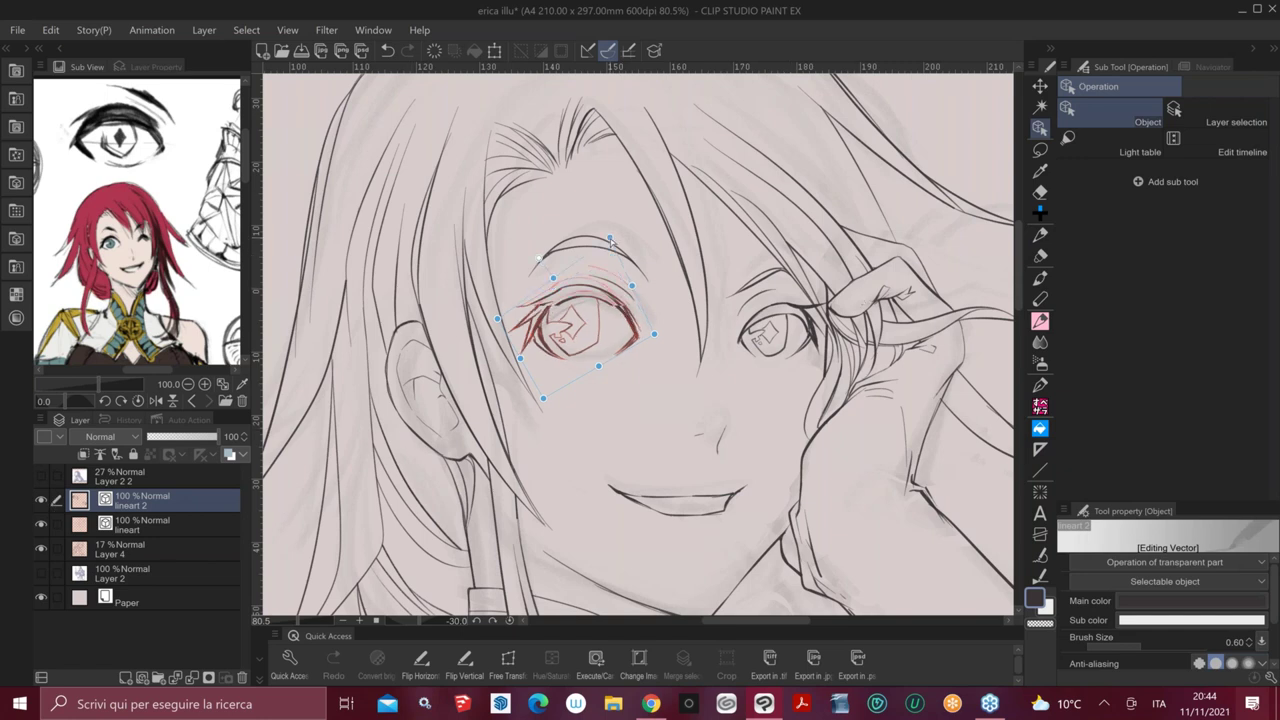
{"action": "left_click_drag", "start_coordinate": [654, 334], "coordinate": [666, 336]}
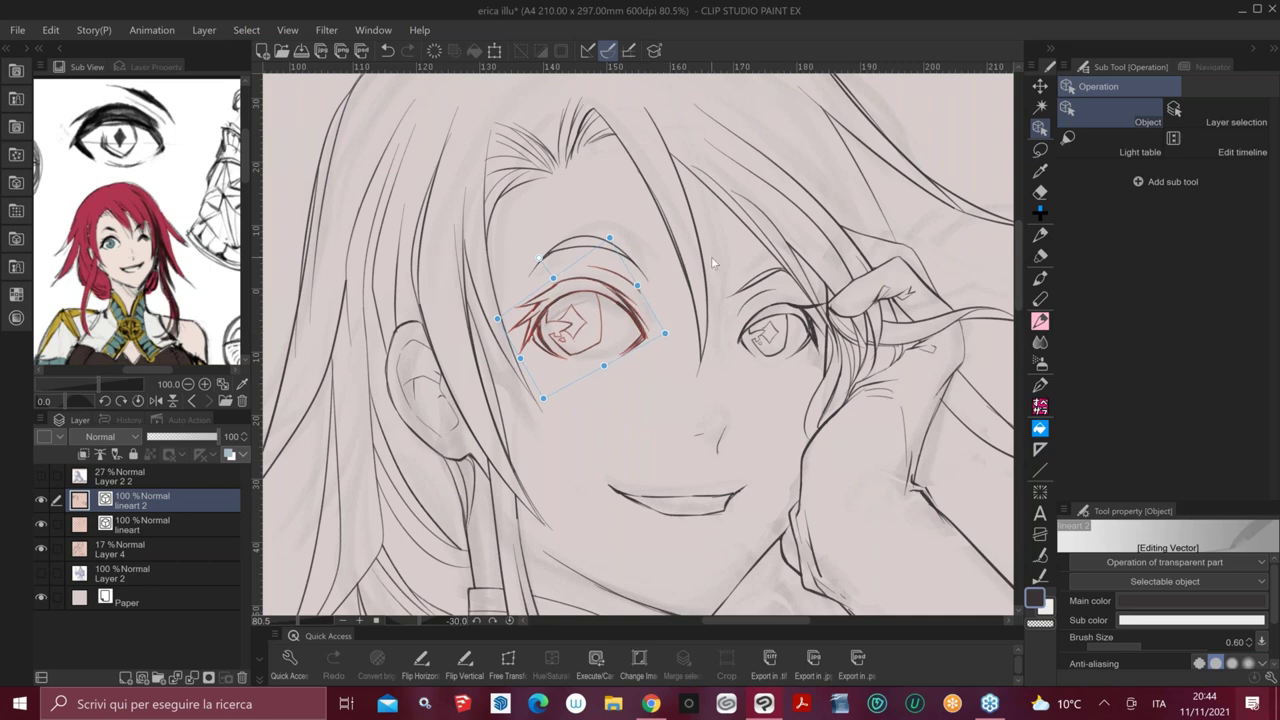
Flip the view horizontally, select the strokes of the eye beside the hand on lineart 2, and stretch them slightly taller
{"action": "key", "text": "h"}
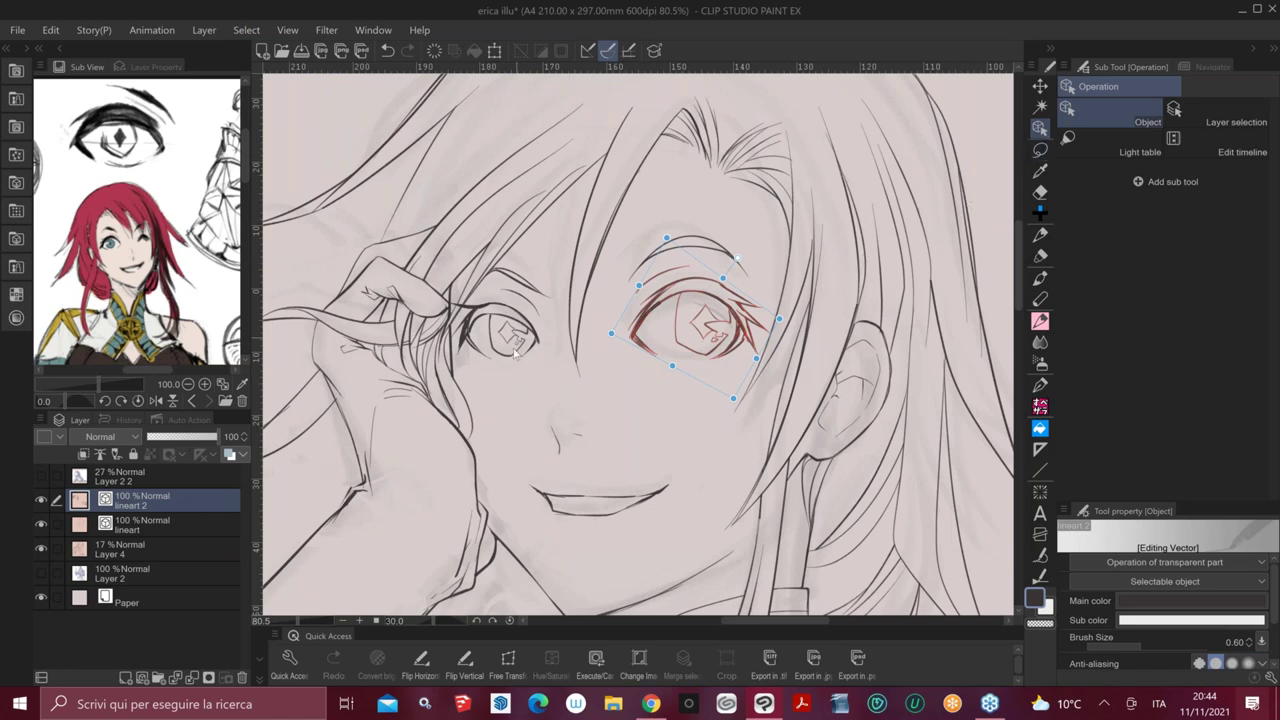
{"action": "left_click", "coordinate": [159, 523]}
{"action": "left_click", "coordinate": [156, 504]}
{"action": "left_click_drag", "start_coordinate": [417, 257], "coordinate": [554, 393]}
{"action": "left_click_drag", "start_coordinate": [504, 300], "coordinate": [506, 292]}
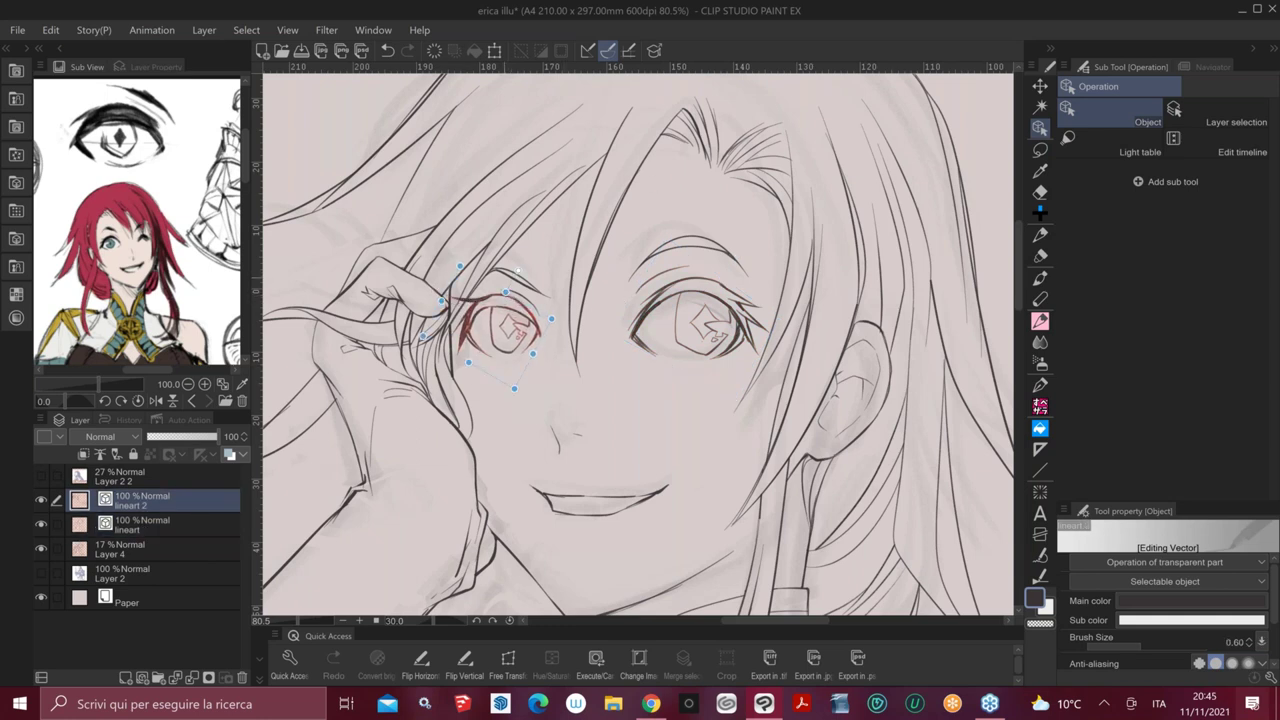
Examine the face by alternating mirrored and normal views with the canvas upright, including a zoomed-out mirrored view
{"action": "key", "text": "h"}
{"action": "key", "text": "h"}
{"action": "key", "text": "h"}
{"action": "key", "text": "h"}
{"action": "key", "text": "minus"}
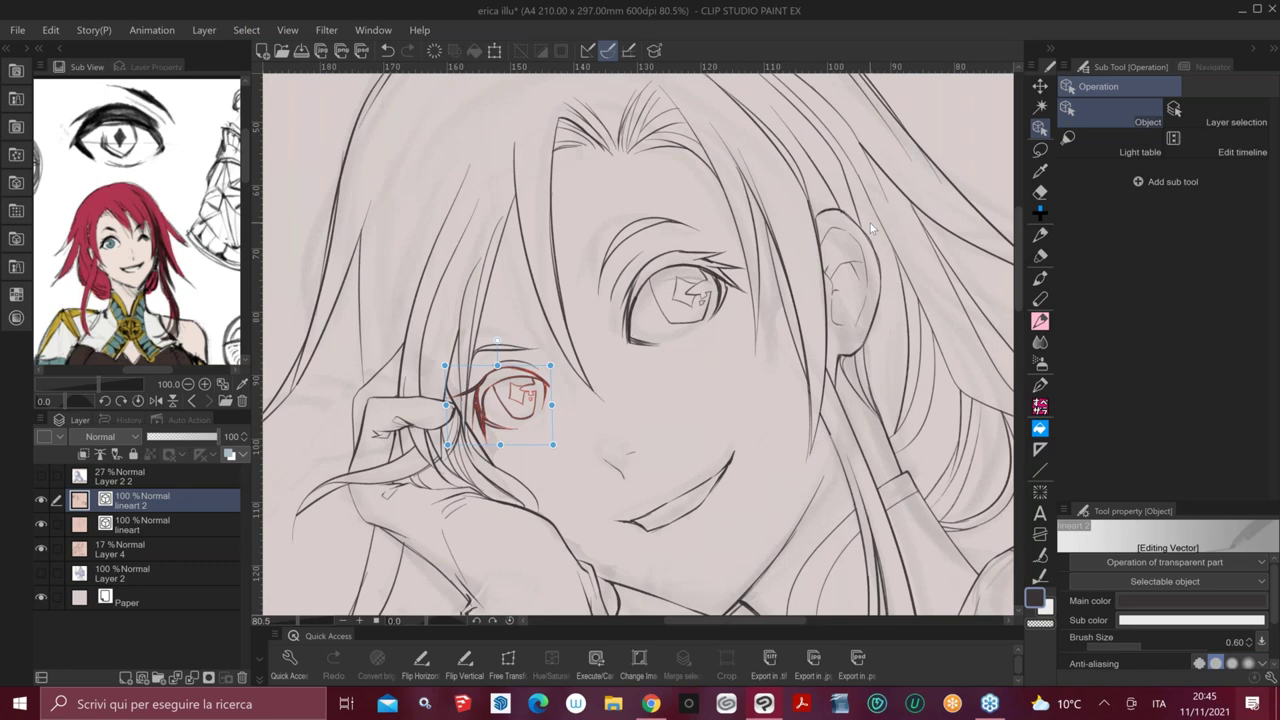
{"action": "left_click", "coordinate": [1212, 67]}
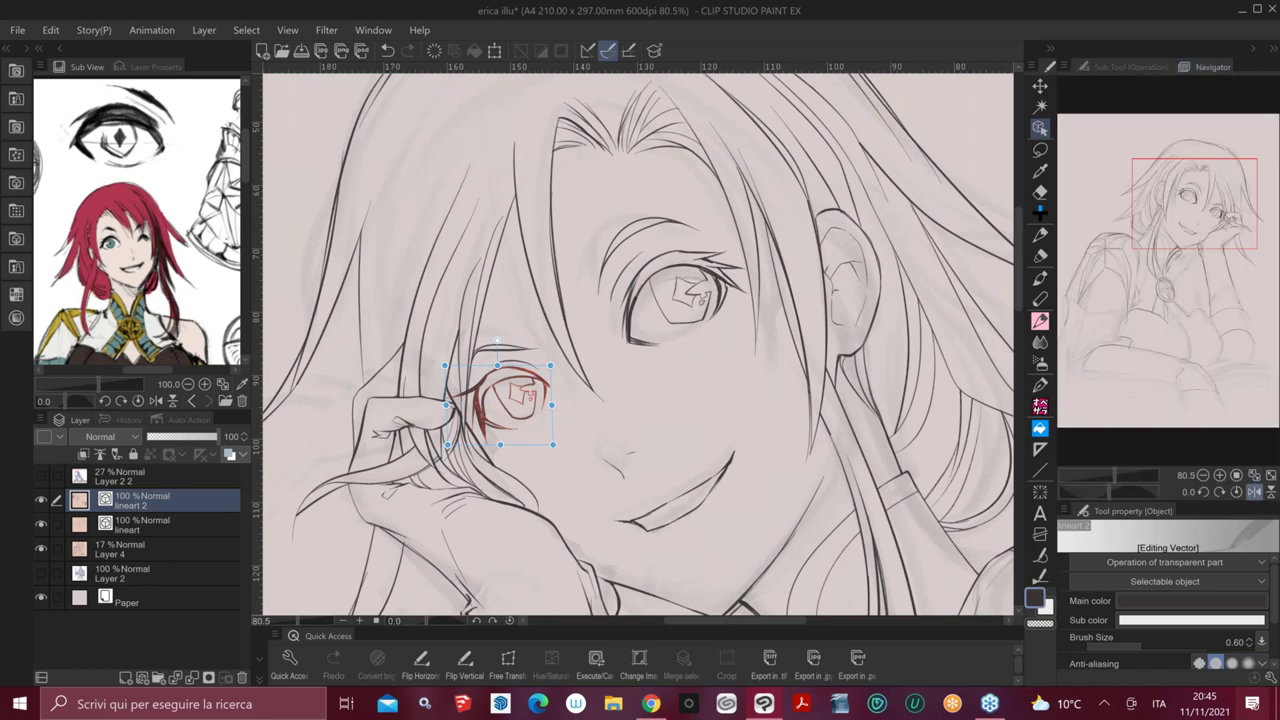
{"action": "left_click", "coordinate": [1256, 494]}
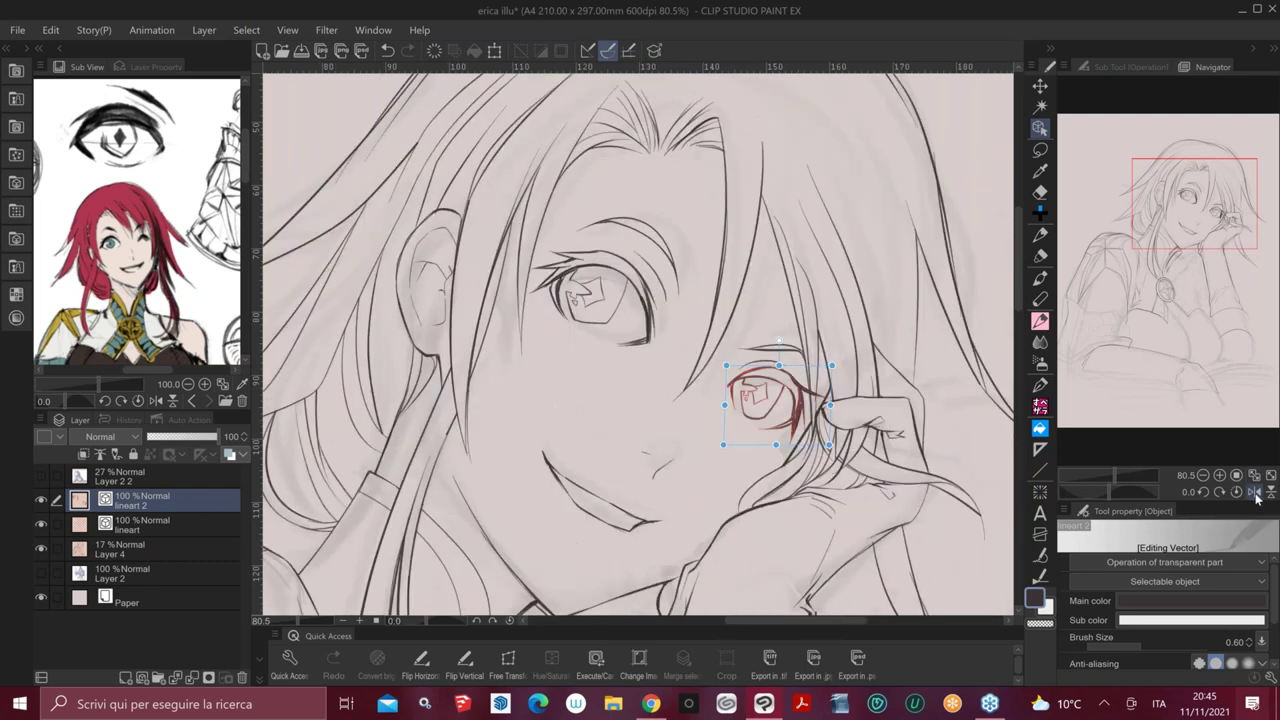
{"action": "left_click", "coordinate": [1256, 496]}
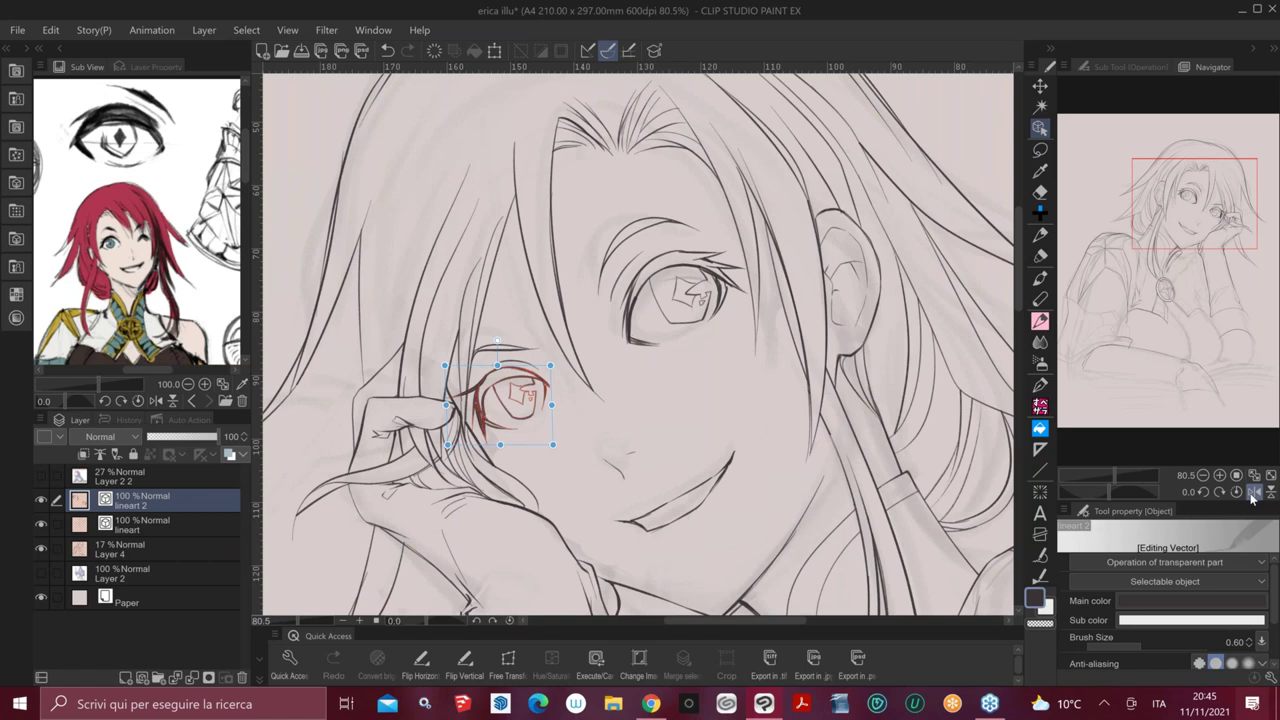
{"action": "left_click", "coordinate": [1253, 495]}
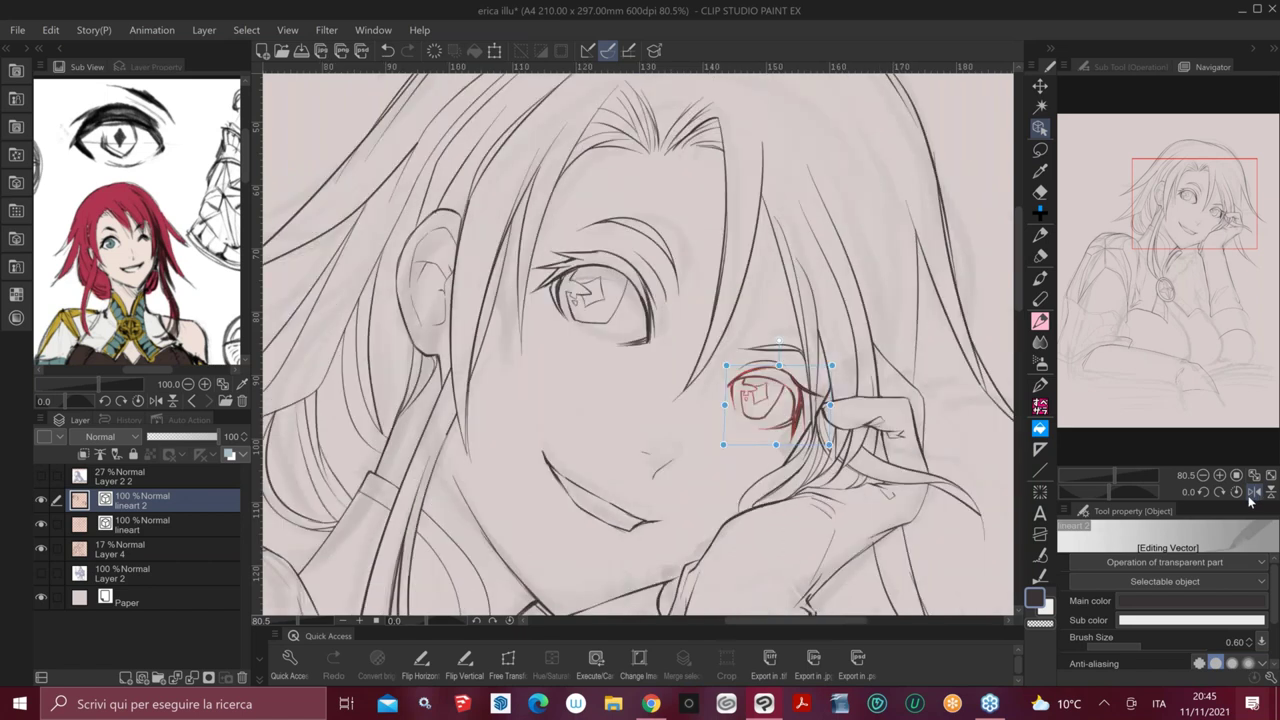
{"action": "left_click", "coordinate": [1248, 497]}
{"action": "left_click", "coordinate": [1250, 495]}
{"action": "left_click", "coordinate": [1128, 66]}
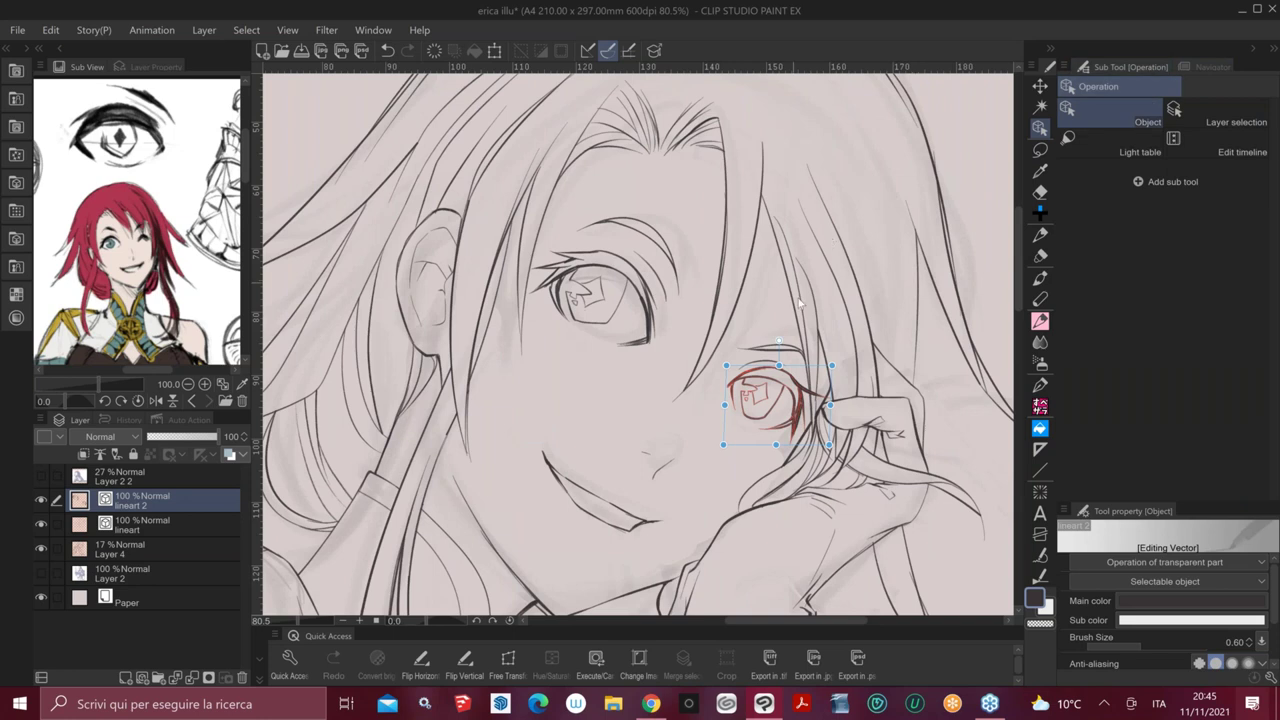
{"action": "key", "text": "h"}
{"action": "left_click_drag", "start_coordinate": [845, 327], "coordinate": [835, 329]}
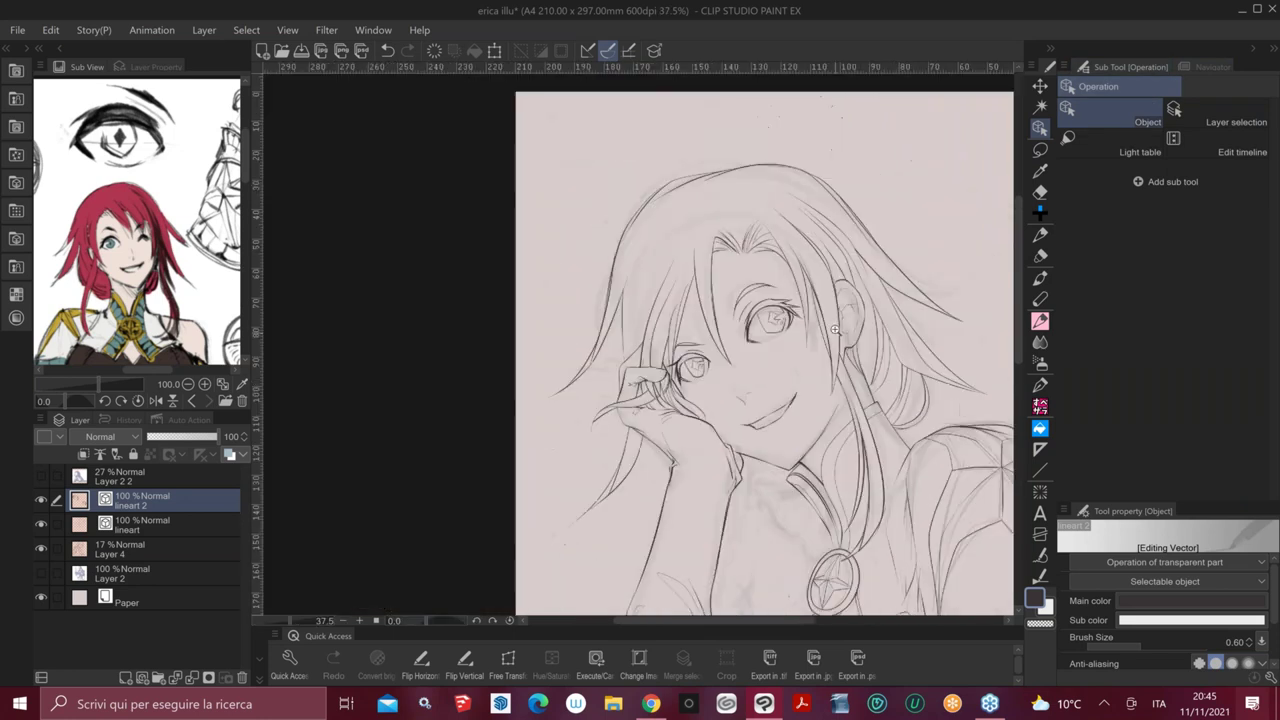
Rotate the canvas to 30 degrees, select the strokes of the eye beside the hand, and adjust its shape by its corner and edge handles
{"action": "left_click", "coordinate": [1040, 151]}
{"action": "key", "text": "asciicircum"}
{"action": "key", "text": "asciicircum"}
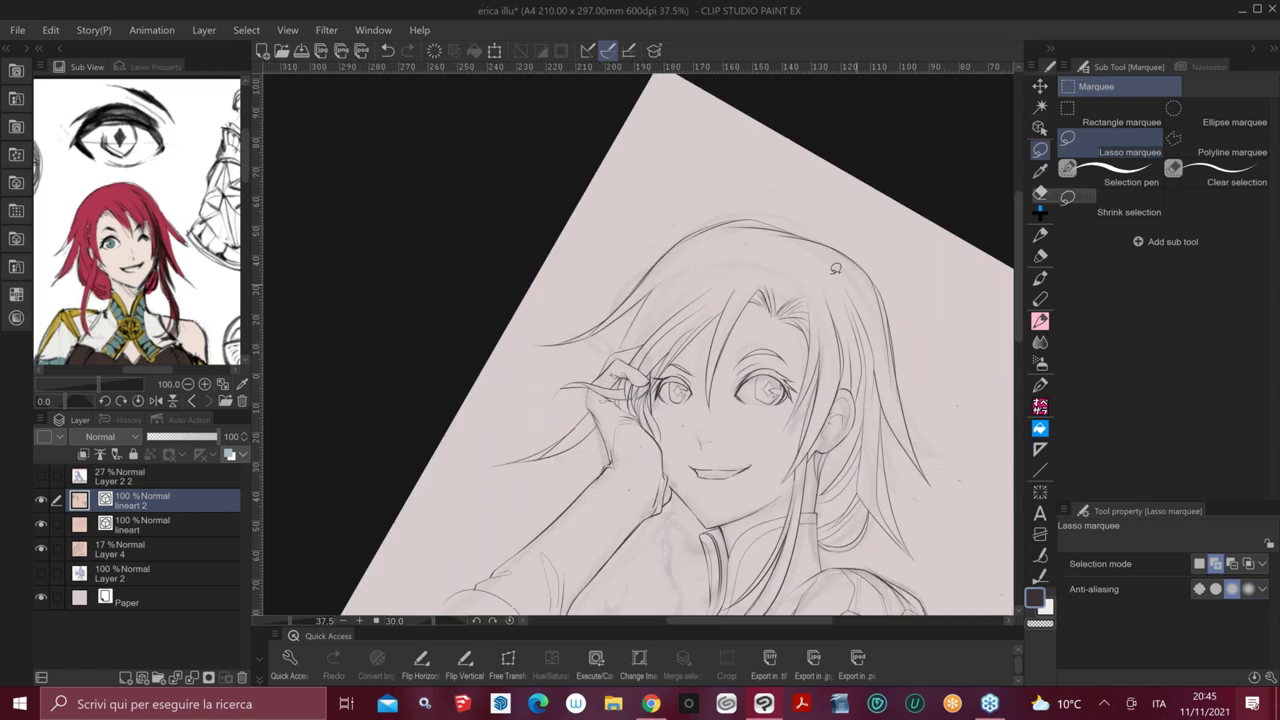
{"action": "key", "text": "o"}
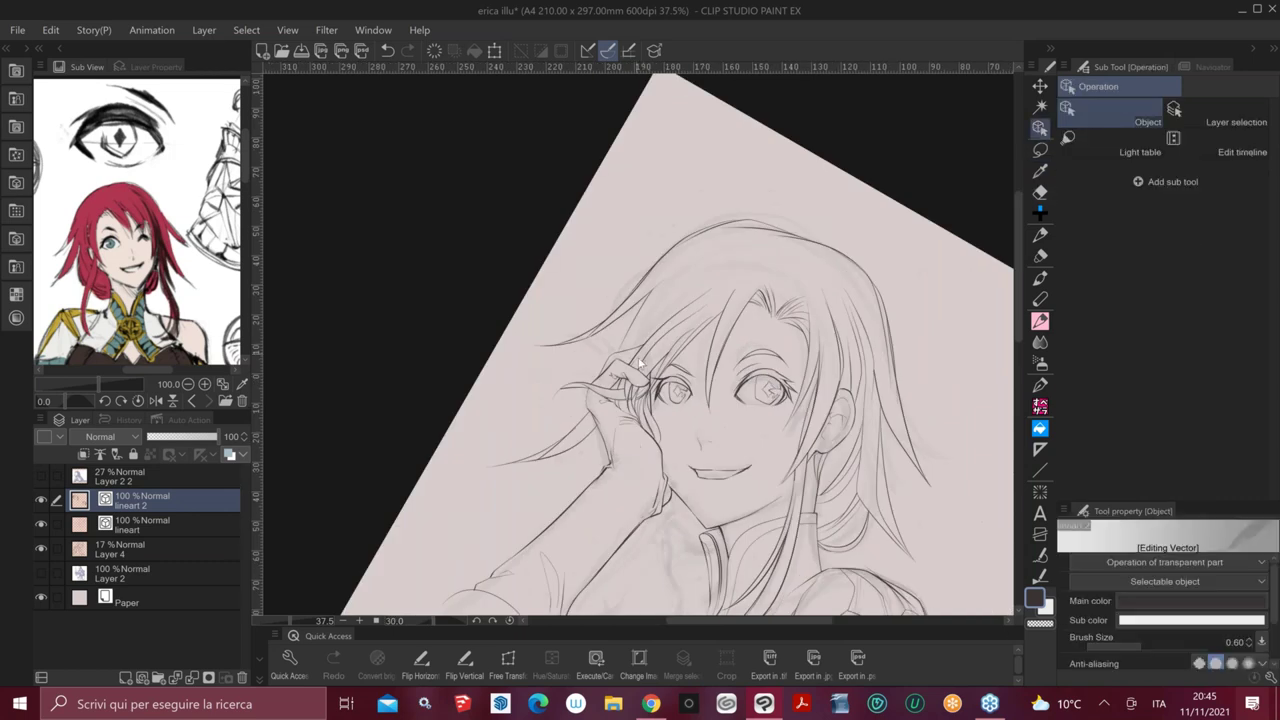
{"action": "left_click", "coordinate": [678, 372]}
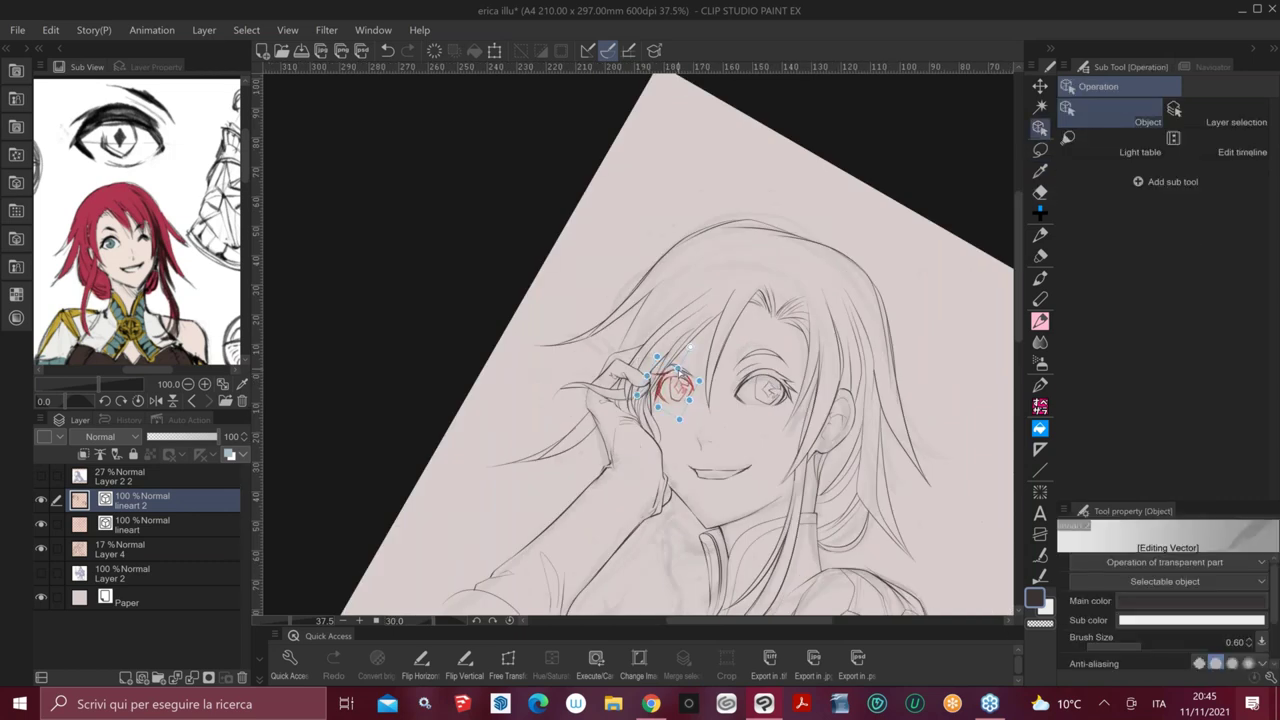
{"action": "left_click_drag", "start_coordinate": [678, 372], "coordinate": [676, 370]}
{"action": "left_click_drag", "start_coordinate": [679, 419], "coordinate": [684, 422]}
{"action": "left_click_drag", "start_coordinate": [655, 358], "coordinate": [650, 359]}
{"action": "left_click_drag", "start_coordinate": [661, 409], "coordinate": [662, 409]}
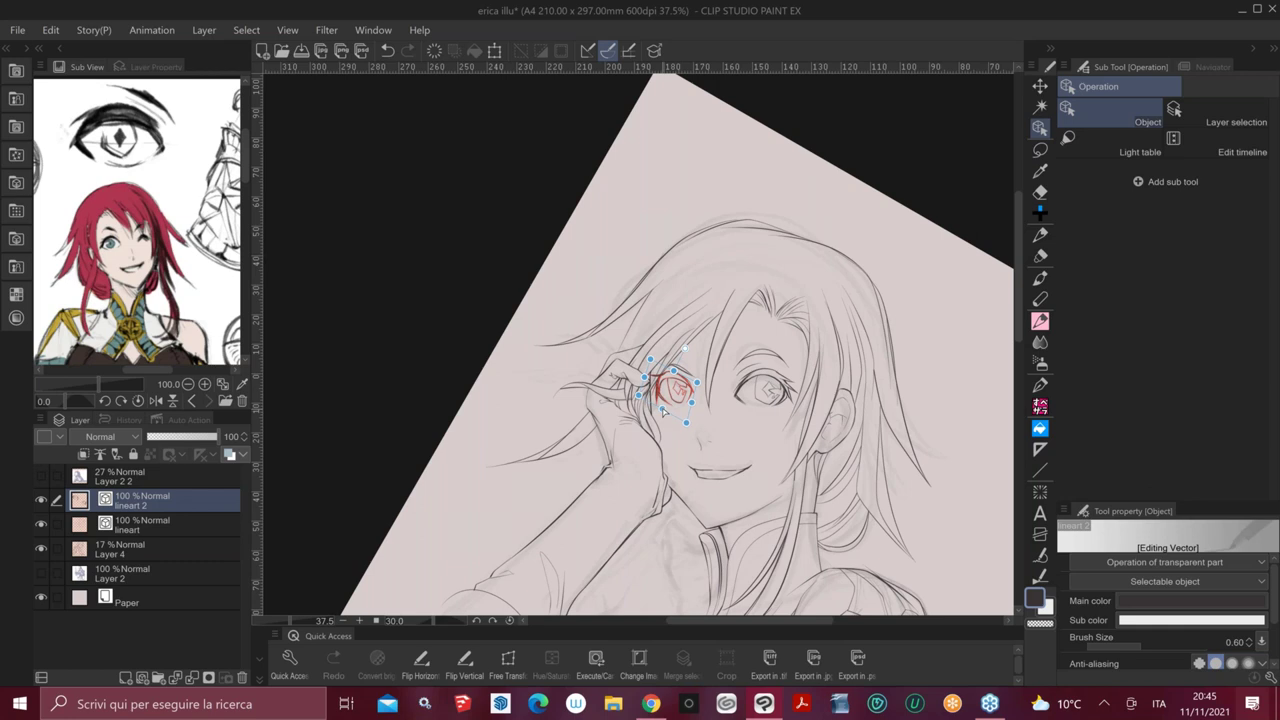
Flip the view horizontally and examine both reshaped eyes close up
{"action": "key", "text": "h"}
{"action": "key", "text": "ctrl+space"}
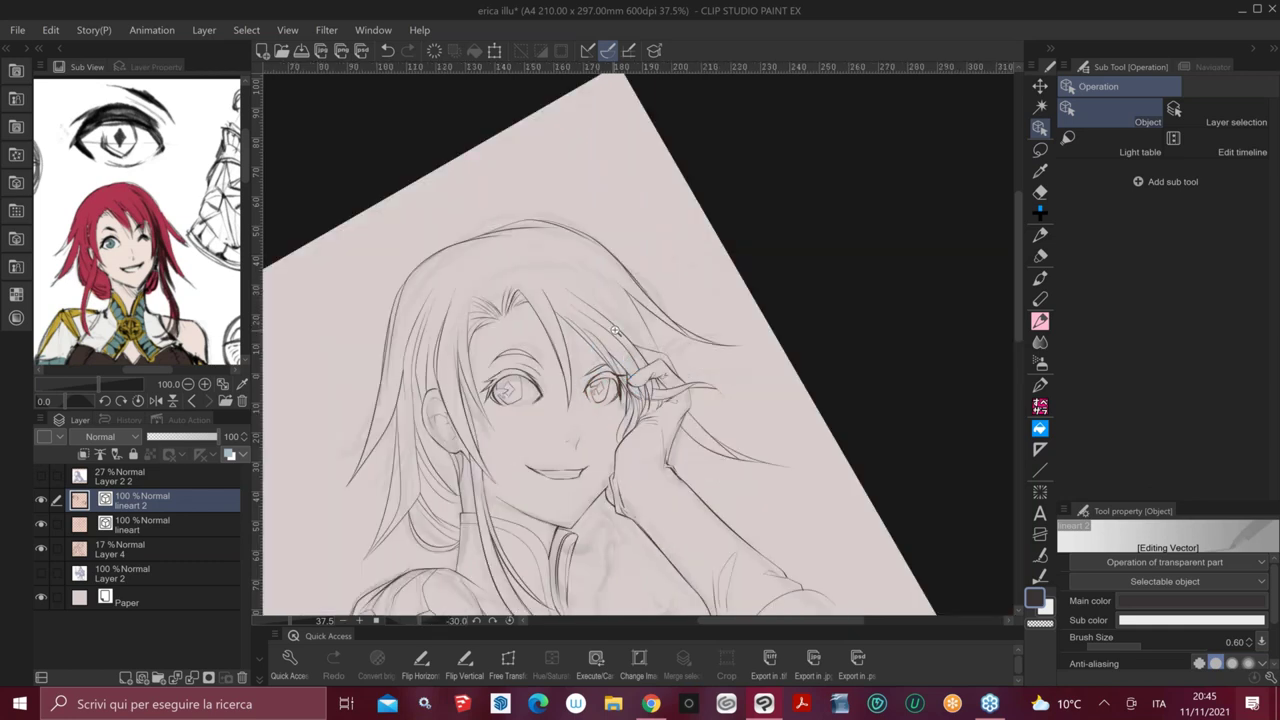
{"action": "left_click_drag", "start_coordinate": [613, 330], "coordinate": [626, 333]}
{"action": "scroll", "coordinate": [625, 333], "scroll_direction": "up", "scroll_amount": 2}
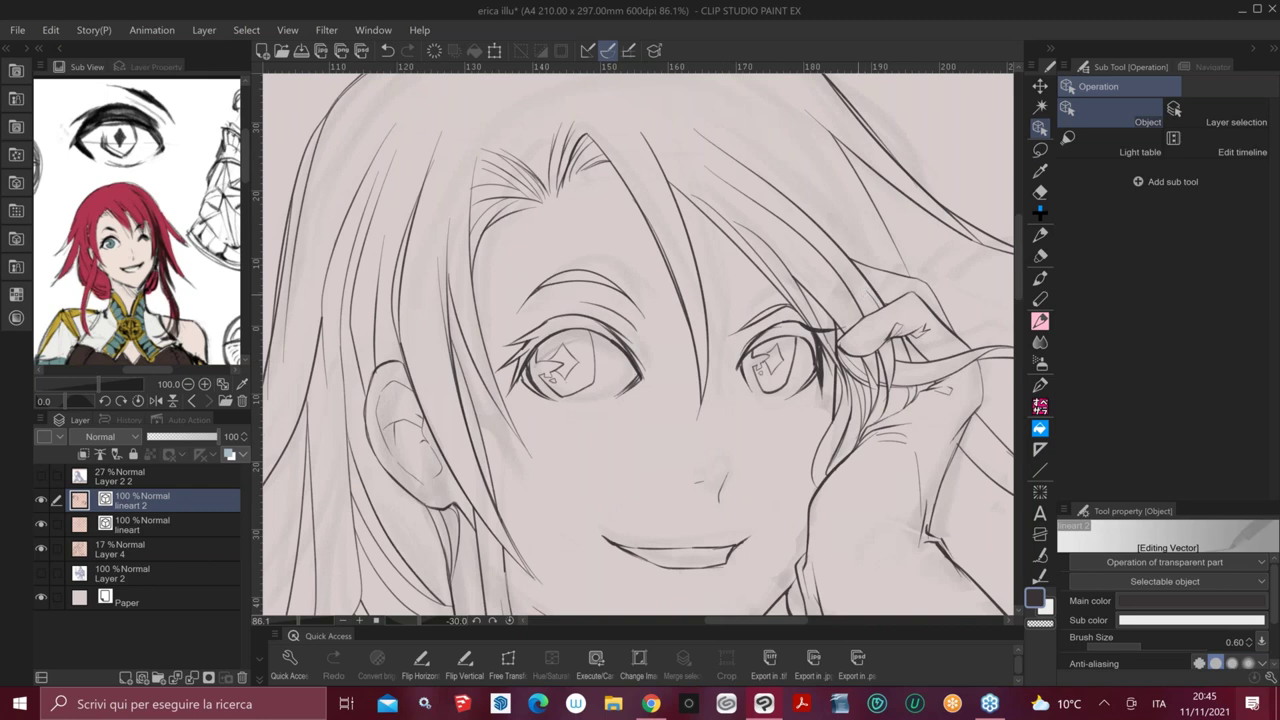
Select the iris and highlight strokes of the eye beside the hand on lineart 2, tilt them slightly and shift them into place
{"action": "left_click", "coordinate": [767, 368]}
{"action": "key", "text": "ctrl+space"}
{"action": "scroll", "coordinate": [790, 366], "scroll_direction": "up", "scroll_amount": 2}
{"action": "left_click", "coordinate": [758, 358]}
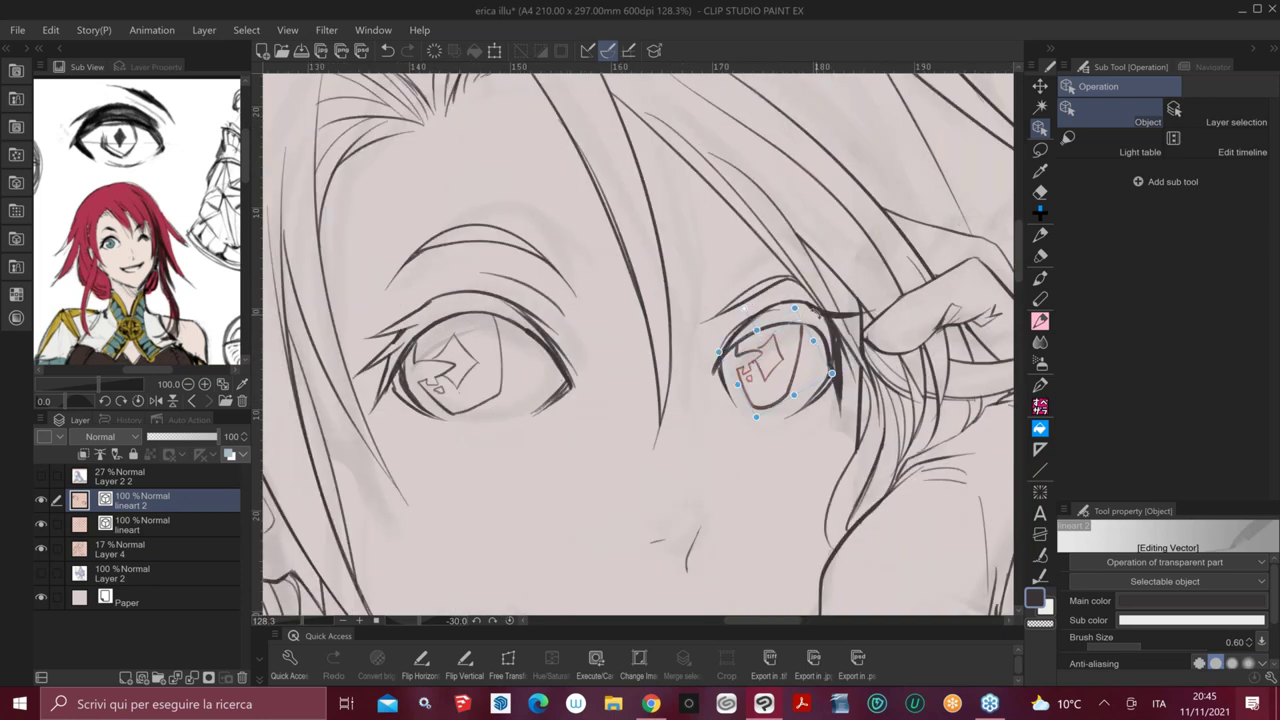
{"action": "left_click_drag", "start_coordinate": [893, 245], "coordinate": [963, 237]}
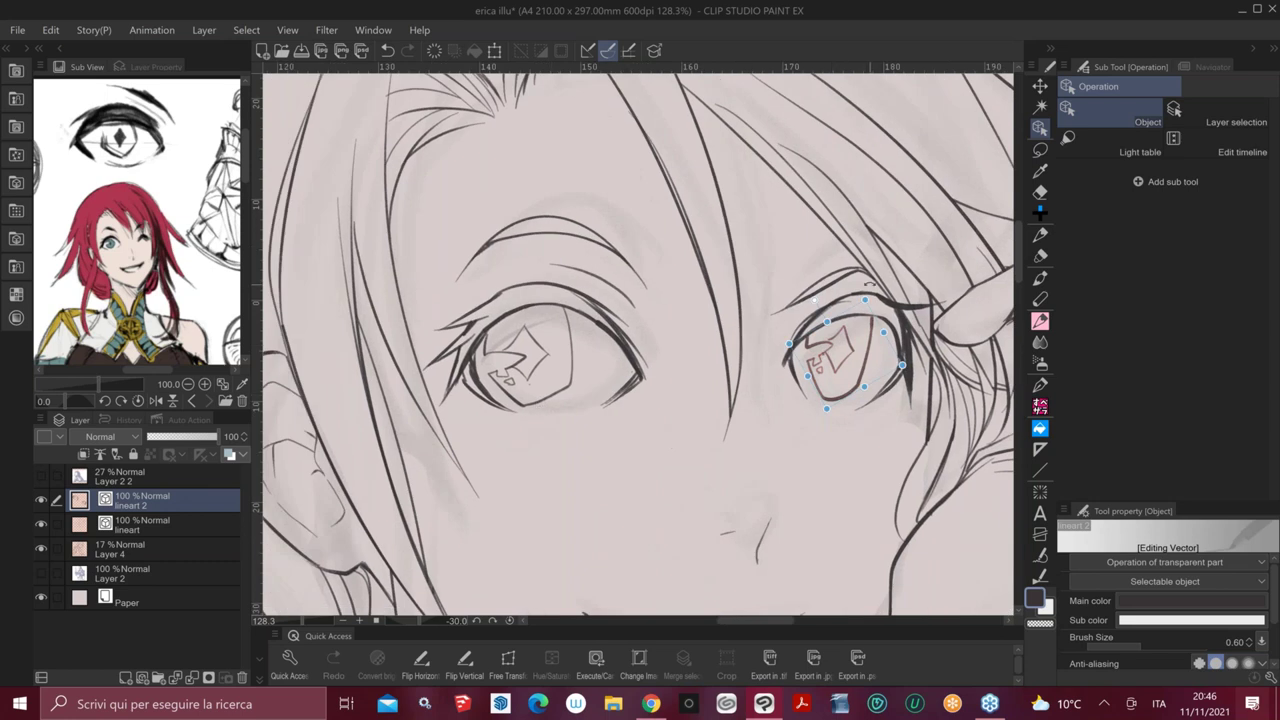
{"action": "left_click_drag", "start_coordinate": [869, 284], "coordinate": [807, 303]}
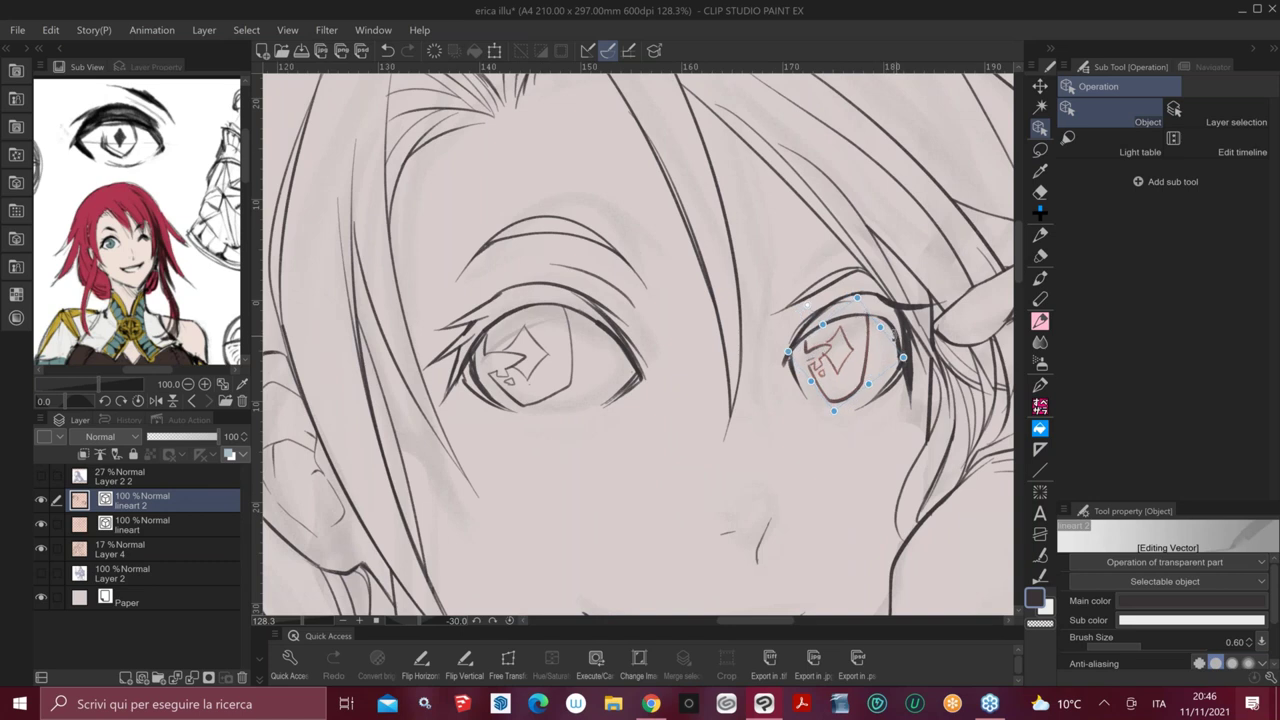
{"action": "left_click_drag", "start_coordinate": [894, 346], "coordinate": [885, 340]}
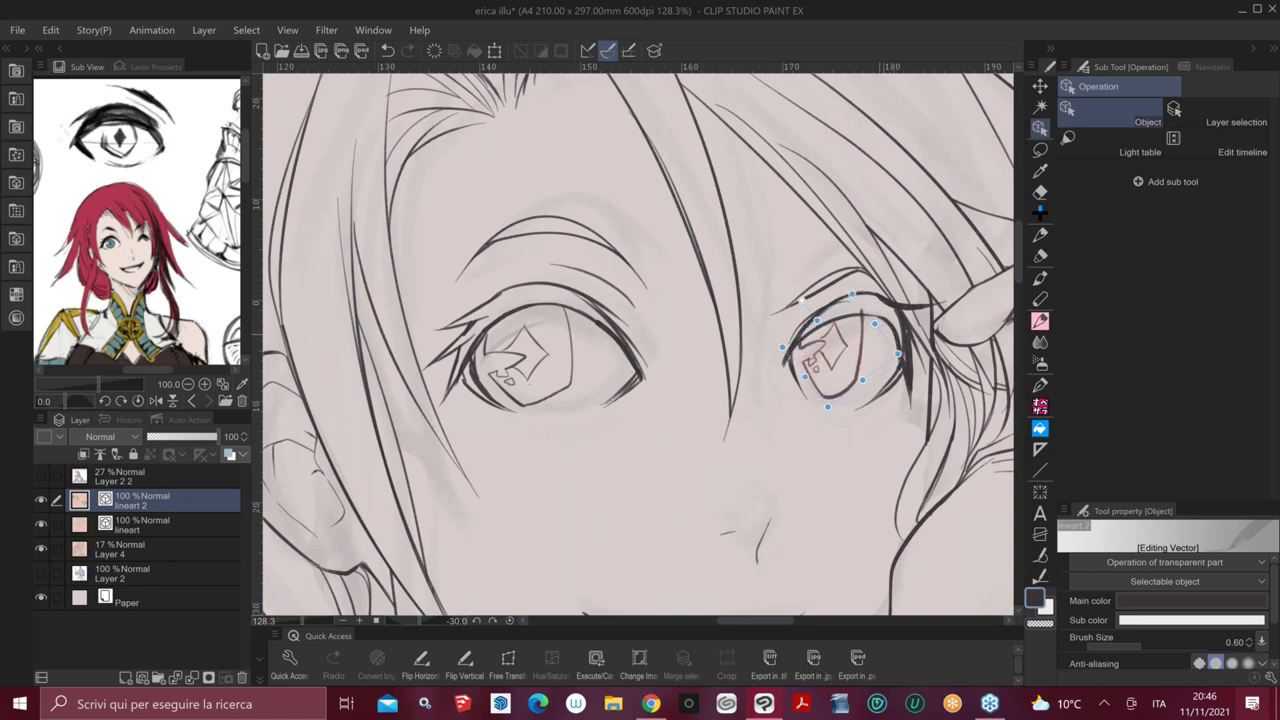
Adjust a control point of the diamond highlight in the eye beside the hand to refine its shape
{"action": "key", "text": "e"}
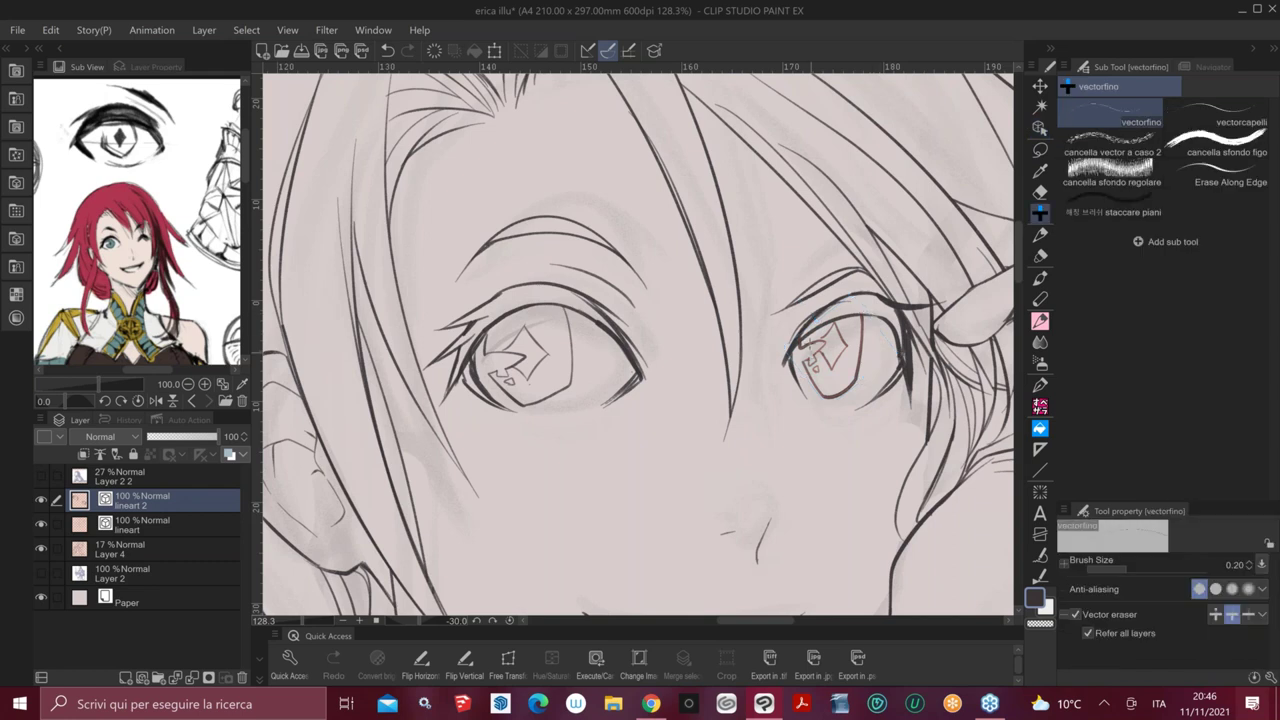
{"action": "left_click", "coordinate": [834, 369], "text": "ctrl"}
{"action": "scroll", "coordinate": [843, 330], "scroll_direction": "up", "scroll_amount": 3}
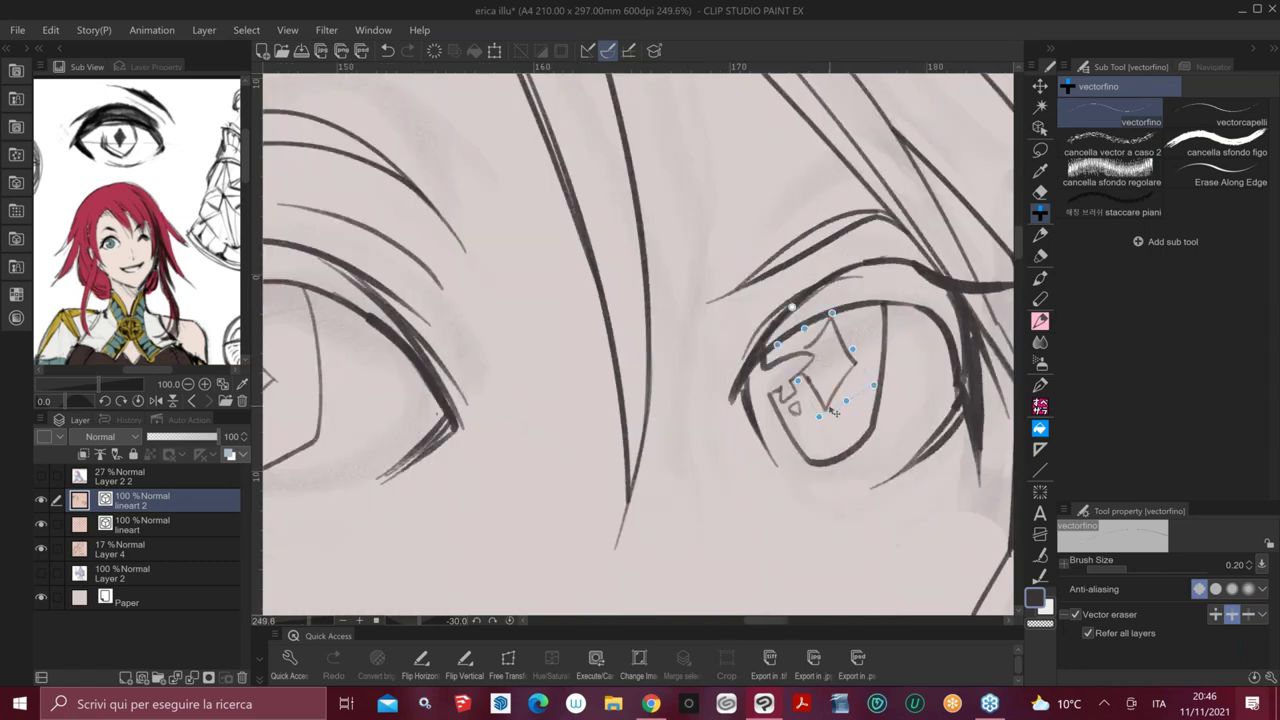
{"action": "left_click_drag", "start_coordinate": [850, 338], "coordinate": [853, 347]}
{"action": "scroll", "coordinate": [865, 284], "scroll_direction": "down", "scroll_amount": 2}
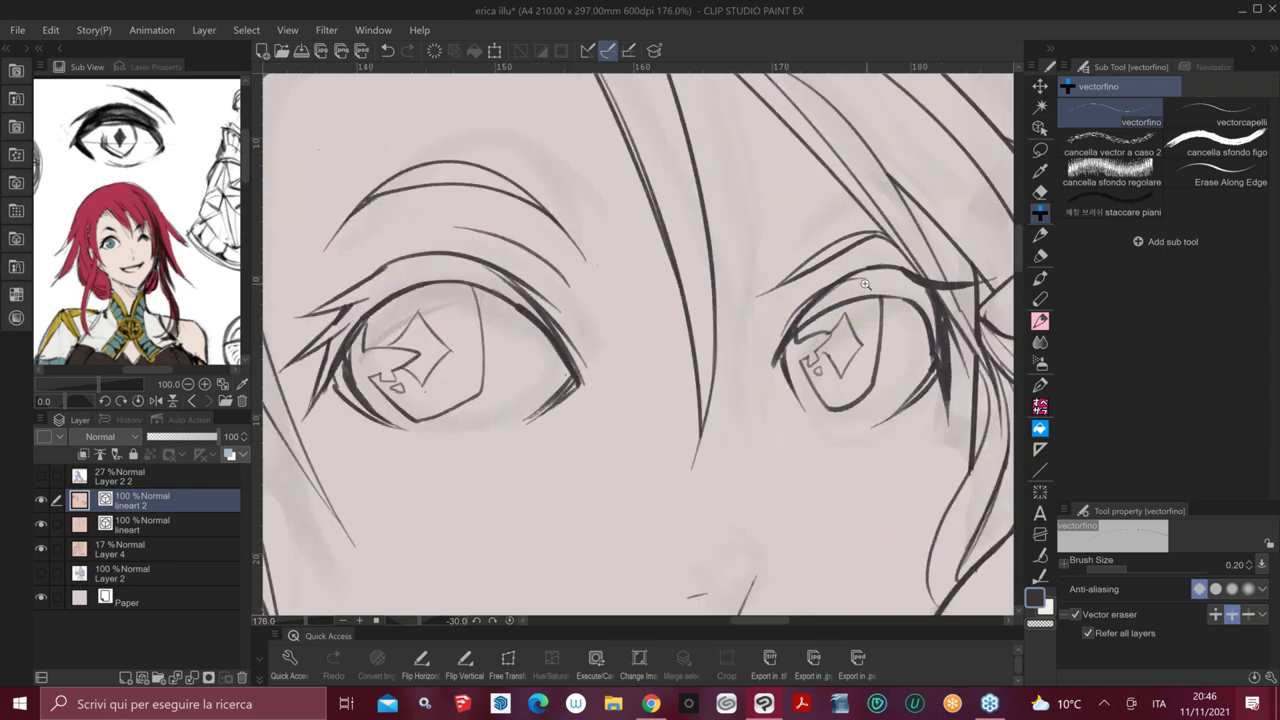
{"action": "scroll", "coordinate": [867, 300], "scroll_direction": "down", "scroll_amount": 1}
Rework the small highlight shapes beside the diamond in that eye, alternating the Pencil R1 DENSA pen and the vectorfino eraser
{"action": "key", "text": "p"}
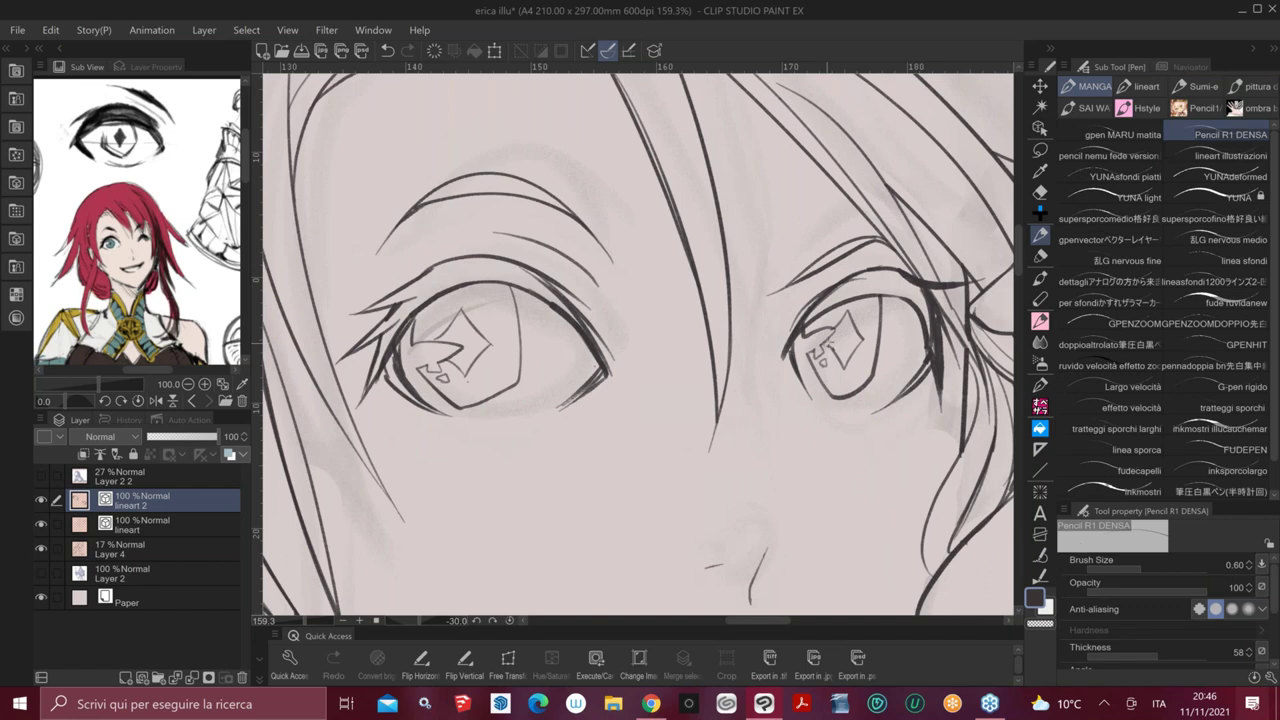
{"action": "key", "text": "e"}
{"action": "key", "text": "p"}
{"action": "key", "text": "e"}
{"action": "key", "text": "p"}
{"action": "mouse_move", "coordinate": [809, 352]}
{"action": "left_mouse_down"}
{"action": "mouse_move", "coordinate": [840, 344]}
{"action": "mouse_move", "coordinate": [821, 351]}
{"action": "left_mouse_up"}
{"action": "key", "text": "e"}
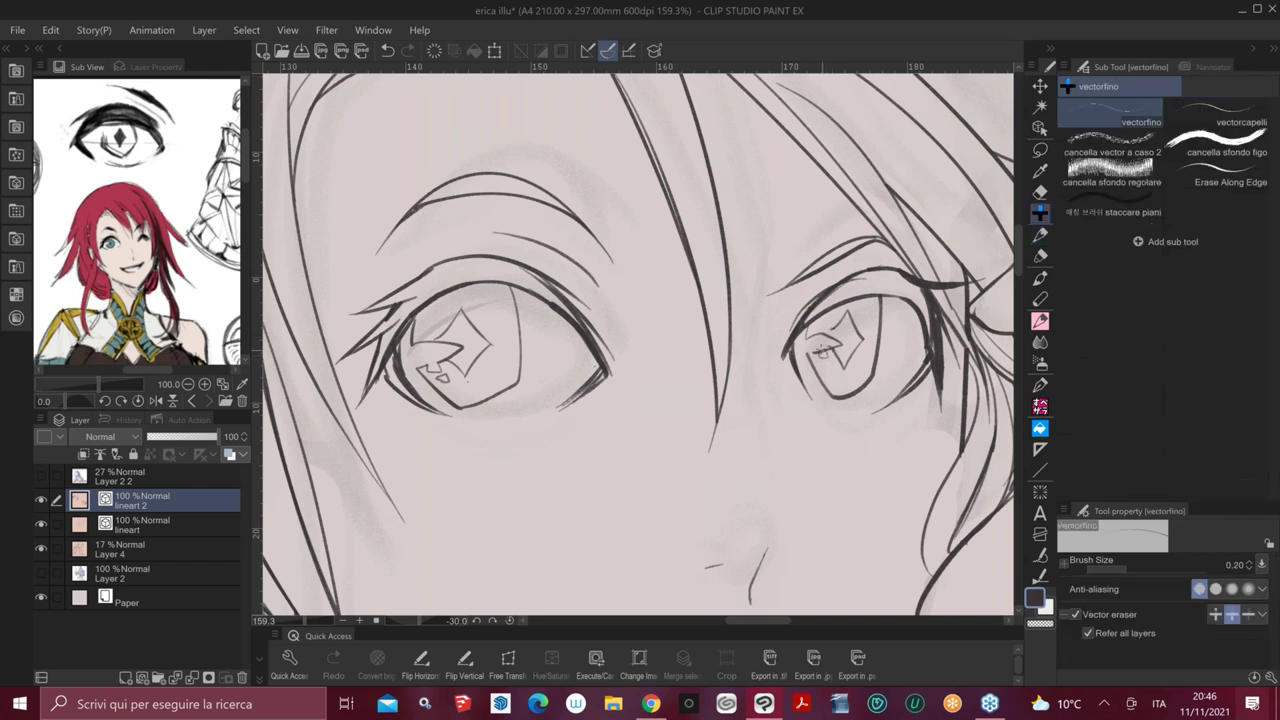
{"action": "key", "text": "p"}
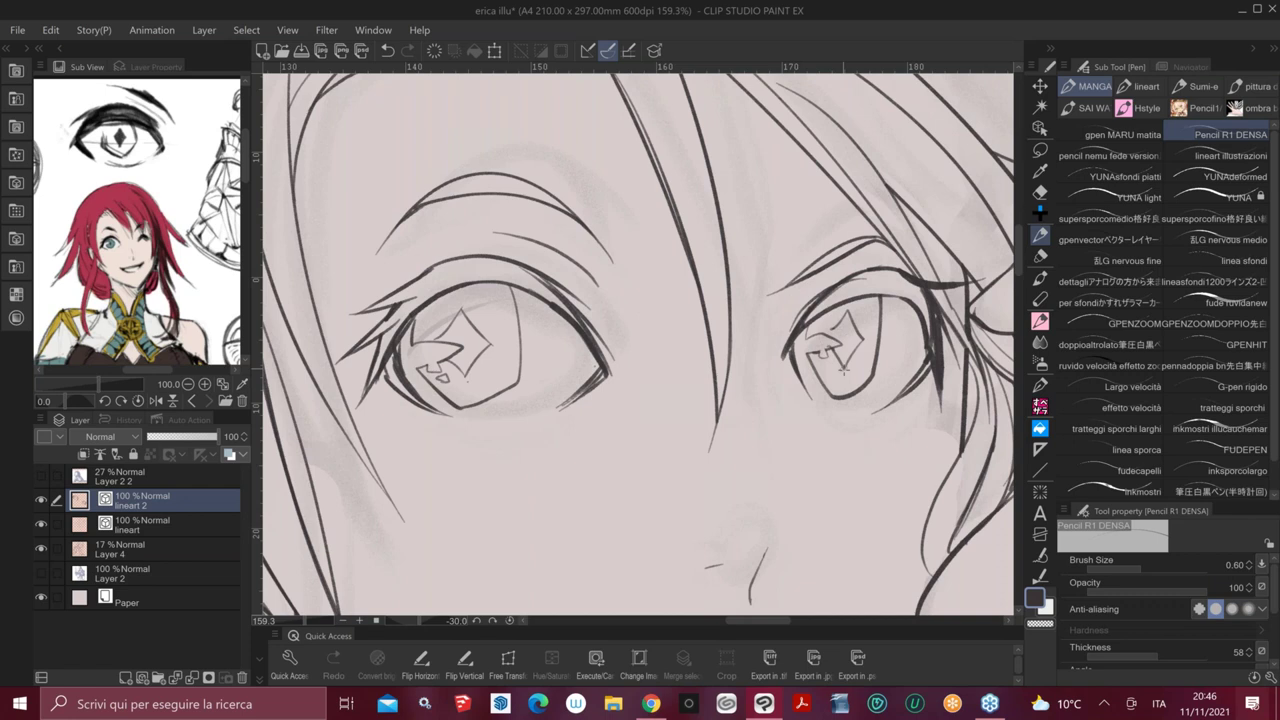
{"action": "key", "text": "e"}
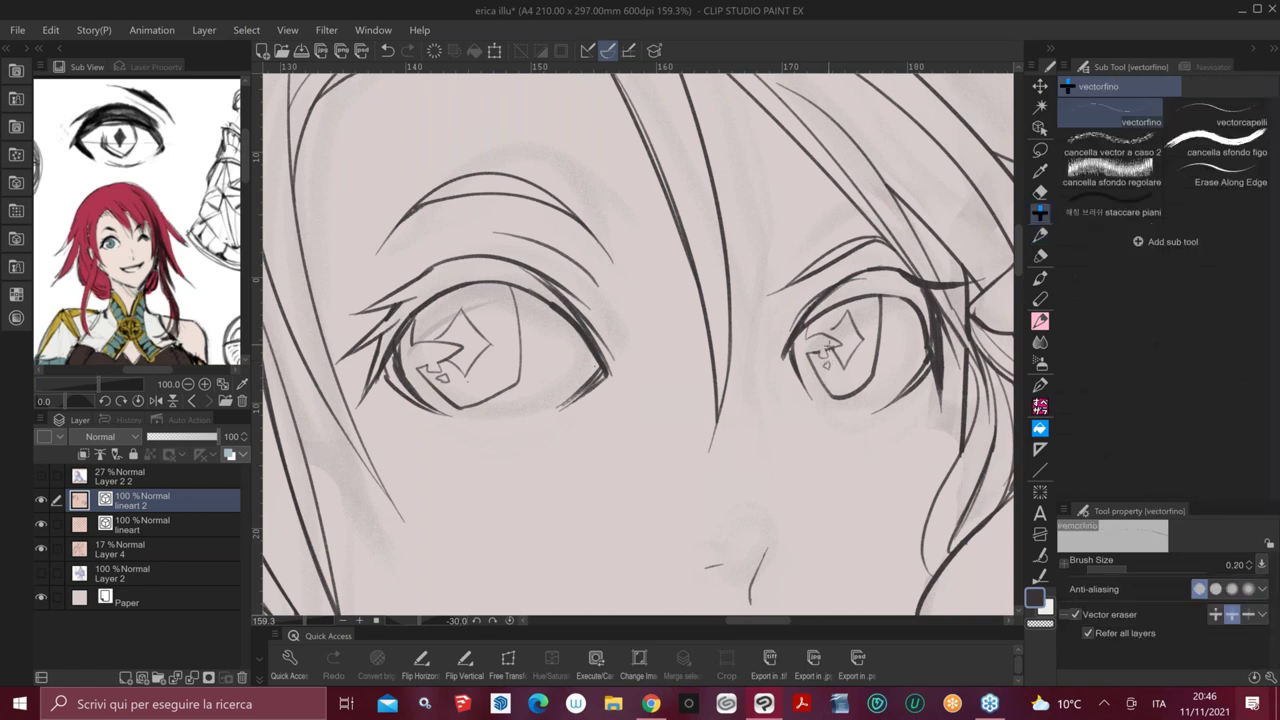
{"action": "key", "text": "p"}
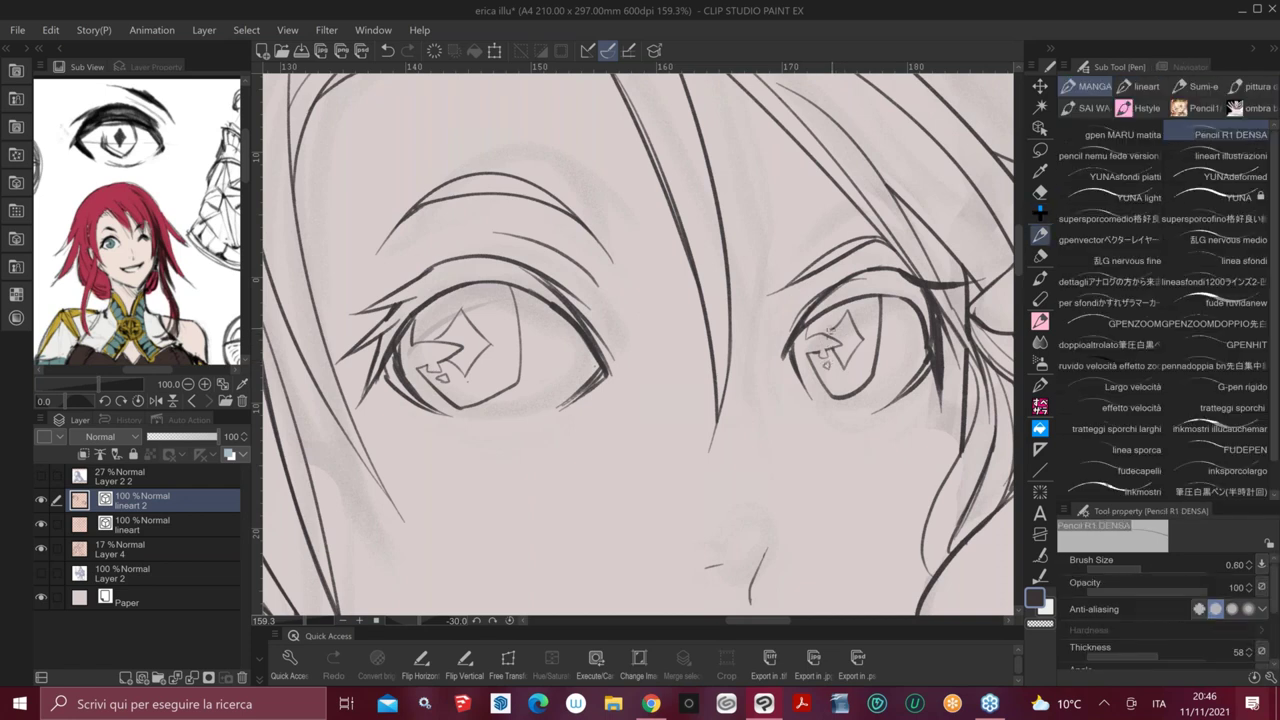
Touch up the nose lines with the vectorfino eraser and merge lineart 2 down into the lineart layer
{"action": "scroll", "coordinate": [905, 440], "scroll_direction": "down", "scroll_amount": 3}
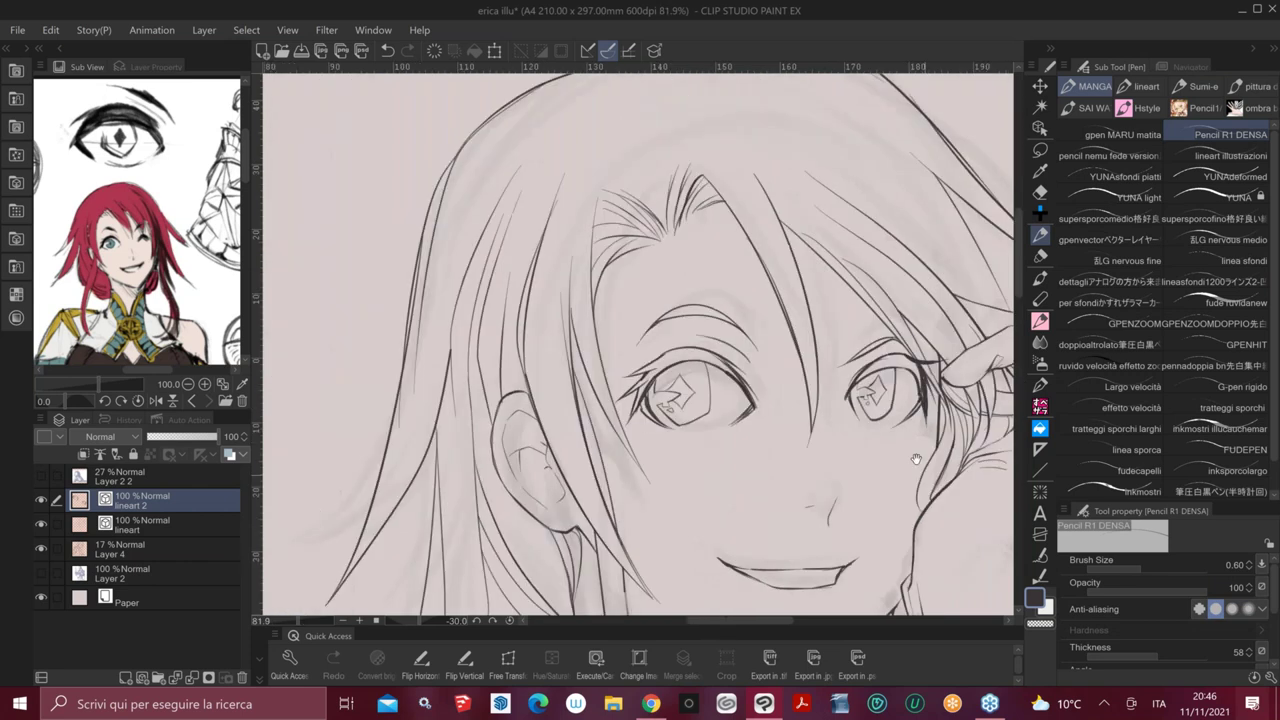
{"action": "left_click_drag", "start_coordinate": [916, 459], "coordinate": [849, 366]}
{"action": "key", "text": "e"}
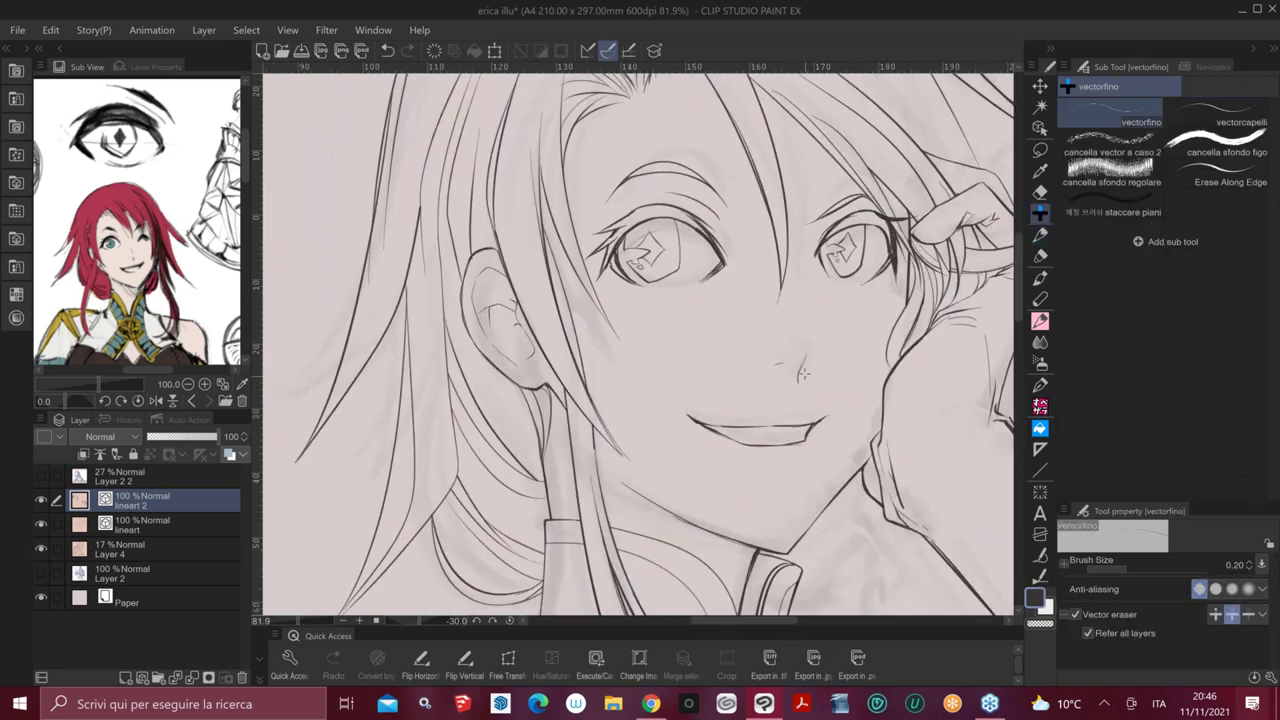
{"action": "left_click_drag", "start_coordinate": [799, 383], "coordinate": [804, 378]}
{"action": "key", "text": "ctrl+e"}
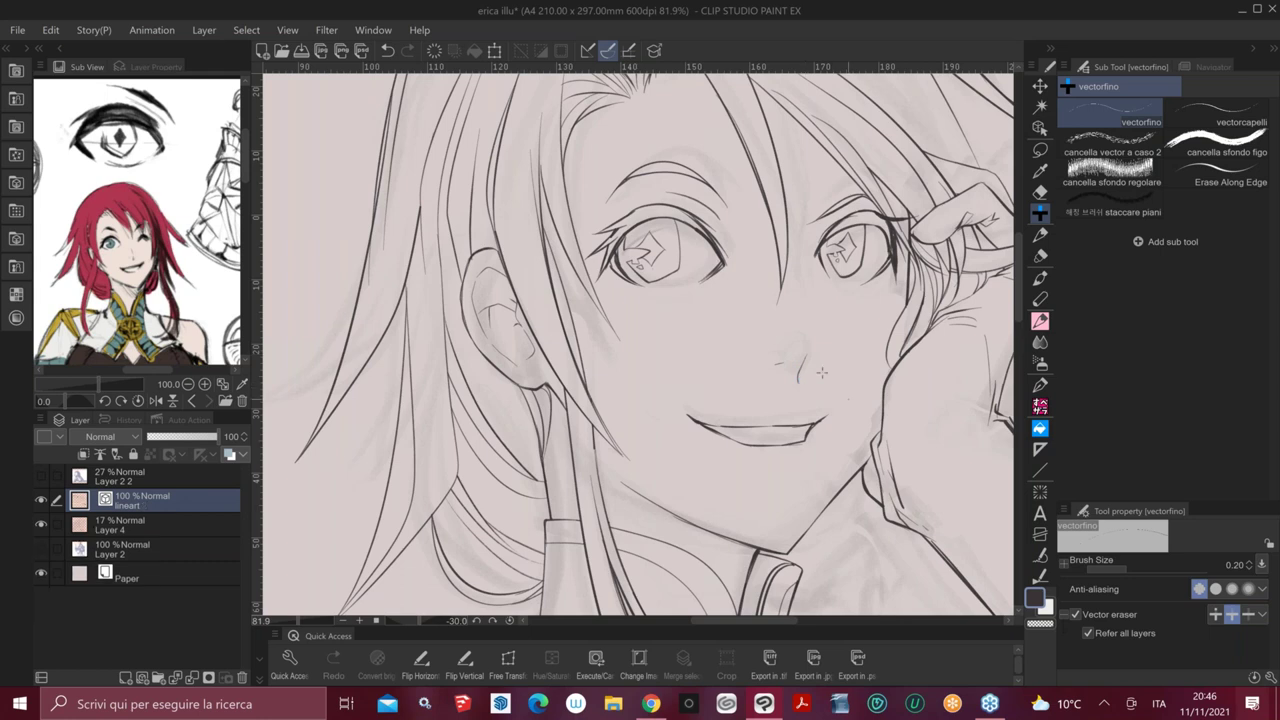
{"action": "left_click", "coordinate": [823, 360]}
{"action": "left_click_drag", "start_coordinate": [798, 368], "coordinate": [769, 371]}
{"action": "key", "text": "p"}
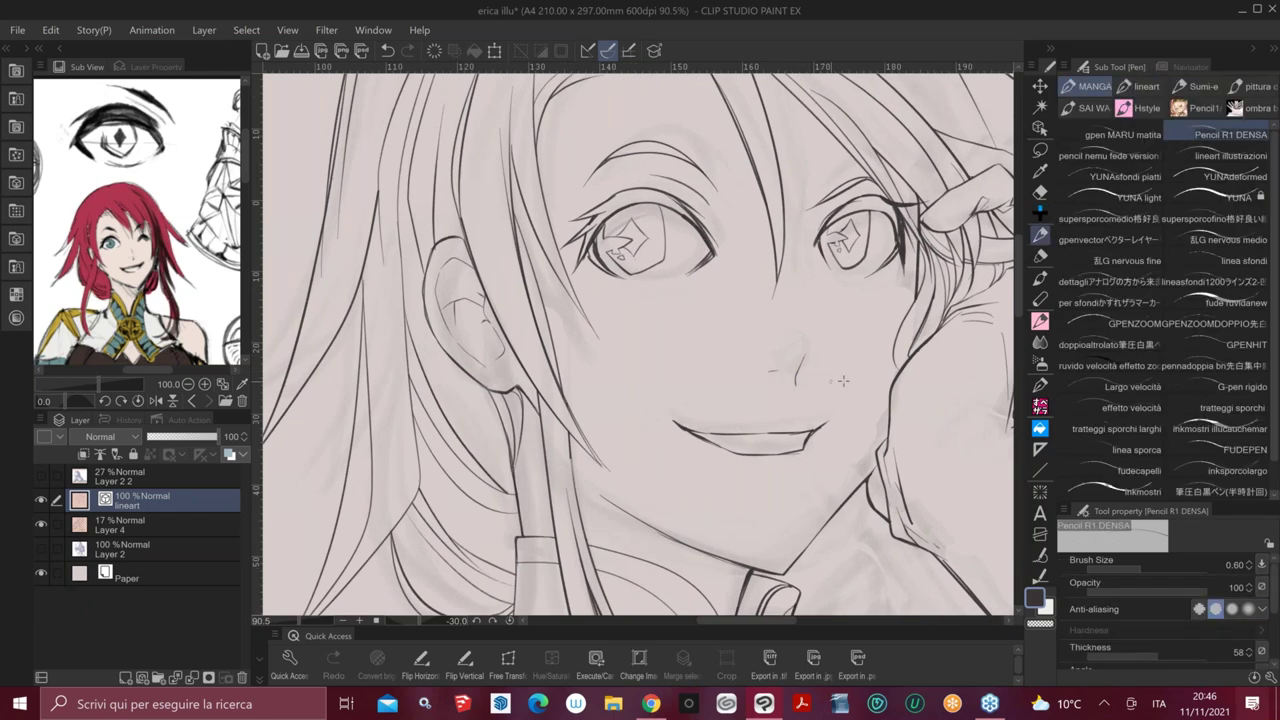
Examine the face with the canvas rotated to -15 degrees, both close up and zoomed out to the bust
{"action": "key", "text": "asciicircum"}
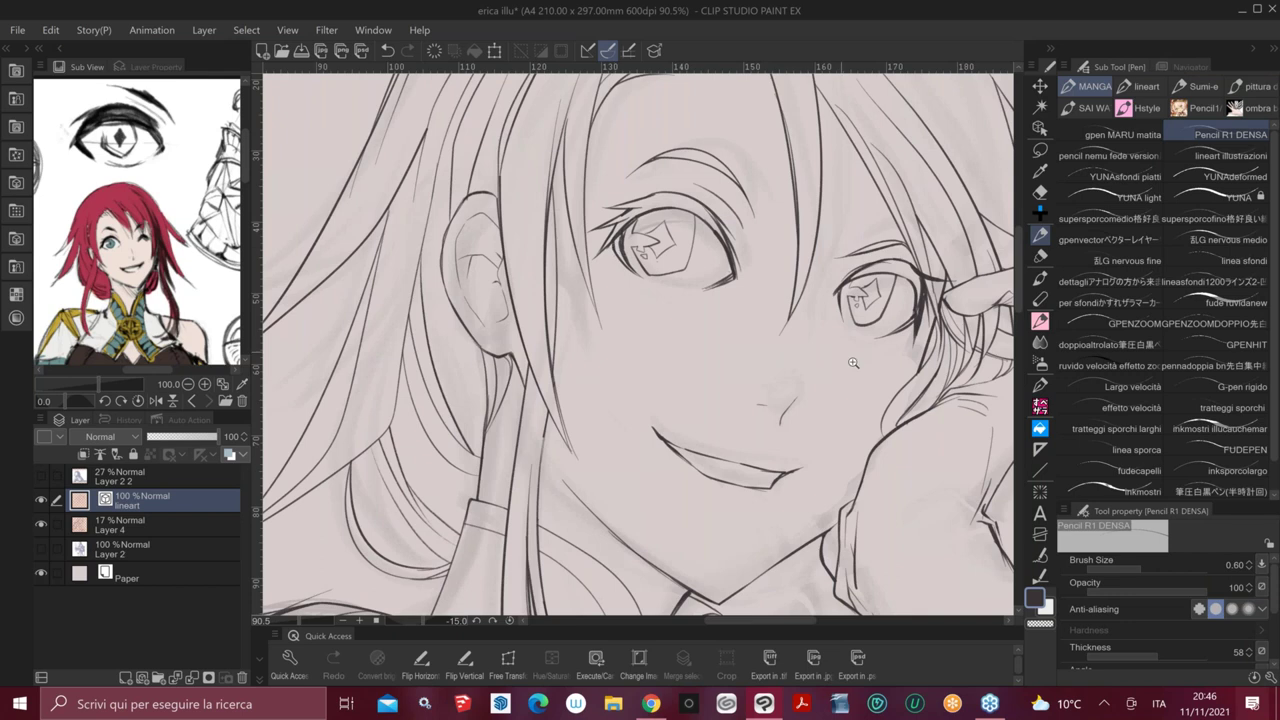
{"action": "scroll", "coordinate": [853, 362], "scroll_direction": "down", "scroll_amount": 2}
{"action": "scroll", "coordinate": [865, 342], "scroll_direction": "down", "scroll_amount": 1}
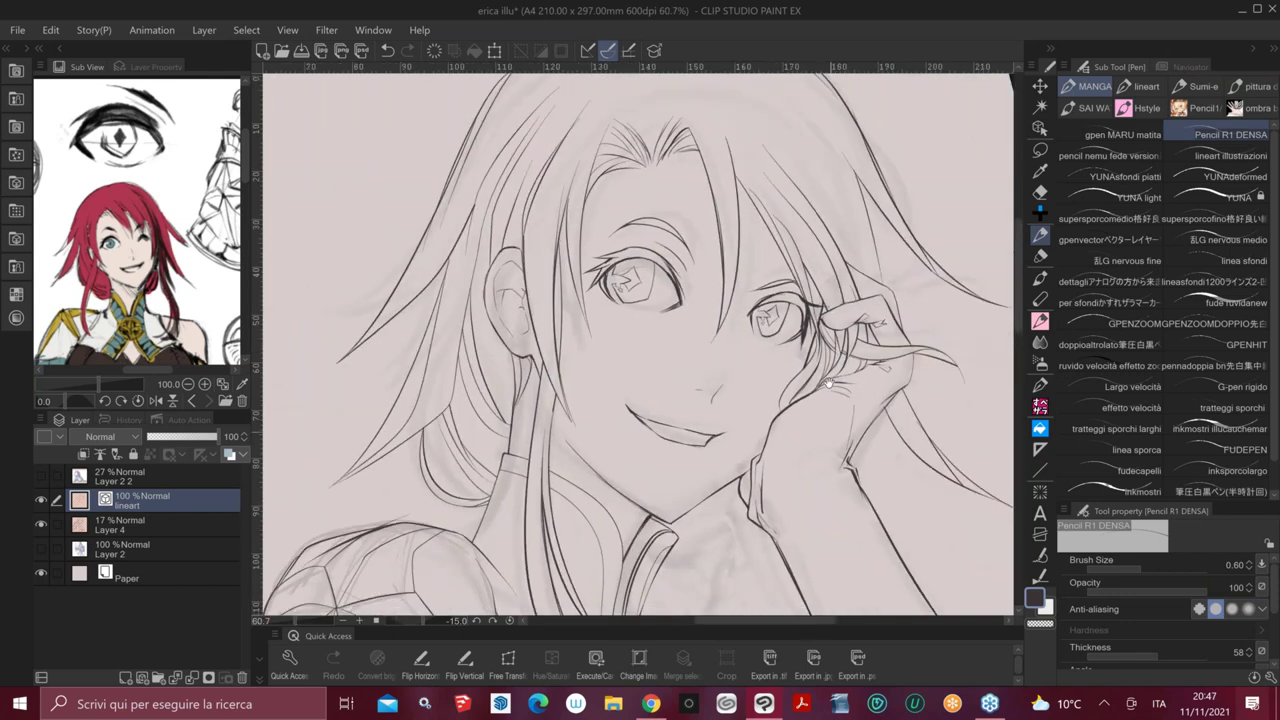
{"action": "scroll", "coordinate": [830, 382], "scroll_direction": "up", "scroll_amount": 2}
{"action": "key", "text": "ctrl+z"}
{"action": "key", "text": "ctrl+y"}
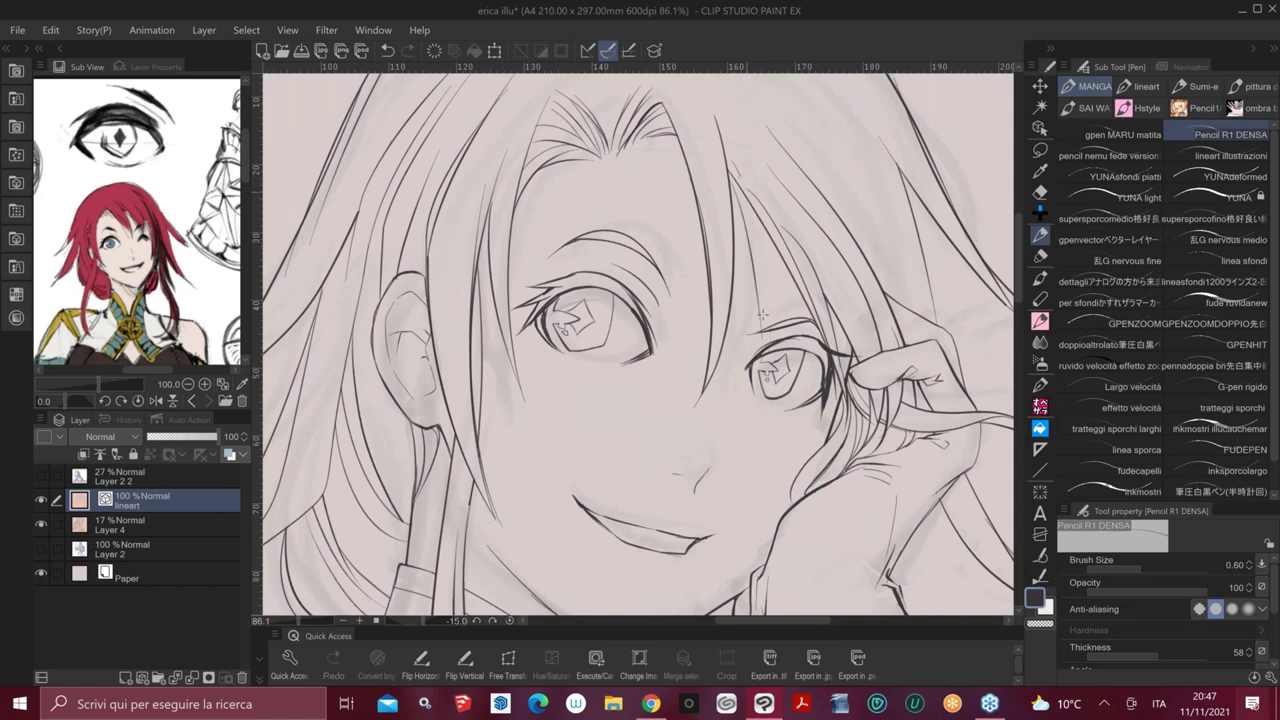
{"action": "key", "text": "e"}
{"action": "key", "text": "p"}
{"action": "scroll", "coordinate": [805, 200], "scroll_direction": "down", "scroll_amount": 2}
{"action": "scroll", "coordinate": [805, 200], "scroll_direction": "down", "scroll_amount": 1}
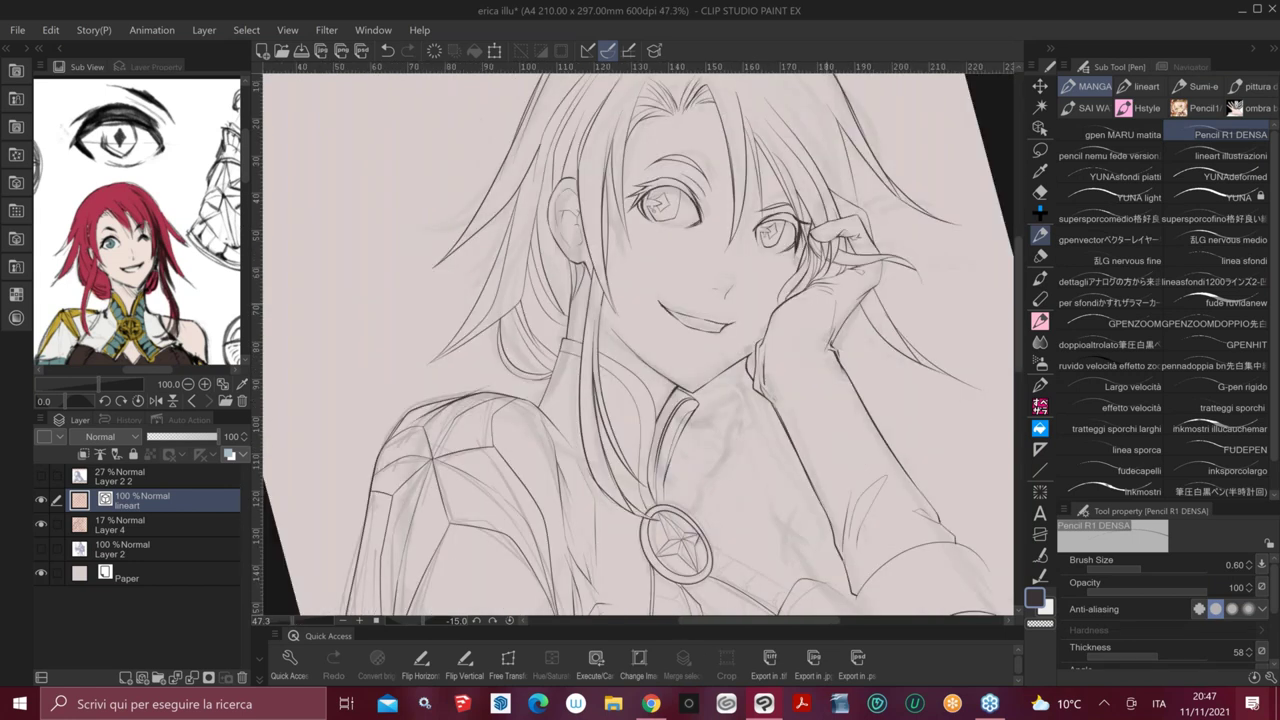
Draw curved hair strands around the low bun behind the ear and rotate the canvas to -30 degrees
{"action": "left_click_drag", "start_coordinate": [805, 200], "coordinate": [895, 277]}
{"action": "left_click_drag", "start_coordinate": [566, 393], "coordinate": [602, 450]}
{"action": "left_click_drag", "start_coordinate": [606, 296], "coordinate": [564, 394]}
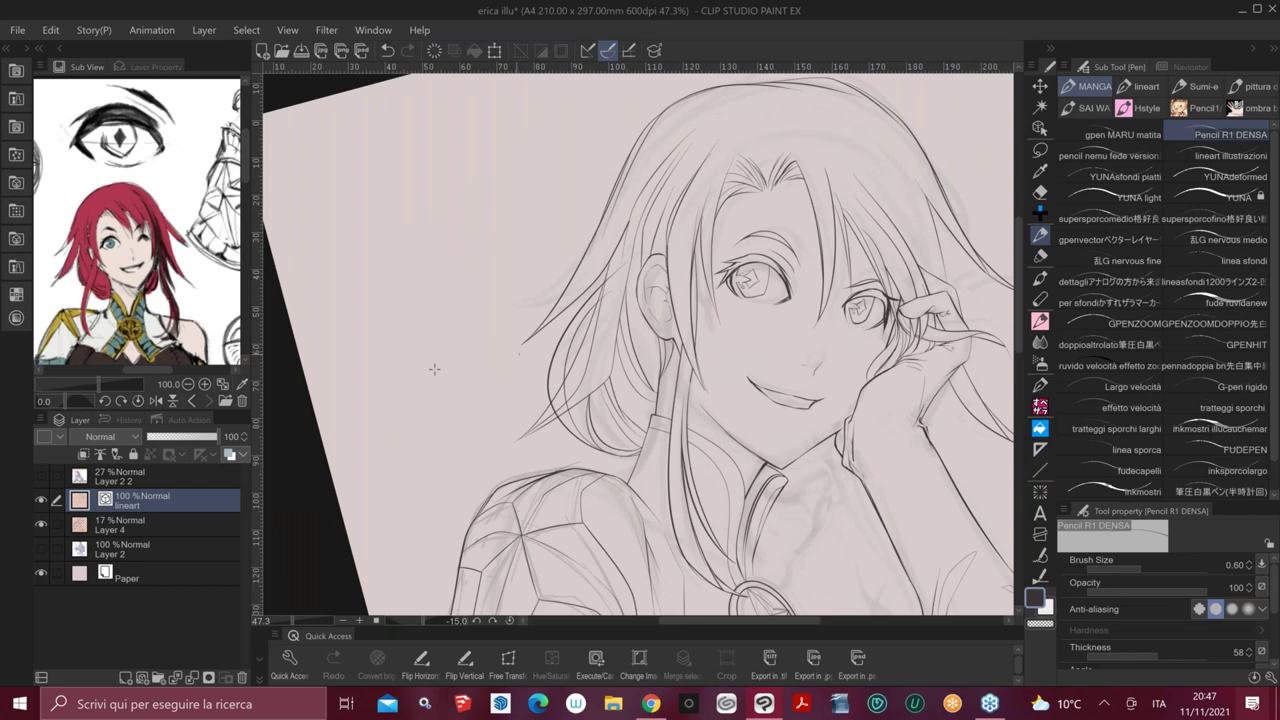
{"action": "key", "text": "minus"}
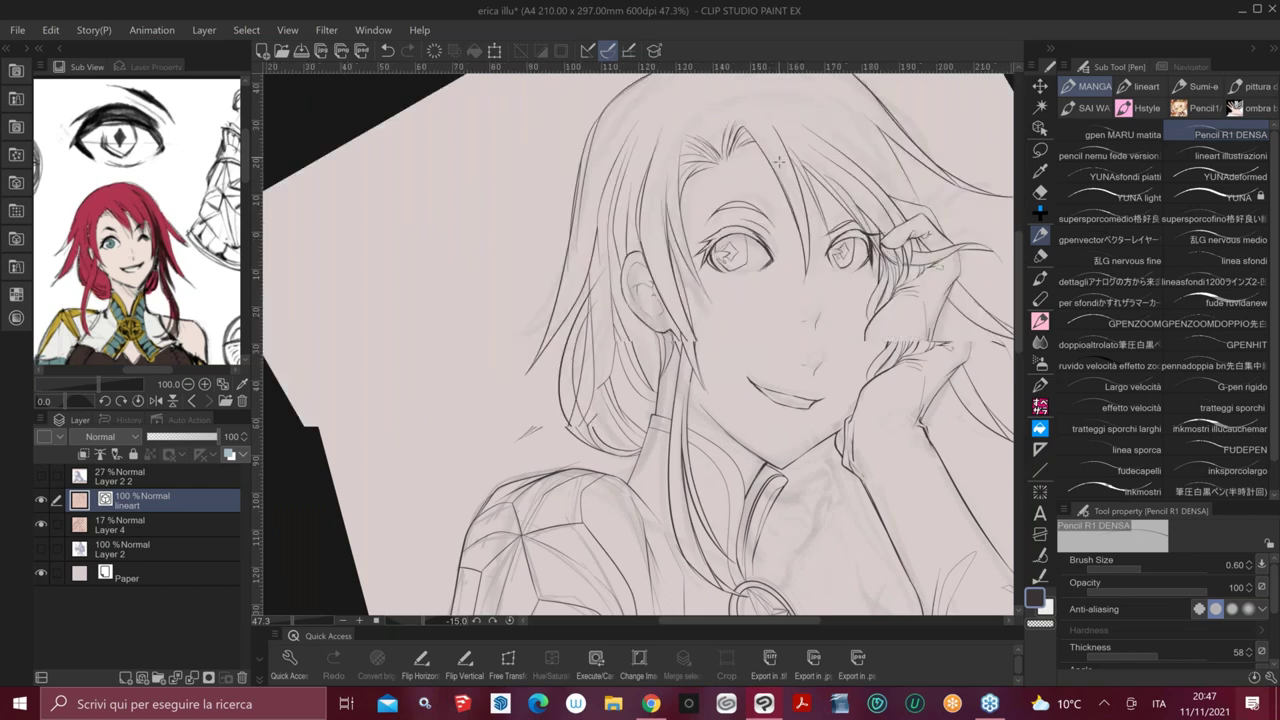
{"action": "key", "text": "minus"}
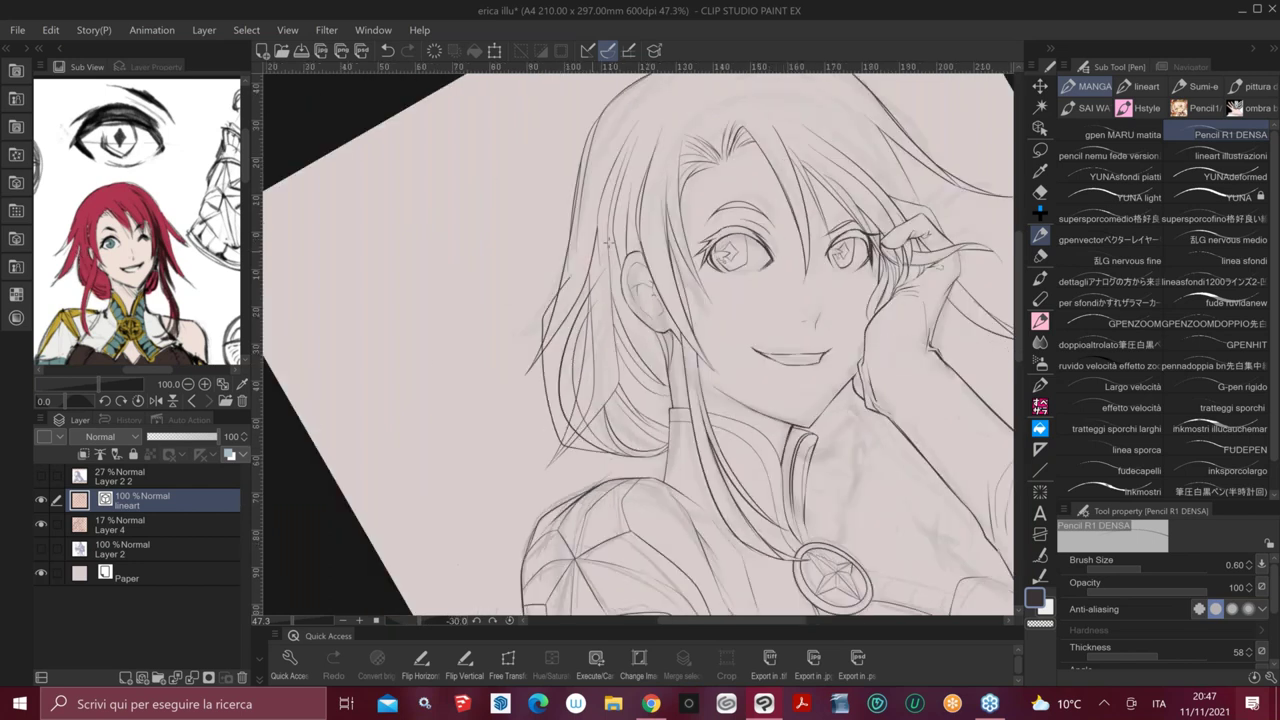
Compare the long hair strands beside the ear with and without the latest strokes by undoing and redoing them
{"action": "key", "text": "ctrl+z"}
{"action": "key", "text": "ctrl+z"}
{"action": "key", "text": "ctrl+y"}
{"action": "key", "text": "ctrl+y"}
{"action": "key", "text": "ctrl+z"}
{"action": "key", "text": "ctrl+z"}
{"action": "key", "text": "ctrl+z"}
{"action": "key", "text": "ctrl+y"}
{"action": "key", "text": "ctrl+y"}
{"action": "key", "text": "ctrl+y"}
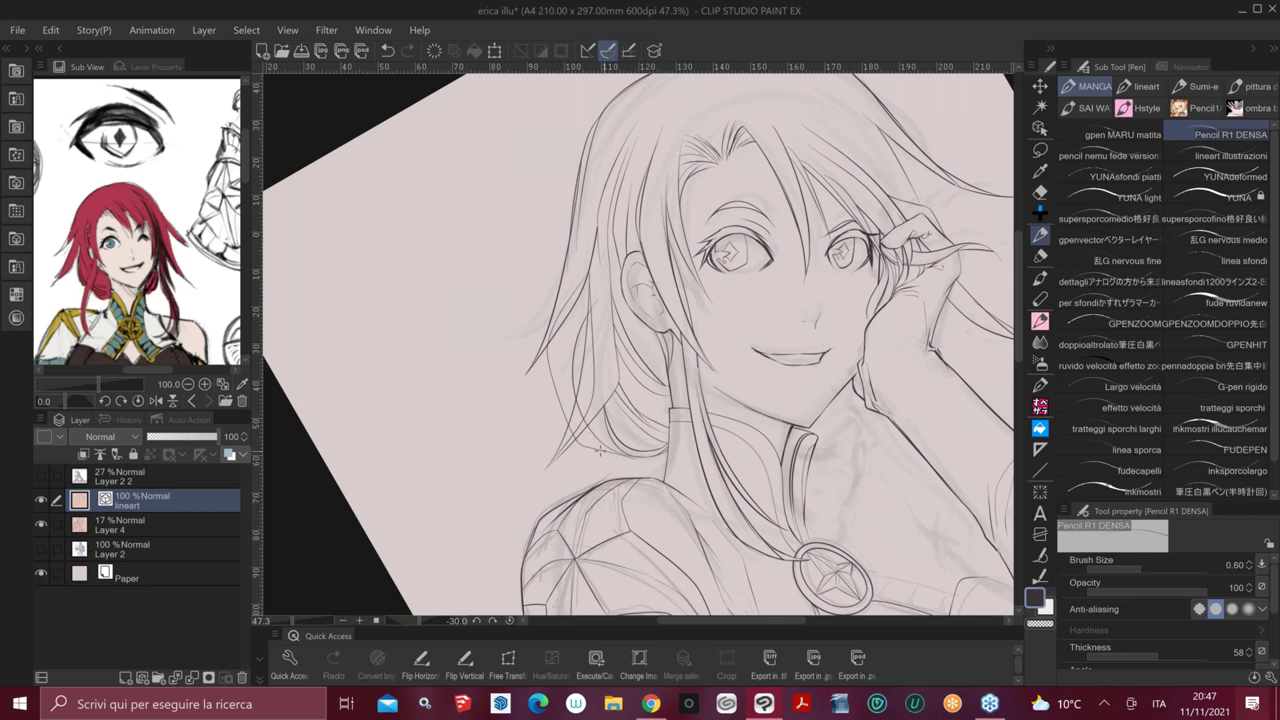
Redraw a thin strand line within the loose hair hanging behind the ear on the lineart layer
{"action": "mouse_move", "coordinate": [561, 416]}
{"action": "left_mouse_down"}
{"action": "mouse_move", "coordinate": [540, 330]}
{"action": "mouse_move", "coordinate": [548, 266]}
{"action": "left_mouse_up"}
{"action": "key", "text": "ctrl+z"}
{"action": "mouse_move", "coordinate": [562, 410]}
{"action": "left_mouse_down"}
{"action": "mouse_move", "coordinate": [596, 443]}
{"action": "mouse_move", "coordinate": [536, 370]}
{"action": "mouse_move", "coordinate": [566, 409]}
{"action": "left_mouse_up"}
Trim the overlapping line ends in the loose hair behind the ear with the vectorfino vector eraser
{"action": "scroll", "coordinate": [609, 309], "scroll_direction": "up", "scroll_amount": 1}
{"action": "scroll", "coordinate": [609, 309], "scroll_direction": "up", "scroll_amount": 2}
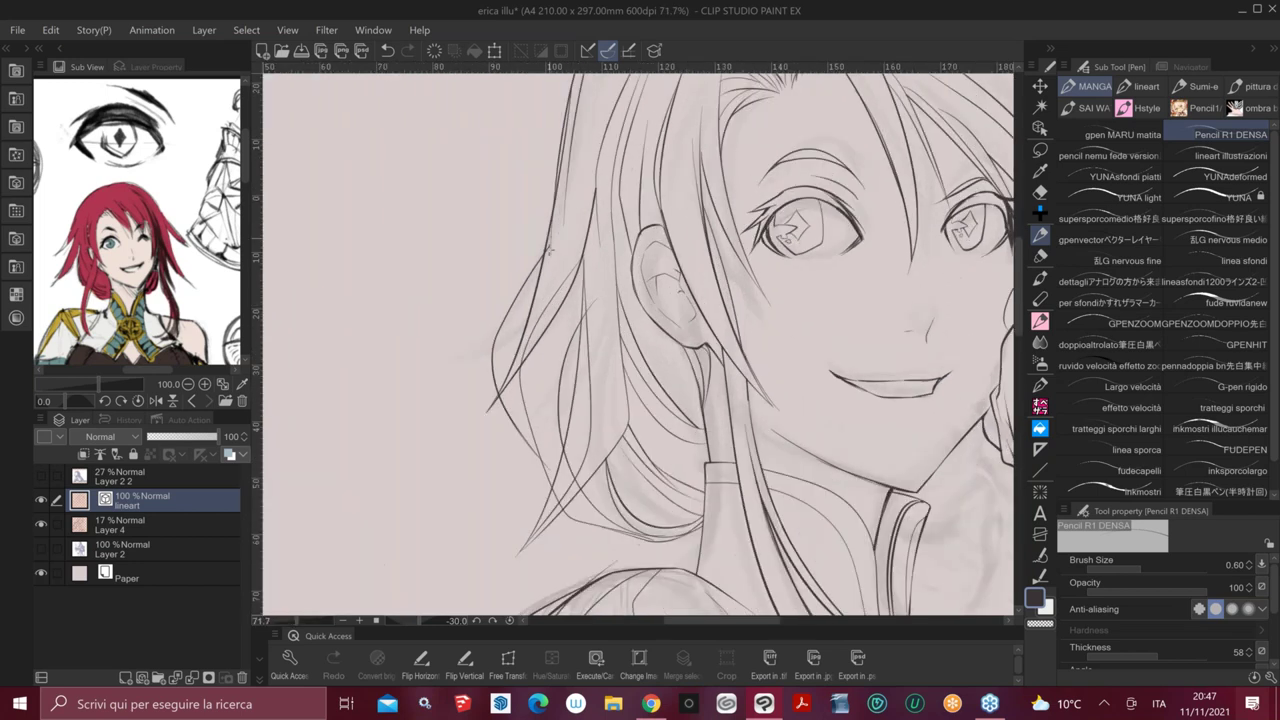
{"action": "key", "text": "e"}
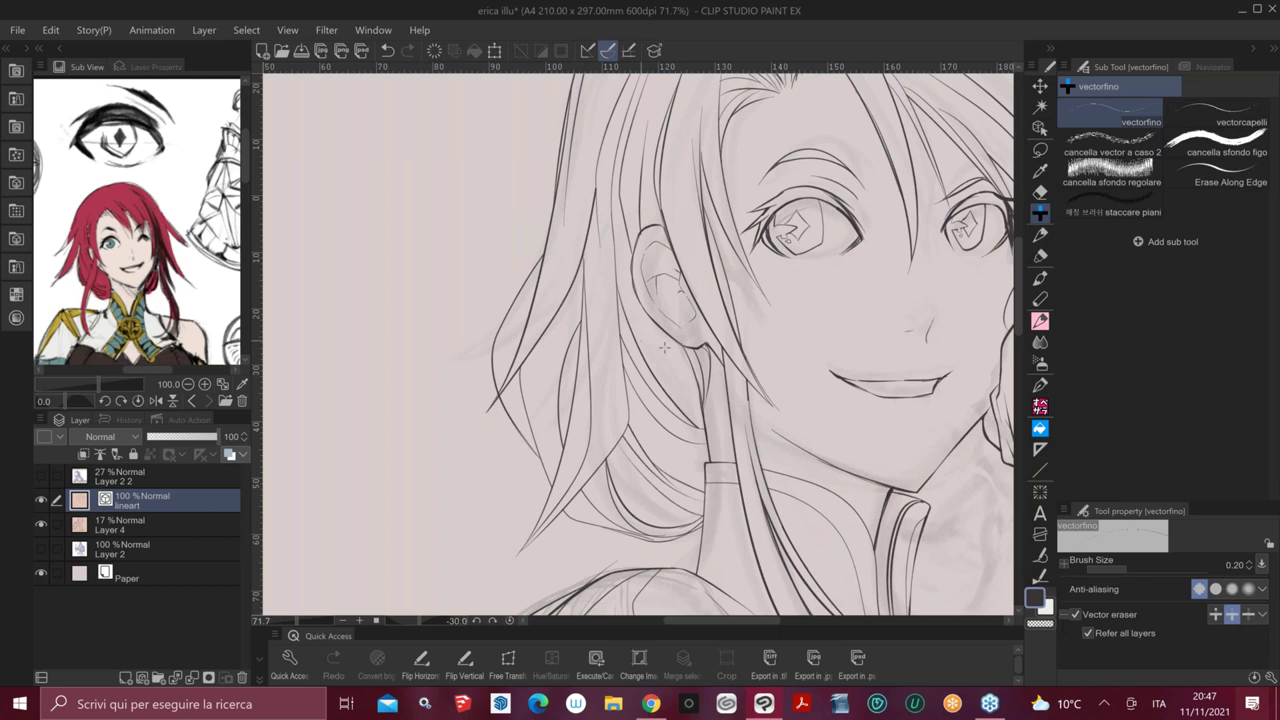
Set the lazo controllo larghezza line correction tool to Scale down width at 0.80 for thinning lineart strokes
{"action": "key", "text": "ctrl+at"}
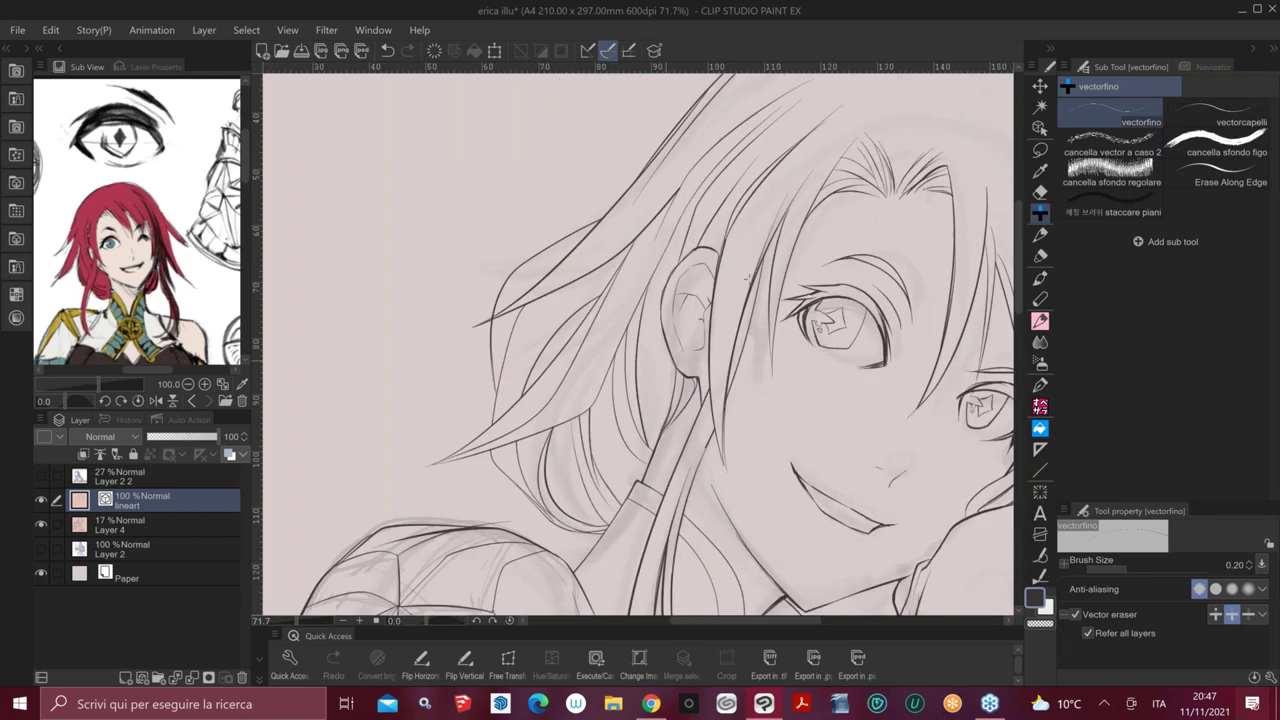
{"action": "key", "text": "minus"}
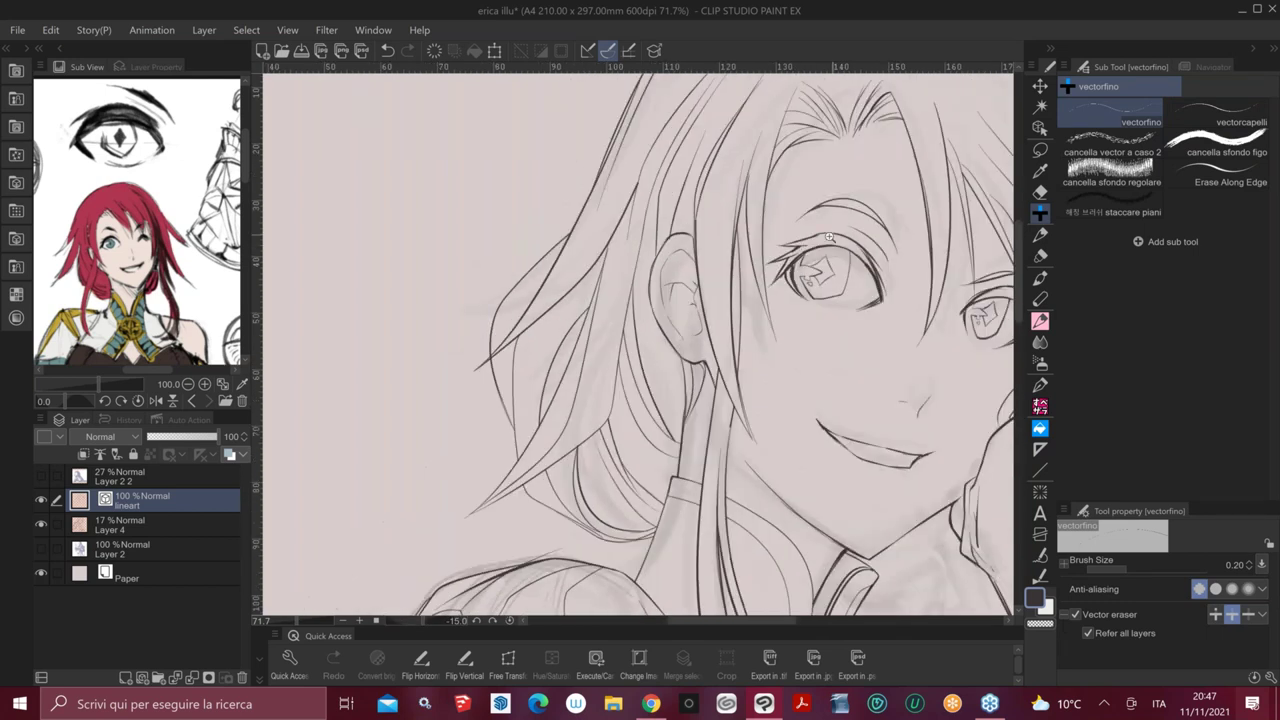
{"action": "scroll", "coordinate": [830, 237], "scroll_direction": "down", "scroll_amount": 2}
{"action": "left_click_drag", "start_coordinate": [980, 136], "coordinate": [887, 202]}
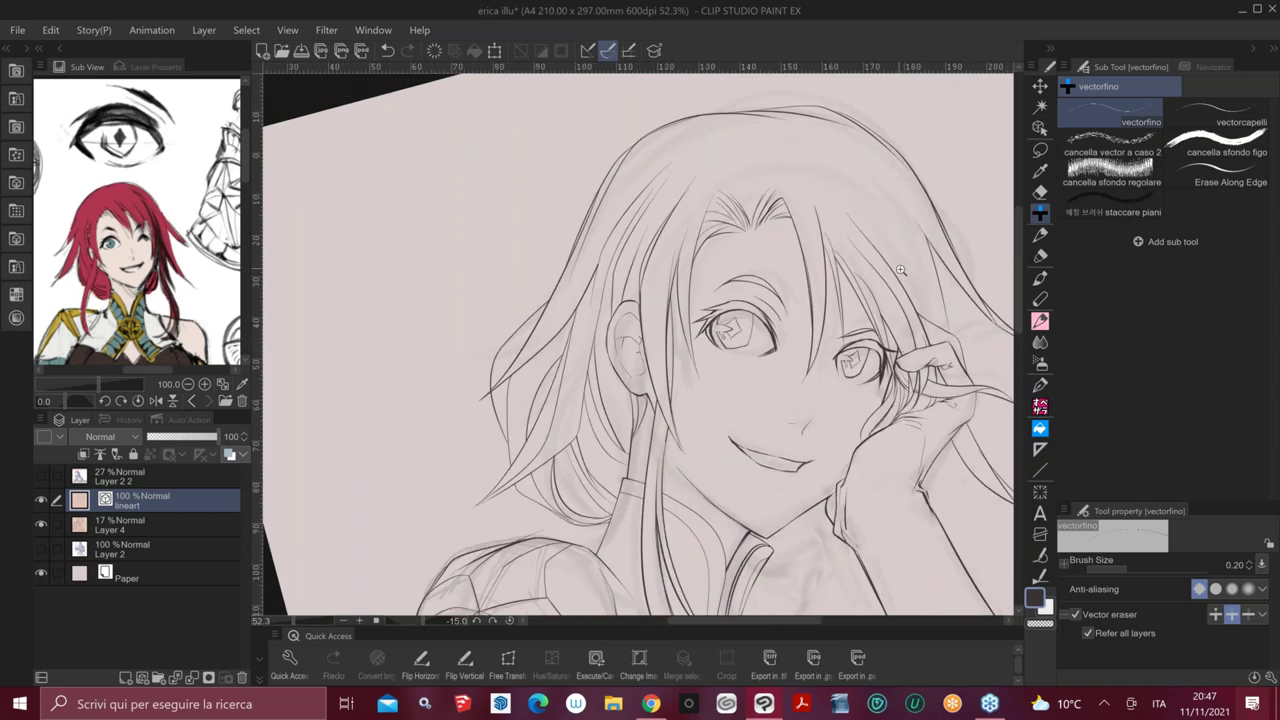
{"action": "scroll", "coordinate": [900, 270], "scroll_direction": "up", "scroll_amount": 1}
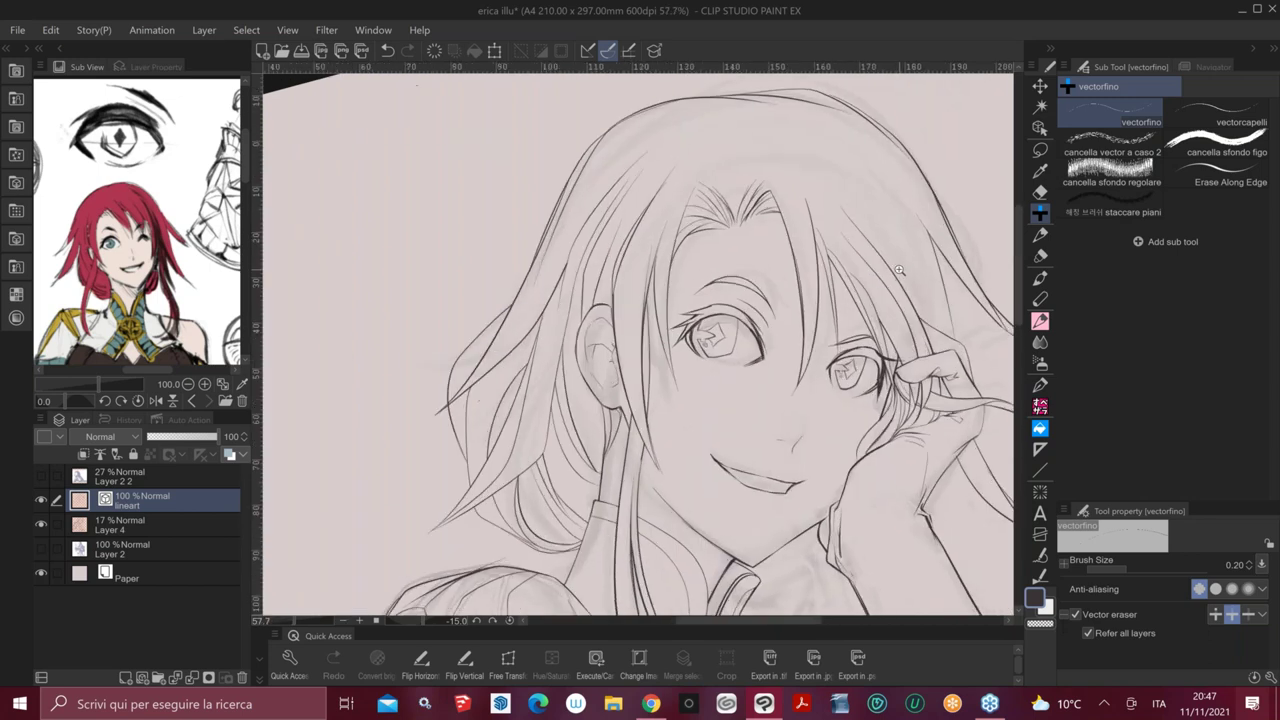
{"action": "left_click", "coordinate": [1040, 577]}
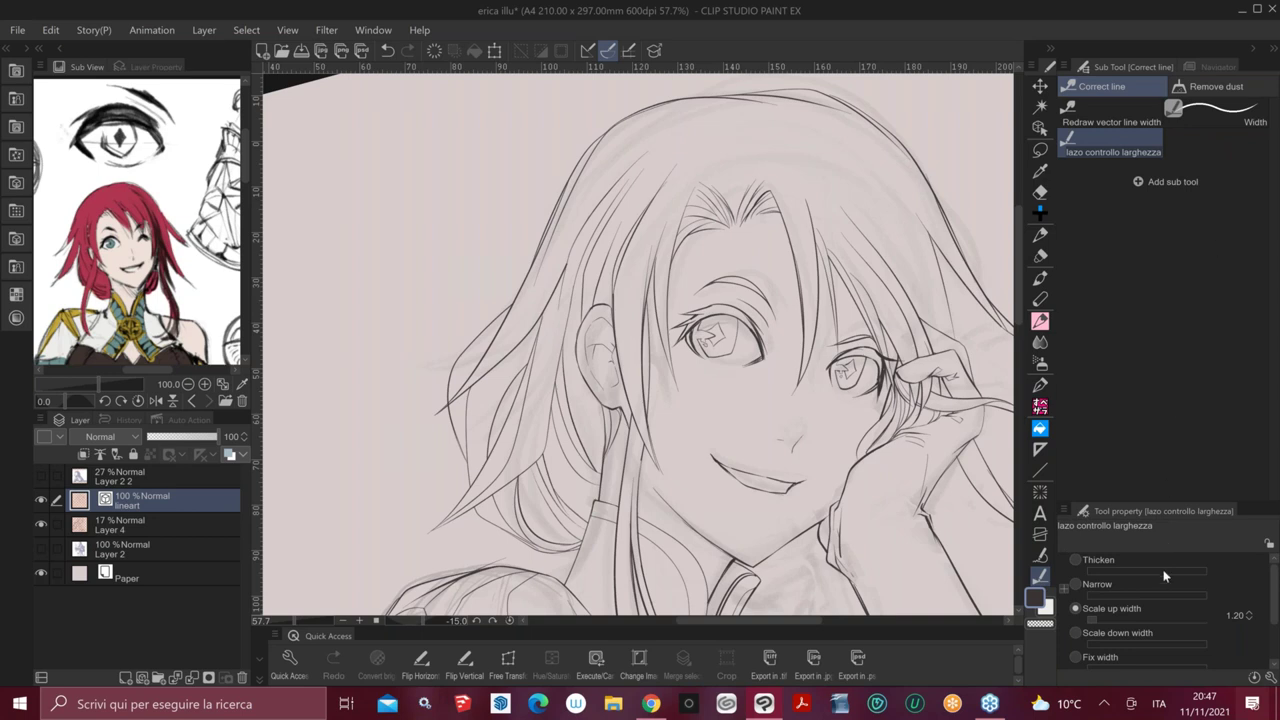
{"action": "left_click", "coordinate": [1130, 634]}
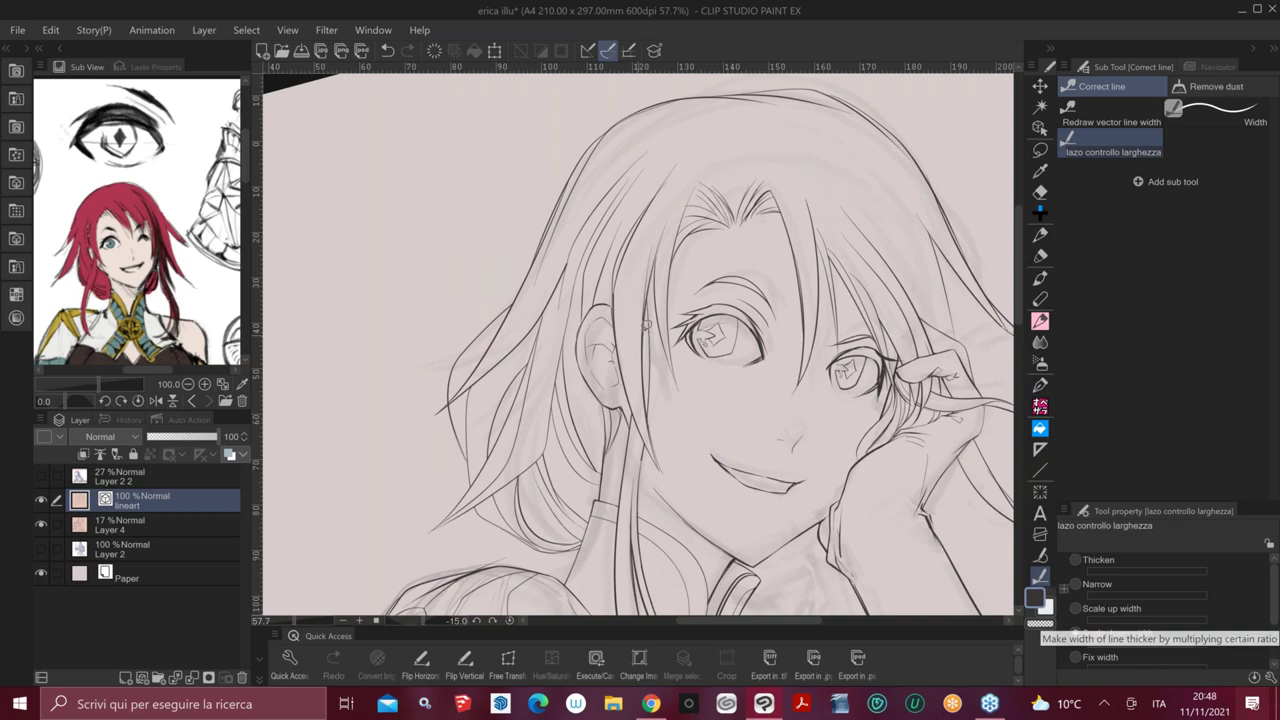
{"action": "left_click", "coordinate": [1249, 644]}
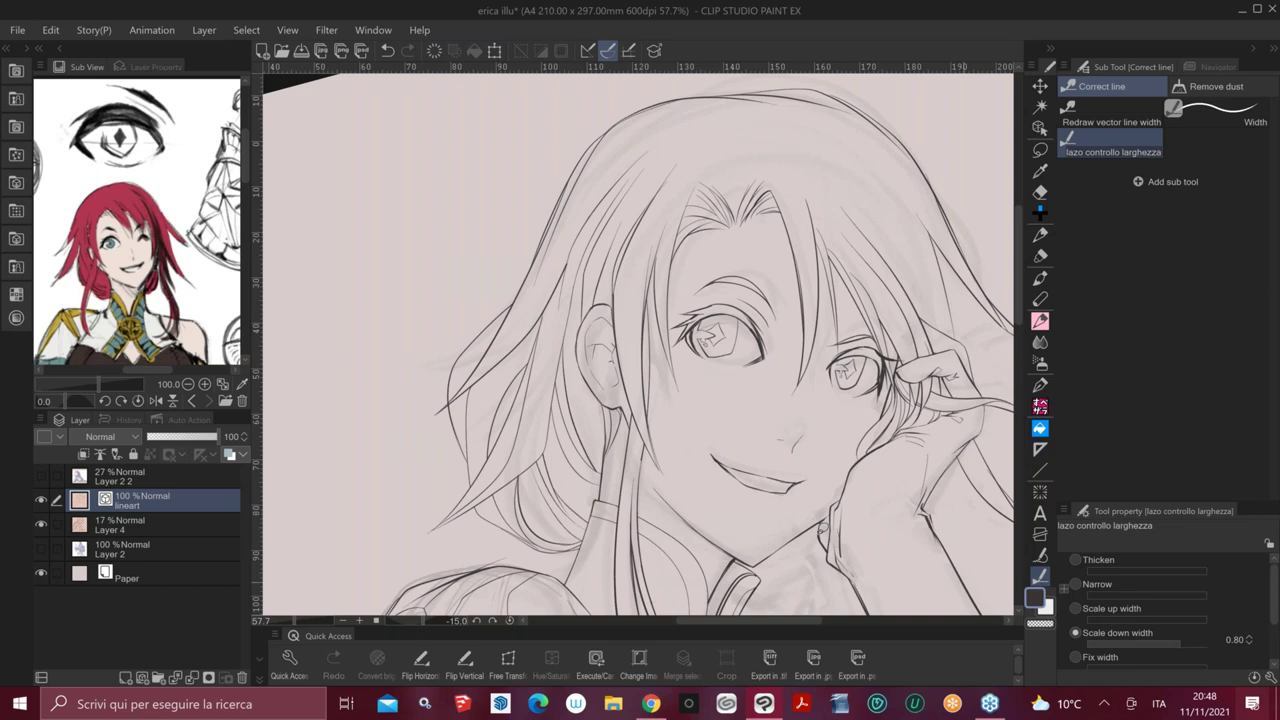
{"action": "scroll", "coordinate": [646, 343], "scroll_direction": "up", "scroll_amount": 3}
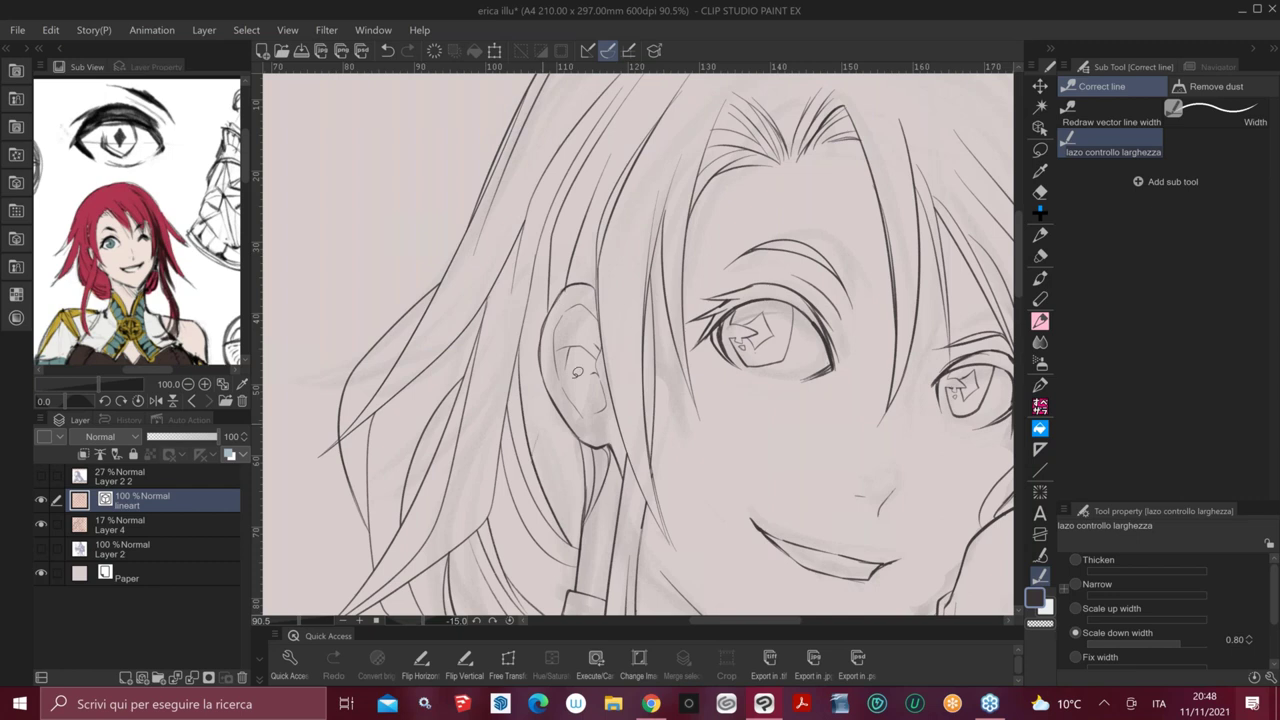
{"action": "scroll", "coordinate": [876, 253], "scroll_direction": "down", "scroll_amount": 3}
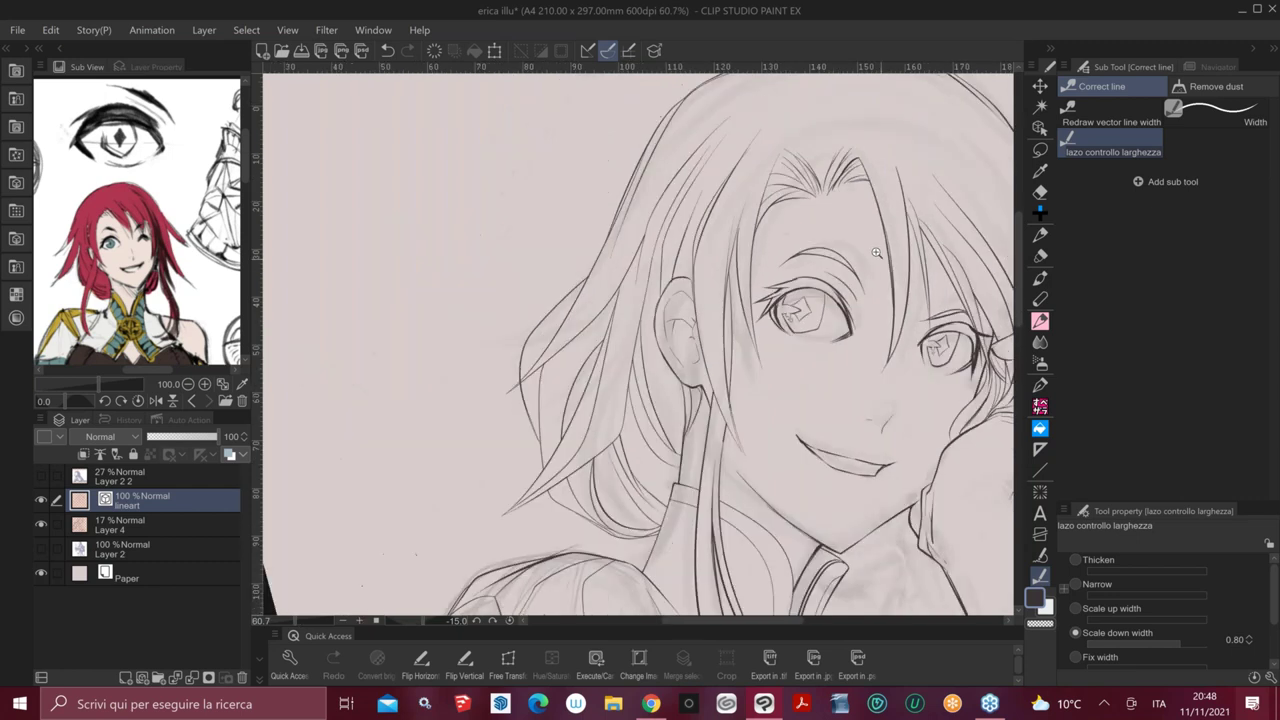
{"action": "scroll", "coordinate": [876, 253], "scroll_direction": "down", "scroll_amount": 2}
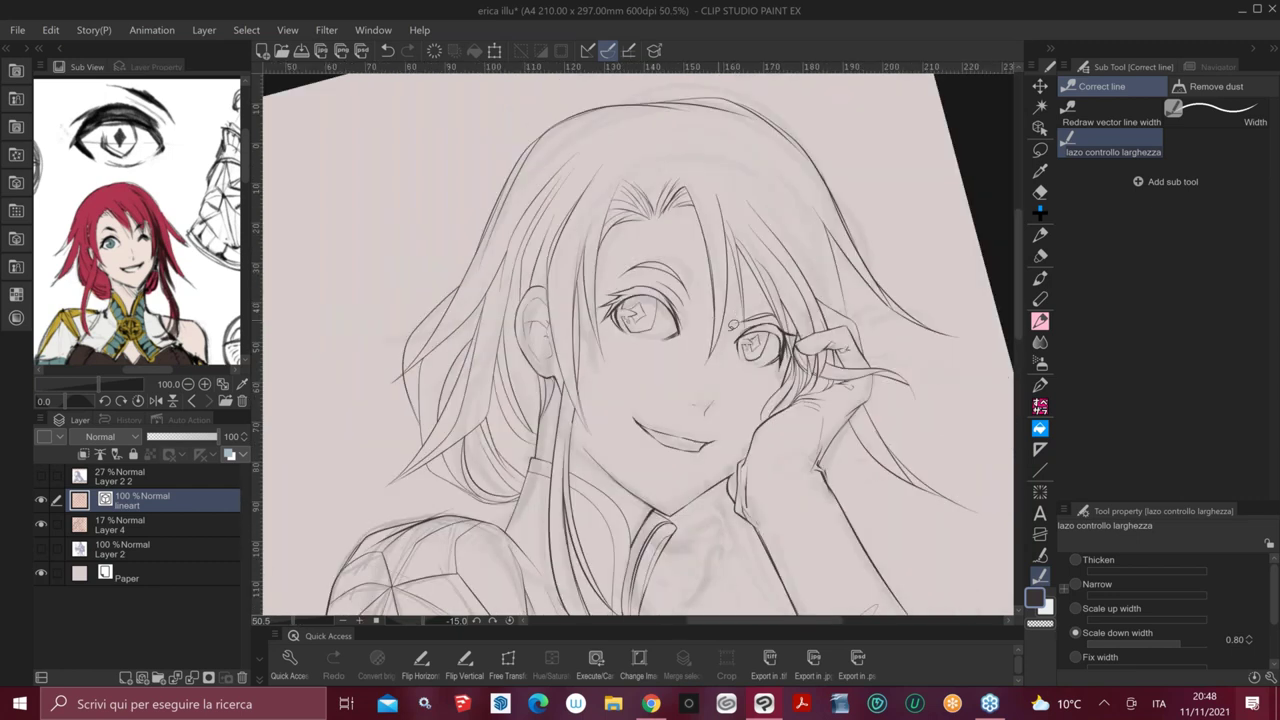
{"action": "left_click_drag", "start_coordinate": [847, 213], "coordinate": [878, 181]}
Draw a long hair strand from the crown down toward the raised hand with Pencil R1 DENSA
{"action": "key", "text": "e"}
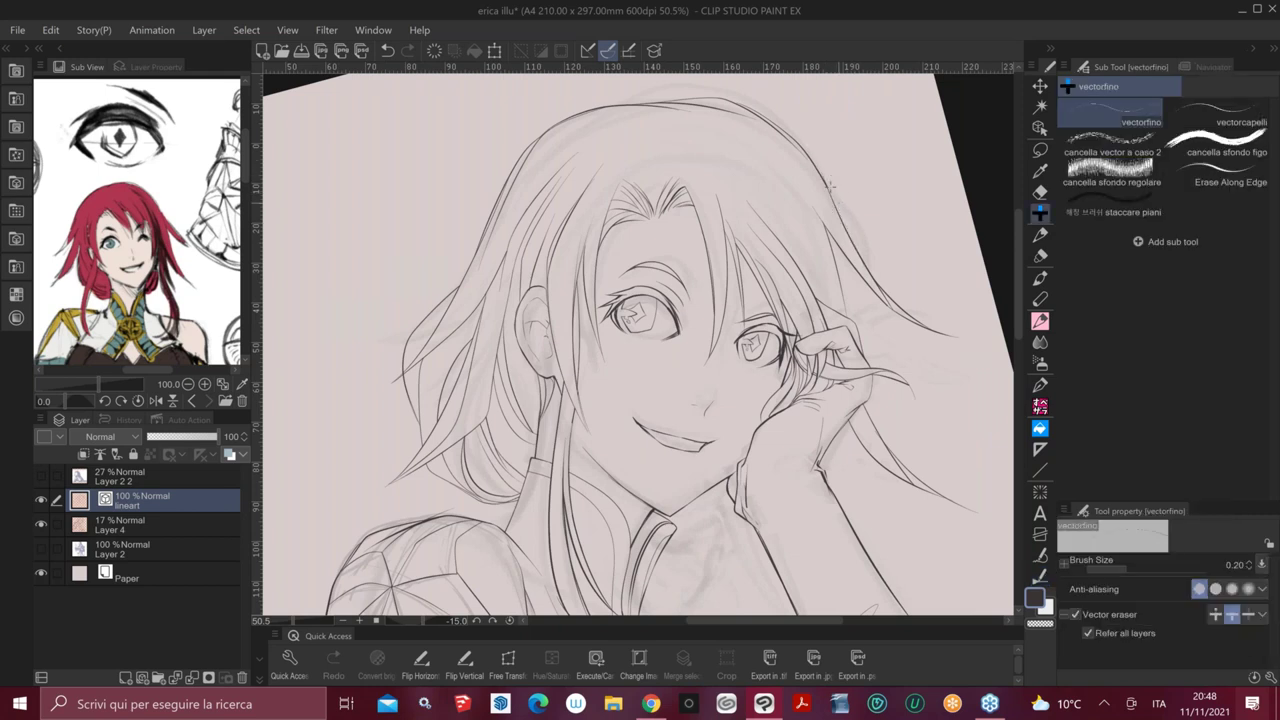
{"action": "key", "text": "p"}
{"action": "key", "text": "e"}
{"action": "key", "text": "p"}
{"action": "mouse_move", "coordinate": [828, 302]}
{"action": "left_mouse_down"}
{"action": "mouse_move", "coordinate": [857, 322]}
{"action": "mouse_move", "coordinate": [861, 352]}
{"action": "left_mouse_up"}
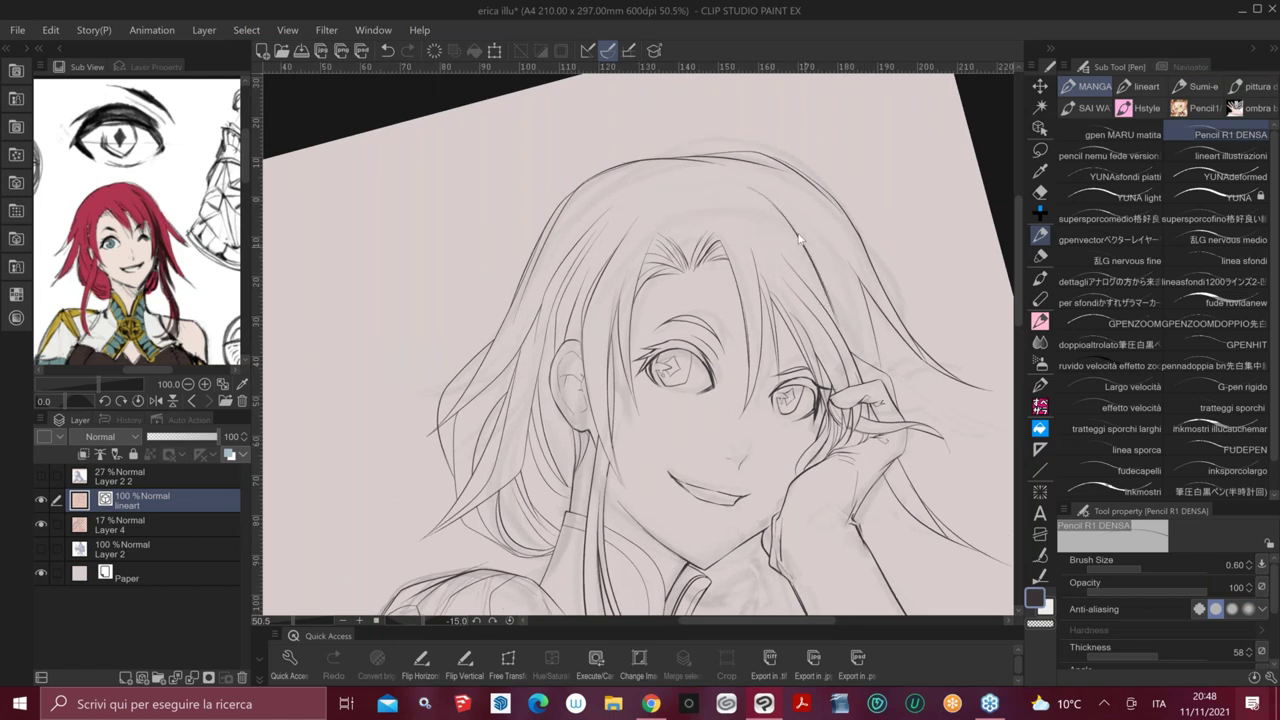
{"action": "key", "text": "ctrl+z"}
{"action": "key", "text": "ctrl+y"}
{"action": "left_click_drag", "start_coordinate": [883, 221], "coordinate": [873, 197]}
{"action": "scroll", "coordinate": [898, 278], "scroll_direction": "down", "scroll_amount": 5}
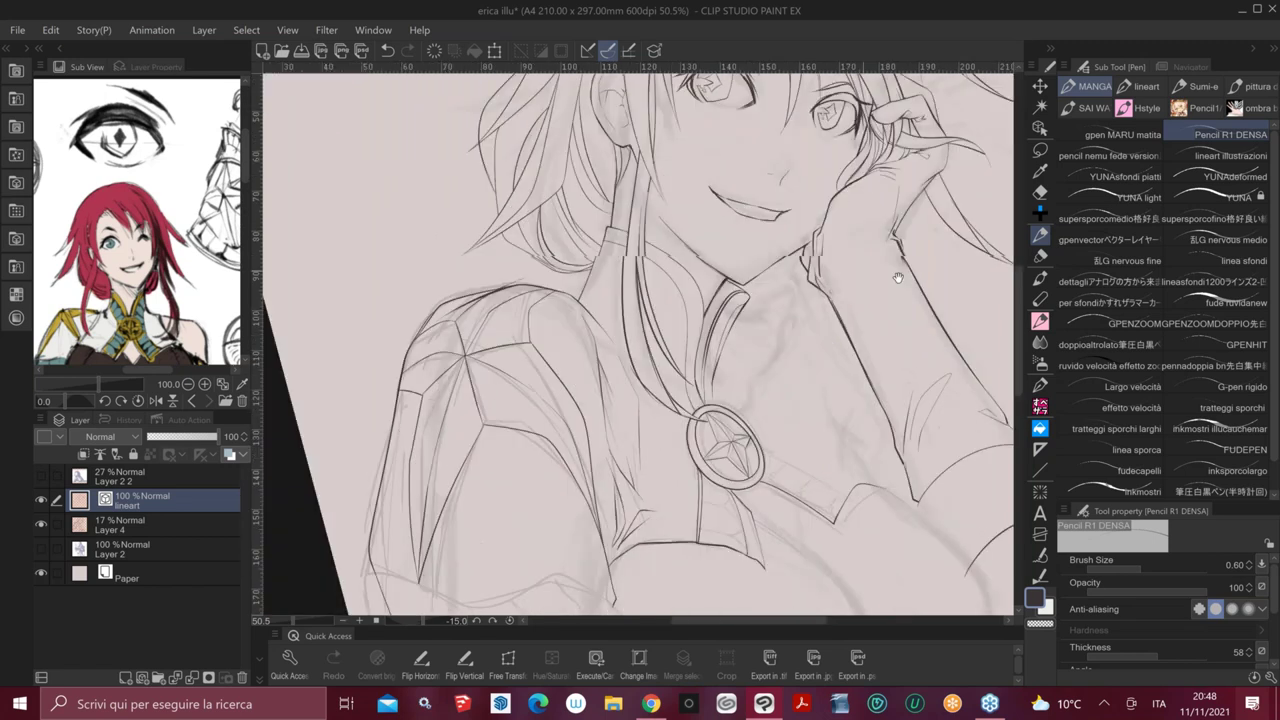
{"action": "left_click_drag", "start_coordinate": [898, 278], "coordinate": [936, 288]}
{"action": "left_click_drag", "start_coordinate": [681, 314], "coordinate": [861, 190]}
{"action": "key", "text": "minus"}
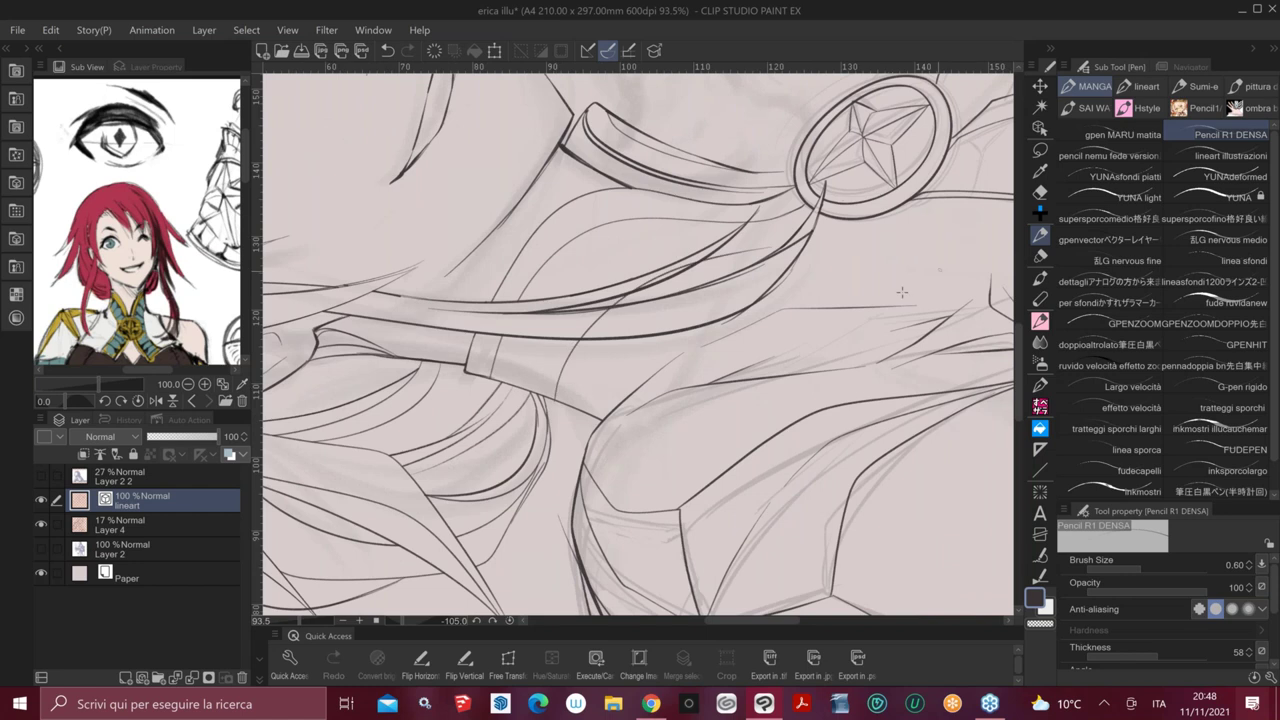
{"action": "key", "text": "ctrl+z"}
{"action": "left_click_drag", "start_coordinate": [548, 396], "coordinate": [766, 253]}
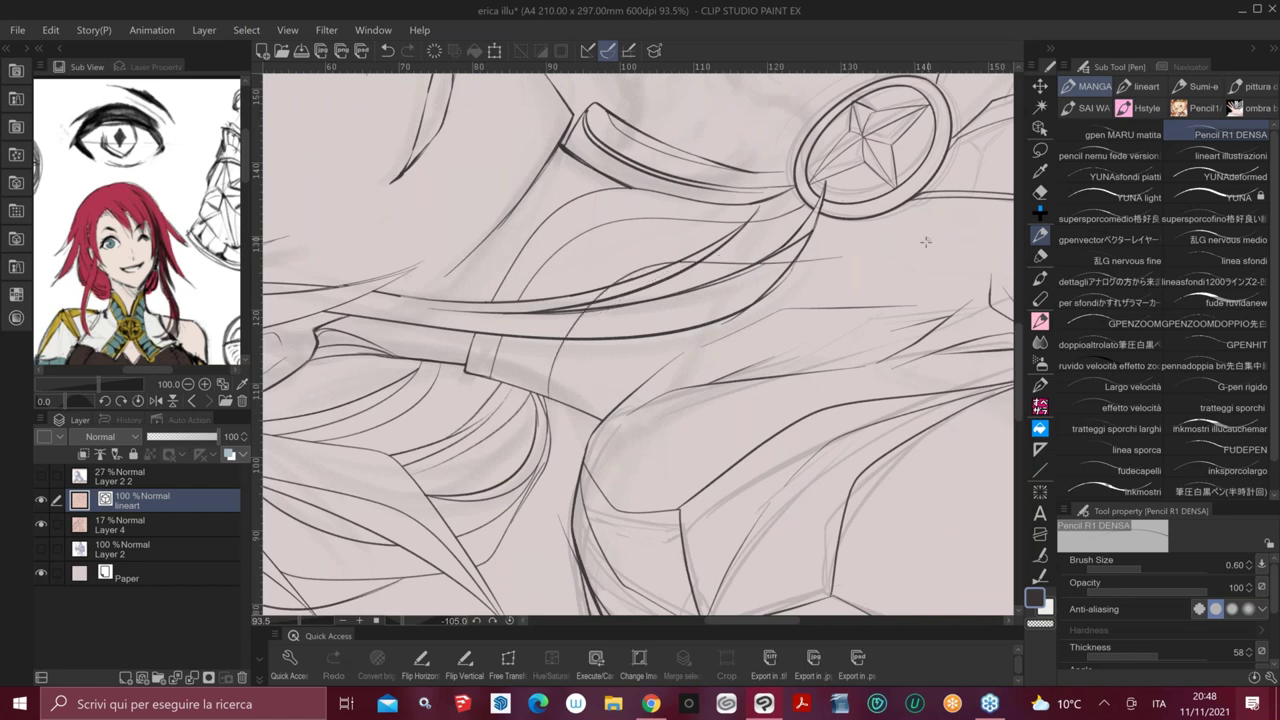
{"action": "key", "text": "minus"}
{"action": "key", "text": "minus"}
{"action": "key", "text": "minus"}
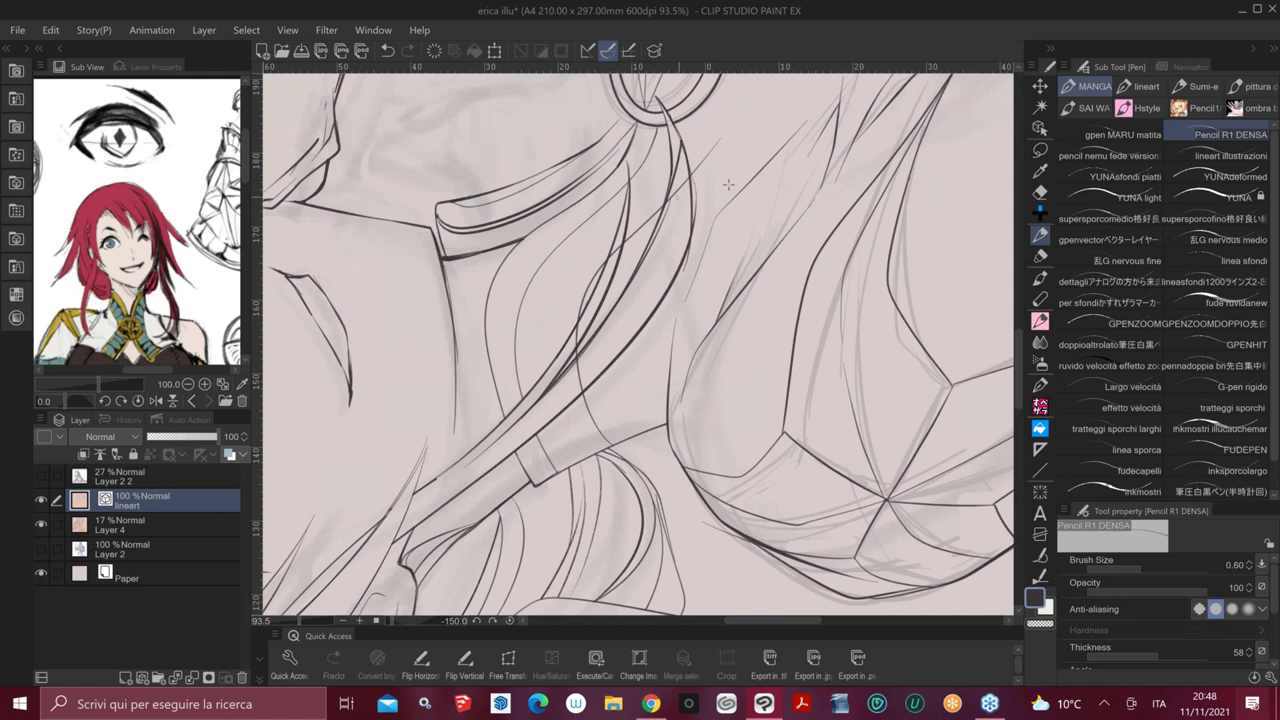
{"action": "key", "text": "ctrl+at"}
{"action": "key", "text": "minus"}
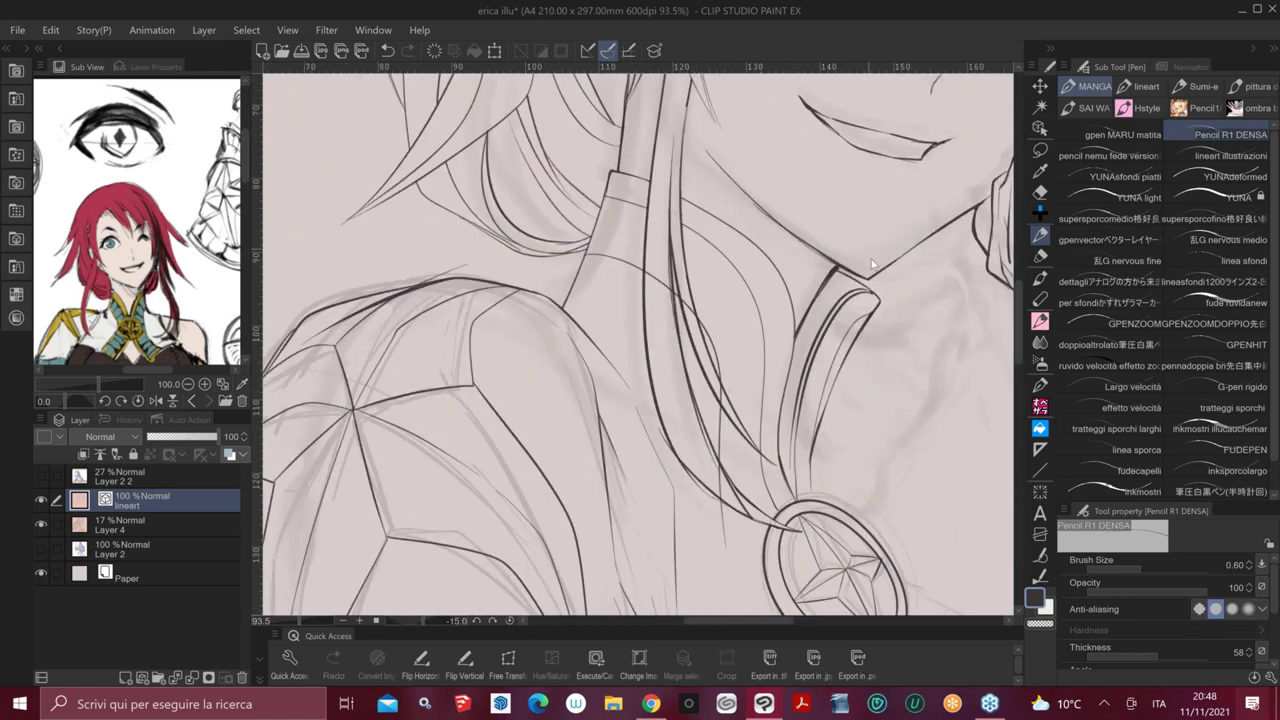
{"action": "key", "text": "ctrl+z"}
Duplicate the curved trim line on the collar and place the copy across the hair locks above the star brooch
{"action": "left_click", "coordinate": [679, 222], "text": "ctrl"}
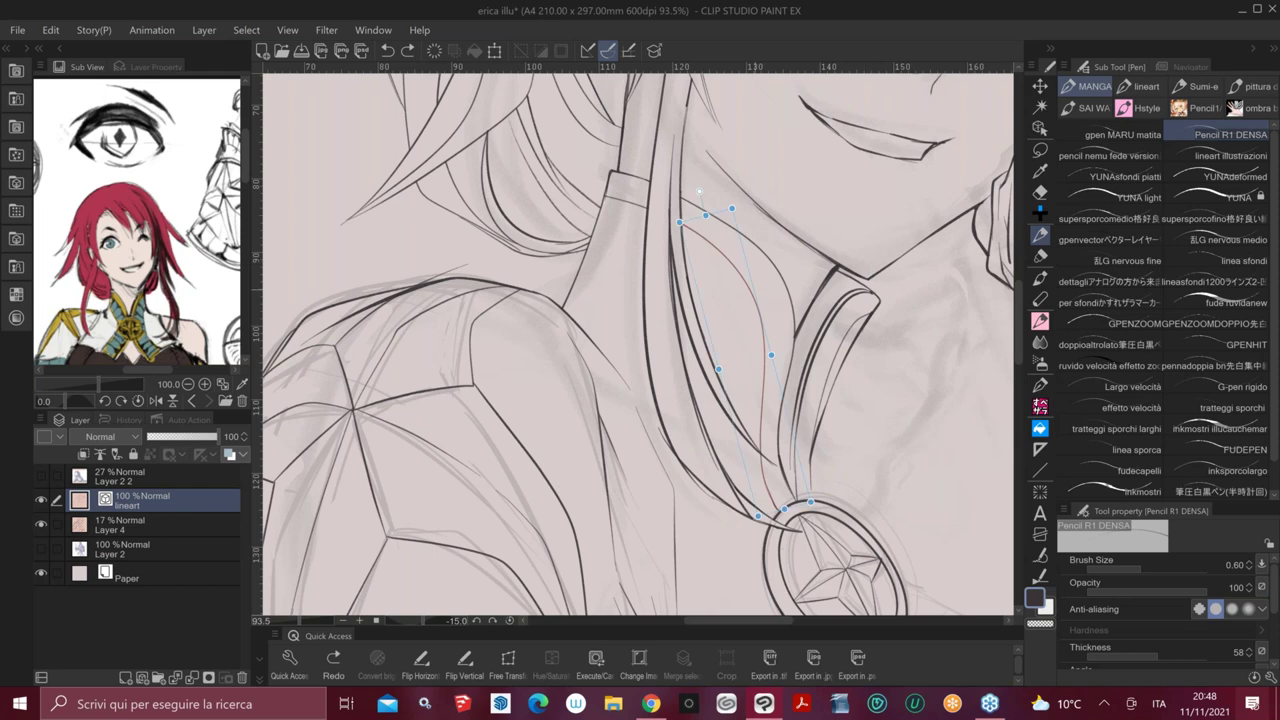
{"action": "left_click_drag", "start_coordinate": [765, 327], "coordinate": [722, 365]}
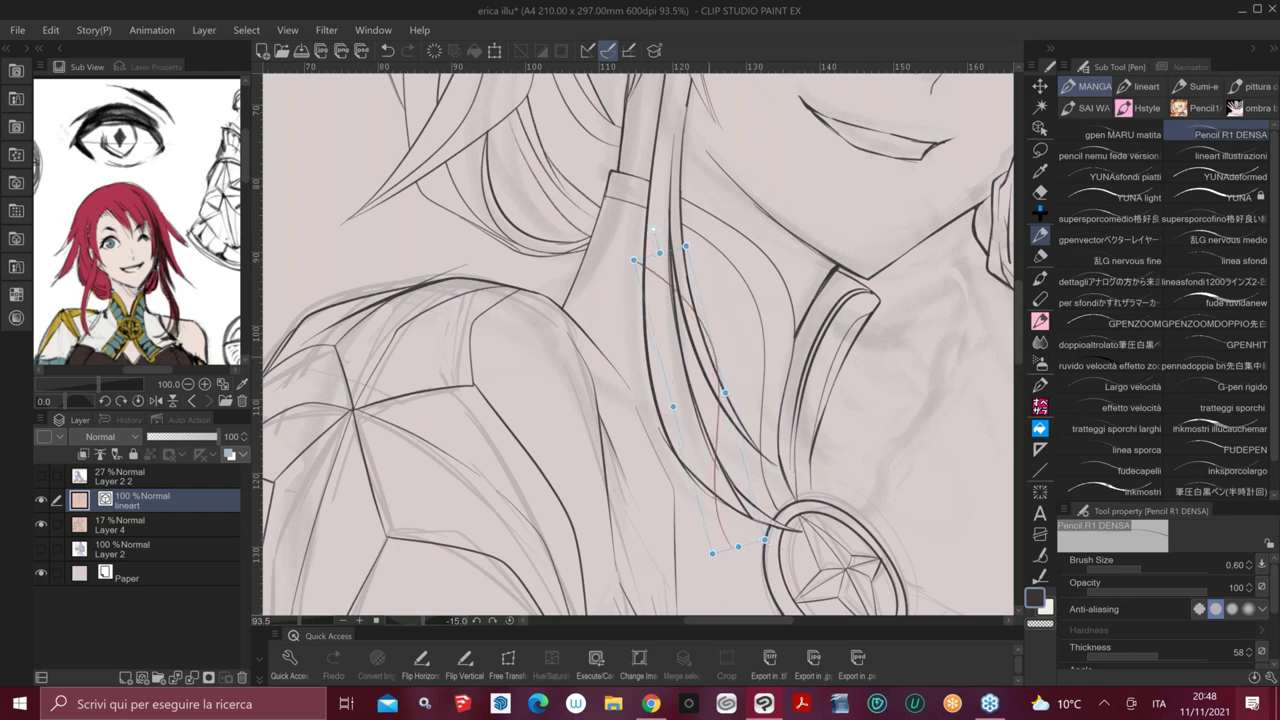
{"action": "left_click_drag", "start_coordinate": [720, 358], "coordinate": [721, 352]}
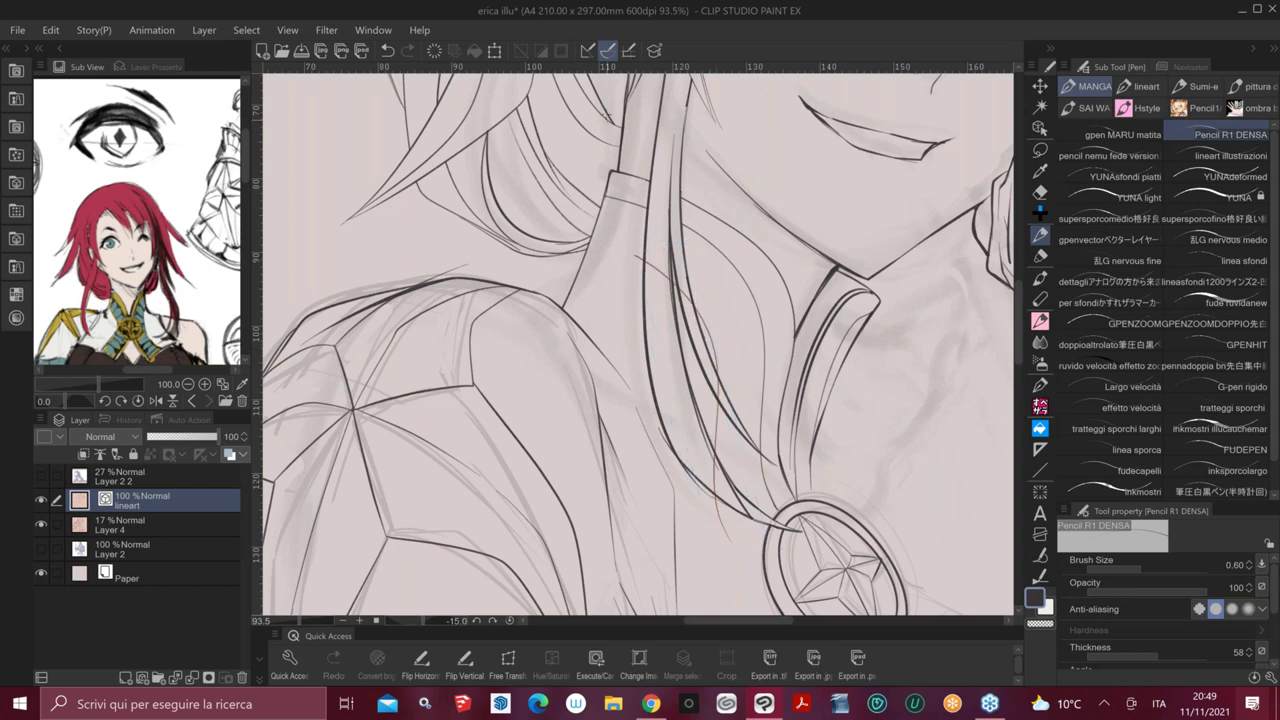
Undo the stray strokes and draw a short line extending the copied collar curve to the edge of the neck
{"action": "key", "text": "minus"}
{"action": "key", "text": "minus"}
{"action": "key", "text": "minus"}
{"action": "key", "text": "minus"}
{"action": "key", "text": "minus"}
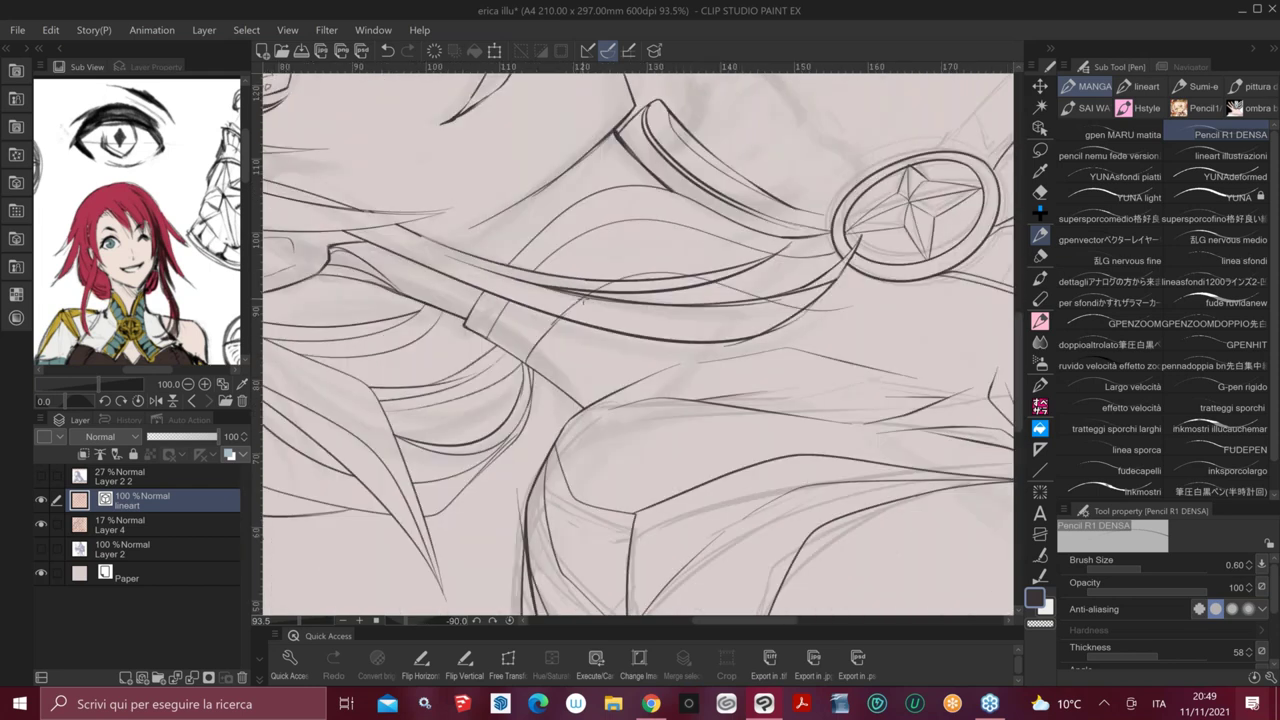
{"action": "key", "text": "ctrl+z"}
{"action": "key", "text": "ctrl+z"}
{"action": "left_click_drag", "start_coordinate": [524, 366], "coordinate": [557, 318]}
Transform the copied collar curve so its lower end shifts toward the star brooch
{"action": "key", "text": "asciicircum"}
{"action": "key", "text": "asciicircum"}
{"action": "key", "text": "asciicircum"}
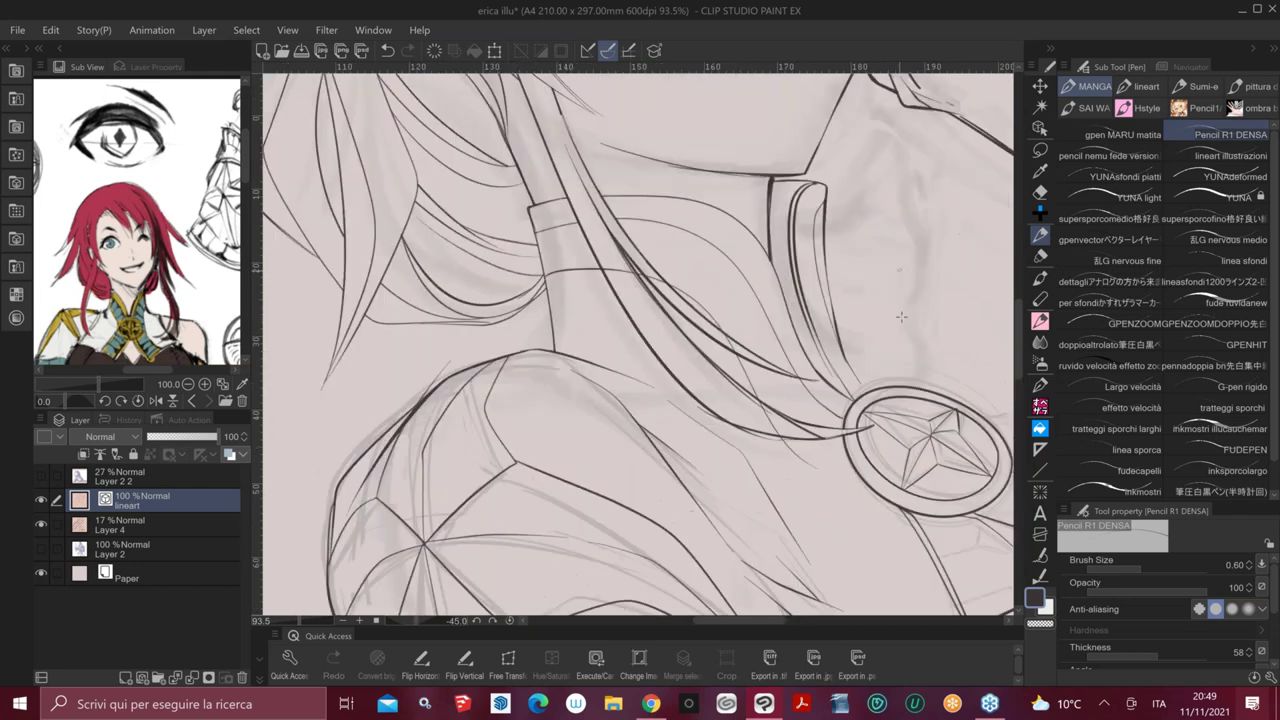
{"action": "key", "text": "asciicircum"}
{"action": "key", "text": "asciicircum"}
{"action": "left_click_drag", "start_coordinate": [873, 530], "coordinate": [756, 258]}
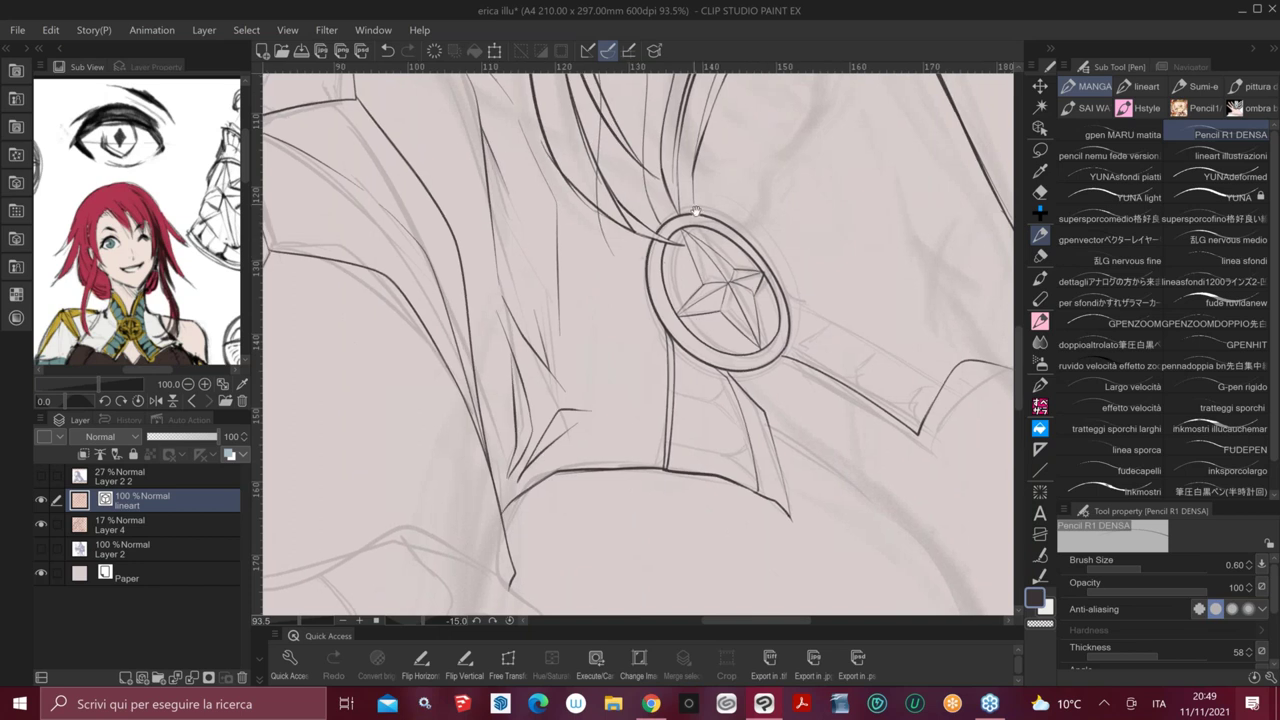
{"action": "left_click_drag", "start_coordinate": [708, 279], "coordinate": [726, 455]}
{"action": "key", "text": "ctrl"}
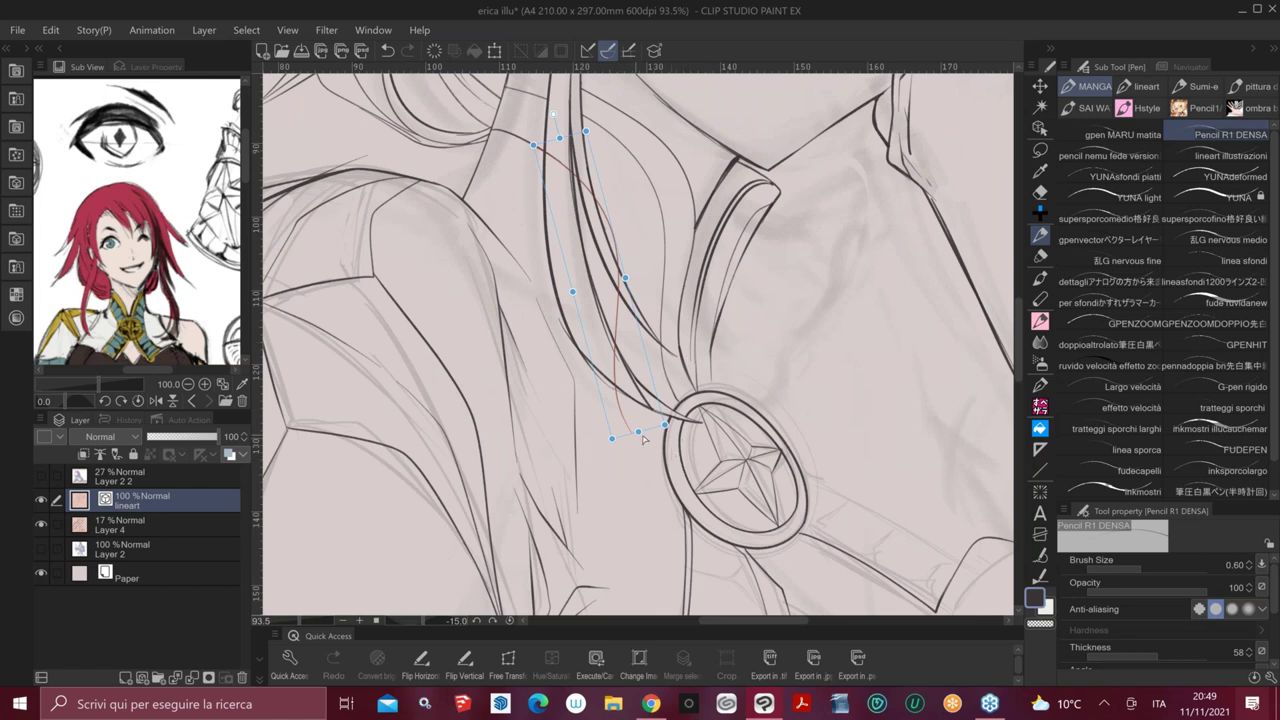
{"action": "left_click_drag", "start_coordinate": [638, 432], "coordinate": [670, 438]}
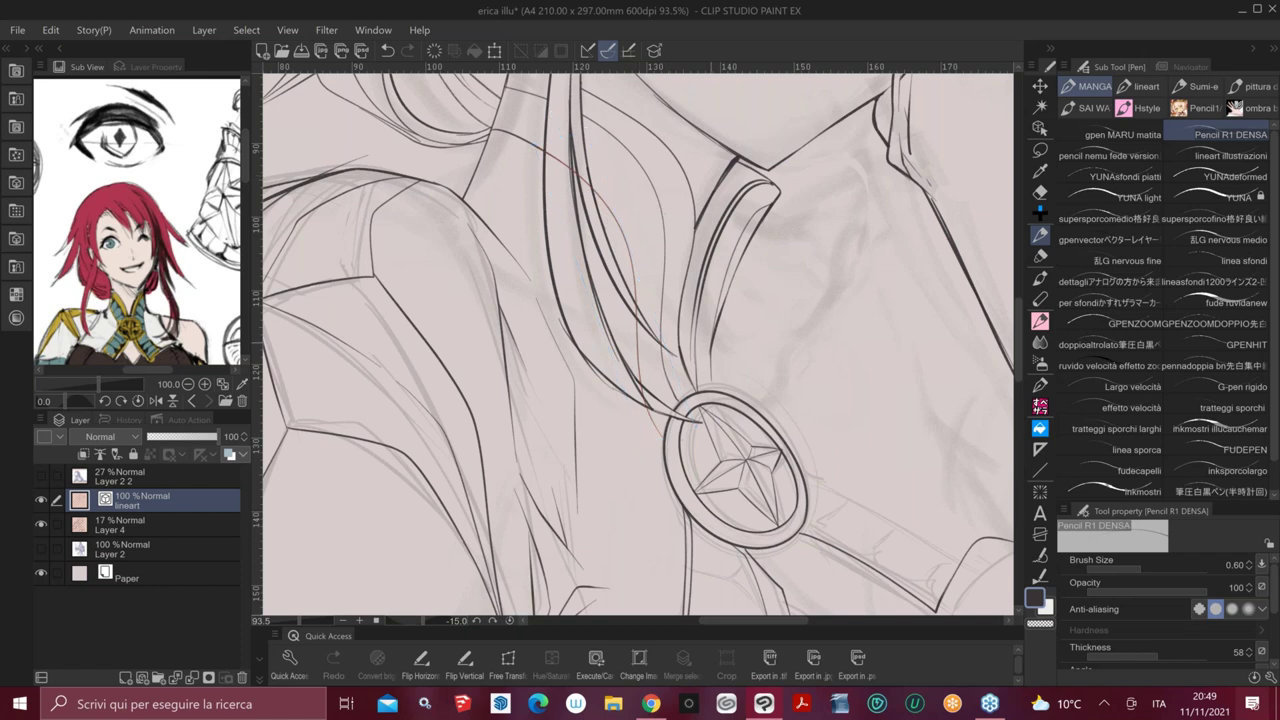
Select the original collar trim curve and adjust its shape beside the standing collar flap
{"action": "left_click_drag", "start_coordinate": [693, 297], "coordinate": [711, 386]}
{"action": "left_click", "coordinate": [683, 336], "text": "ctrl"}
{"action": "left_click_drag", "start_coordinate": [688, 334], "coordinate": [701, 329]}
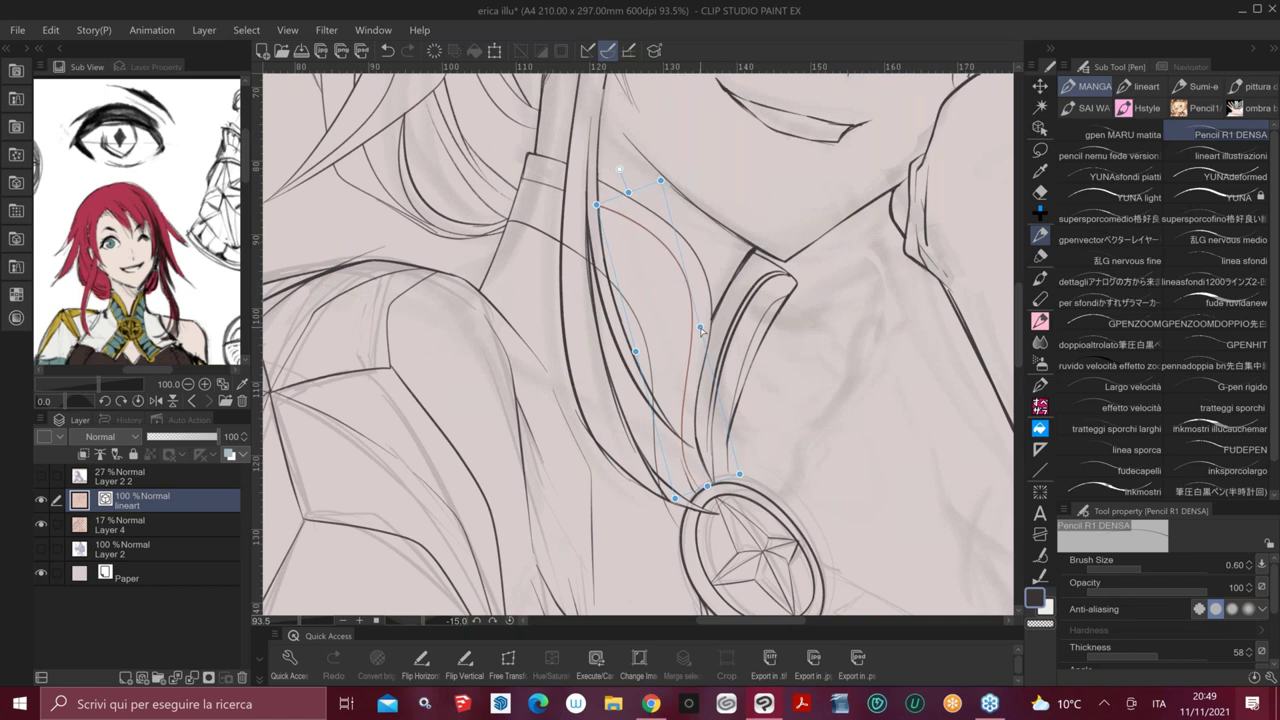
{"action": "left_click", "coordinate": [726, 364]}
Erase the parts of the collar trim line that cross the long hair lock with the vector eraser
{"action": "key", "text": "e"}
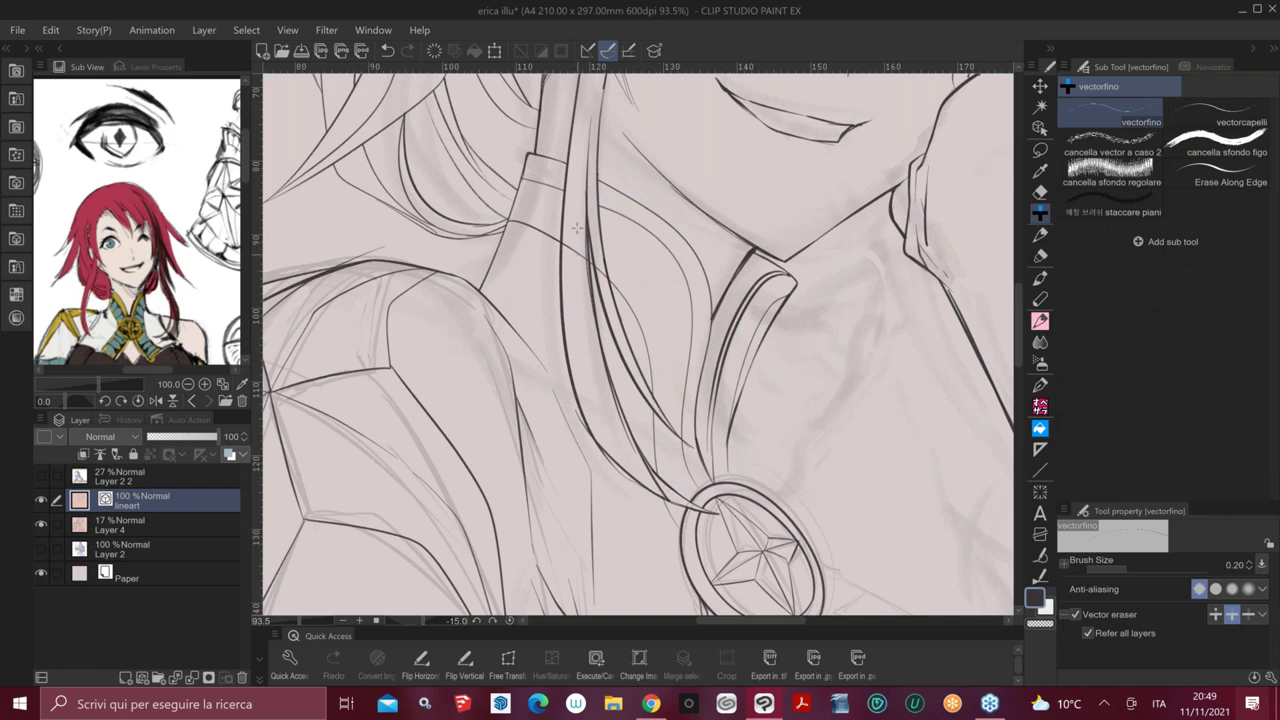
{"action": "key", "text": "minus"}
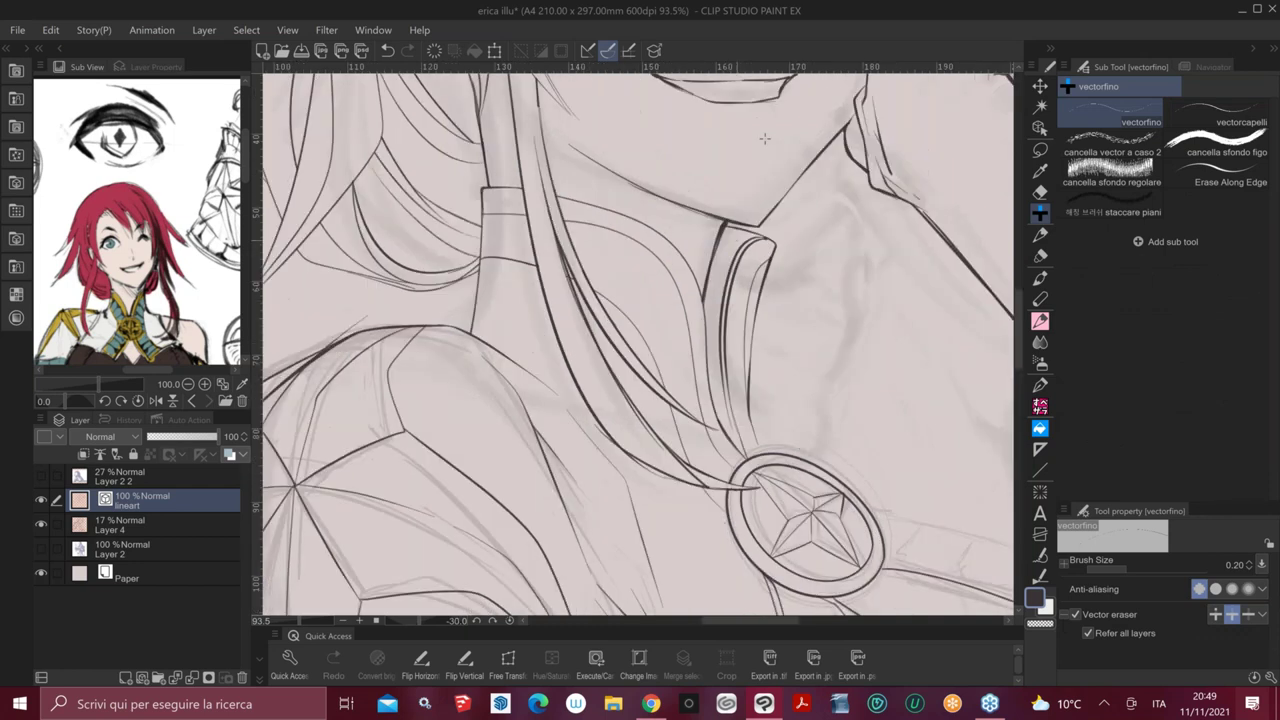
{"action": "key", "text": "minus"}
{"action": "key", "text": "minus"}
{"action": "key", "text": "minus"}
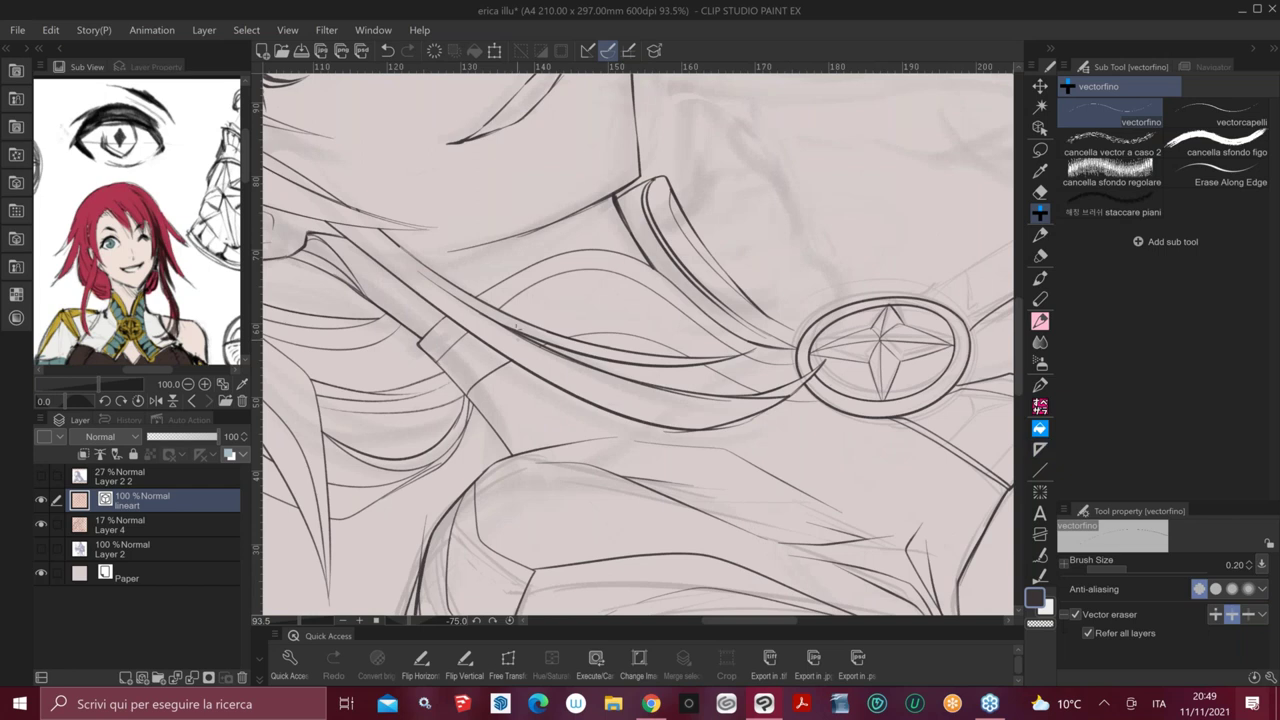
{"action": "key", "text": "asciicircum"}
{"action": "key", "text": "asciicircum"}
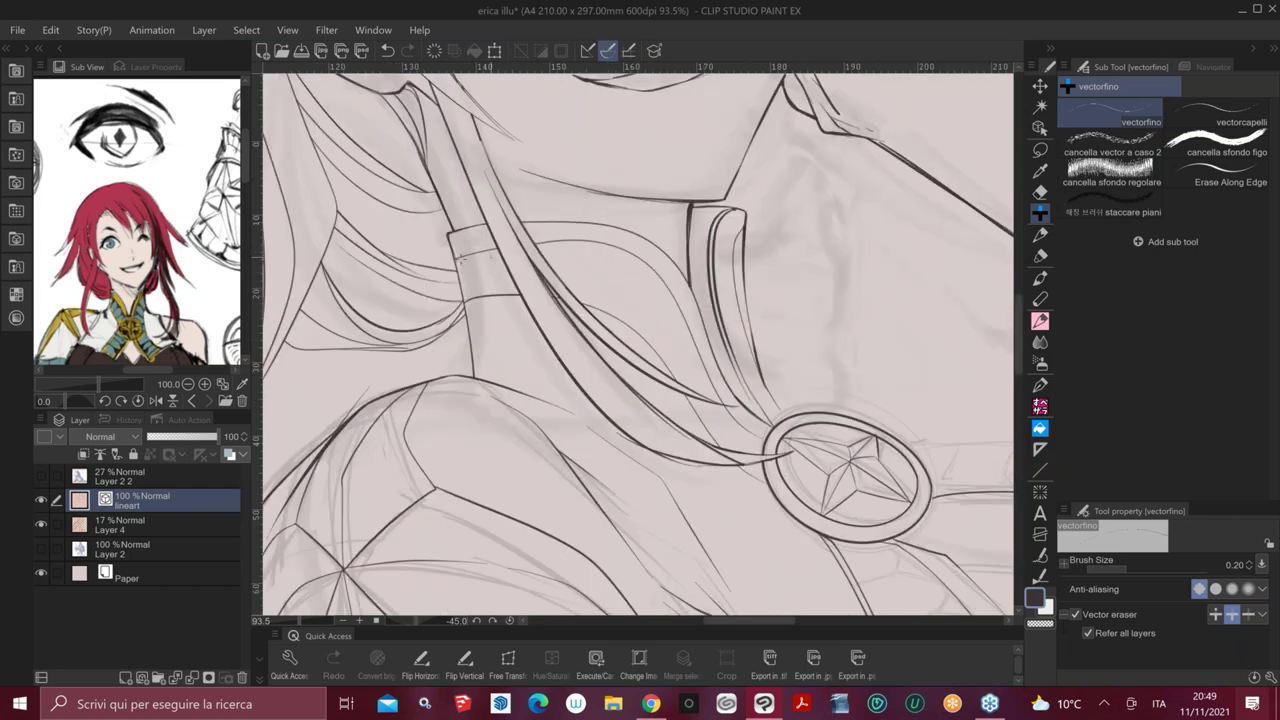
Draw curved vertical detail lines inside the collar band between its upper edge and trim line, redoing misplaced strokes
{"action": "key", "text": "p"}
{"action": "key", "text": "ctrl+z"}
{"action": "left_click_drag", "start_coordinate": [460, 260], "coordinate": [474, 302]}
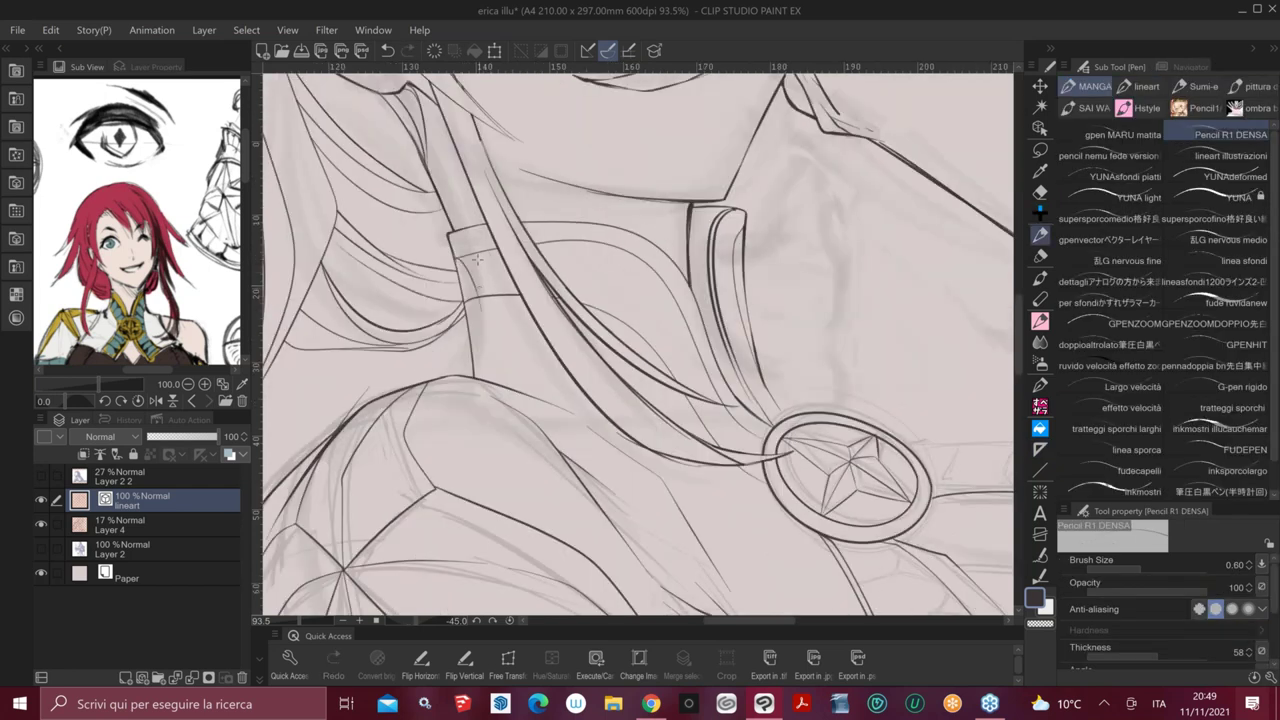
{"action": "left_click_drag", "start_coordinate": [476, 254], "coordinate": [476, 306]}
{"action": "key", "text": "ctrl+z"}
{"action": "key", "text": "ctrl+z"}
{"action": "left_click_drag", "start_coordinate": [457, 258], "coordinate": [475, 307]}
{"action": "left_click_drag", "start_coordinate": [477, 258], "coordinate": [475, 307]}
{"action": "key", "text": "ctrl+z"}
{"action": "left_click_drag", "start_coordinate": [472, 256], "coordinate": [478, 310]}
{"action": "left_click_drag", "start_coordinate": [486, 252], "coordinate": [512, 320]}
{"action": "key", "text": "e"}
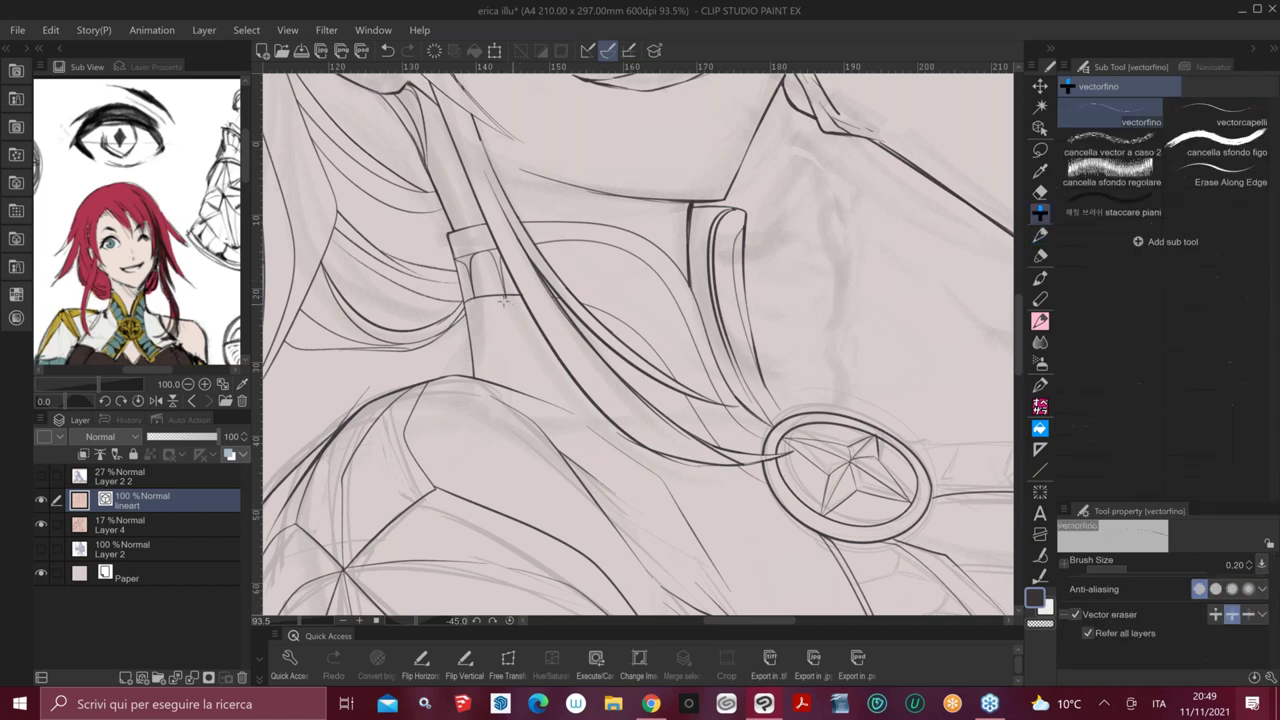
{"action": "key", "text": "minus"}
{"action": "key", "text": "minus"}
{"action": "key", "text": "asciicircum"}
{"action": "key", "text": "asciicircum"}
{"action": "key", "text": "minus"}
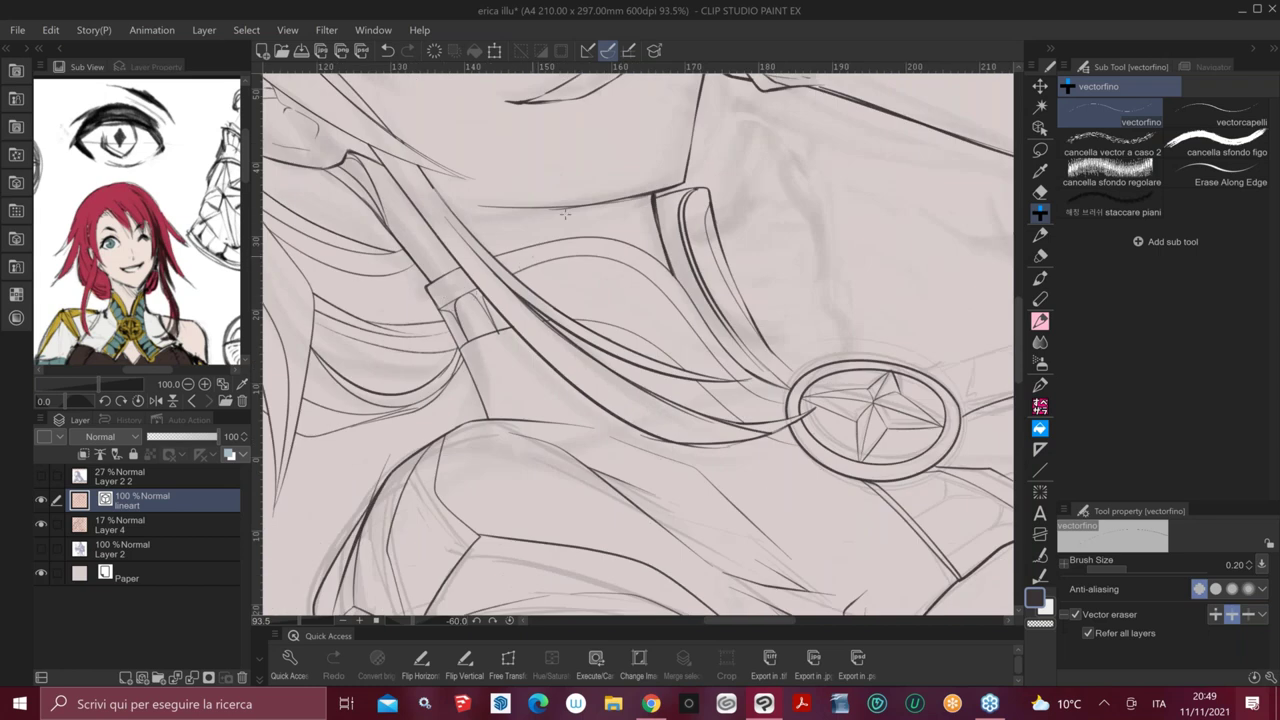
{"action": "key", "text": "minus"}
{"action": "key", "text": "minus"}
{"action": "key", "text": "p"}
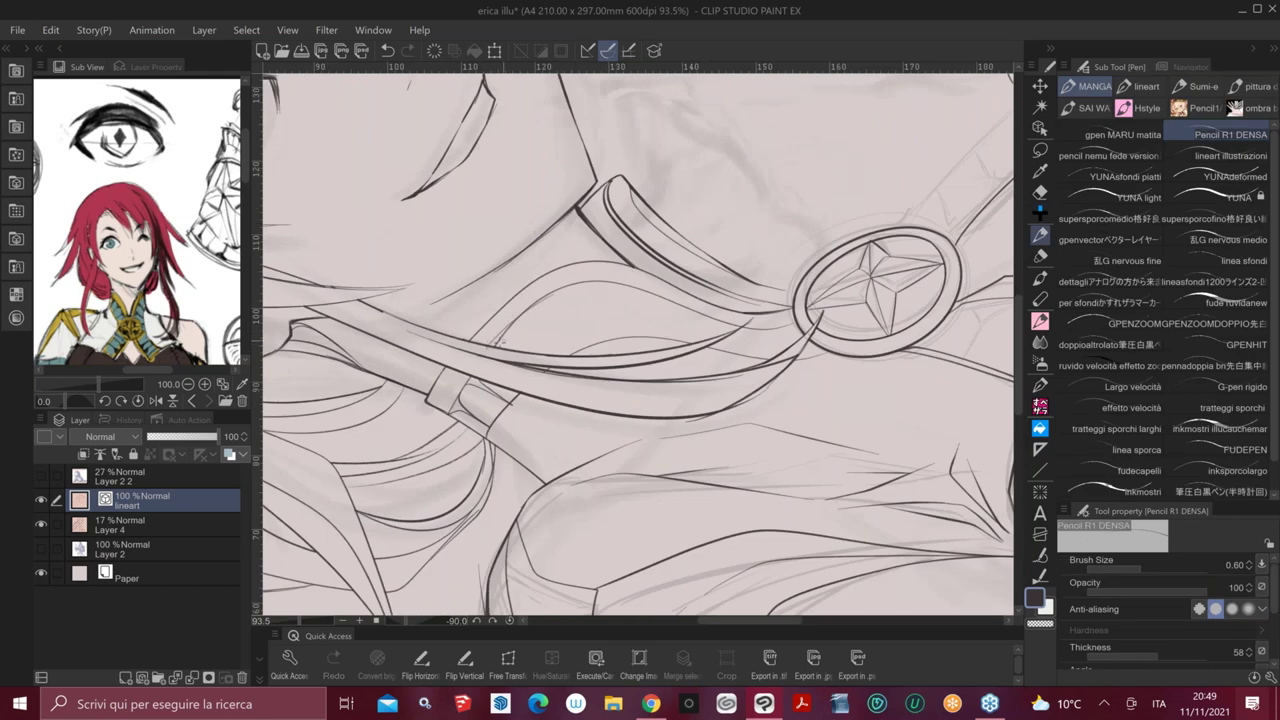
{"action": "key", "text": "ctrl+z"}
{"action": "key", "text": "e"}
{"action": "key", "text": "ctrl+y"}
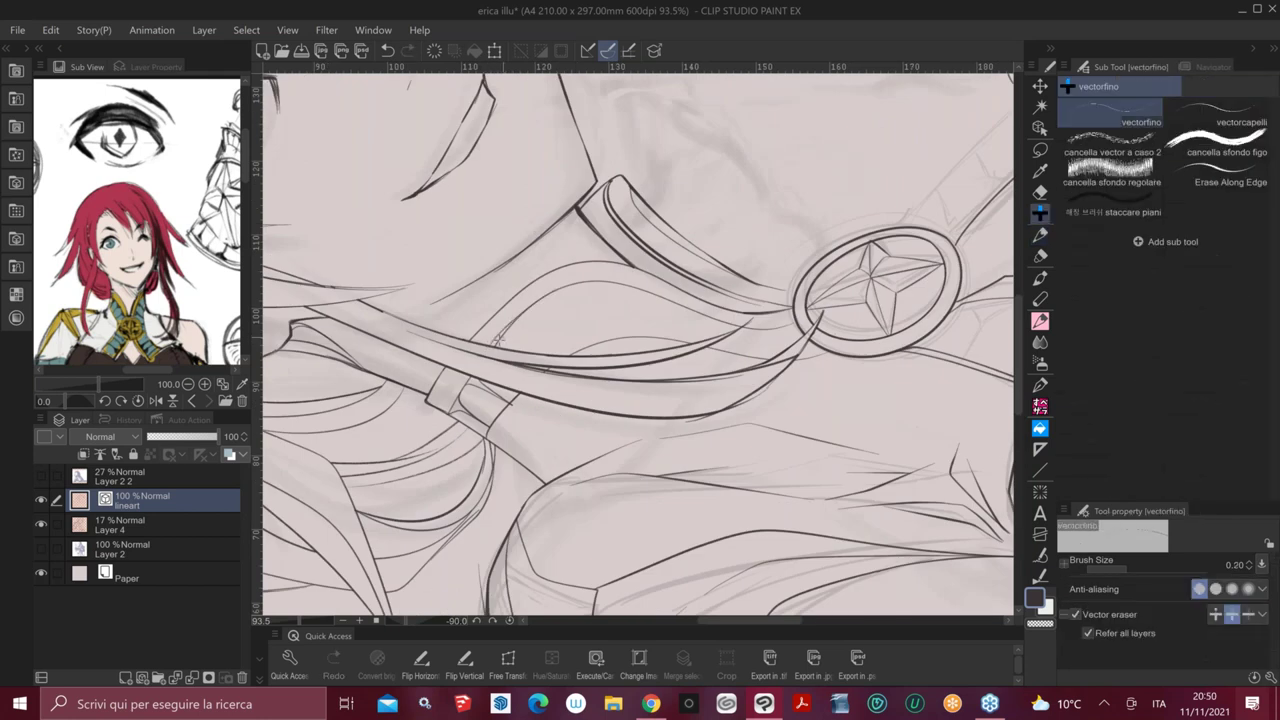
{"action": "key", "text": "asciicircum"}
{"action": "key", "text": "asciicircum"}
{"action": "key", "text": "asciicircum"}
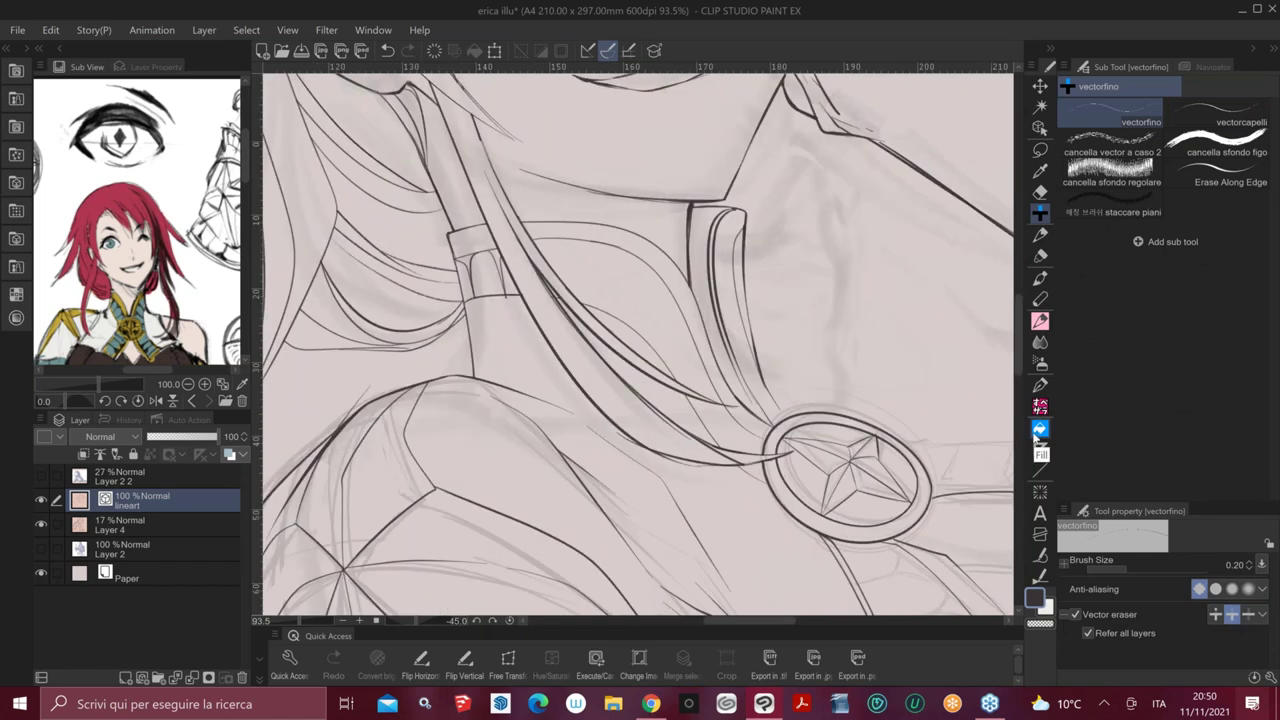
Thin the inner trim line of the standing collar flap with the width-correction lasso, scaling its width down by 0.80
{"action": "left_click", "coordinate": [1040, 575]}
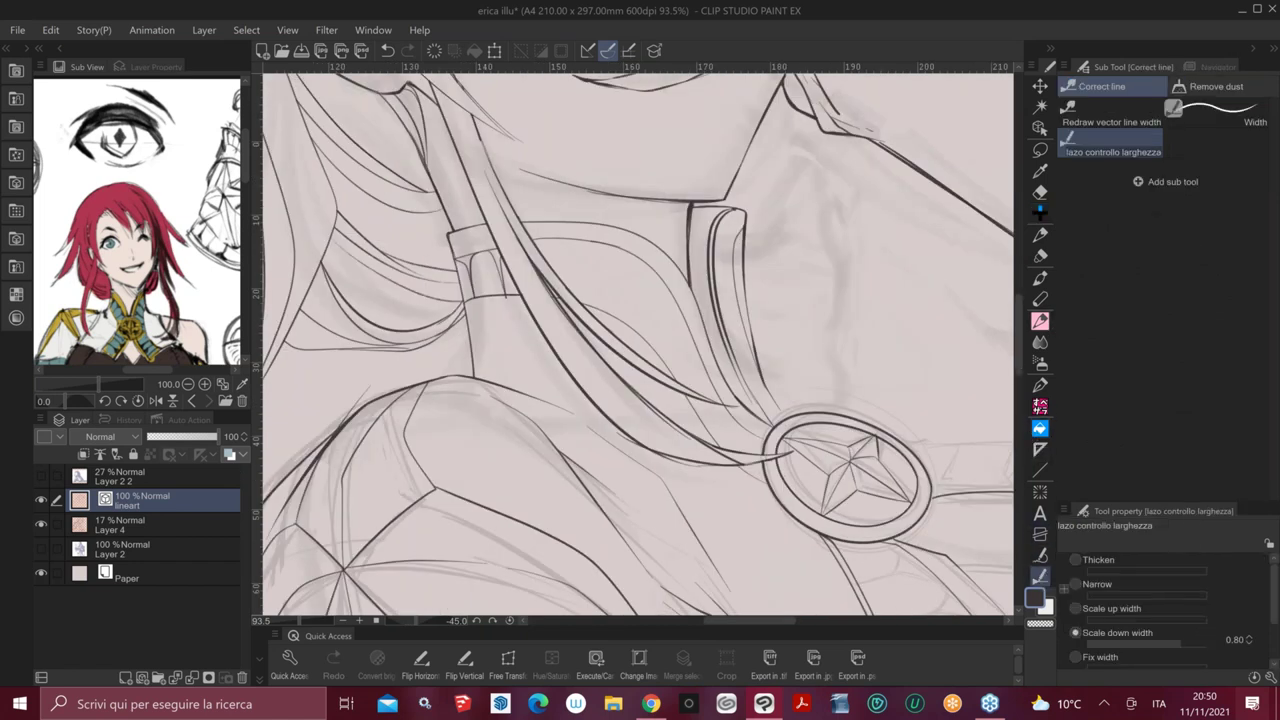
{"action": "left_click", "coordinate": [714, 230]}
{"action": "left_click", "coordinate": [716, 224]}
{"action": "key", "text": "asciicircum"}
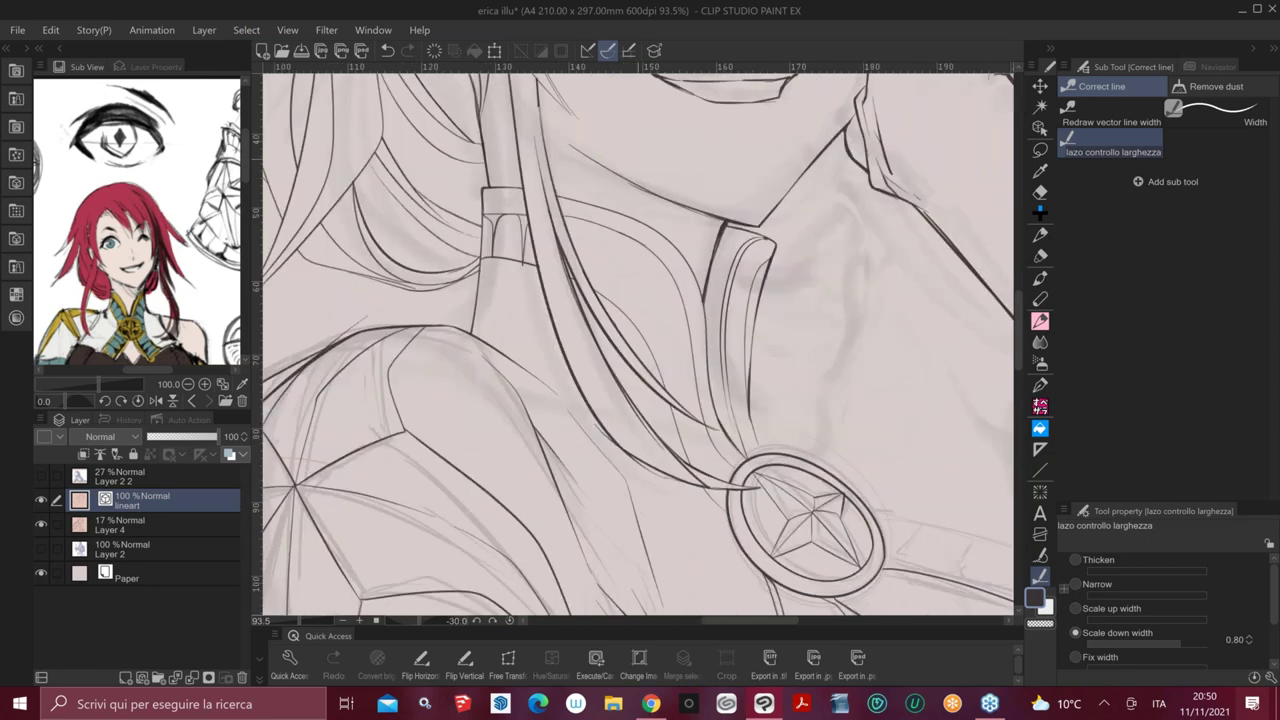
Draw two curved detail lines converging downward from the collar's inner trim line beside the long hair lock, redoing misplaced strokes
{"action": "key", "text": "p"}
{"action": "key", "text": "minus"}
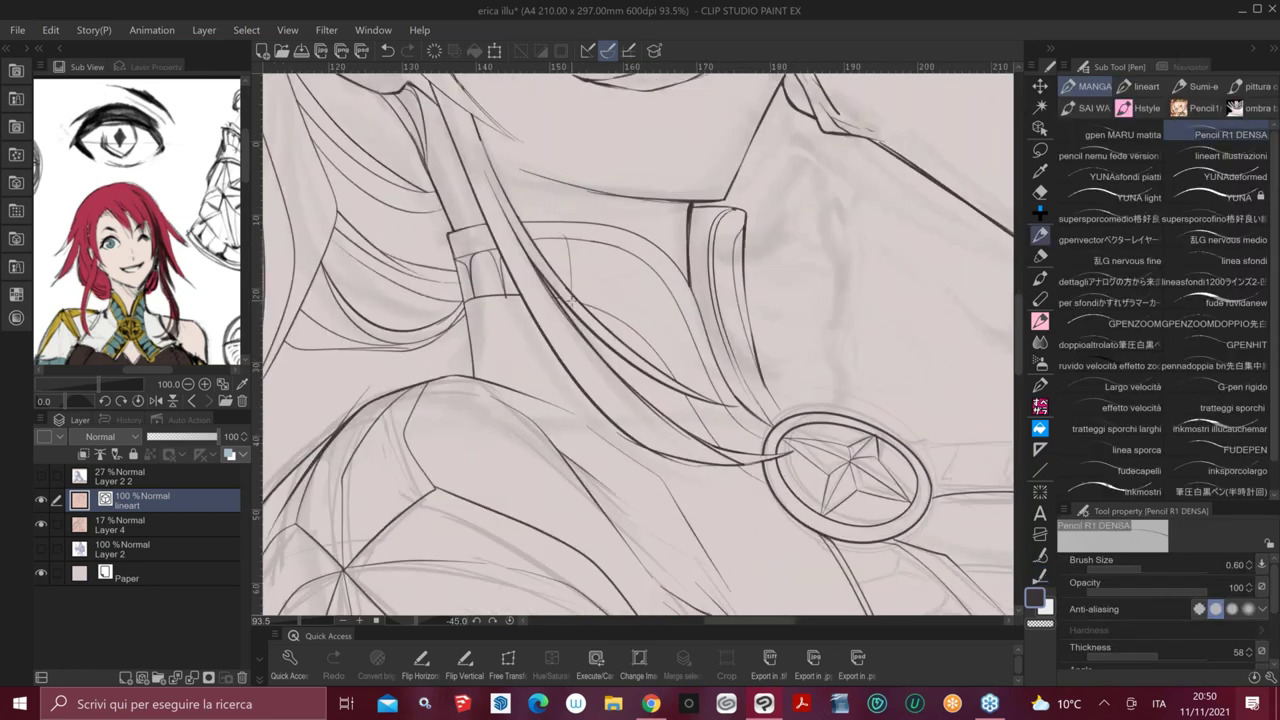
{"action": "left_click_drag", "start_coordinate": [594, 222], "coordinate": [573, 272]}
{"action": "key", "text": "ctrl+z"}
{"action": "left_click_drag", "start_coordinate": [598, 228], "coordinate": [562, 305]}
{"action": "key", "text": "ctrl+z"}
{"action": "left_click_drag", "start_coordinate": [563, 232], "coordinate": [600, 228]}
{"action": "left_click", "coordinate": [582, 265], "text": "ctrl"}
{"action": "left_click_drag", "start_coordinate": [576, 305], "coordinate": [574, 297]}
{"action": "left_click_drag", "start_coordinate": [583, 211], "coordinate": [557, 239]}
{"action": "key", "text": "e"}
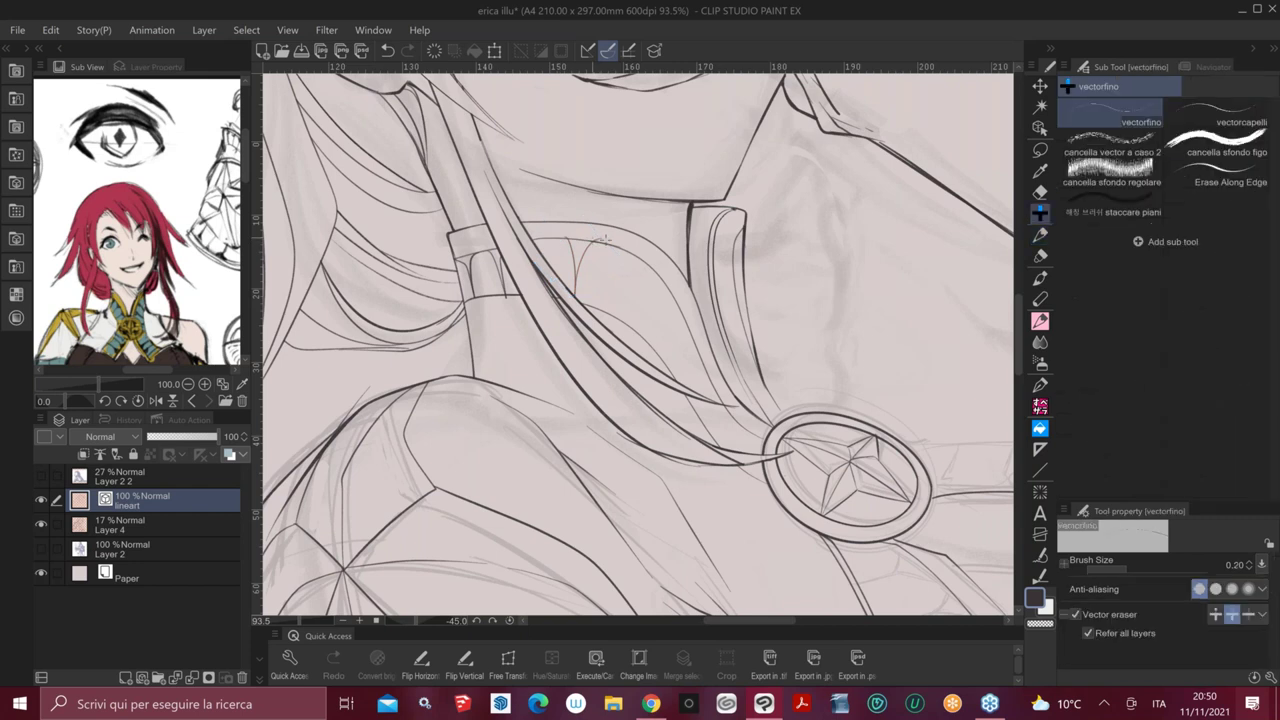
{"action": "key", "text": "ctrl+z"}
Reinforce the two converging detail lines with additional pen strokes and clean up the excess with the vector eraser
{"action": "scroll", "coordinate": [584, 237], "scroll_direction": "up", "scroll_amount": 3}
{"action": "scroll", "coordinate": [596, 246], "scroll_direction": "up", "scroll_amount": 2}
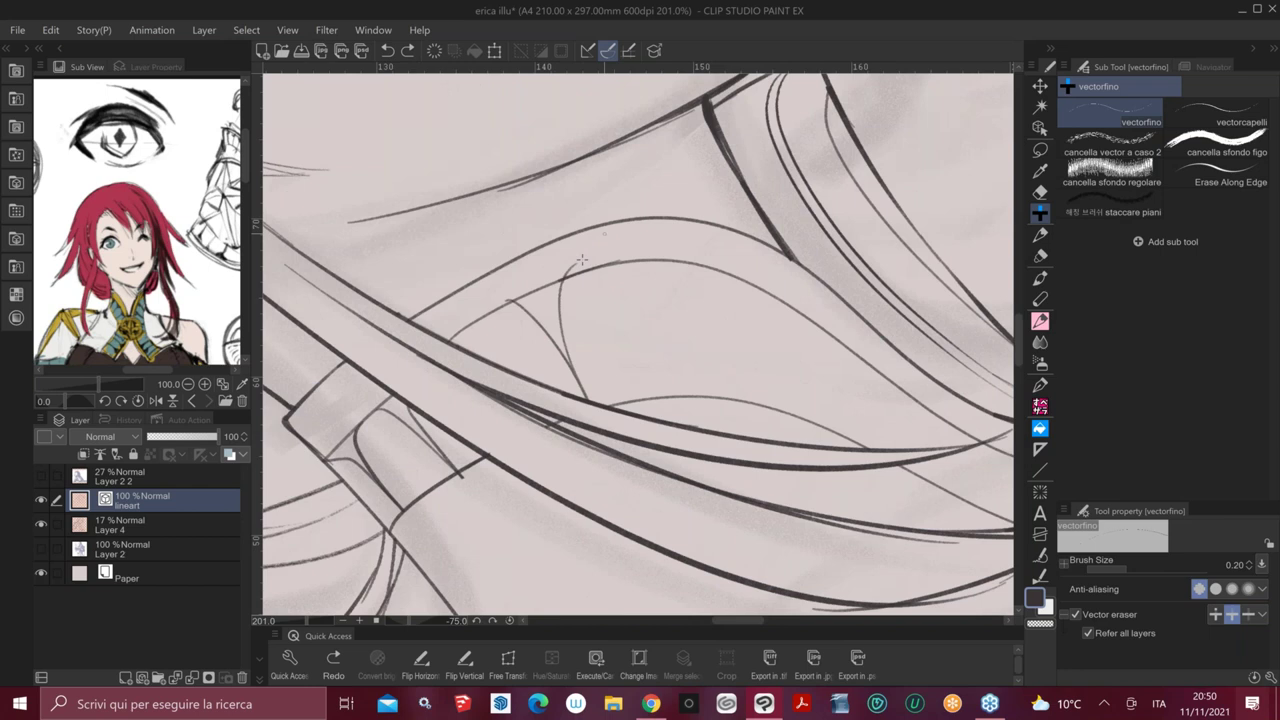
{"action": "key", "text": "p"}
{"action": "mouse_move", "coordinate": [510, 299]}
{"action": "left_mouse_down"}
{"action": "mouse_move", "coordinate": [530, 307]}
{"action": "mouse_move", "coordinate": [590, 400]}
{"action": "left_mouse_up"}
{"action": "left_click_drag", "start_coordinate": [566, 281], "coordinate": [594, 414]}
{"action": "left_click_drag", "start_coordinate": [556, 348], "coordinate": [575, 383]}
{"action": "key", "text": "ctrl+z"}
{"action": "key", "text": "ctrl+z"}
{"action": "left_click_drag", "start_coordinate": [563, 282], "coordinate": [574, 366]}
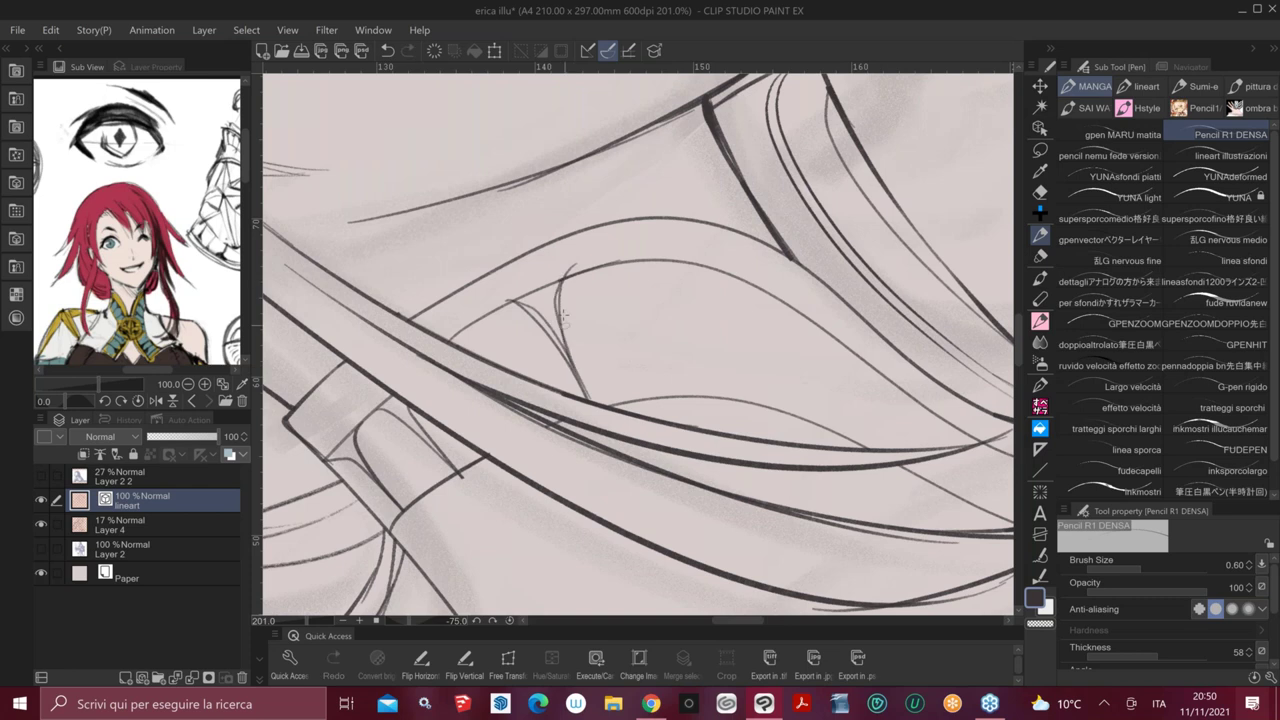
{"action": "key", "text": "e"}
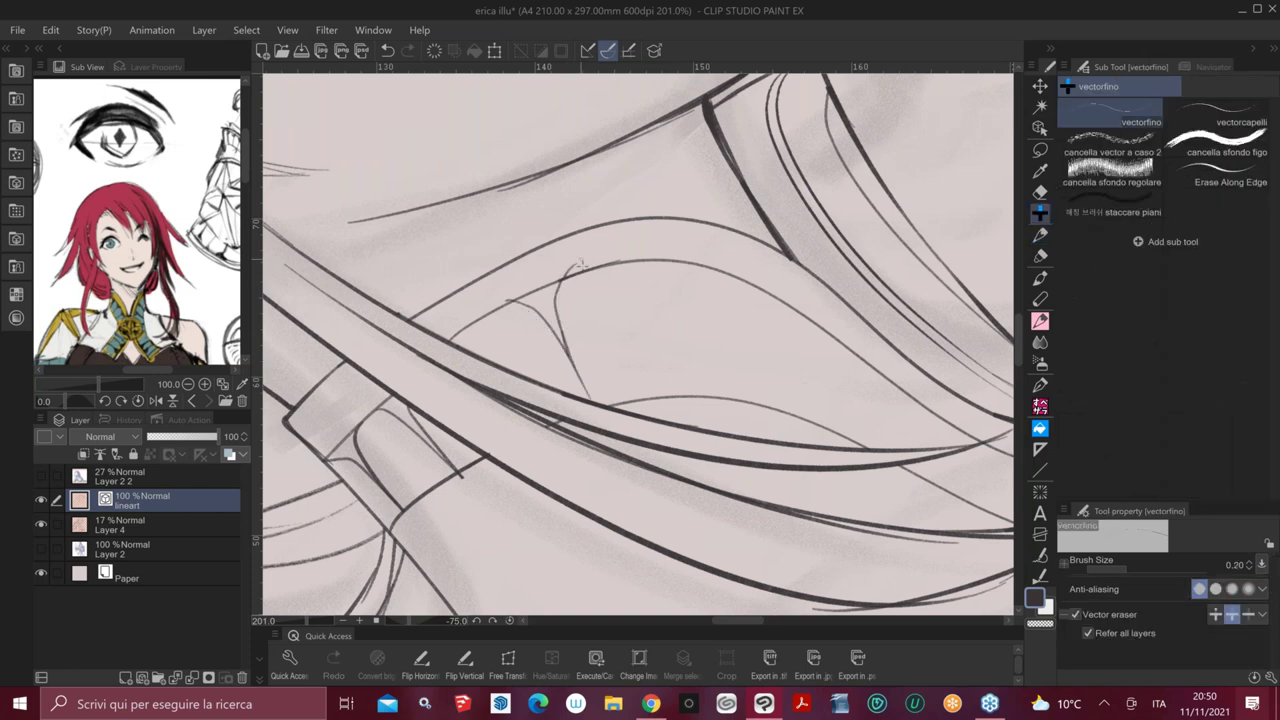
Select all strokes of the Y-shaped collar detail and put a copy of them on a new vector layer
{"action": "key", "text": "^"}
{"action": "left_click", "coordinate": [568, 331], "text": "ctrl"}
{"action": "left_click", "coordinate": [568, 330], "text": "ctrl+shift"}
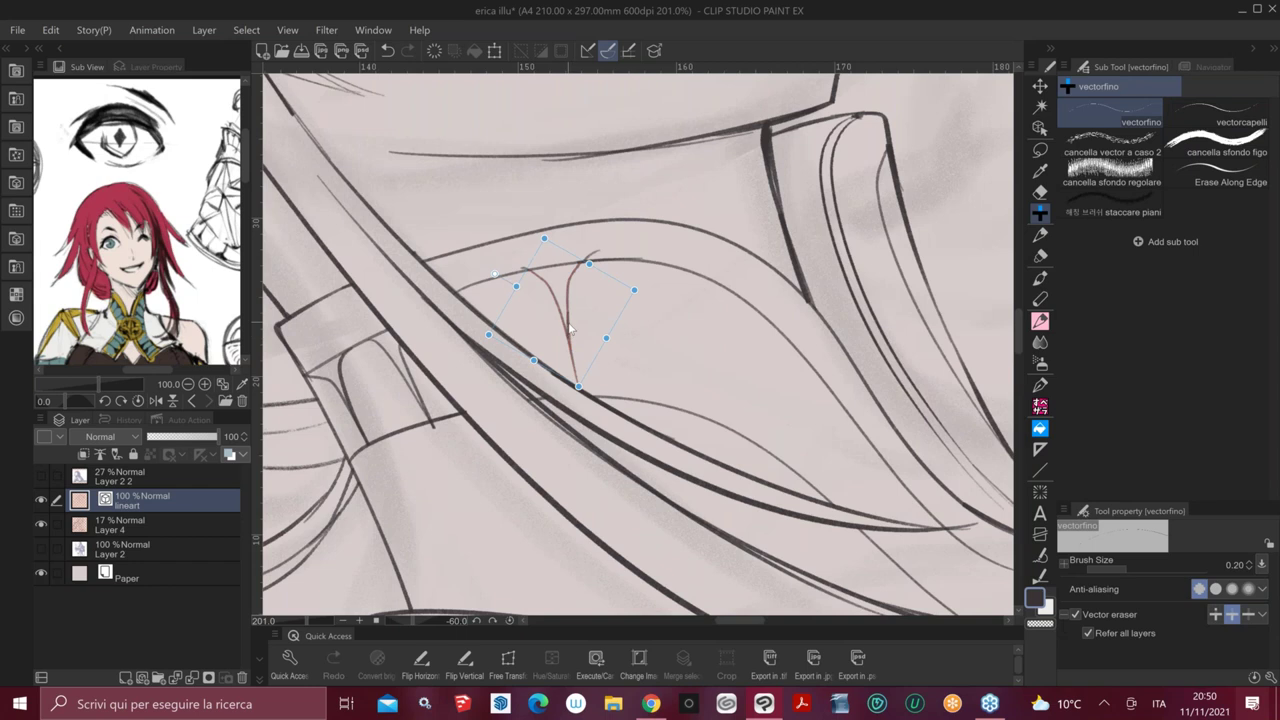
{"action": "left_click", "coordinate": [594, 252], "text": "ctrl"}
{"action": "left_click", "coordinate": [570, 338], "text": "ctrl+shift"}
{"action": "left_click", "coordinate": [582, 391], "text": "ctrl"}
{"action": "left_click", "coordinate": [575, 366], "text": "ctrl"}
{"action": "left_click", "coordinate": [597, 252], "text": "ctrl+shift"}
{"action": "key", "text": "Delete"}
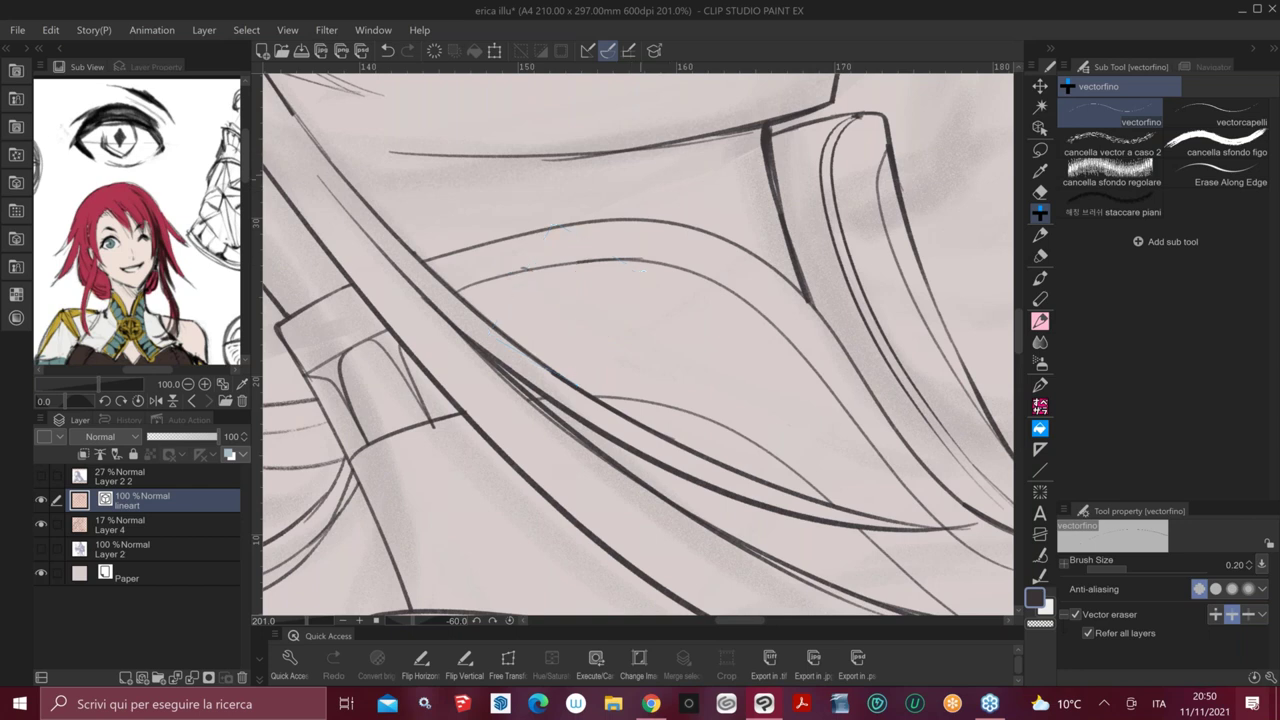
{"action": "left_click", "coordinate": [142, 677]}
{"action": "key", "text": "ctrl+v"}
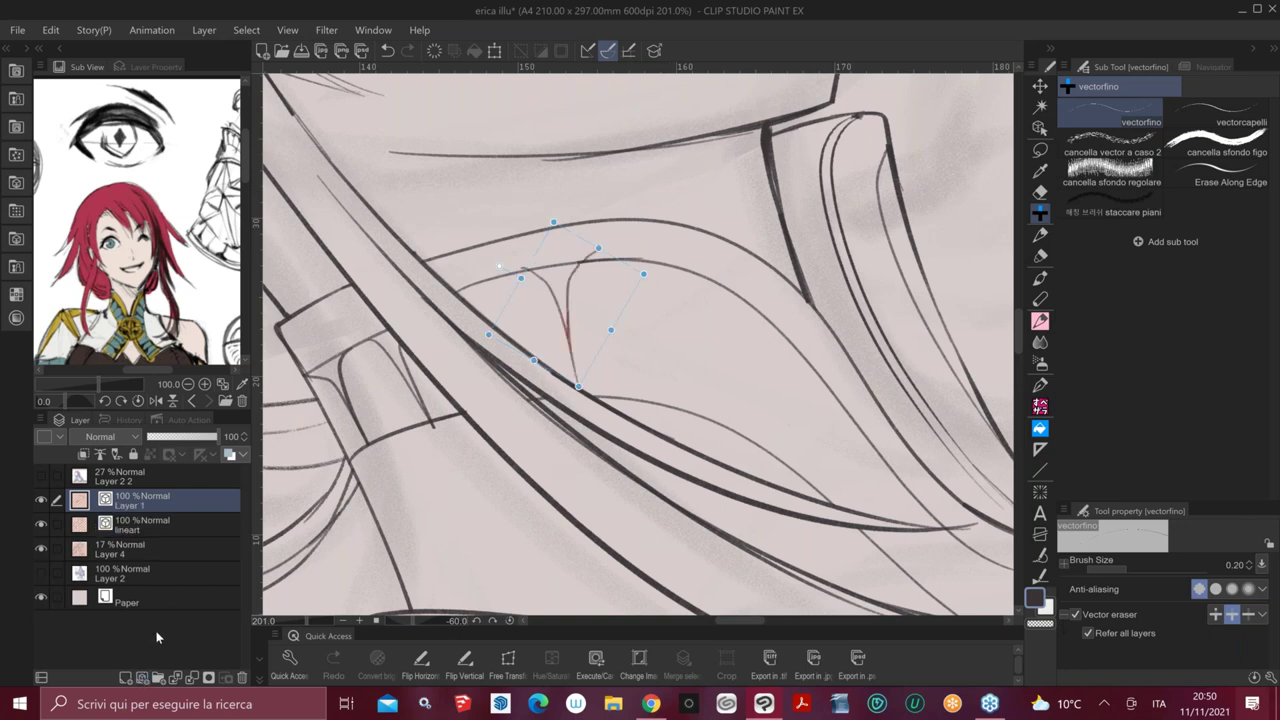
Remove the duplicate Y-shaped detail from the lineart layer while its copy is hidden, and make the copy's layer visible and active
{"action": "left_click", "coordinate": [41, 500]}
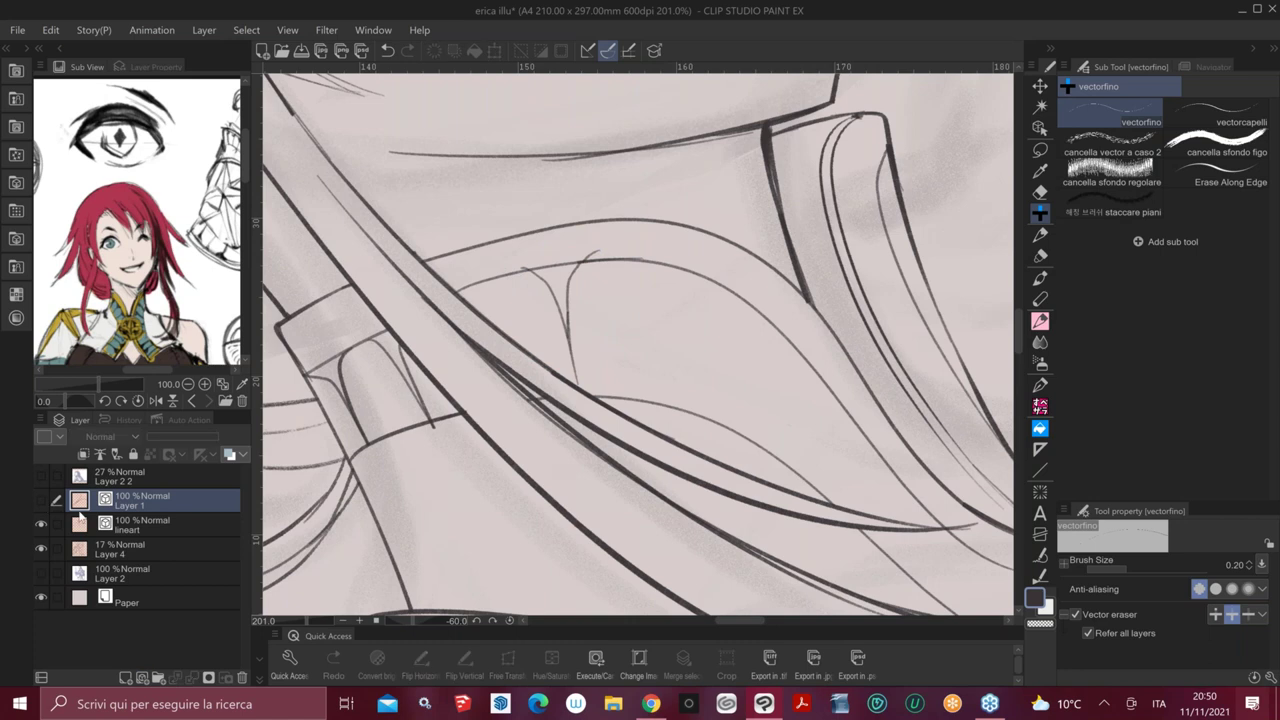
{"action": "left_click", "coordinate": [81, 518]}
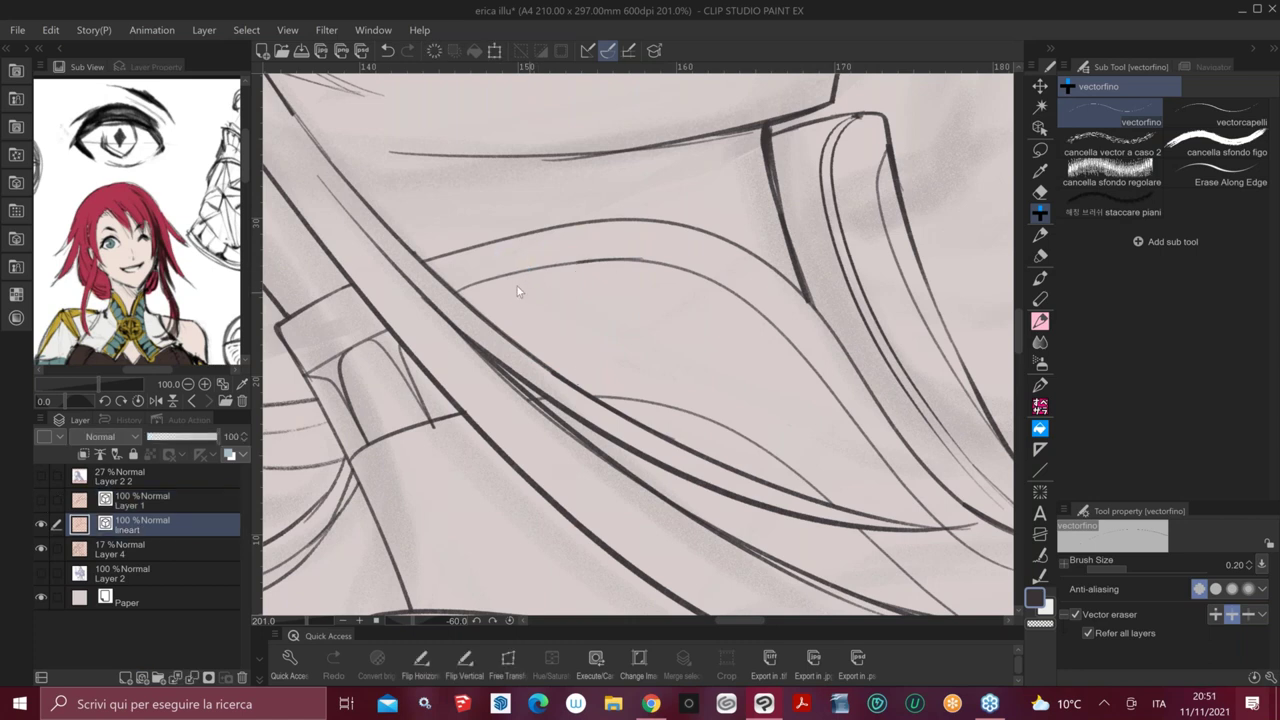
{"action": "left_click", "coordinate": [41, 500]}
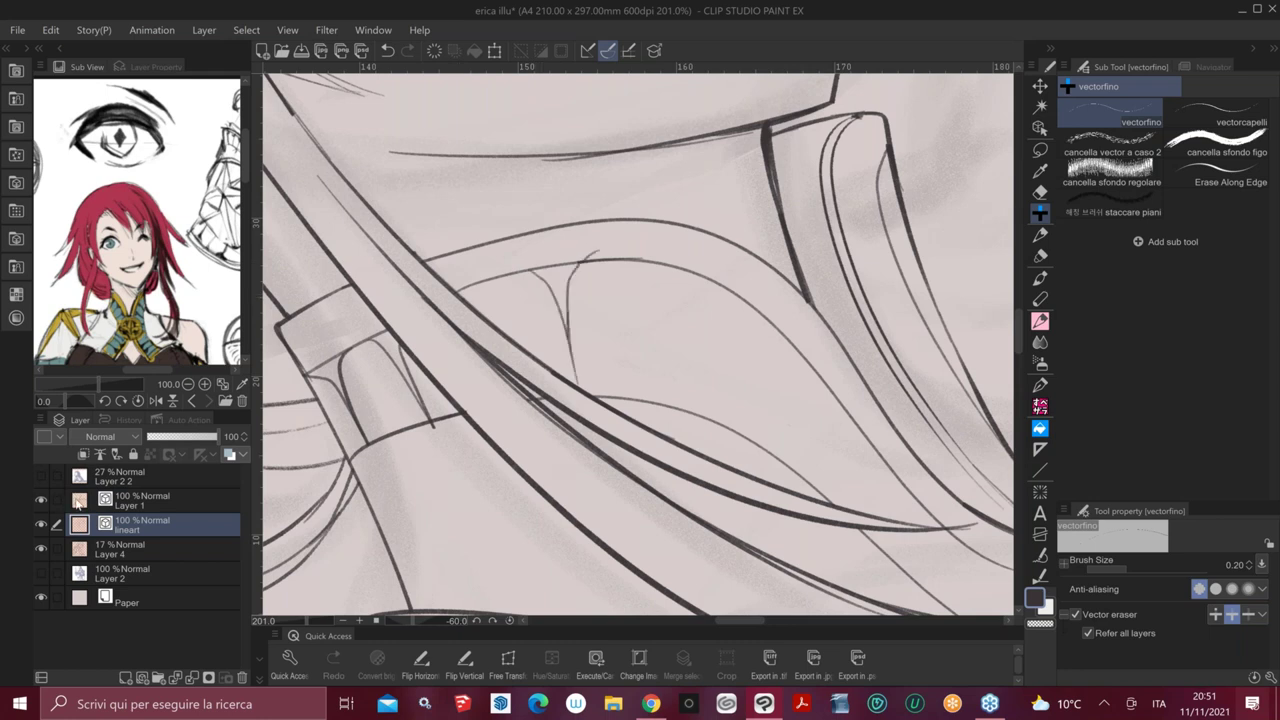
{"action": "left_click", "coordinate": [79, 502]}
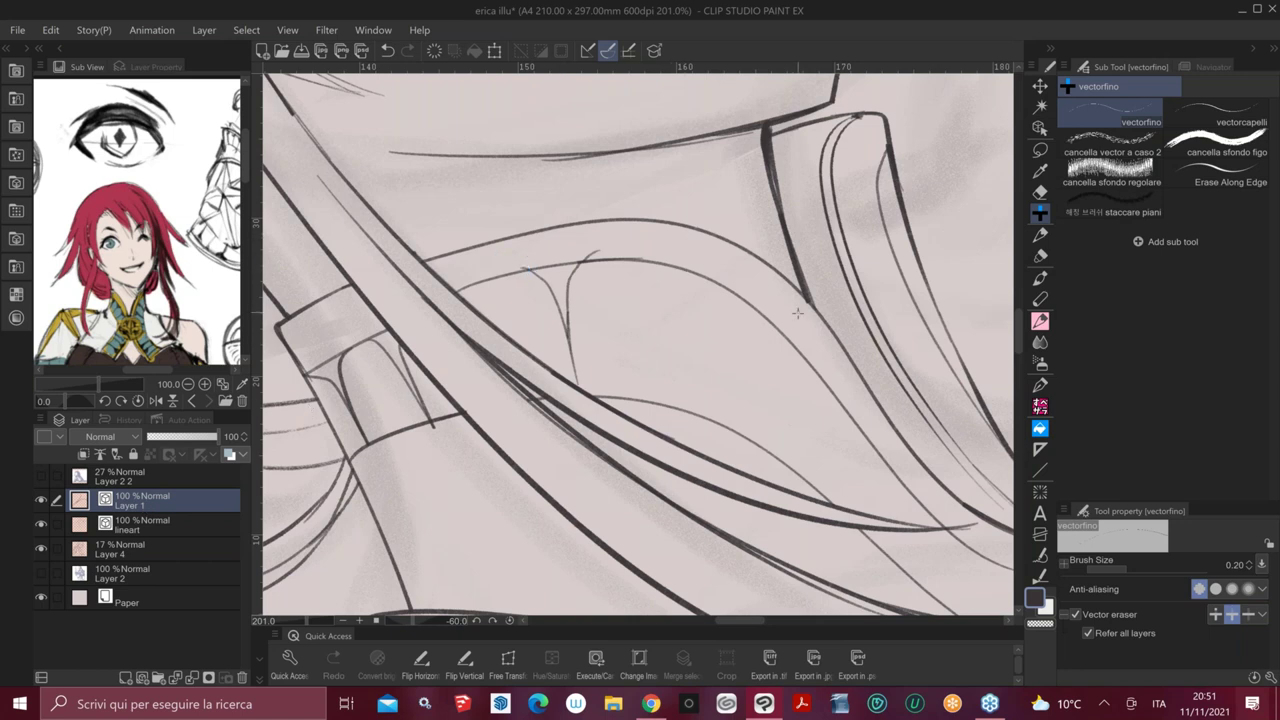
Paste another copy of the Y-shaped detail on its own layer and move it along the collar trim toward the standing flap
{"action": "key", "text": "ctrl+at"}
{"action": "left_click_drag", "start_coordinate": [803, 349], "coordinate": [646, 405]}
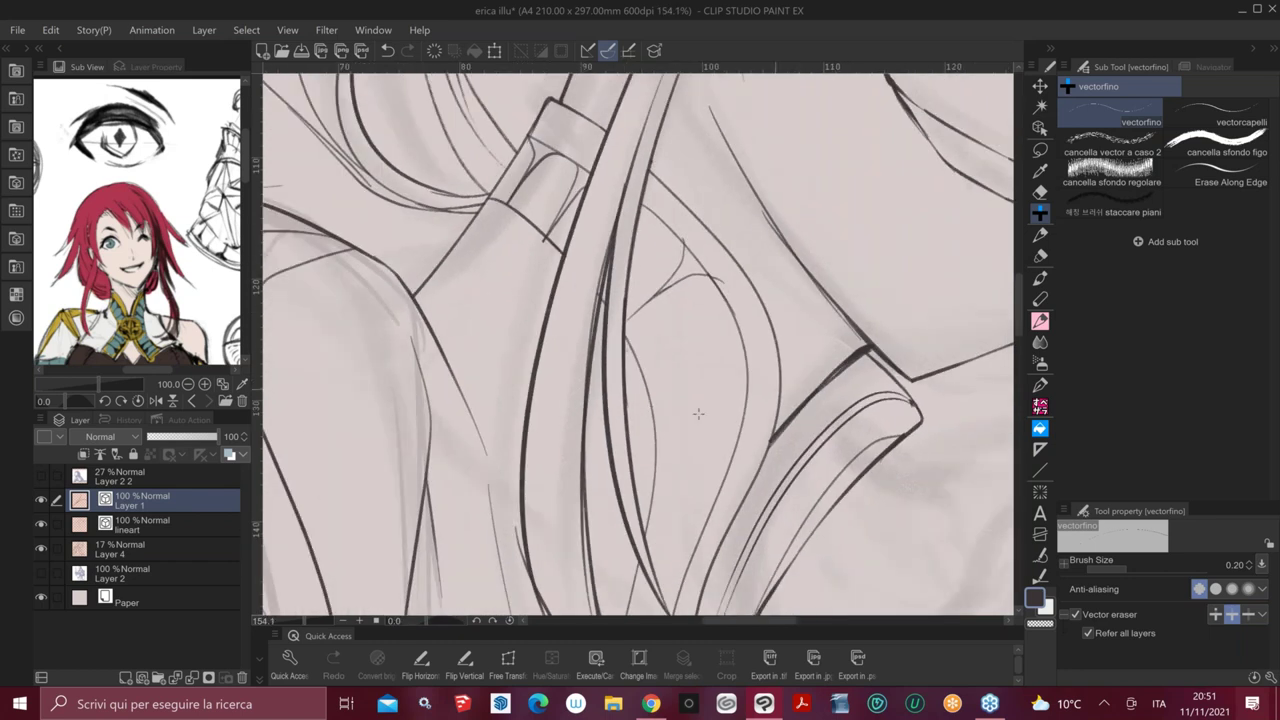
{"action": "key", "text": "minus"}
{"action": "key", "text": "-"}
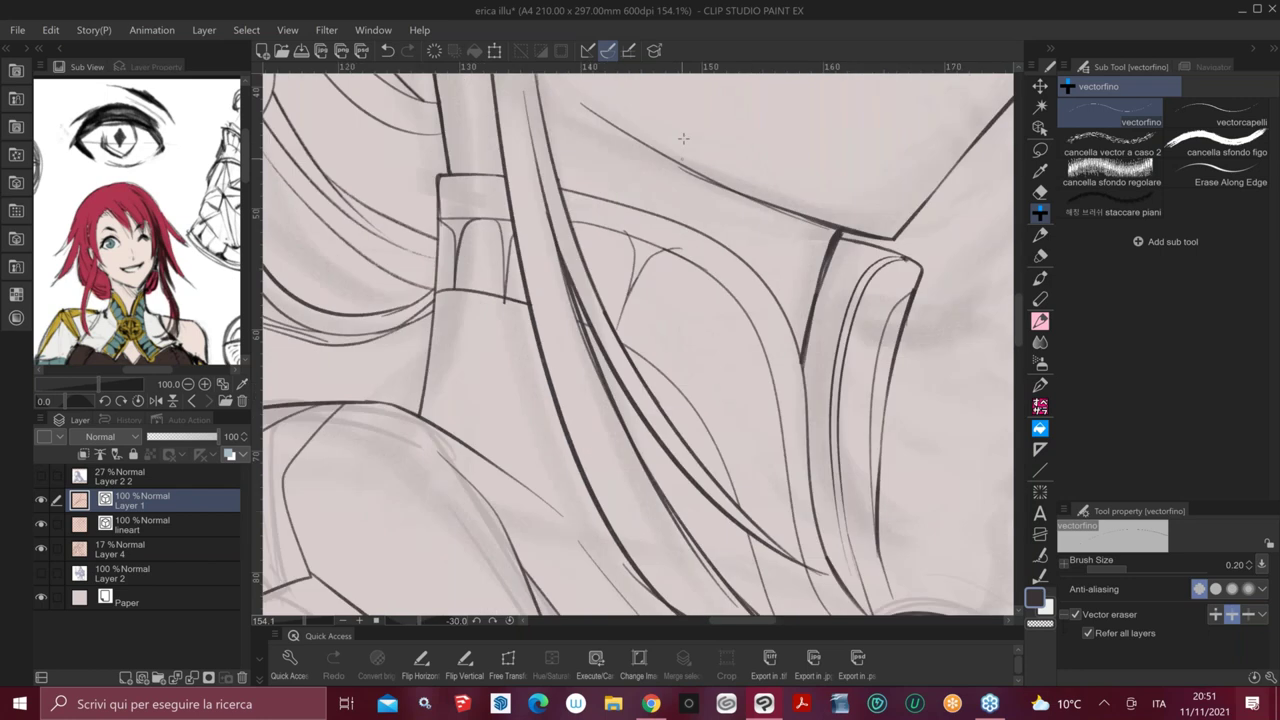
{"action": "key", "text": "-"}
{"action": "key", "text": "k"}
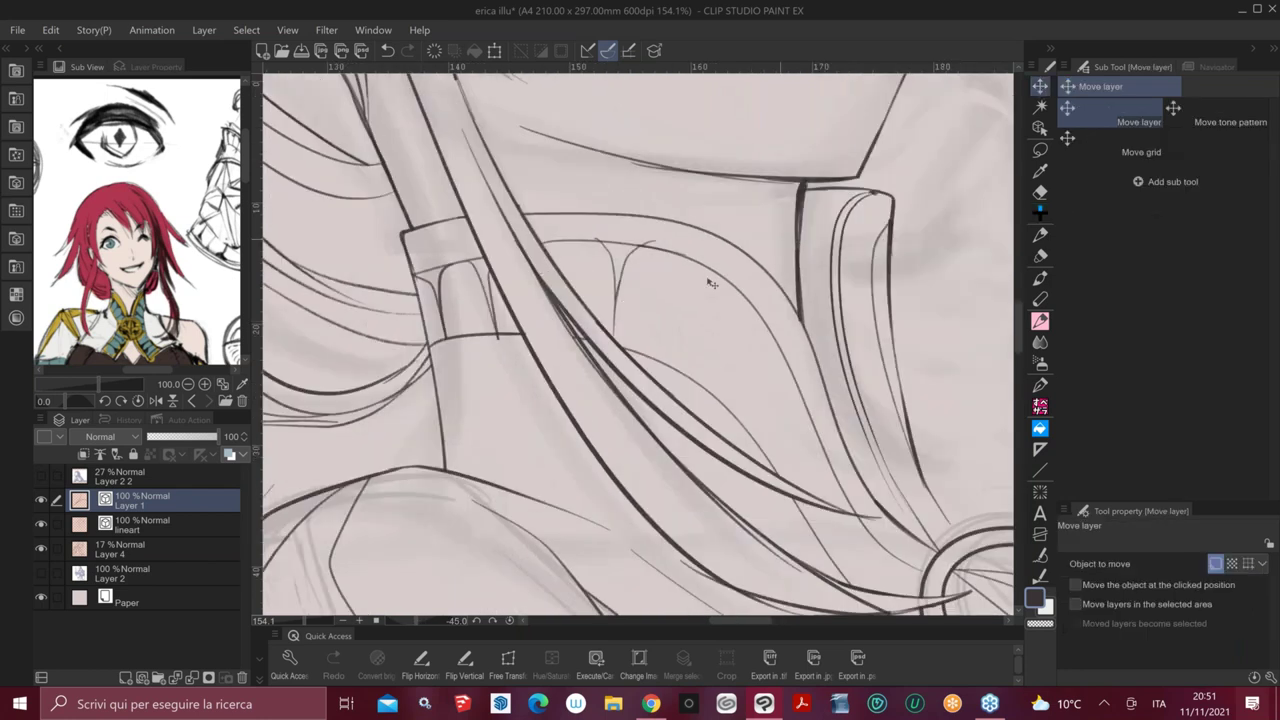
{"action": "left_click_drag", "start_coordinate": [704, 276], "coordinate": [702, 279]}
{"action": "key", "text": "minus"}
{"action": "key", "text": "minus"}
{"action": "key", "text": "asciicircum"}
{"action": "key", "text": "ctrl+v"}
{"action": "left_click_drag", "start_coordinate": [674, 270], "coordinate": [690, 262]}
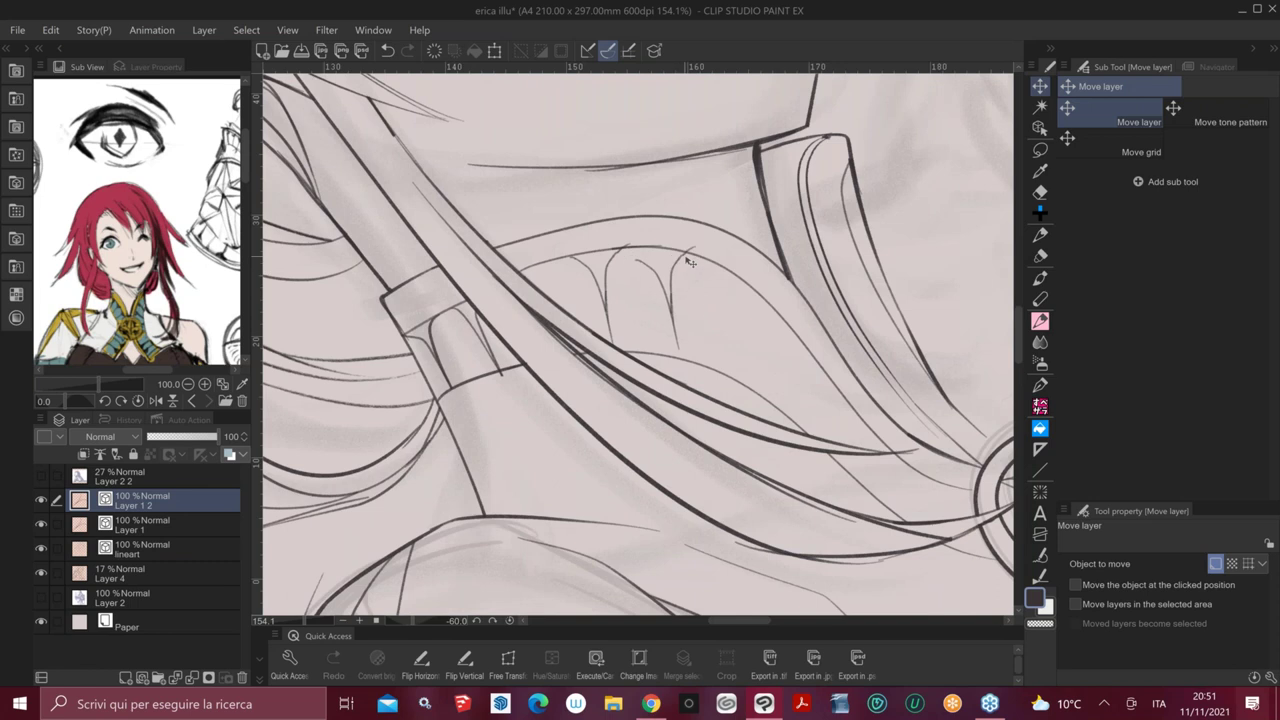
Rotate the copied detail about its lower tip and reposition it to follow the curve of the collar trim
{"action": "key", "text": "ctrl+t"}
{"action": "left_click_drag", "start_coordinate": [690, 214], "coordinate": [703, 220]}
{"action": "mouse_move", "coordinate": [697, 264]}
{"action": "left_mouse_down"}
{"action": "mouse_move", "coordinate": [706, 257]}
{"action": "mouse_move", "coordinate": [721, 277]}
{"action": "mouse_move", "coordinate": [752, 254]}
{"action": "left_mouse_up"}
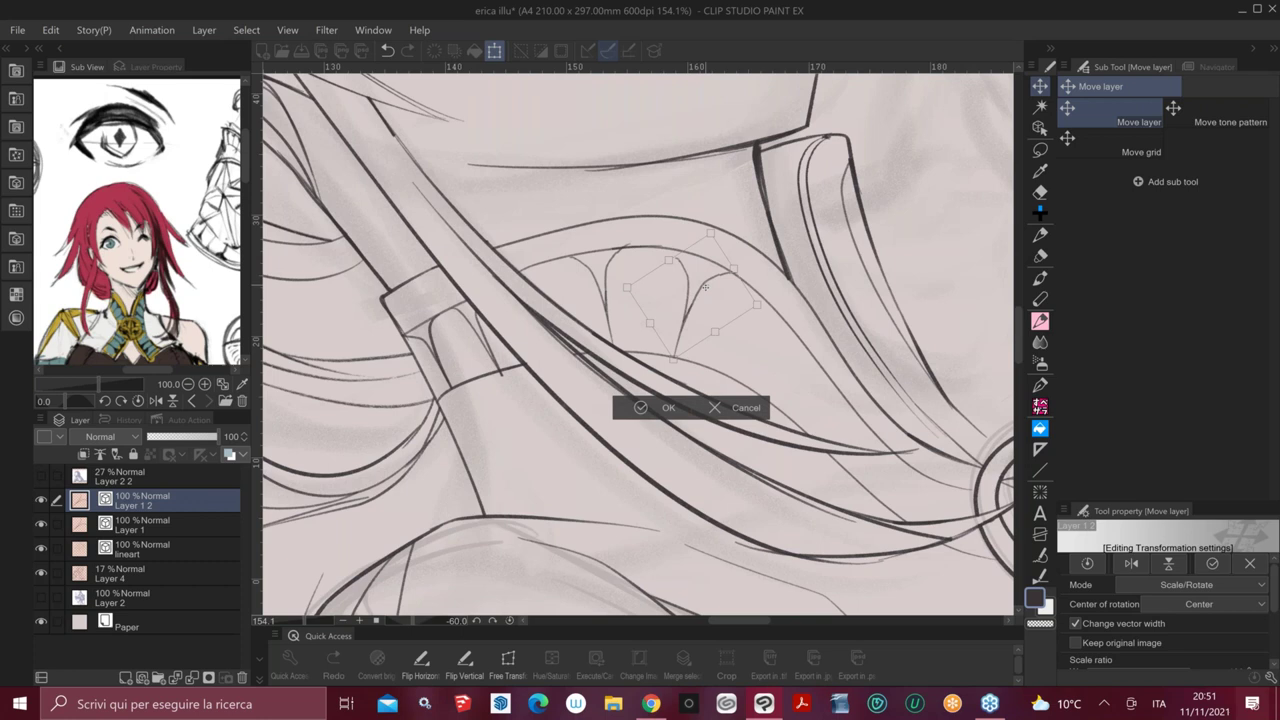
{"action": "left_click", "coordinate": [693, 296]}
{"action": "left_click_drag", "start_coordinate": [687, 327], "coordinate": [680, 358]}
{"action": "left_click_drag", "start_coordinate": [740, 265], "coordinate": [717, 236]}
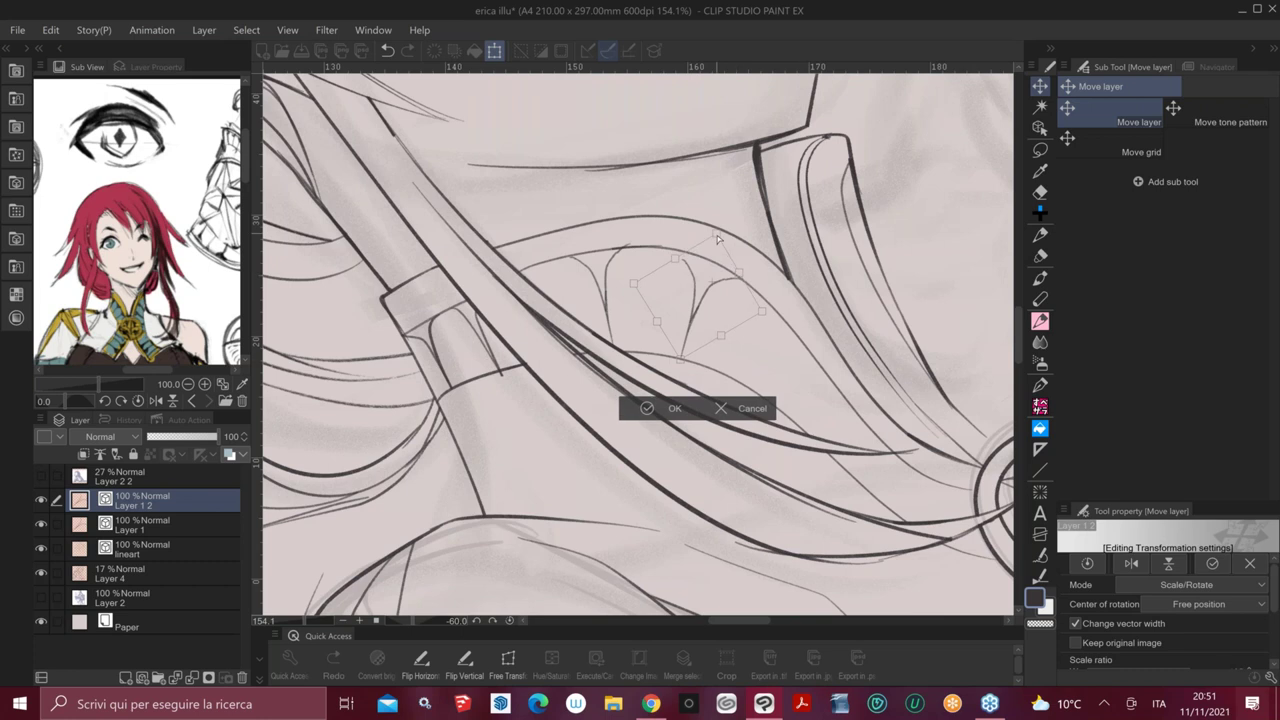
{"action": "left_click", "coordinate": [668, 411]}
Extend and reinforce the upper curved ends of the collar details with the pen to meet the inner trim line
{"action": "key", "text": "minus"}
{"action": "left_click_drag", "start_coordinate": [684, 305], "coordinate": [720, 251]}
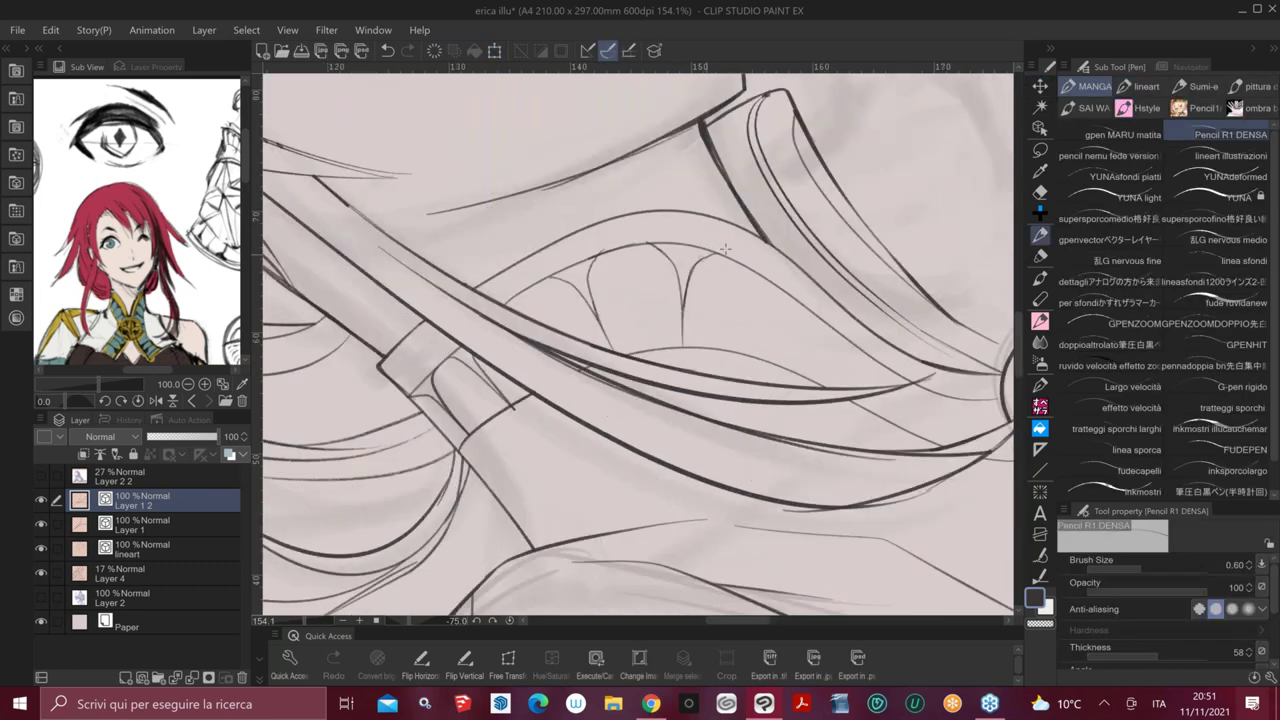
{"action": "left_click_drag", "start_coordinate": [586, 280], "coordinate": [605, 251]}
Examine the collar details within the whole upright illustration
{"action": "key", "text": "asciicircum"}
{"action": "key", "text": "asciicircum"}
{"action": "key", "text": "asciicircum"}
{"action": "key", "text": "asciicircum"}
{"action": "key", "text": "asciicircum"}
{"action": "key", "text": "minus"}
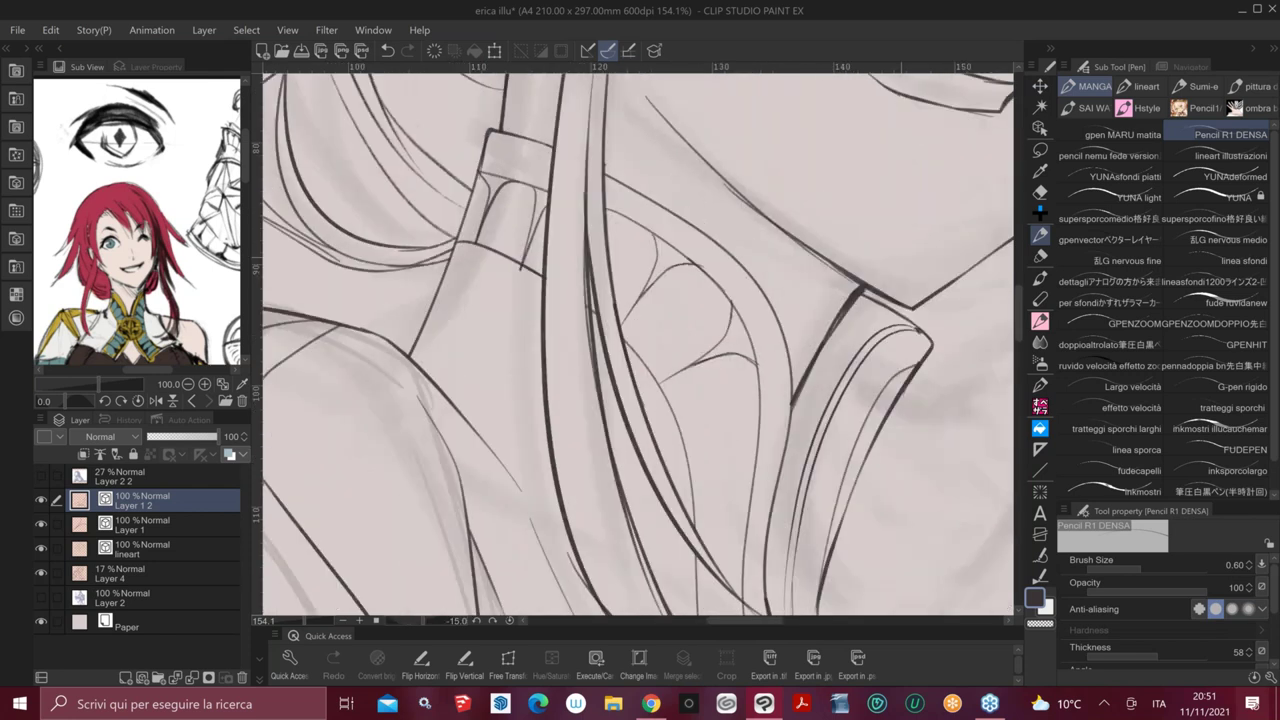
{"action": "left_click_drag", "start_coordinate": [810, 307], "coordinate": [779, 315]}
{"action": "scroll", "coordinate": [779, 316], "scroll_direction": "down", "scroll_amount": 2}
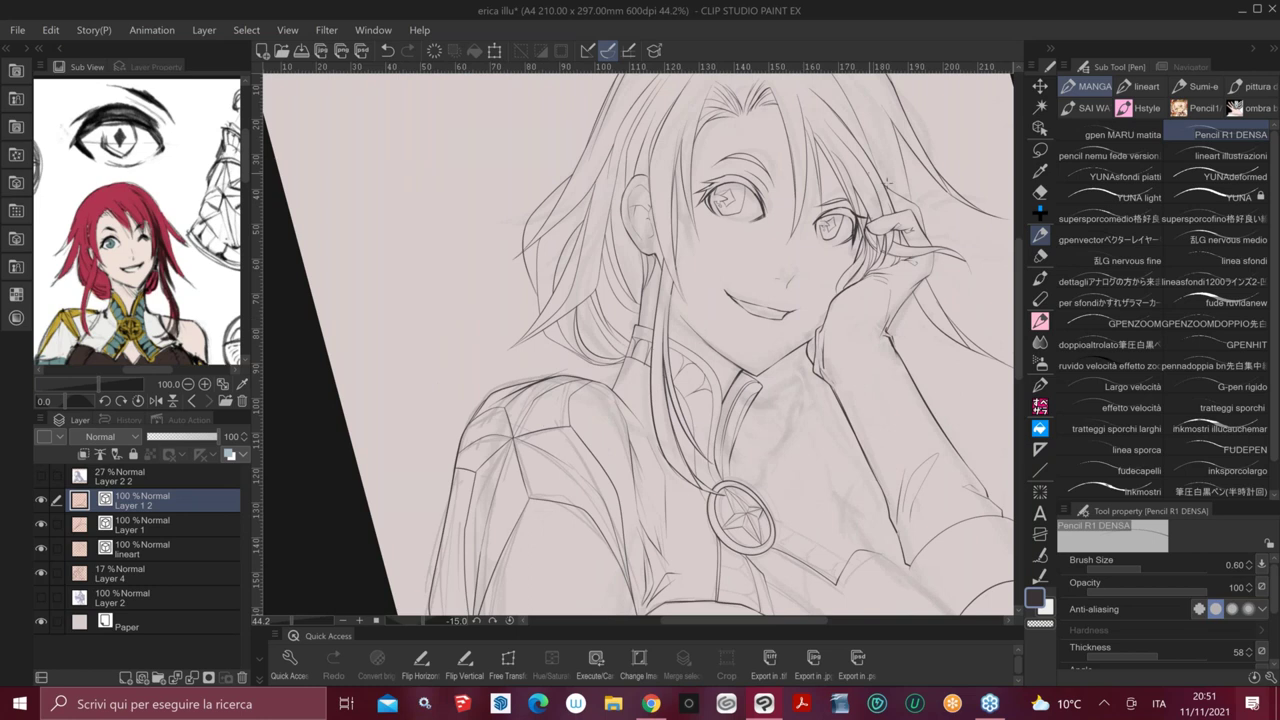
{"action": "key", "text": "asciicircum"}
{"action": "scroll", "coordinate": [925, 284], "scroll_direction": "down", "scroll_amount": 2}
{"action": "left_click_drag", "start_coordinate": [925, 284], "coordinate": [888, 267]}
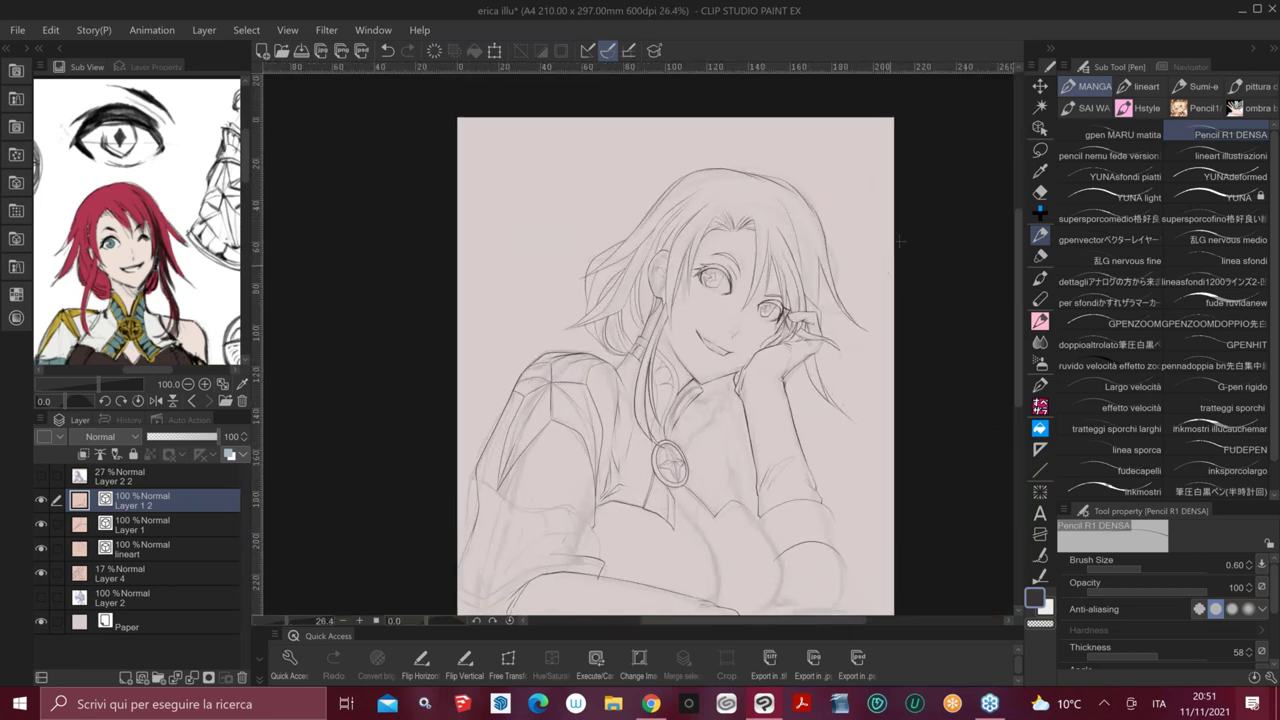
{"action": "left_click_drag", "start_coordinate": [728, 138], "coordinate": [713, 276]}
{"action": "key", "text": "ctrl+z"}
{"action": "left_click_drag", "start_coordinate": [726, 140], "coordinate": [706, 272]}
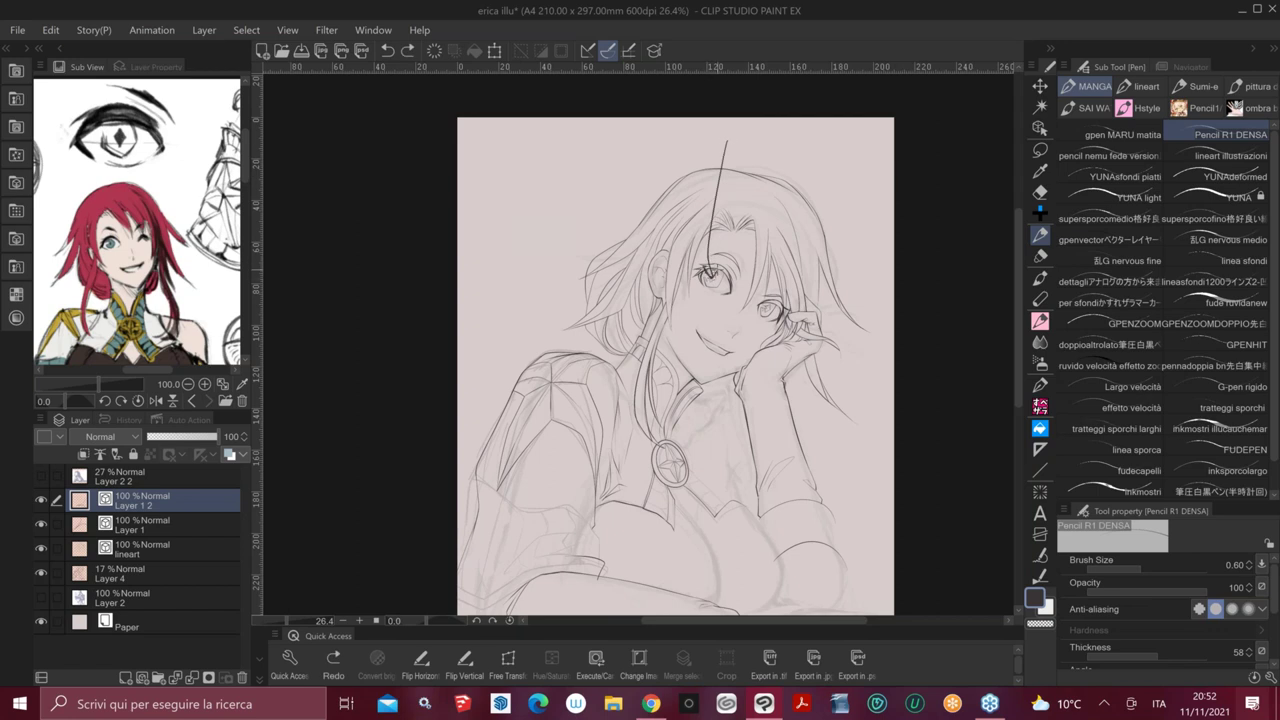
{"action": "key", "text": "ctrl+z"}
{"action": "left_click_drag", "start_coordinate": [731, 142], "coordinate": [710, 282]}
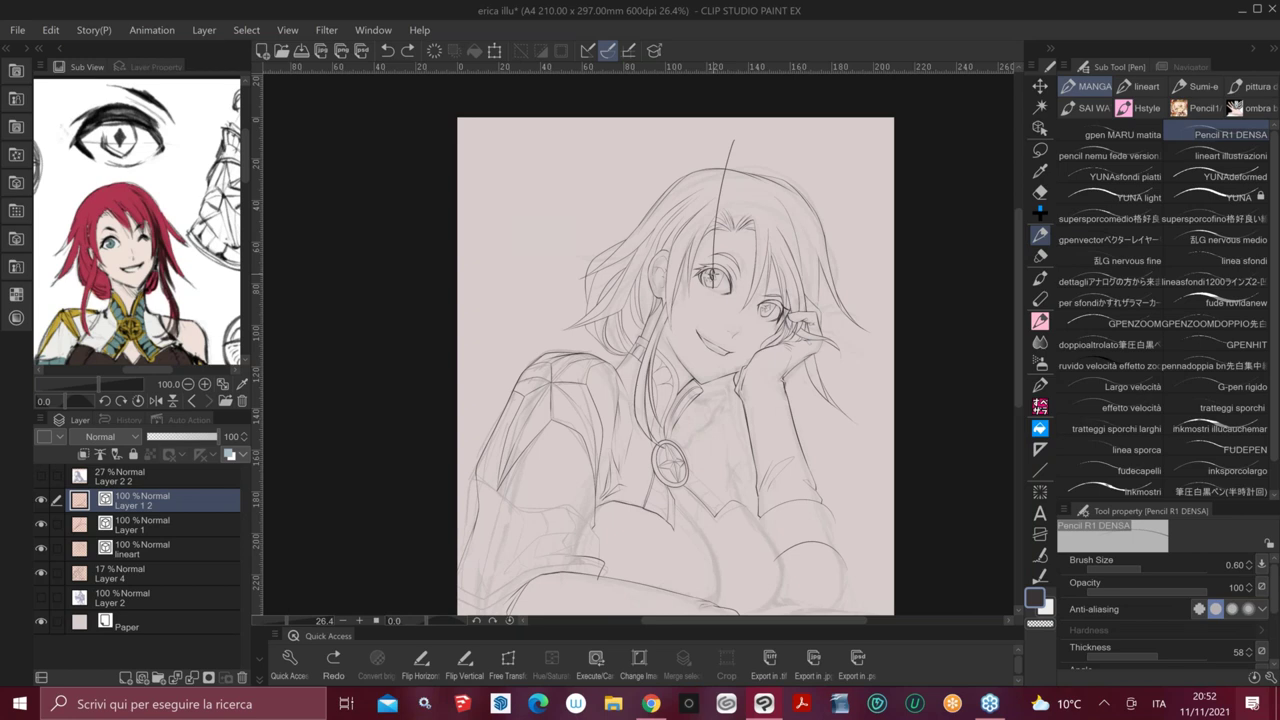
{"action": "mouse_move", "coordinate": [712, 274]}
{"action": "left_mouse_down"}
{"action": "mouse_move", "coordinate": [665, 392]}
{"action": "mouse_move", "coordinate": [671, 422]}
{"action": "mouse_move", "coordinate": [710, 491]}
{"action": "mouse_move", "coordinate": [747, 518]}
{"action": "mouse_move", "coordinate": [773, 592]}
{"action": "left_mouse_up"}
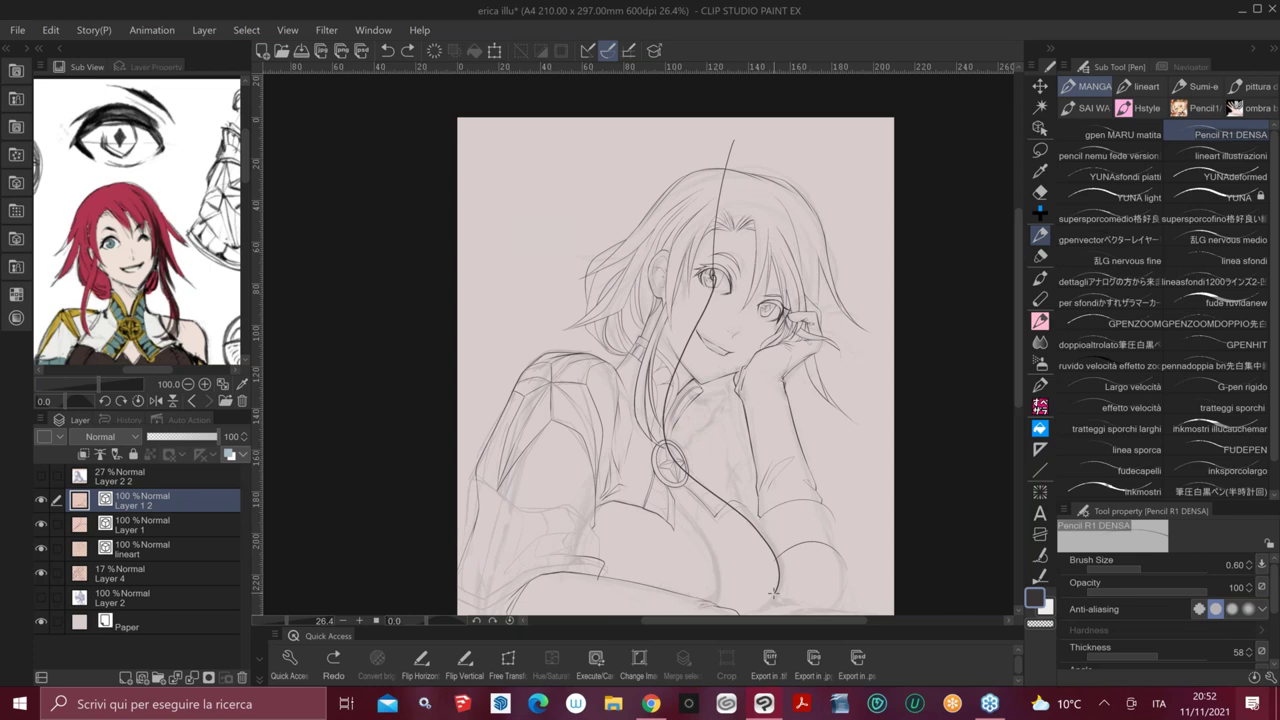
{"action": "mouse_move", "coordinate": [775, 590]}
{"action": "left_mouse_down"}
{"action": "mouse_move", "coordinate": [585, 544]}
{"action": "mouse_move", "coordinate": [553, 376]}
{"action": "left_mouse_up"}
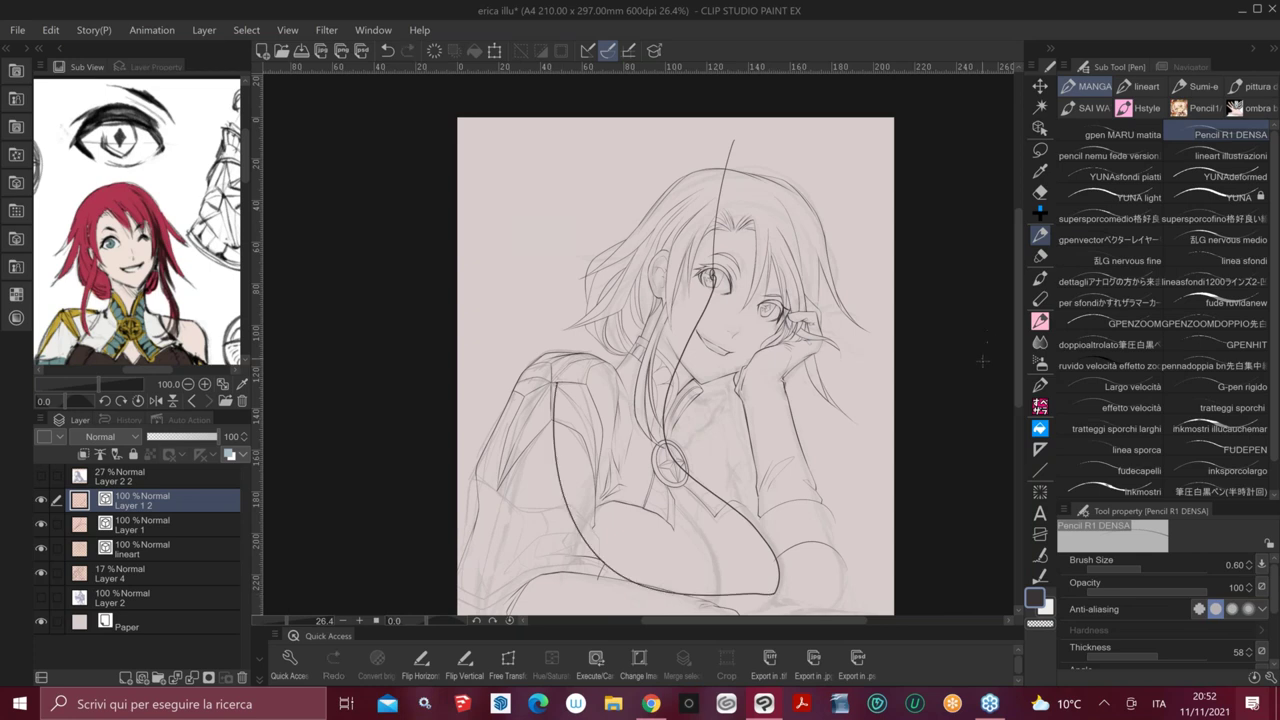
{"action": "mouse_move", "coordinate": [844, 150]}
{"action": "left_mouse_down"}
{"action": "mouse_move", "coordinate": [823, 240]}
{"action": "mouse_move", "coordinate": [736, 379]}
{"action": "mouse_move", "coordinate": [723, 447]}
{"action": "mouse_move", "coordinate": [802, 562]}
{"action": "mouse_move", "coordinate": [534, 502]}
{"action": "mouse_move", "coordinate": [530, 410]}
{"action": "left_mouse_up"}
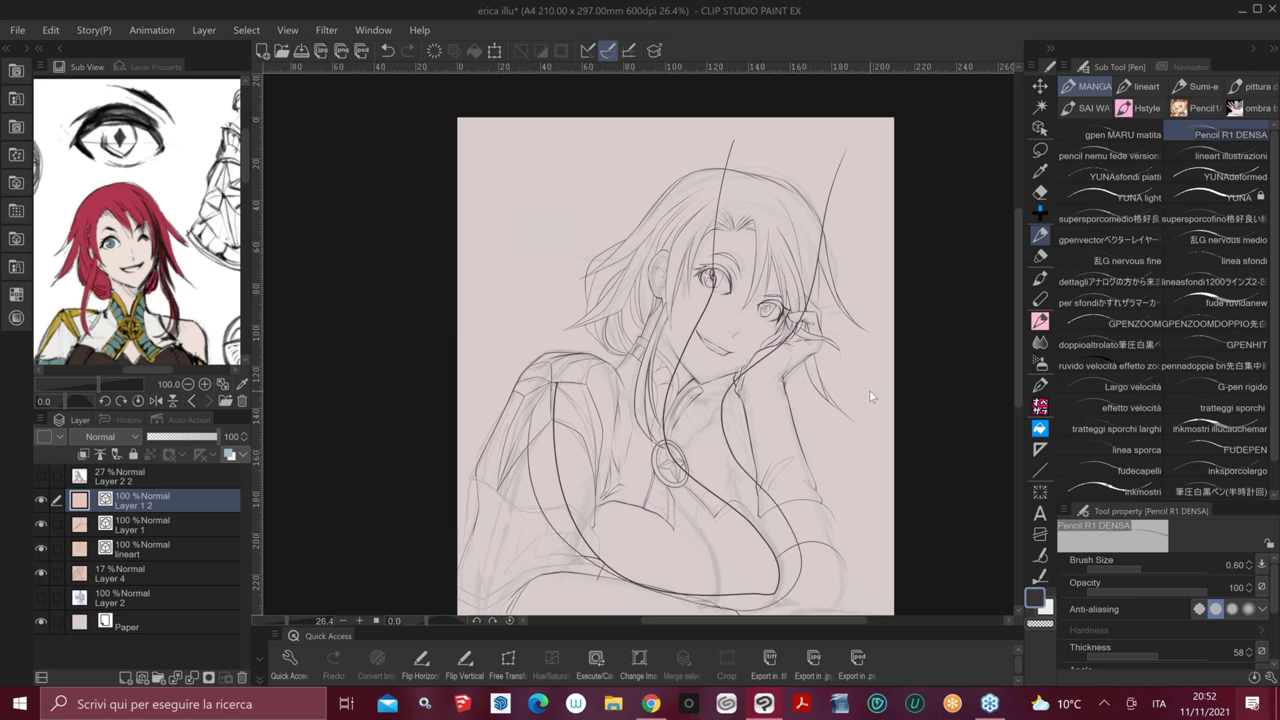
{"action": "key", "text": "ctrl+z"}
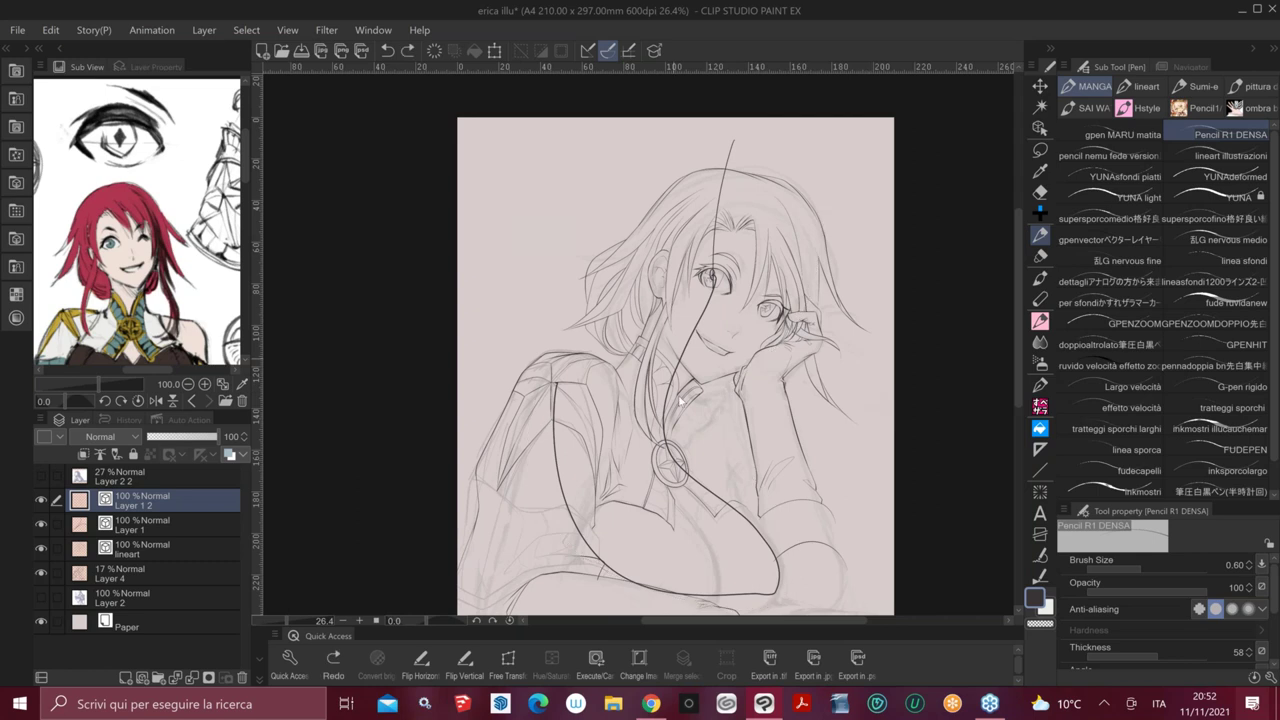
{"action": "key", "text": "ctrl+z"}
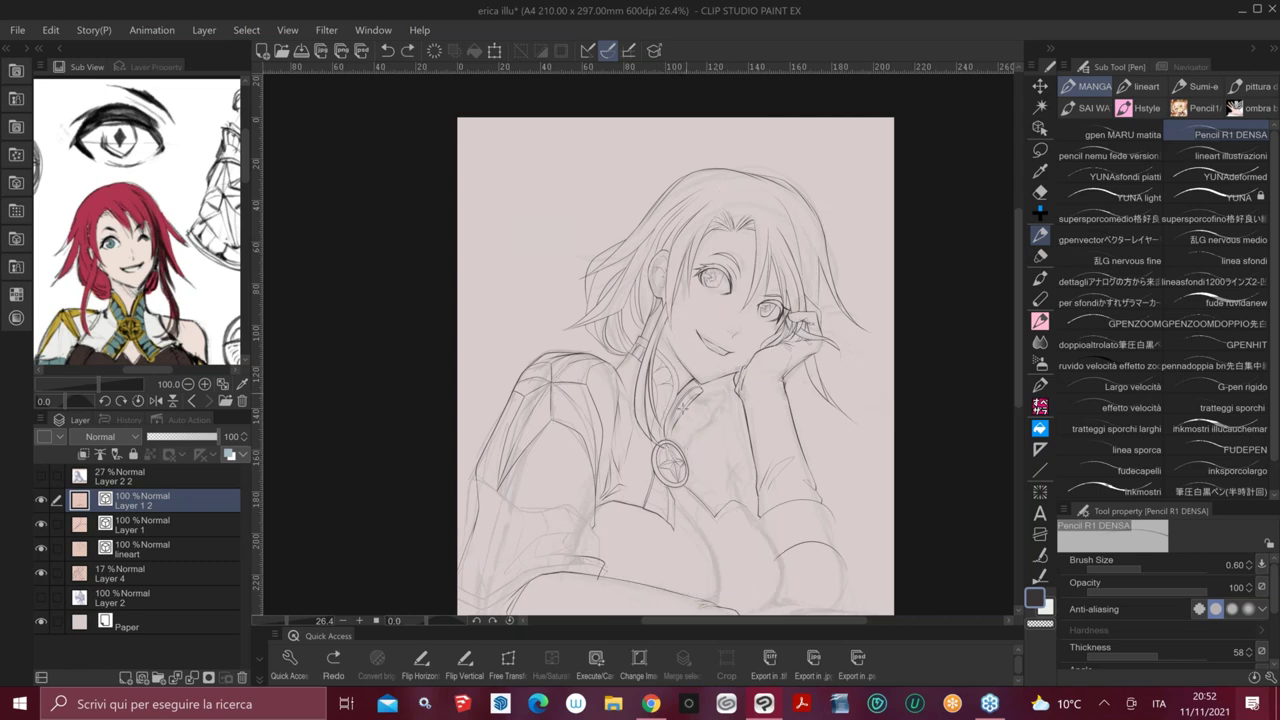
Try to merge the copied collar detail's layer, Layer 1 2, into Layer 1
{"action": "scroll", "coordinate": [678, 403], "scroll_direction": "up", "scroll_amount": 1}
{"action": "scroll", "coordinate": [684, 408], "scroll_direction": "up", "scroll_amount": 5}
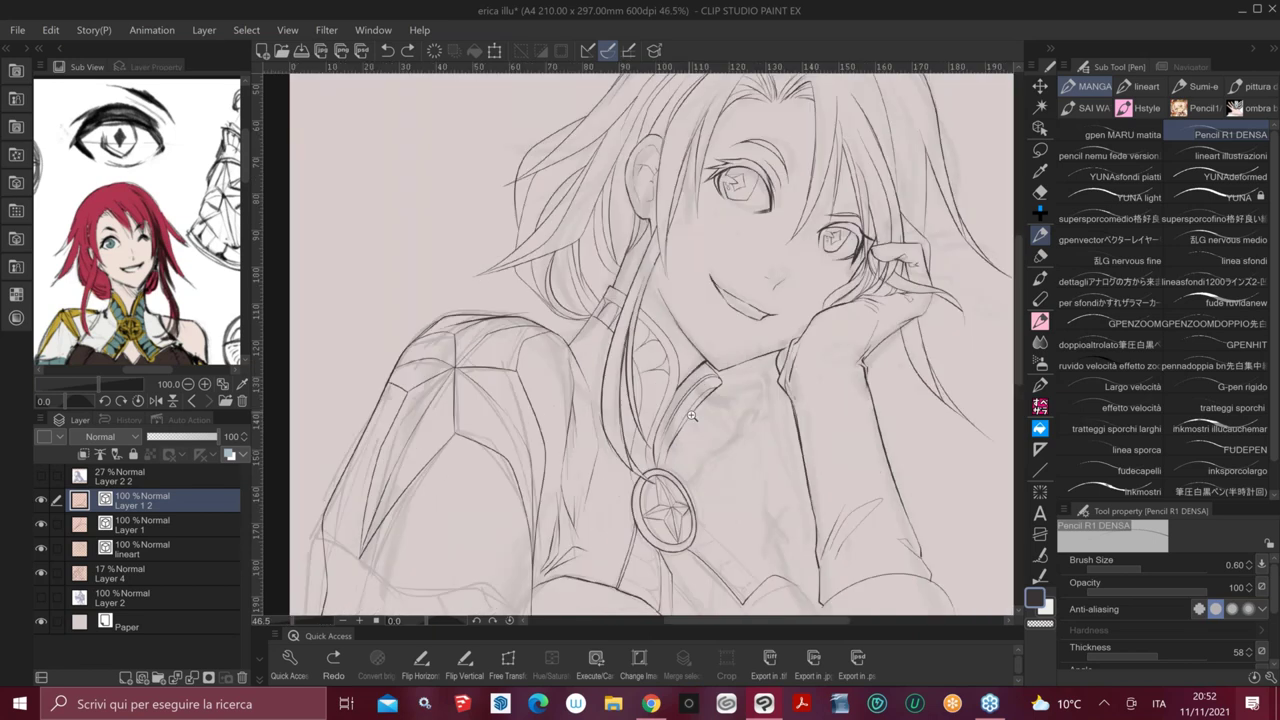
{"action": "key", "text": "minus"}
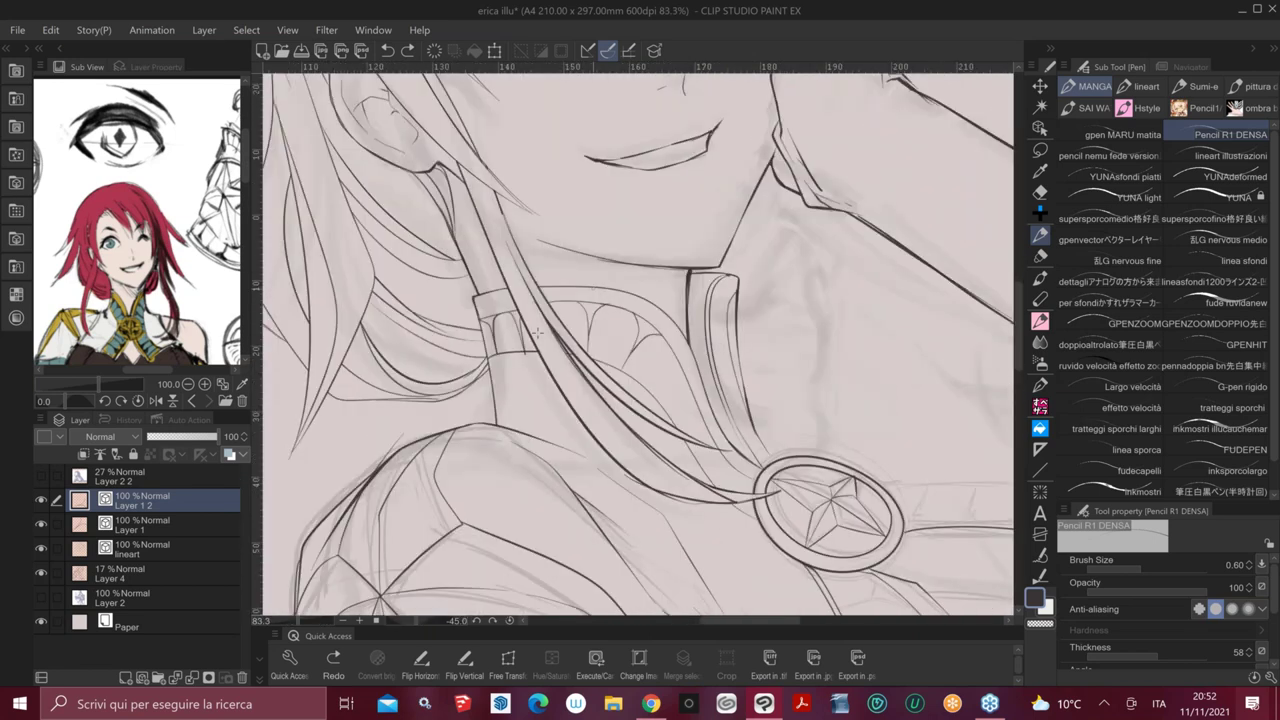
{"action": "left_click", "coordinate": [157, 529]}
{"action": "key", "text": "e"}
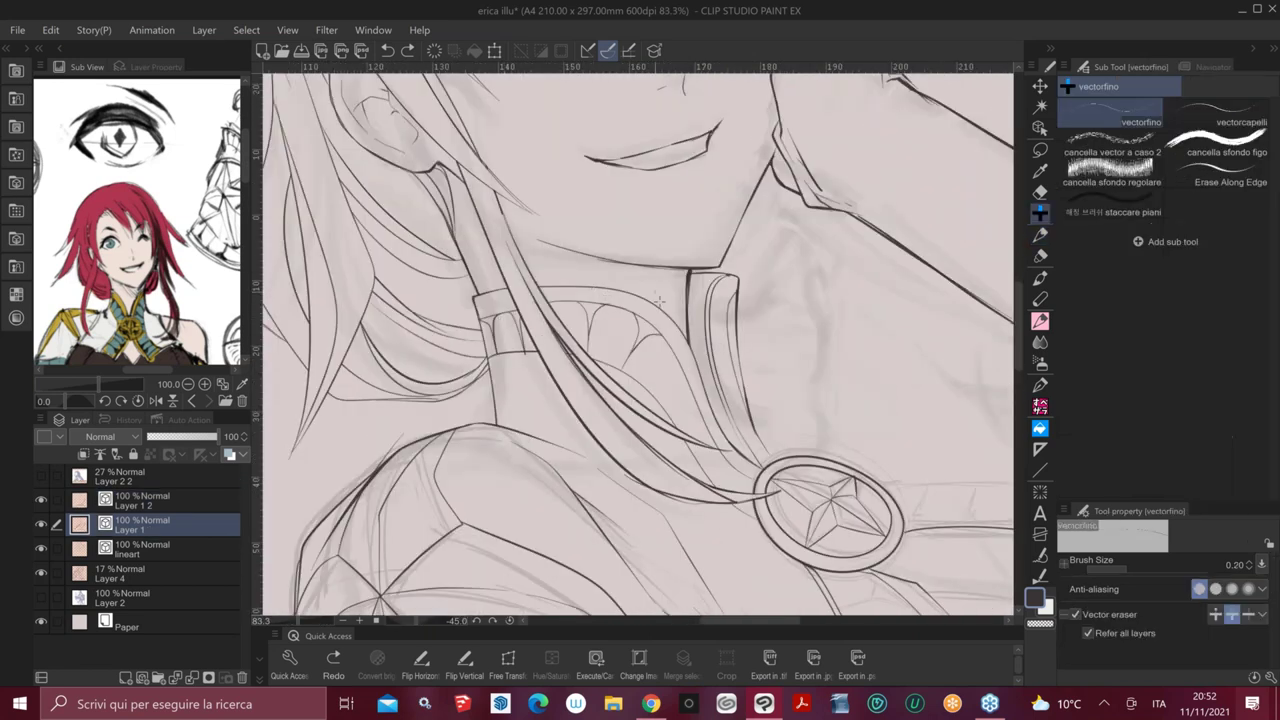
{"action": "left_click", "coordinate": [535, 370], "text": "ctrl+shift"}
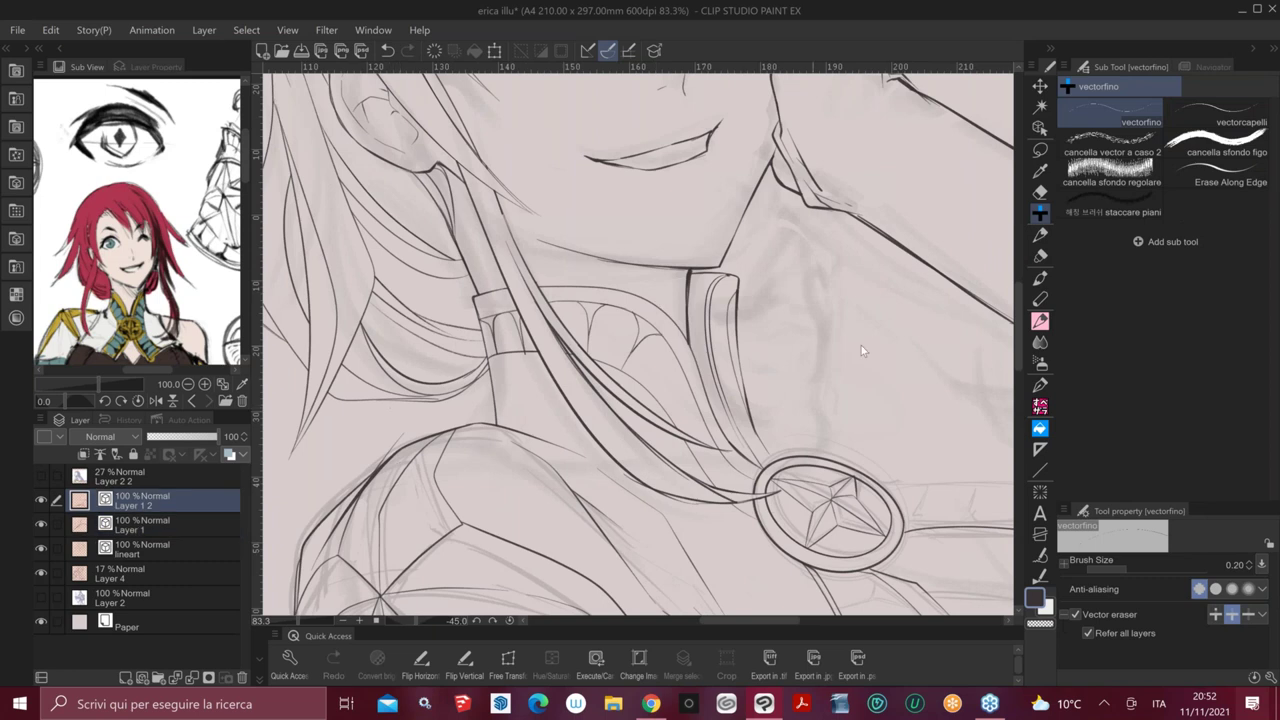
{"action": "key", "text": "ctrl+e"}
{"action": "key", "text": "minus"}
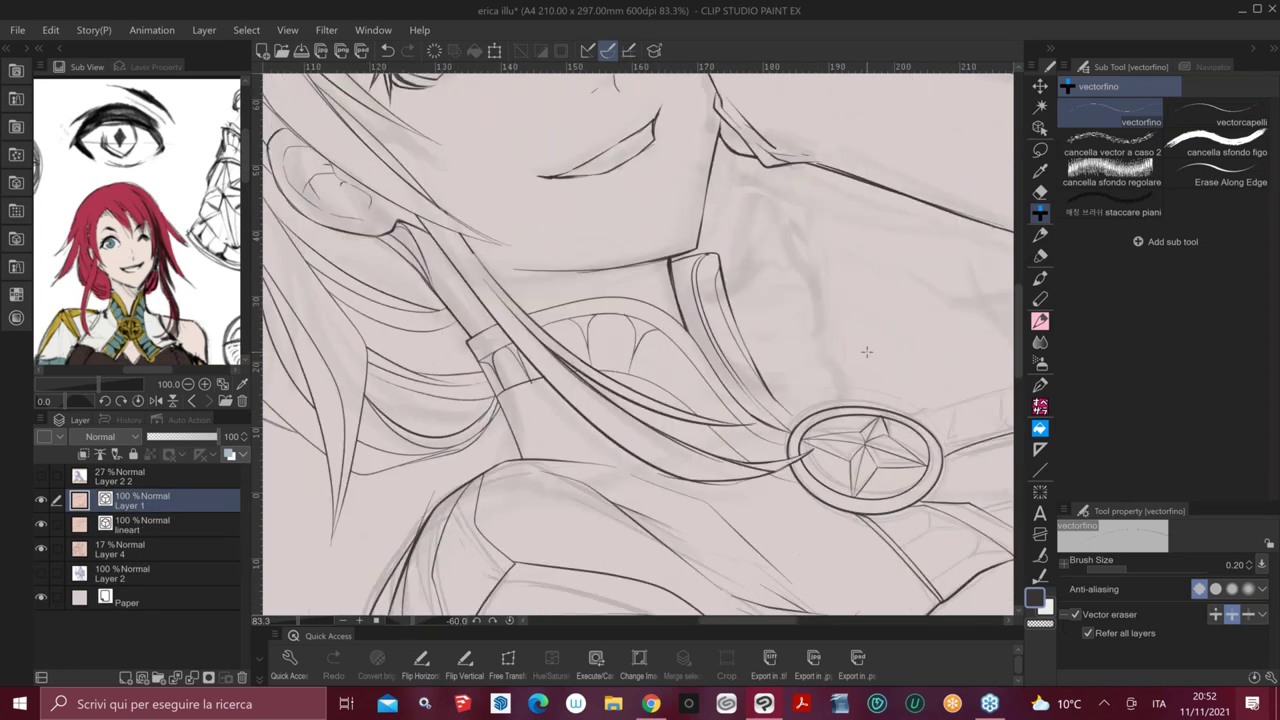
{"action": "key", "text": "minus"}
{"action": "key", "text": "ctrl+z"}
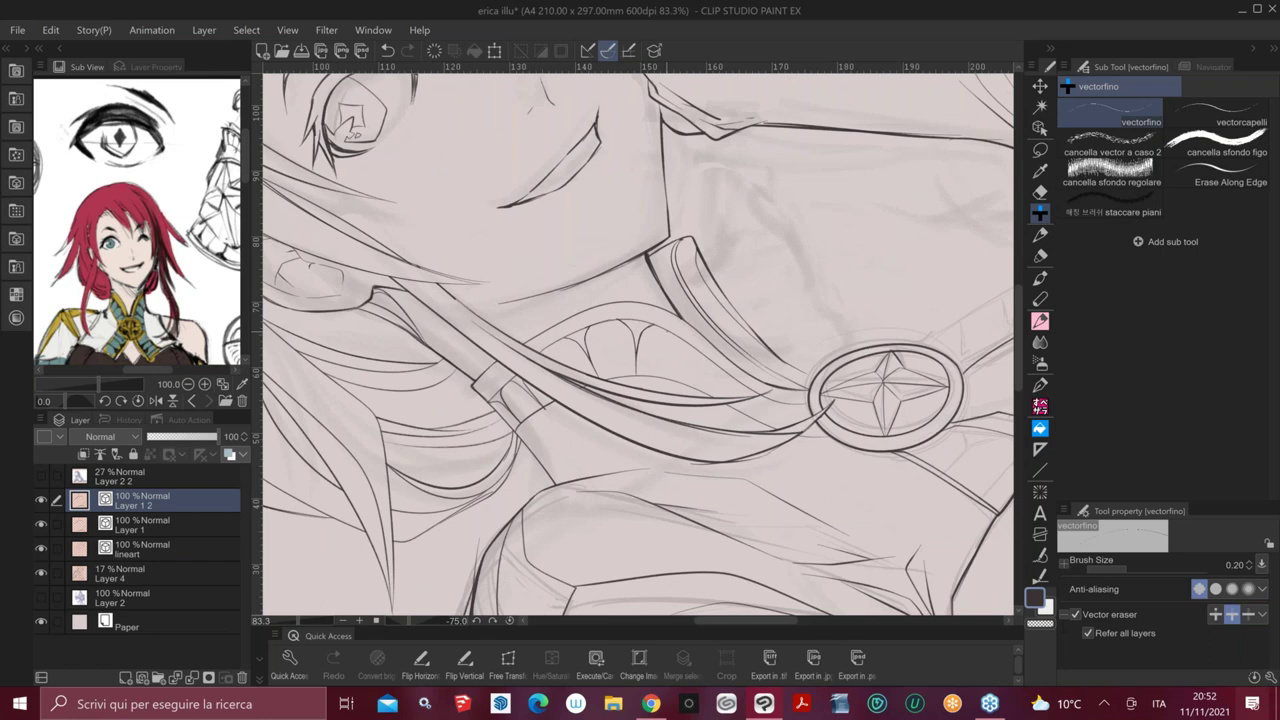
Rotate, resize and reposition the Y-shaped detail with a transform so it fits the collar trim tapering toward the oval brooch
{"action": "key", "text": "k"}
{"action": "key", "text": "ctrl+t"}
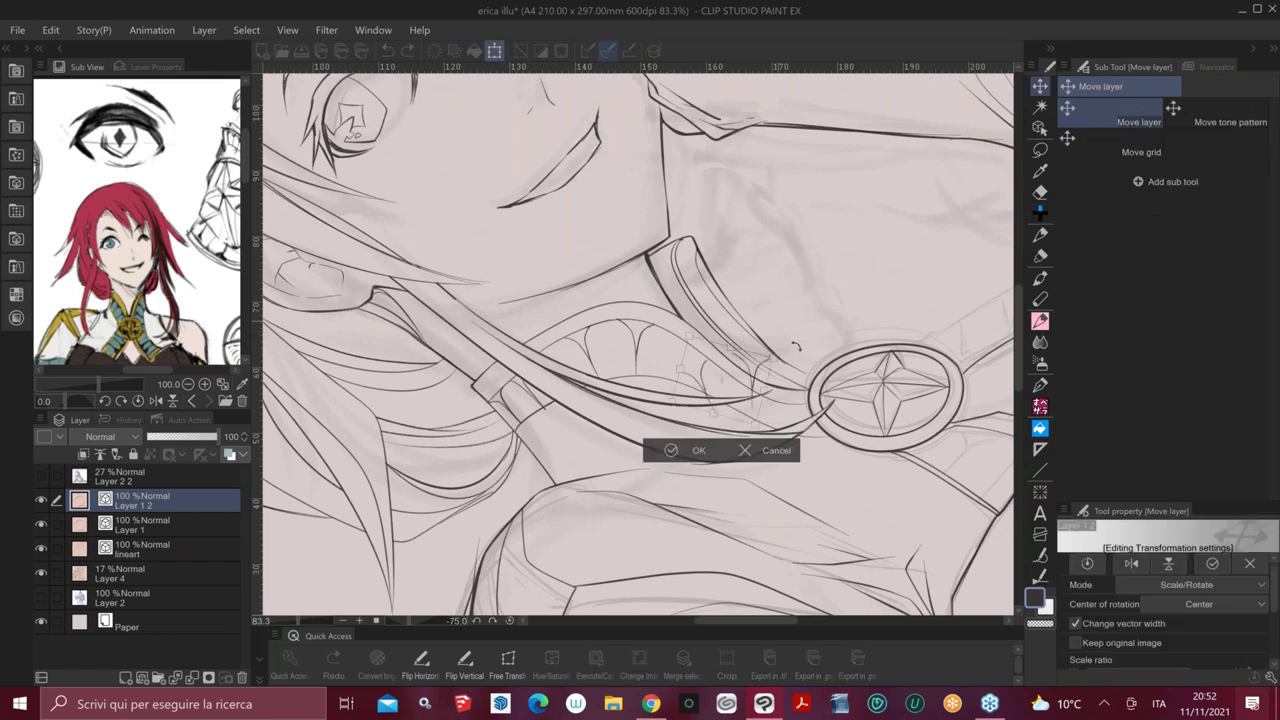
{"action": "left_click_drag", "start_coordinate": [796, 345], "coordinate": [766, 347]}
{"action": "mouse_move", "coordinate": [706, 418]}
{"action": "left_mouse_down"}
{"action": "mouse_move", "coordinate": [726, 348]}
{"action": "mouse_move", "coordinate": [745, 398]}
{"action": "left_mouse_up"}
{"action": "left_click_drag", "start_coordinate": [718, 327], "coordinate": [717, 333]}
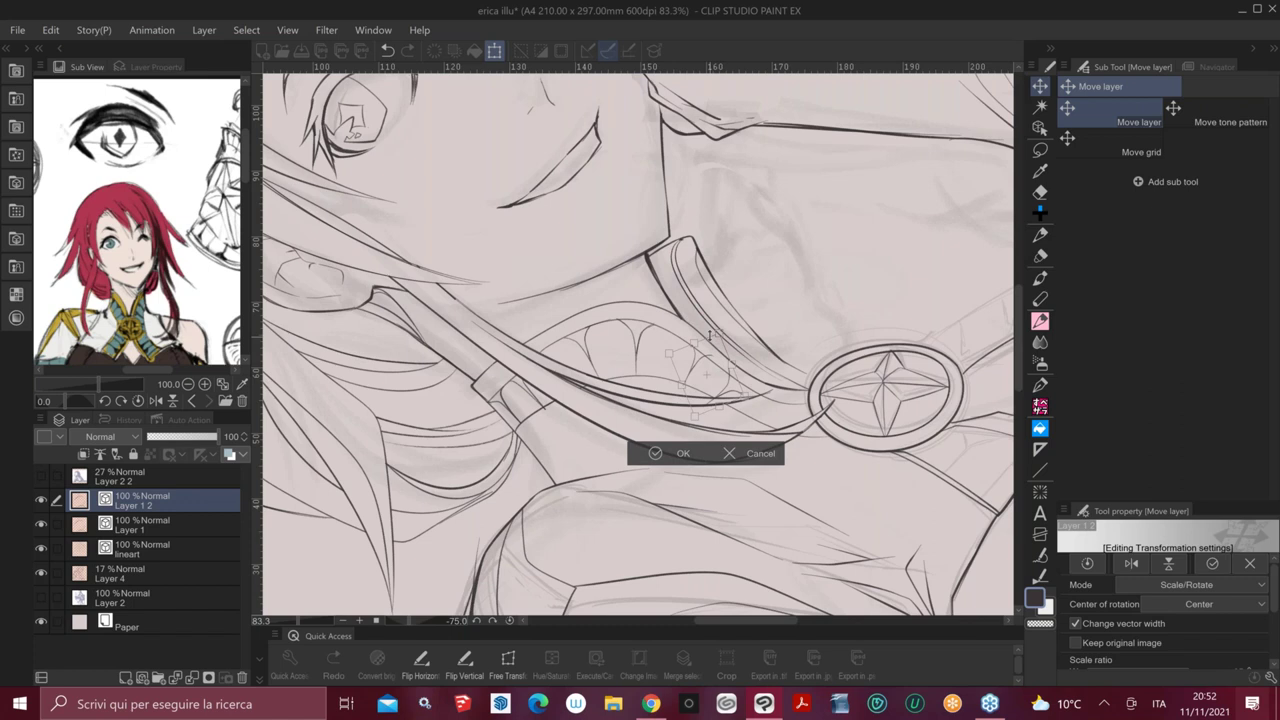
{"action": "left_click_drag", "start_coordinate": [708, 372], "coordinate": [704, 369]}
{"action": "left_click", "coordinate": [689, 453]}
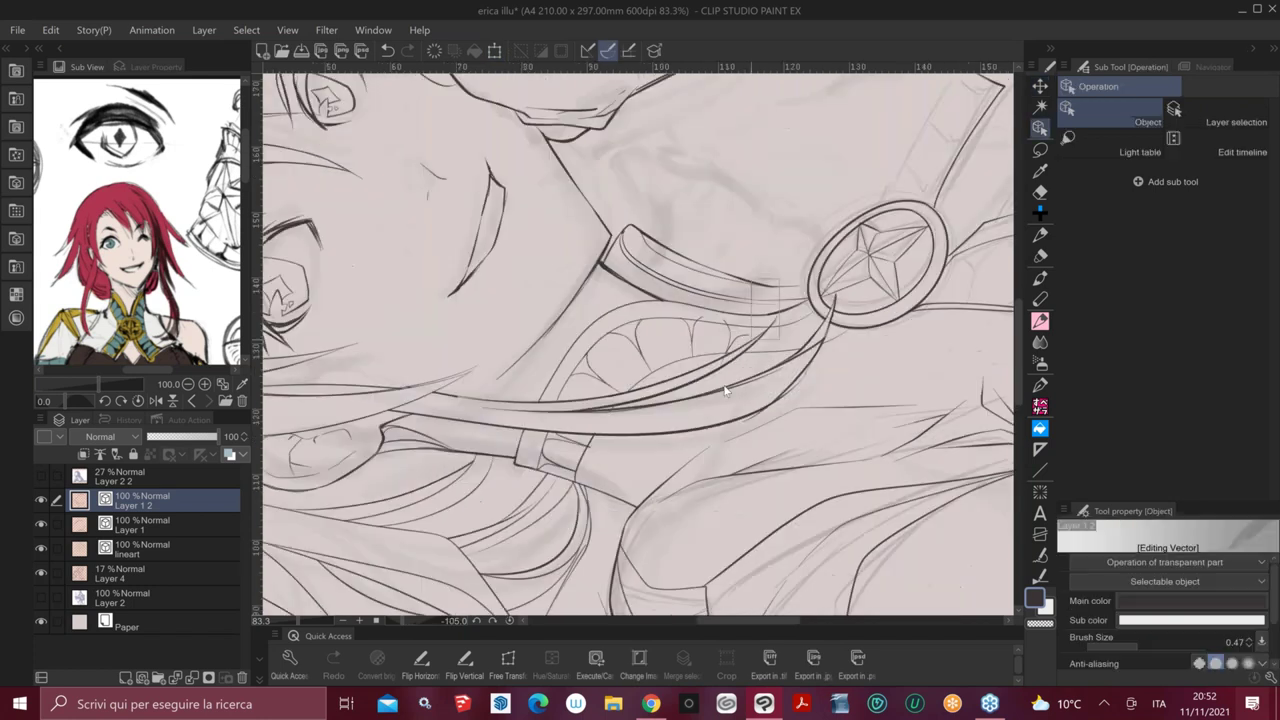
Move and reshape the small vector detail to follow the narrow end of the collar trim beside the brooch
{"action": "left_click_drag", "start_coordinate": [764, 312], "coordinate": [726, 389]}
{"action": "left_click_drag", "start_coordinate": [689, 349], "coordinate": [697, 366]}
{"action": "mouse_move", "coordinate": [764, 326]}
{"action": "left_mouse_down"}
{"action": "mouse_move", "coordinate": [740, 366]}
{"action": "mouse_move", "coordinate": [751, 336]}
{"action": "mouse_move", "coordinate": [735, 312]}
{"action": "mouse_move", "coordinate": [727, 324]}
{"action": "left_mouse_up"}
{"action": "key", "text": "asciicircum"}
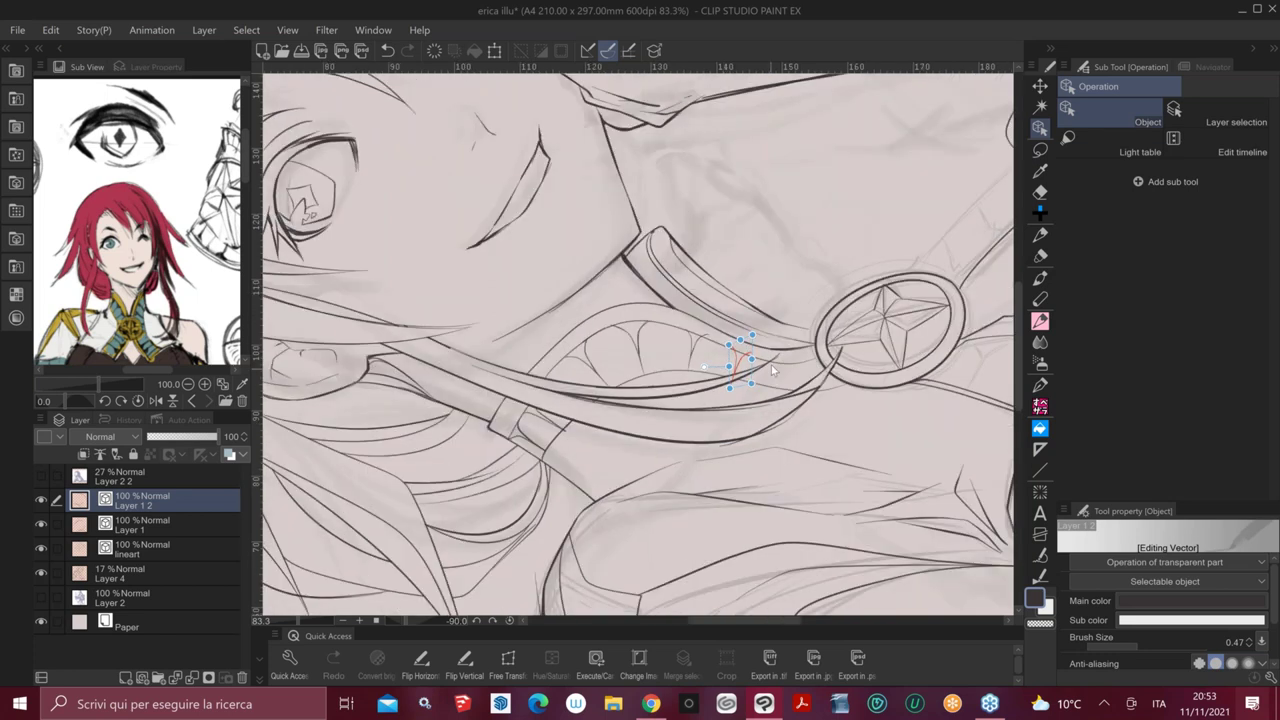
Draw the last short details in the collar trim next to the brooch and merge their layer into Layer 1
{"action": "key", "text": "p"}
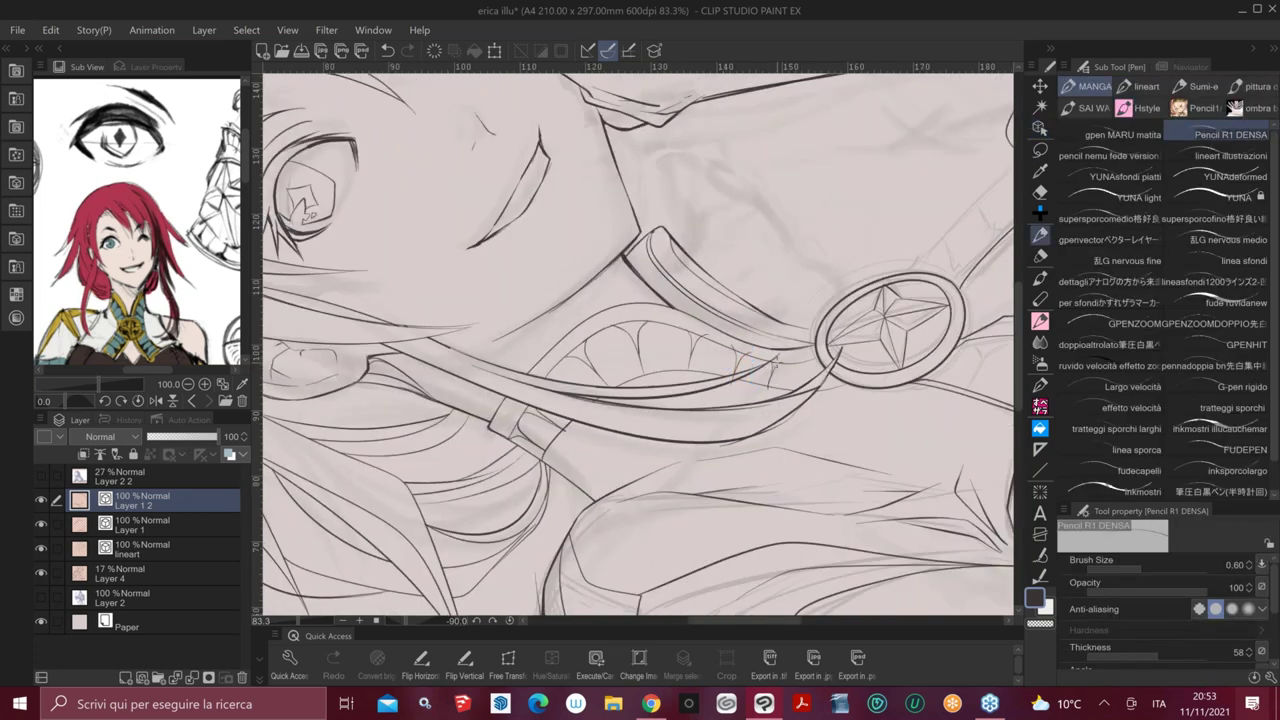
{"action": "key", "text": "ctrl+z"}
{"action": "scroll", "coordinate": [781, 376], "scroll_direction": "up", "scroll_amount": 2}
{"action": "left_click_drag", "start_coordinate": [779, 362], "coordinate": [773, 398]}
{"action": "mouse_move", "coordinate": [826, 352]}
{"action": "left_mouse_down"}
{"action": "mouse_move", "coordinate": [812, 366]}
{"action": "mouse_move", "coordinate": [826, 380]}
{"action": "left_mouse_up"}
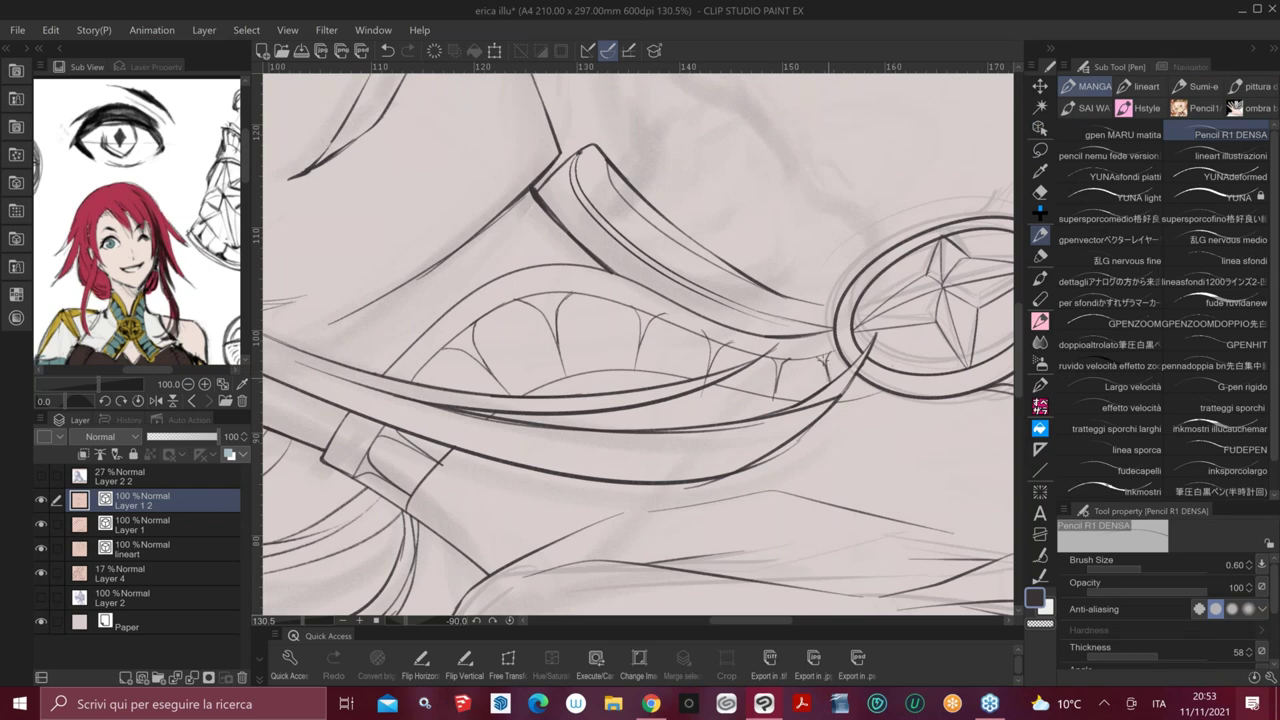
{"action": "key", "text": "asciicircum"}
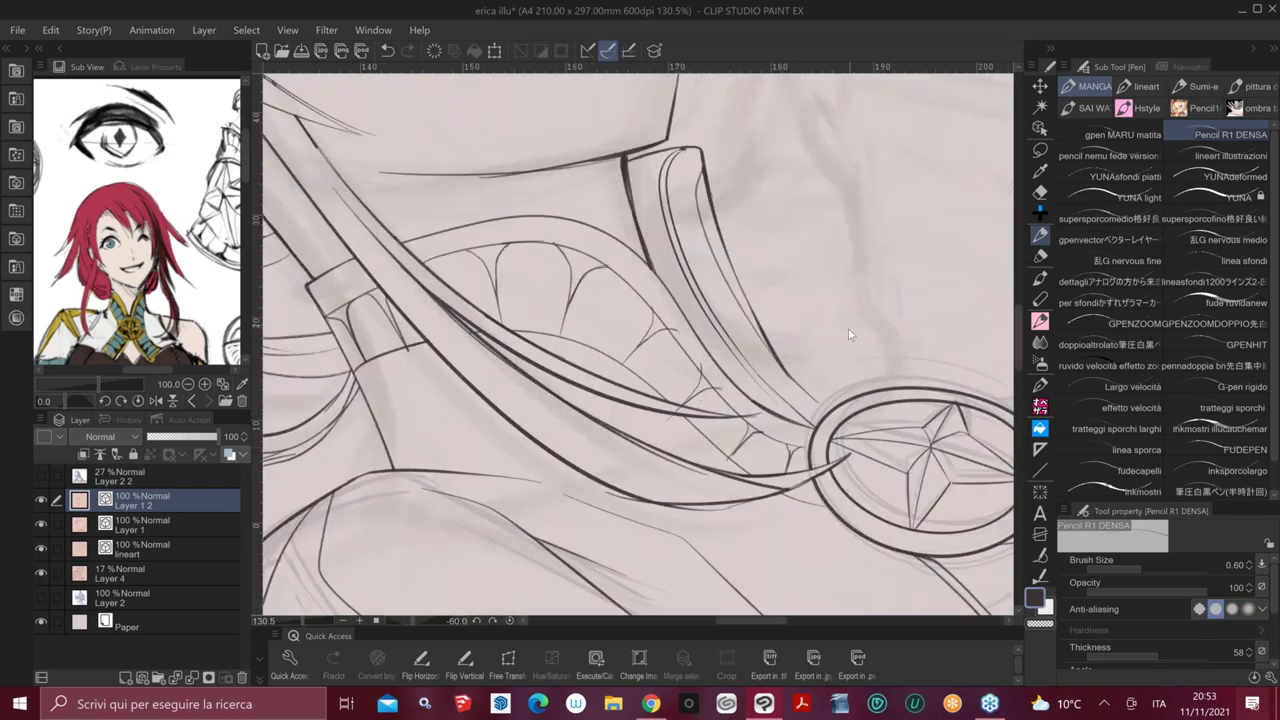
{"action": "key", "text": "ctrl+e"}
{"action": "key", "text": "asciicircum"}
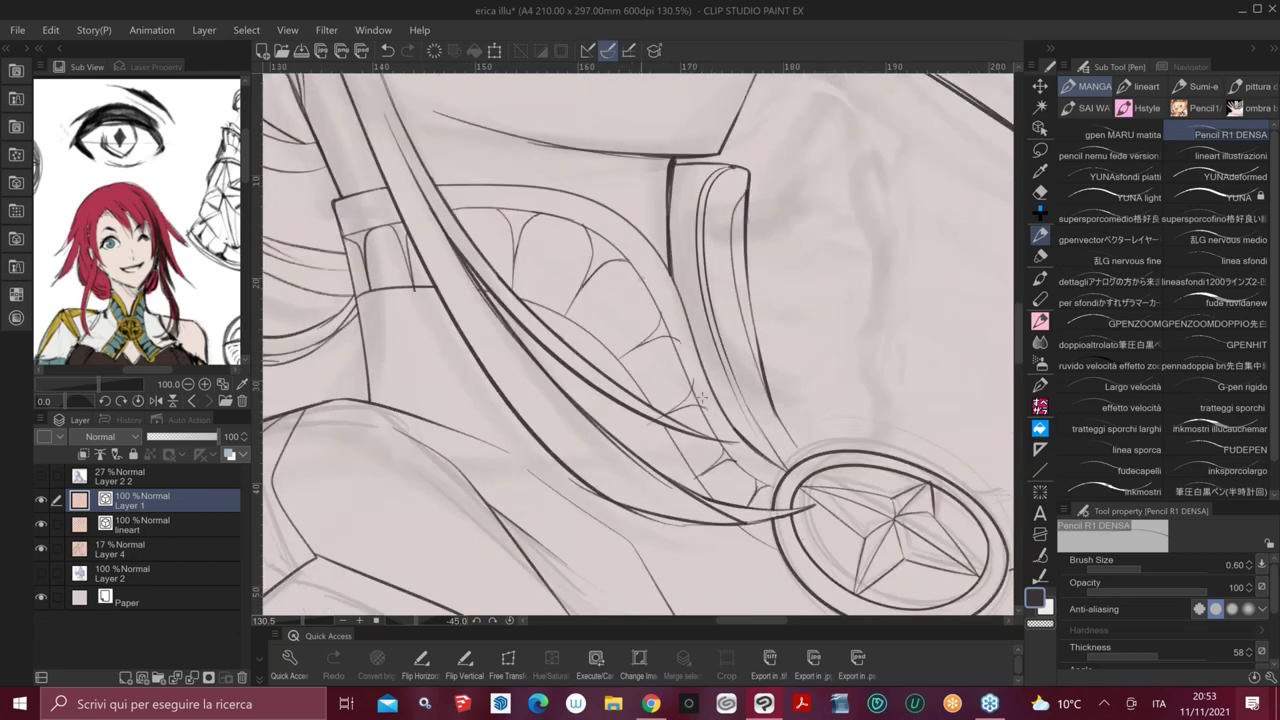
Check the collar details by hiding and reshowing Layer 1, and clean up line ends near the brooch with the vector eraser
{"action": "left_click", "coordinate": [41, 498]}
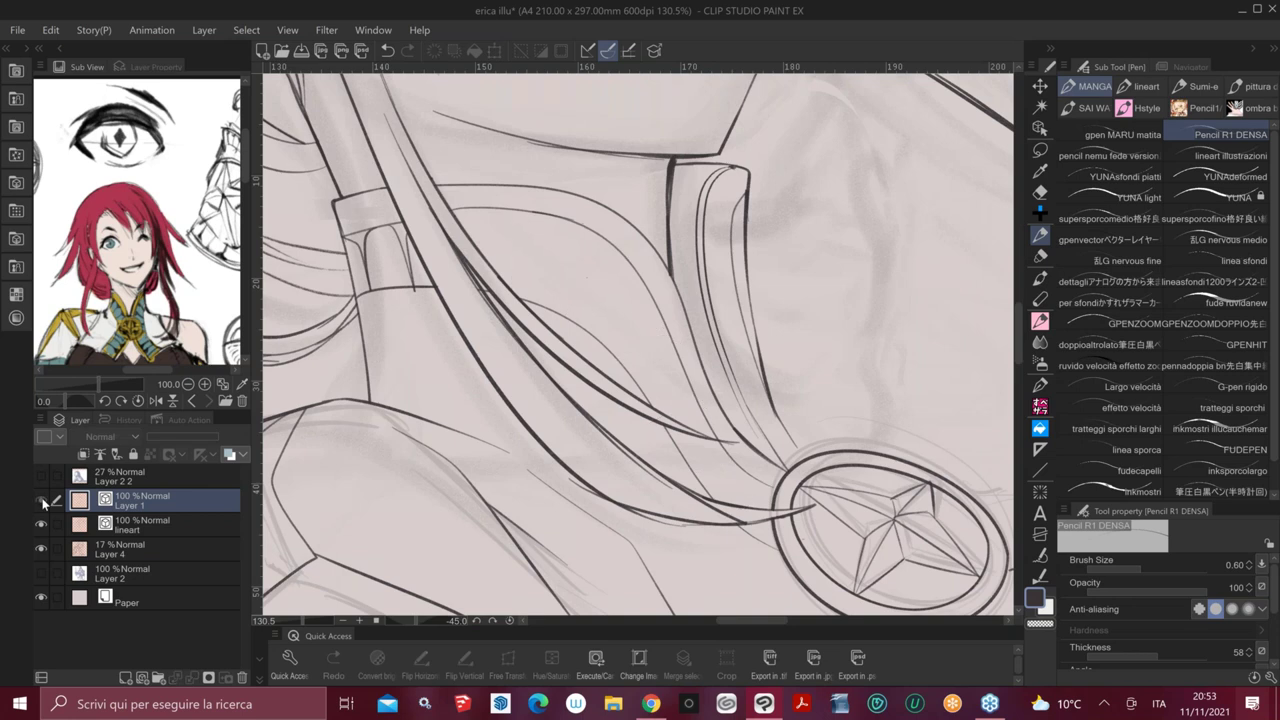
{"action": "left_click", "coordinate": [41, 498]}
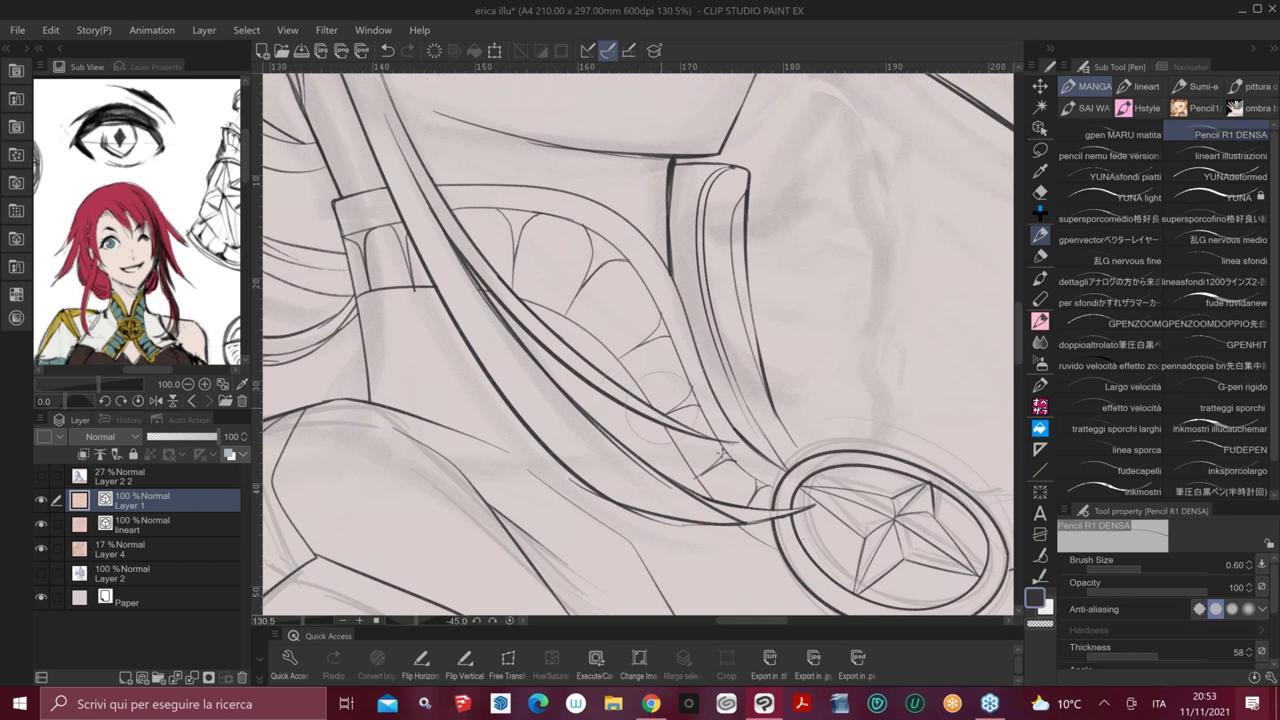
{"action": "left_click", "coordinate": [1040, 192]}
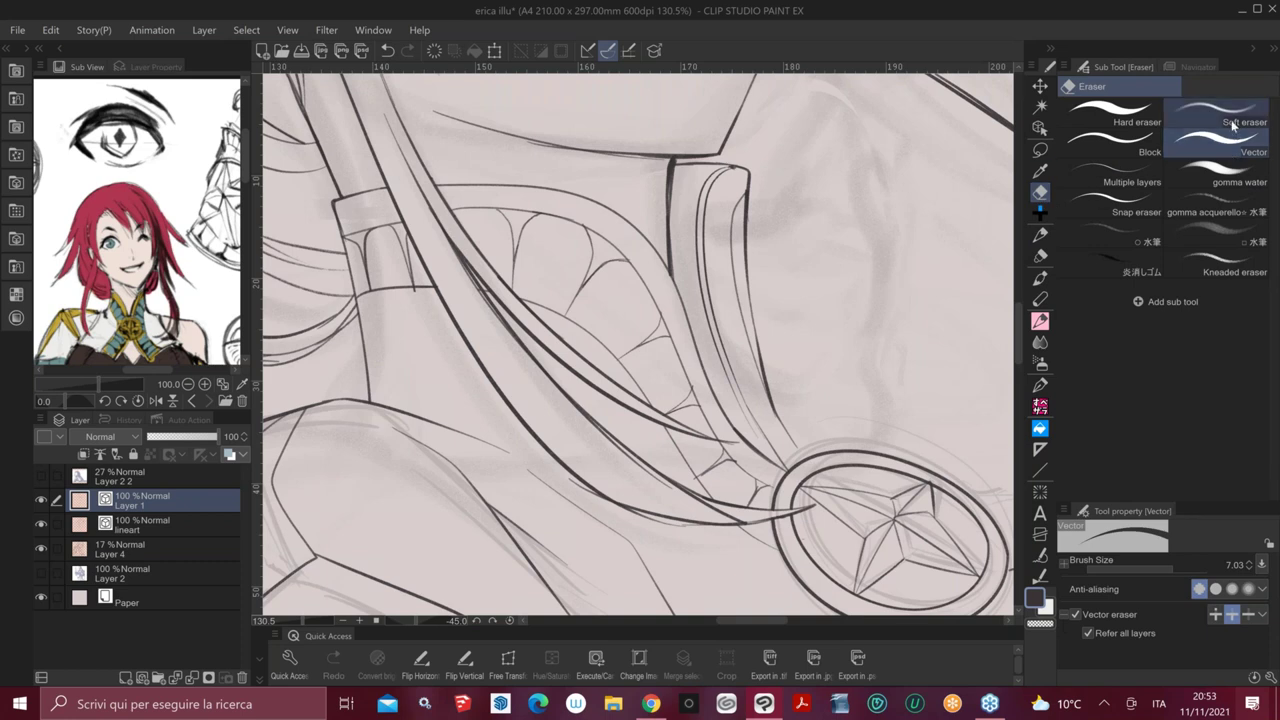
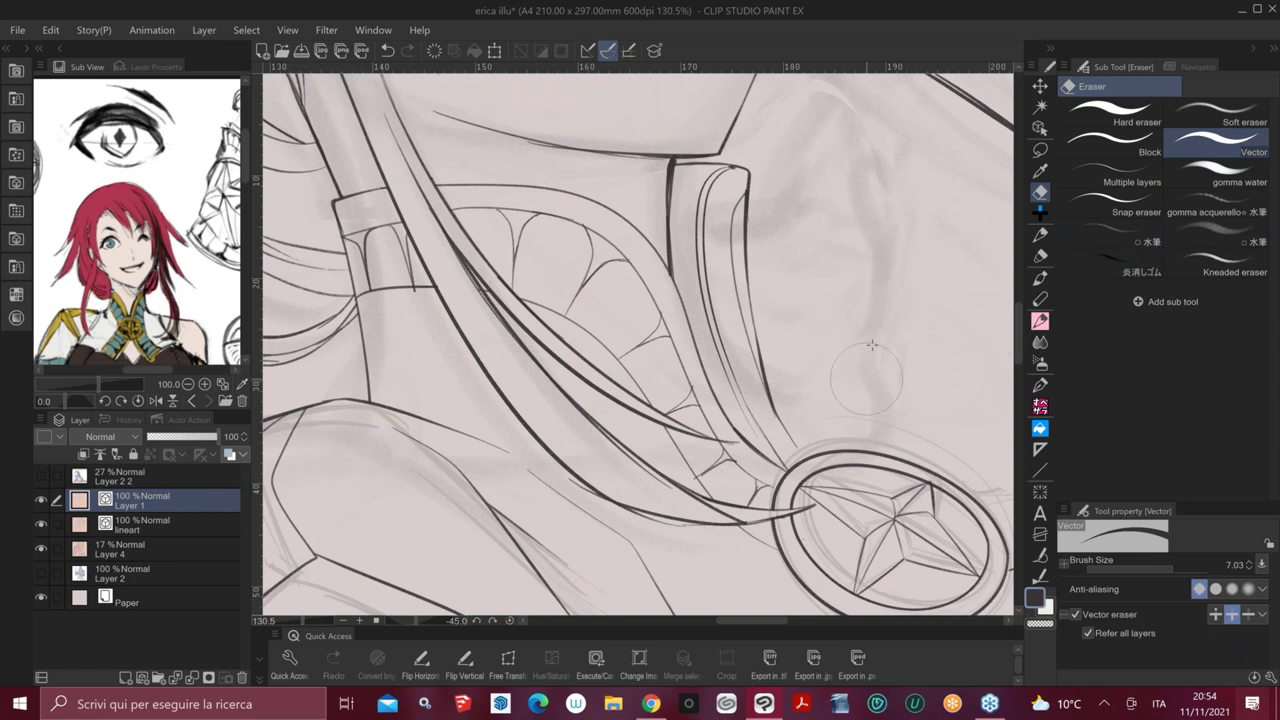
{"action": "key", "text": "e"}
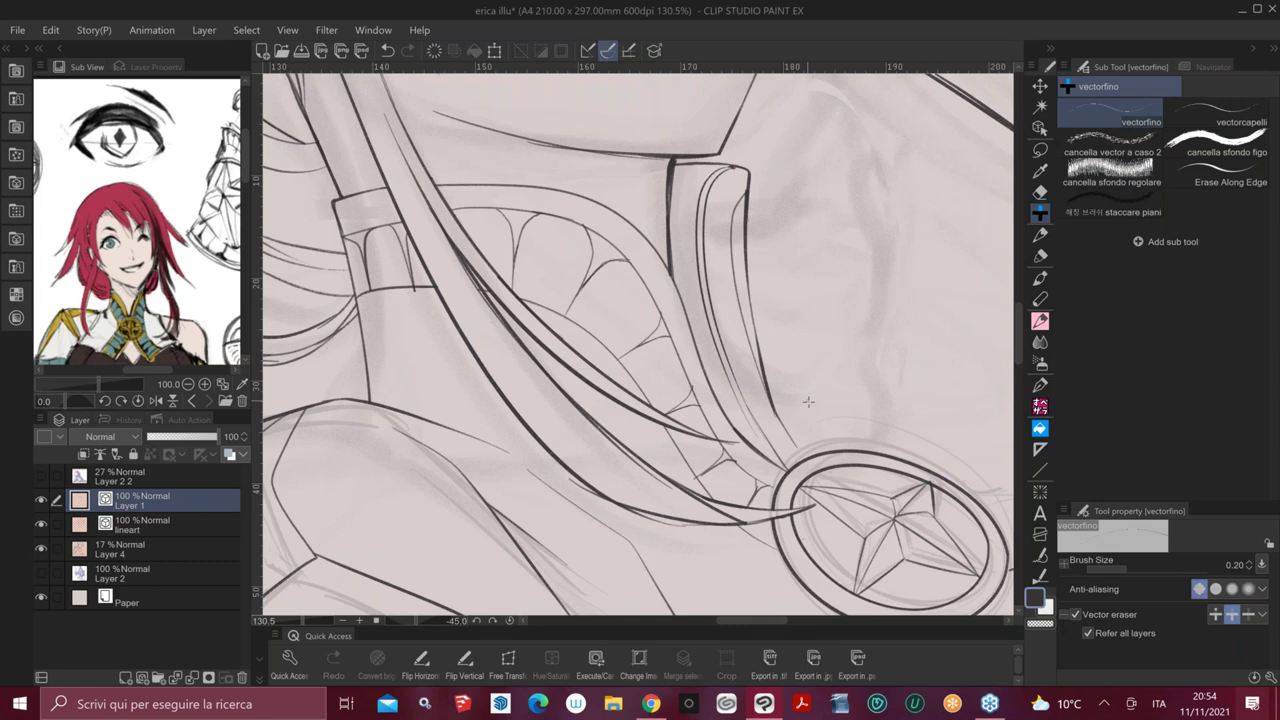
{"action": "key", "text": "minus"}
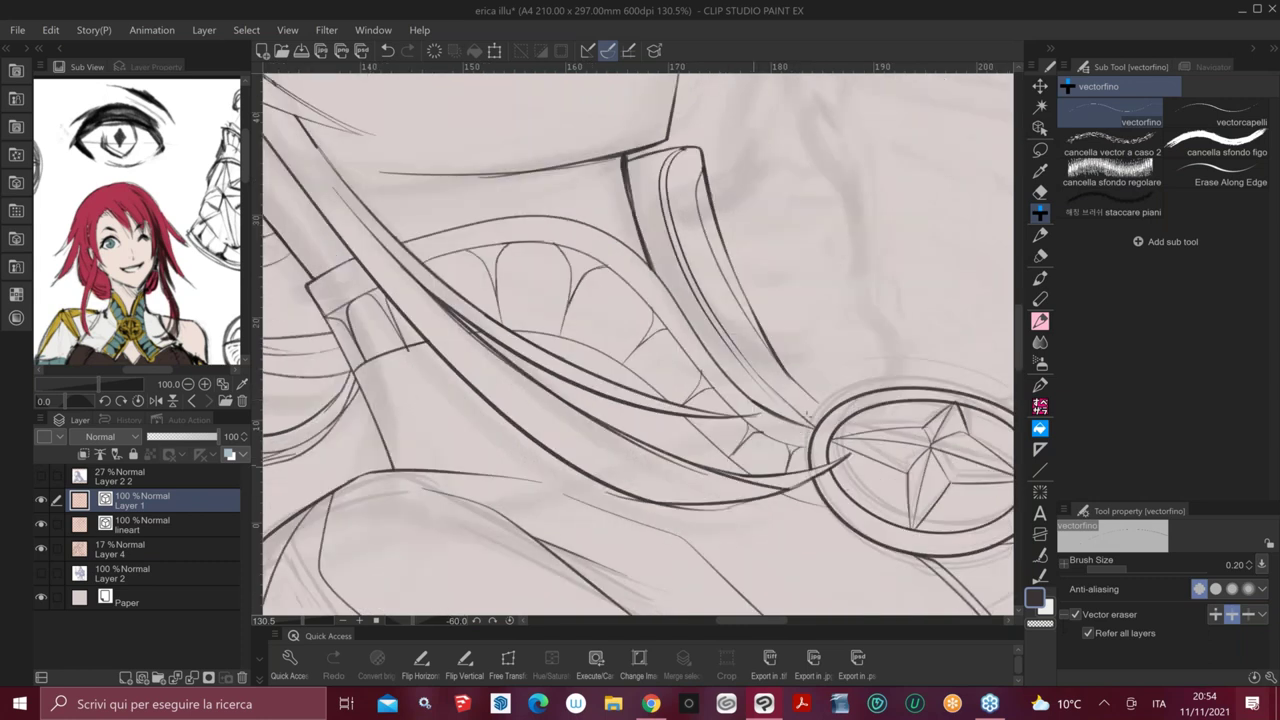
{"action": "key", "text": "asciicircum"}
{"action": "key", "text": "asciicircum"}
{"action": "left_click_drag", "start_coordinate": [828, 424], "coordinate": [777, 422]}
{"action": "key", "text": "p"}
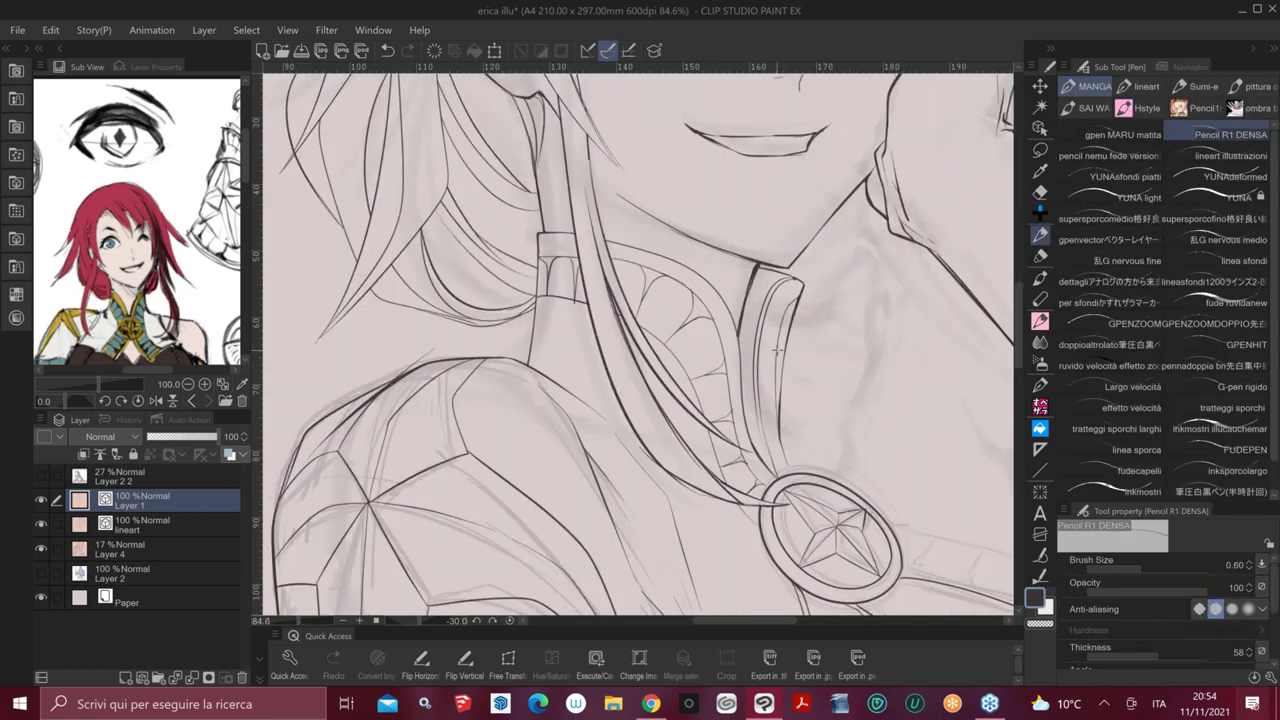
Ink the curved contour beside the strap's end and the strap's upper edge running from the brooch
{"action": "left_click_drag", "start_coordinate": [920, 306], "coordinate": [695, 461]}
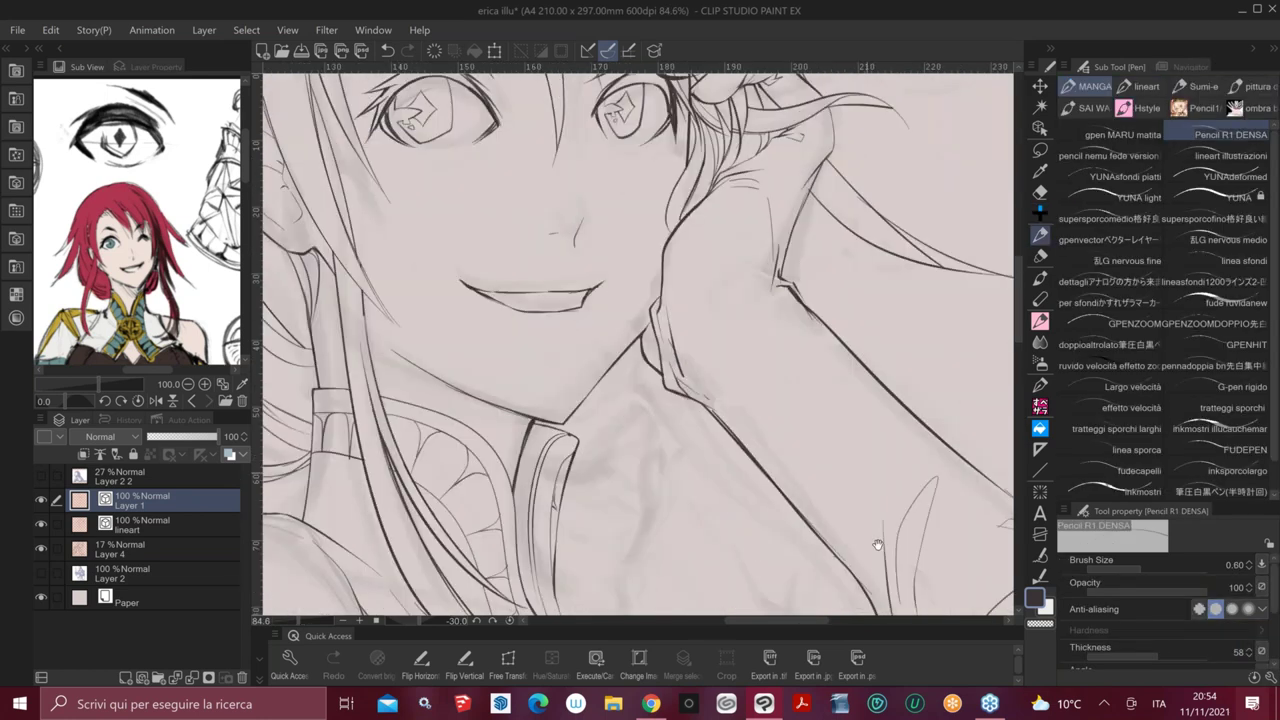
{"action": "left_click_drag", "start_coordinate": [877, 545], "coordinate": [760, 295]}
{"action": "key", "text": "asciicircum"}
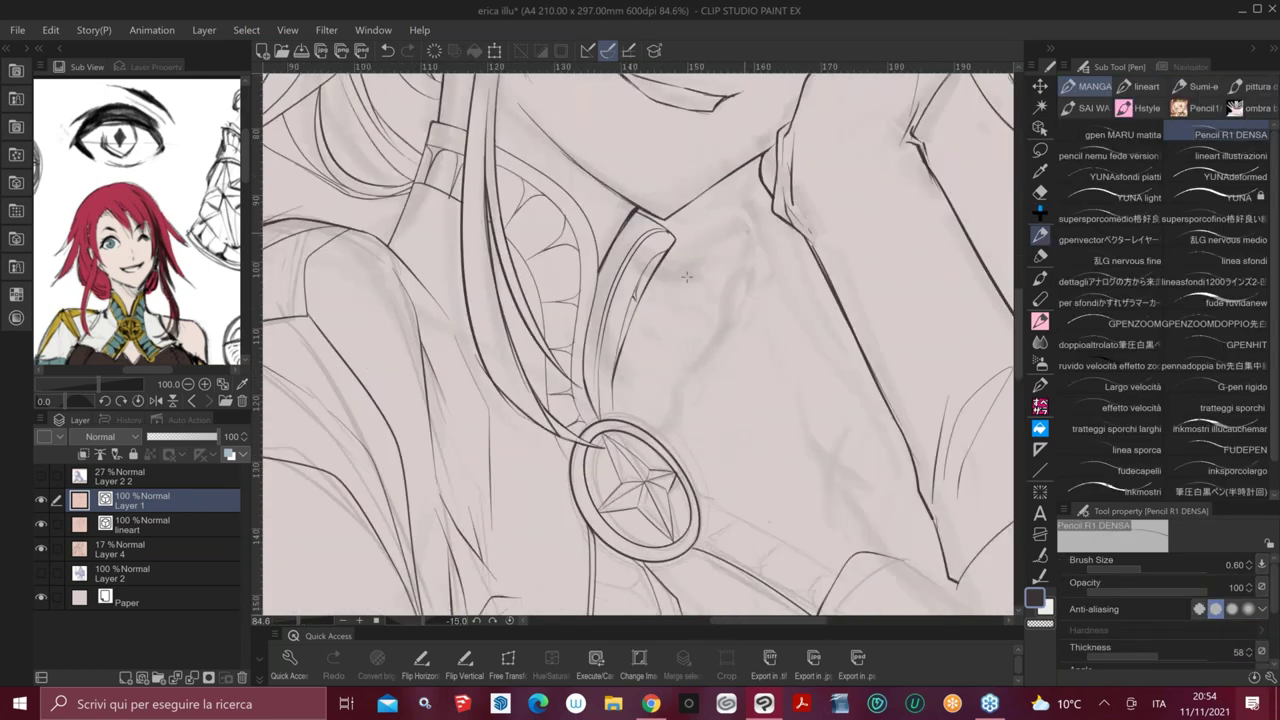
{"action": "left_click_drag", "start_coordinate": [898, 488], "coordinate": [866, 374]}
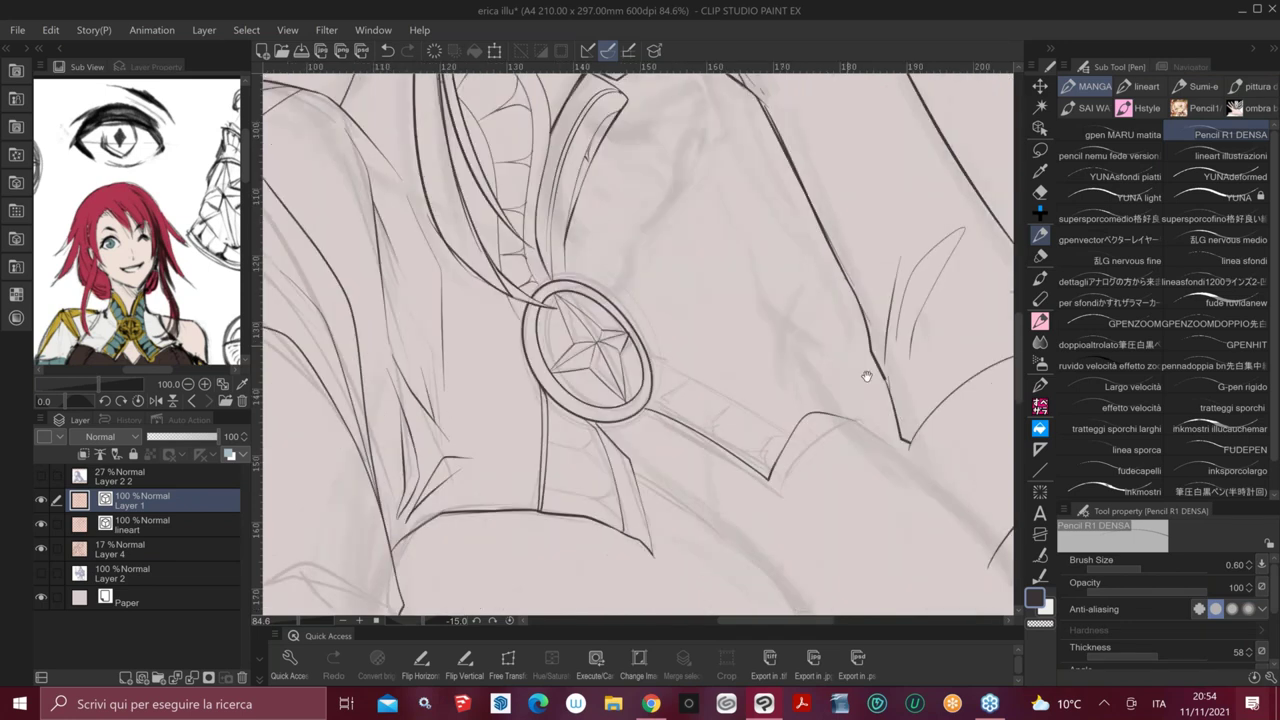
{"action": "scroll", "coordinate": [853, 438], "scroll_direction": "down", "scroll_amount": 2}
{"action": "scroll", "coordinate": [852, 438], "scroll_direction": "up", "scroll_amount": 1}
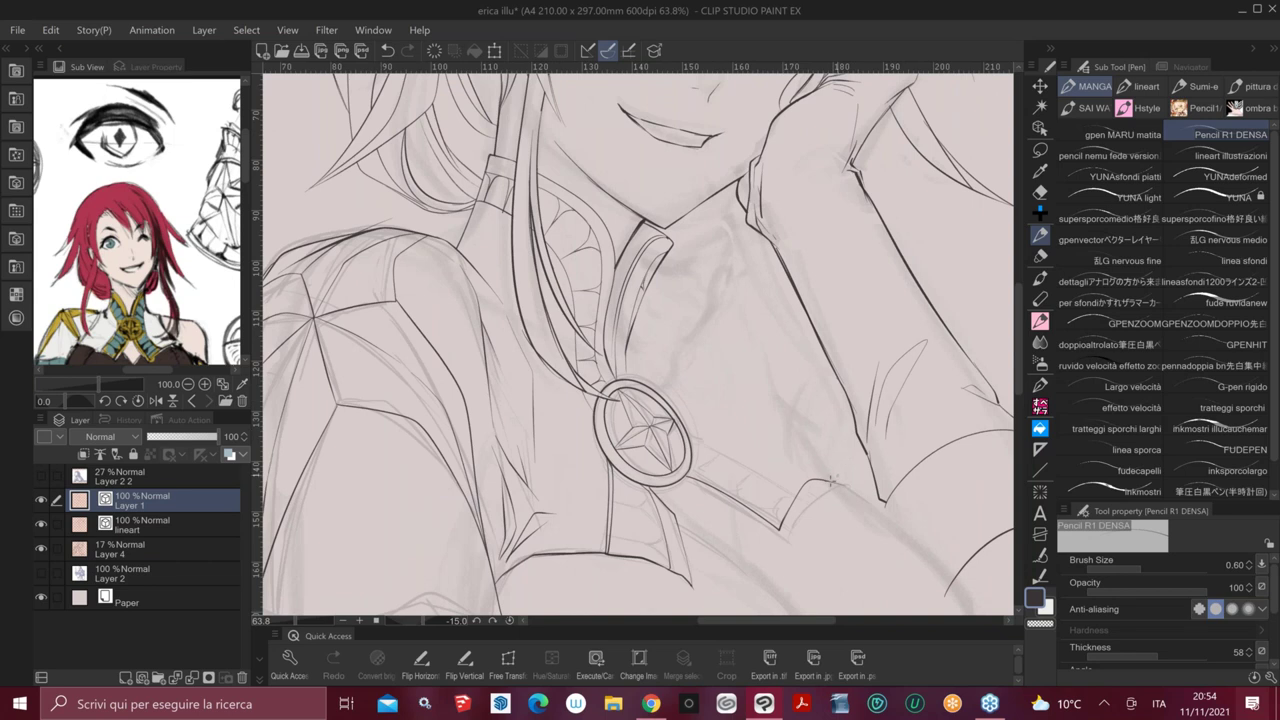
{"action": "left_click_drag", "start_coordinate": [830, 480], "coordinate": [863, 493]}
{"action": "left_click_drag", "start_coordinate": [690, 437], "coordinate": [798, 497]}
{"action": "scroll", "coordinate": [680, 520], "scroll_direction": "up", "scroll_amount": 3}
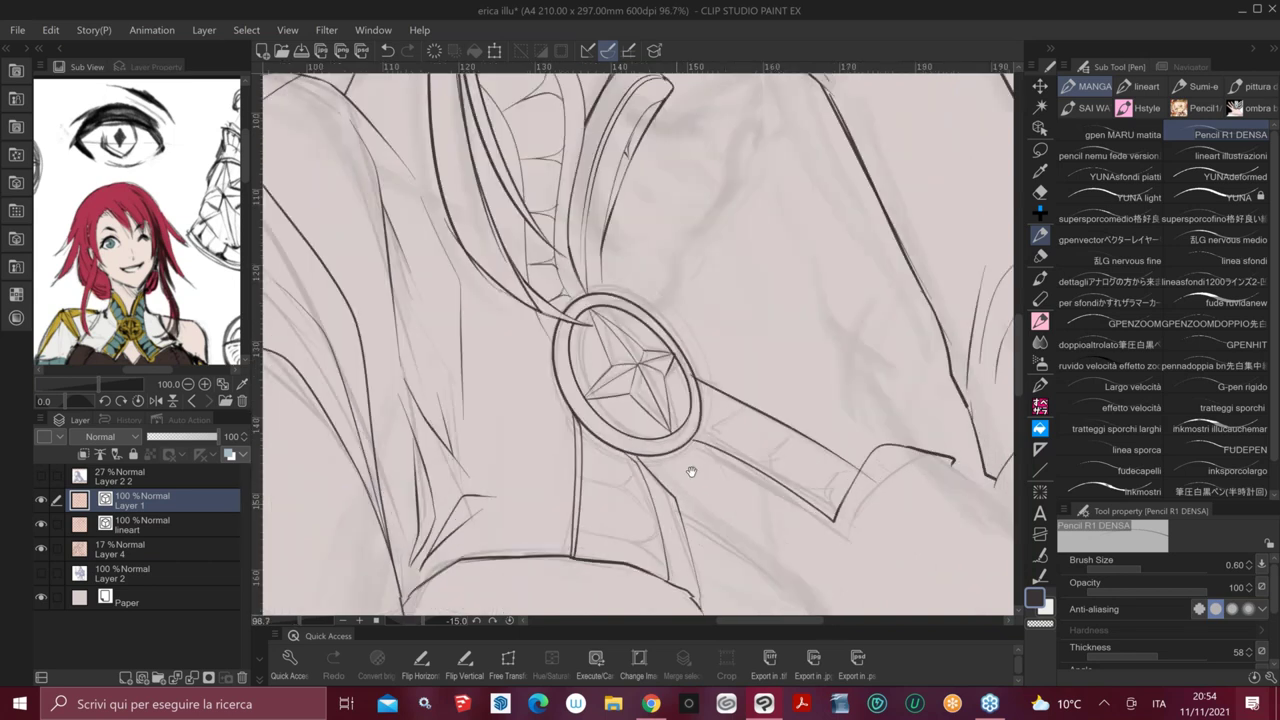
Ink the curved details inside the tab hanging below the brooch and trim their overshooting ends with the vector eraser
{"action": "left_click_drag", "start_coordinate": [691, 471], "coordinate": [707, 437]}
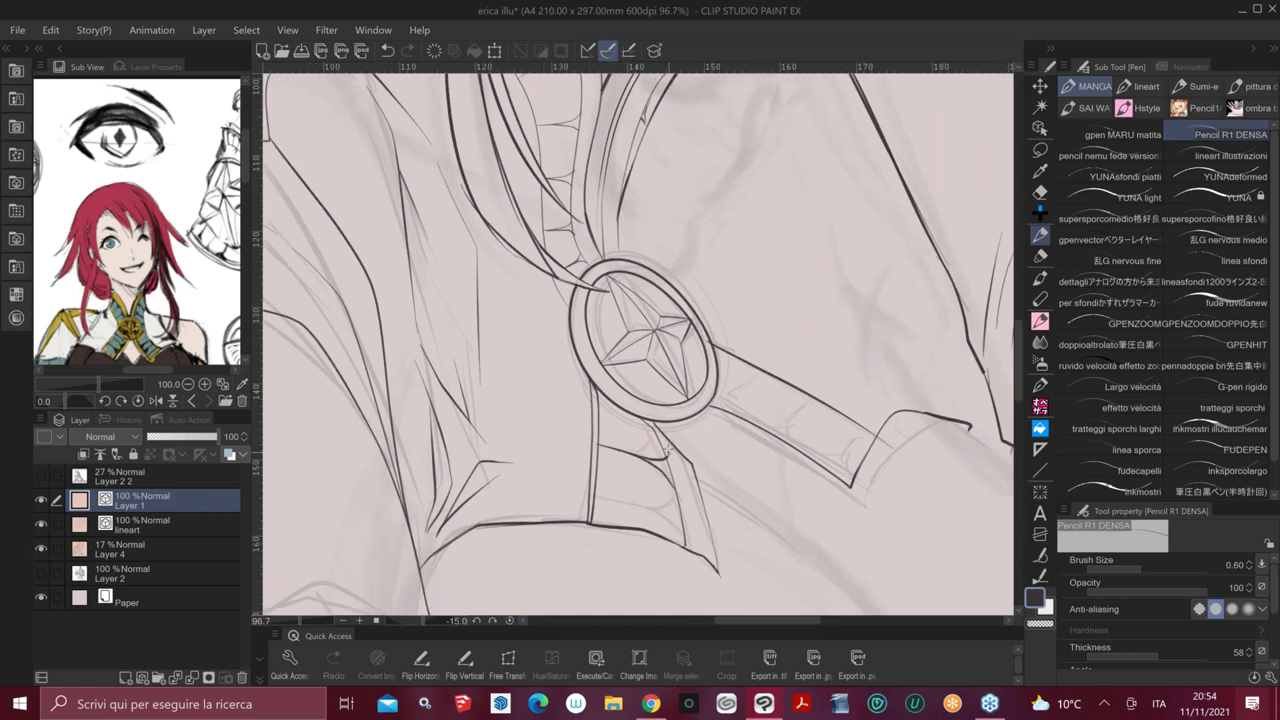
{"action": "key", "text": "ctrl+z"}
{"action": "left_click_drag", "start_coordinate": [666, 448], "coordinate": [642, 457]}
{"action": "left_click_drag", "start_coordinate": [600, 497], "coordinate": [686, 545]}
{"action": "left_click_drag", "start_coordinate": [650, 503], "coordinate": [683, 515]}
{"action": "key", "text": "e"}
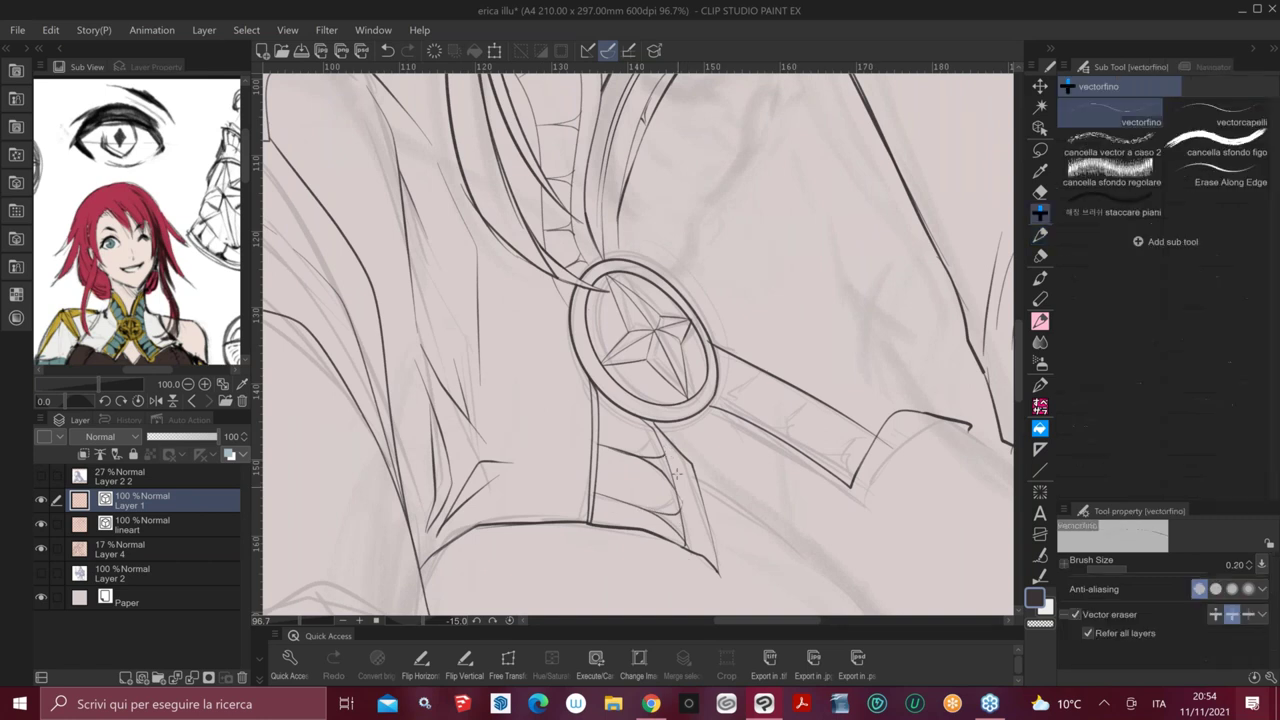
{"action": "key", "text": "asciicircum"}
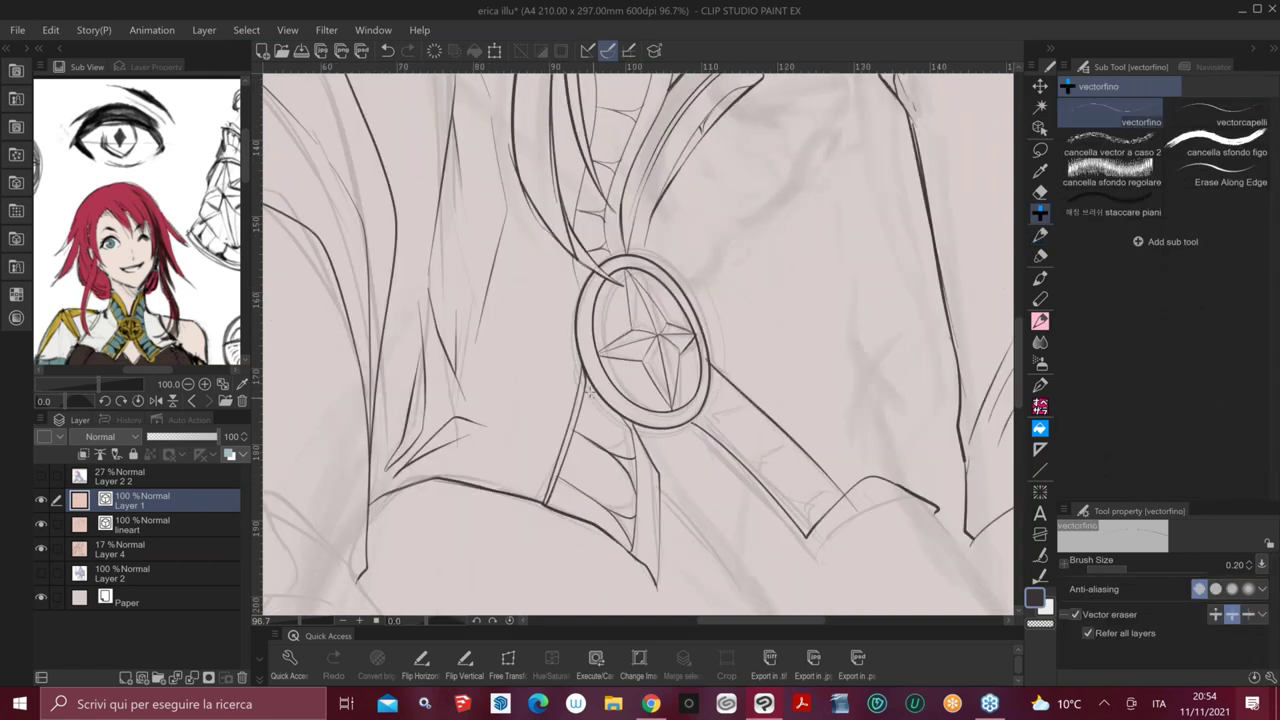
Ink a second line parallel to the strap's upper edge and trim its excess at the strap's end
{"action": "key", "text": "p"}
{"action": "key", "text": "minus"}
{"action": "key", "text": "minus"}
{"action": "key", "text": "minus"}
{"action": "key", "text": "minus"}
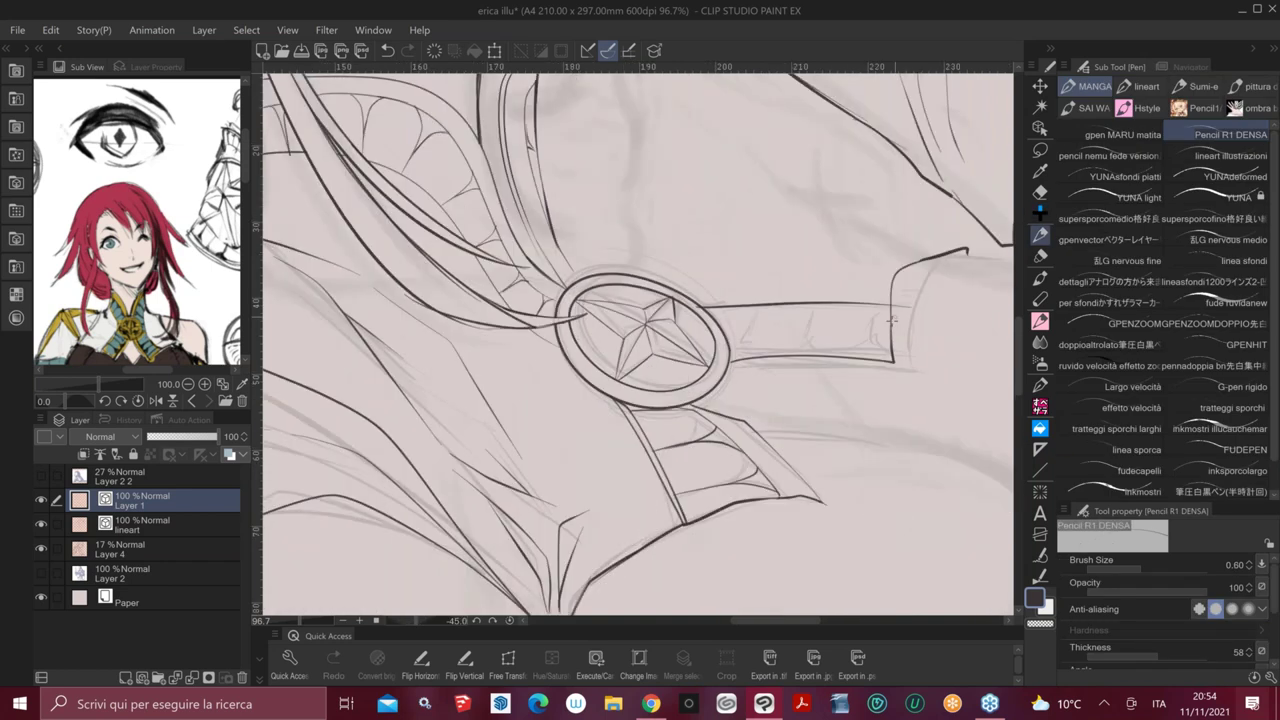
{"action": "key", "text": "minus"}
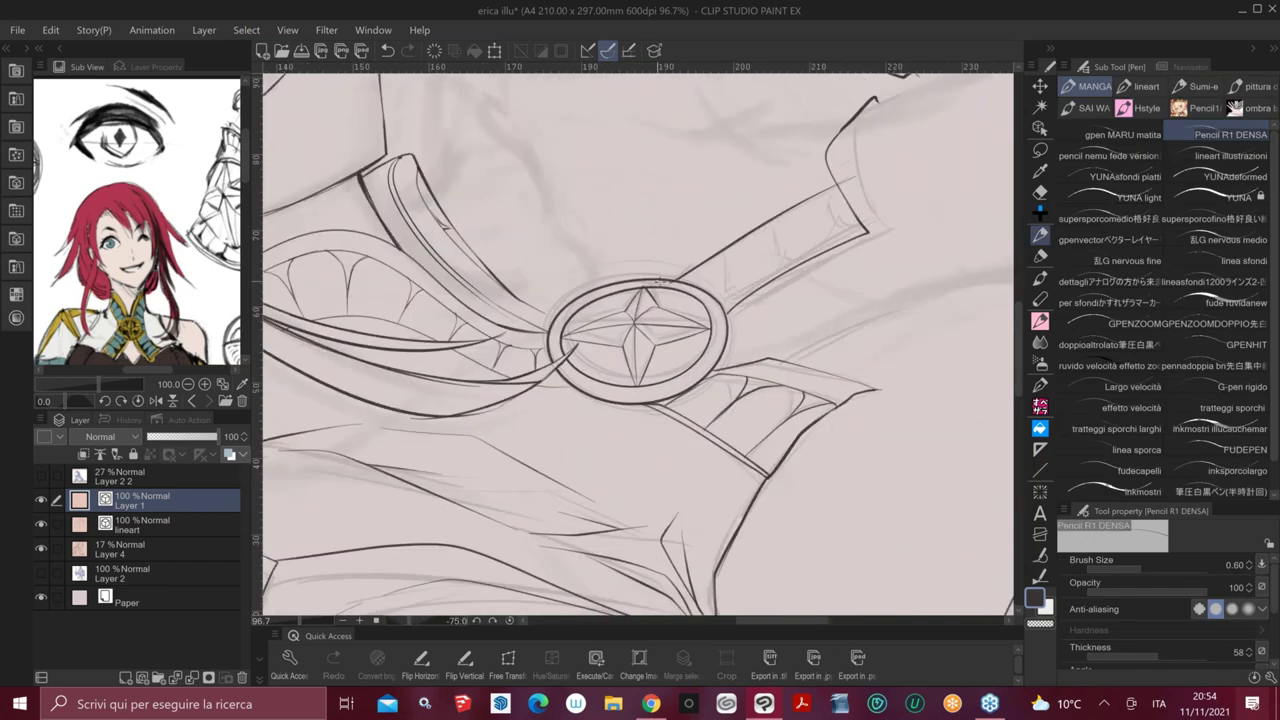
{"action": "key", "text": "e"}
{"action": "key", "text": "asciicircum"}
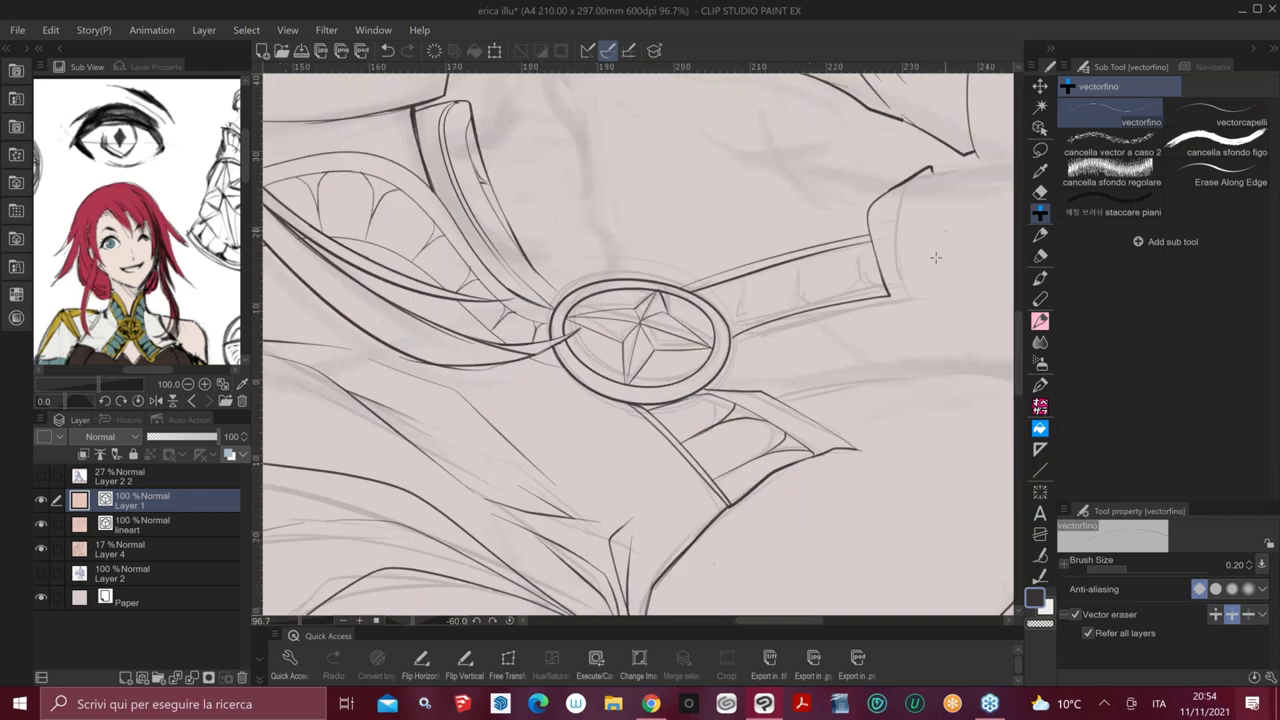
{"action": "key", "text": "asciicircum"}
{"action": "key", "text": "asciicircum"}
{"action": "key", "text": "asciicircum"}
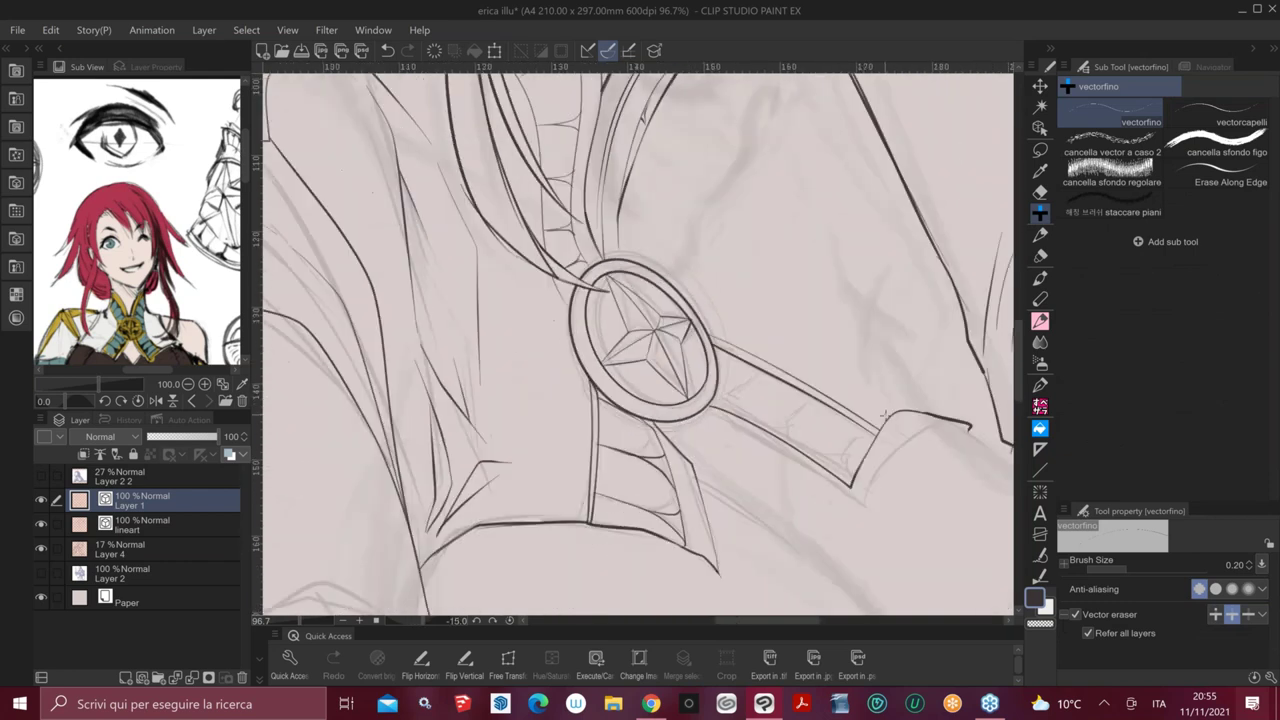
Shift the strap's inner line toward its lower edge with a transform
{"action": "key", "text": "p"}
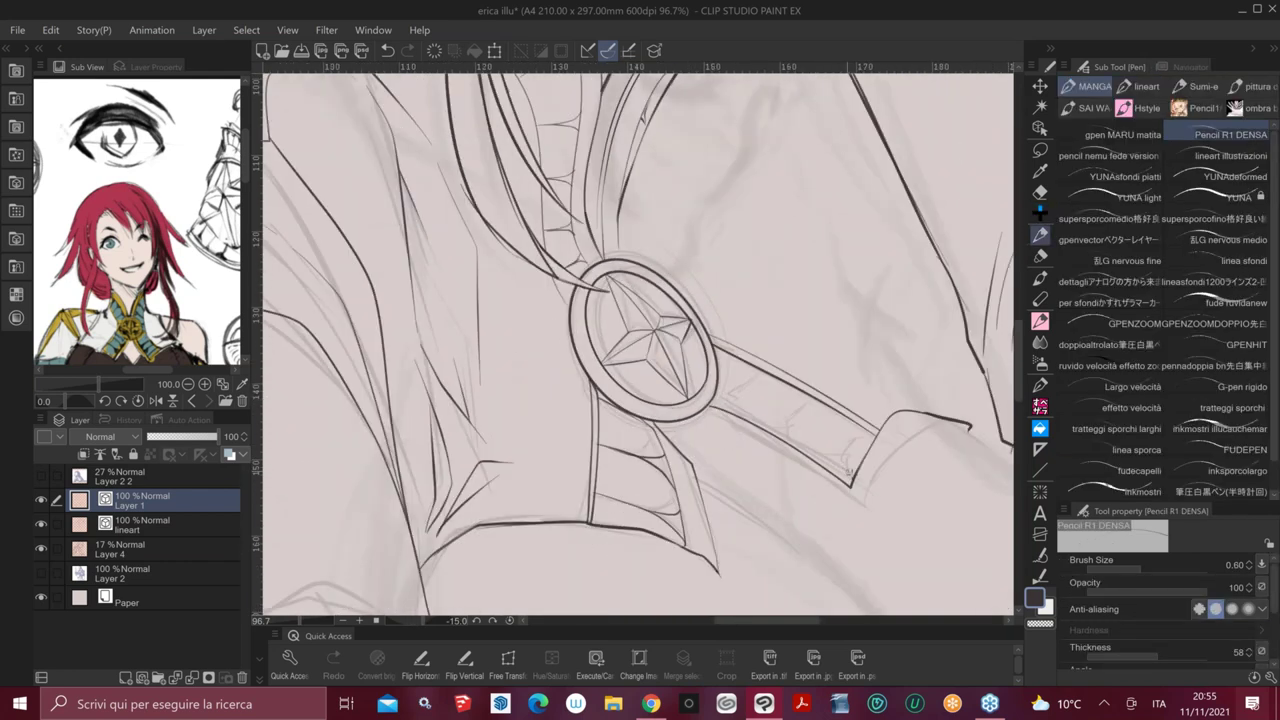
{"action": "key", "text": "ctrl+t"}
{"action": "left_click_drag", "start_coordinate": [836, 420], "coordinate": [847, 445]}
{"action": "key", "text": "Return"}
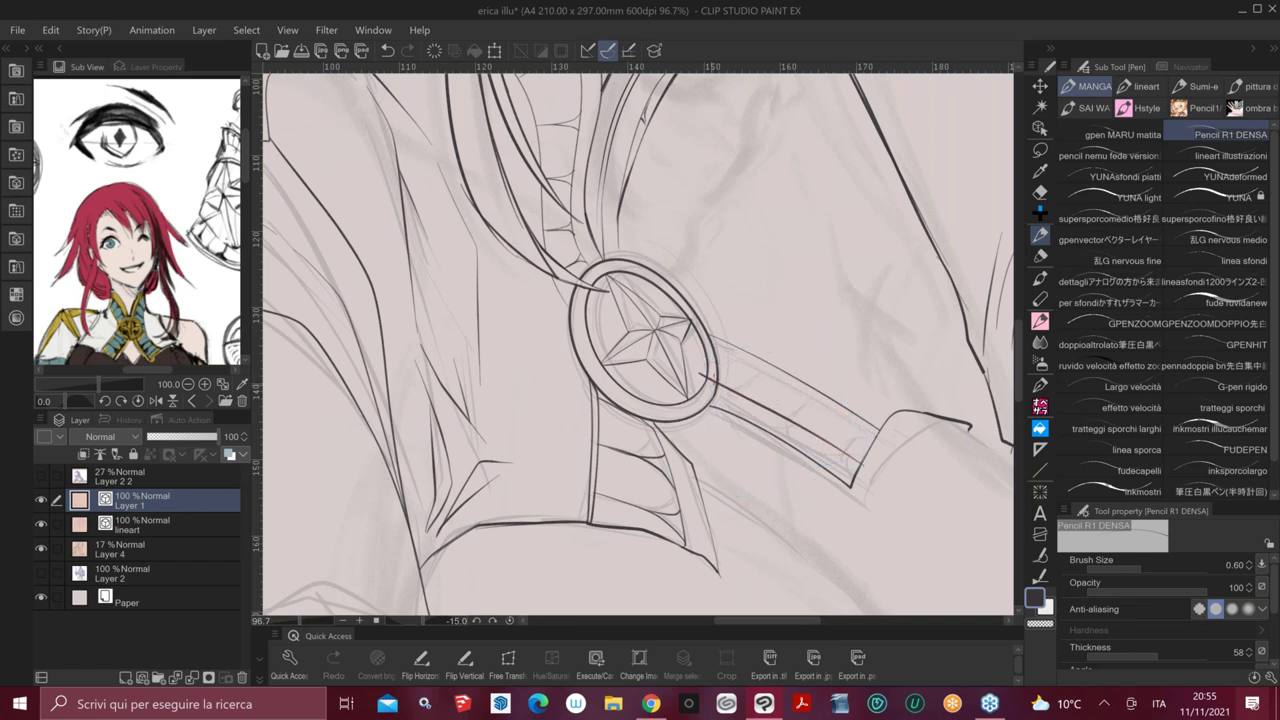
Move the strap's upper edge line outward with a transform and ink the short piece joining it to the brooch
{"action": "key", "text": "e"}
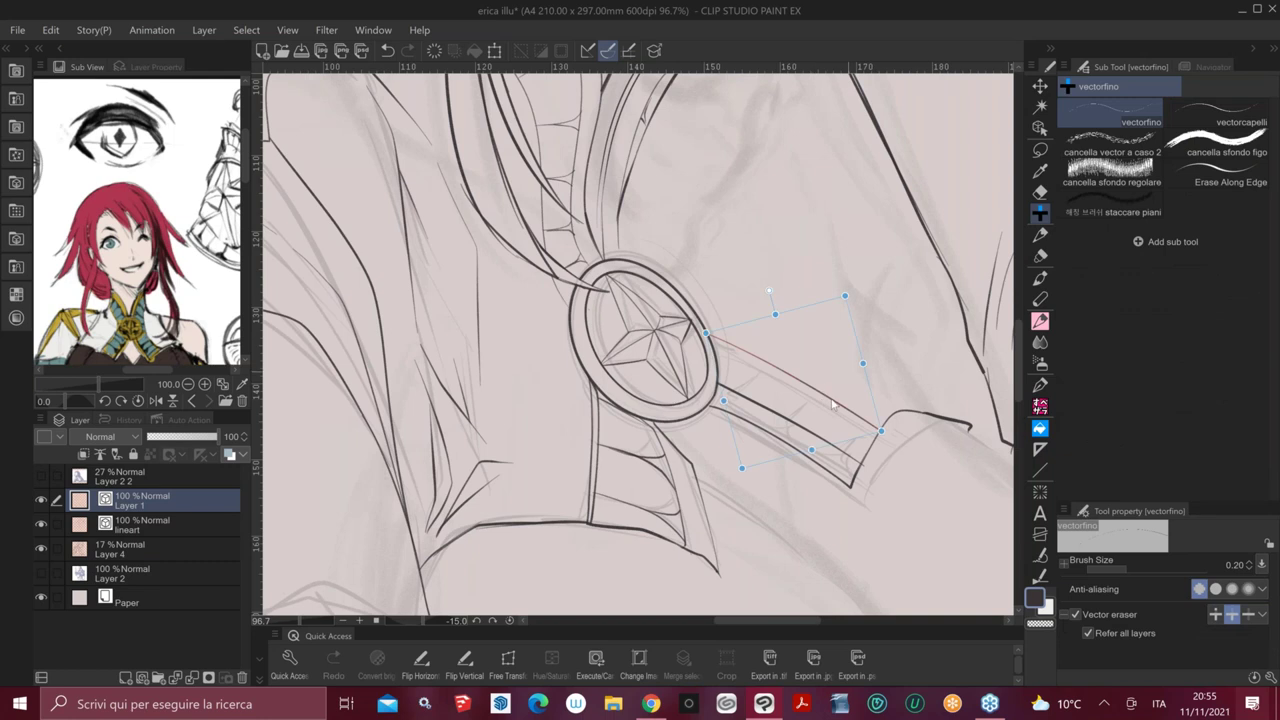
{"action": "left_click_drag", "start_coordinate": [832, 404], "coordinate": [839, 382]}
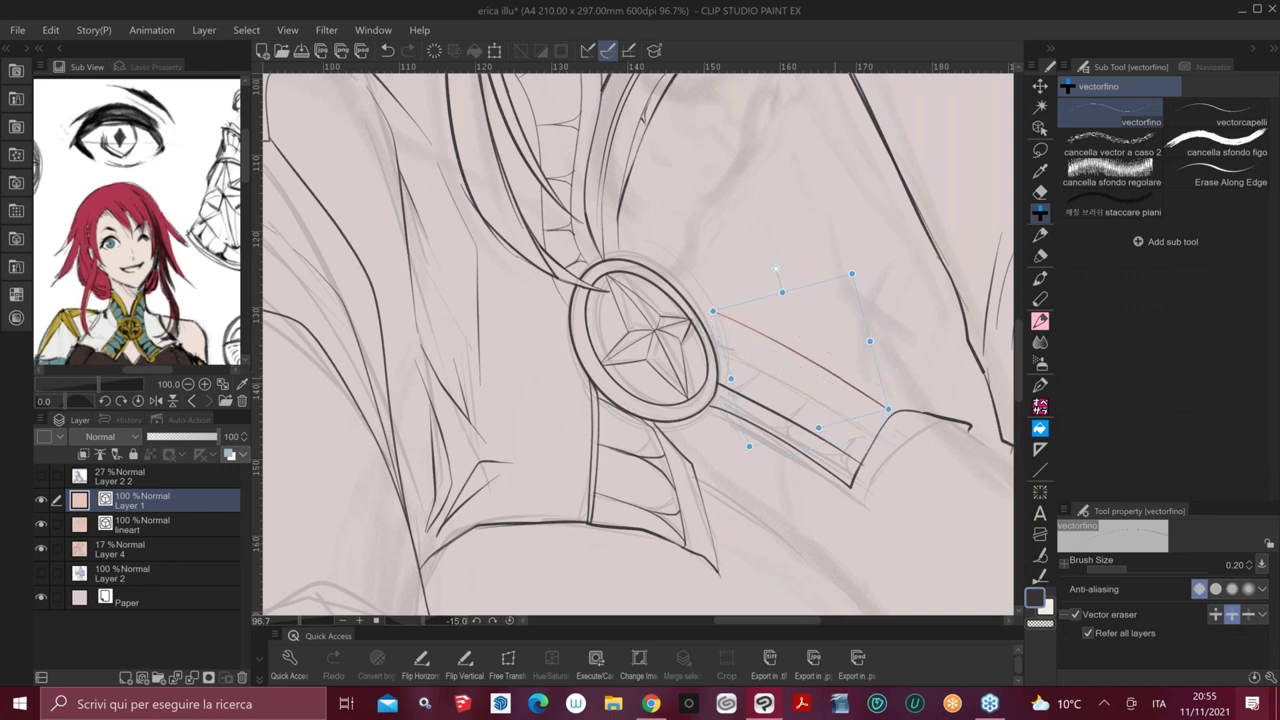
{"action": "key", "text": "p"}
{"action": "key", "text": "asciicircum"}
{"action": "left_click_drag", "start_coordinate": [702, 325], "coordinate": [734, 339]}
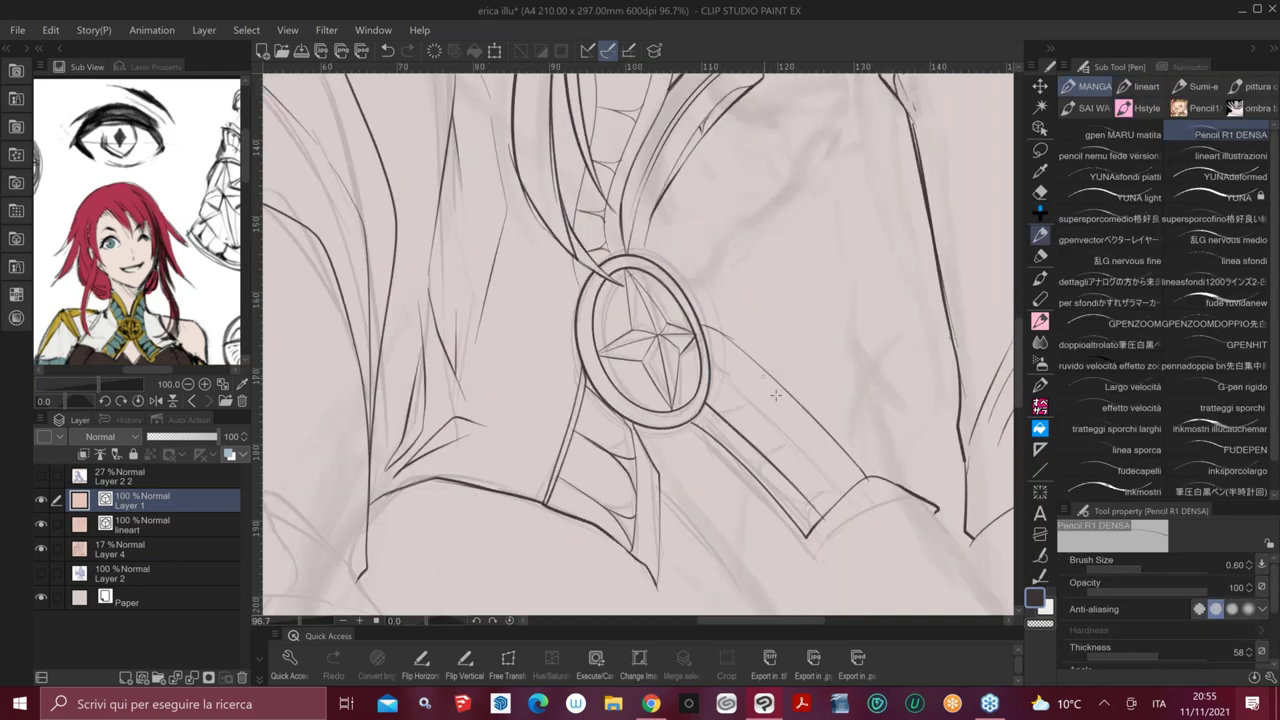
{"action": "key", "text": "ctrl+z"}
{"action": "key", "text": "ctrl+y"}
{"action": "key", "text": "minus"}
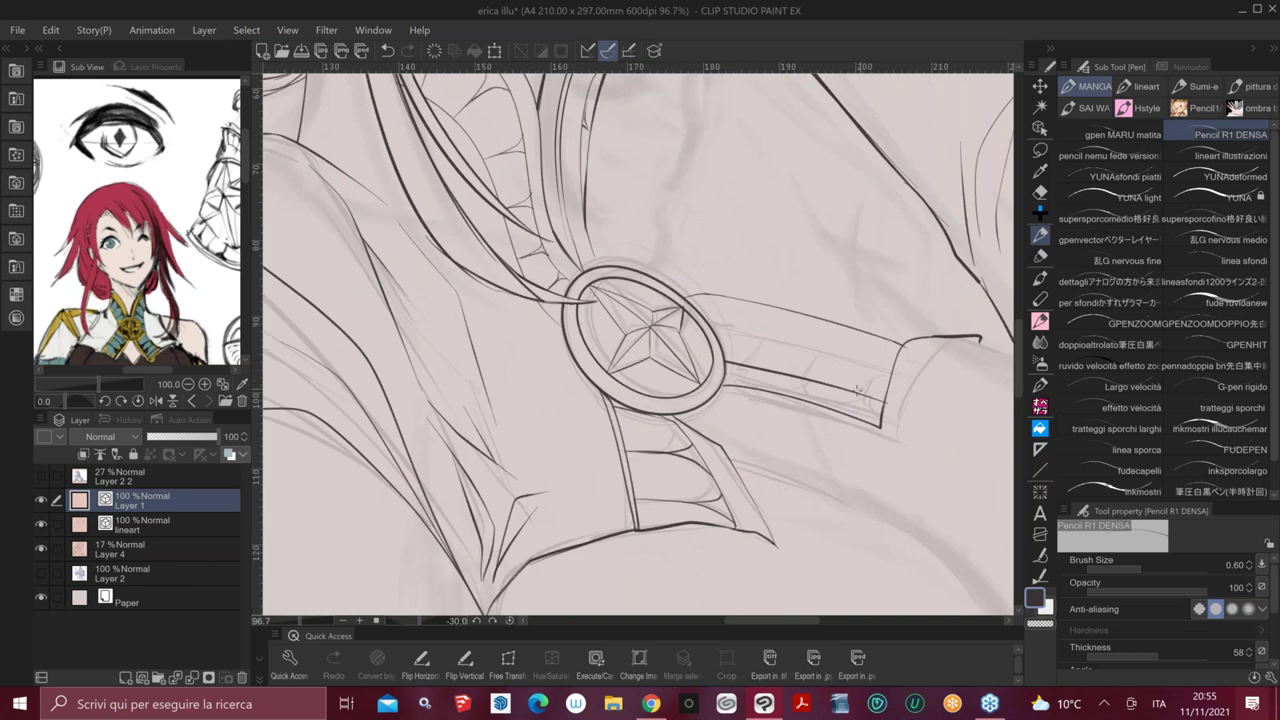
Ink the crosswise and curved detail lines inside the strap's far end and trim their excess with the vector eraser, checking the reference
{"action": "left_click_drag", "start_coordinate": [868, 396], "coordinate": [885, 322]}
{"action": "key", "text": "ctrl+z"}
{"action": "mouse_move", "coordinate": [860, 372]}
{"action": "left_mouse_down"}
{"action": "mouse_move", "coordinate": [872, 398]}
{"action": "mouse_move", "coordinate": [884, 332]}
{"action": "left_mouse_up"}
{"action": "left_click_drag", "start_coordinate": [876, 376], "coordinate": [886, 324]}
{"action": "key", "text": "e"}
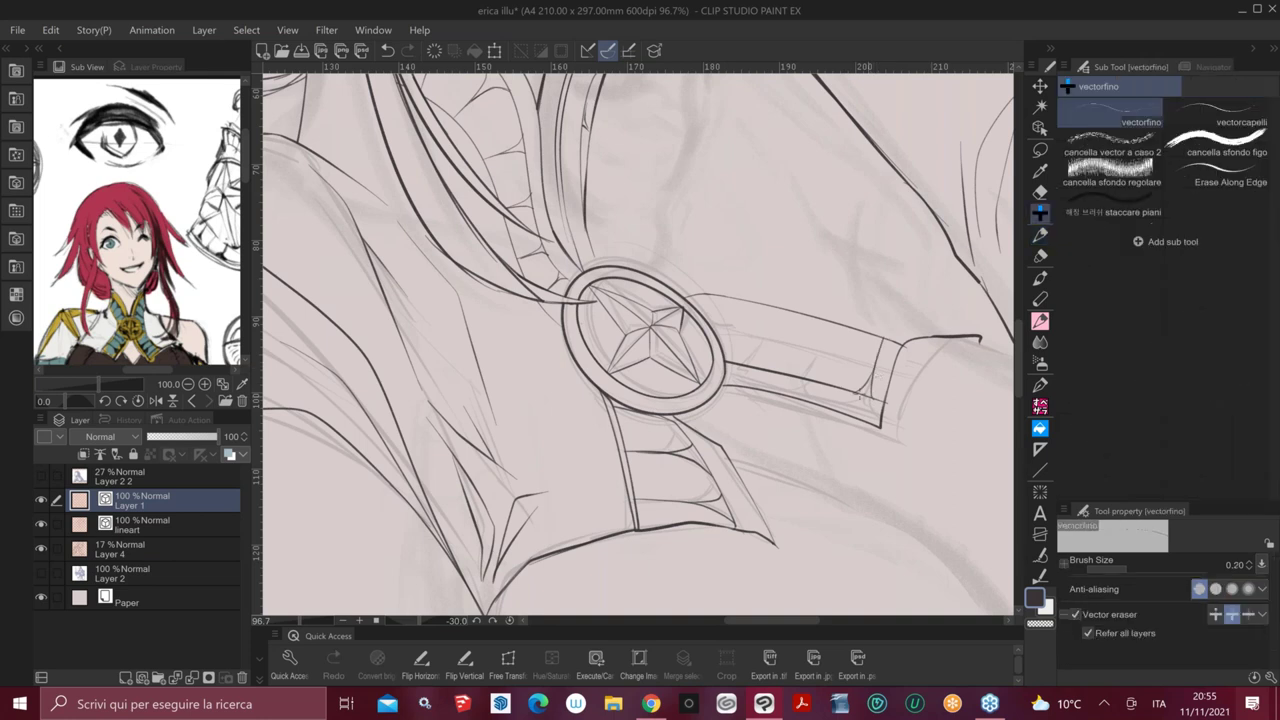
{"action": "left_click", "coordinate": [863, 394]}
{"action": "key", "text": "ctrl+z"}
{"action": "left_click_drag", "start_coordinate": [173, 318], "coordinate": [190, 112]}
{"action": "left_click_drag", "start_coordinate": [188, 260], "coordinate": [185, 332]}
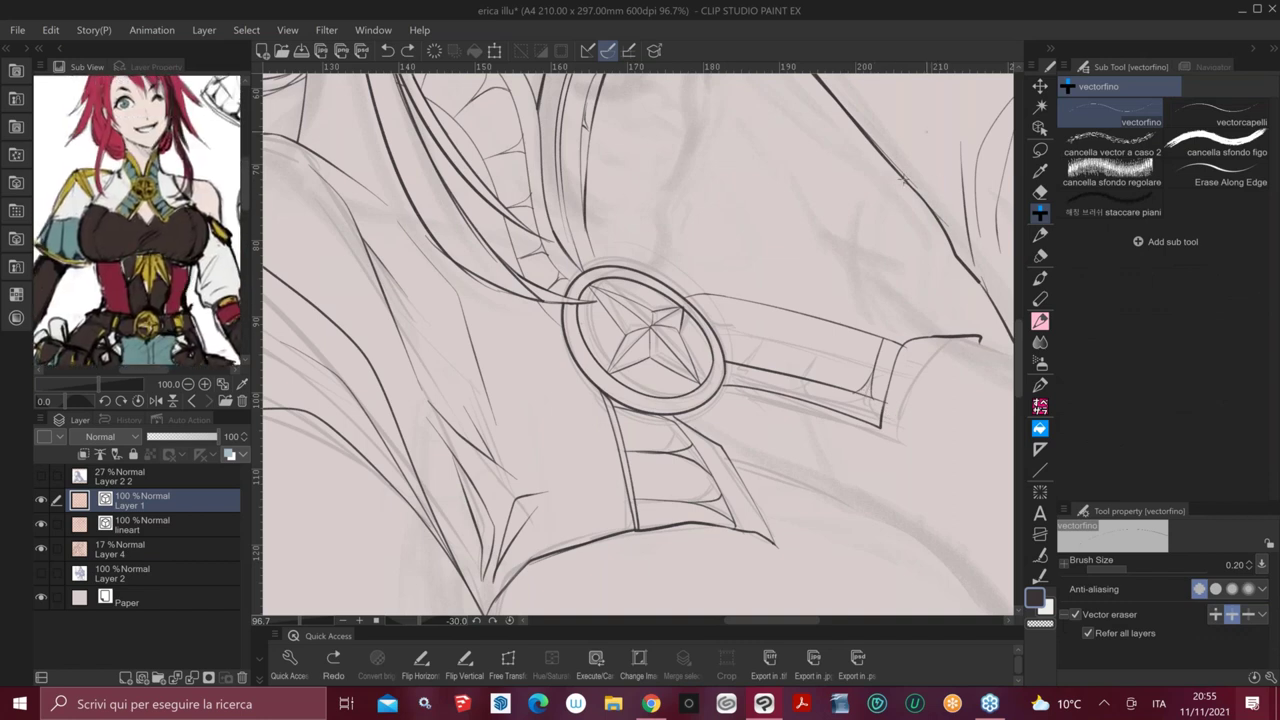
{"action": "left_click_drag", "start_coordinate": [873, 369], "coordinate": [880, 357]}
{"action": "key", "text": "p"}
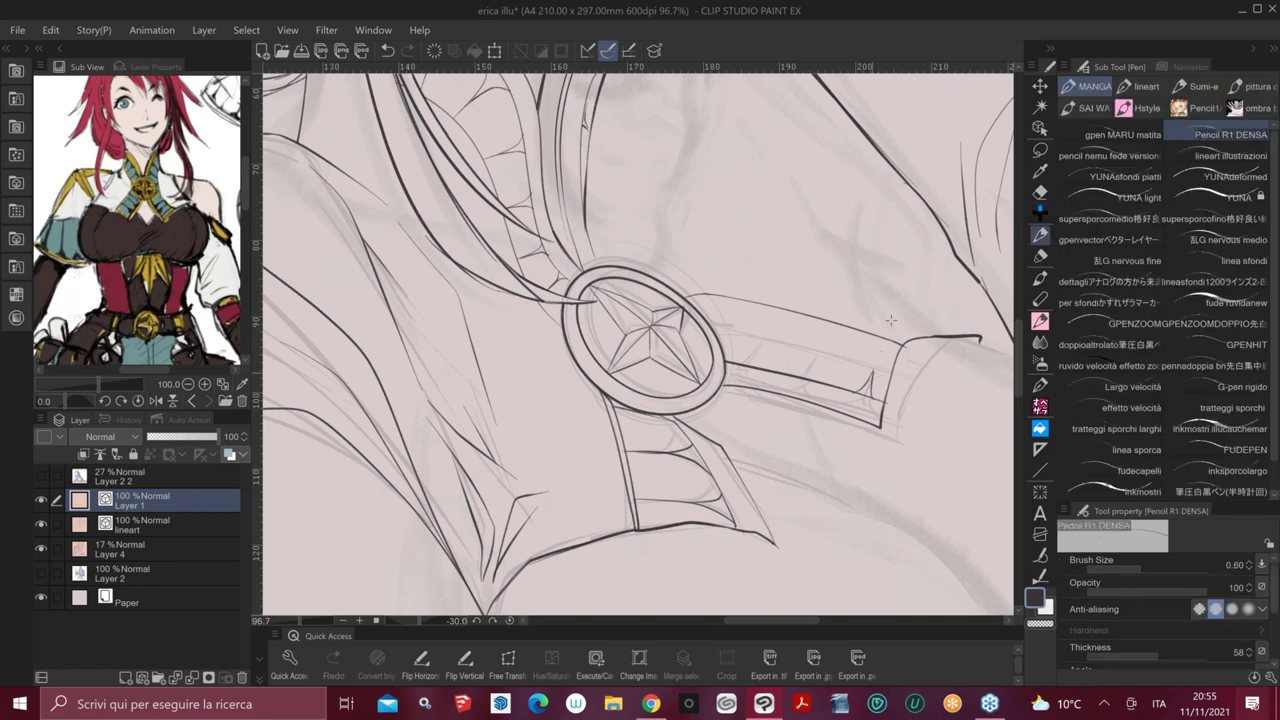
Ink the remaining crosswise segment lines along the strap up to the brooch and trim their overshooting ends
{"action": "key", "text": "e"}
{"action": "key", "text": "p"}
{"action": "left_click_drag", "start_coordinate": [811, 376], "coordinate": [833, 311]}
{"action": "key", "text": "e"}
{"action": "key", "text": "p"}
{"action": "left_click_drag", "start_coordinate": [773, 300], "coordinate": [754, 372]}
{"action": "key", "text": "ctrl+z"}
{"action": "left_click_drag", "start_coordinate": [770, 308], "coordinate": [756, 347]}
{"action": "key", "text": "ctrl+z"}
{"action": "key", "text": "asciicircum"}
{"action": "key", "text": "asciicircum"}
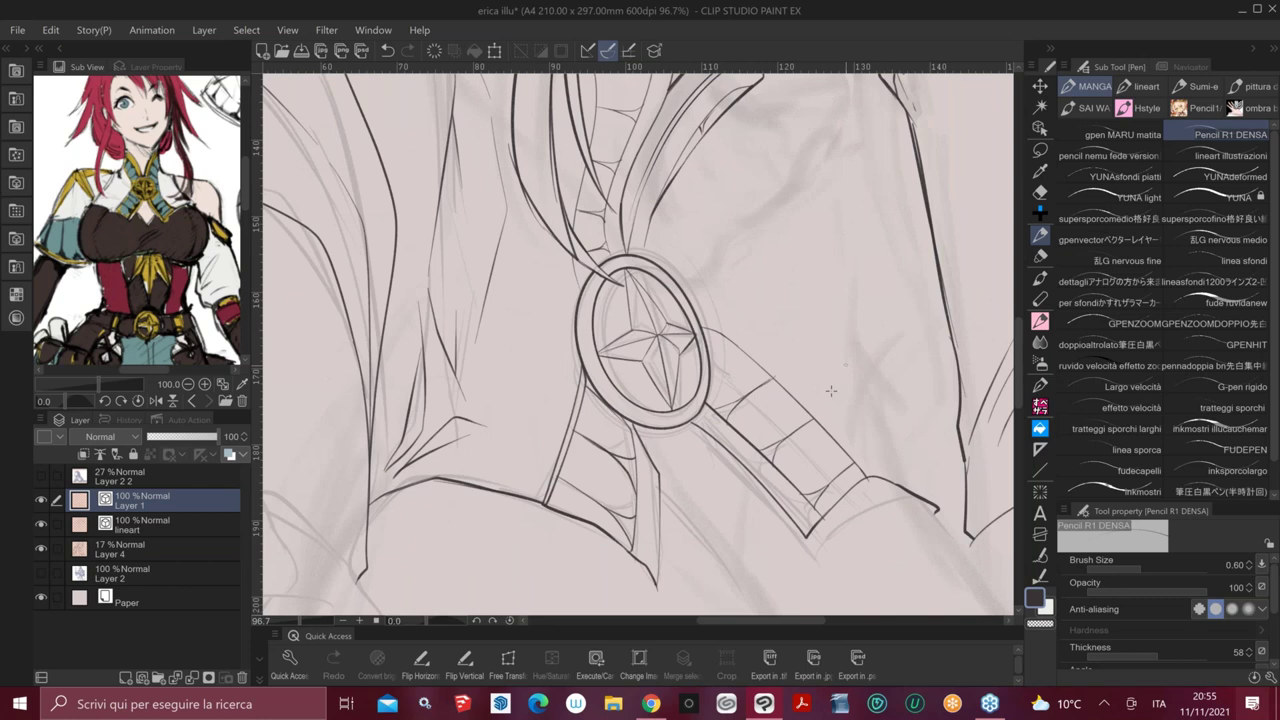
{"action": "key", "text": "asciicircum"}
{"action": "key", "text": "e"}
{"action": "key", "text": "asciicircum"}
{"action": "key", "text": "asciicircum"}
{"action": "key", "text": "asciicircum"}
{"action": "key", "text": "asciicircum"}
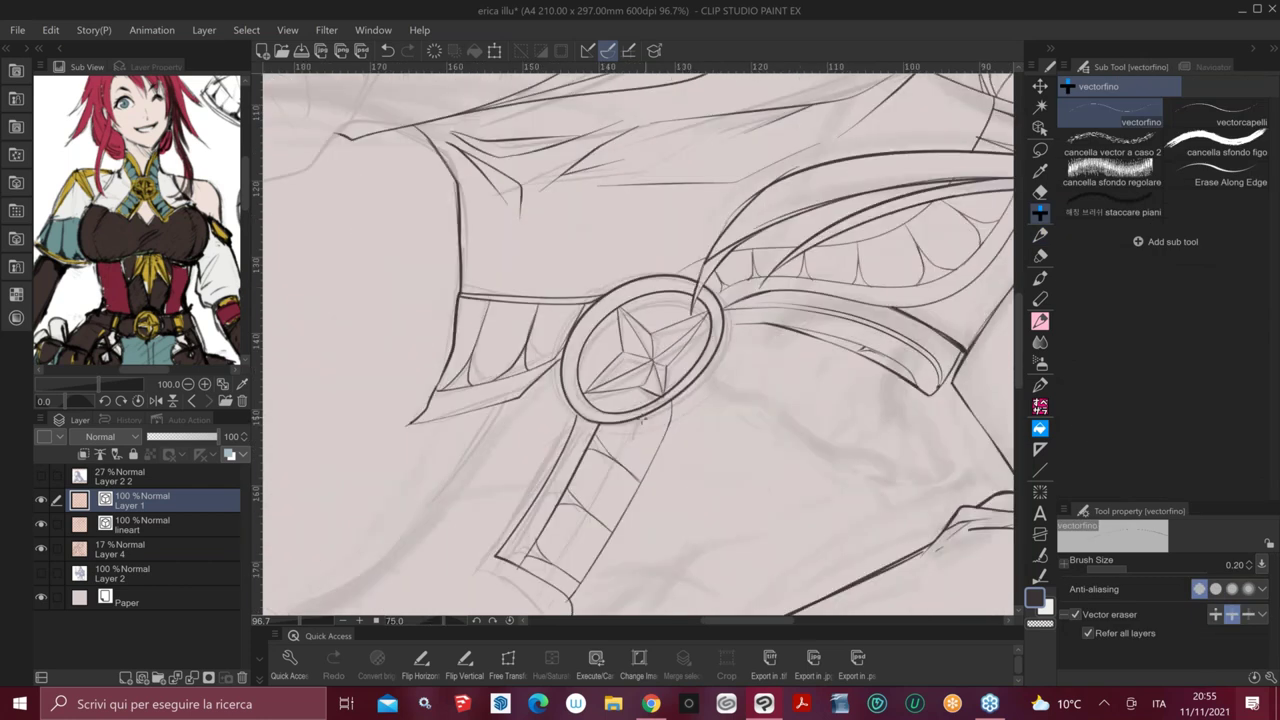
Ink a second line along the strap's upper edge from the brooch to its end and shift it inward with a transform
{"action": "key", "text": "p"}
{"action": "key", "text": "minus"}
{"action": "key", "text": "minus"}
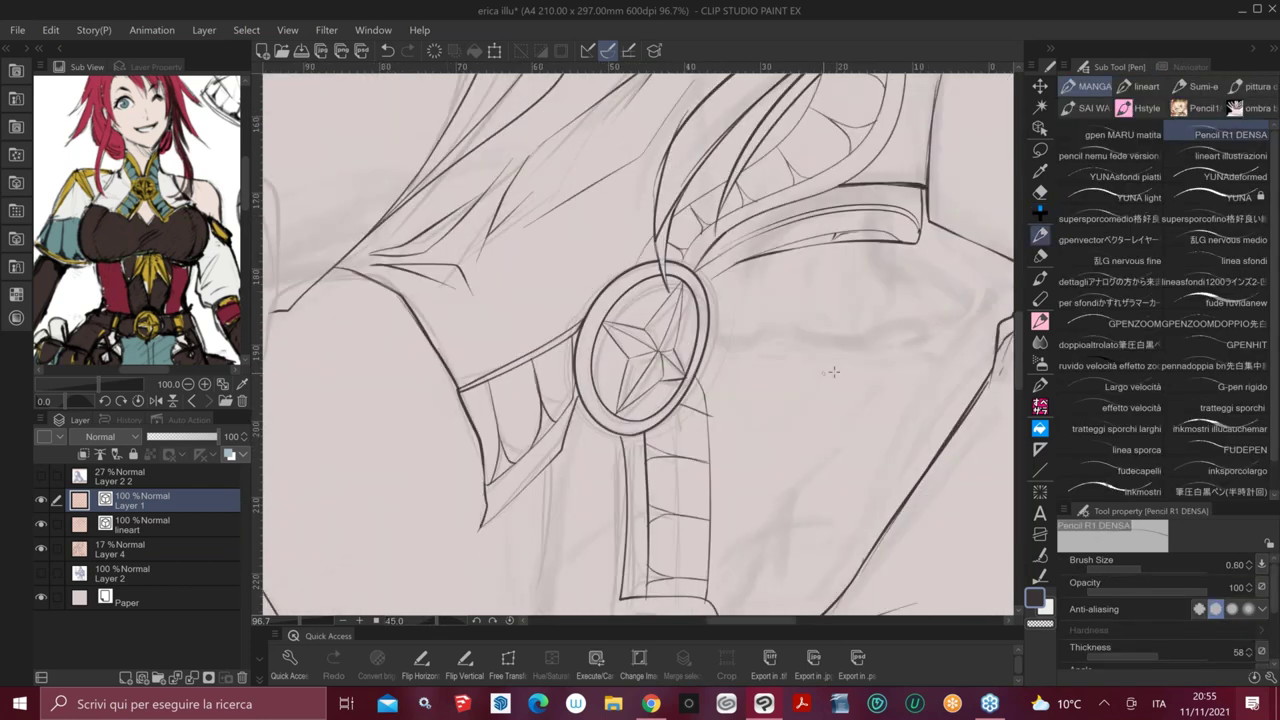
{"action": "key", "text": "minus"}
{"action": "key", "text": "minus"}
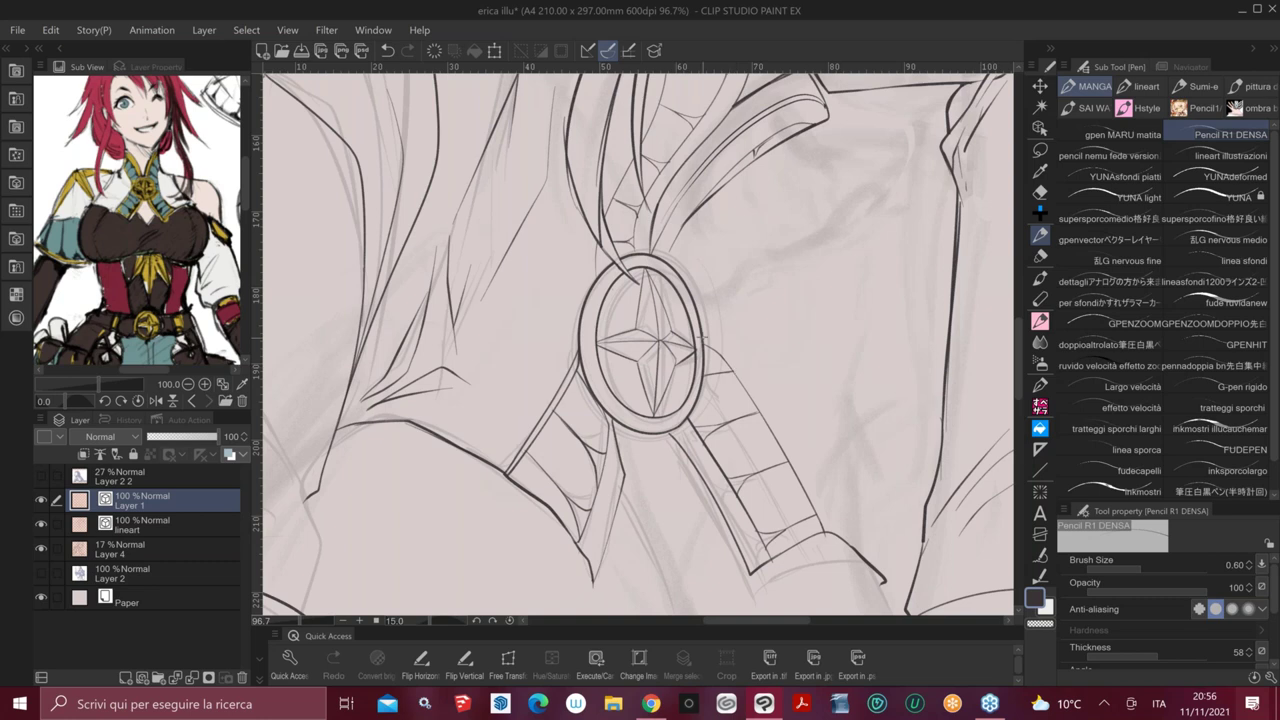
{"action": "left_click_drag", "start_coordinate": [700, 340], "coordinate": [834, 534]}
{"action": "key", "text": "ctrl+t"}
{"action": "left_click_drag", "start_coordinate": [893, 386], "coordinate": [864, 384]}
{"action": "key", "text": "Return"}
{"action": "key", "text": "e"}
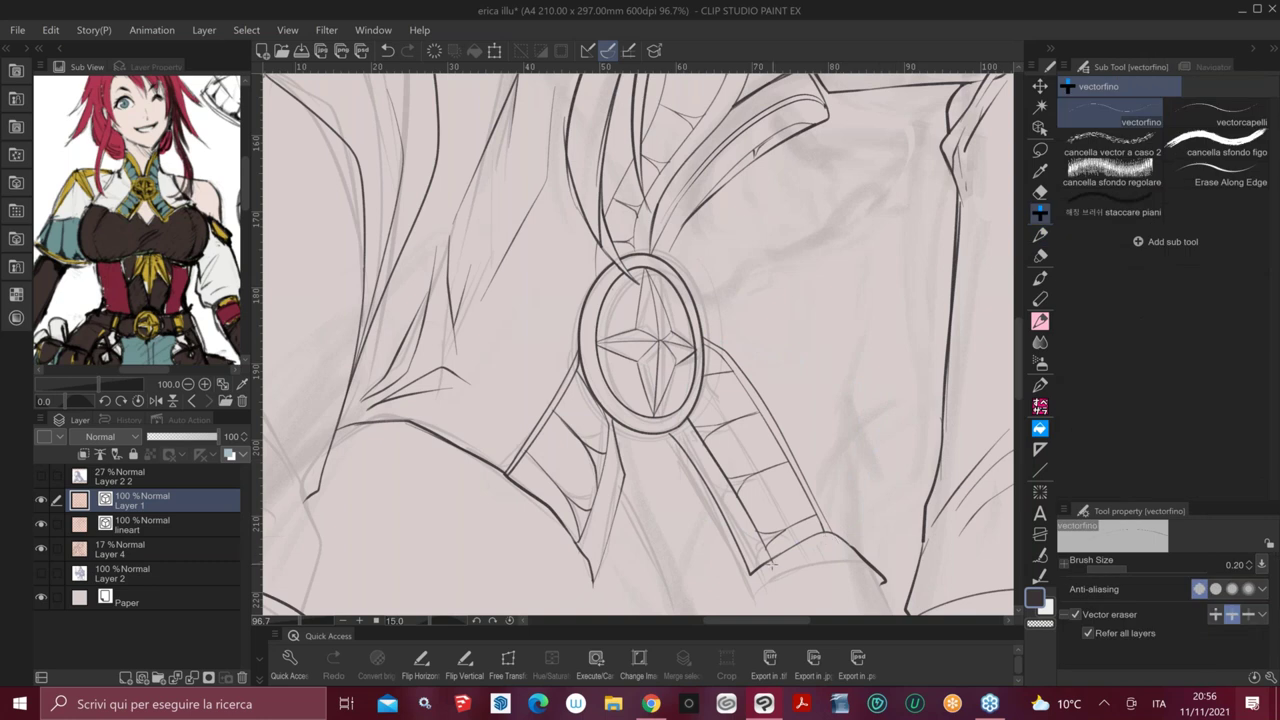
Browse the material library's 3D and monochromatic pattern categories, including the Basic, kakeami flat and Gradient materials
{"action": "key", "text": "minus"}
{"action": "scroll", "coordinate": [903, 375], "scroll_direction": "down", "scroll_amount": 3}
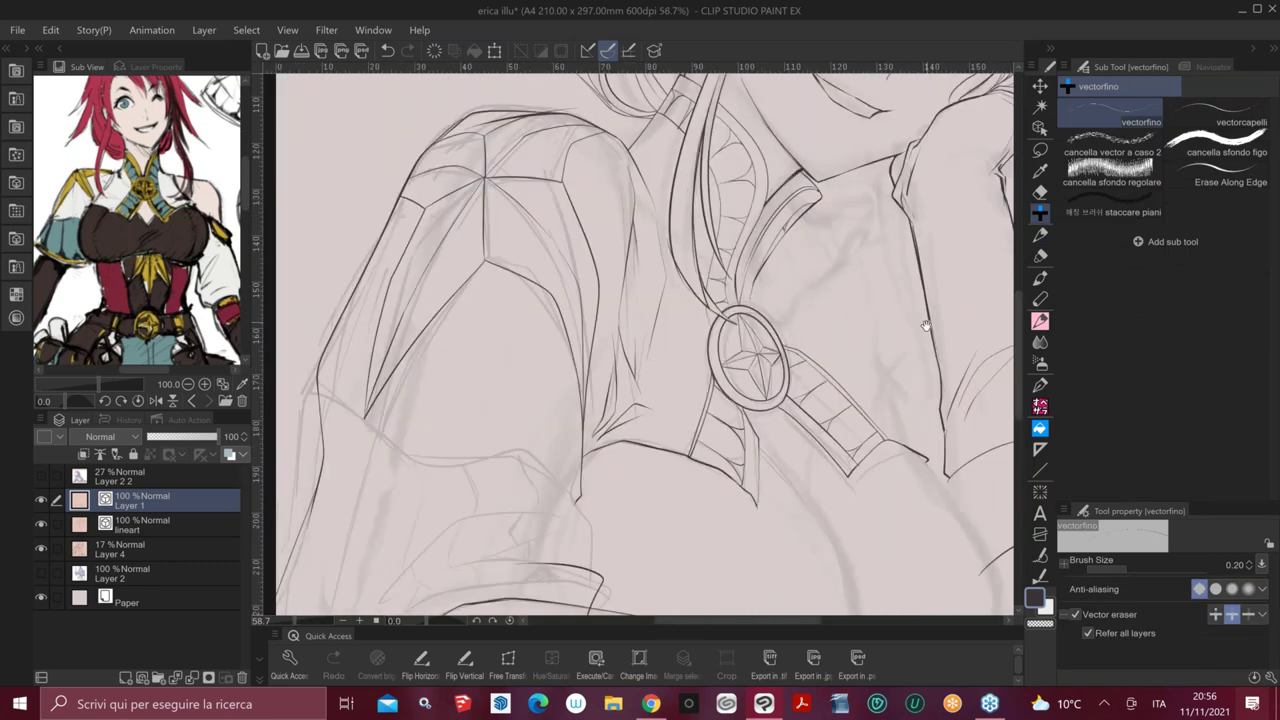
{"action": "left_click_drag", "start_coordinate": [926, 325], "coordinate": [853, 466]}
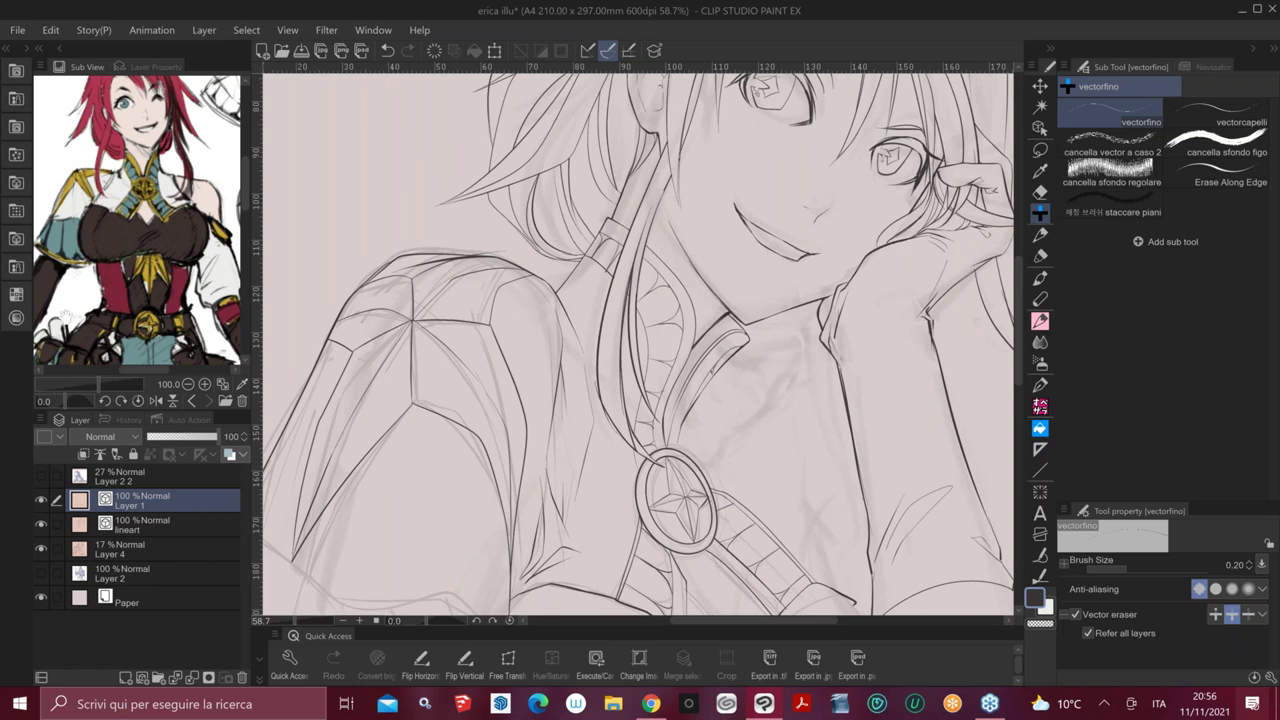
{"action": "left_click", "coordinate": [17, 296]}
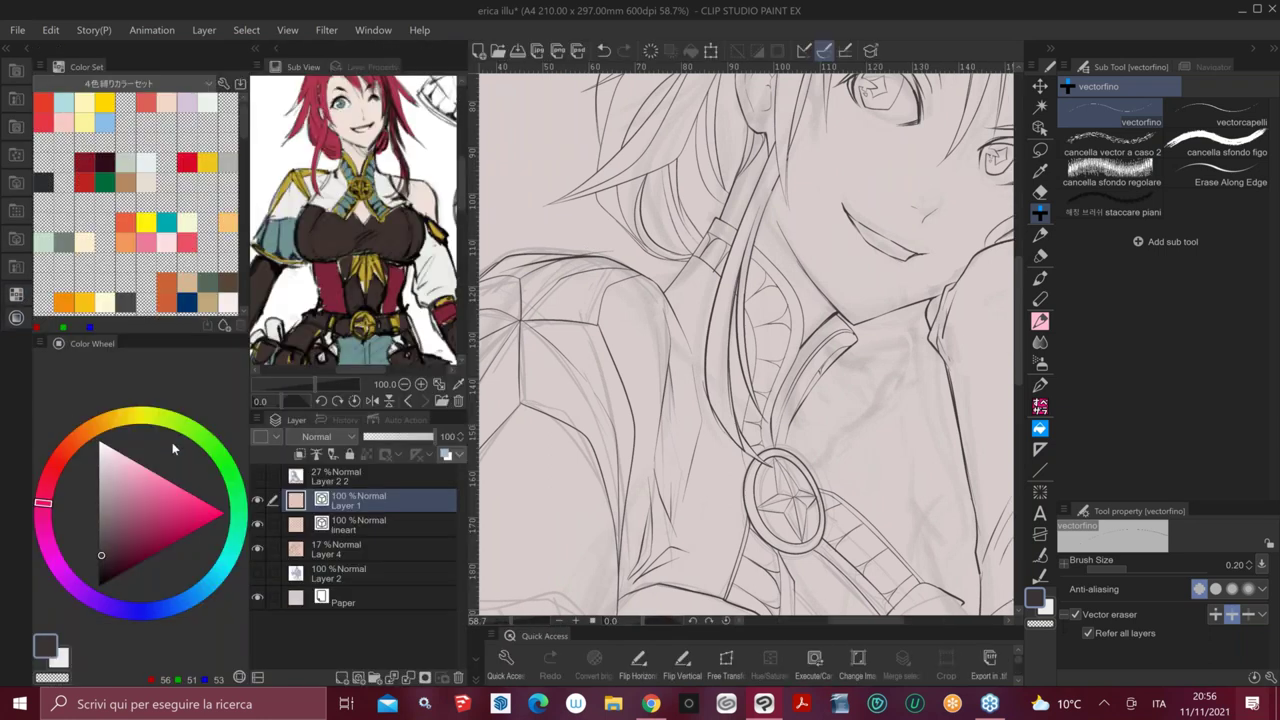
{"action": "left_click", "coordinate": [17, 268]}
{"action": "scroll", "coordinate": [245, 108], "scroll_direction": "down", "scroll_amount": 1}
{"action": "left_click_drag", "start_coordinate": [245, 108], "coordinate": [256, 190]}
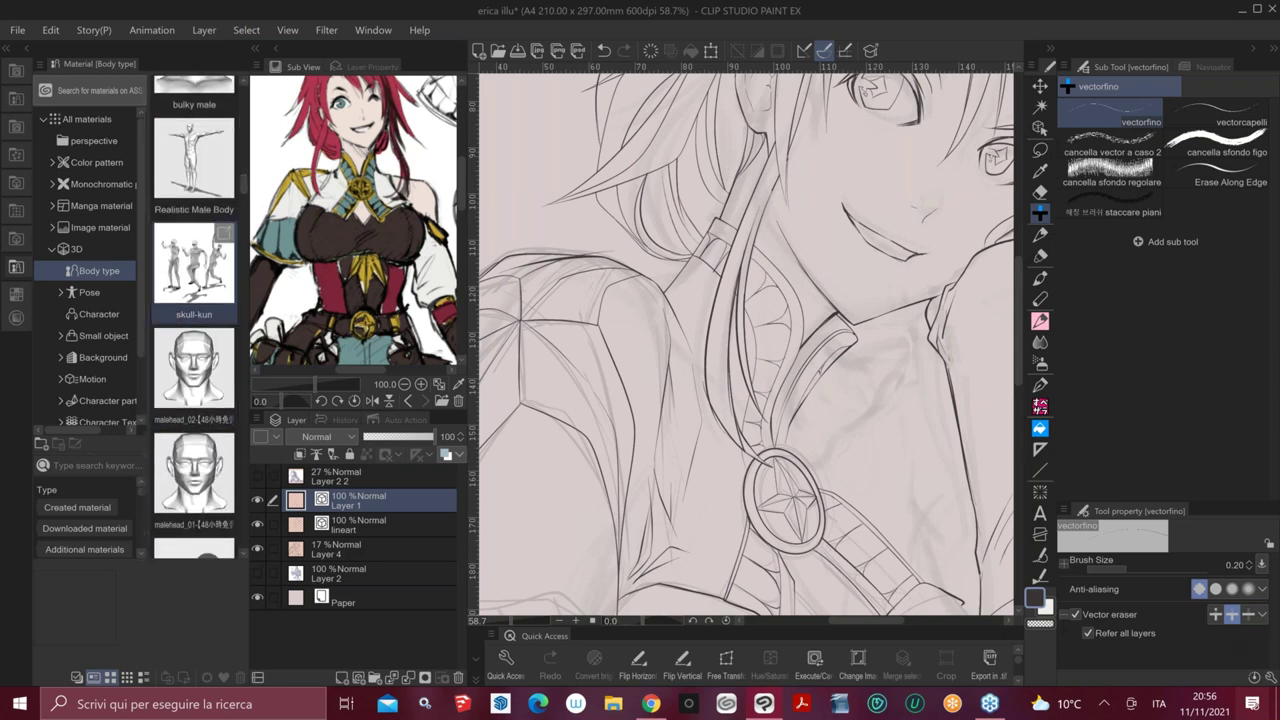
{"action": "left_click", "coordinate": [62, 252]}
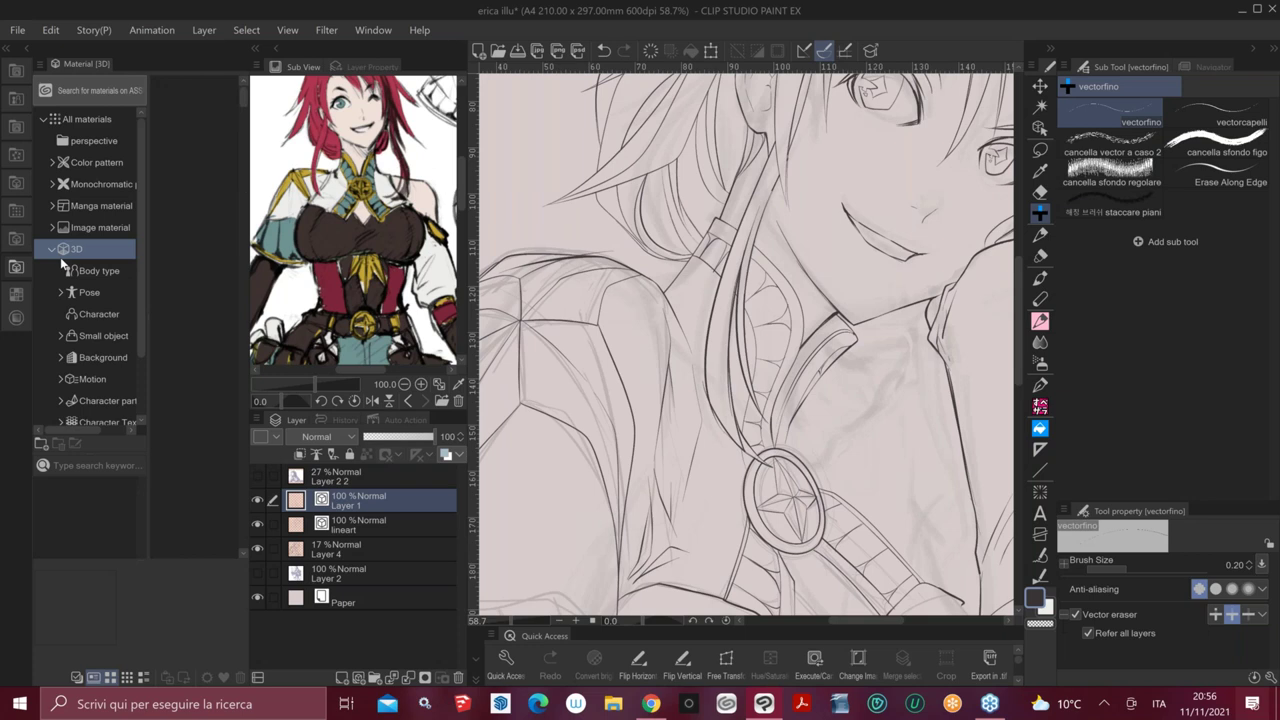
{"action": "left_click", "coordinate": [53, 185]}
{"action": "left_click", "coordinate": [86, 207]}
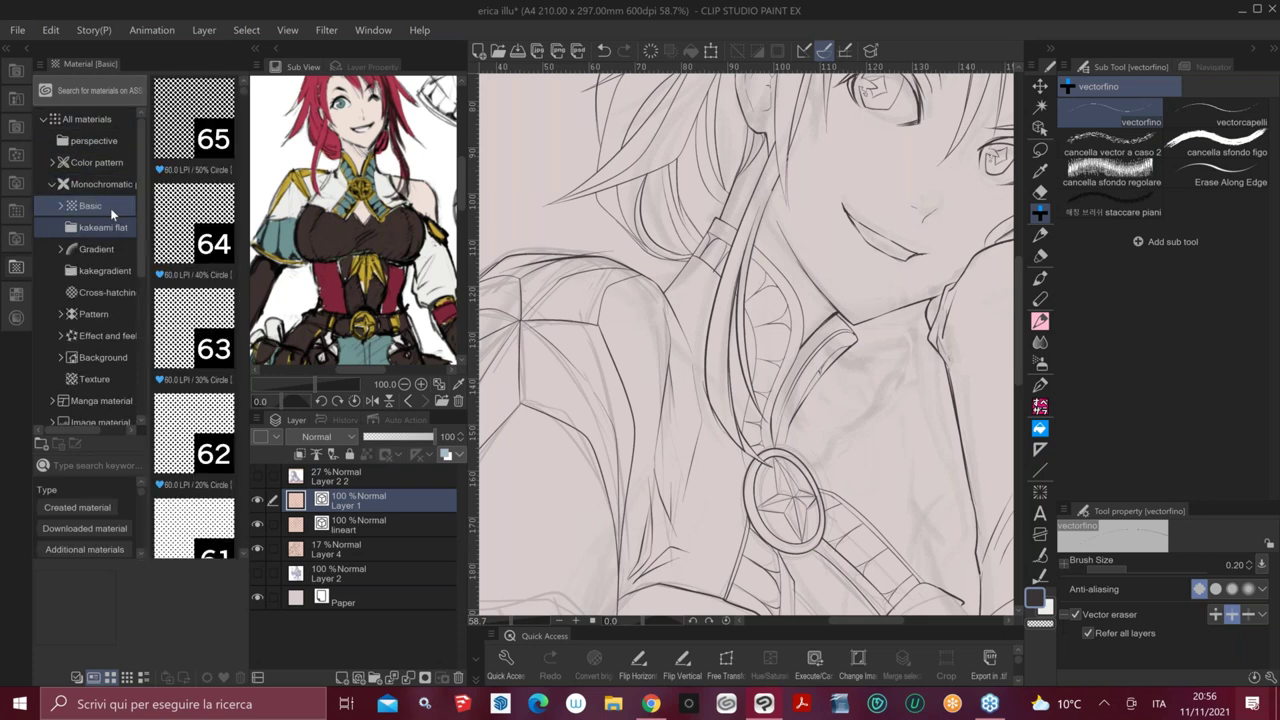
{"action": "scroll", "coordinate": [245, 100], "scroll_direction": "down", "scroll_amount": 4}
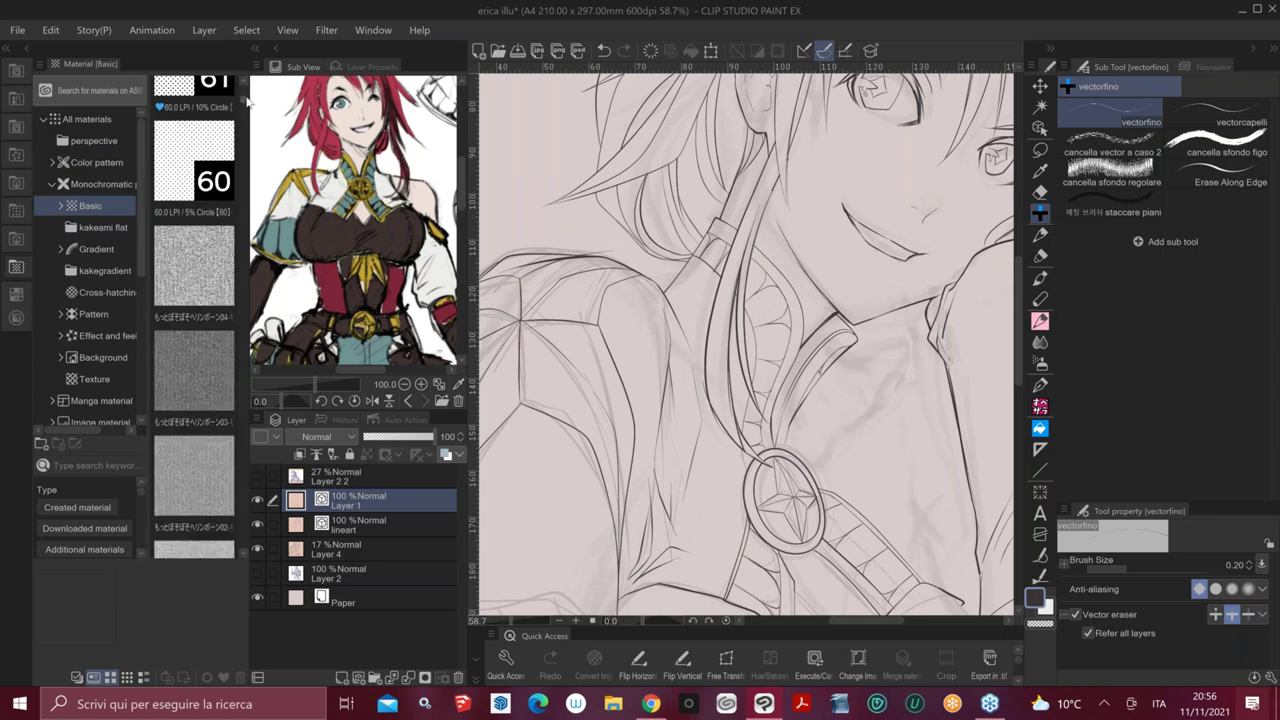
{"action": "scroll", "coordinate": [245, 100], "scroll_direction": "up", "scroll_amount": 3}
{"action": "scroll", "coordinate": [245, 100], "scroll_direction": "down", "scroll_amount": 3}
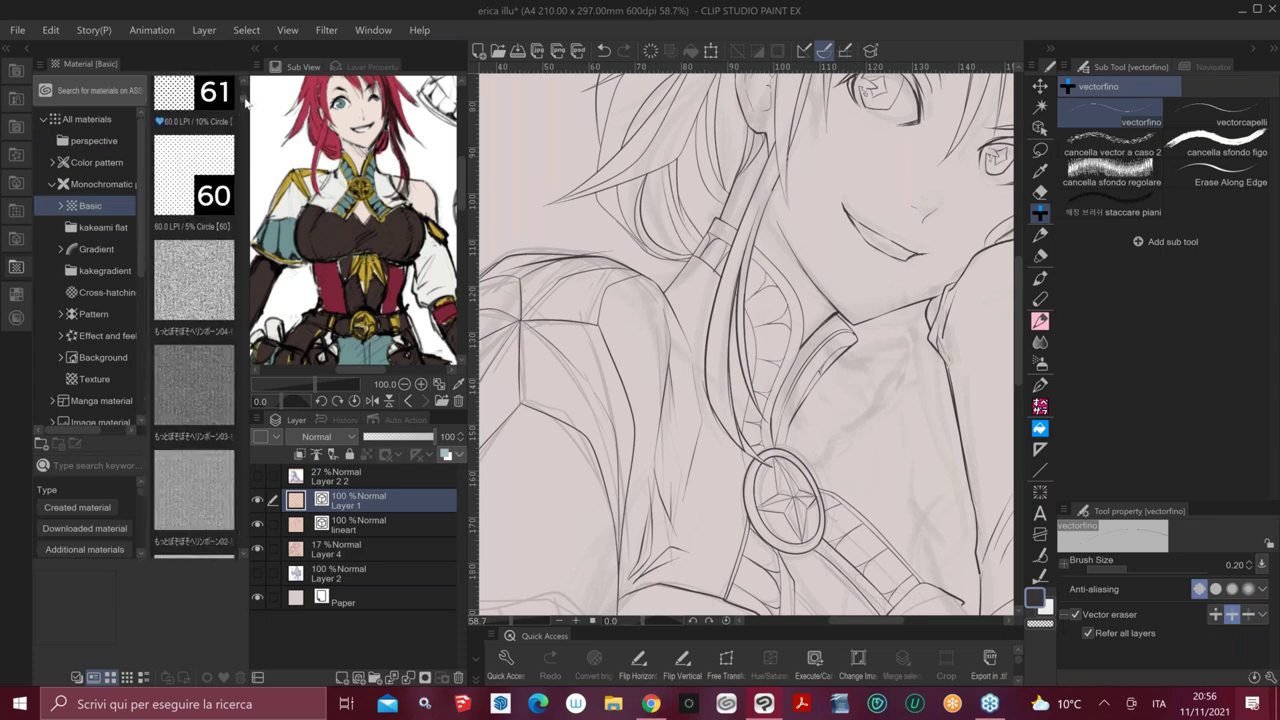
{"action": "left_click", "coordinate": [62, 206]}
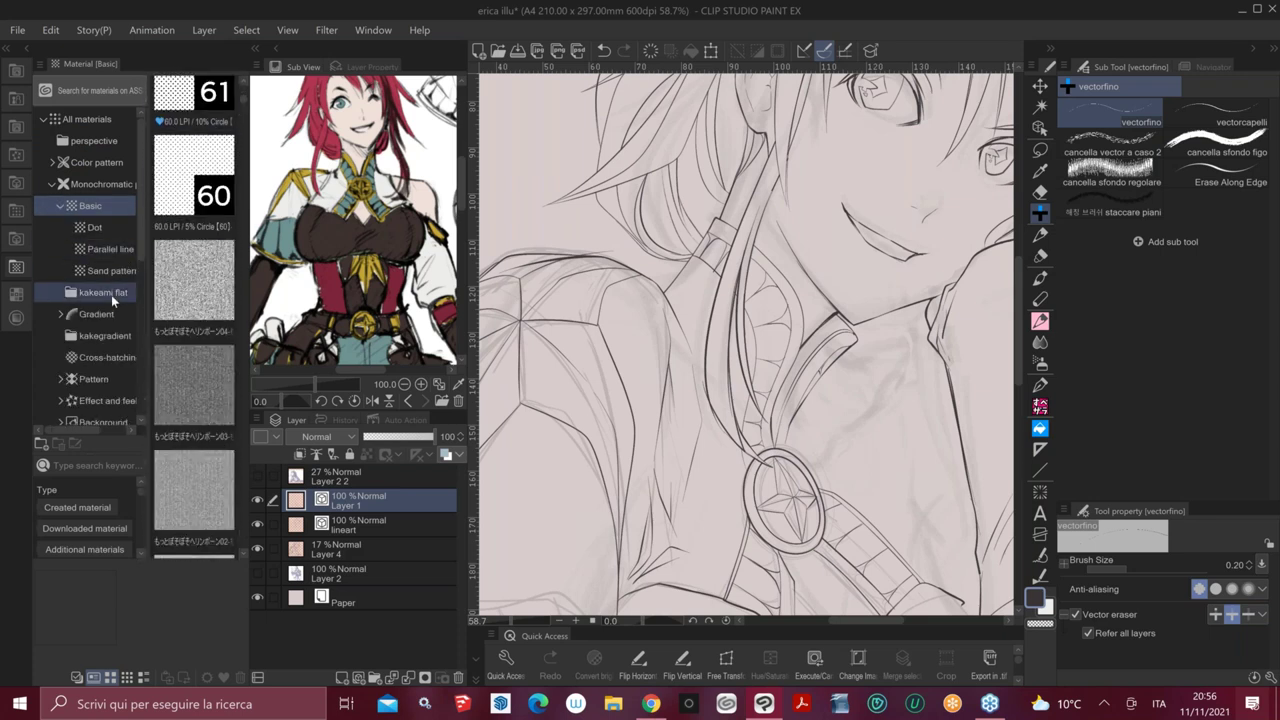
{"action": "left_click", "coordinate": [111, 295]}
{"action": "left_click", "coordinate": [96, 314]}
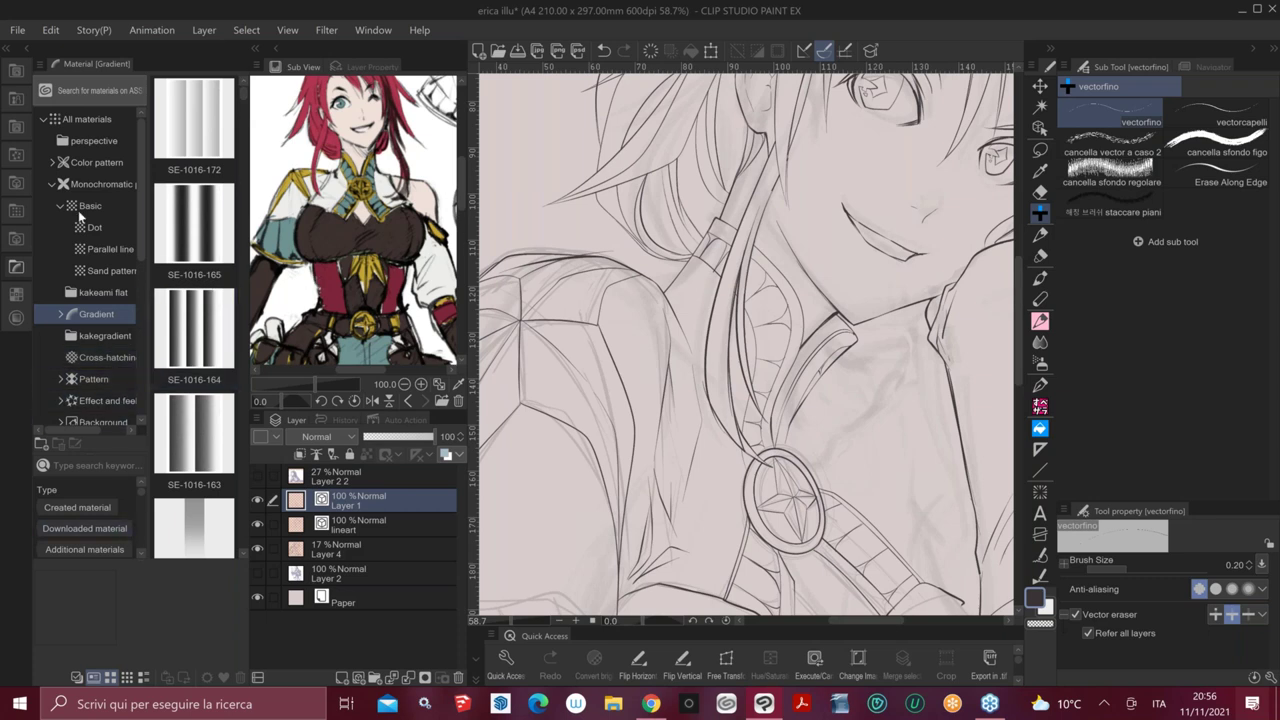
{"action": "left_click", "coordinate": [51, 183]}
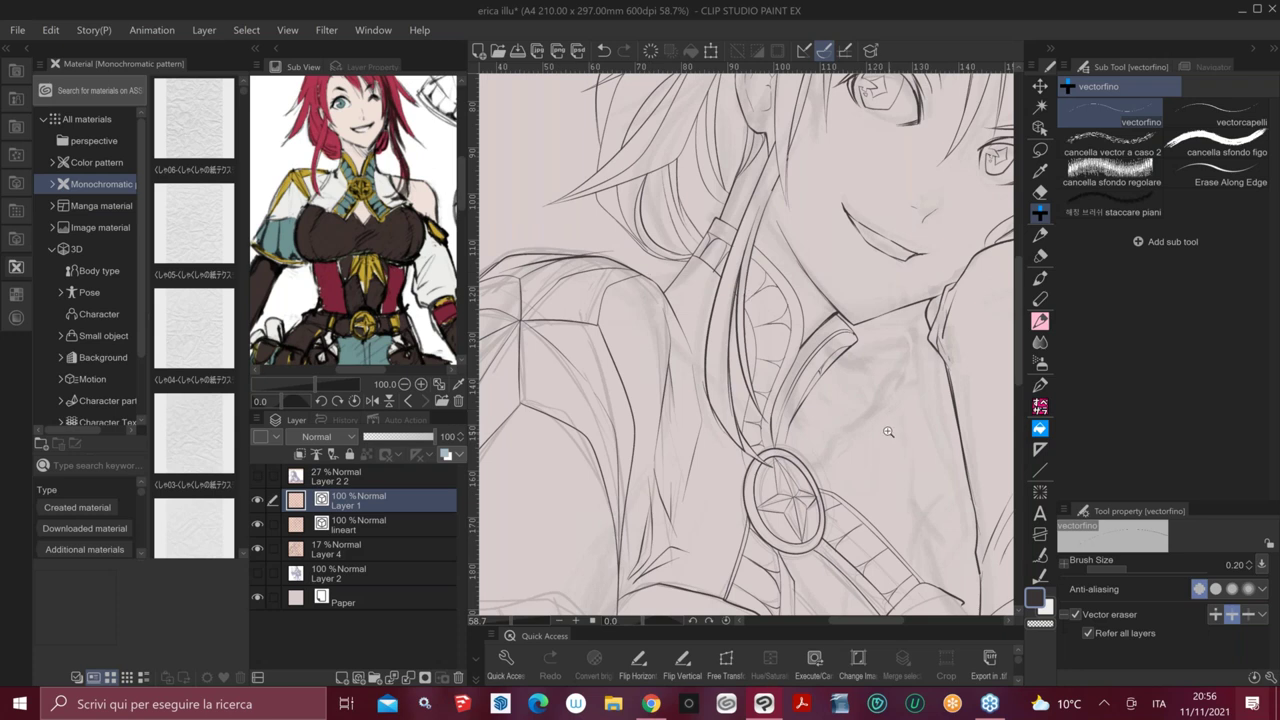
{"action": "left_click", "coordinate": [44, 119]}
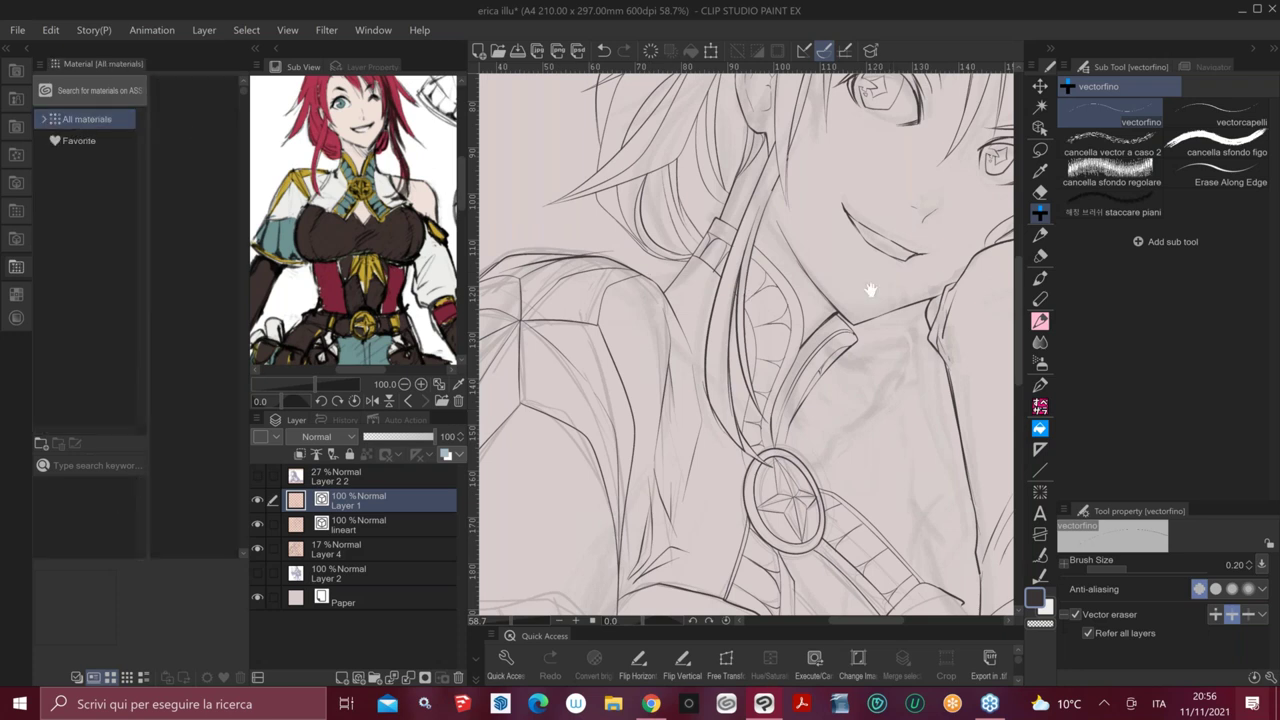
Draw a rectangular frame border around the whole illustration, leaving a narrow margin inside the page edges
{"action": "scroll", "coordinate": [870, 290], "scroll_direction": "down", "scroll_amount": 4}
{"action": "left_click_drag", "start_coordinate": [825, 413], "coordinate": [889, 401]}
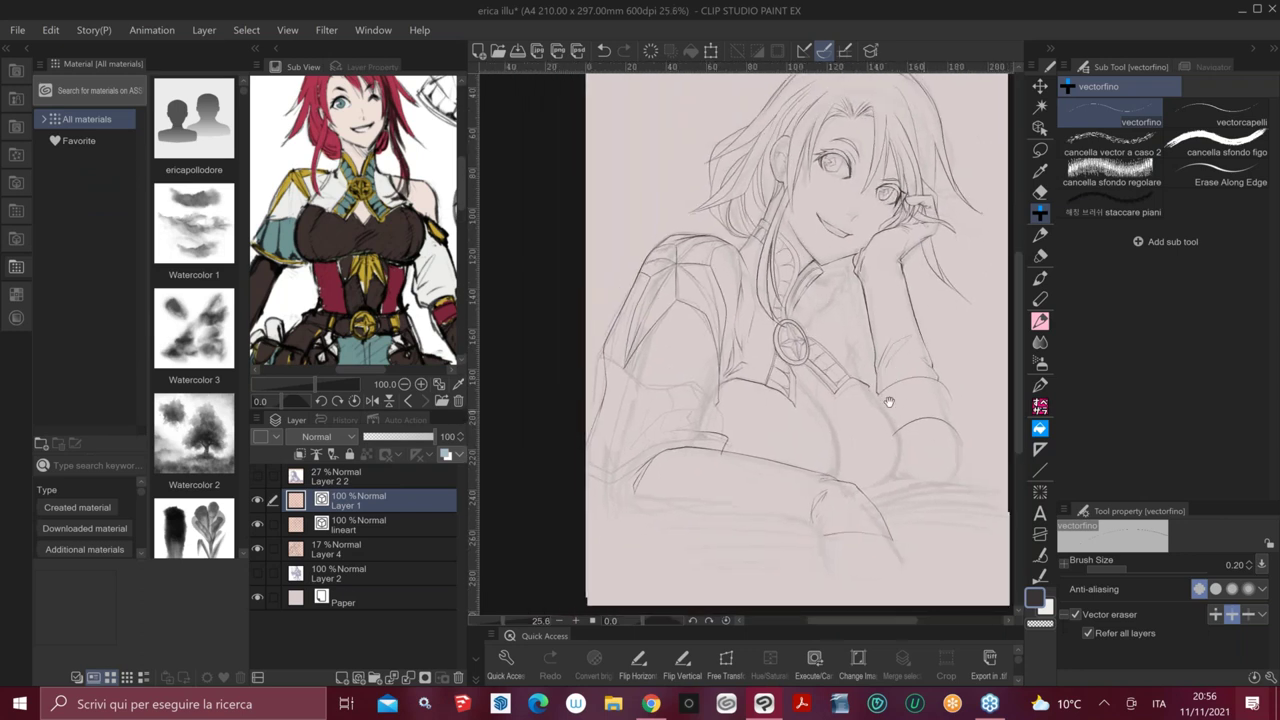
{"action": "left_click", "coordinate": [1114, 114]}
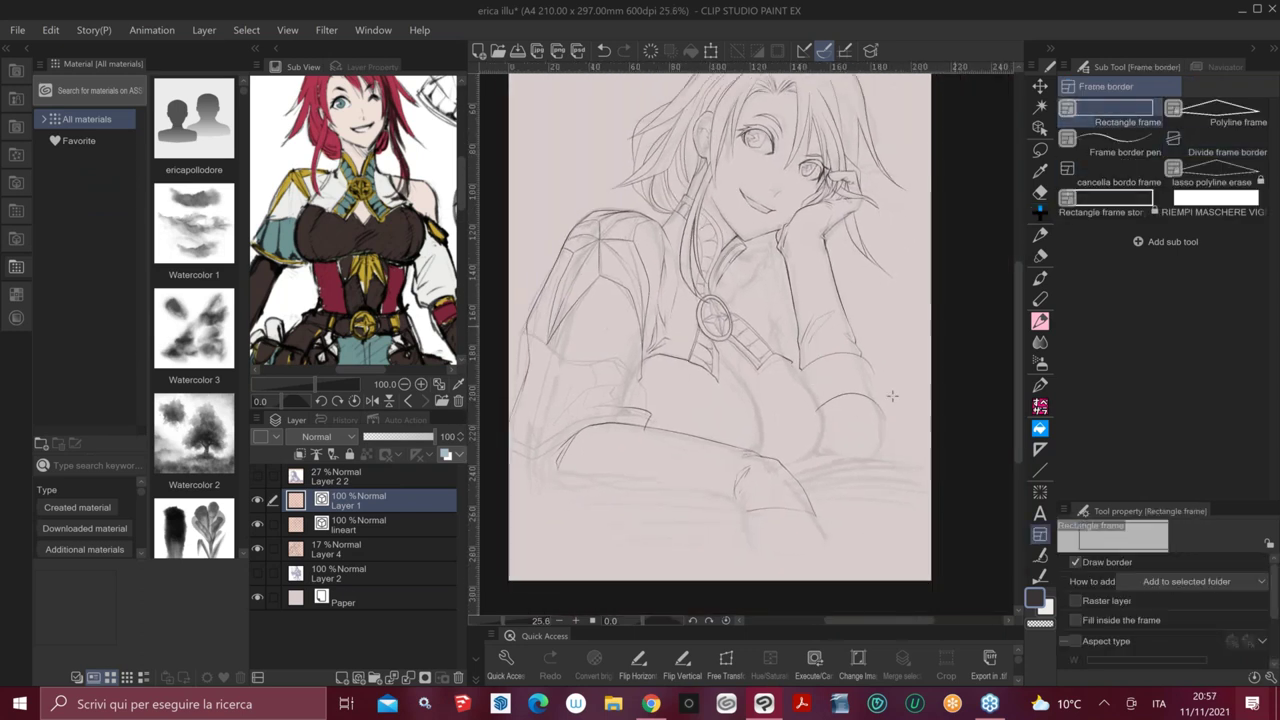
{"action": "scroll", "coordinate": [856, 453], "scroll_direction": "down", "scroll_amount": 2}
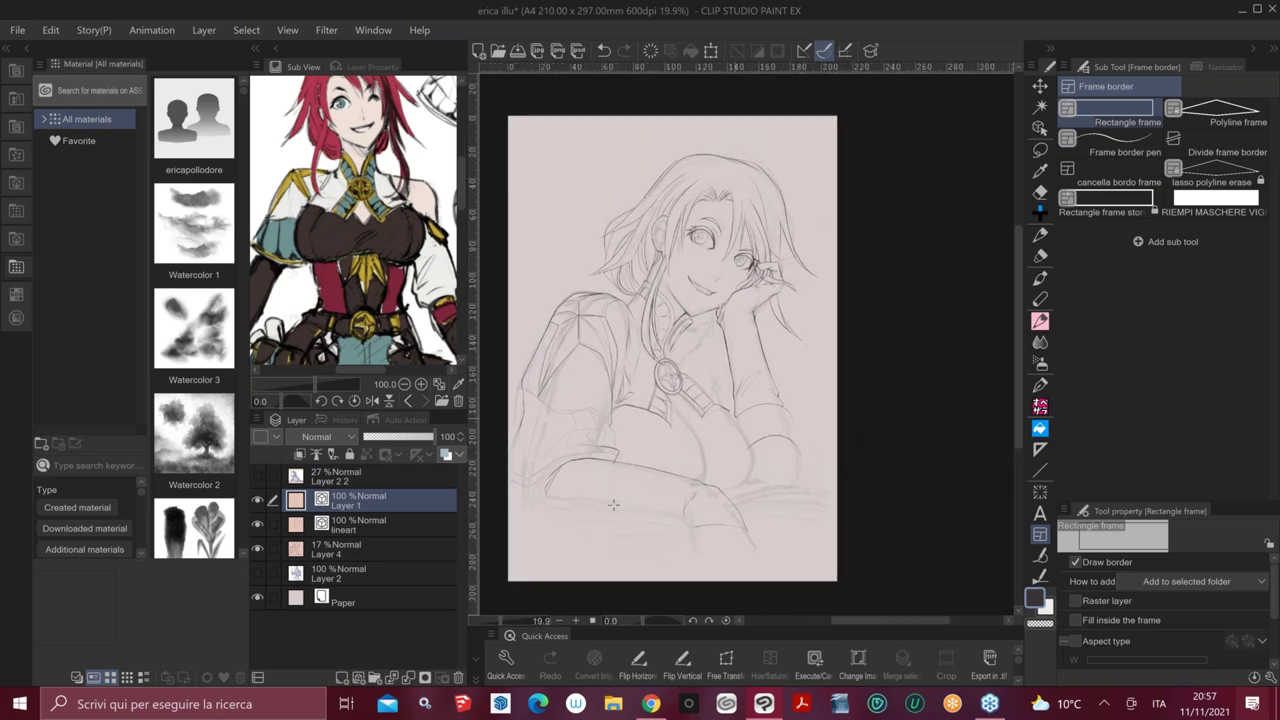
{"action": "left_click_drag", "start_coordinate": [521, 566], "coordinate": [816, 134]}
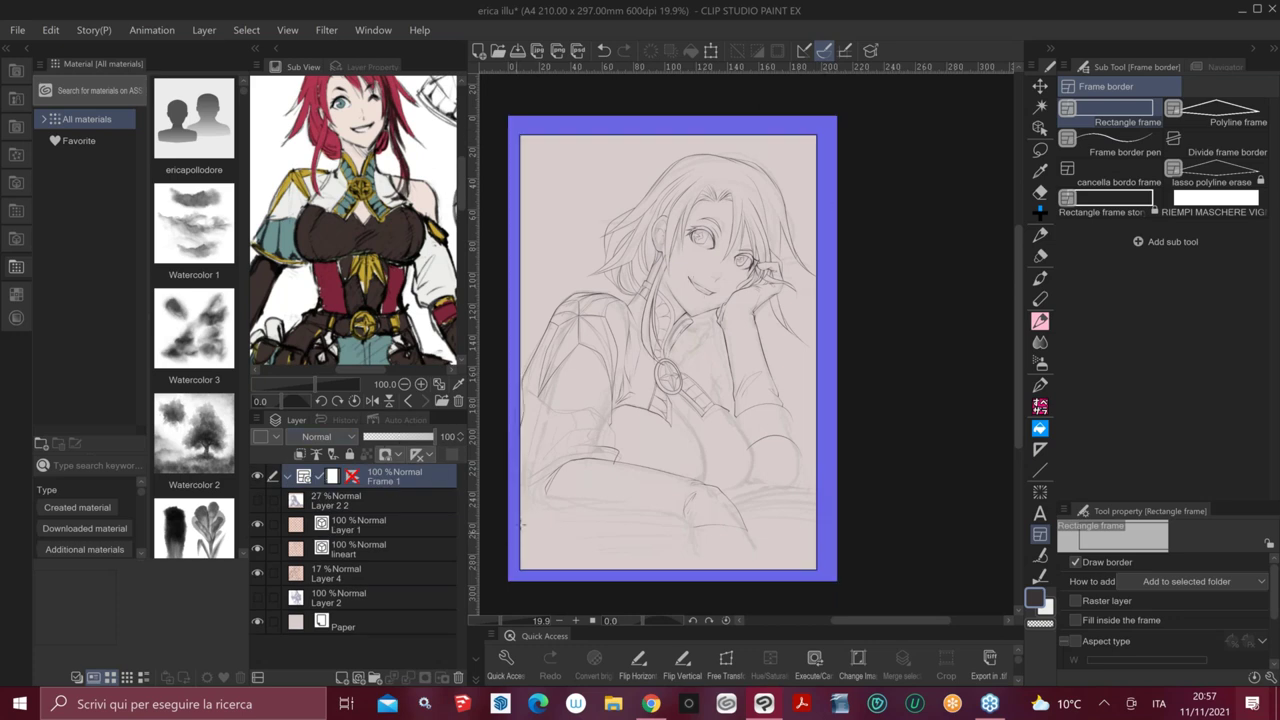
Move the layers from Layer 2 2 down to Layer 4 into the Frame 1 folder and select the folder
{"action": "left_click", "coordinate": [436, 503]}
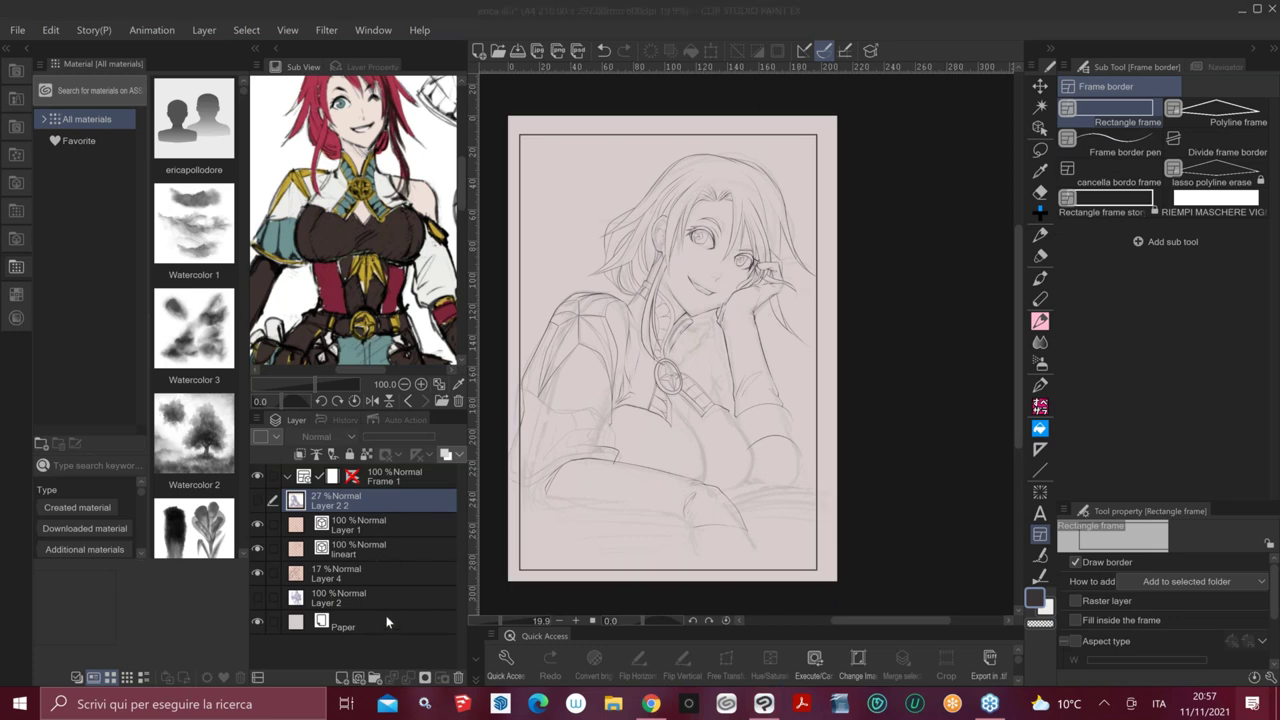
{"action": "left_click", "coordinate": [397, 562], "text": "shift"}
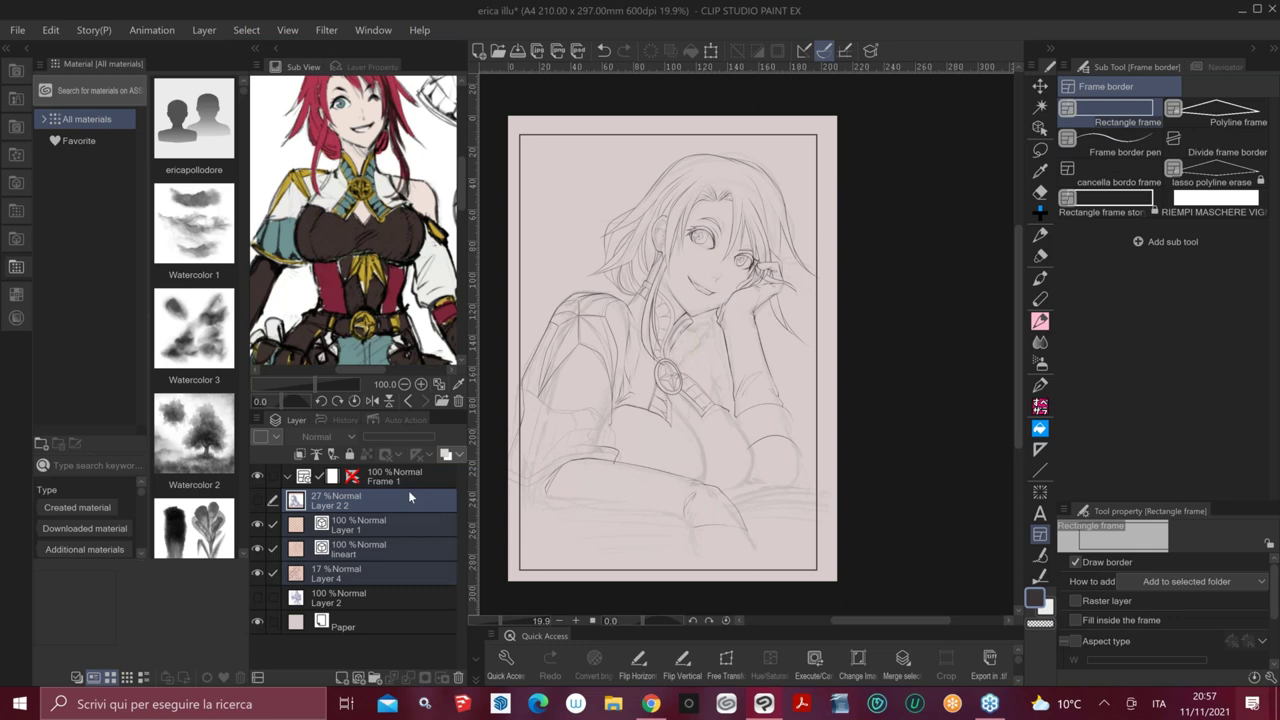
{"action": "left_click_drag", "start_coordinate": [375, 503], "coordinate": [388, 482]}
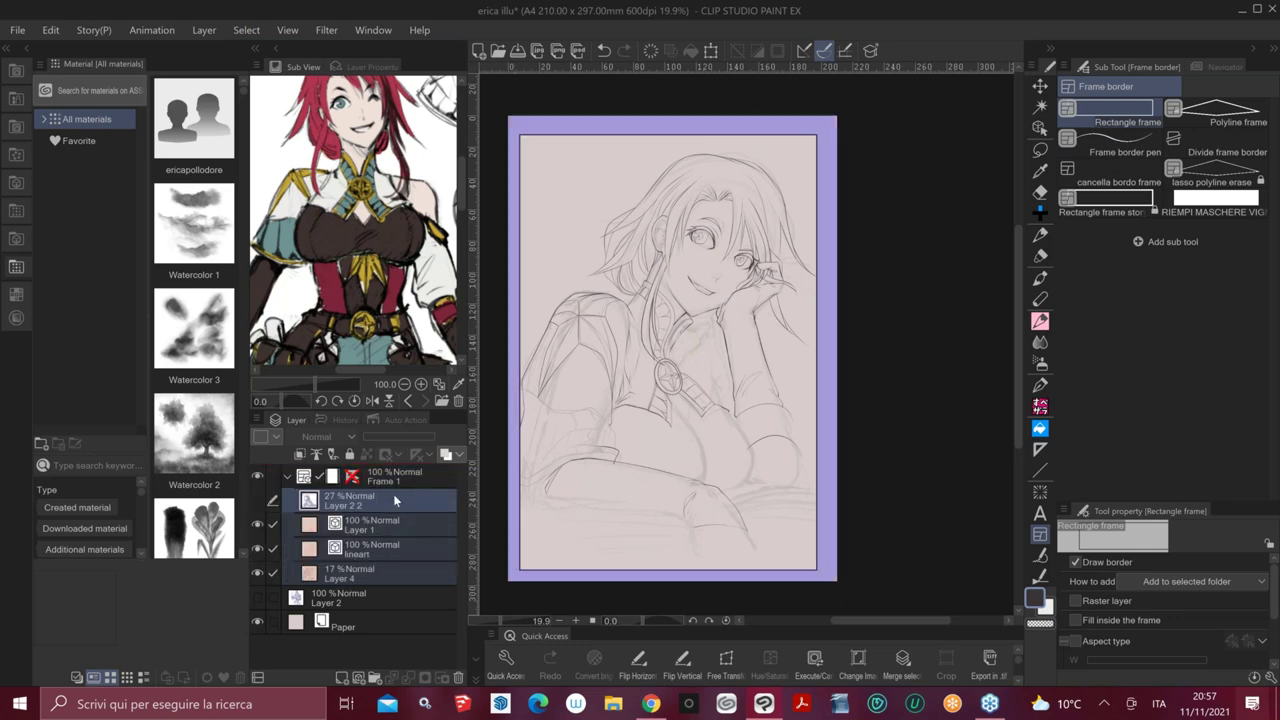
{"action": "left_click", "coordinate": [402, 482]}
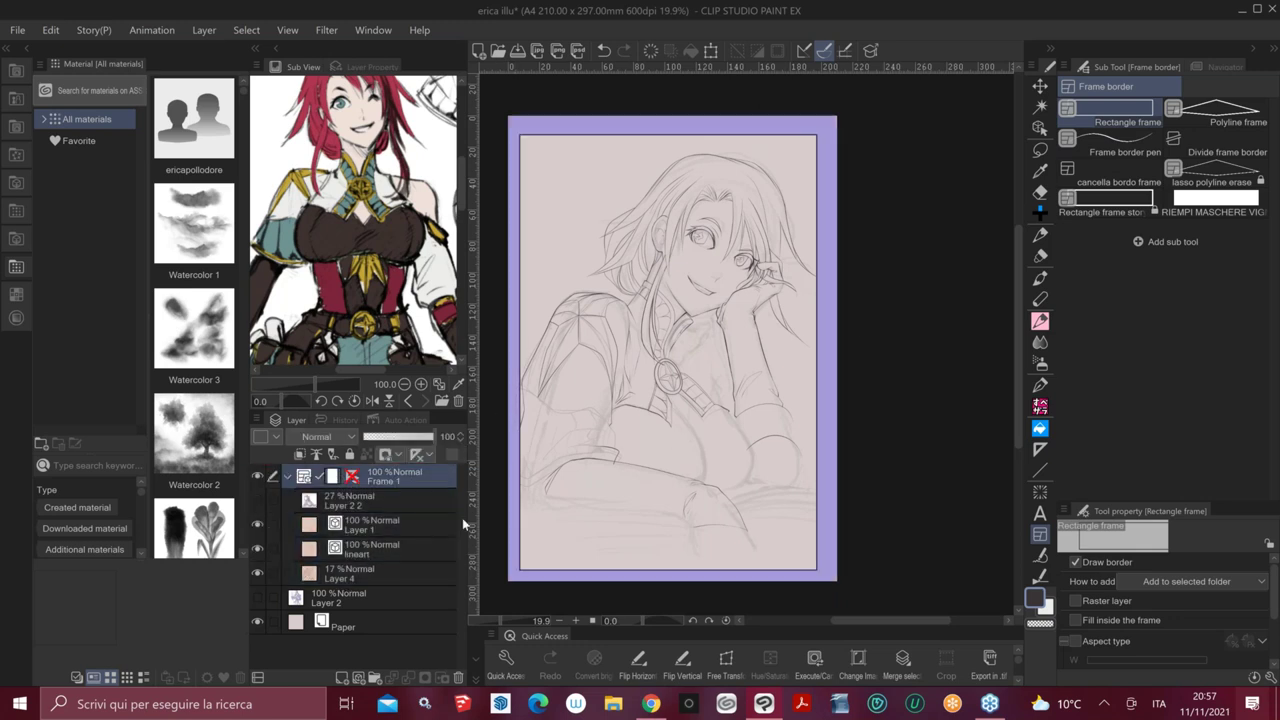
Divide the frame with a slanted cut across its upper part, then try a vertical cut in the upper panel and undo it
{"action": "left_click", "coordinate": [425, 625]}
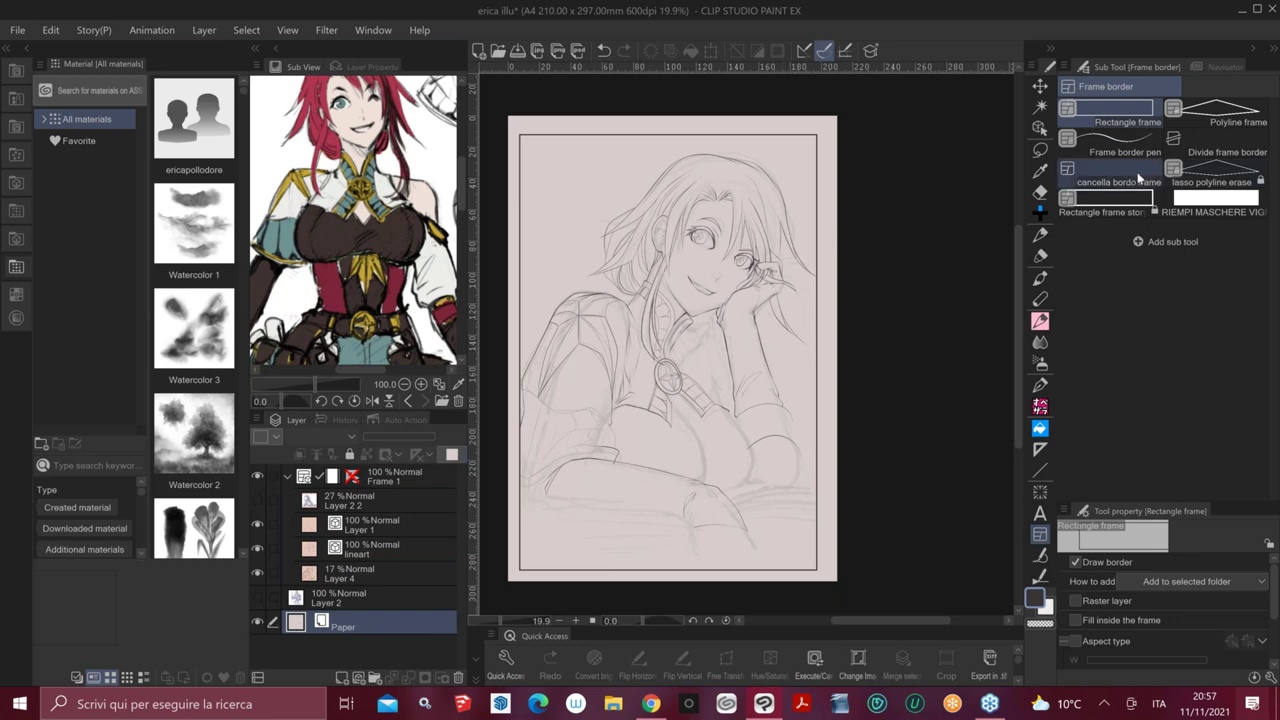
{"action": "left_click", "coordinate": [1231, 150]}
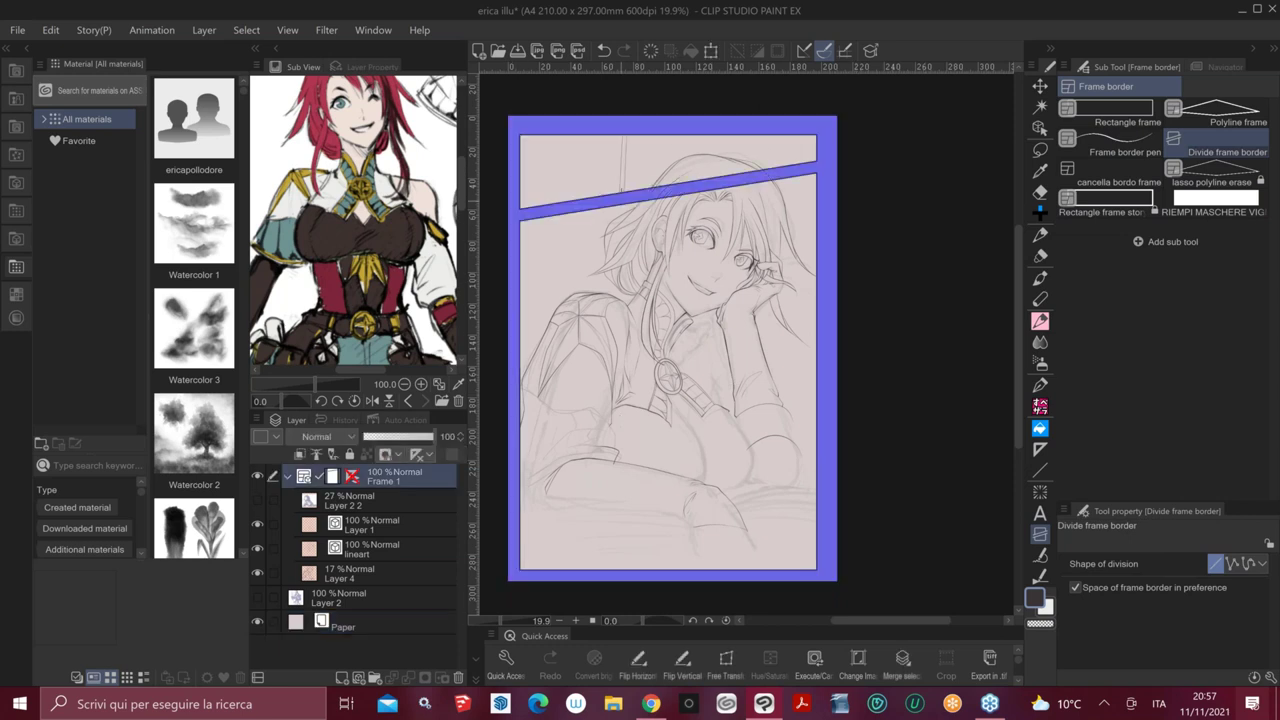
{"action": "left_click_drag", "start_coordinate": [626, 136], "coordinate": [621, 194]}
{"action": "key", "text": "ctrl"}
{"action": "key", "text": "ctrl+z"}
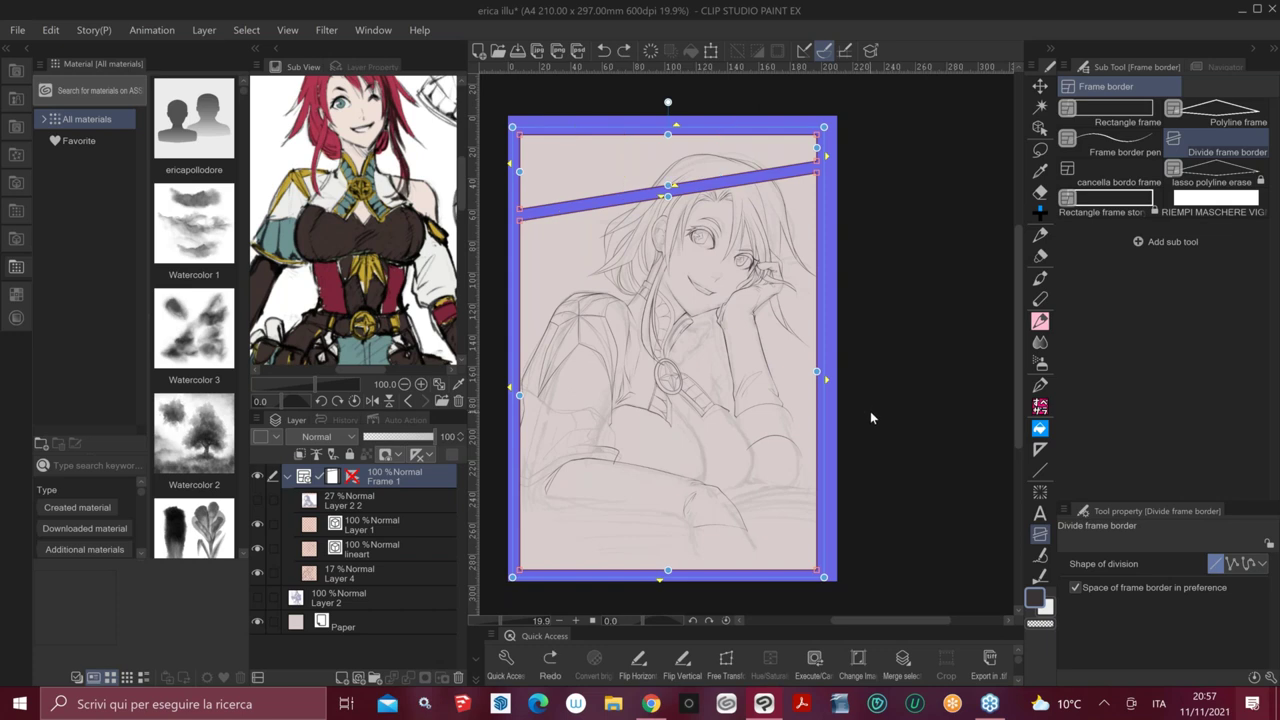
Undo the slanted frame cut and add a perspective ruler vanishing point to Frame 1 beside the head, then try further guide lines and undo them
{"action": "key", "text": "ctrl+z"}
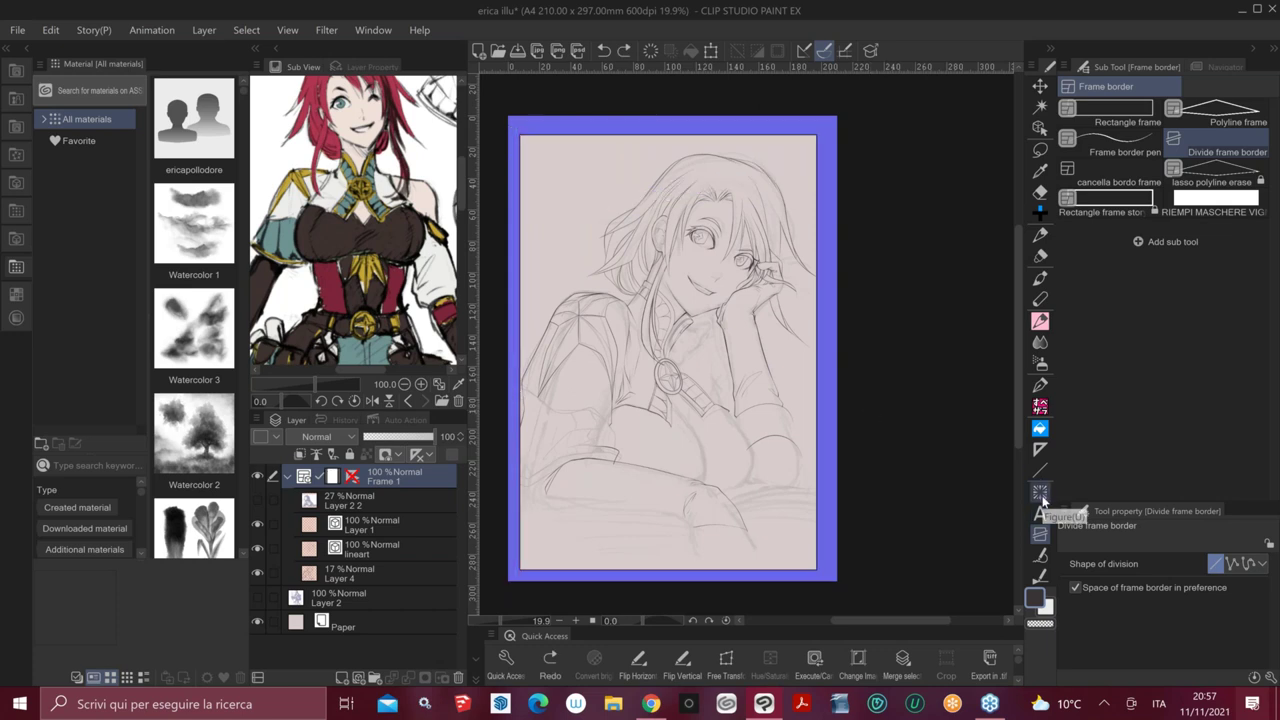
{"action": "left_click", "coordinate": [1040, 494]}
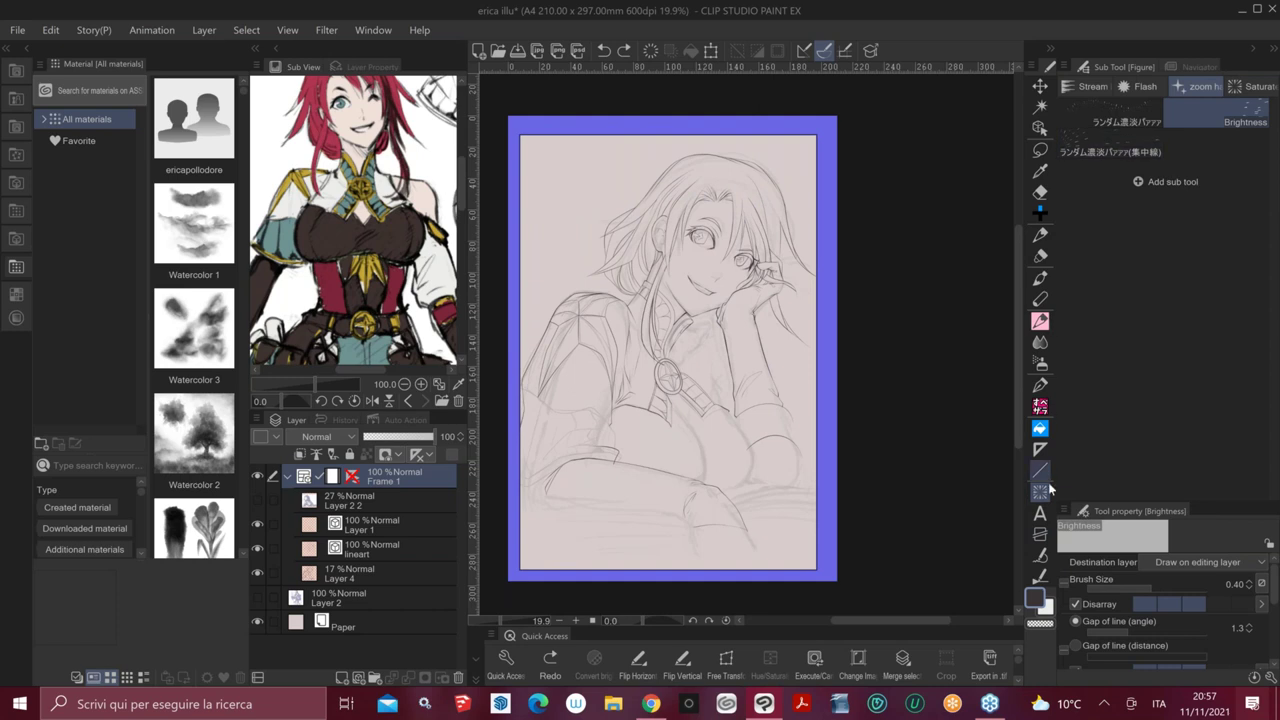
{"action": "left_click", "coordinate": [1040, 449]}
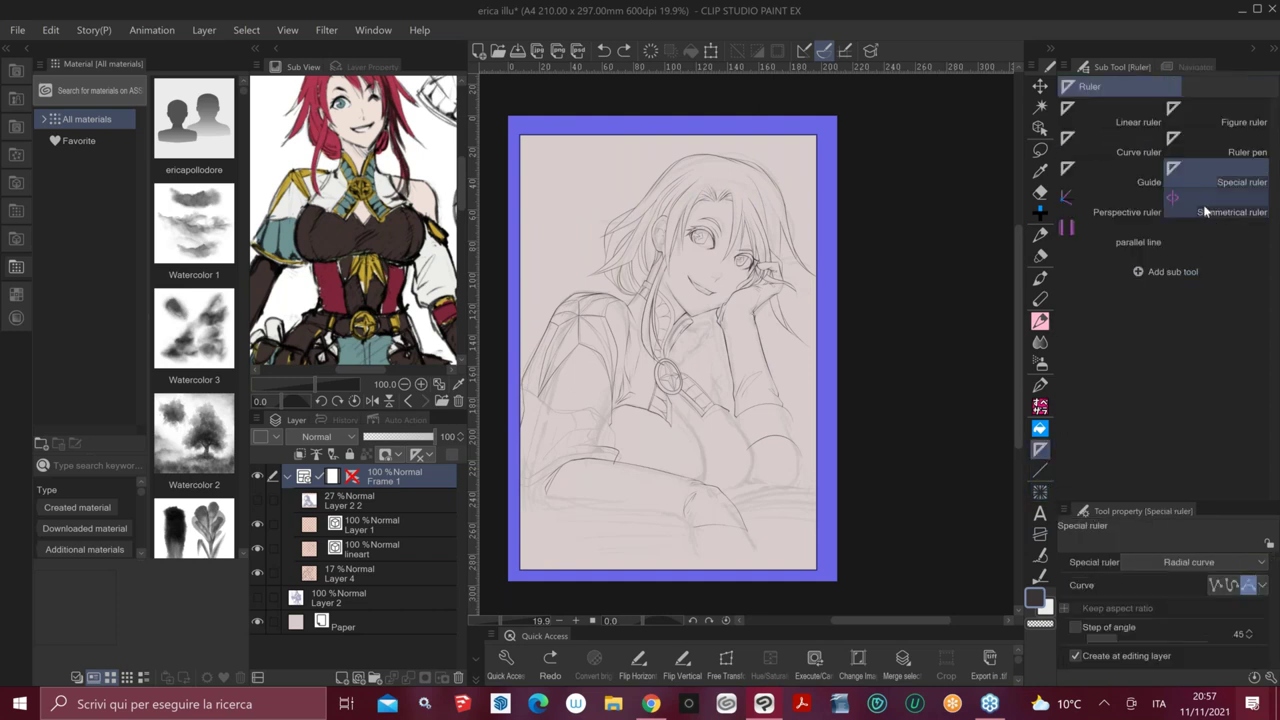
{"action": "left_click", "coordinate": [1190, 213]}
{"action": "left_click", "coordinate": [1127, 212]}
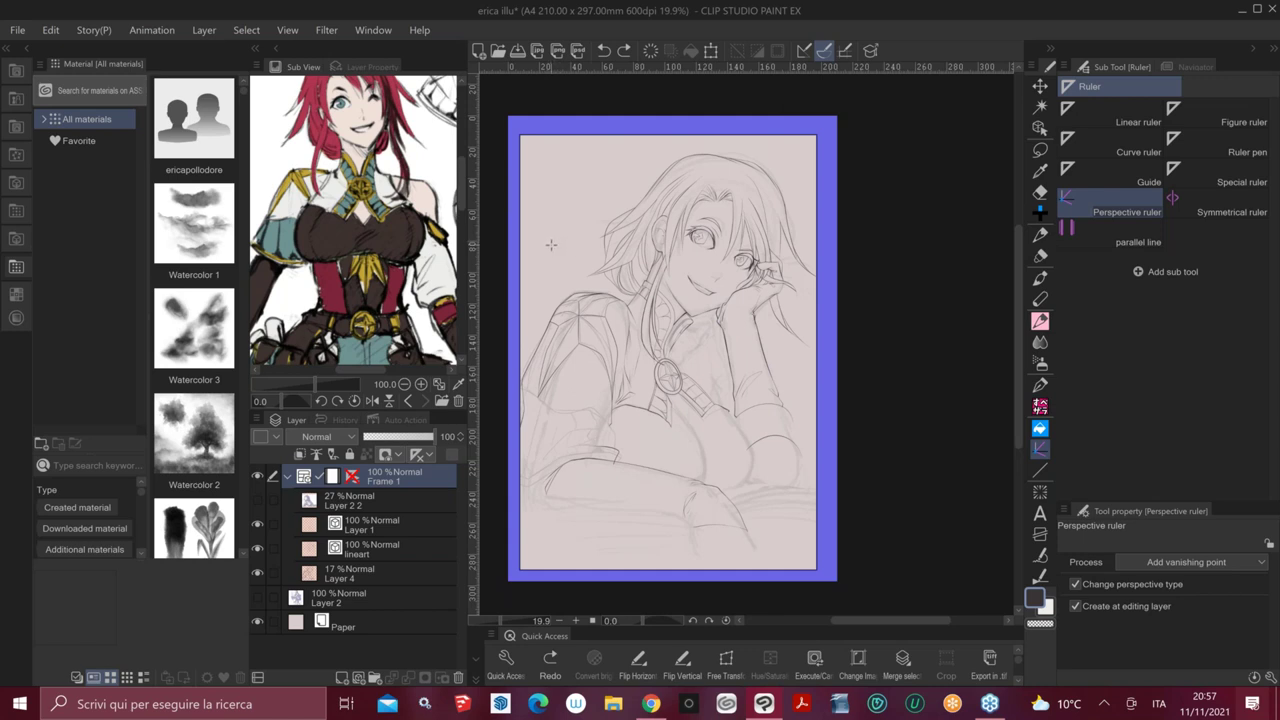
{"action": "left_click_drag", "start_coordinate": [550, 238], "coordinate": [567, 217]}
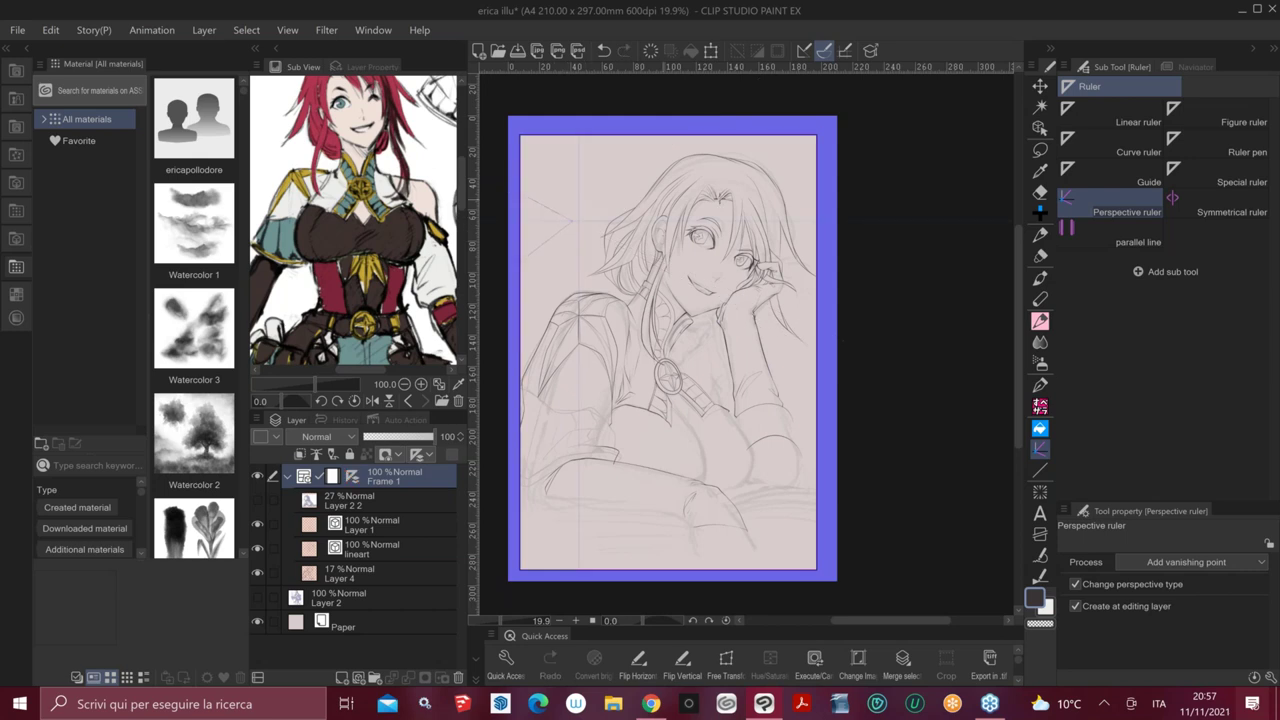
{"action": "left_click_drag", "start_coordinate": [720, 198], "coordinate": [732, 280]}
{"action": "left_click_drag", "start_coordinate": [737, 223], "coordinate": [877, 300]}
{"action": "key", "text": "ctrl+z"}
Add a new layer above Layer 2 2 and try pen strokes snapped to the perspective ruler beside the hair, then undo them
{"action": "key", "text": "p"}
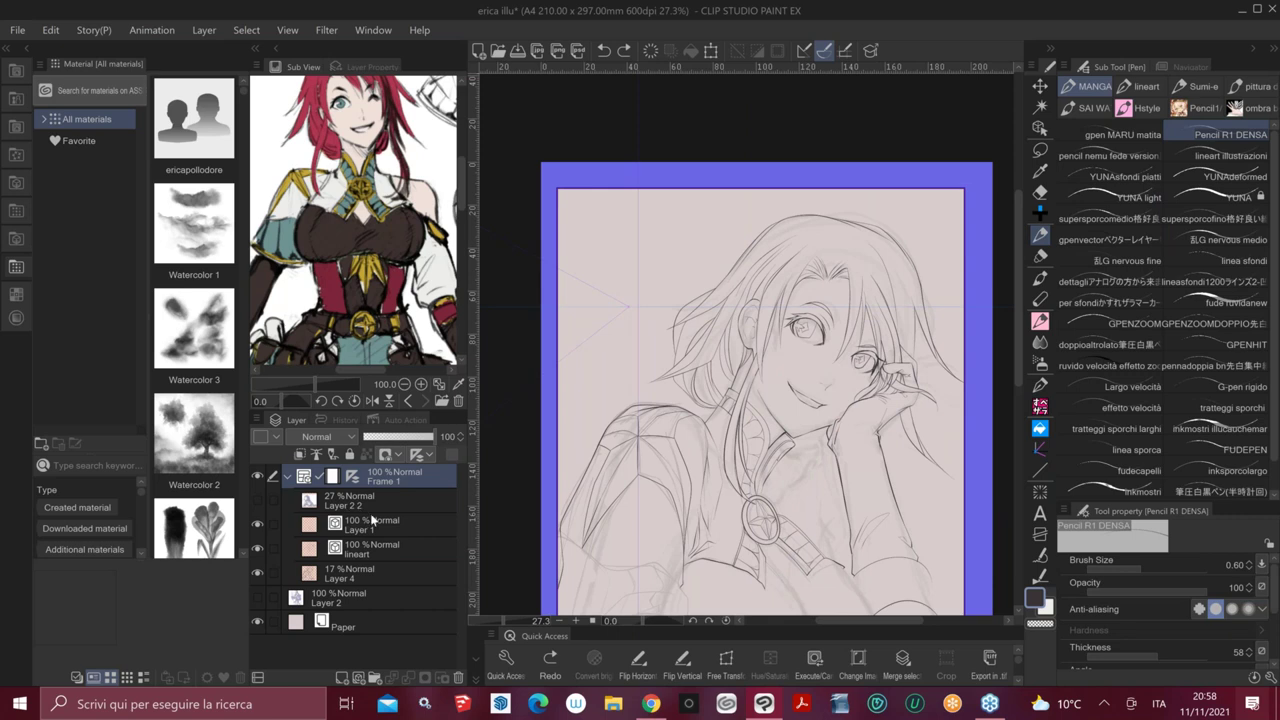
{"action": "left_click", "coordinate": [371, 505]}
{"action": "left_click", "coordinate": [342, 677]}
{"action": "mouse_move", "coordinate": [594, 359]}
{"action": "left_mouse_down"}
{"action": "mouse_move", "coordinate": [592, 296]}
{"action": "mouse_move", "coordinate": [593, 371]}
{"action": "mouse_move", "coordinate": [622, 306]}
{"action": "mouse_move", "coordinate": [616, 346]}
{"action": "left_mouse_up"}
{"action": "left_click_drag", "start_coordinate": [613, 292], "coordinate": [618, 348]}
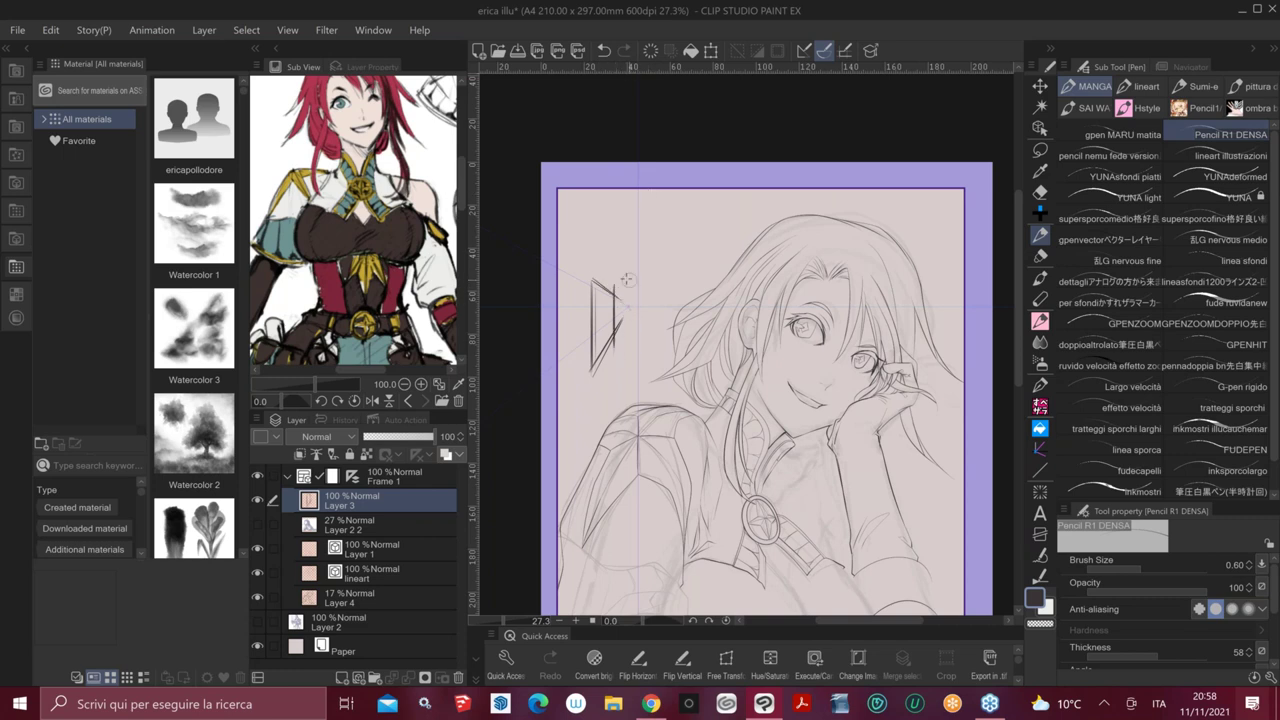
{"action": "mouse_move", "coordinate": [622, 290]}
{"action": "left_mouse_down"}
{"action": "mouse_move", "coordinate": [587, 262]}
{"action": "mouse_move", "coordinate": [638, 317]}
{"action": "mouse_move", "coordinate": [590, 285]}
{"action": "mouse_move", "coordinate": [591, 369]}
{"action": "mouse_move", "coordinate": [616, 281]}
{"action": "mouse_move", "coordinate": [607, 352]}
{"action": "mouse_move", "coordinate": [601, 281]}
{"action": "left_mouse_up"}
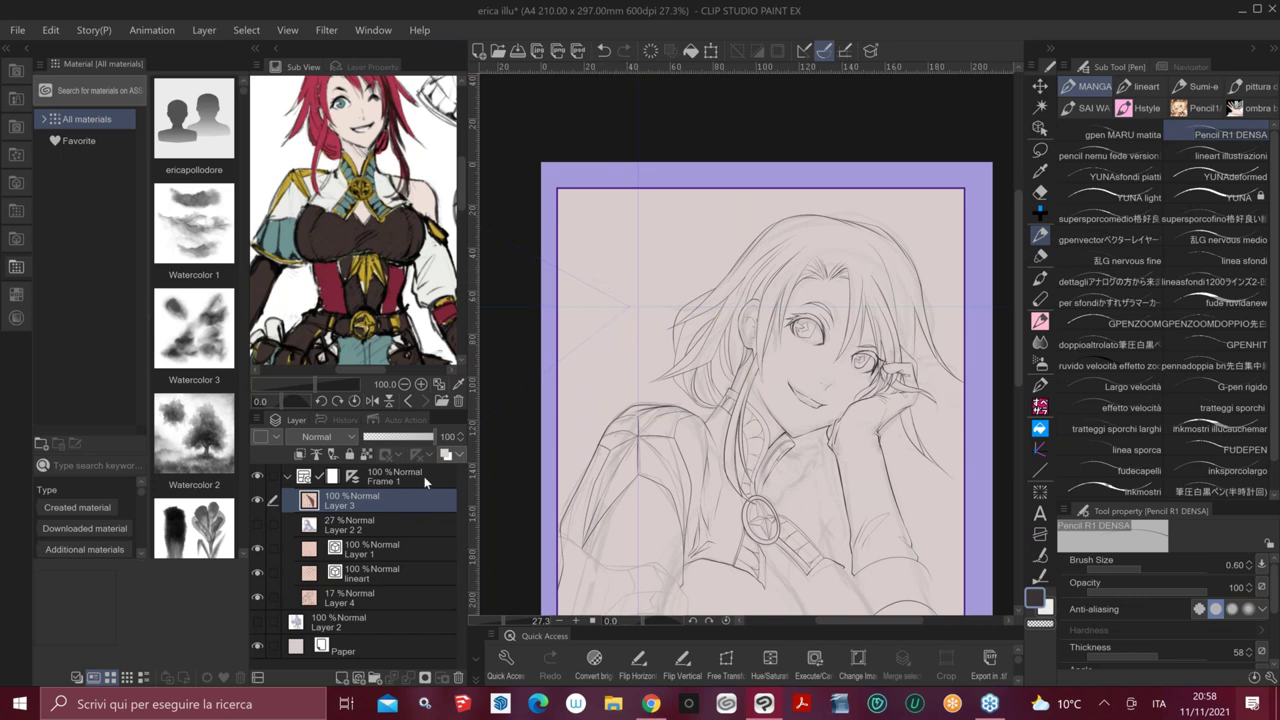
Move the layers from Layer 3 down to Layer 4 out of the Frame 1 folder and delete the folder
{"action": "left_click", "coordinate": [424, 476]}
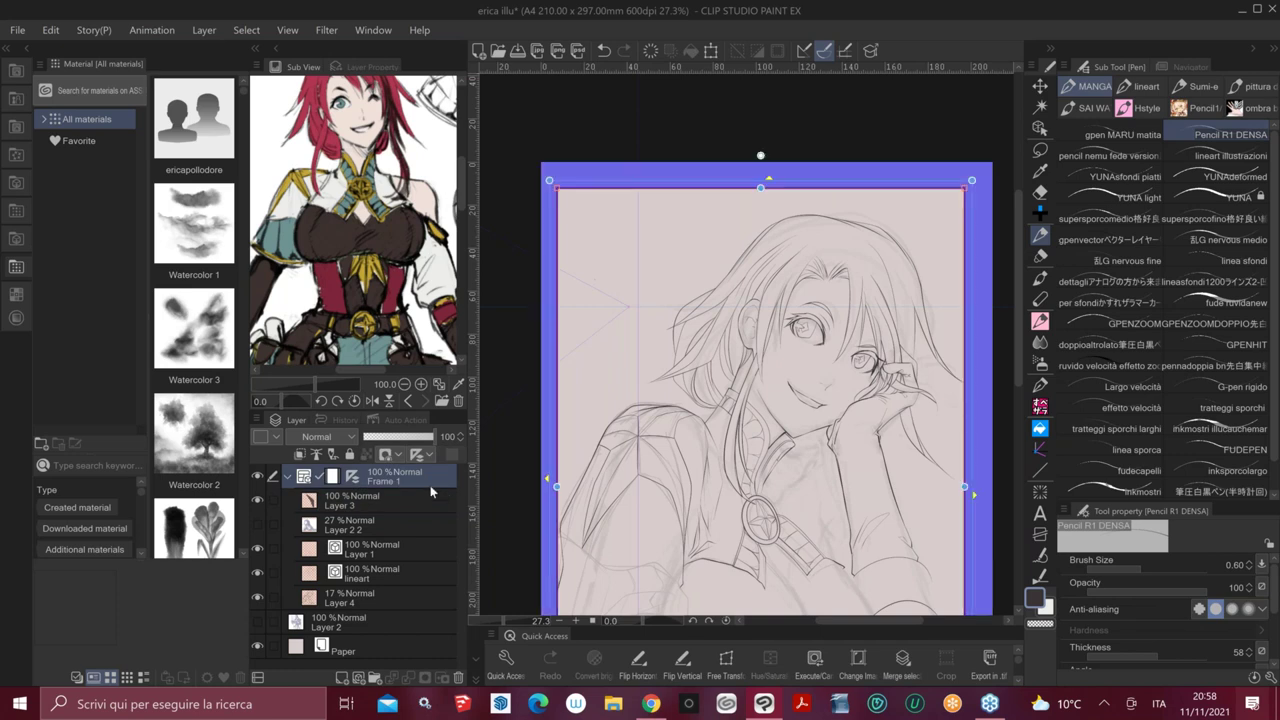
{"action": "left_click", "coordinate": [420, 496]}
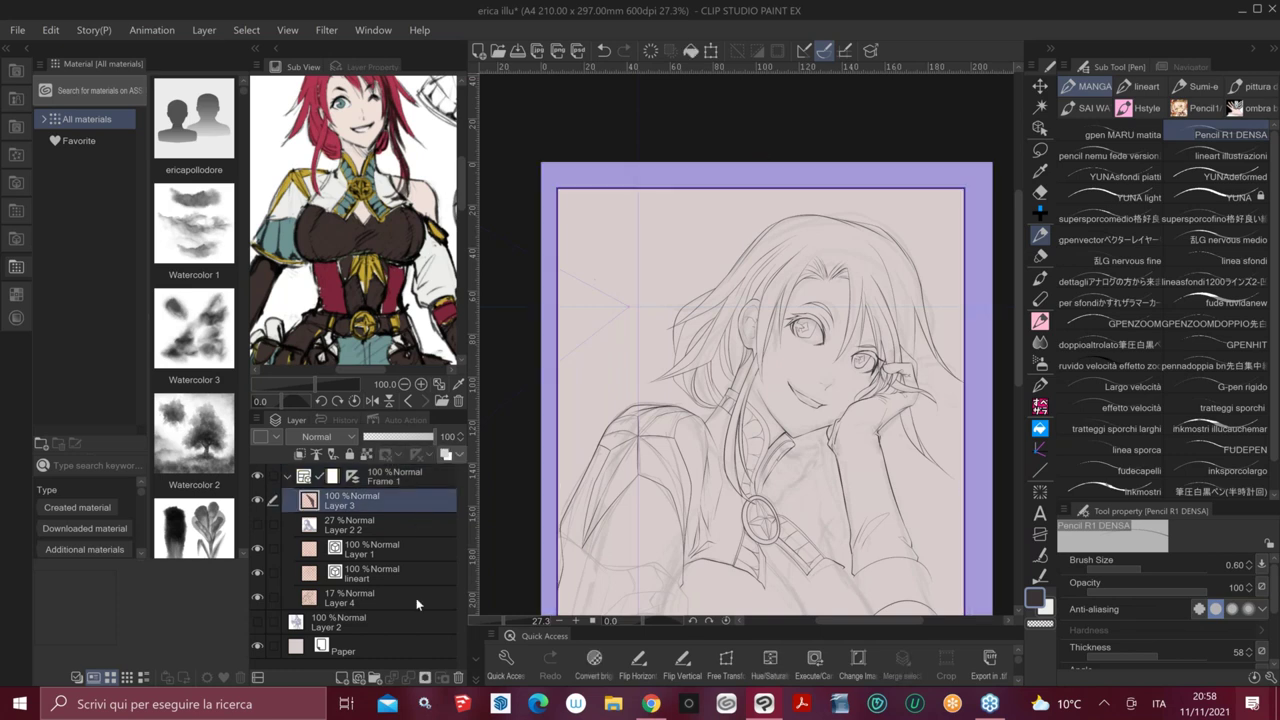
{"action": "left_click", "coordinate": [416, 598], "text": "shift"}
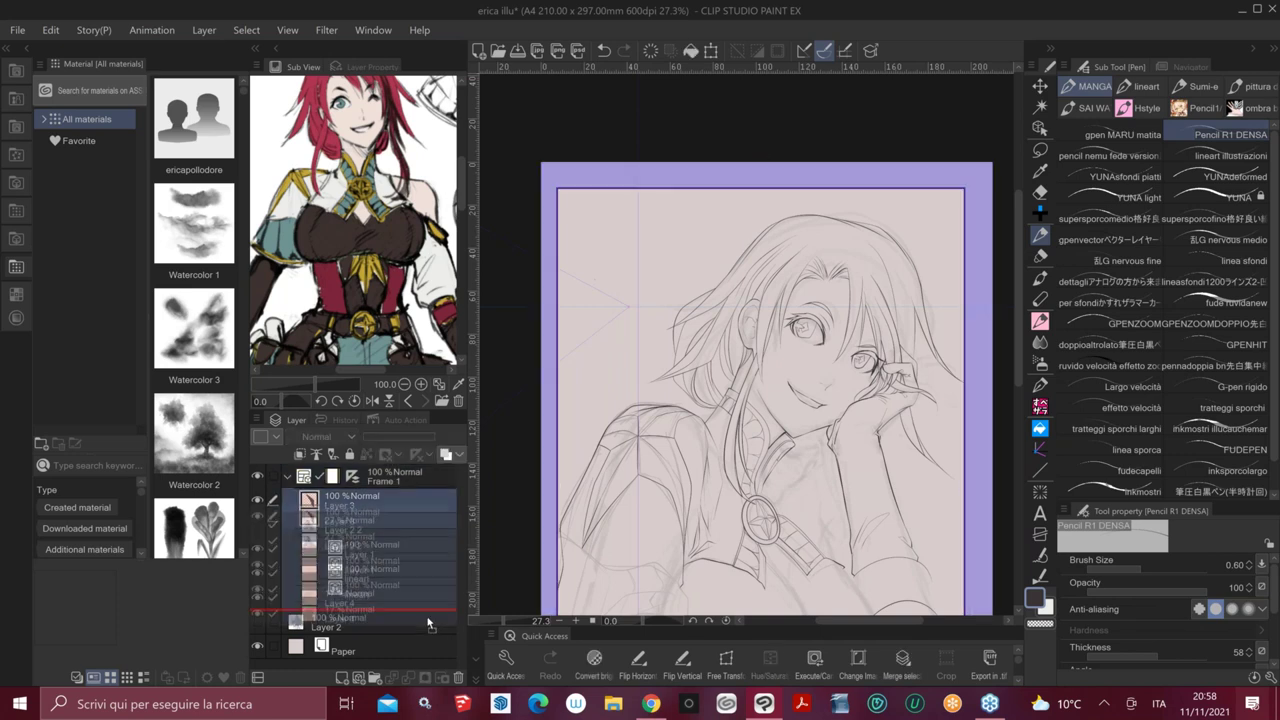
{"action": "left_click", "coordinate": [417, 478]}
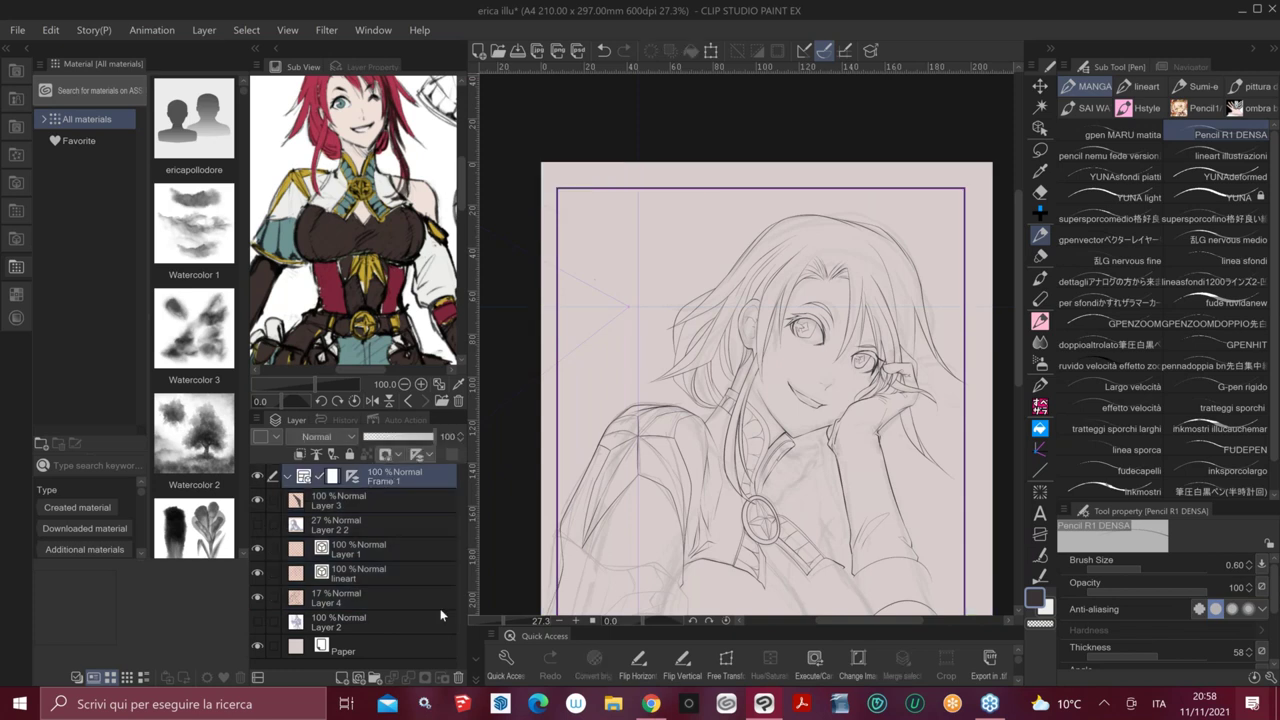
{"action": "left_click", "coordinate": [455, 679]}
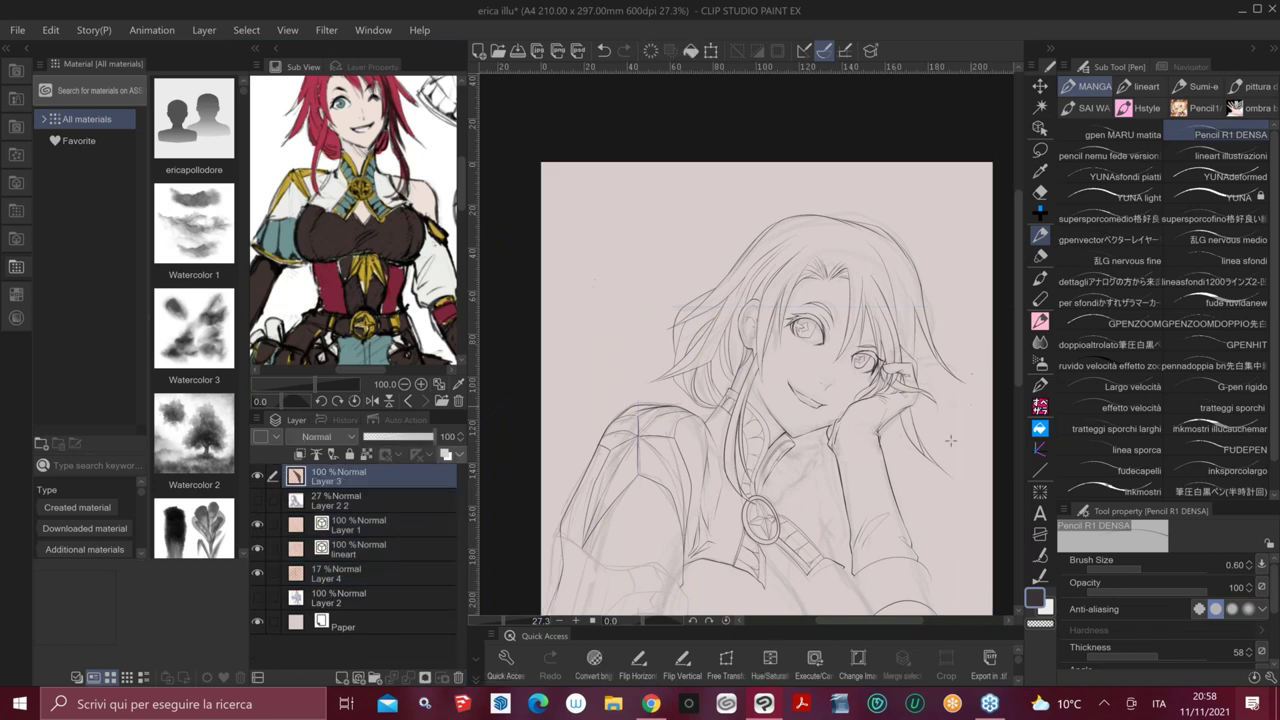
Make the lineart vector layer active for inking around the bent arm's rolled sleeve
{"action": "left_click_drag", "start_coordinate": [881, 530], "coordinate": [935, 530]}
{"action": "left_click_drag", "start_coordinate": [881, 610], "coordinate": [799, 369]}
{"action": "left_click", "coordinate": [357, 528]}
{"action": "left_click", "coordinate": [358, 549]}
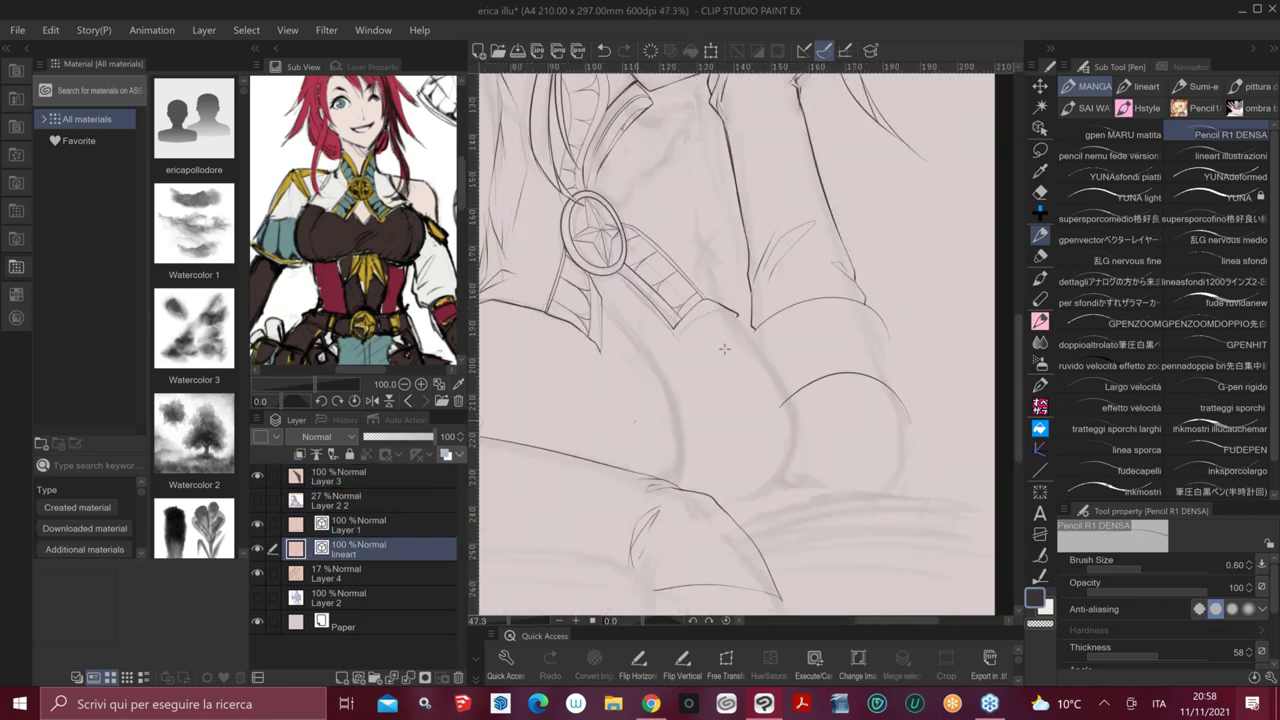
{"action": "scroll", "coordinate": [802, 300], "scroll_direction": "up", "scroll_amount": 5}
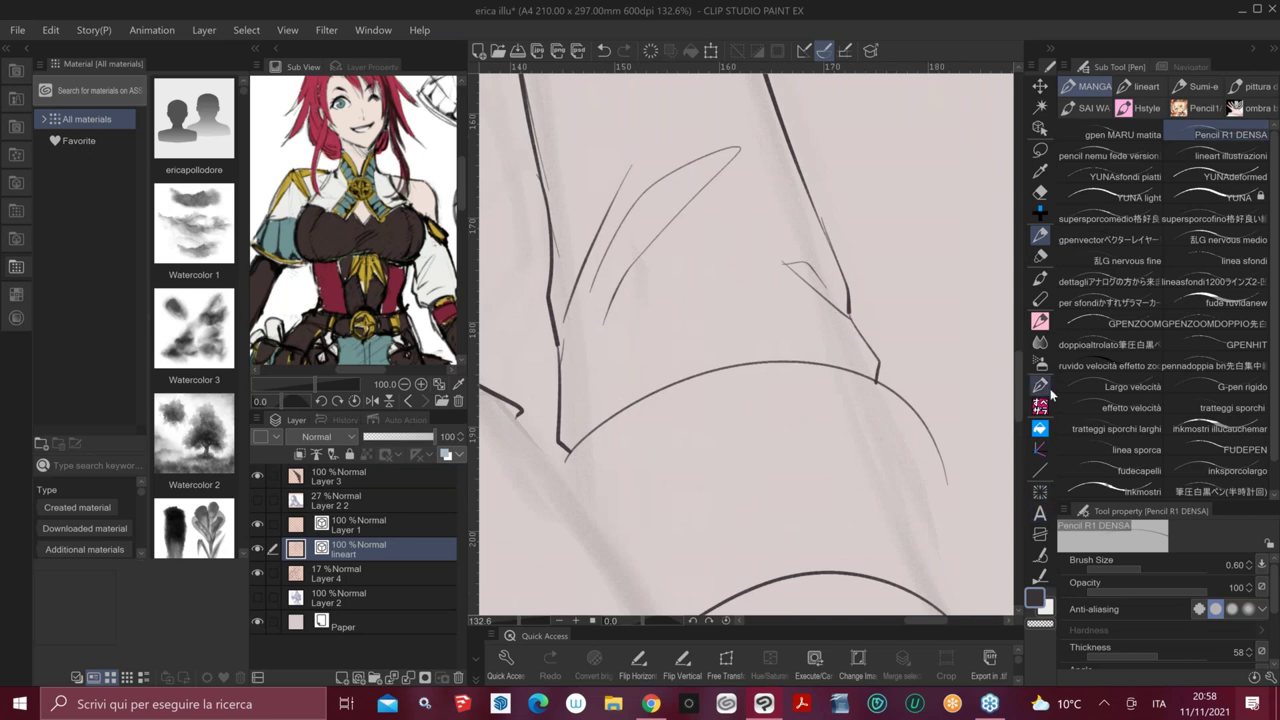
Try the supersporcomedio pen with a loose zigzag scribble beside the raised forearm and undo it
{"action": "left_click", "coordinate": [1040, 320]}
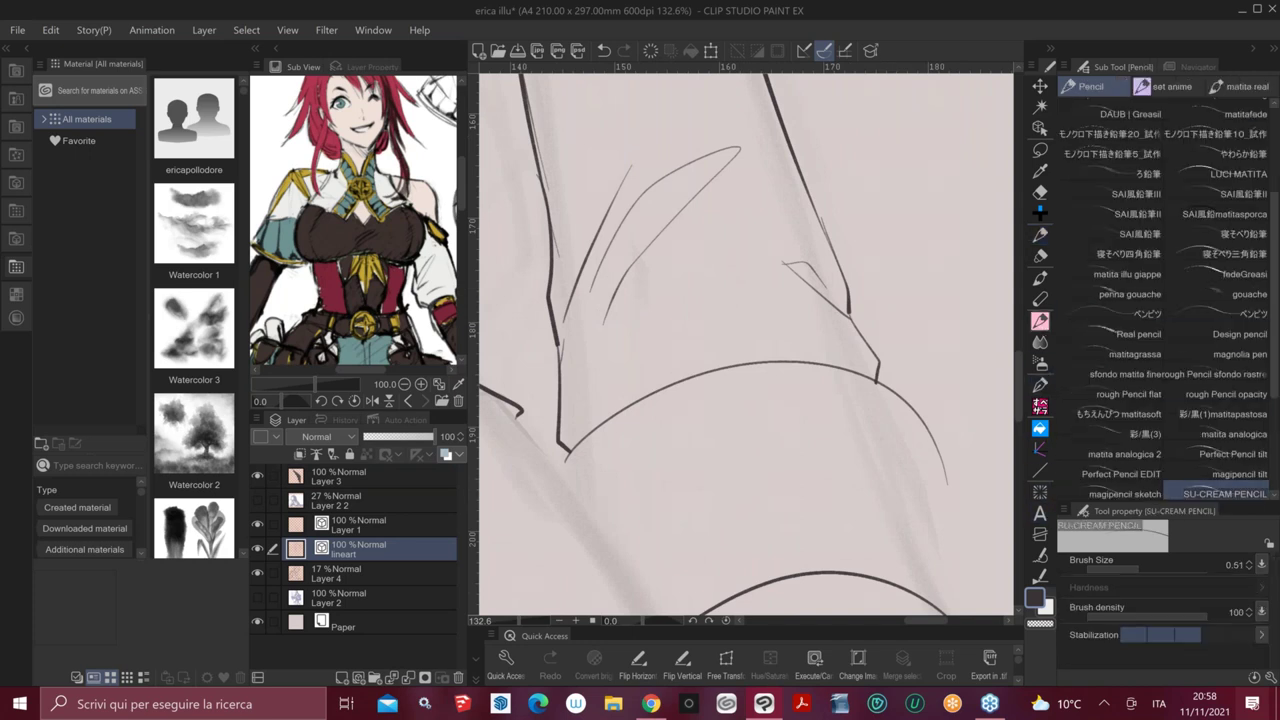
{"action": "scroll", "coordinate": [1270, 380], "scroll_direction": "down", "scroll_amount": 2}
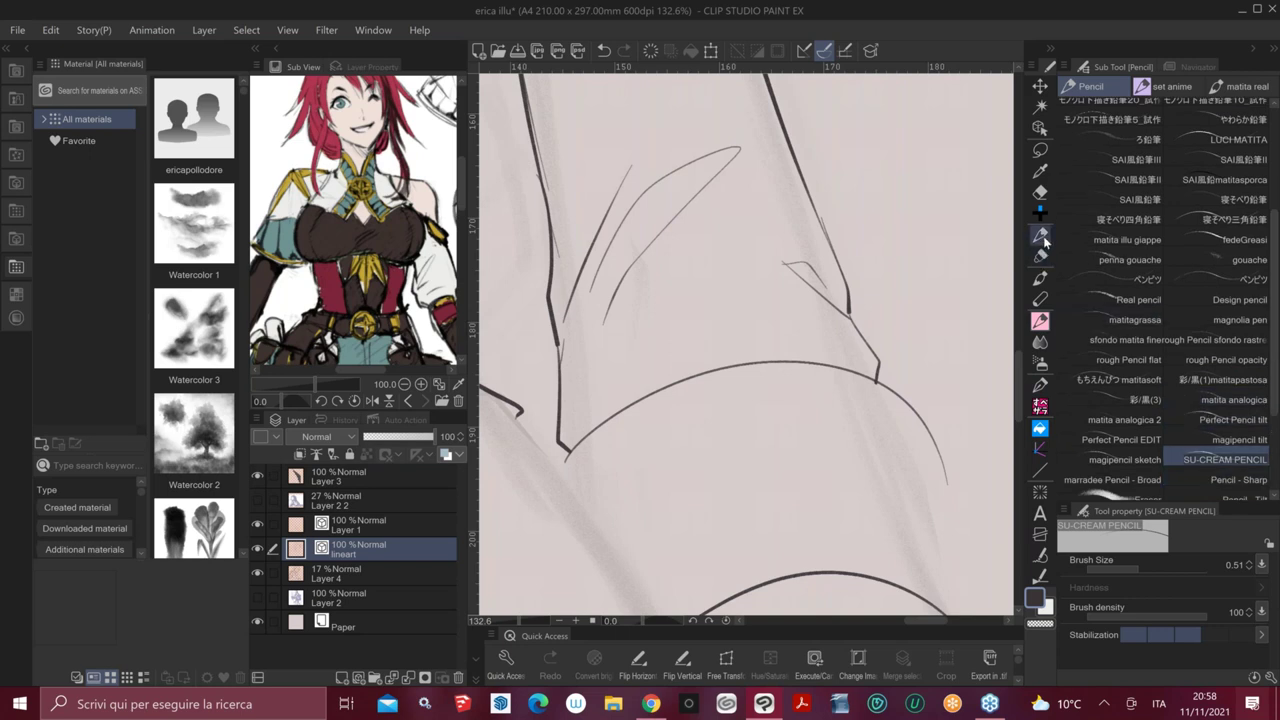
{"action": "left_click", "coordinate": [1042, 236]}
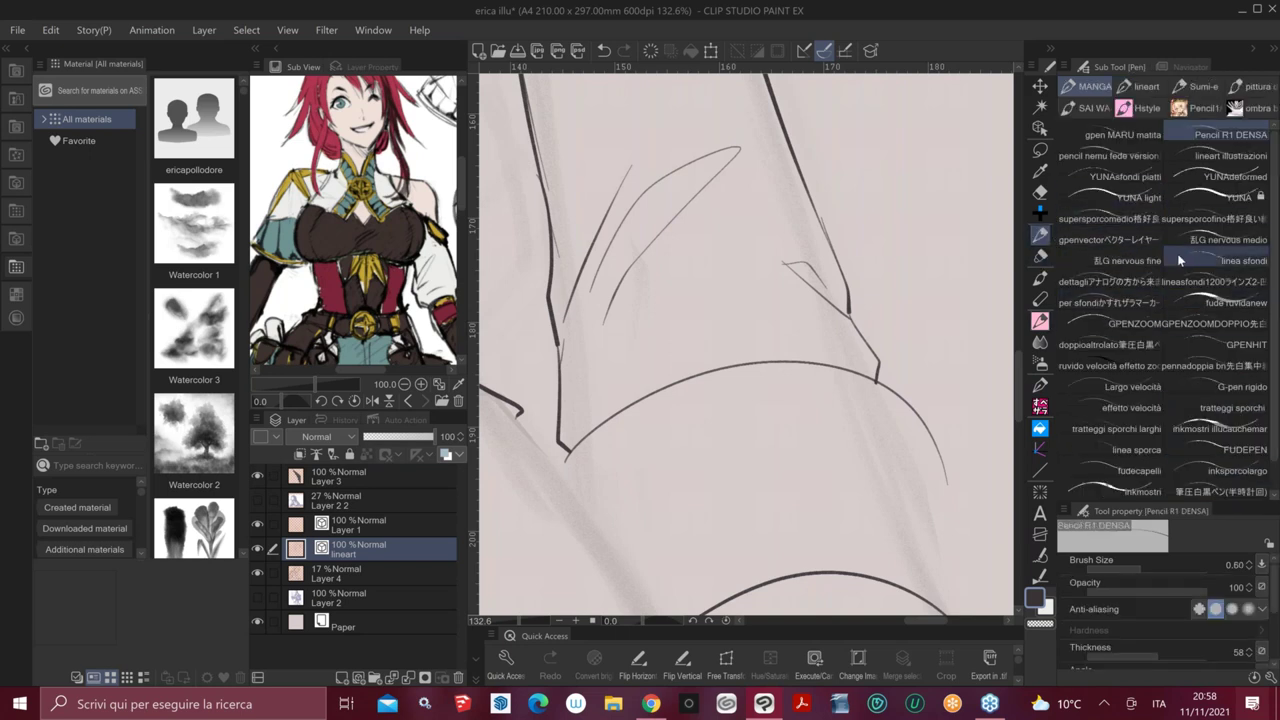
{"action": "left_click", "coordinate": [1123, 225]}
{"action": "scroll", "coordinate": [936, 415], "scroll_direction": "down", "scroll_amount": 3}
{"action": "left_click_drag", "start_coordinate": [1005, 195], "coordinate": [826, 411]}
{"action": "mouse_move", "coordinate": [756, 292]}
{"action": "left_mouse_down"}
{"action": "mouse_move", "coordinate": [737, 306]}
{"action": "mouse_move", "coordinate": [799, 293]}
{"action": "mouse_move", "coordinate": [816, 329]}
{"action": "mouse_move", "coordinate": [852, 340]}
{"action": "mouse_move", "coordinate": [831, 466]}
{"action": "mouse_move", "coordinate": [740, 489]}
{"action": "mouse_move", "coordinate": [738, 467]}
{"action": "left_mouse_up"}
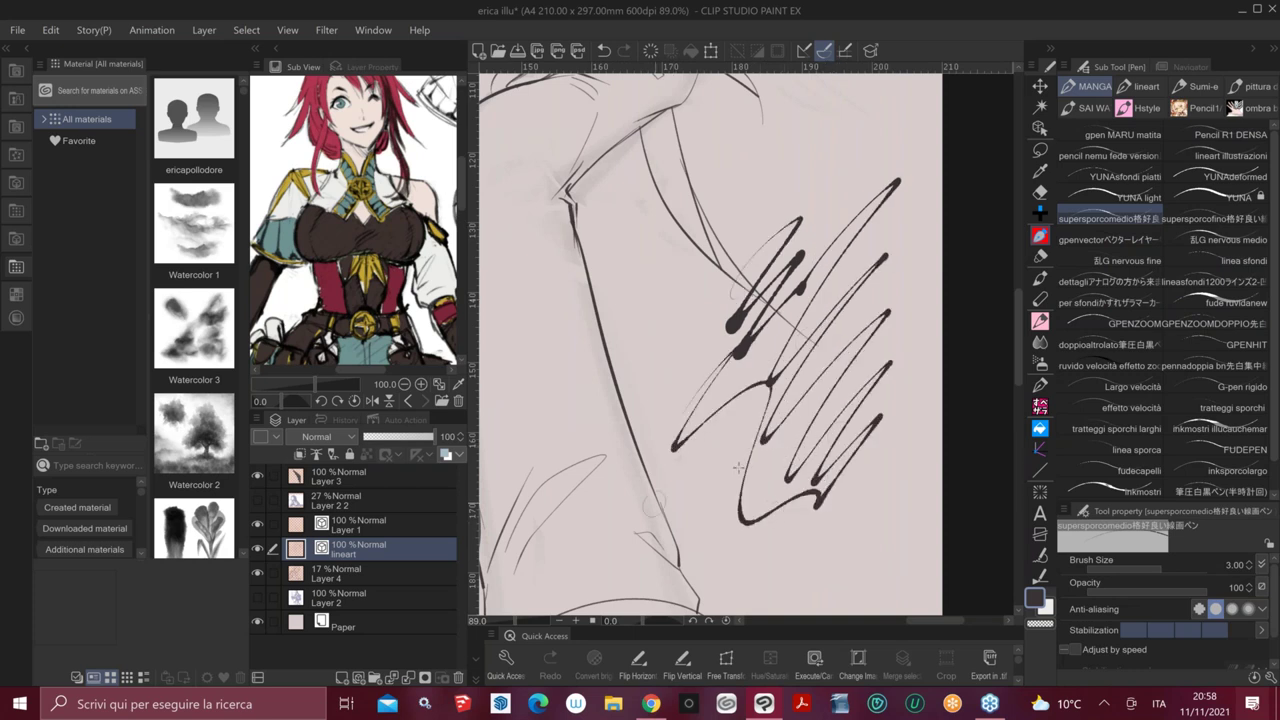
{"action": "key", "text": "ctrl+z"}
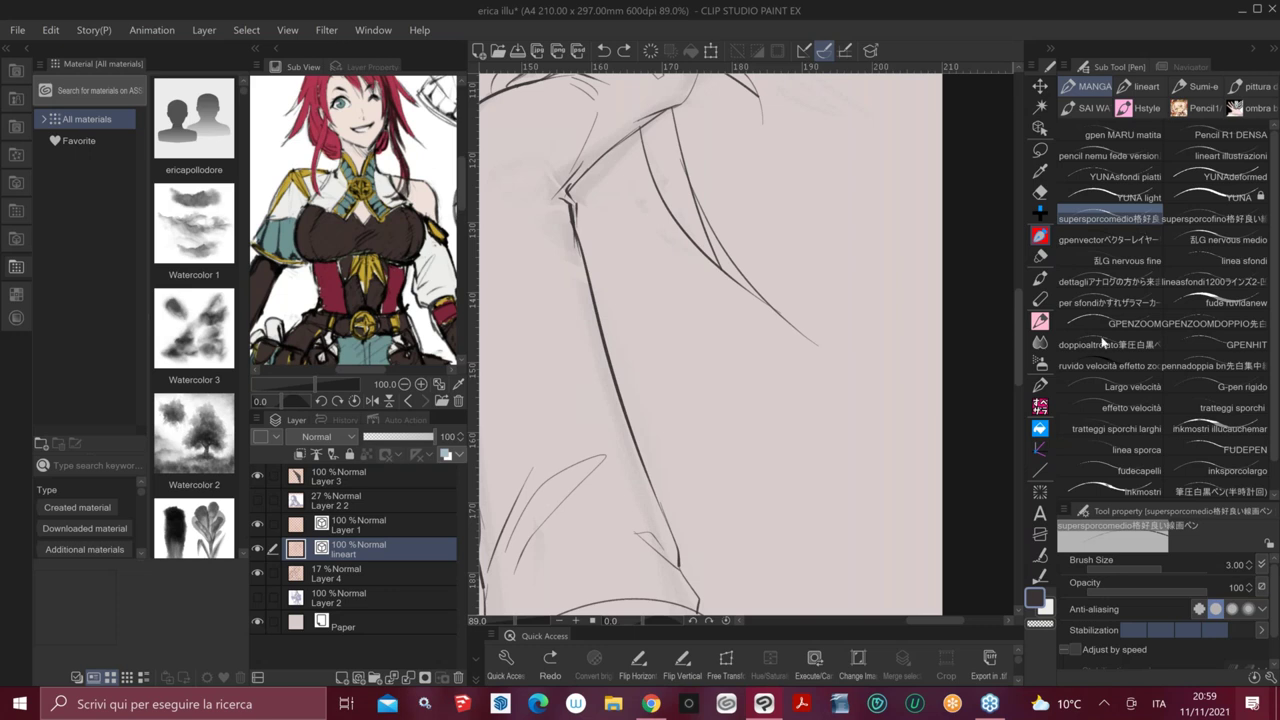
Switch back to the SU-CREAM PENCIL brush and collapse the material library to enlarge the canvas around the sleeve
{"action": "left_click", "coordinate": [1041, 320]}
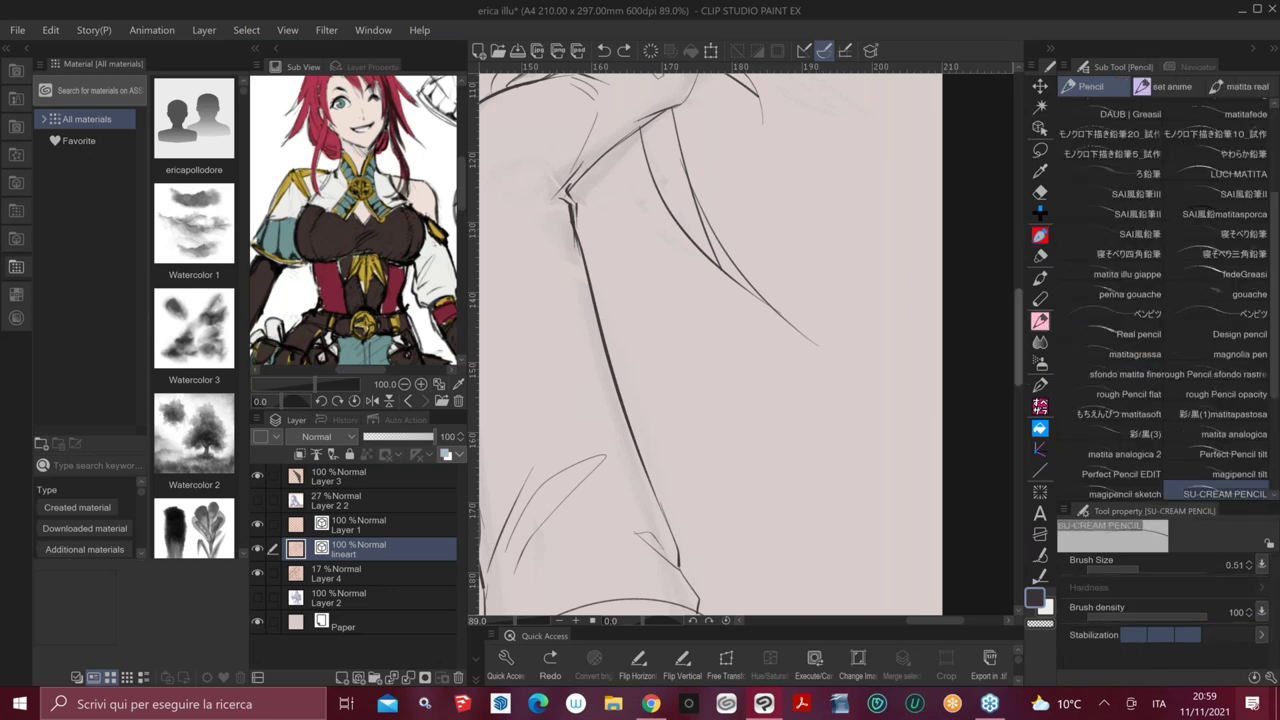
{"action": "scroll", "coordinate": [740, 488], "scroll_direction": "down", "scroll_amount": 5}
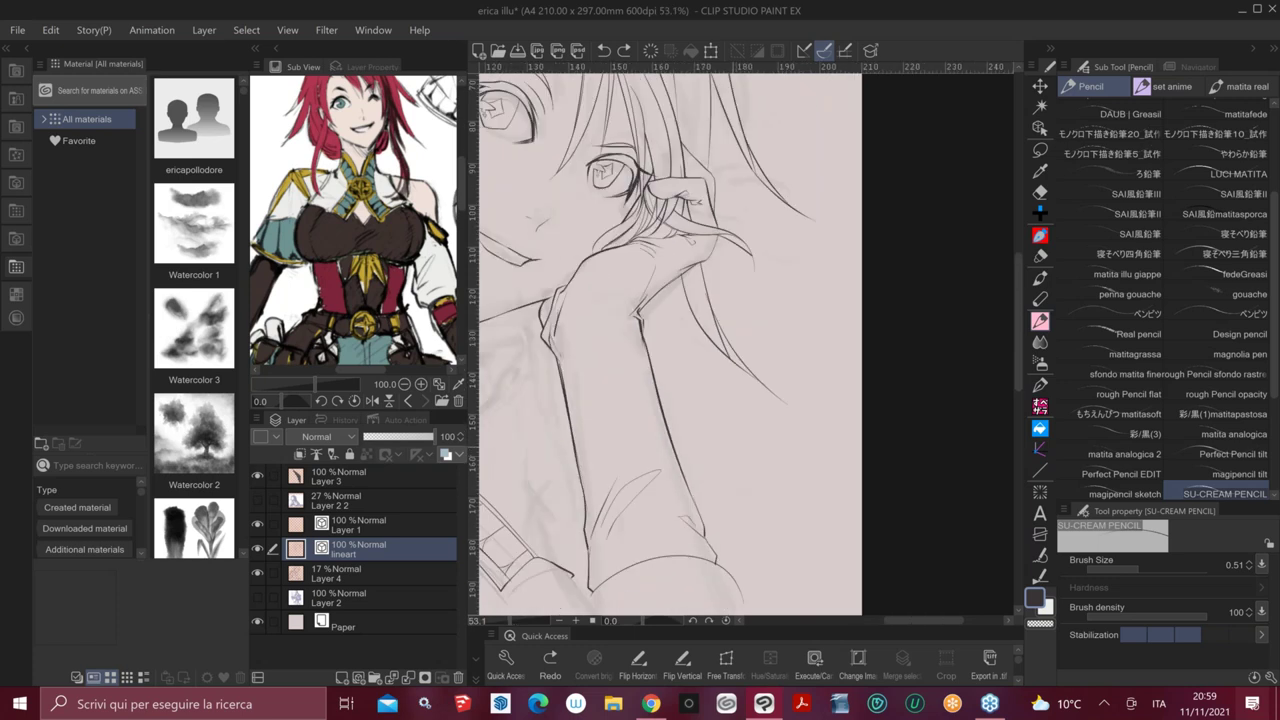
{"action": "scroll", "coordinate": [881, 357], "scroll_direction": "up", "scroll_amount": 1}
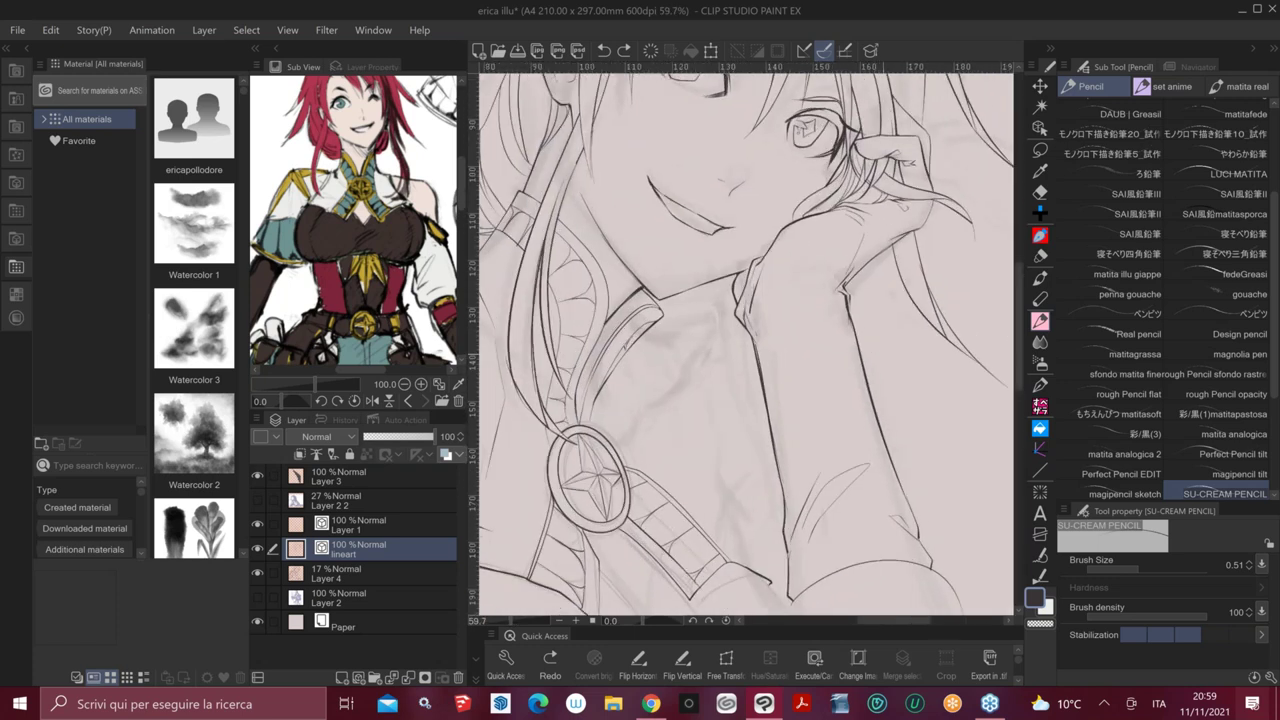
{"action": "left_click_drag", "start_coordinate": [681, 431], "coordinate": [693, 293]}
{"action": "left_click_drag", "start_coordinate": [877, 446], "coordinate": [849, 365]}
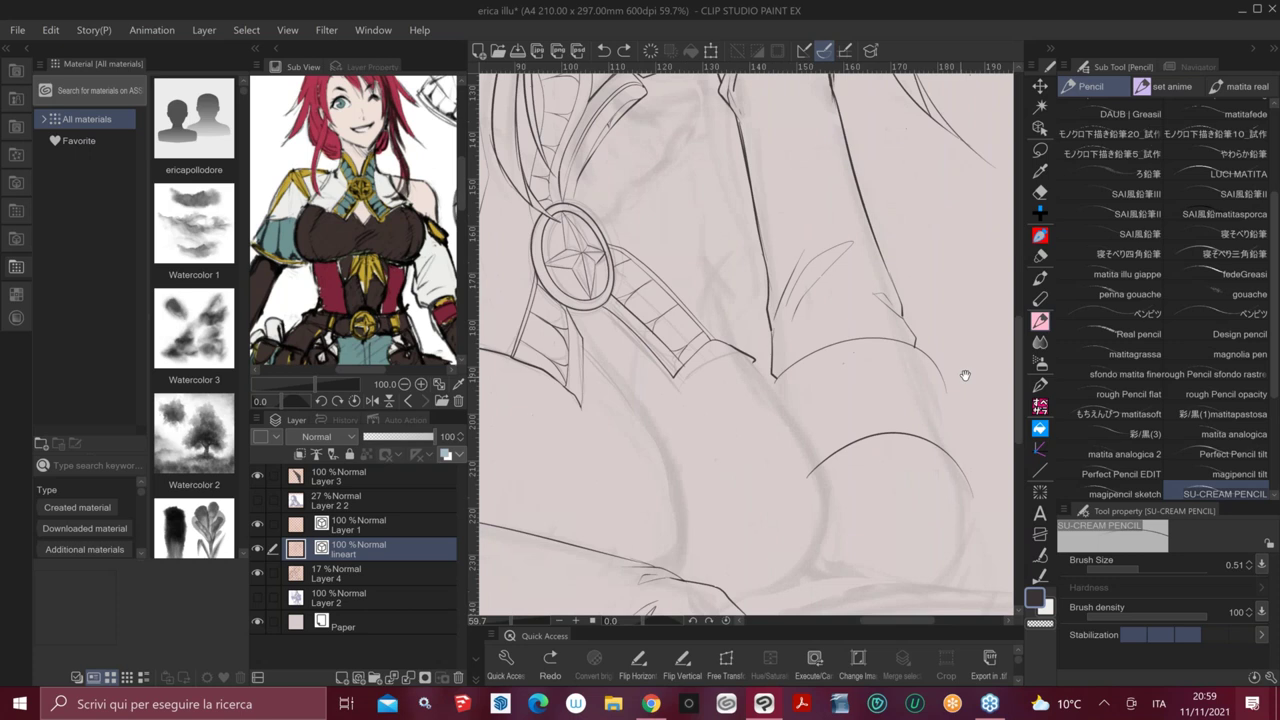
{"action": "left_click", "coordinate": [27, 55]}
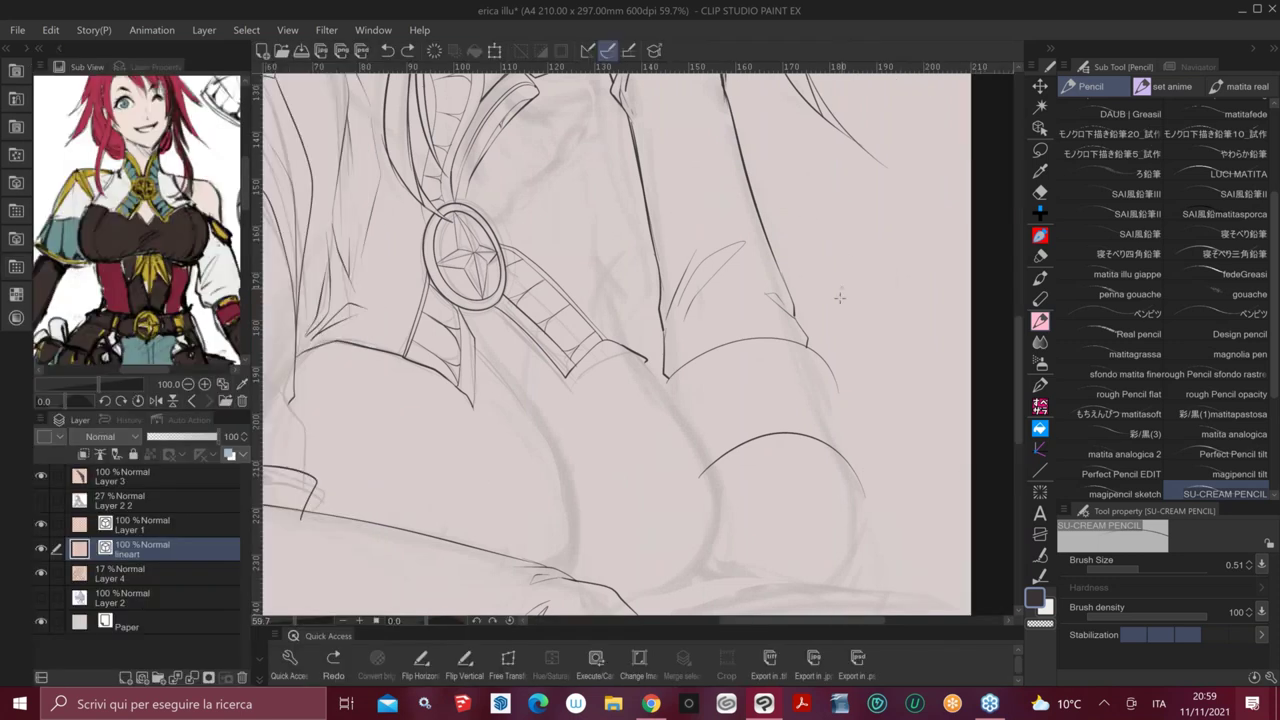
Ink the sleeve's outer contour from the upper cuff arc down to the lower arc, redrawing strokes that miss the sketch
{"action": "scroll", "coordinate": [827, 380], "scroll_direction": "up", "scroll_amount": 2}
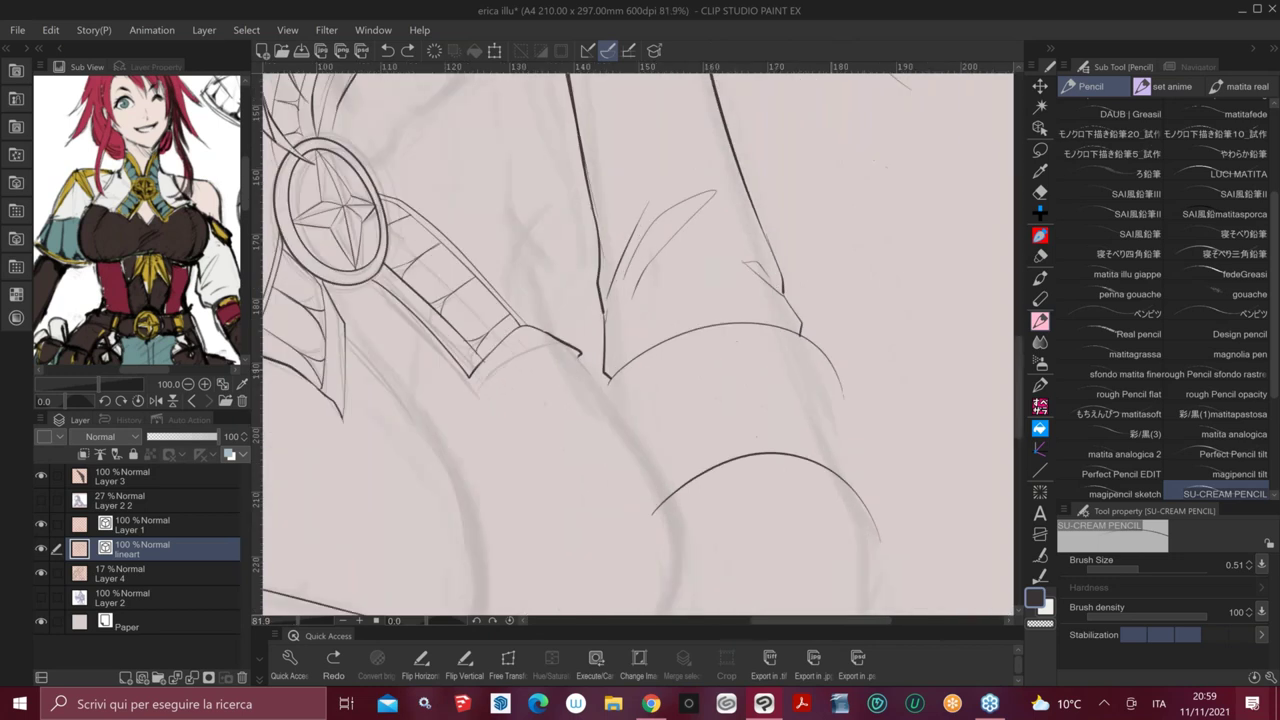
{"action": "left_click_drag", "start_coordinate": [802, 342], "coordinate": [832, 428]}
{"action": "key", "text": "ctrl+z"}
{"action": "key", "text": "ctrl+z"}
{"action": "left_click_drag", "start_coordinate": [805, 358], "coordinate": [872, 500]}
{"action": "key", "text": "ctrl+z"}
{"action": "left_click_drag", "start_coordinate": [802, 334], "coordinate": [846, 458]}
{"action": "left_click_drag", "start_coordinate": [826, 412], "coordinate": [858, 498]}
{"action": "key", "text": "ctrl+z"}
{"action": "left_click_drag", "start_coordinate": [840, 444], "coordinate": [866, 506]}
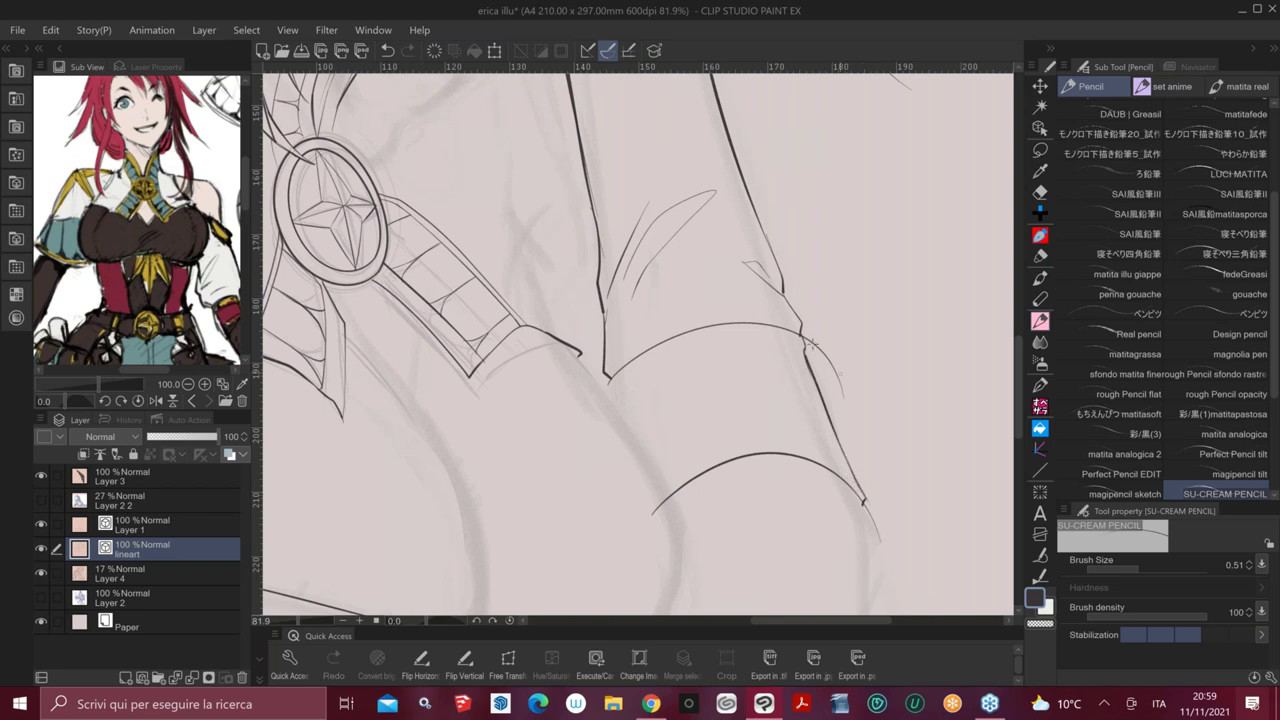
Trim the upper cuff arc's overshooting end with the vector eraser, then try trimming and redrawing the contour's lower end and undo that
{"action": "key", "text": "e"}
{"action": "left_click", "coordinate": [863, 502]}
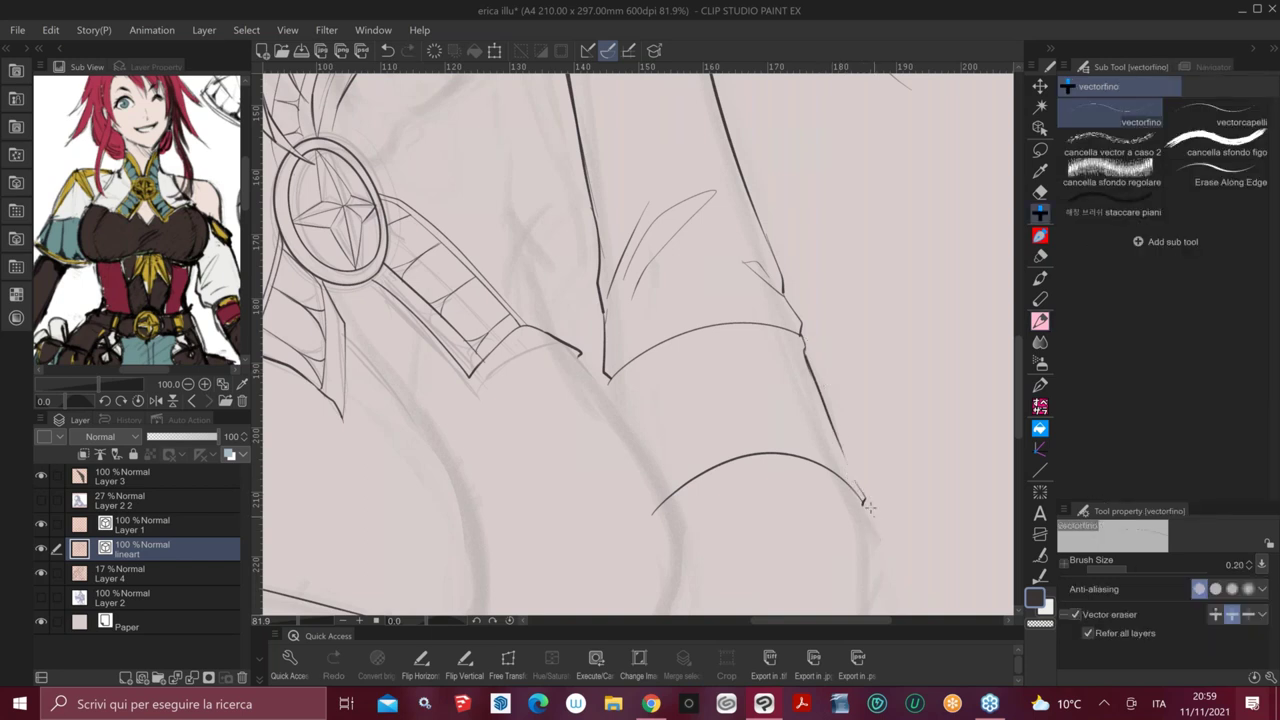
{"action": "key", "text": "p"}
{"action": "left_click_drag", "start_coordinate": [832, 444], "coordinate": [864, 498]}
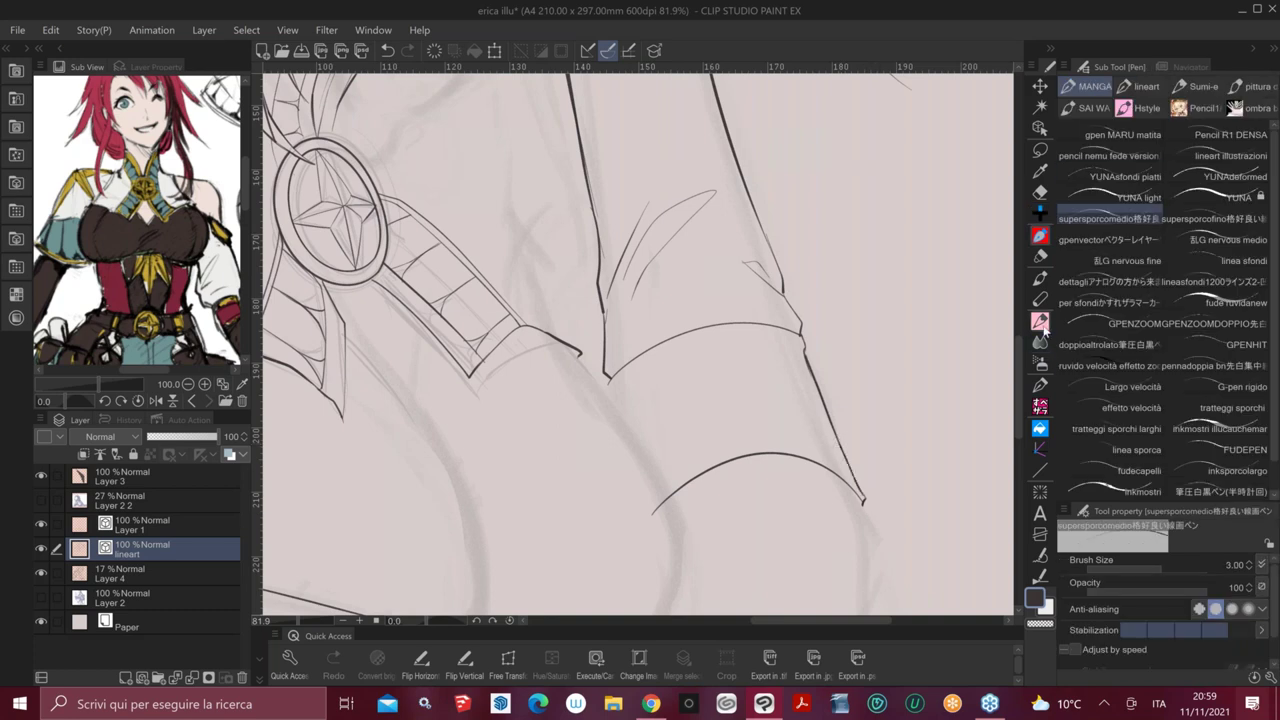
{"action": "left_click", "coordinate": [1038, 323]}
{"action": "key", "text": "ctrl+z"}
{"action": "key", "text": "ctrl+z"}
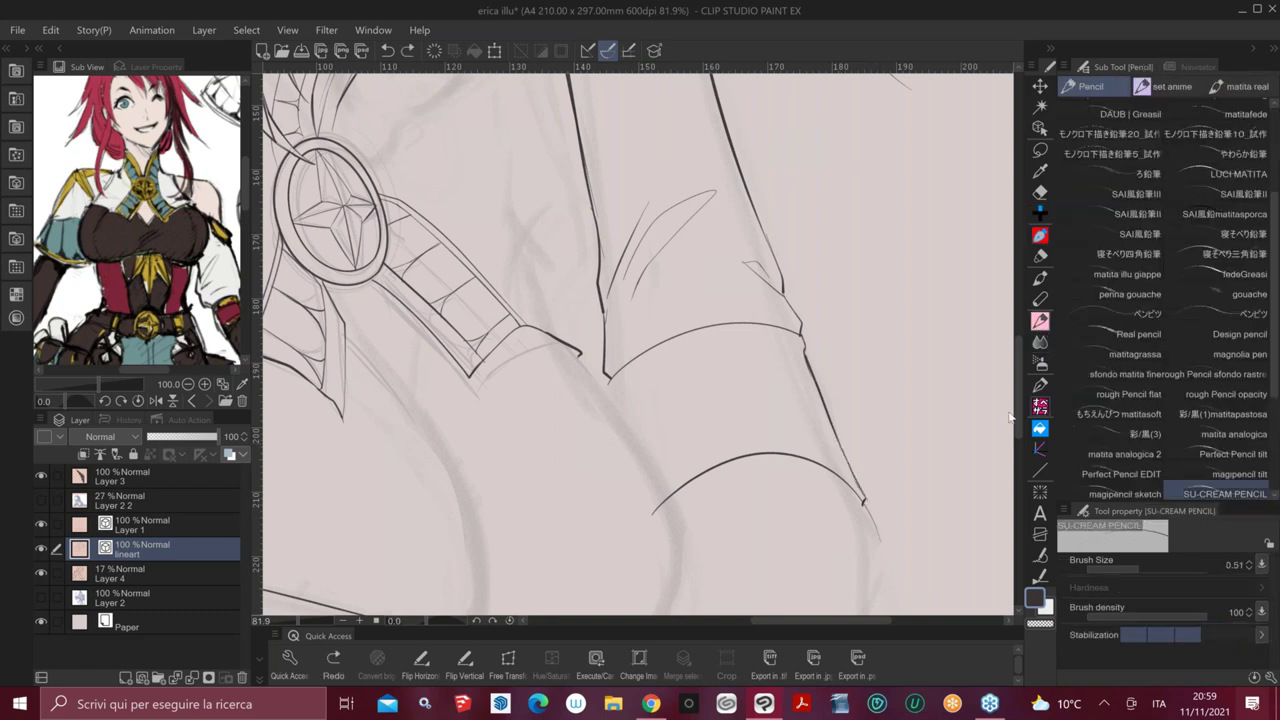
Erase the sleeve's outer contour line and undo the unwanted erasure of the lower arc
{"action": "left_click", "coordinate": [822, 350]}
{"action": "left_click", "coordinate": [842, 436]}
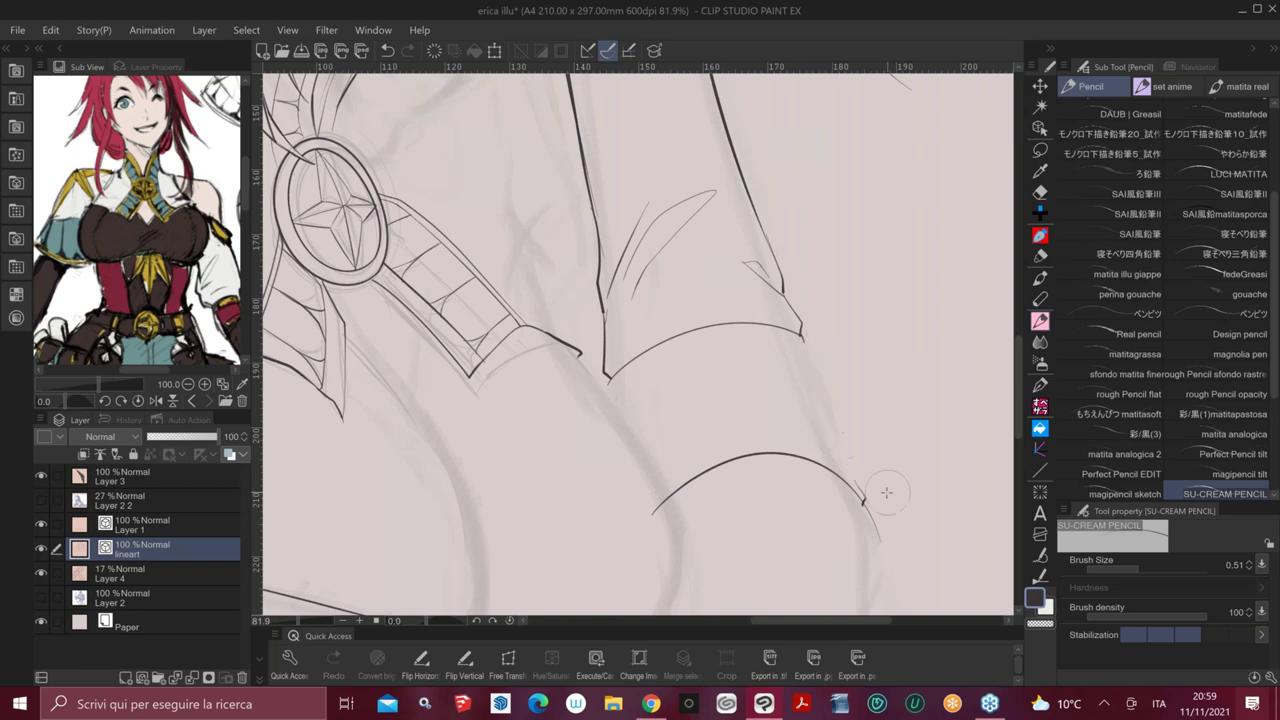
{"action": "left_click", "coordinate": [875, 487]}
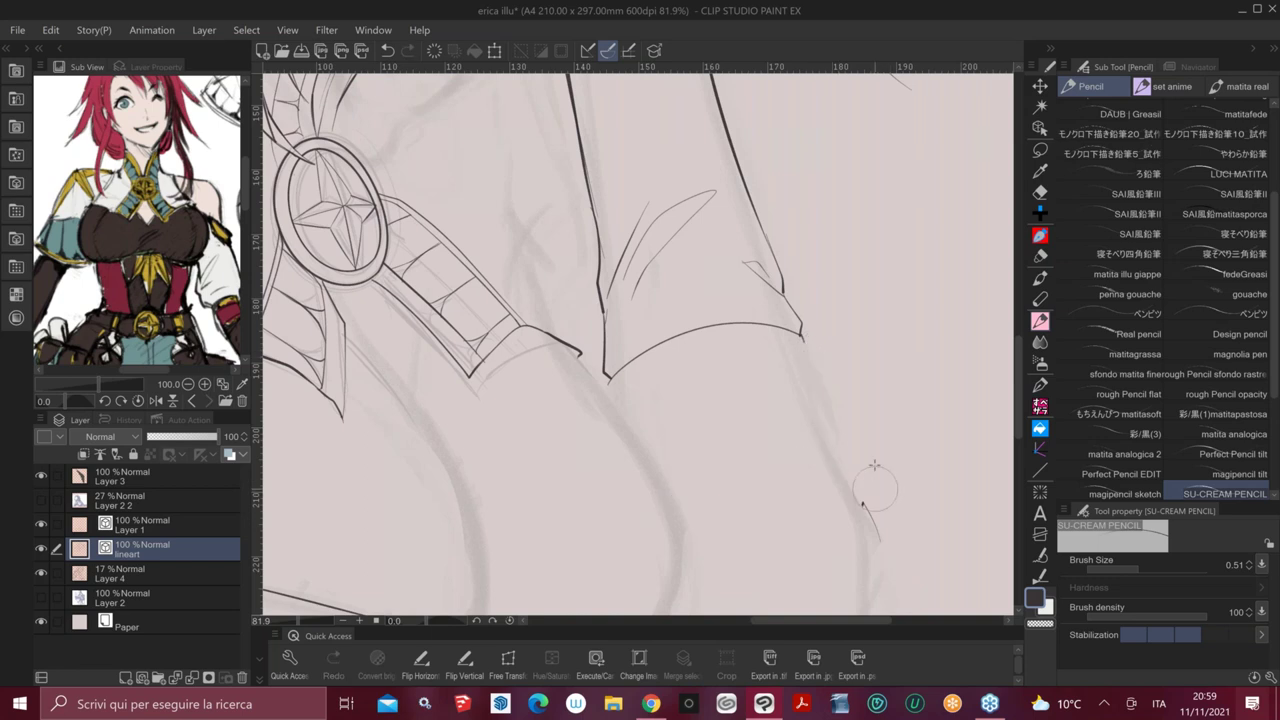
{"action": "key", "text": "ctrl+z"}
{"action": "key", "text": "ctrl+z"}
{"action": "key", "text": "ctrl+z"}
Ink the sleeve's outer contour from the upper cuff arc down to the lower arc, replacing the first short stroke
{"action": "mouse_move", "coordinate": [802, 336]}
{"action": "left_mouse_down"}
{"action": "mouse_move", "coordinate": [805, 355]}
{"action": "mouse_move", "coordinate": [799, 342]}
{"action": "left_mouse_up"}
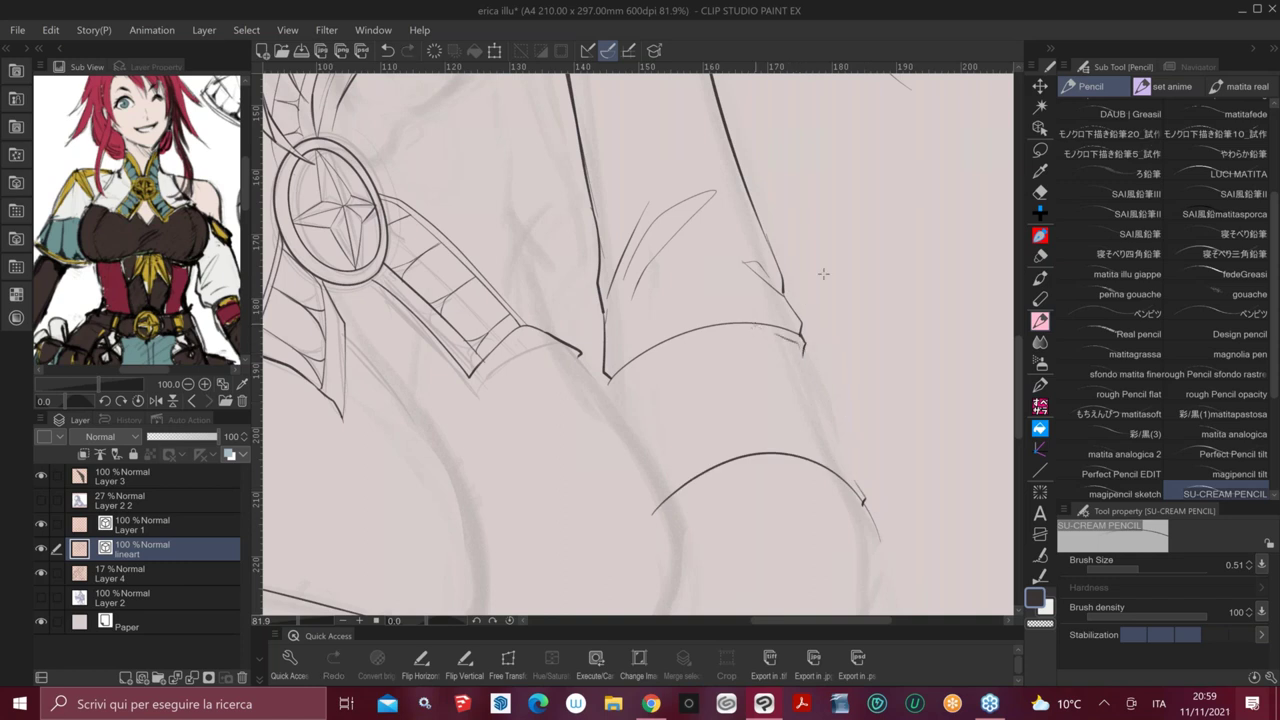
{"action": "key", "text": "minus"}
{"action": "key", "text": "minus"}
{"action": "key", "text": "minus"}
{"action": "key", "text": "minus"}
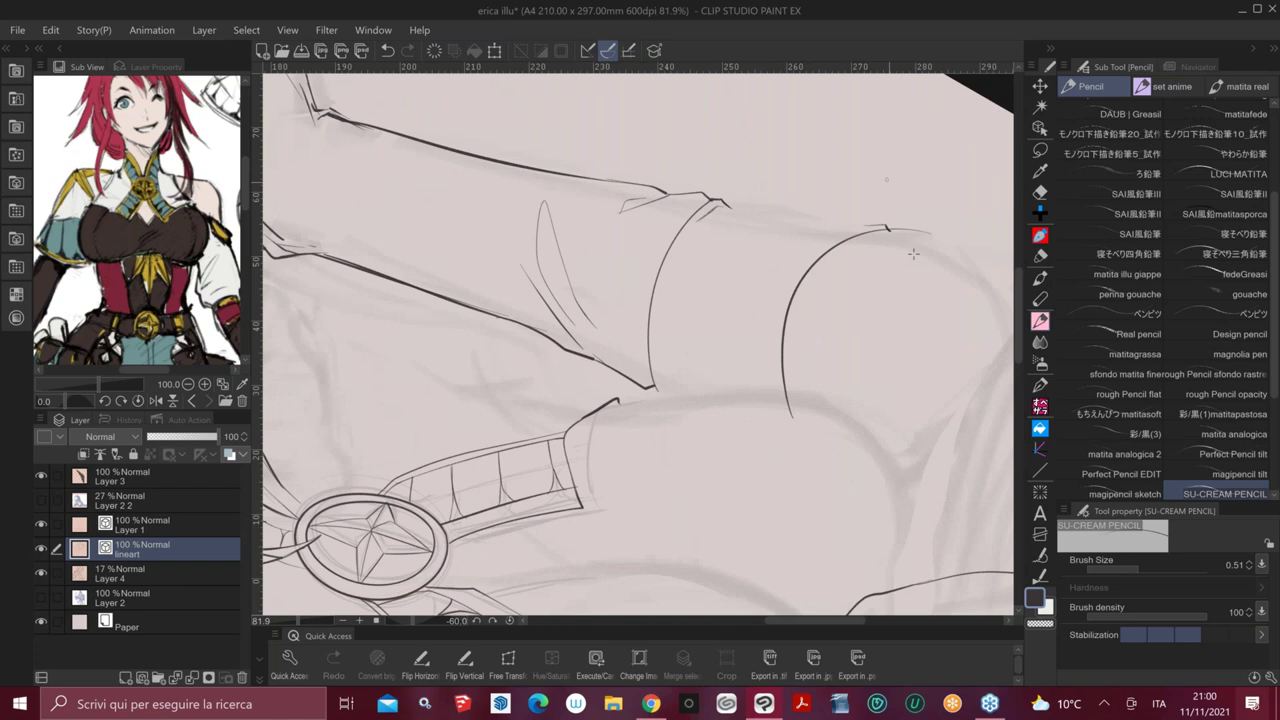
{"action": "key", "text": "asciicircum"}
{"action": "key", "text": "asciicircum"}
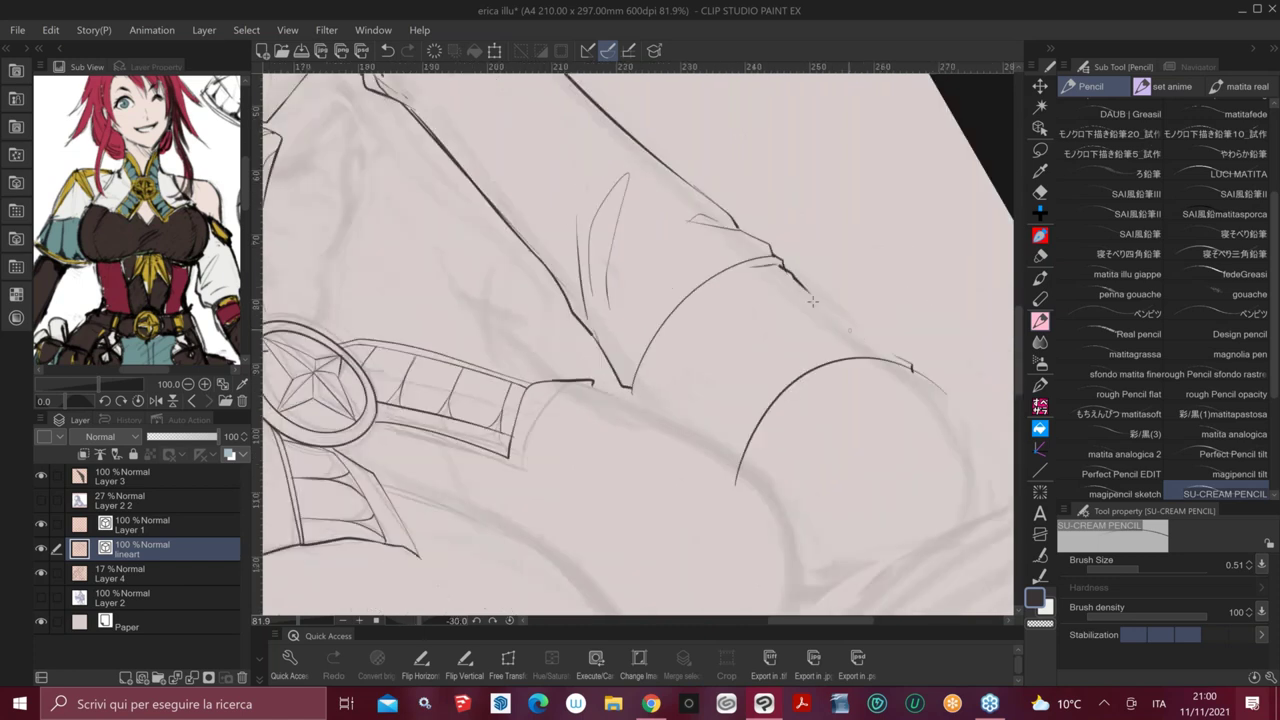
{"action": "key", "text": "ctrl+z"}
{"action": "left_click_drag", "start_coordinate": [784, 270], "coordinate": [914, 367]}
{"action": "key", "text": "asciicircum"}
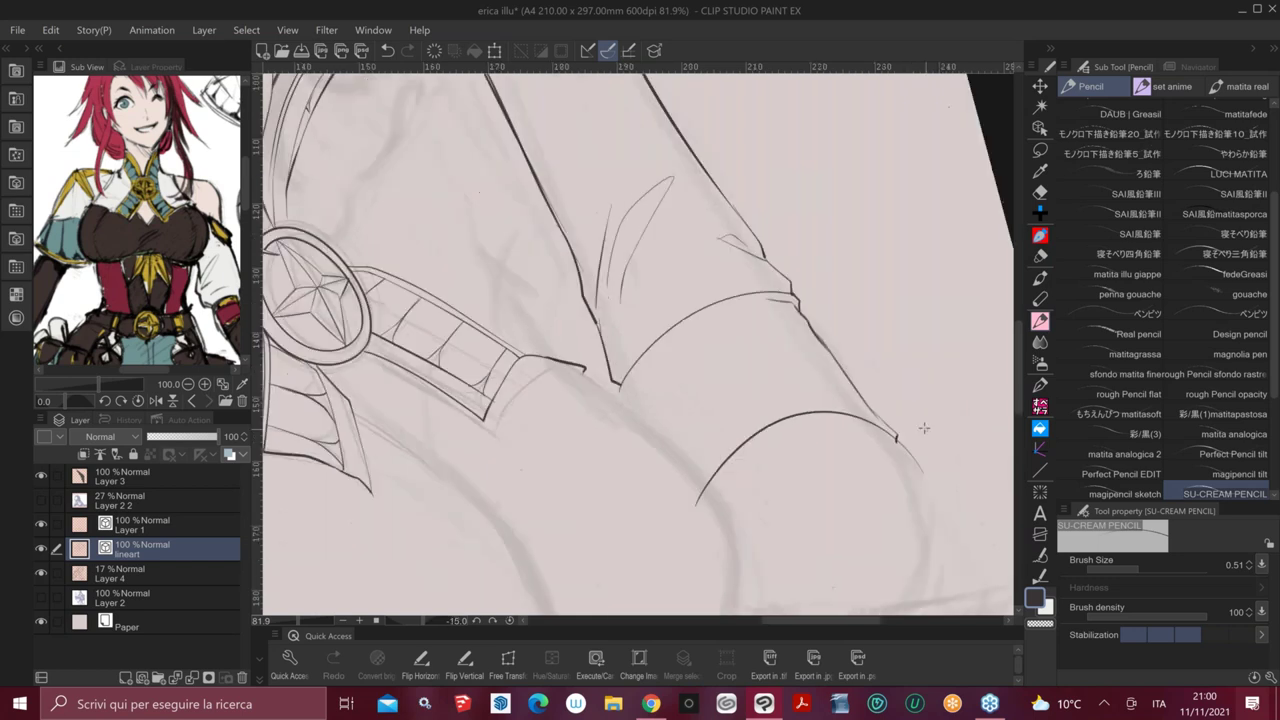
Ink a thin second arc just above the lower cuff arc, toggling undo and redo to compare it
{"action": "key", "text": "minus"}
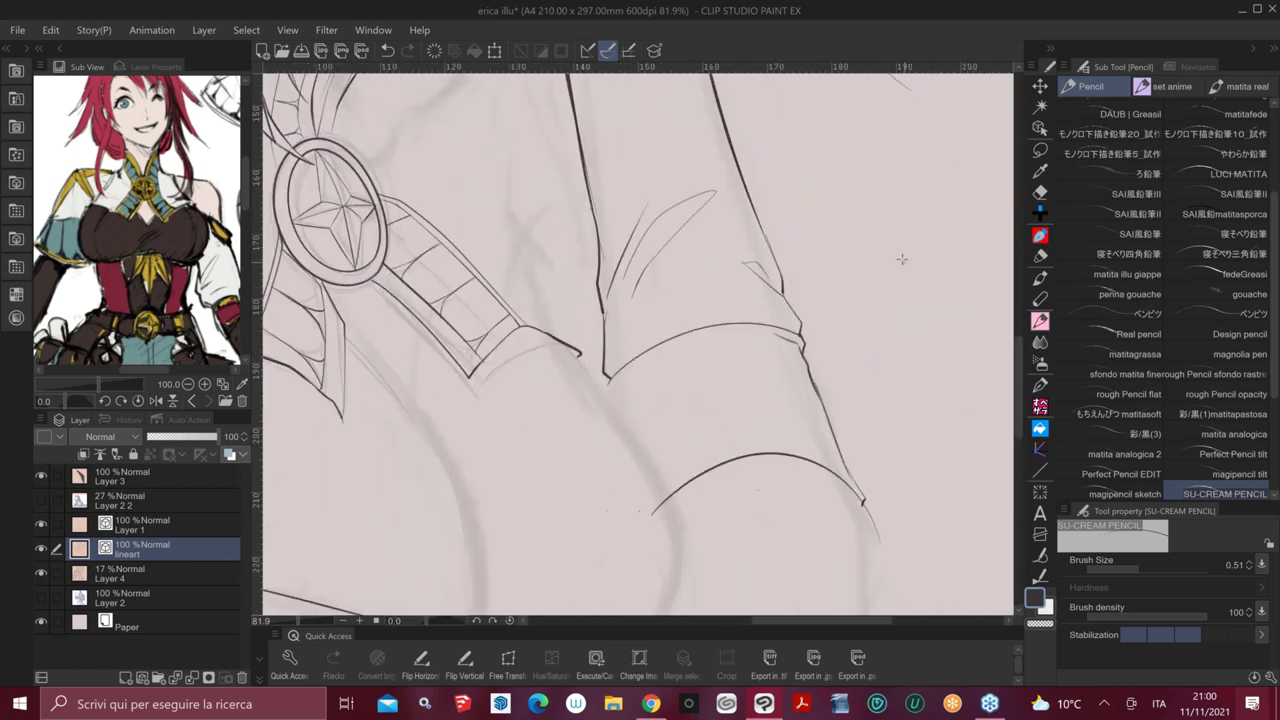
{"action": "key", "text": "minus"}
{"action": "key", "text": "minus"}
{"action": "left_click_drag", "start_coordinate": [745, 386], "coordinate": [860, 216]}
{"action": "key", "text": "ctrl+z"}
{"action": "key", "text": "ctrl+y"}
{"action": "key", "text": "ctrl+z"}
{"action": "key", "text": "ctrl+y"}
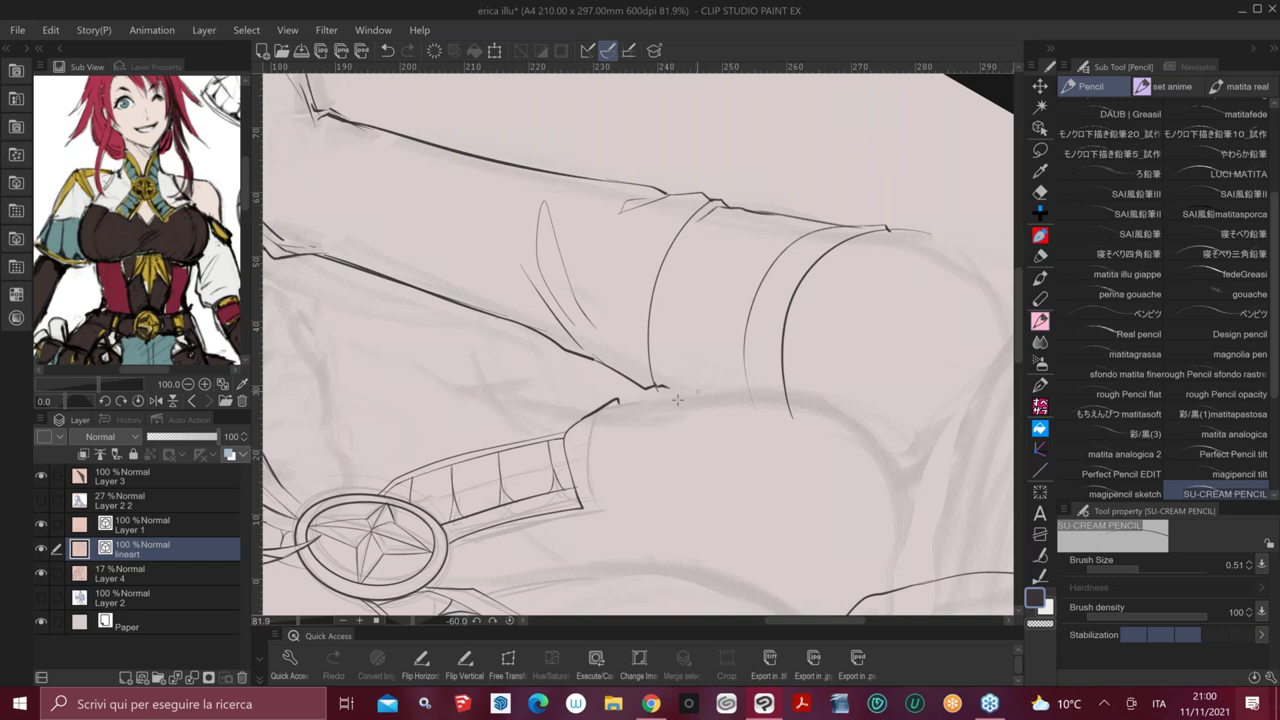
Tidy the upper cuff arc's lower end where it meets the sleeve's inner contour
{"action": "key", "text": "e"}
{"action": "key", "text": "p"}
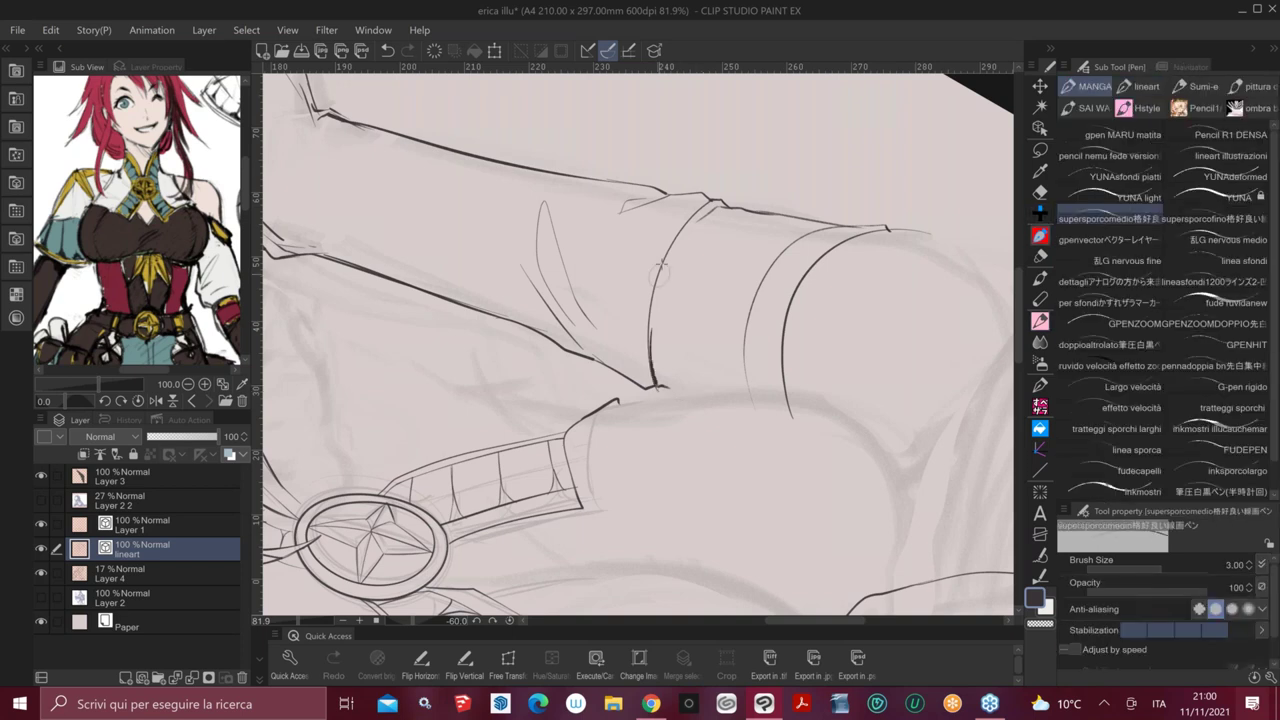
{"action": "key", "text": "p"}
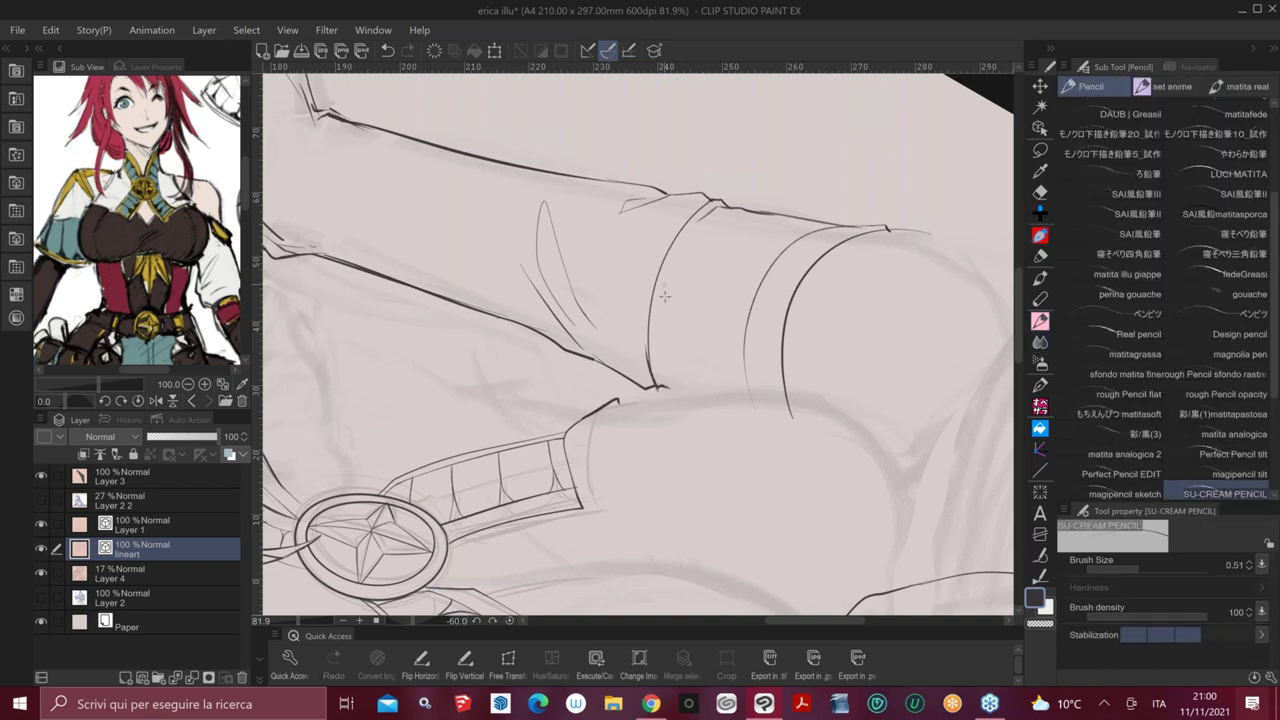
{"action": "key", "text": "e"}
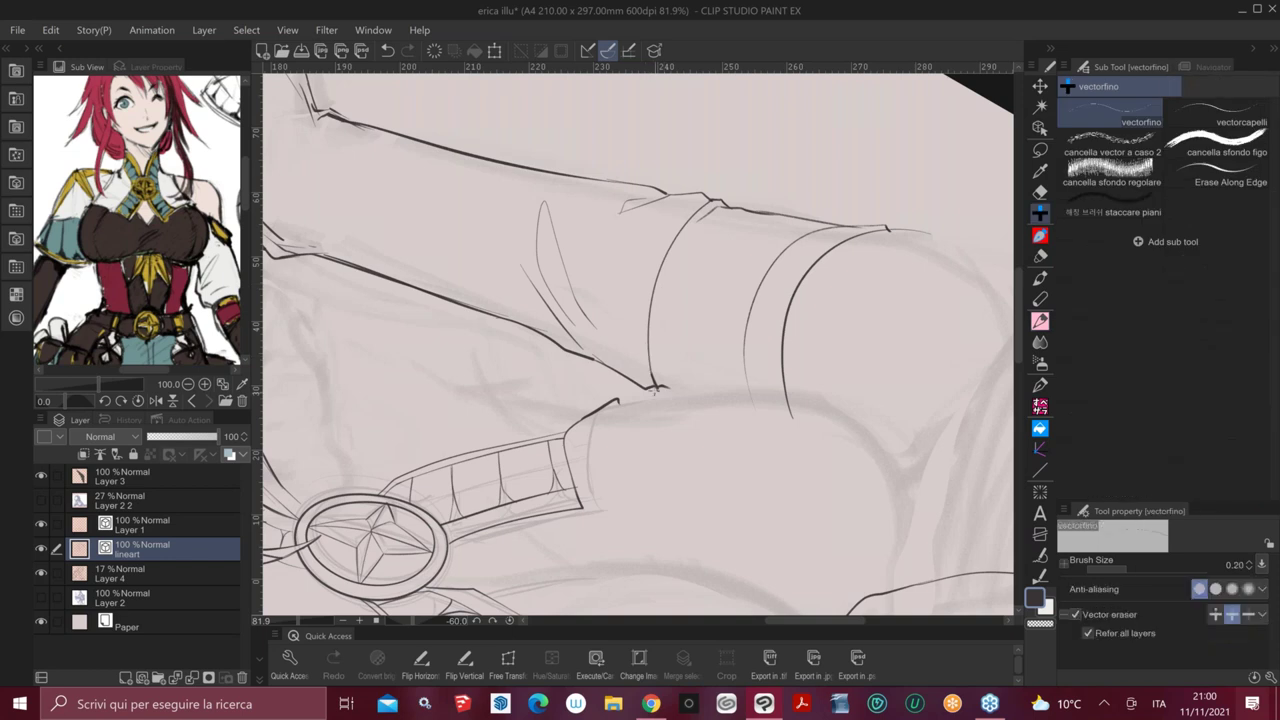
Trim the lower cuff arc's end that overshoots the sleeve's outer contour with the vector eraser
{"action": "key", "text": "ctrl+at"}
{"action": "left_click_drag", "start_coordinate": [831, 312], "coordinate": [858, 326]}
{"action": "left_click_drag", "start_coordinate": [830, 215], "coordinate": [840, 309]}
{"action": "left_click_drag", "start_coordinate": [572, 306], "coordinate": [577, 358]}
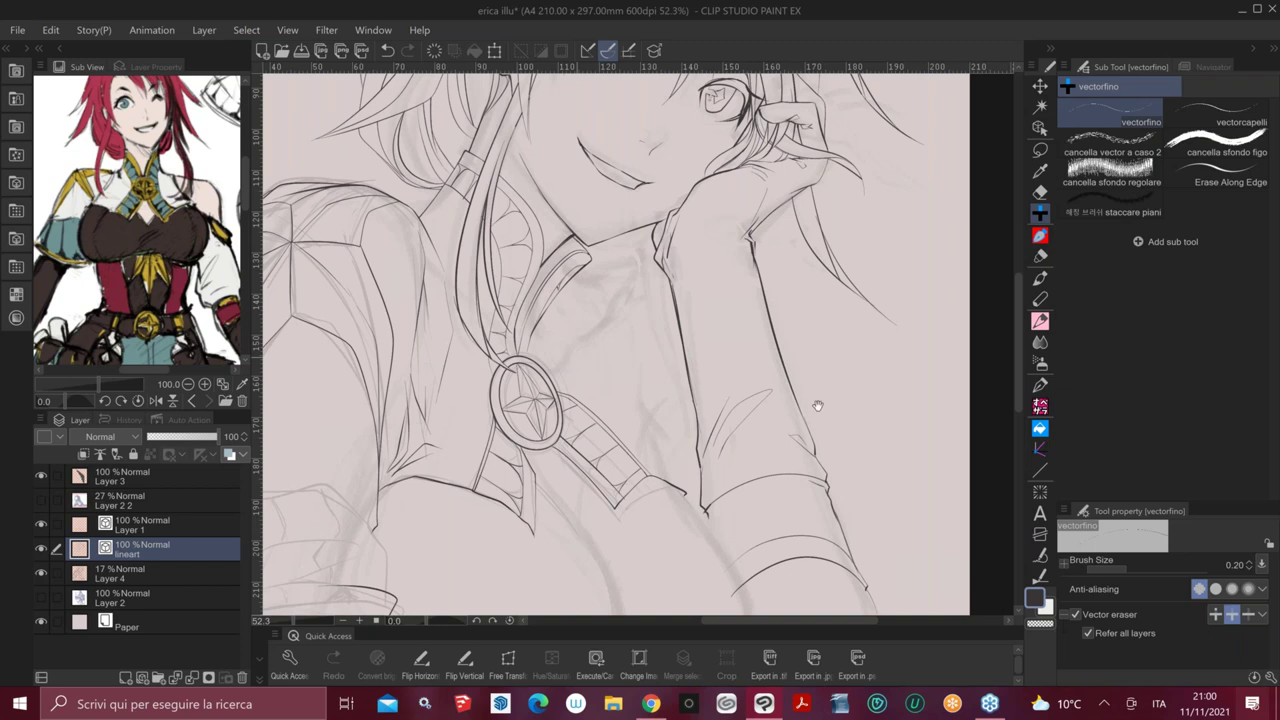
{"action": "left_click_drag", "start_coordinate": [869, 460], "coordinate": [845, 417]}
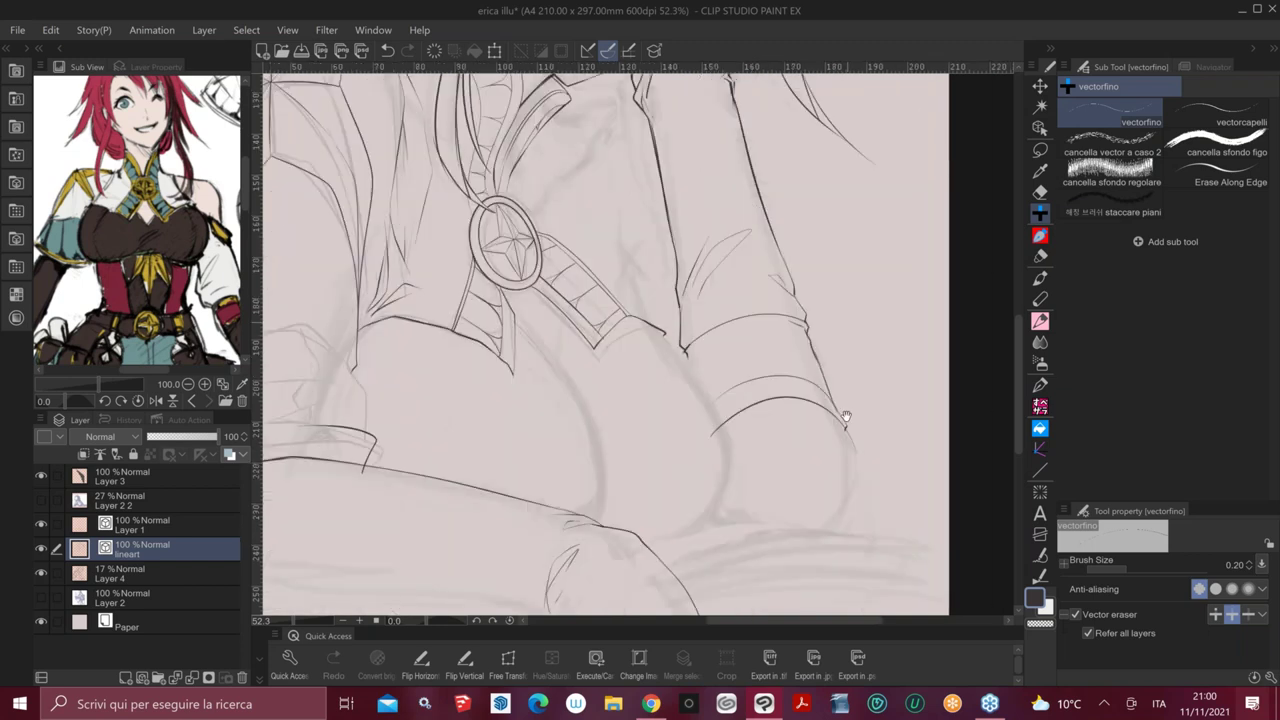
{"action": "scroll", "coordinate": [845, 417], "scroll_direction": "up", "scroll_amount": 2}
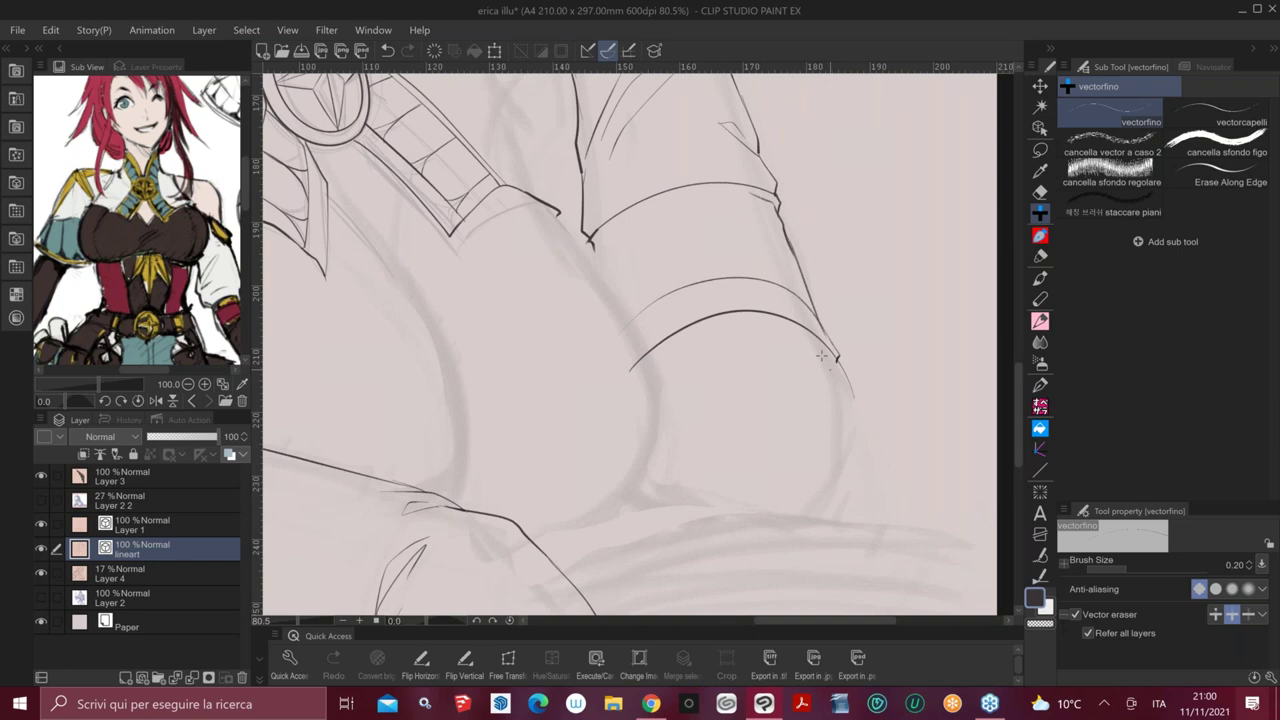
{"action": "left_click", "coordinate": [838, 361]}
Ink a narrow fabric fold hanging beneath the lower cuff arc with the SU-CREAM PENCIL, redrawing strokes that miss
{"action": "key", "text": "p"}
{"action": "left_click_drag", "start_coordinate": [789, 327], "coordinate": [815, 402]}
{"action": "key", "text": "ctrl+z"}
{"action": "left_click", "coordinate": [1043, 320]}
{"action": "left_click_drag", "start_coordinate": [790, 325], "coordinate": [821, 382]}
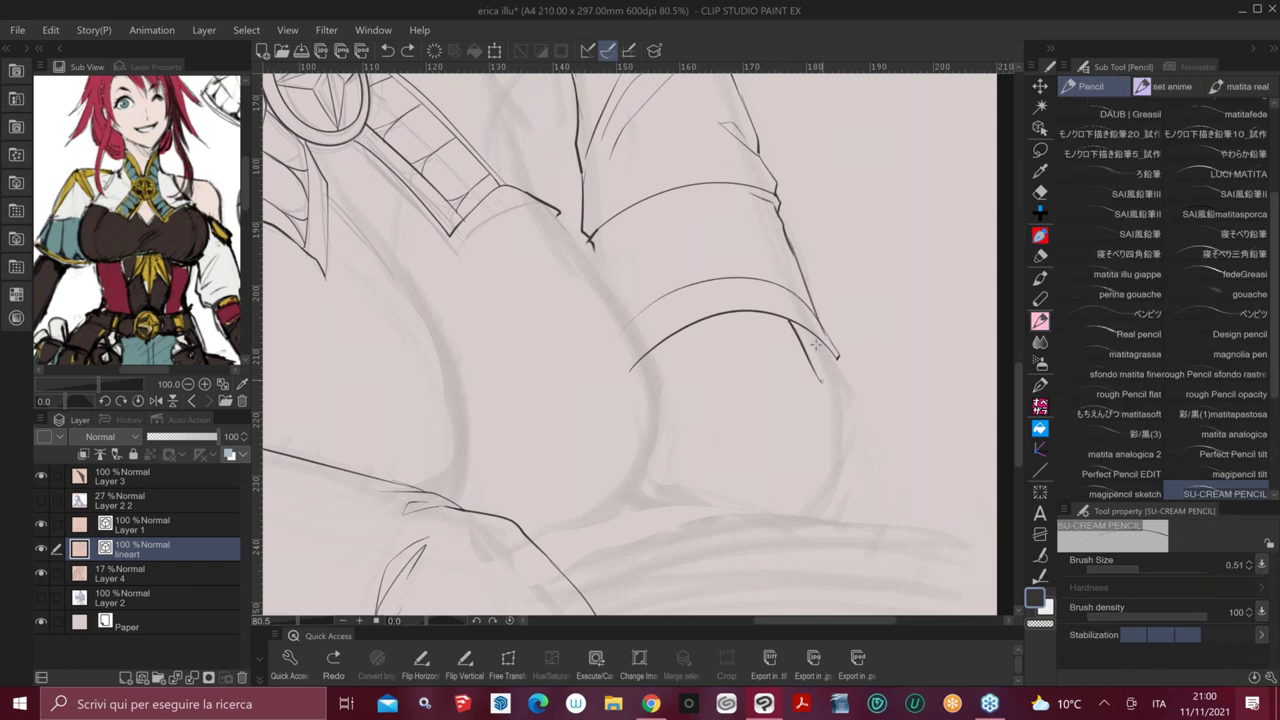
{"action": "key", "text": "ctrl+z"}
{"action": "left_click_drag", "start_coordinate": [786, 322], "coordinate": [820, 381]}
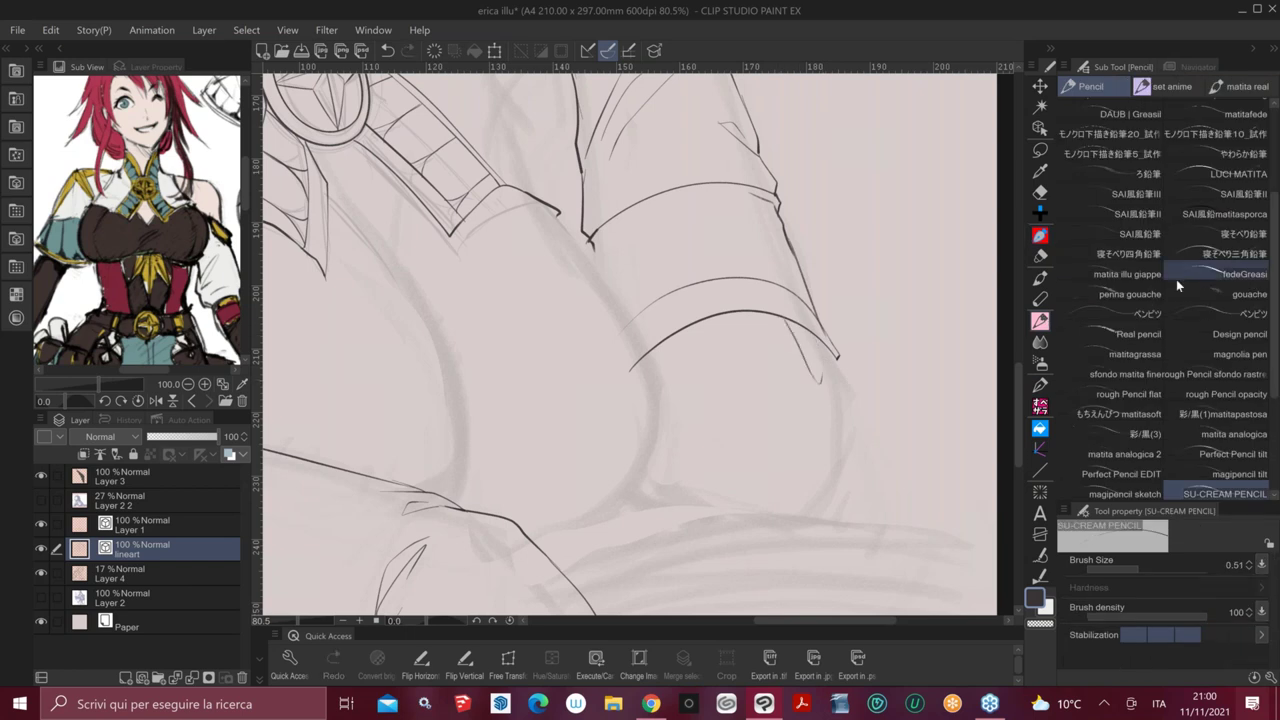
{"action": "left_click_drag", "start_coordinate": [786, 318], "coordinate": [816, 348]}
{"action": "key", "text": "e"}
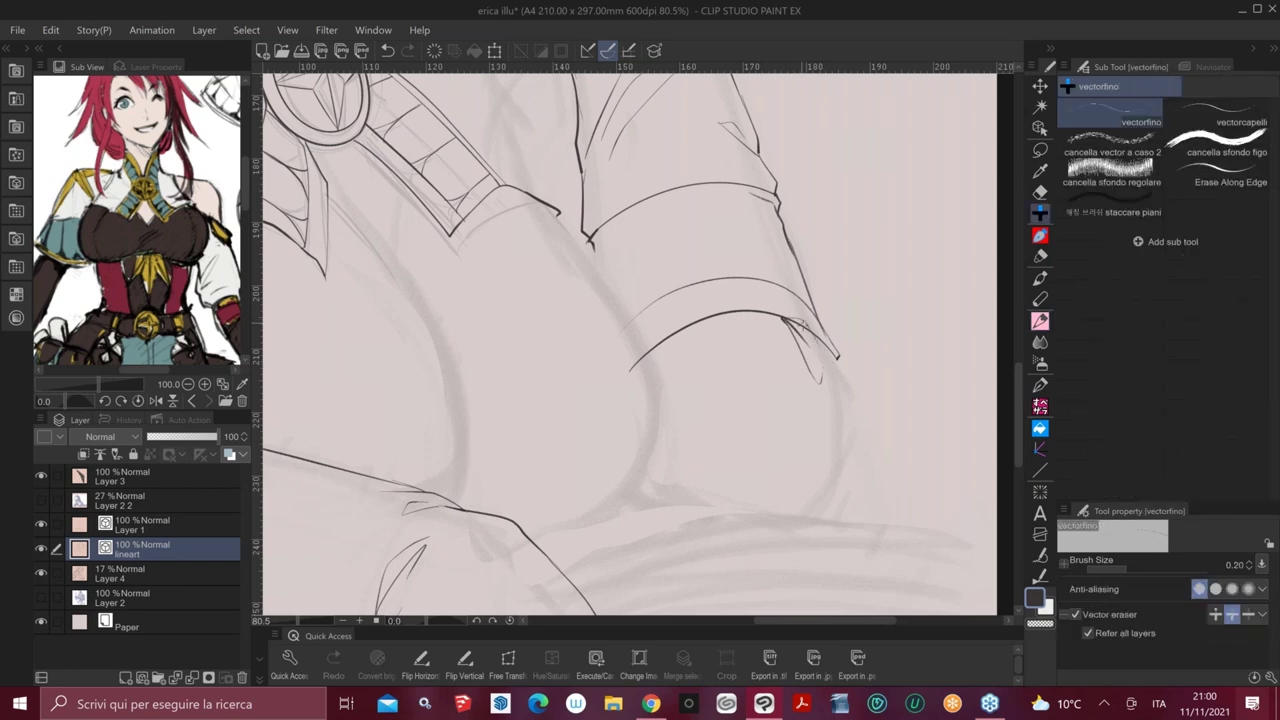
{"action": "key", "text": "p"}
{"action": "left_click_drag", "start_coordinate": [823, 350], "coordinate": [856, 404]}
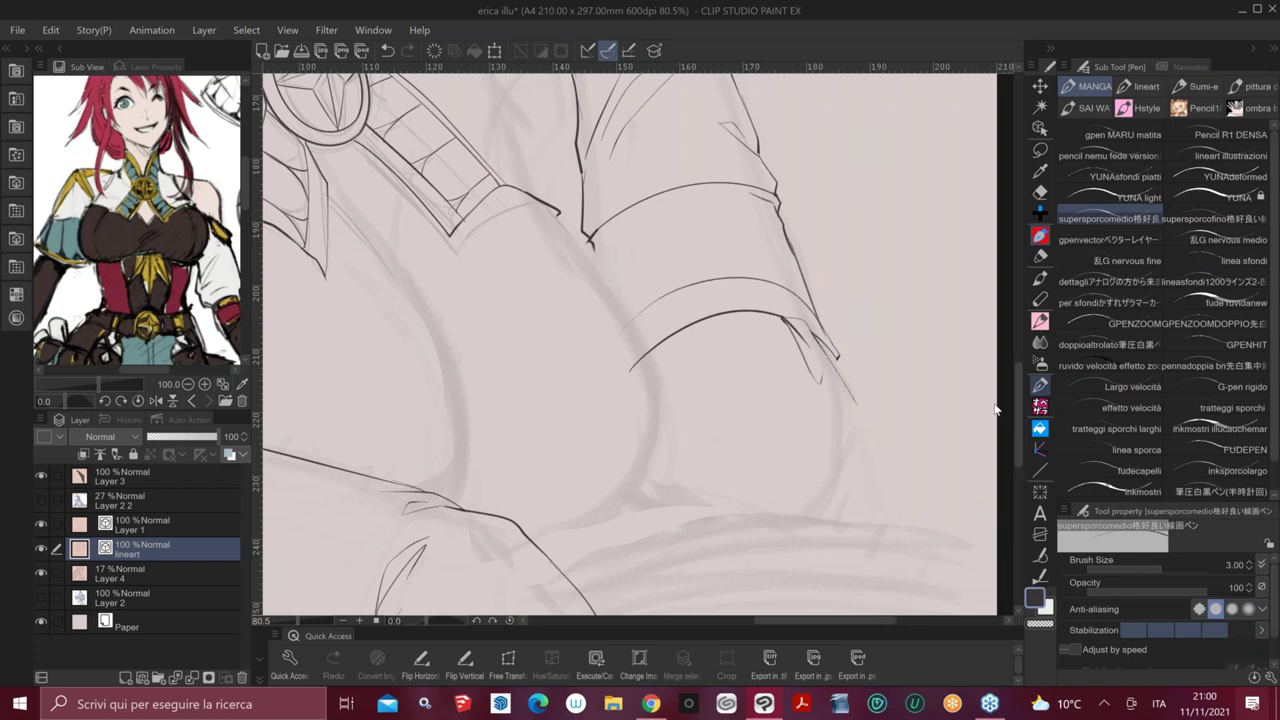
{"action": "key", "text": "p"}
{"action": "key", "text": "ctrl+z"}
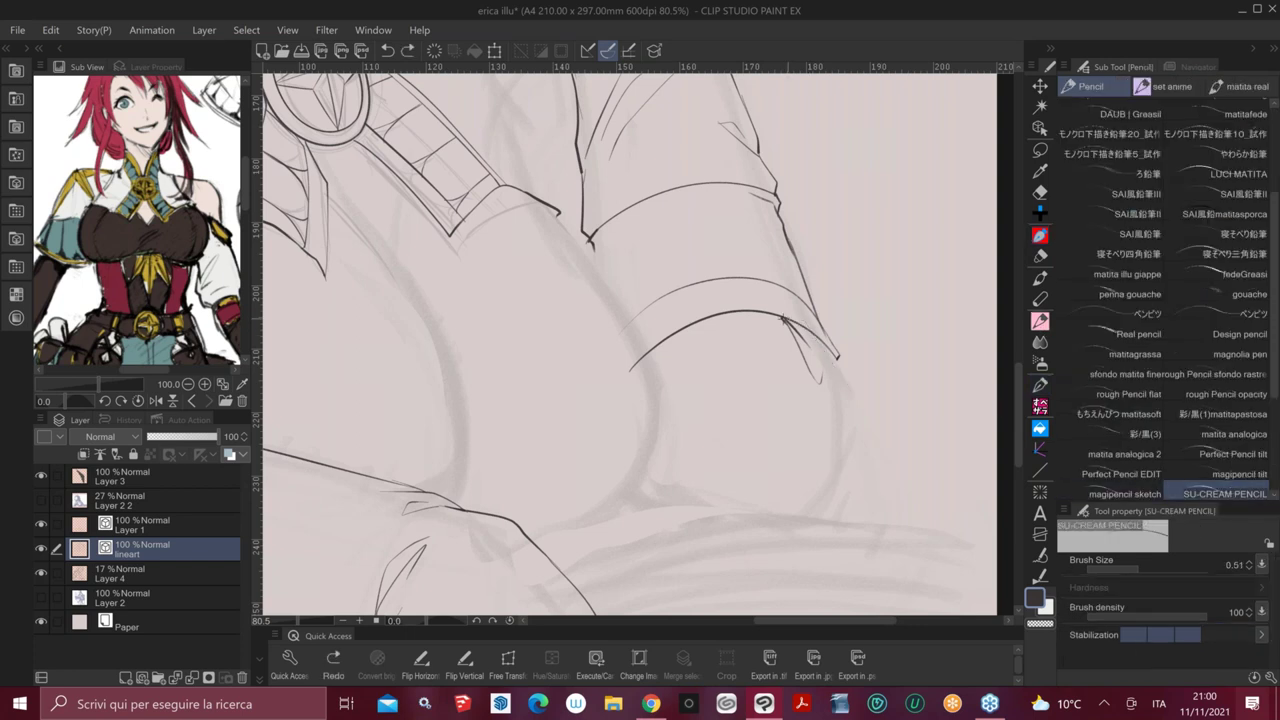
Ink the lower sleeve's fold and its outer outline around the elbow, with a short stroke along the bottom edge
{"action": "mouse_move", "coordinate": [783, 318]}
{"action": "left_mouse_down"}
{"action": "mouse_move", "coordinate": [806, 322]}
{"action": "mouse_move", "coordinate": [840, 415]}
{"action": "left_mouse_up"}
{"action": "mouse_move", "coordinate": [815, 343]}
{"action": "left_mouse_down"}
{"action": "mouse_move", "coordinate": [856, 394]}
{"action": "mouse_move", "coordinate": [878, 502]}
{"action": "left_mouse_up"}
{"action": "left_click_drag", "start_coordinate": [870, 515], "coordinate": [806, 532]}
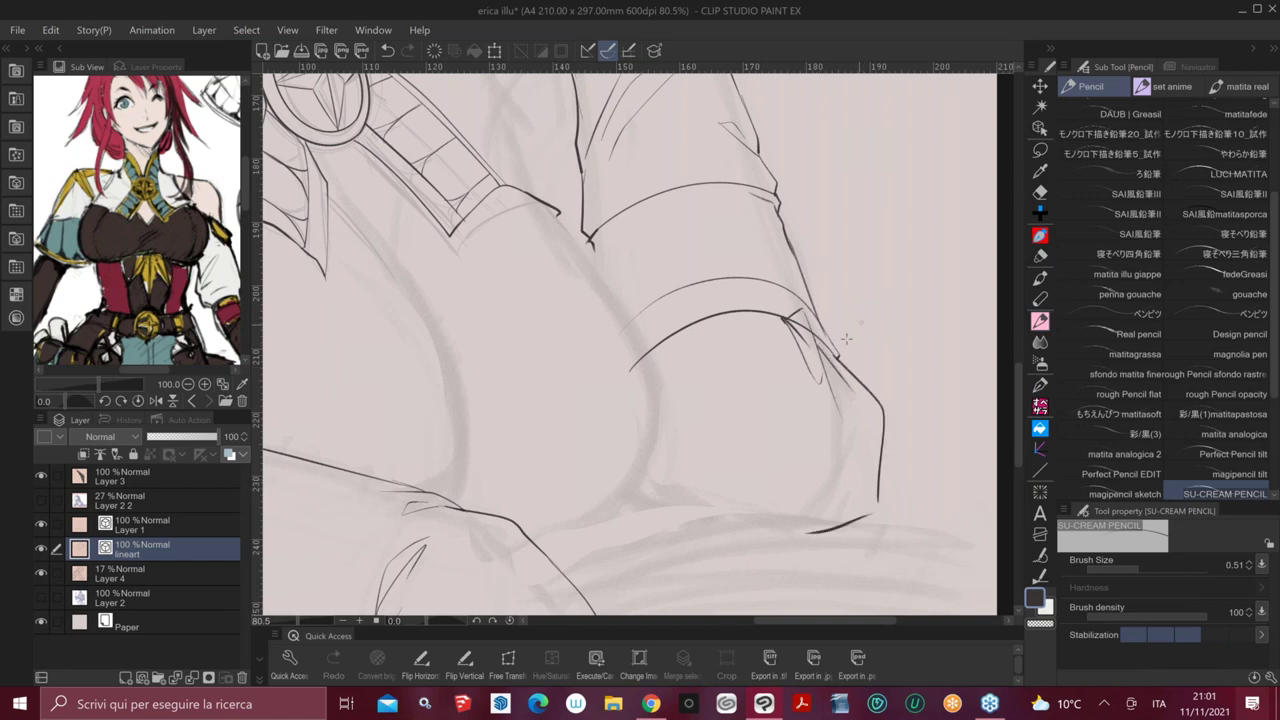
{"action": "key", "text": "e"}
{"action": "key", "text": "p"}
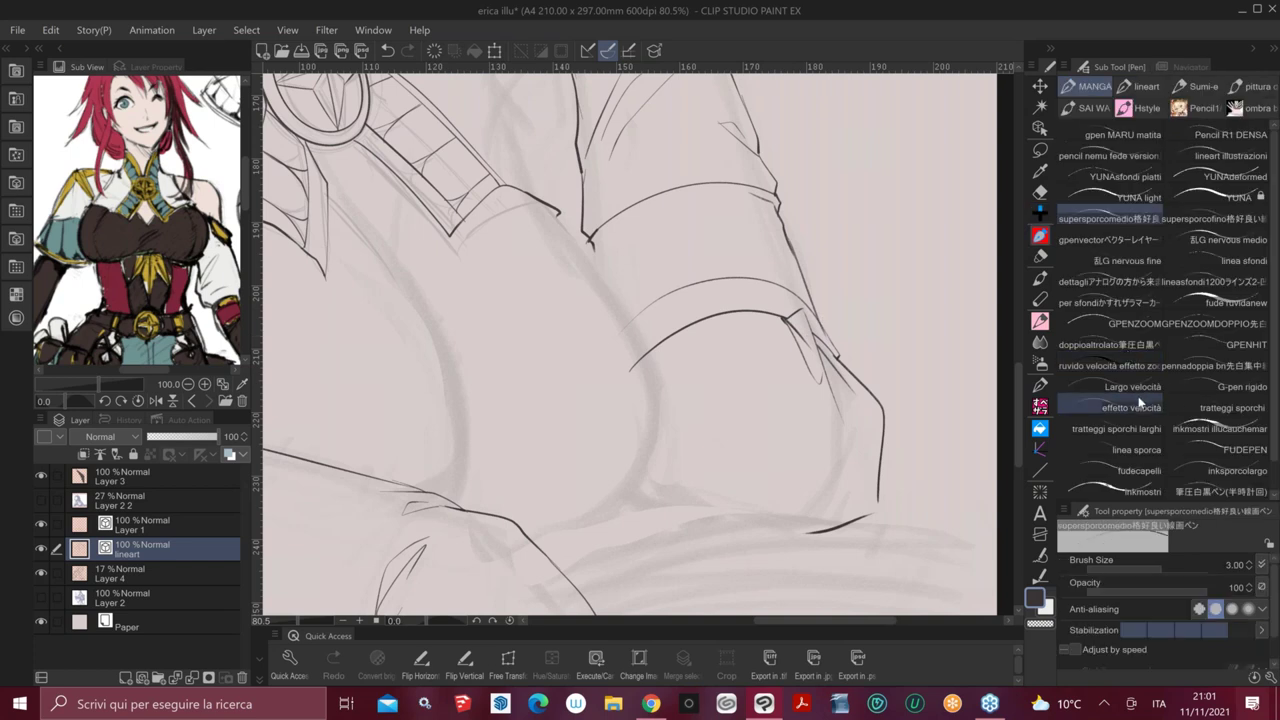
Open the color palettes and group Color Set and Color Wheel together as tabs, checking each one
{"action": "left_click", "coordinate": [16, 318]}
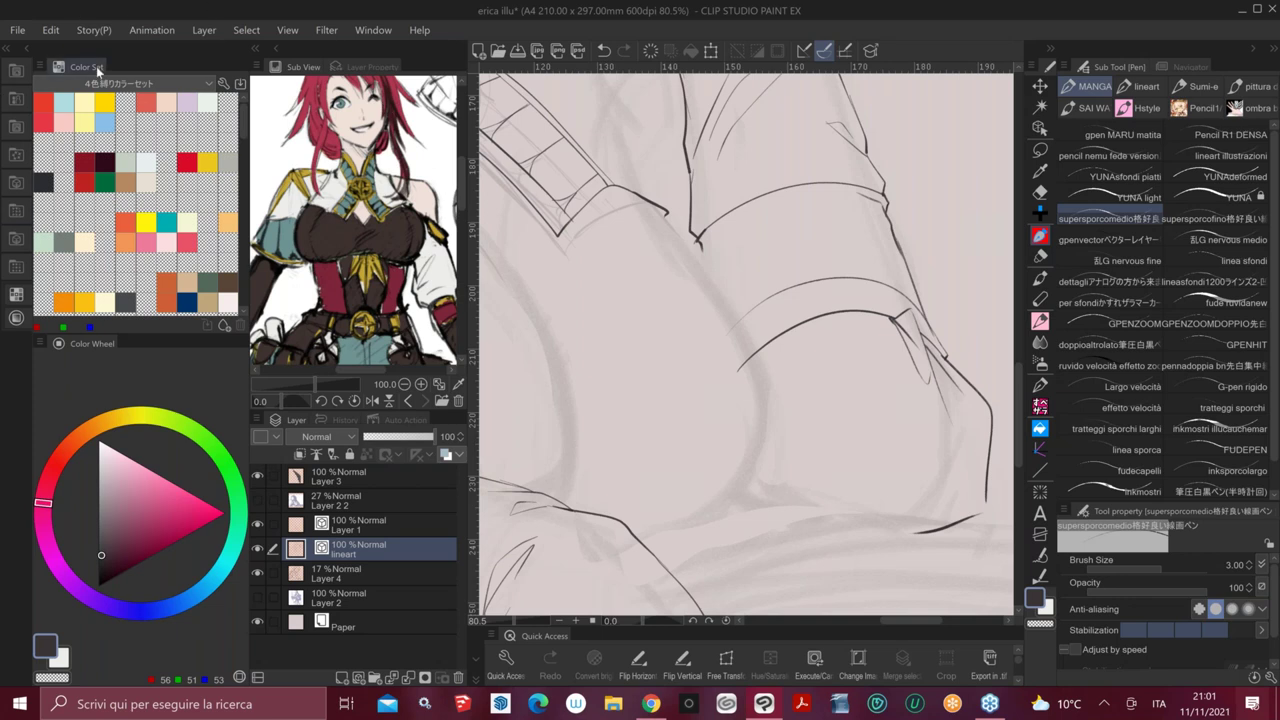
{"action": "left_click", "coordinate": [104, 101]}
{"action": "left_click_drag", "start_coordinate": [85, 65], "coordinate": [140, 343]}
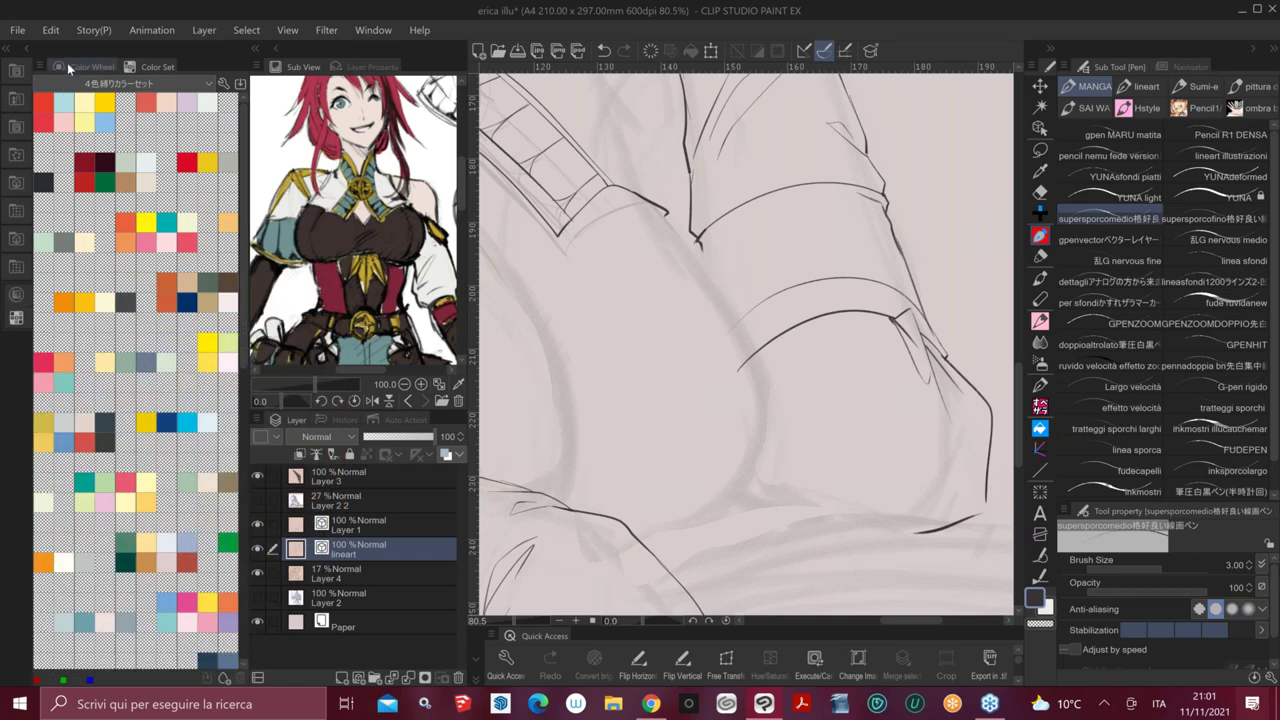
{"action": "left_click", "coordinate": [92, 66]}
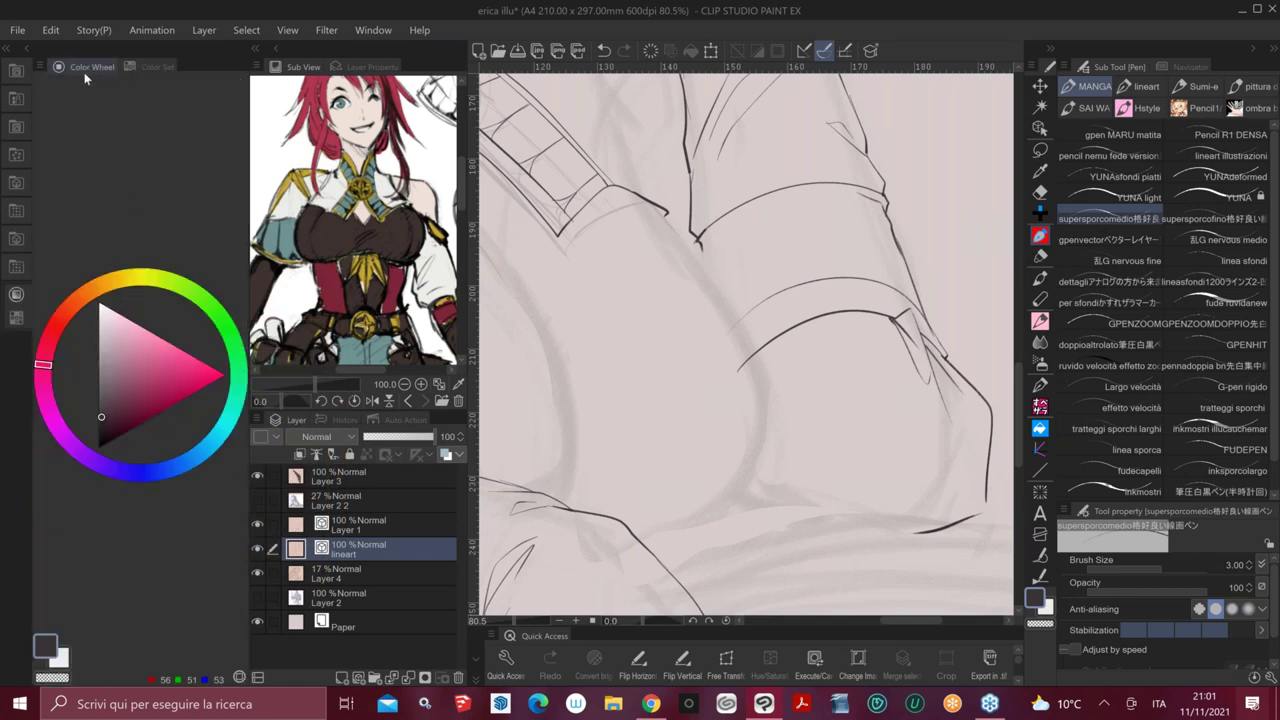
{"action": "left_click", "coordinate": [134, 66]}
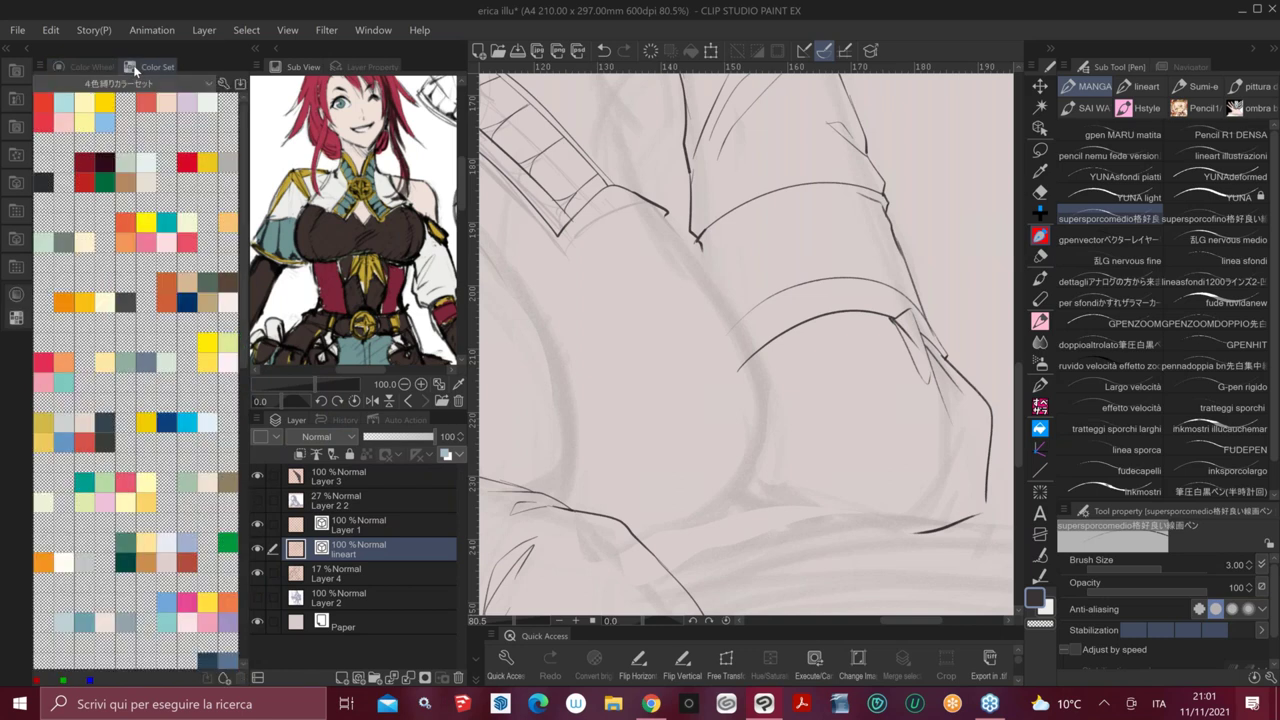
Browse the available color sets, including the Default color set, Additional color set and DarkTone
{"action": "left_click", "coordinate": [135, 83]}
{"action": "scroll", "coordinate": [135, 166], "scroll_direction": "up", "scroll_amount": 2}
{"action": "scroll", "coordinate": [128, 133], "scroll_direction": "up", "scroll_amount": 6}
{"action": "scroll", "coordinate": [128, 130], "scroll_direction": "up", "scroll_amount": 6}
{"action": "scroll", "coordinate": [128, 128], "scroll_direction": "up", "scroll_amount": 3}
{"action": "left_click", "coordinate": [85, 106]}
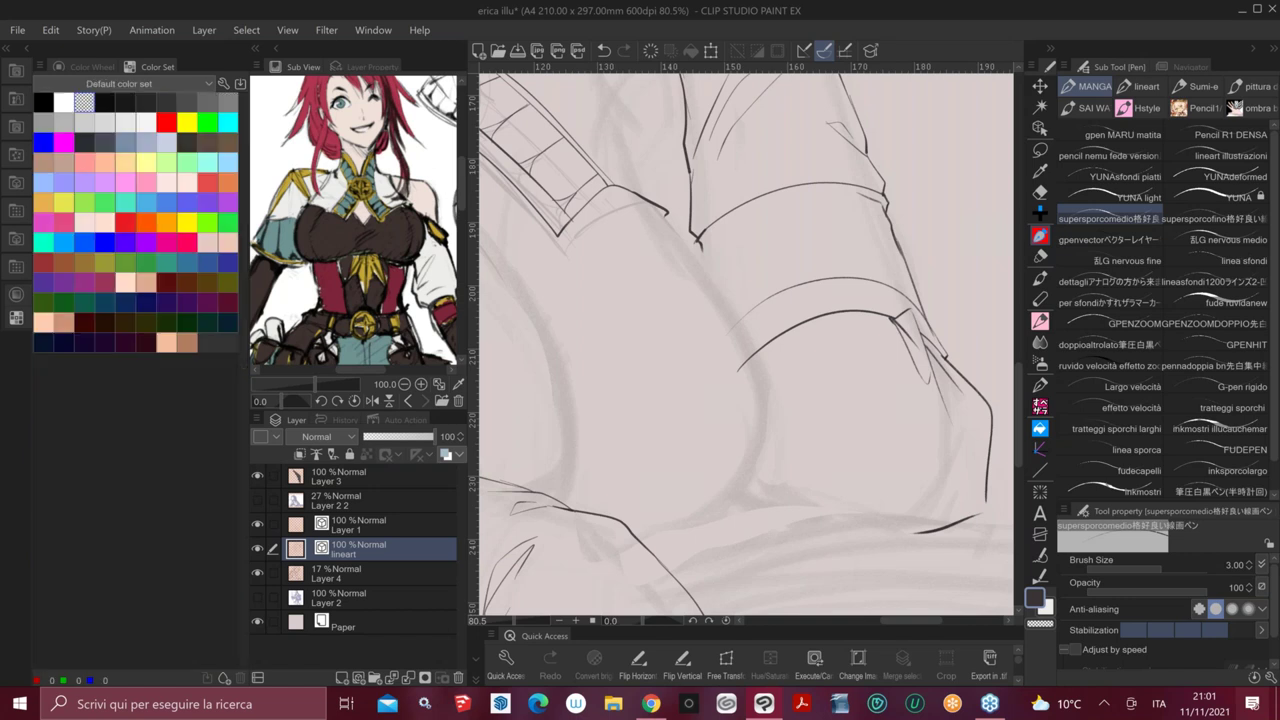
{"action": "scroll", "coordinate": [105, 84], "scroll_direction": "down", "scroll_amount": 1}
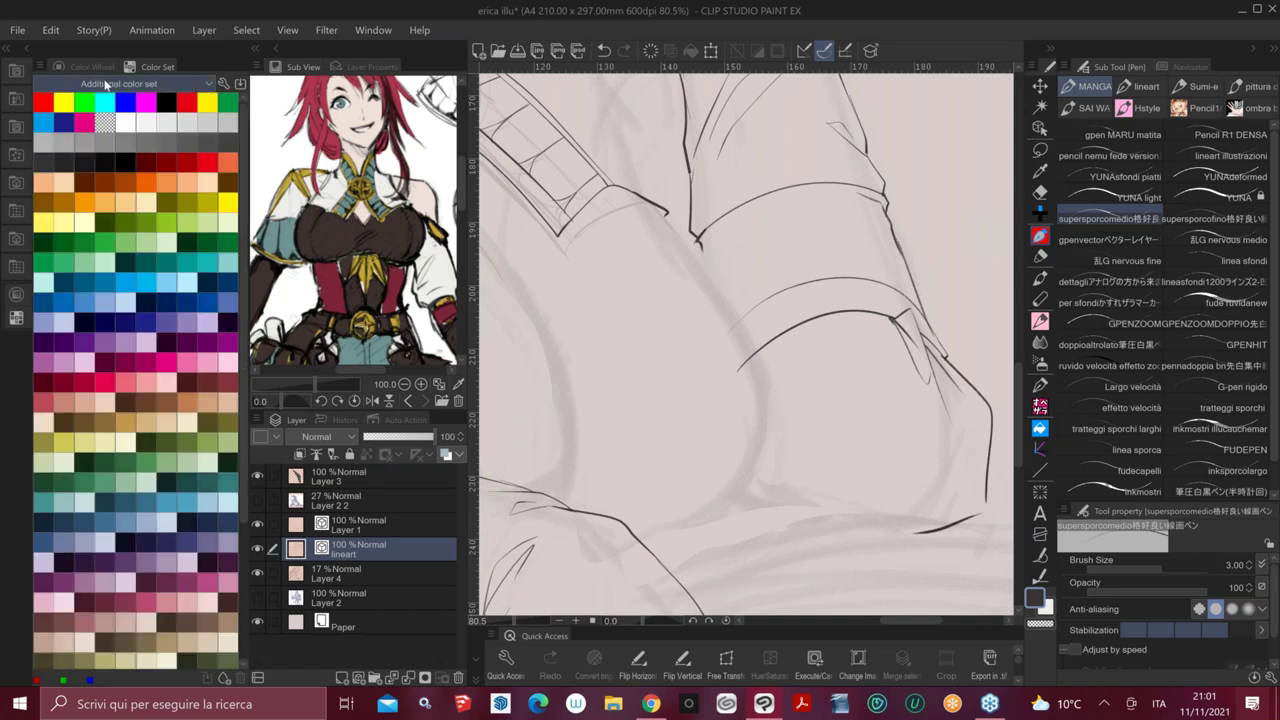
{"action": "scroll", "coordinate": [104, 82], "scroll_direction": "down", "scroll_amount": 2}
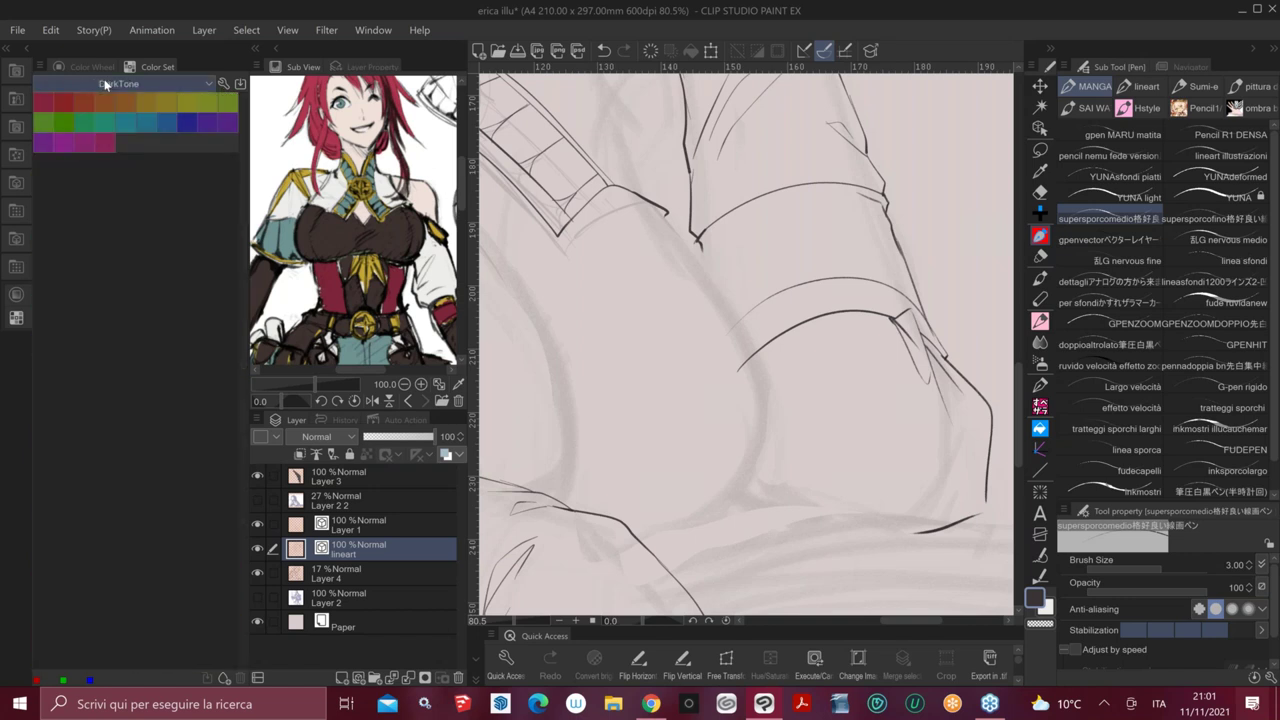
Look through the list of color sets and load the コピック YG&G set
{"action": "left_click", "coordinate": [104, 82]}
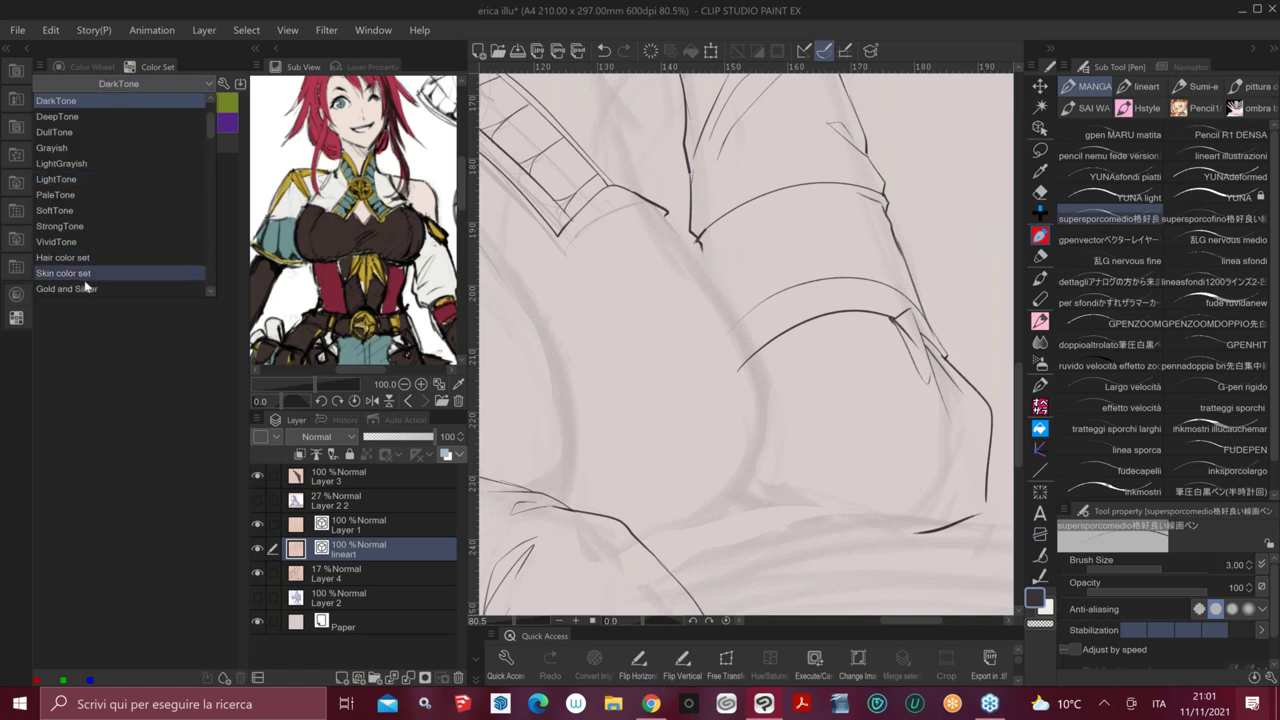
{"action": "scroll", "coordinate": [86, 287], "scroll_direction": "down", "scroll_amount": 1}
{"action": "scroll", "coordinate": [81, 228], "scroll_direction": "down", "scroll_amount": 3}
{"action": "scroll", "coordinate": [80, 218], "scroll_direction": "down", "scroll_amount": 4}
{"action": "scroll", "coordinate": [79, 212], "scroll_direction": "down", "scroll_amount": 5}
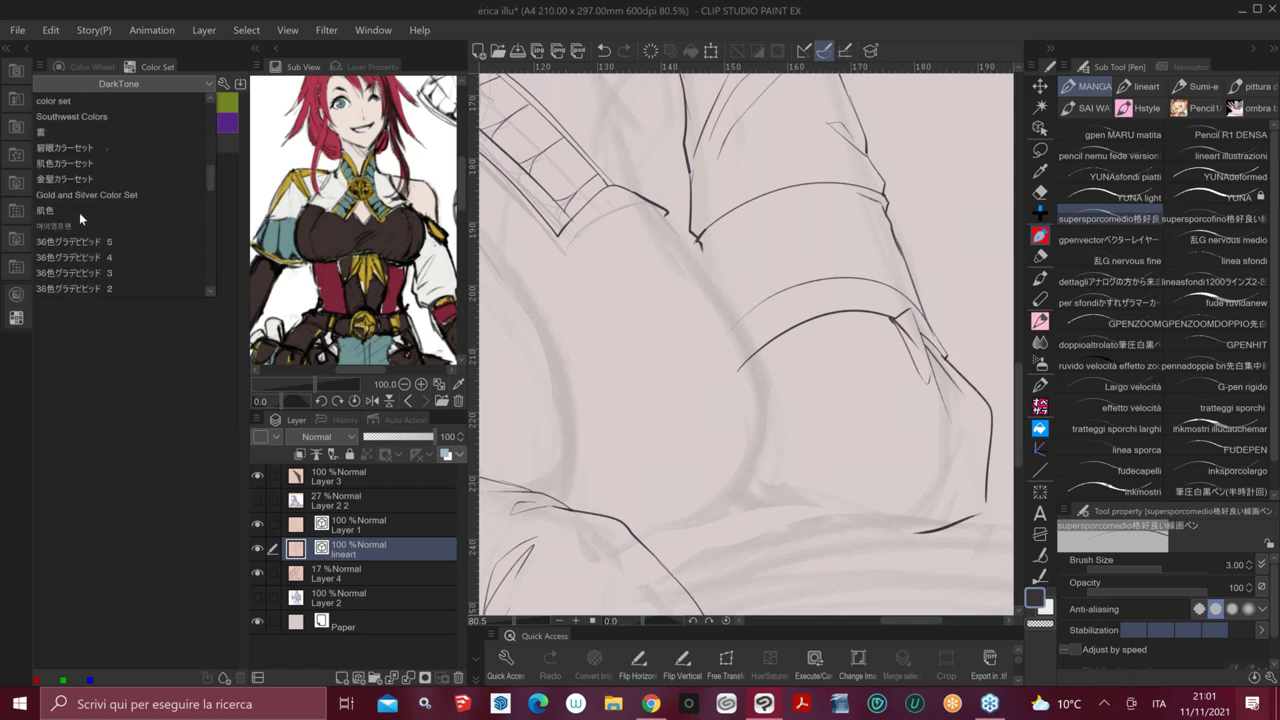
{"action": "scroll", "coordinate": [79, 231], "scroll_direction": "up", "scroll_amount": 5}
{"action": "scroll", "coordinate": [78, 226], "scroll_direction": "up", "scroll_amount": 3}
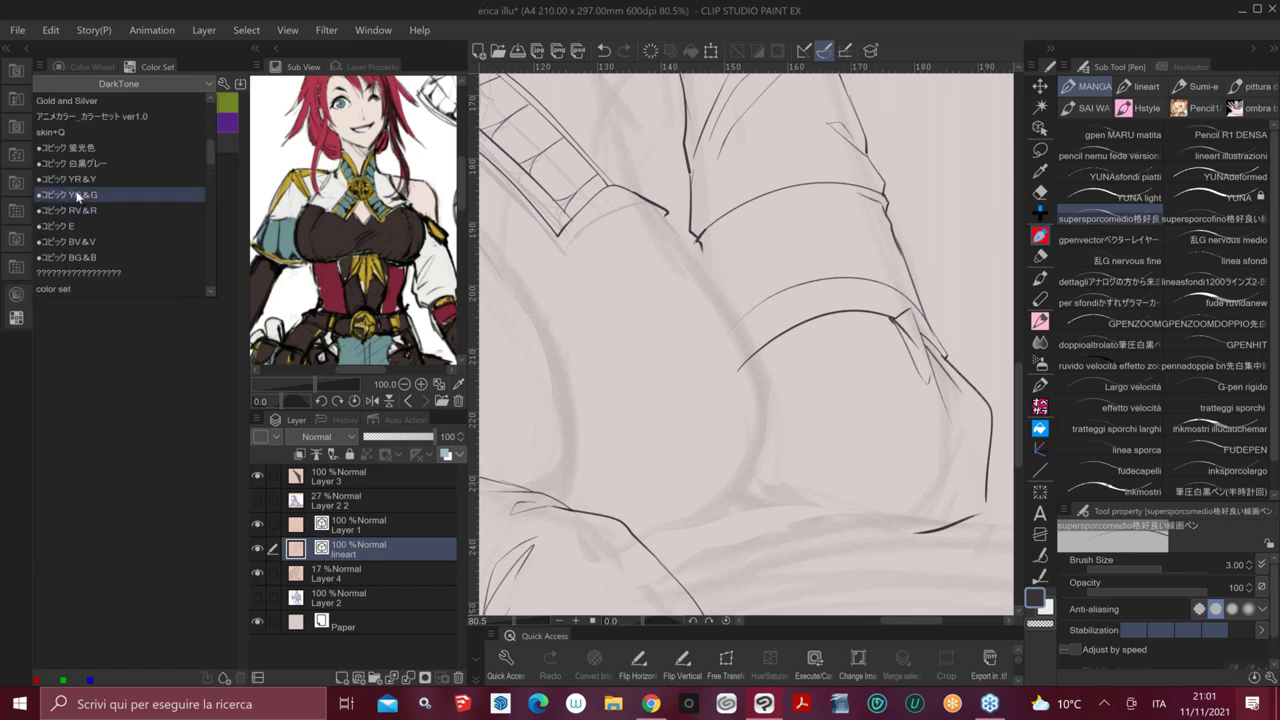
{"action": "left_click", "coordinate": [78, 195]}
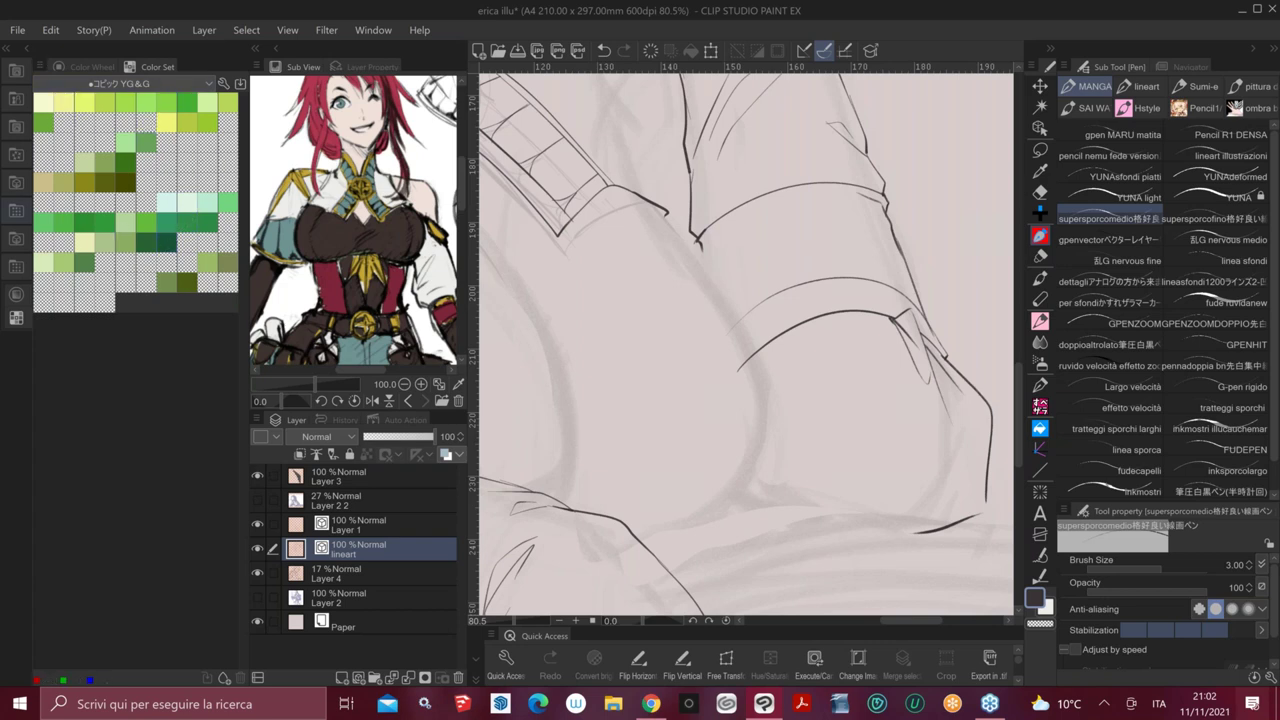
Separate the Color Set palette from the Color Wheel and dock it above the wheel
{"action": "left_click", "coordinate": [107, 85]}
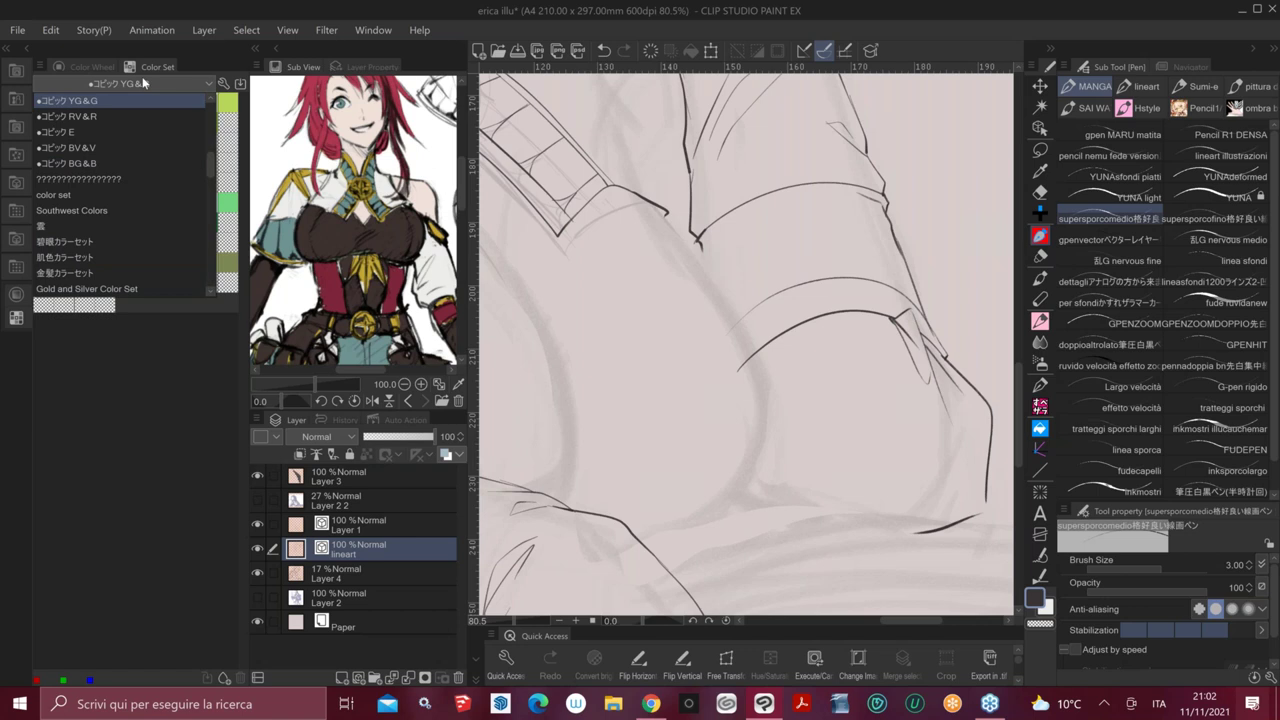
{"action": "left_click", "coordinate": [81, 63]}
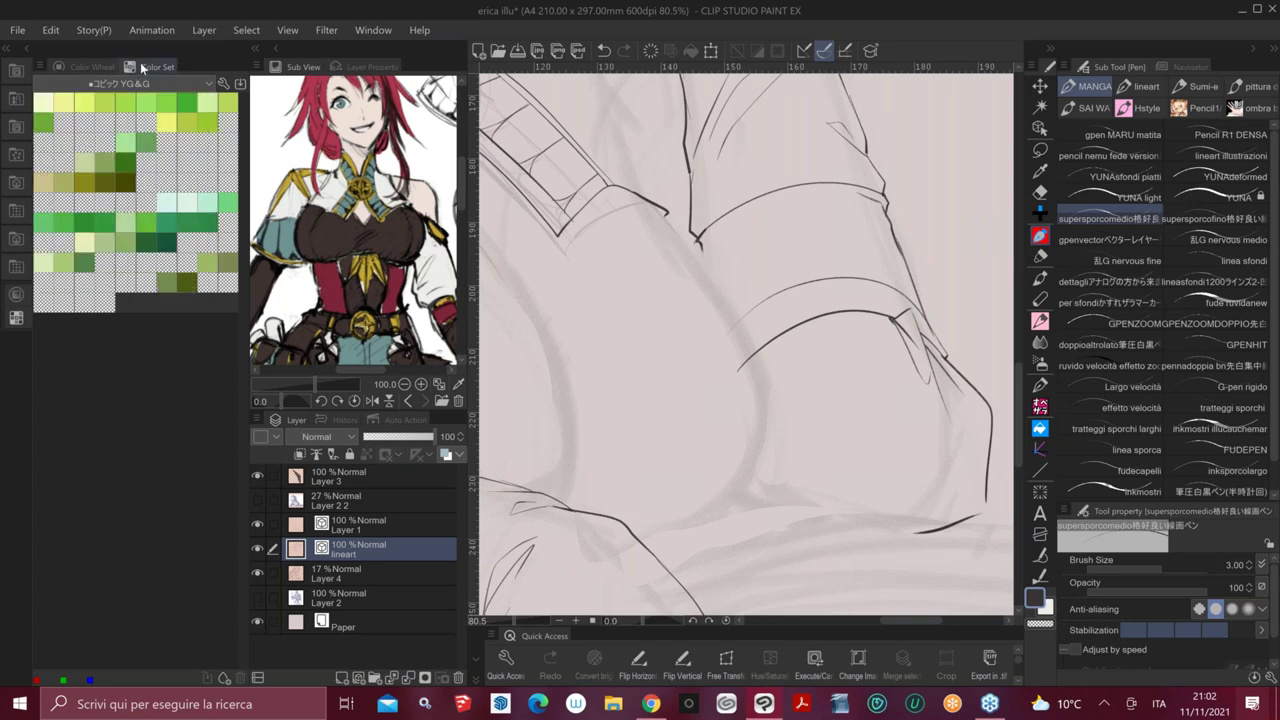
{"action": "left_click_drag", "start_coordinate": [143, 67], "coordinate": [130, 83]}
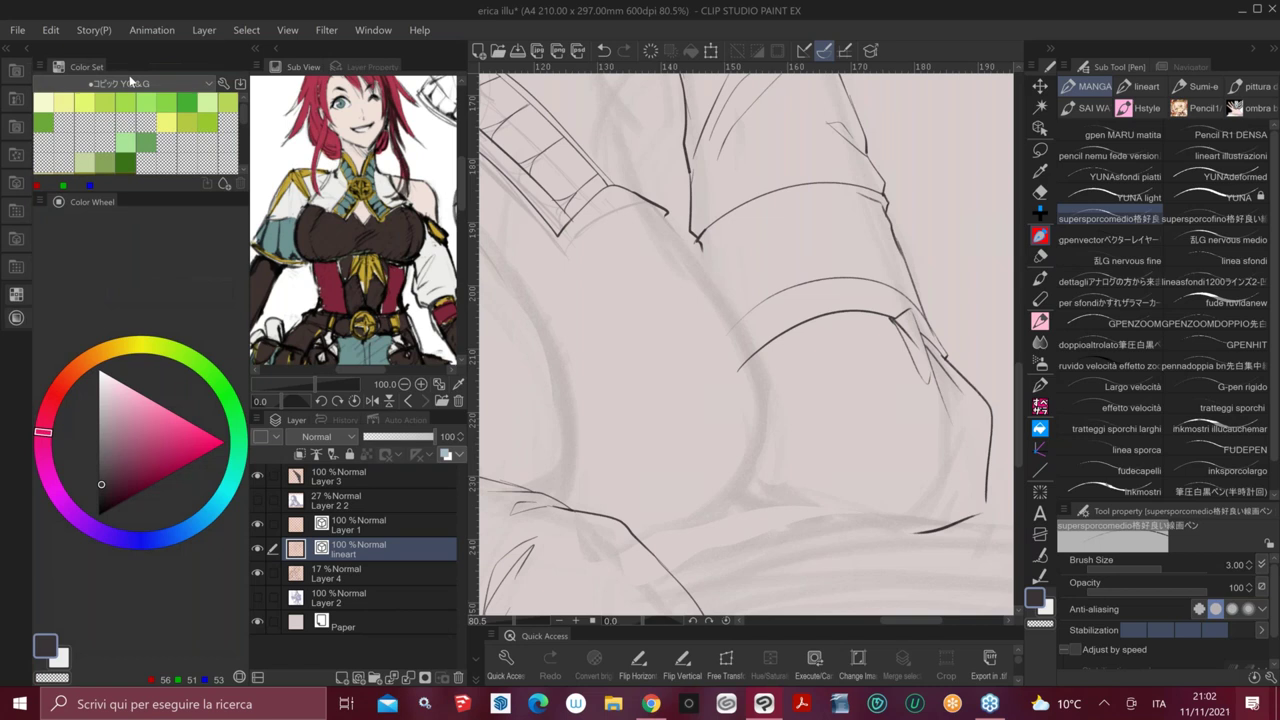
Replace the color palettes with the All materials library and bring the lower sleeve into view
{"action": "left_click", "coordinate": [84, 162]}
{"action": "left_click", "coordinate": [16, 211]}
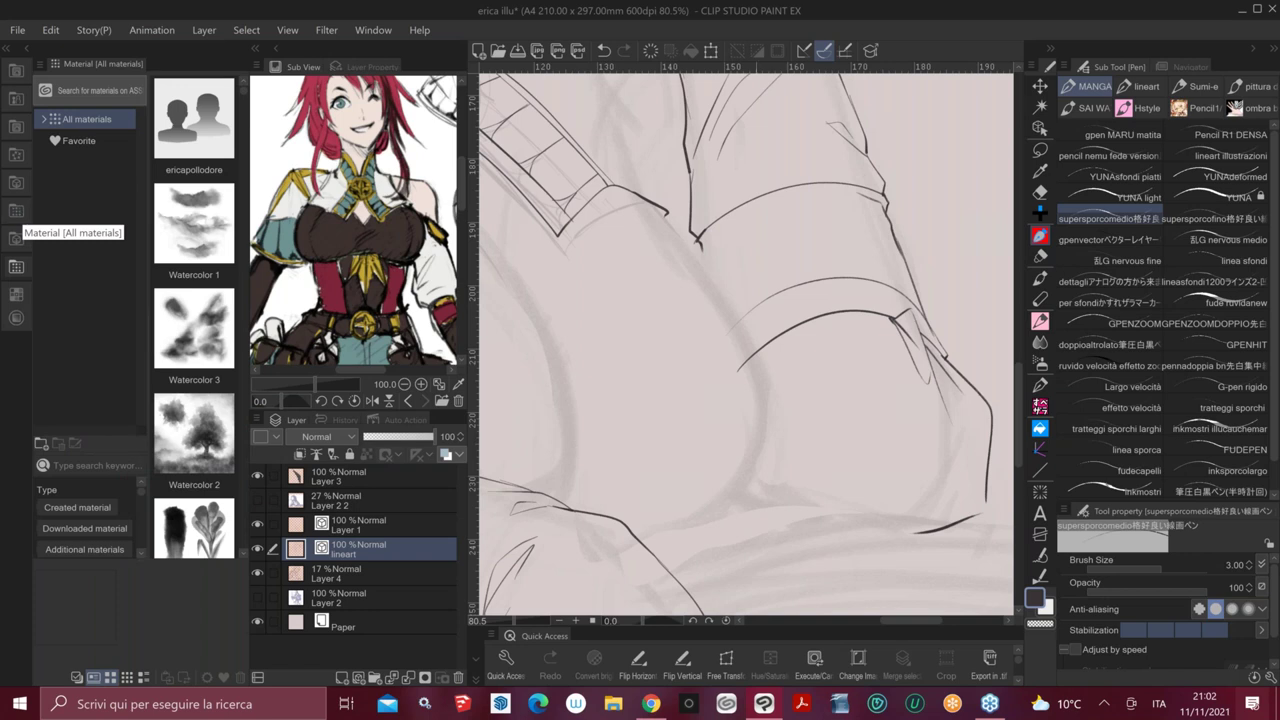
{"action": "left_click_drag", "start_coordinate": [785, 441], "coordinate": [728, 328]}
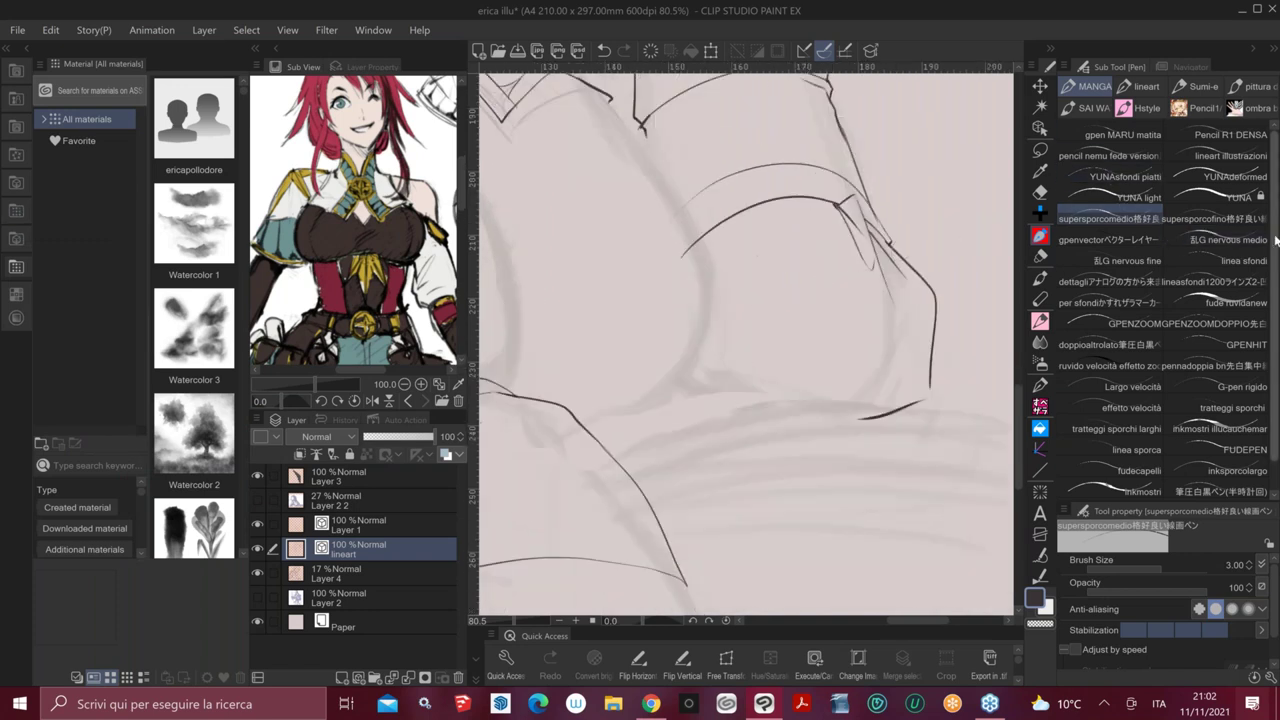
With the SU-CREAM PENCIL, ink the inner contour of the gathered sleeve below the rolled cuff and clean up the overlapping cuff line
{"action": "left_click_drag", "start_coordinate": [1274, 241], "coordinate": [1276, 342]}
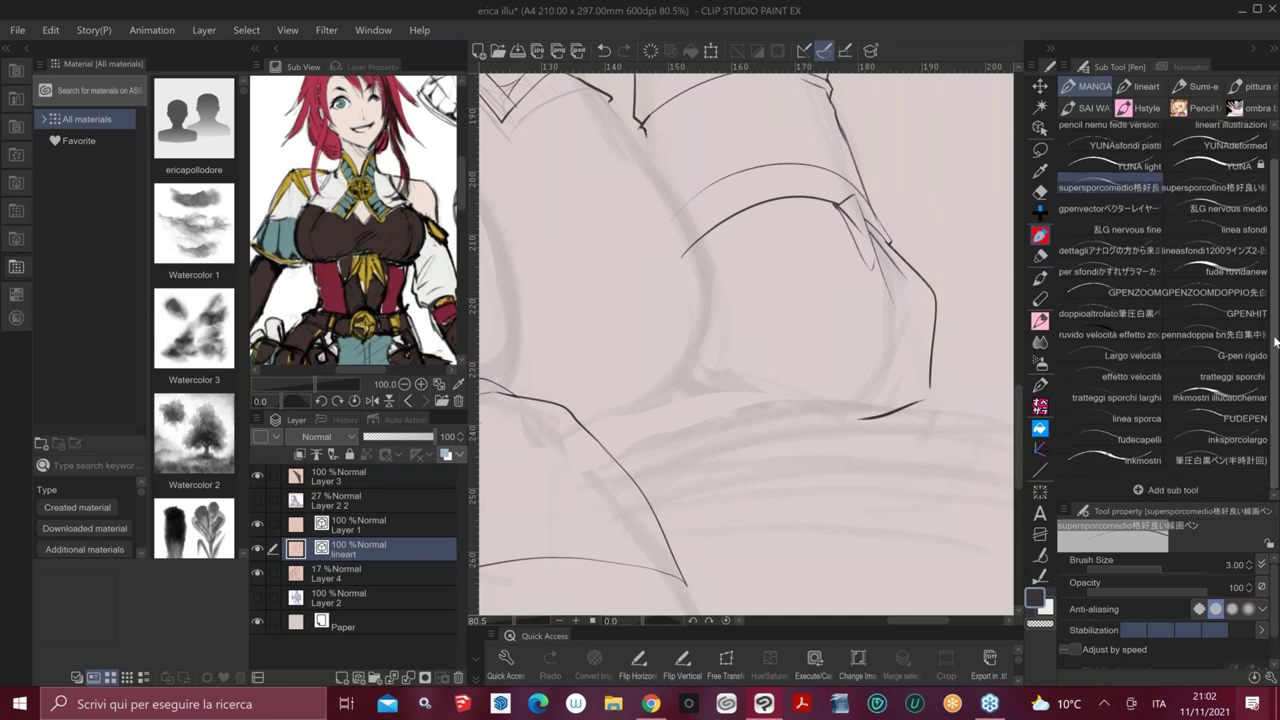
{"action": "left_click", "coordinate": [1041, 323]}
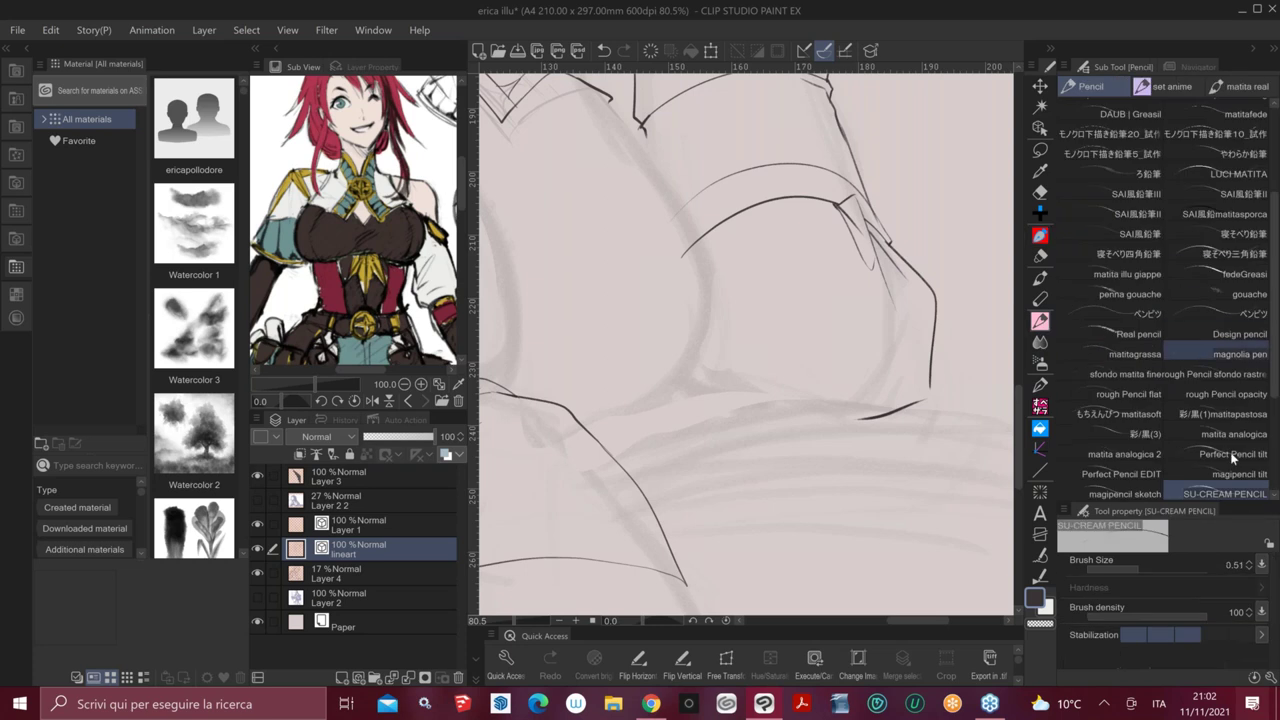
{"action": "mouse_move", "coordinate": [726, 230]}
{"action": "left_mouse_down"}
{"action": "mouse_move", "coordinate": [708, 345]}
{"action": "mouse_move", "coordinate": [699, 288]}
{"action": "left_mouse_up"}
{"action": "mouse_move", "coordinate": [724, 208]}
{"action": "left_mouse_down"}
{"action": "mouse_move", "coordinate": [758, 205]}
{"action": "mouse_move", "coordinate": [716, 250]}
{"action": "left_mouse_up"}
{"action": "key", "text": "ctrl+z"}
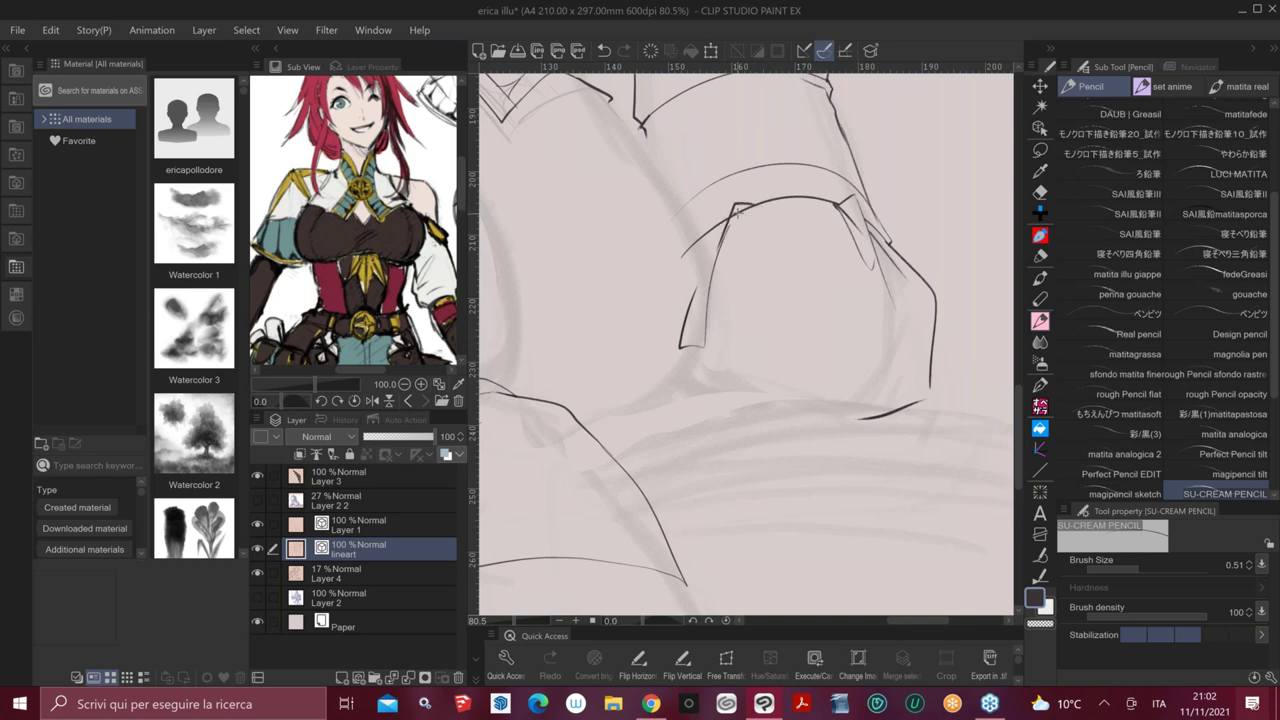
{"action": "key", "text": "ctrl+z"}
{"action": "left_click_drag", "start_coordinate": [755, 205], "coordinate": [709, 274]}
{"action": "key", "text": "e"}
{"action": "key", "text": "p"}
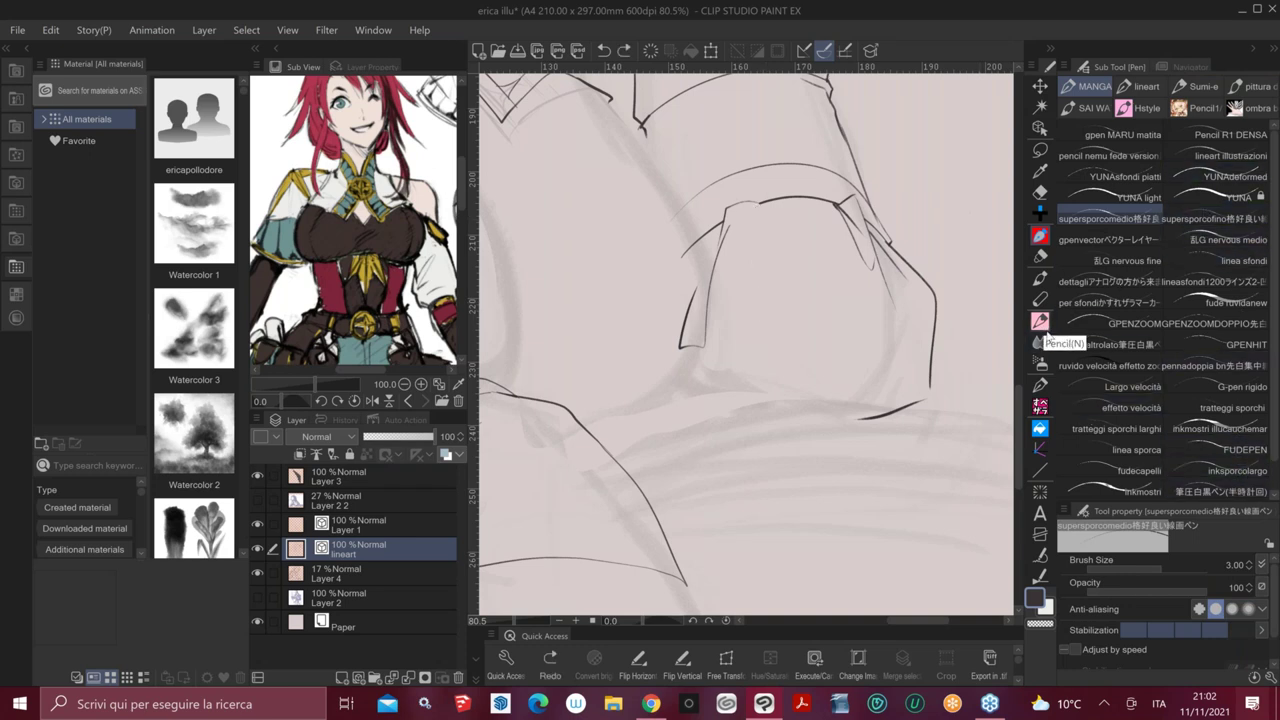
{"action": "key", "text": "p"}
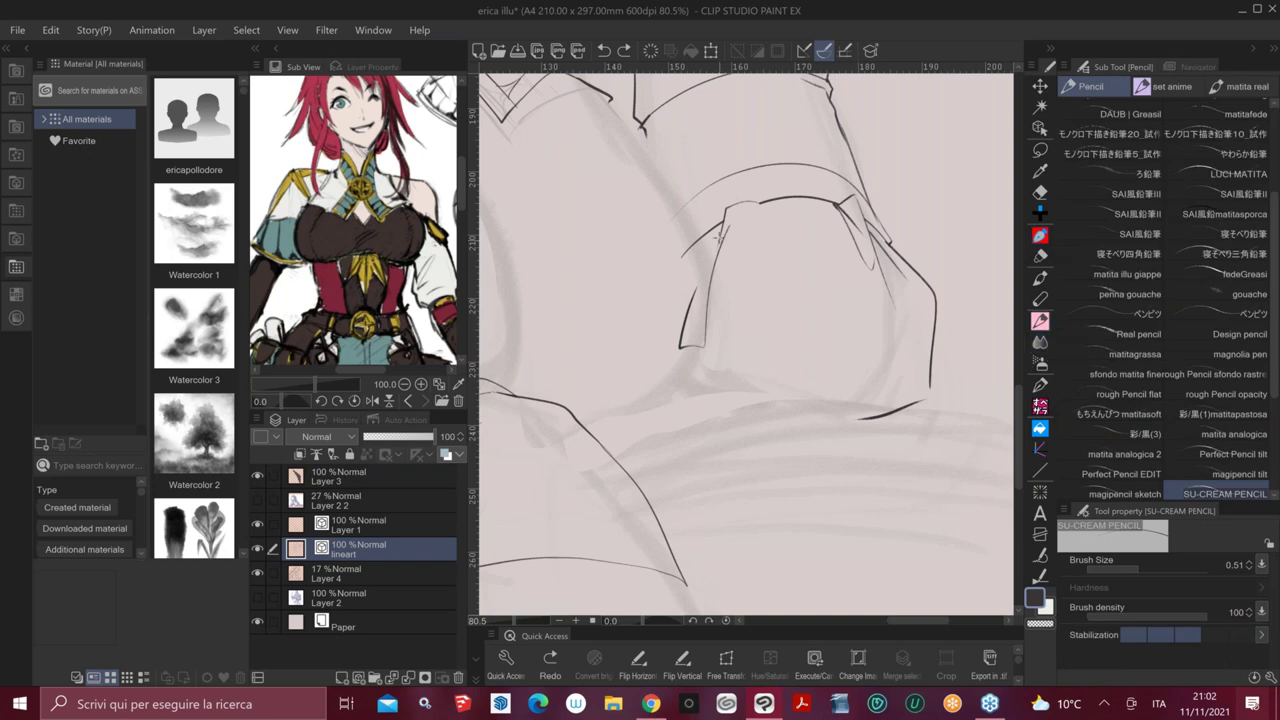
Draw thin fold lines on the gathered sleeve, fanning from the inner cuff corner and running down its middle
{"action": "left_click_drag", "start_coordinate": [727, 208], "coordinate": [704, 270]}
{"action": "left_click_drag", "start_coordinate": [727, 218], "coordinate": [680, 295]}
{"action": "mouse_move", "coordinate": [764, 208]}
{"action": "left_mouse_down"}
{"action": "mouse_move", "coordinate": [812, 286]}
{"action": "mouse_move", "coordinate": [797, 262]}
{"action": "left_mouse_up"}
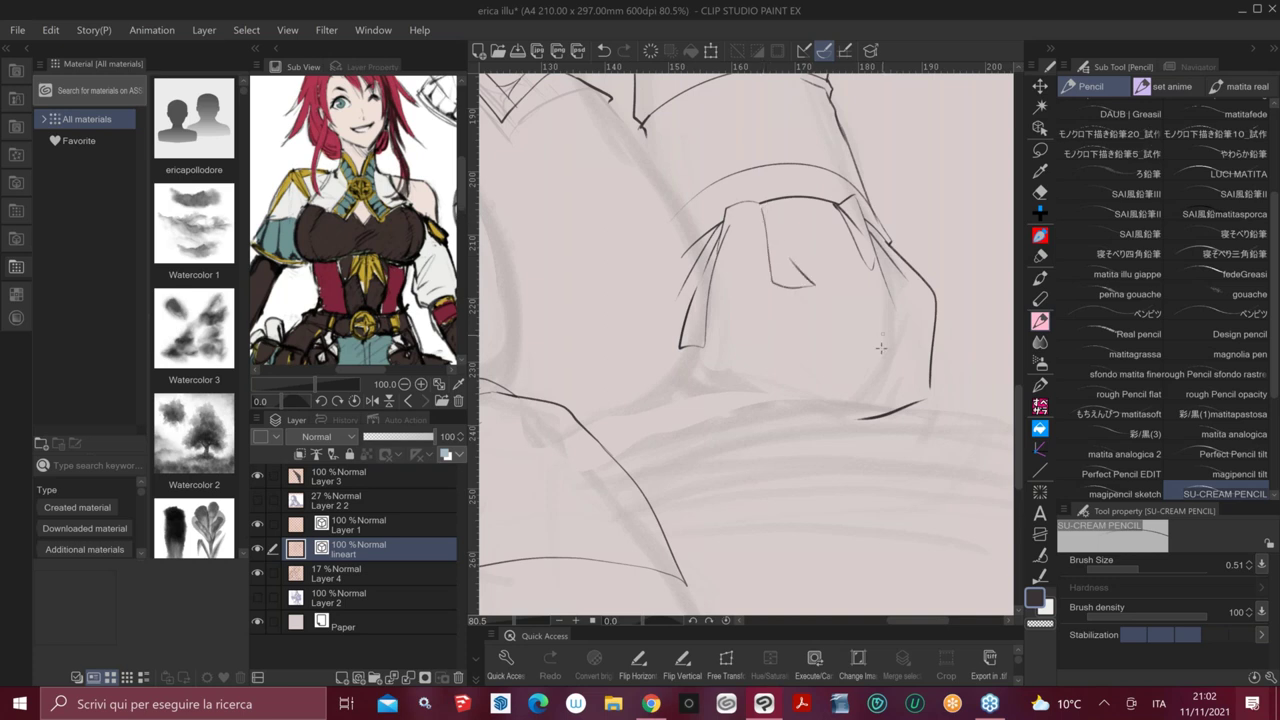
Clean up the stray marks at the rolled cuff's outer upper corner and draw short crease lines there
{"action": "key", "text": "asciicircum"}
{"action": "left_click_drag", "start_coordinate": [908, 234], "coordinate": [884, 477]}
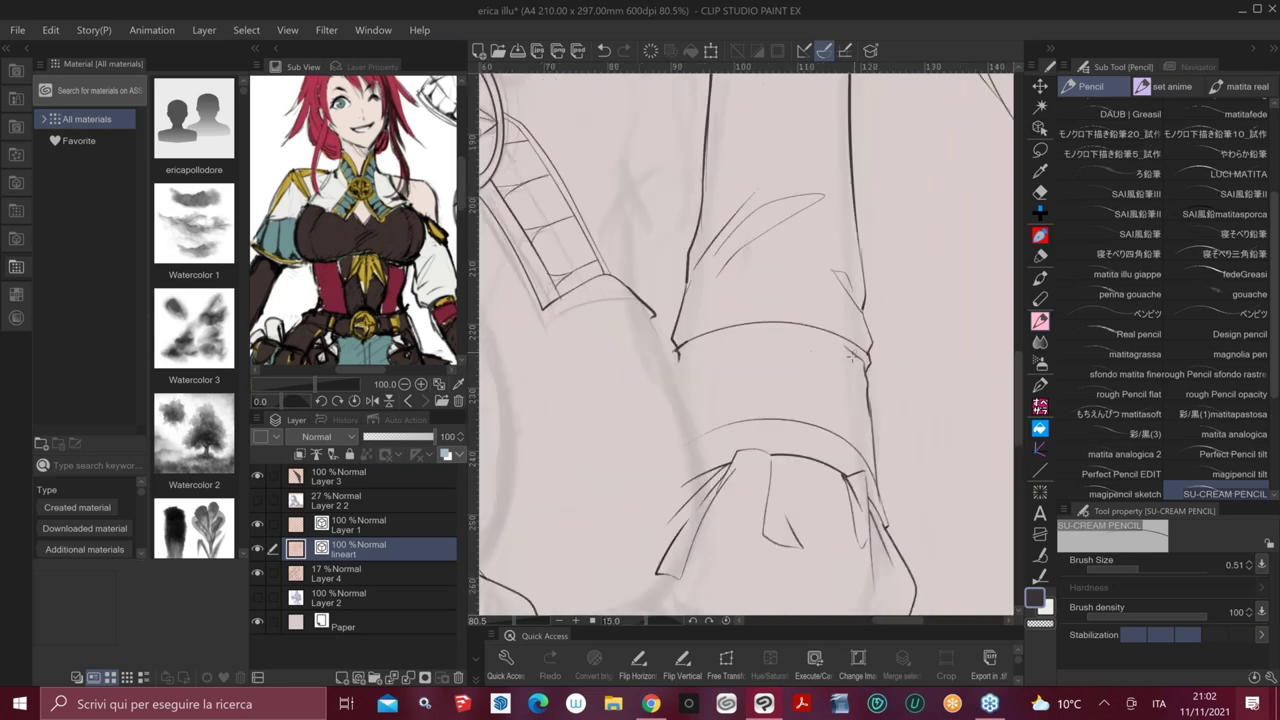
{"action": "key", "text": "e"}
{"action": "key", "text": "p"}
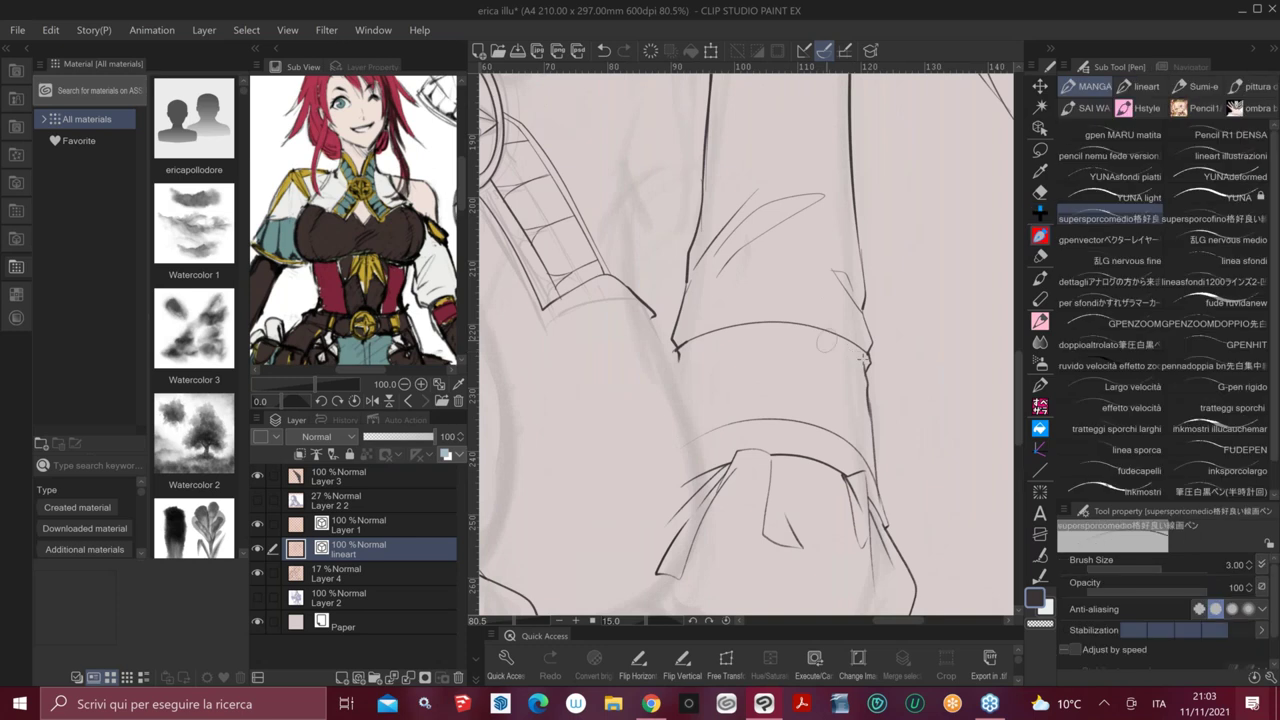
{"action": "key", "text": "p"}
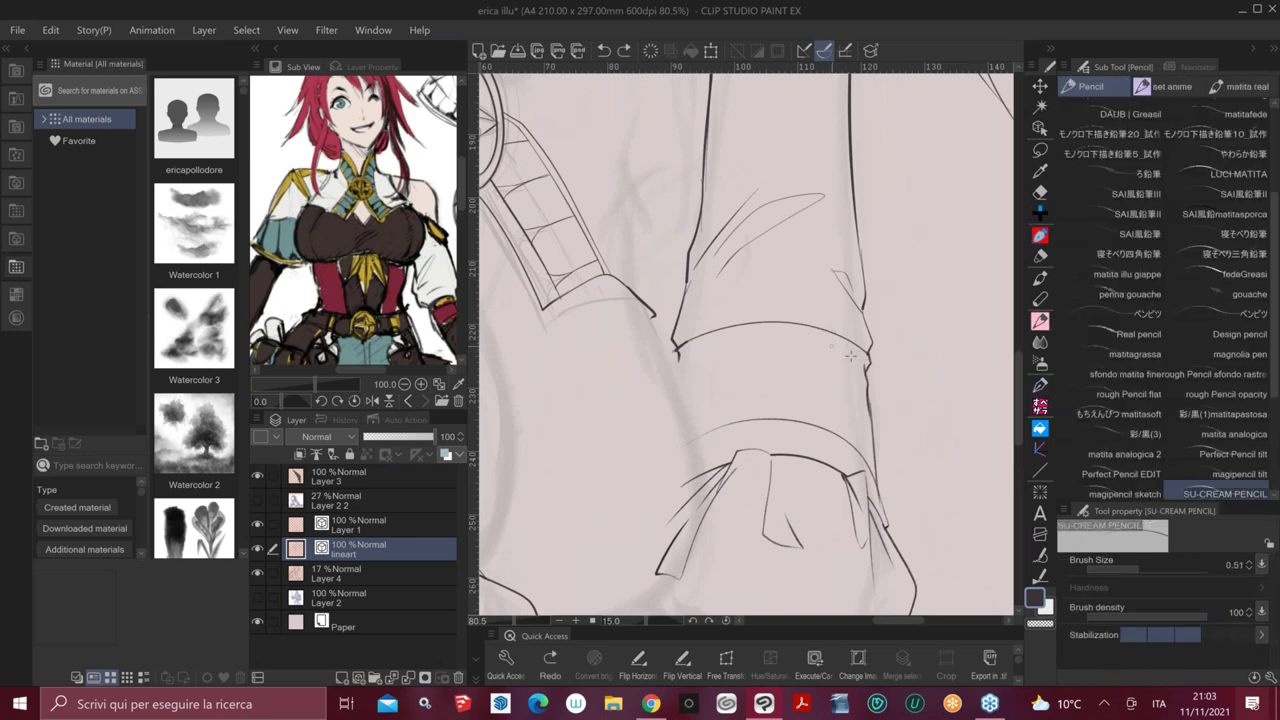
{"action": "left_click_drag", "start_coordinate": [848, 349], "coordinate": [874, 397]}
{"action": "left_click_drag", "start_coordinate": [836, 340], "coordinate": [866, 354]}
{"action": "key", "text": "e"}
{"action": "key", "text": "p"}
Draw the inner side edge of the rolled cuff with the SU-CREAM PENCIL, replacing the first attempt
{"action": "left_click_drag", "start_coordinate": [678, 352], "coordinate": [681, 412]}
{"action": "key", "text": "ctrl+z"}
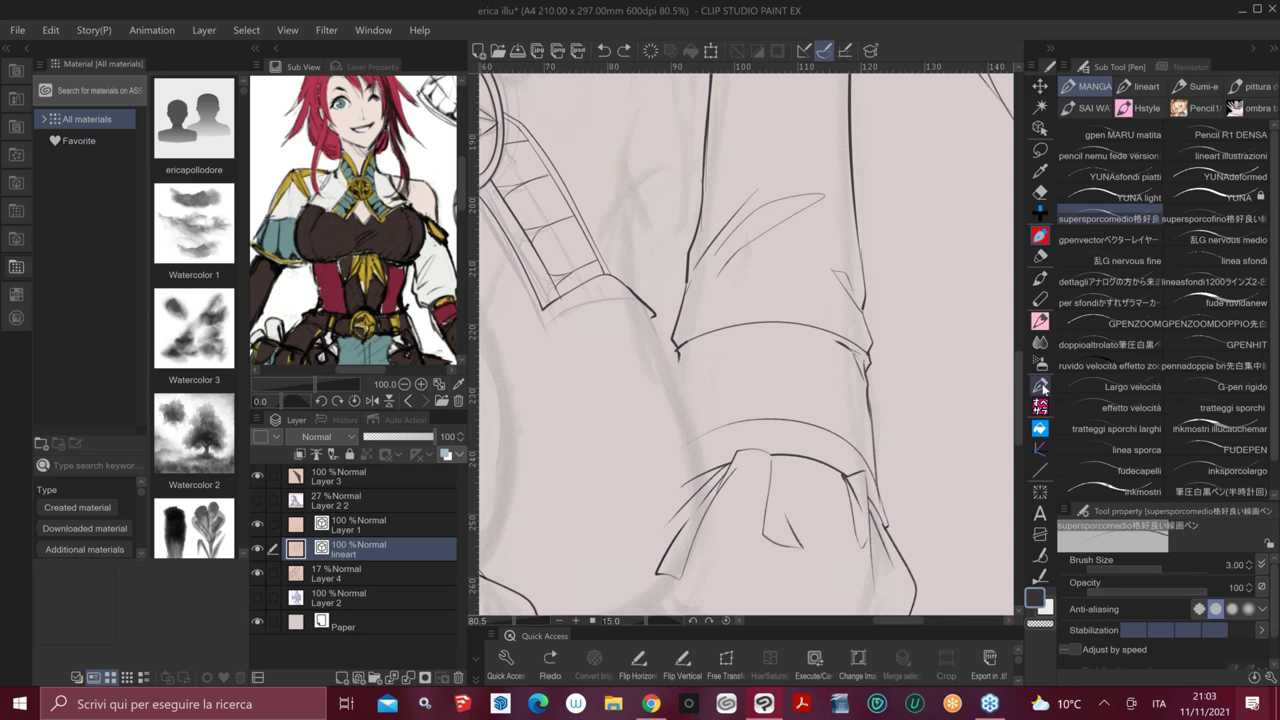
{"action": "left_click", "coordinate": [1042, 322]}
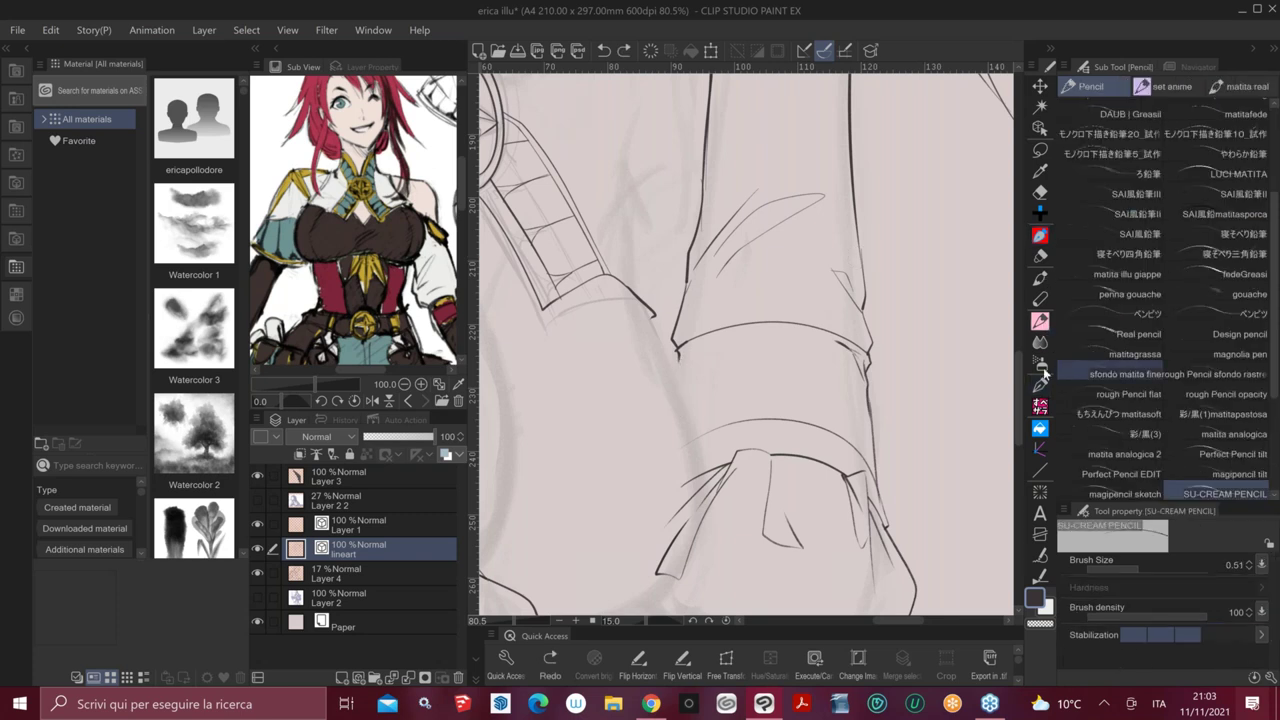
{"action": "left_click_drag", "start_coordinate": [677, 350], "coordinate": [681, 404]}
Ink the chest contour from the collar down toward the strap beside the star medallion, adding small fold lines and undoing unwanted strokes
{"action": "left_click_drag", "start_coordinate": [940, 599], "coordinate": [988, 682]}
{"action": "left_click_drag", "start_coordinate": [885, 401], "coordinate": [810, 401]}
{"action": "left_click_drag", "start_coordinate": [846, 289], "coordinate": [880, 370]}
{"action": "key", "text": "minus"}
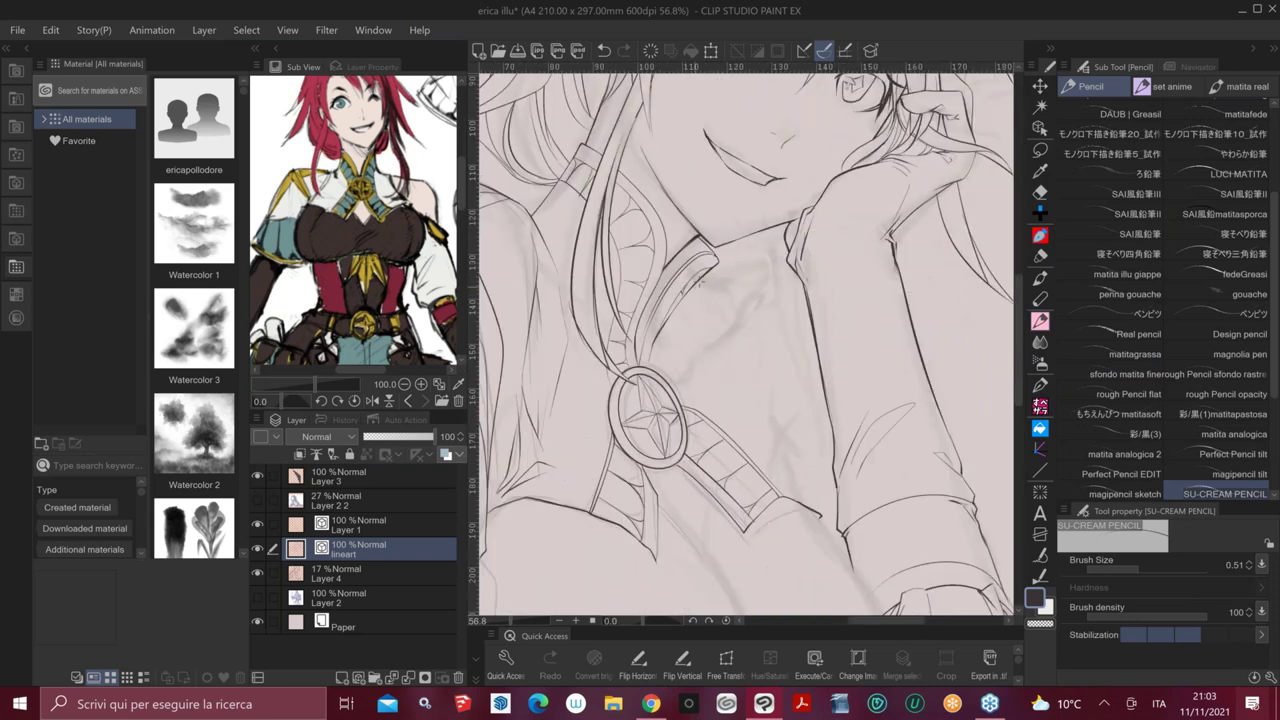
{"action": "mouse_move", "coordinate": [702, 284]}
{"action": "left_mouse_down"}
{"action": "mouse_move", "coordinate": [723, 306]}
{"action": "mouse_move", "coordinate": [756, 450]}
{"action": "left_mouse_up"}
{"action": "key", "text": "ctrl+z"}
{"action": "left_click_drag", "start_coordinate": [698, 283], "coordinate": [794, 486]}
{"action": "left_click_drag", "start_coordinate": [736, 394], "coordinate": [747, 412]}
{"action": "left_click_drag", "start_coordinate": [723, 368], "coordinate": [751, 411]}
{"action": "key", "text": "ctrl+z"}
{"action": "key", "text": "p"}
{"action": "key", "text": "p"}
{"action": "left_click_drag", "start_coordinate": [746, 398], "coordinate": [806, 494]}
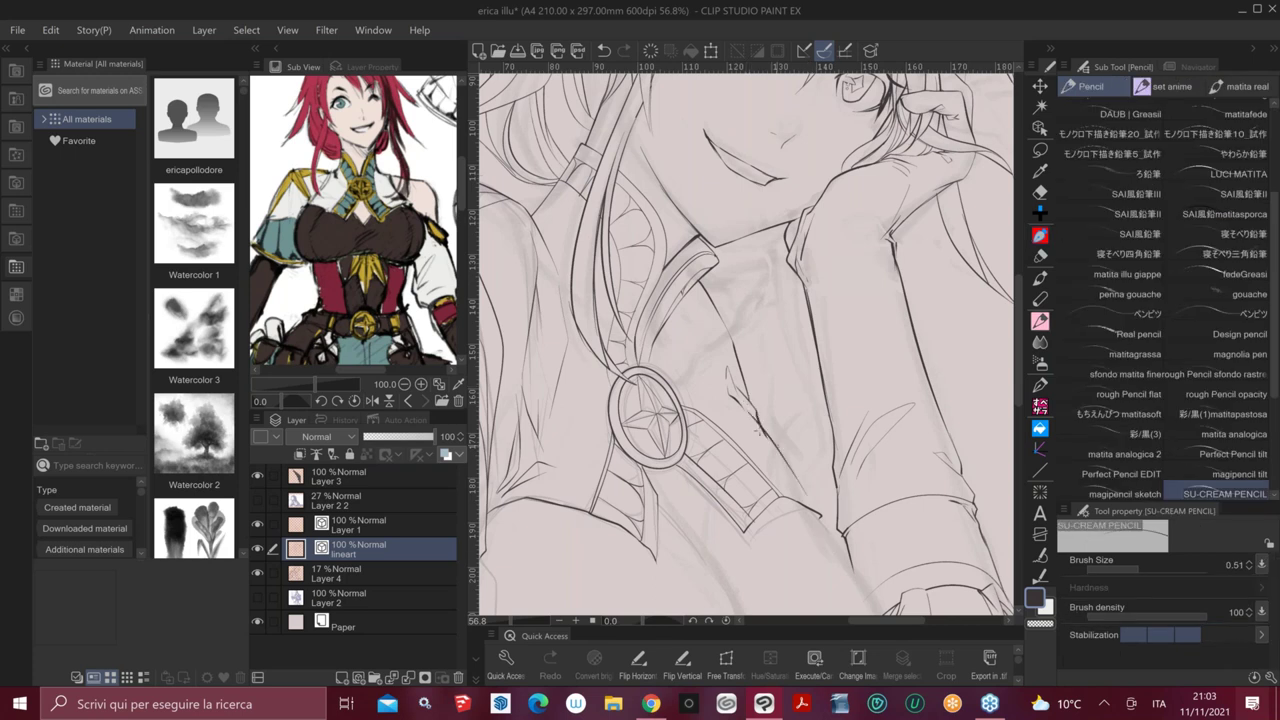
{"action": "key", "text": "e"}
{"action": "key", "text": "ctrl+z"}
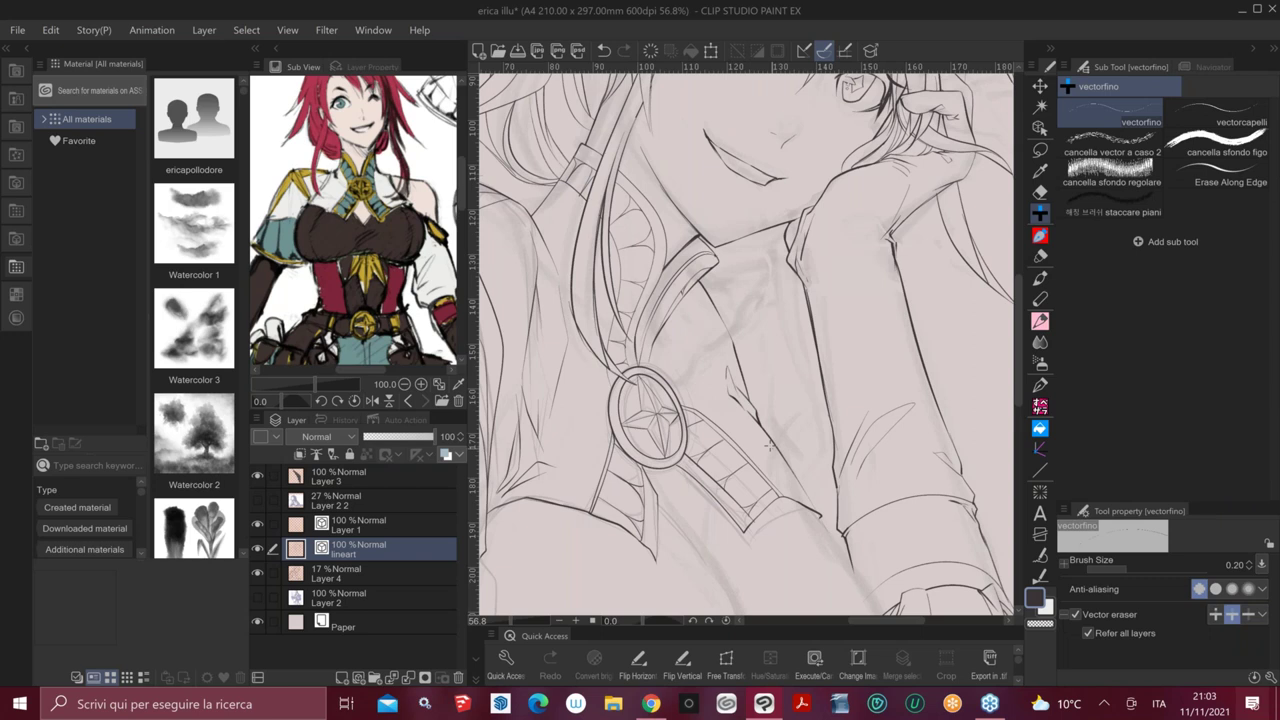
{"action": "key", "text": "p"}
Survey the full reference sheet, then enlarge it to 150% around the red-haired character's head
{"action": "mouse_move", "coordinate": [414, 287]}
{"action": "left_mouse_down"}
{"action": "mouse_move", "coordinate": [402, 276]}
{"action": "mouse_move", "coordinate": [400, 306]}
{"action": "mouse_move", "coordinate": [397, 289]}
{"action": "left_mouse_up"}
{"action": "scroll", "coordinate": [408, 383], "scroll_direction": "down", "scroll_amount": 2}
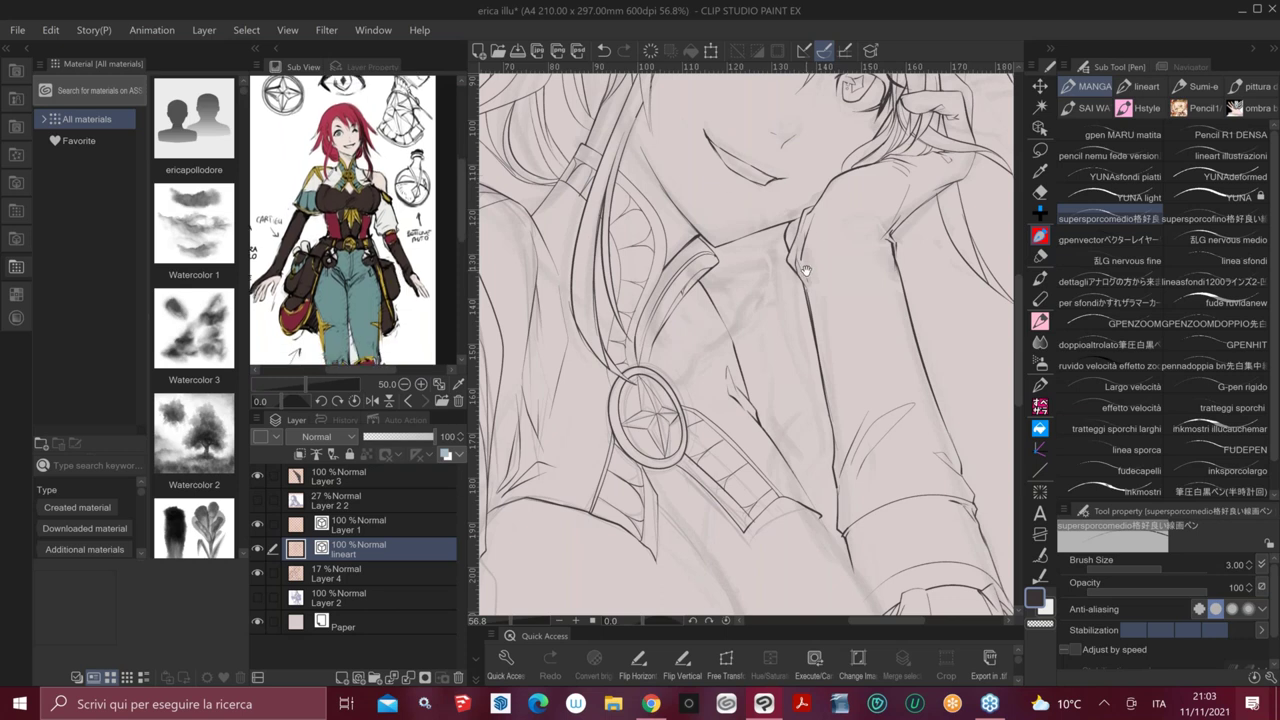
{"action": "left_click", "coordinate": [421, 384]}
{"action": "left_click", "coordinate": [421, 384]}
{"action": "left_click_drag", "start_coordinate": [435, 260], "coordinate": [399, 371]}
{"action": "left_click_drag", "start_coordinate": [335, 130], "coordinate": [355, 295]}
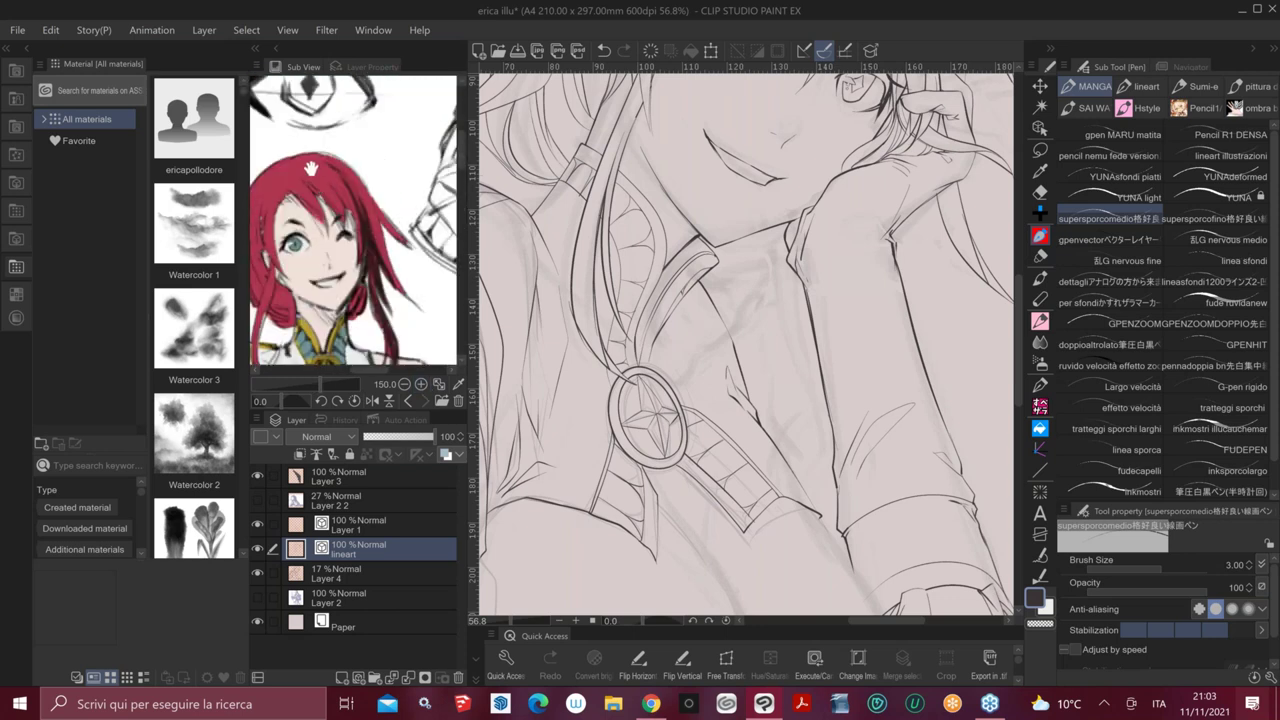
Sample the crimson hair color from the reference image with the eyedropper, and pick the dark line color back up from the canvas
{"action": "left_click", "coordinate": [458, 384]}
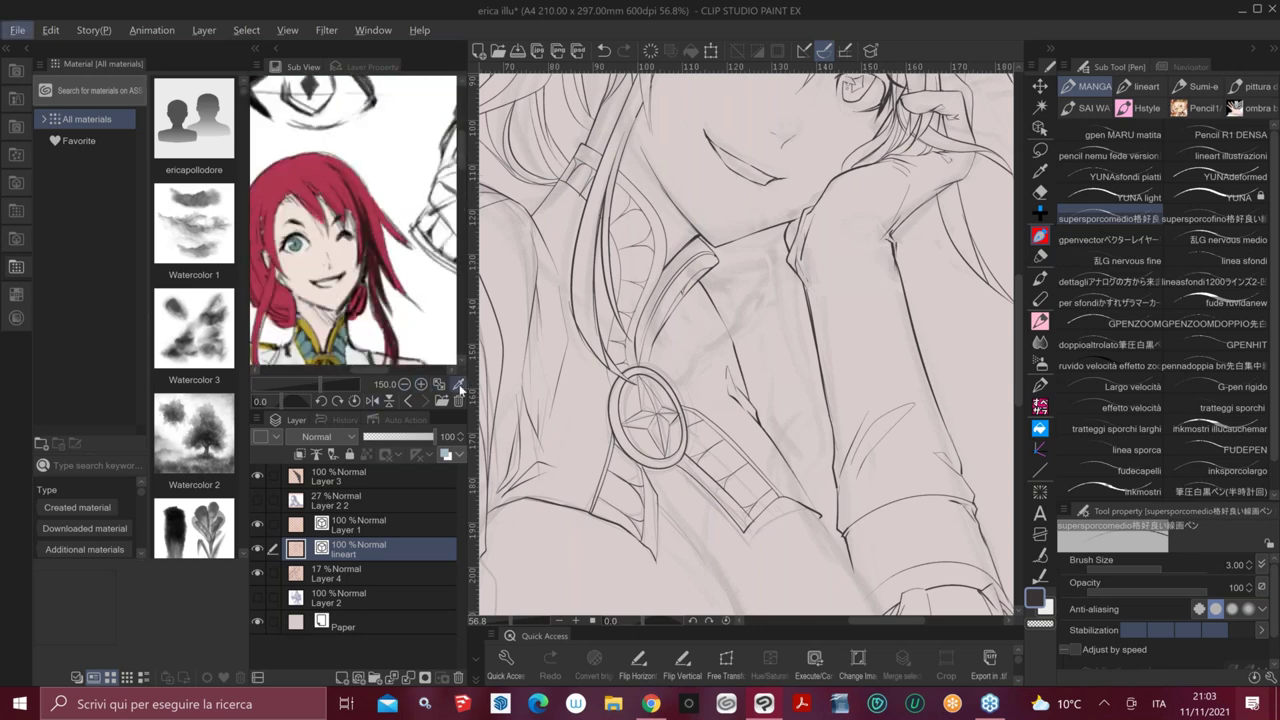
{"action": "left_click", "coordinate": [320, 159]}
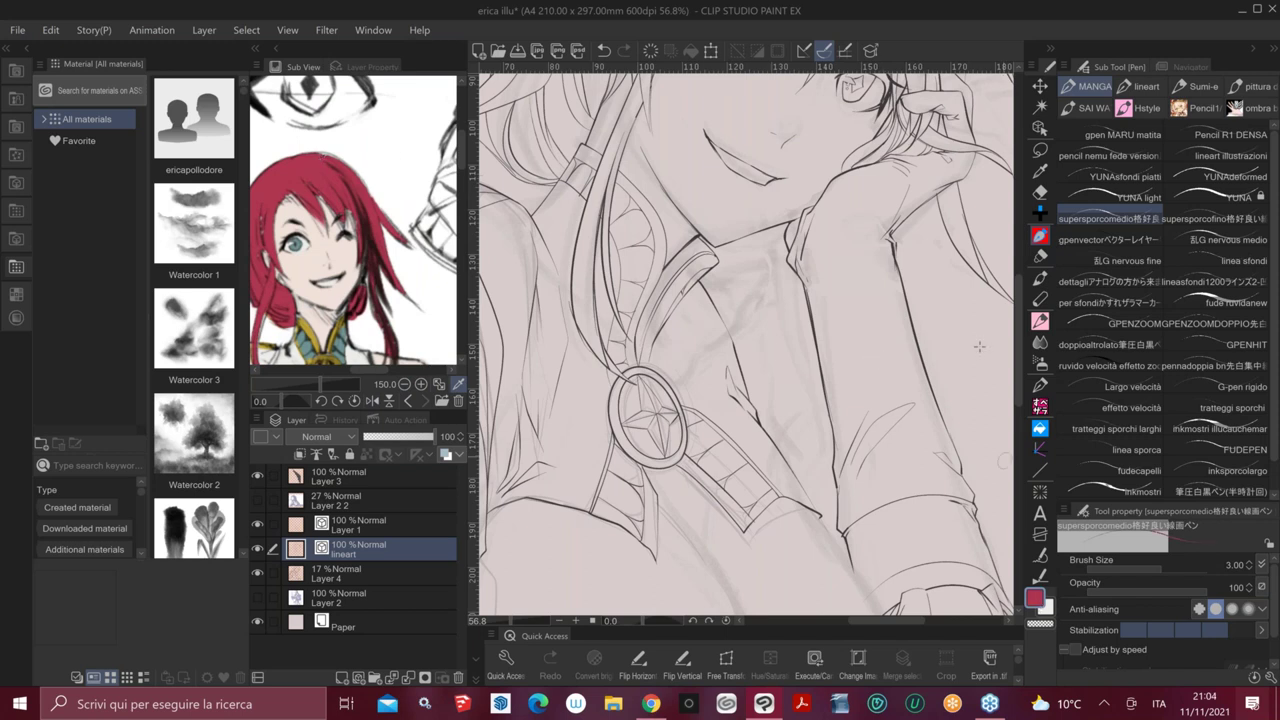
{"action": "left_click", "coordinate": [888, 103], "text": "alt"}
Compare the reference image mirrored horizontally with its original orientation
{"action": "left_click_drag", "start_coordinate": [400, 315], "coordinate": [392, 301]}
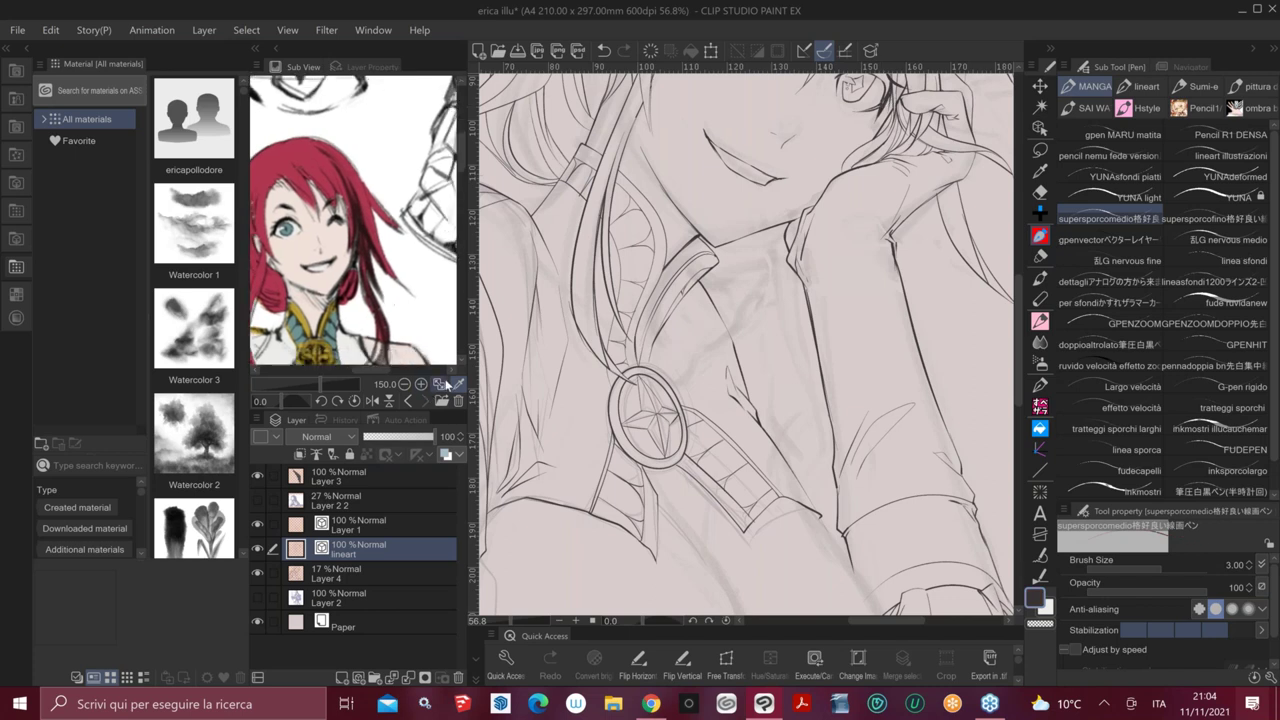
{"action": "left_click", "coordinate": [372, 401]}
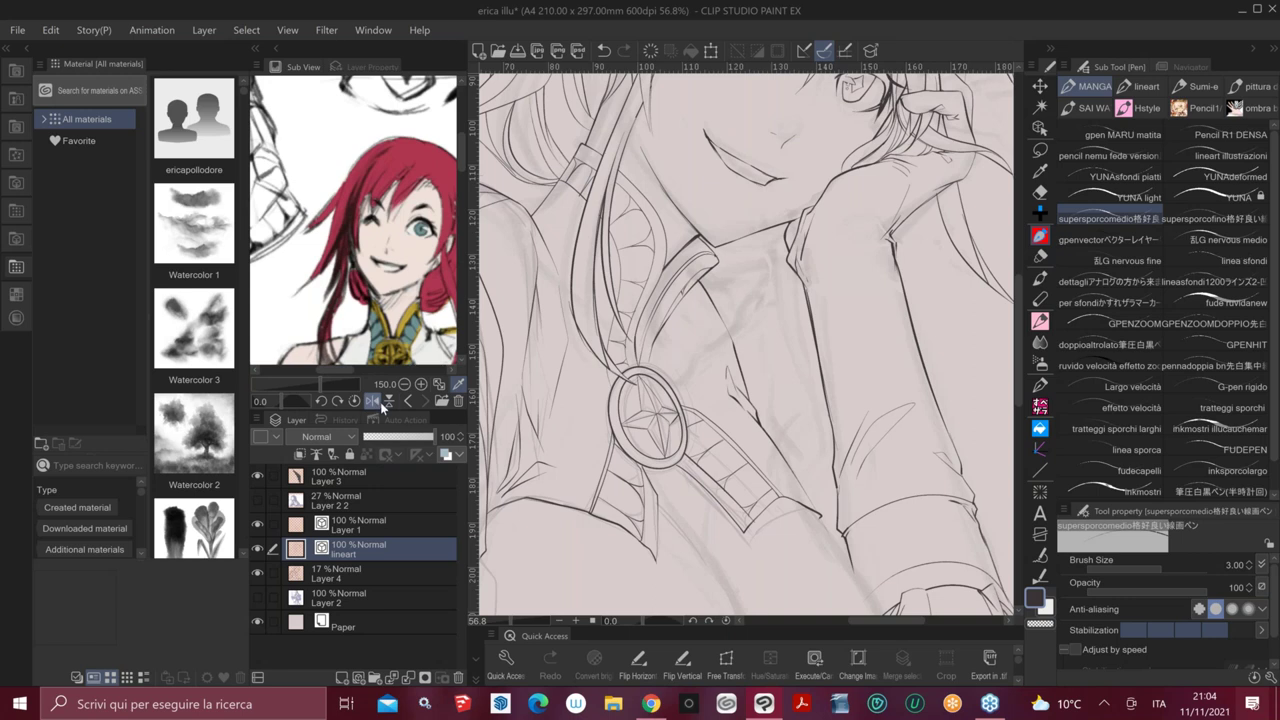
{"action": "left_click", "coordinate": [374, 401]}
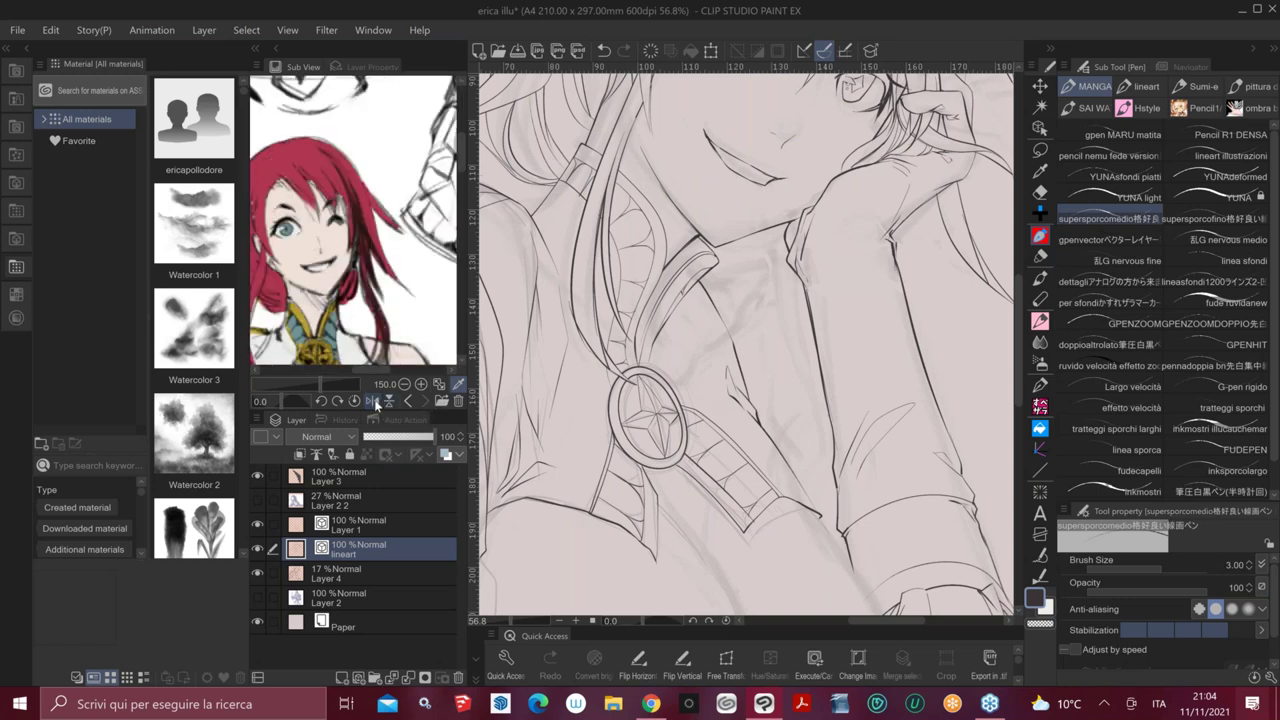
{"action": "left_click", "coordinate": [375, 401]}
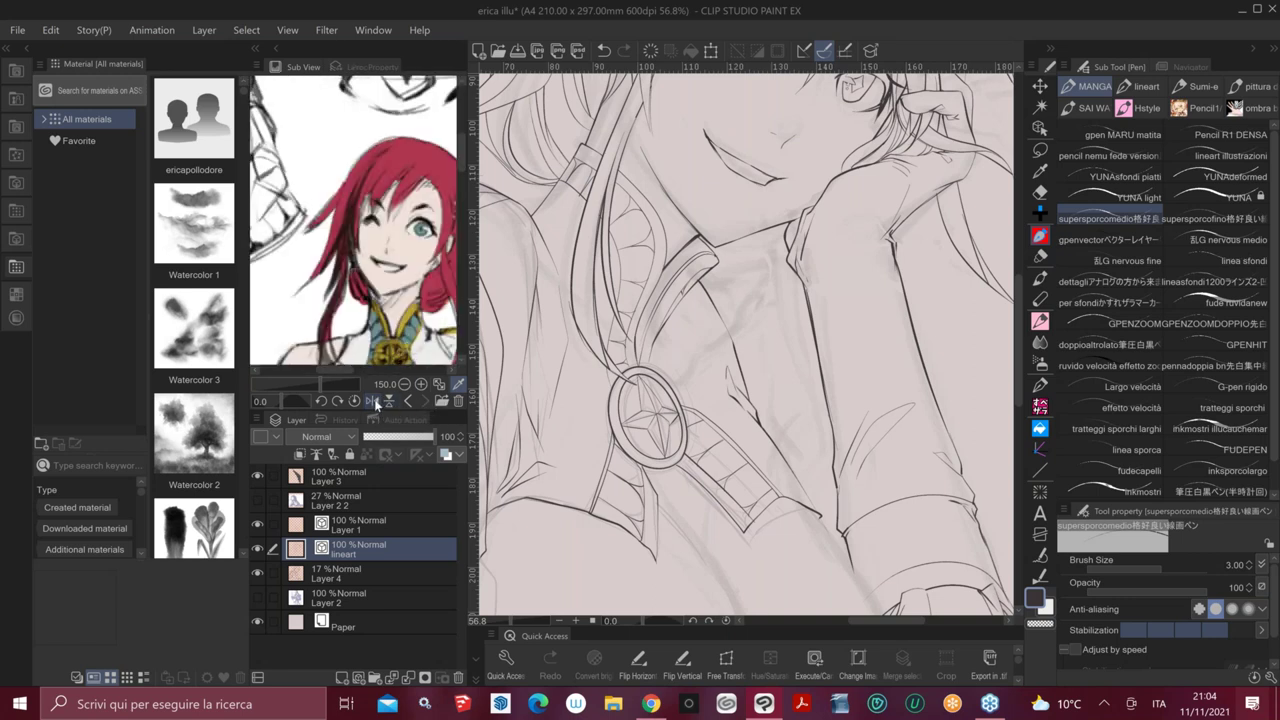
{"action": "left_click", "coordinate": [375, 401]}
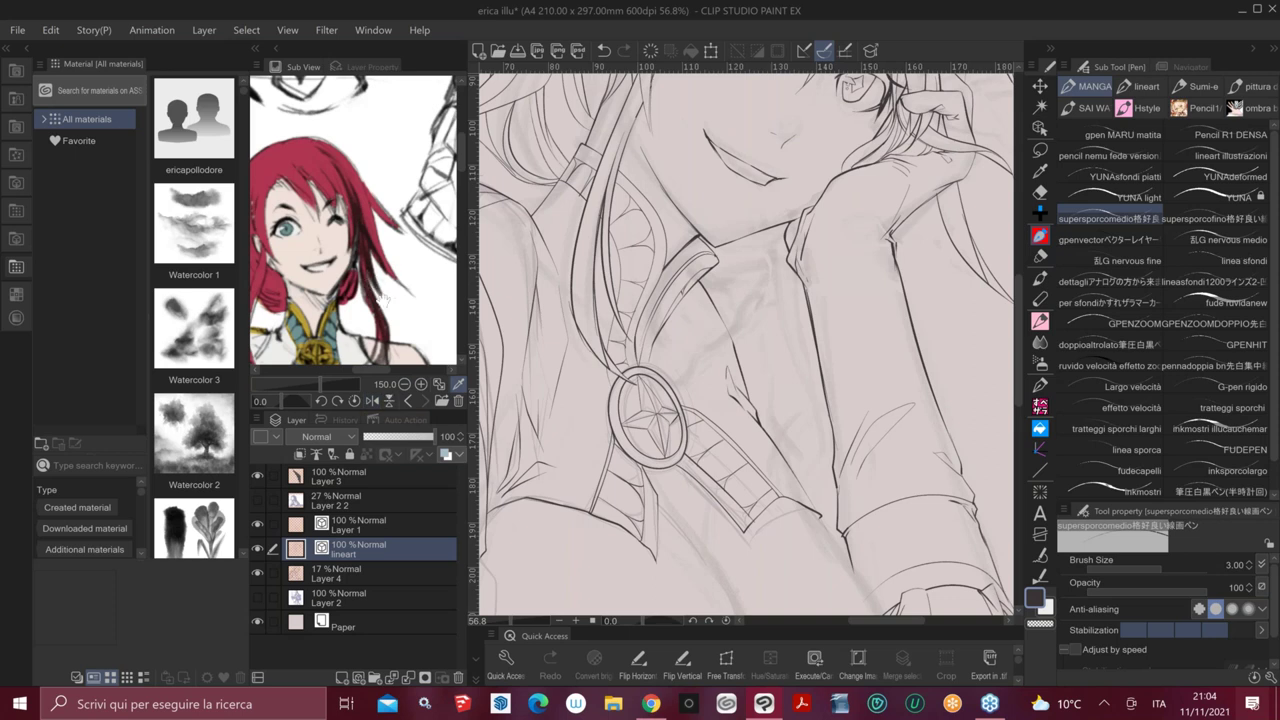
{"action": "left_click_drag", "start_coordinate": [380, 304], "coordinate": [417, 271]}
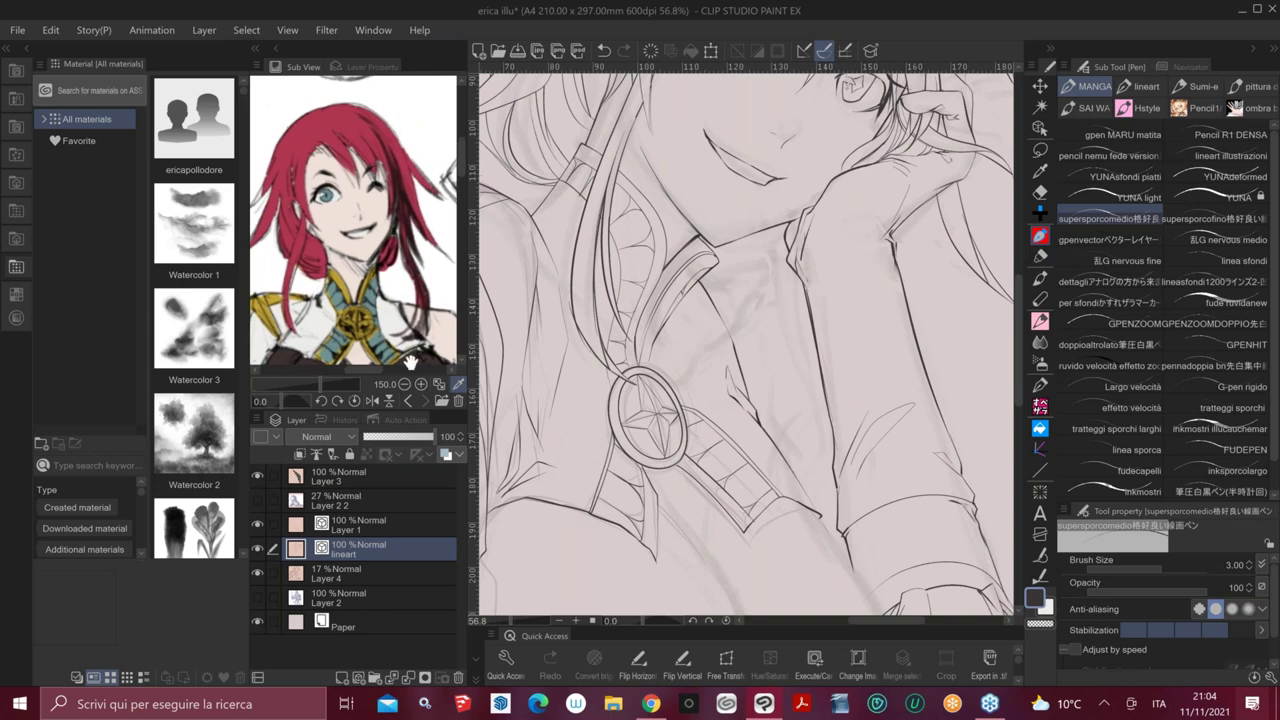
Bring the face lineart into view and browse the references, switching to the purple-haired illustration and back to the character sheet
{"action": "left_click_drag", "start_coordinate": [809, 209], "coordinate": [780, 455]}
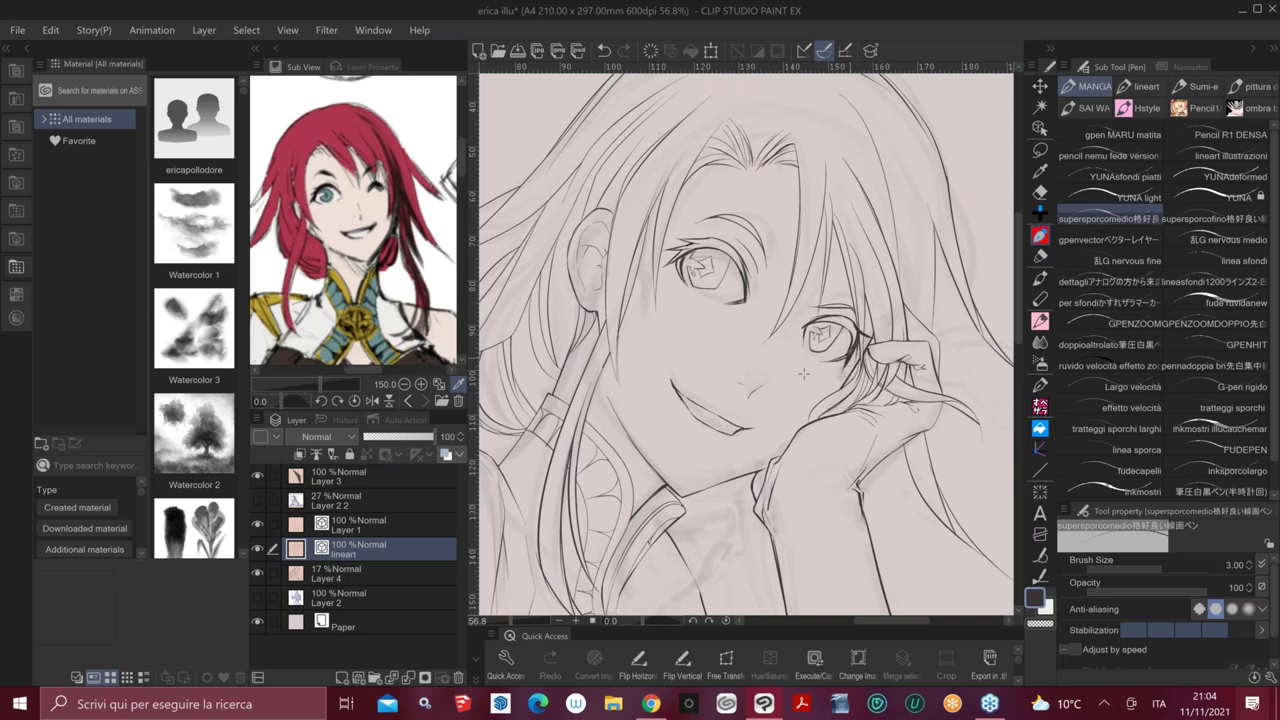
{"action": "left_click_drag", "start_coordinate": [380, 186], "coordinate": [290, 275]}
{"action": "left_click_drag", "start_coordinate": [432, 208], "coordinate": [337, 329]}
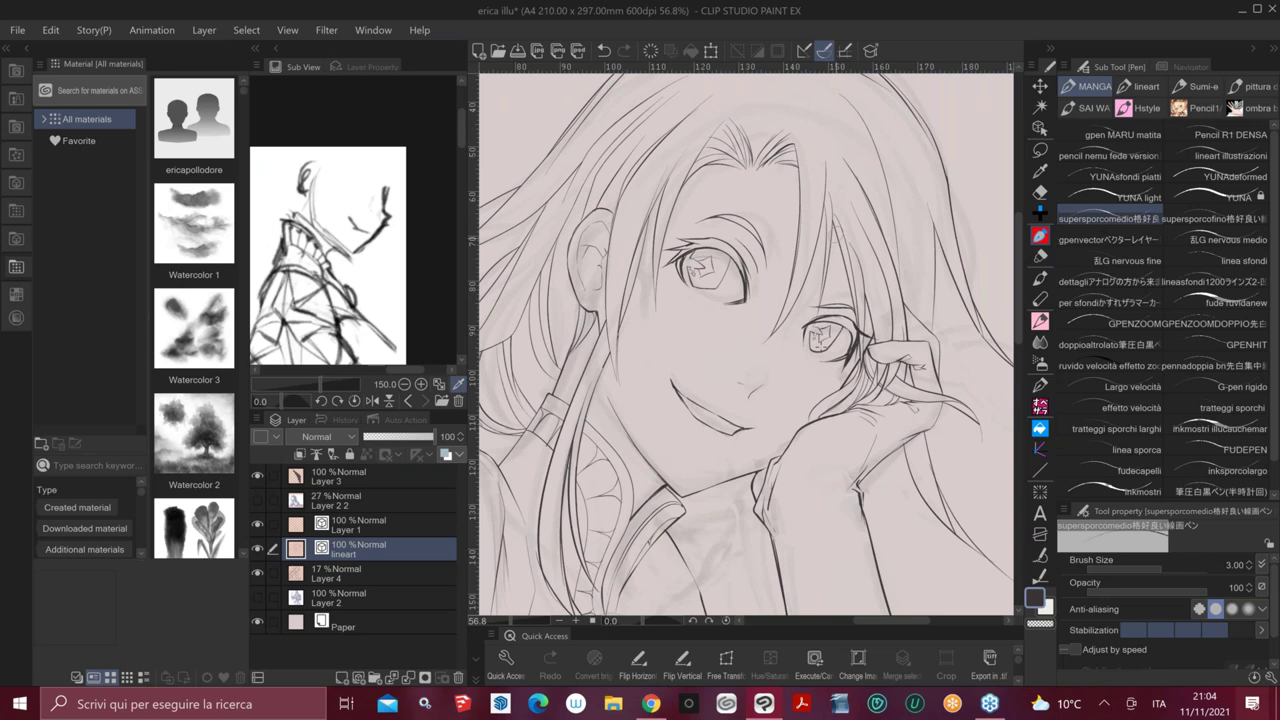
{"action": "left_click", "coordinate": [409, 401]}
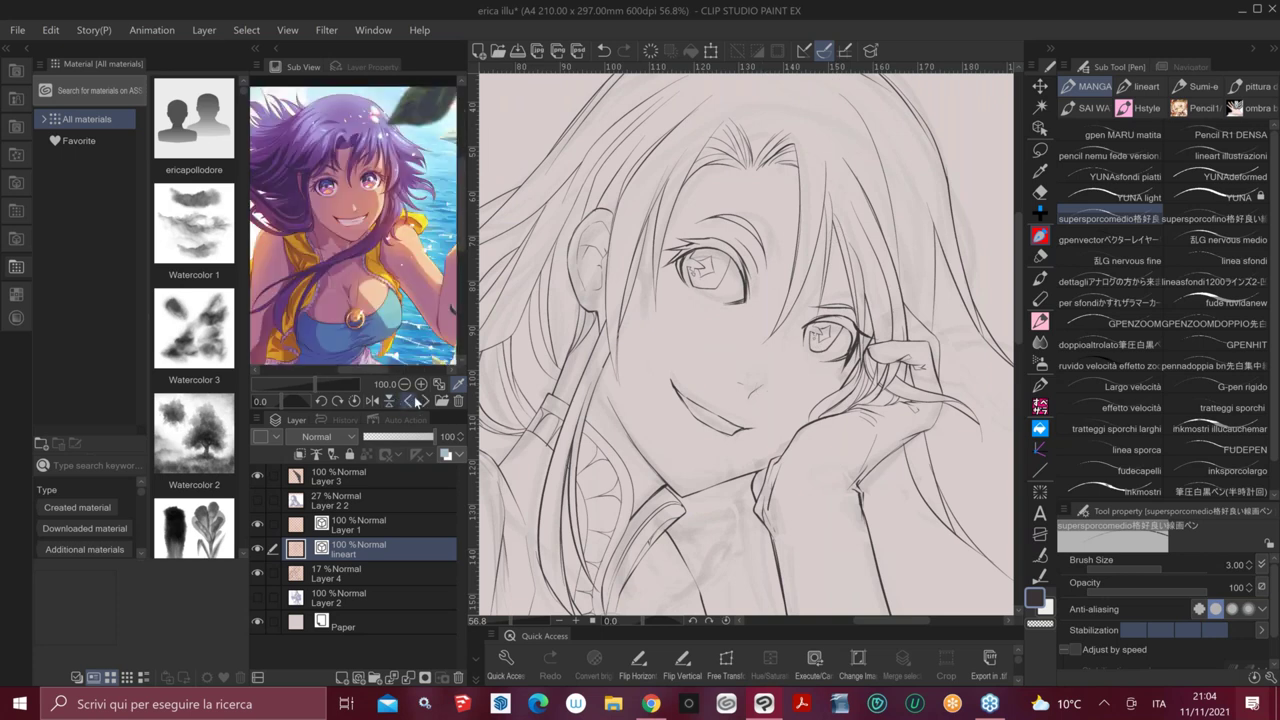
{"action": "left_click", "coordinate": [424, 401]}
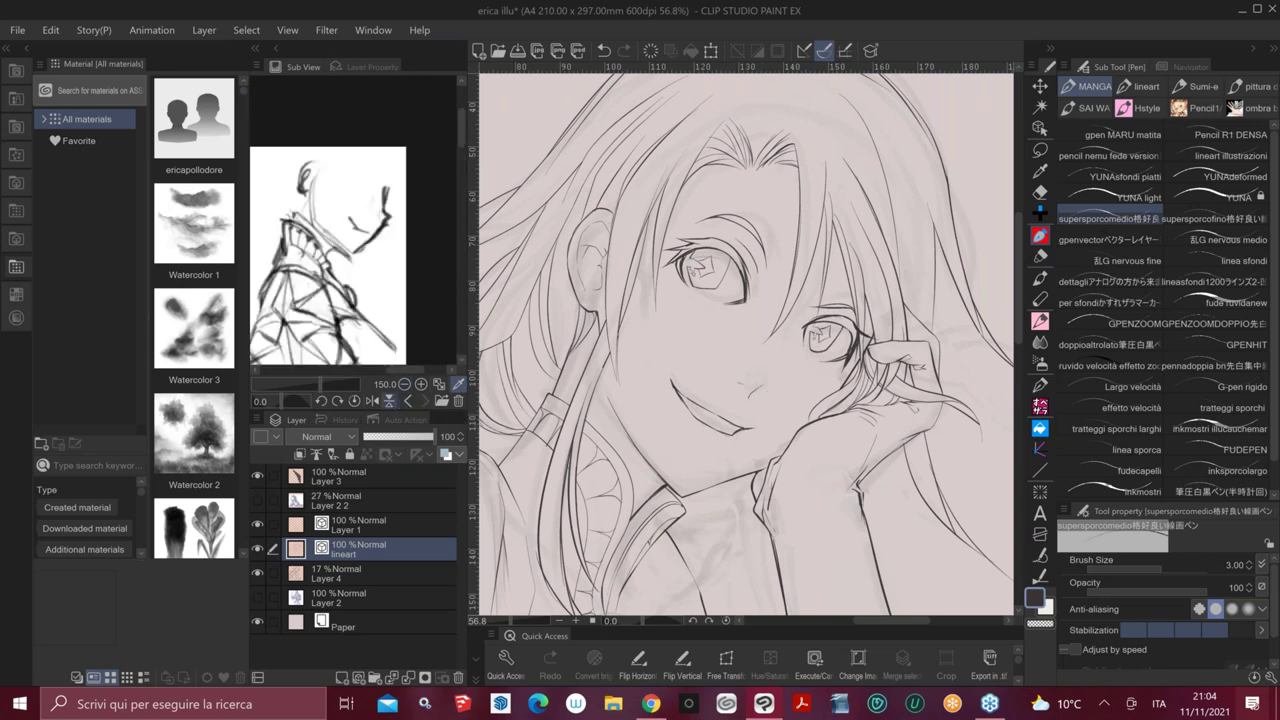
Mirror the reference sheet horizontally and center it on the red-haired character's face and collar
{"action": "left_click", "coordinate": [373, 401]}
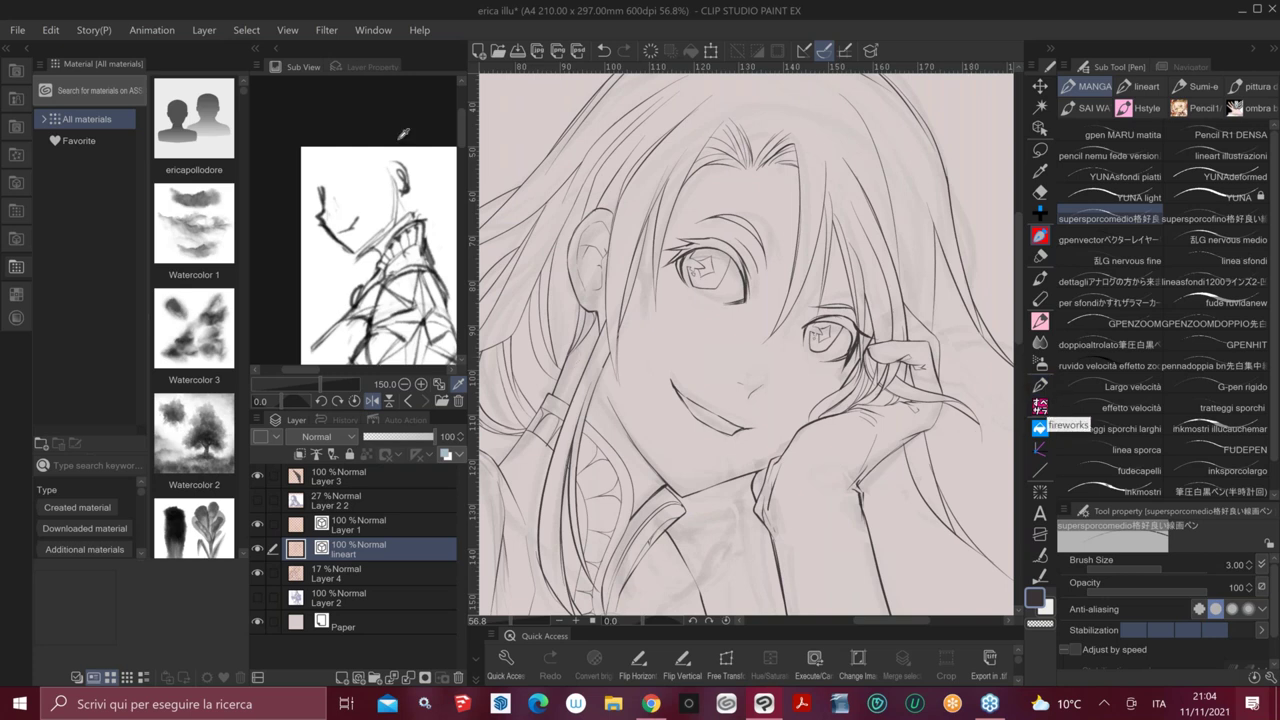
{"action": "mouse_move", "coordinate": [424, 276]}
{"action": "left_mouse_down"}
{"action": "mouse_move", "coordinate": [280, 216]}
{"action": "mouse_move", "coordinate": [198, 91]}
{"action": "left_mouse_up"}
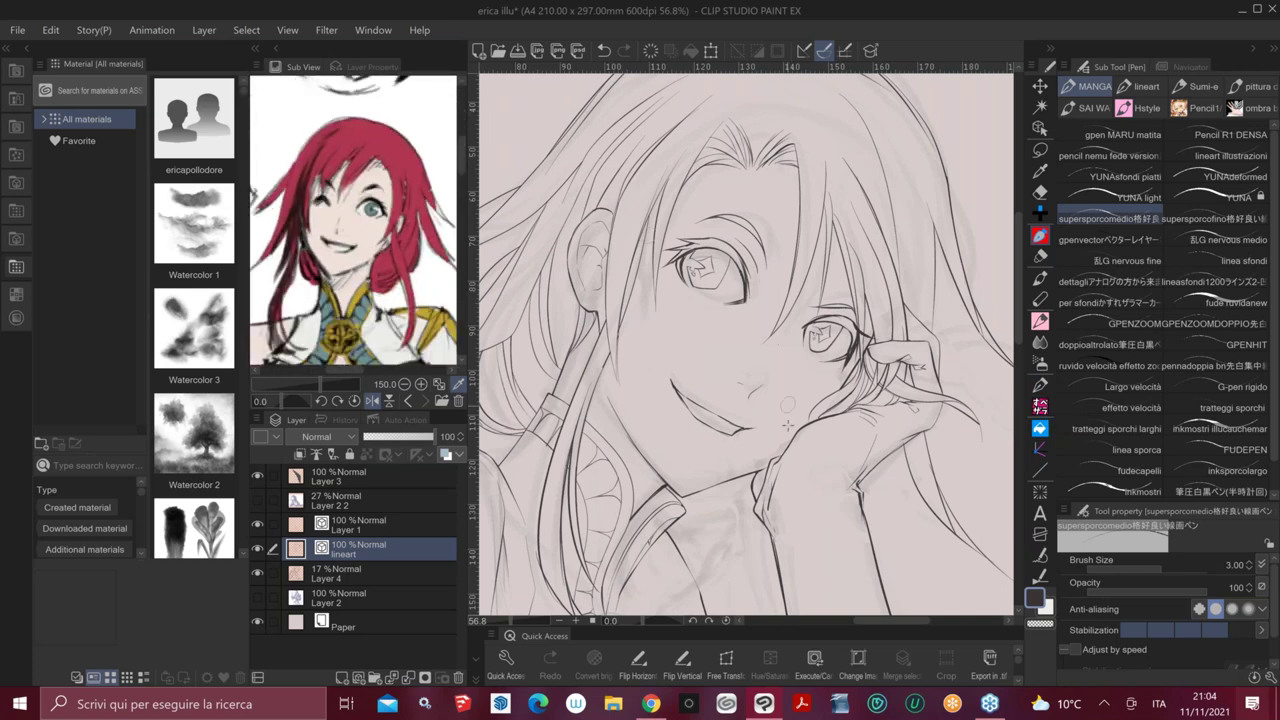
Capture the mirrored reference portrait as a screen snip and paste it onto the canvas as a new layer
{"action": "scroll", "coordinate": [800, 386], "scroll_direction": "down", "scroll_amount": 1}
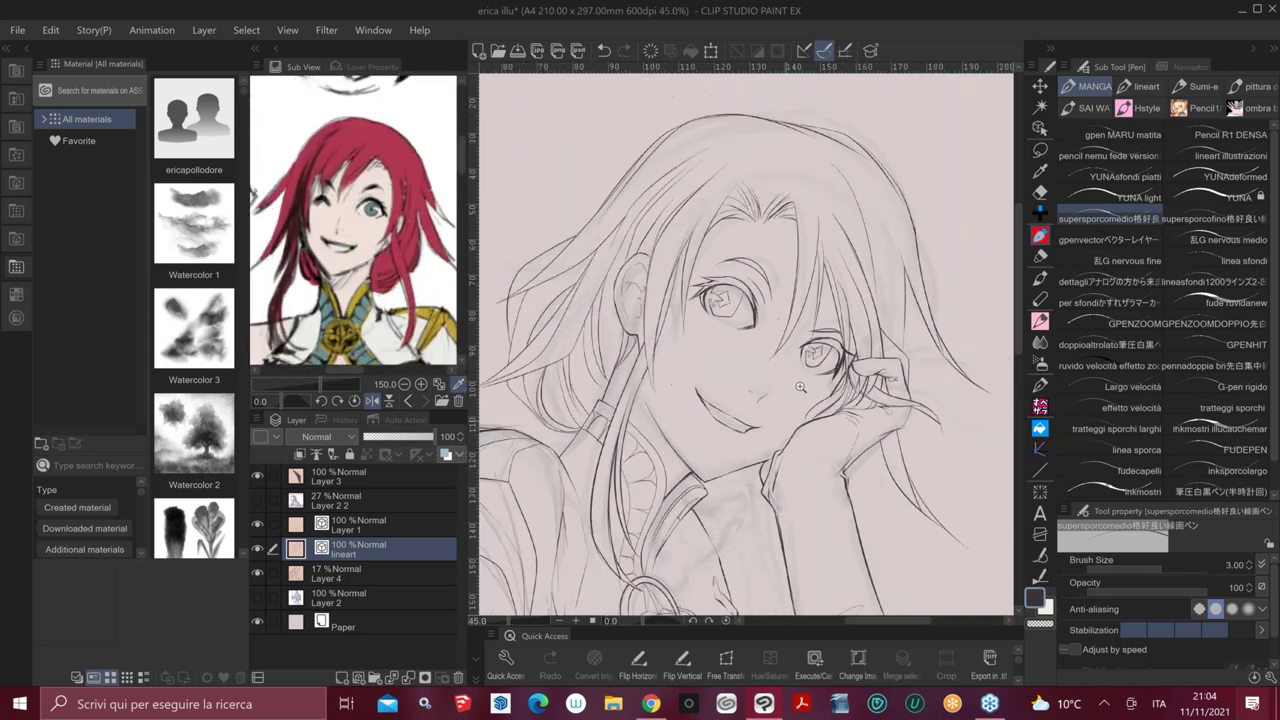
{"action": "left_click", "coordinate": [1261, 715]}
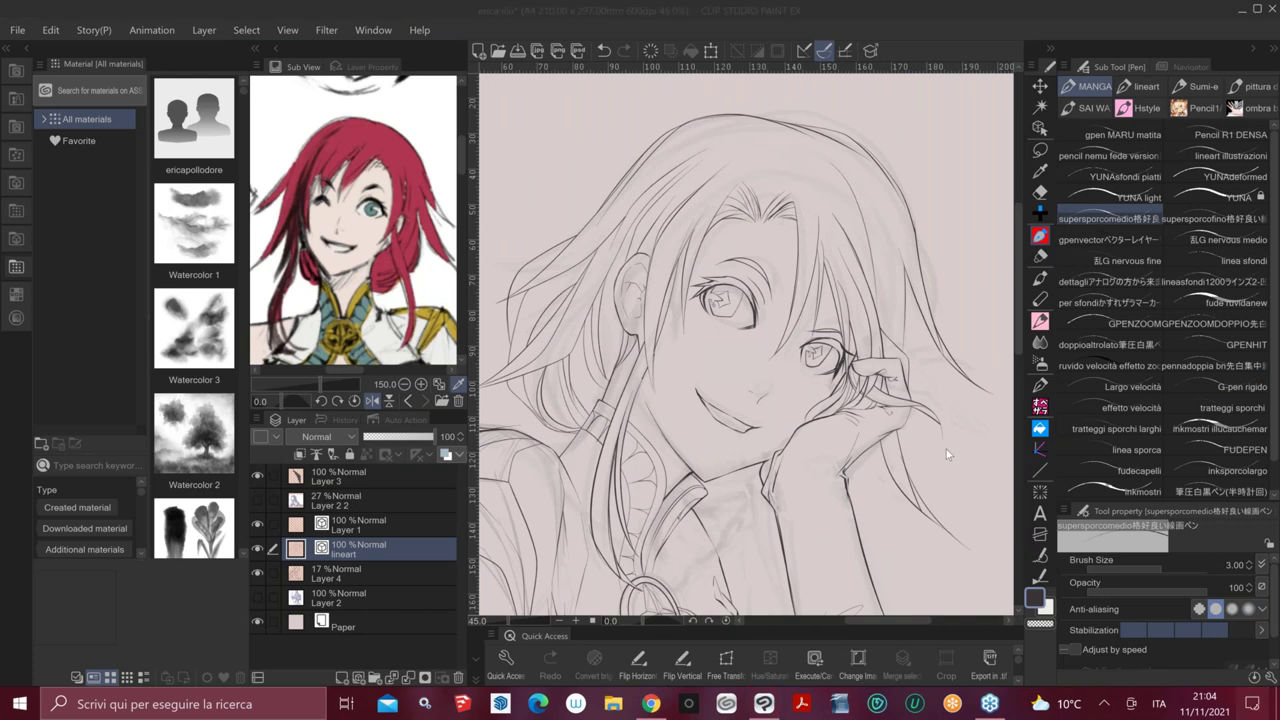
{"action": "left_click_drag", "start_coordinate": [252, 102], "coordinate": [454, 358]}
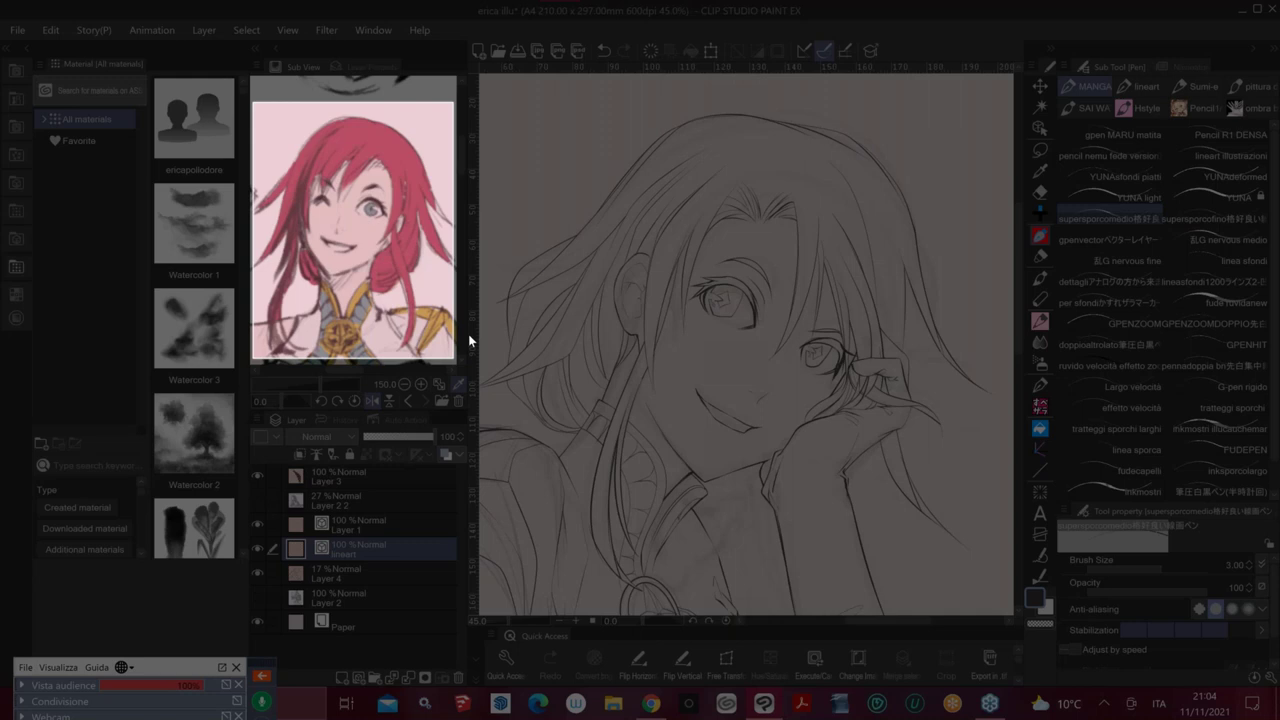
{"action": "scroll", "coordinate": [828, 298], "scroll_direction": "down", "scroll_amount": 3}
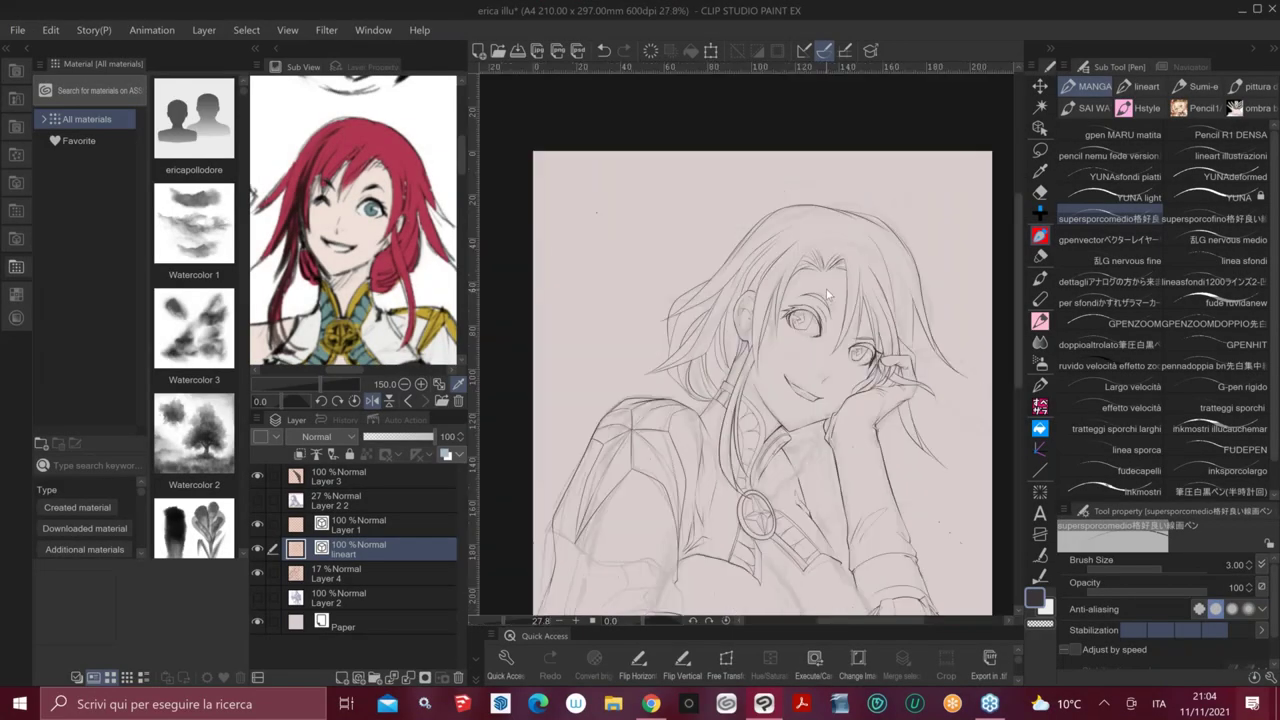
{"action": "key", "text": "ctrl+v"}
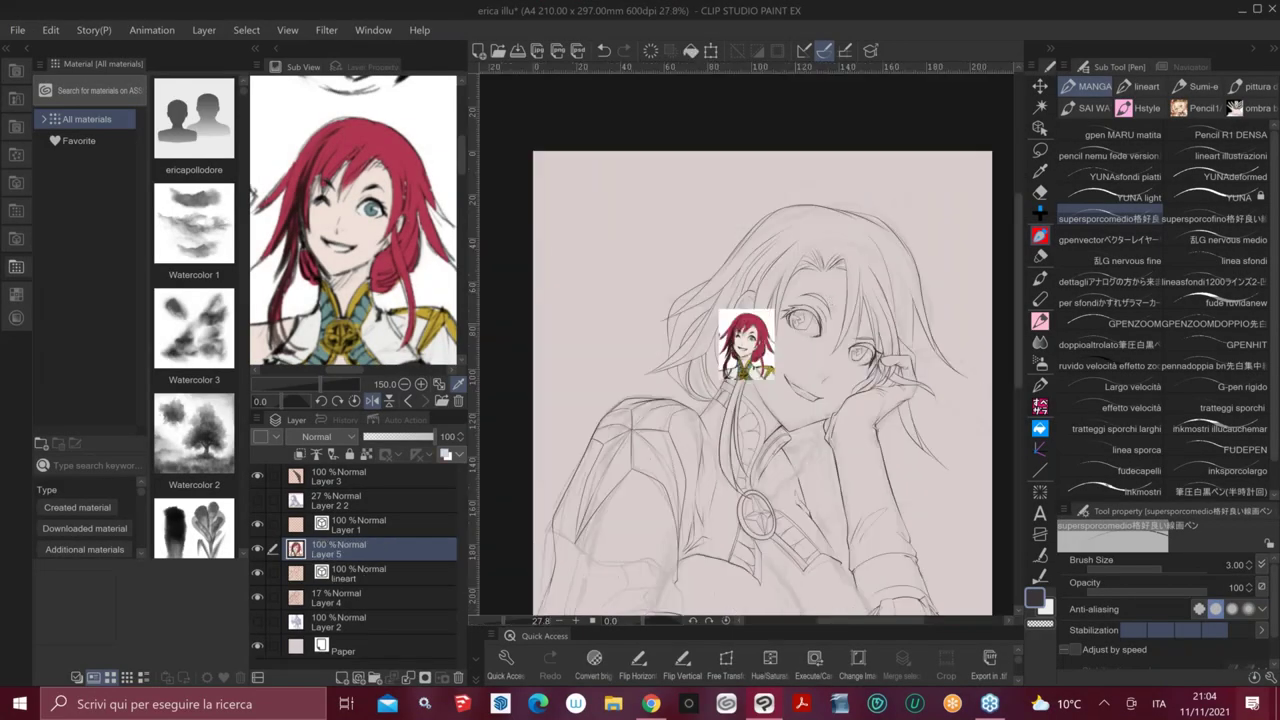
Enlarge the pasted reference portrait and skew its upper corner outward so it covers the character's head
{"action": "key", "text": "ctrl+shift+t"}
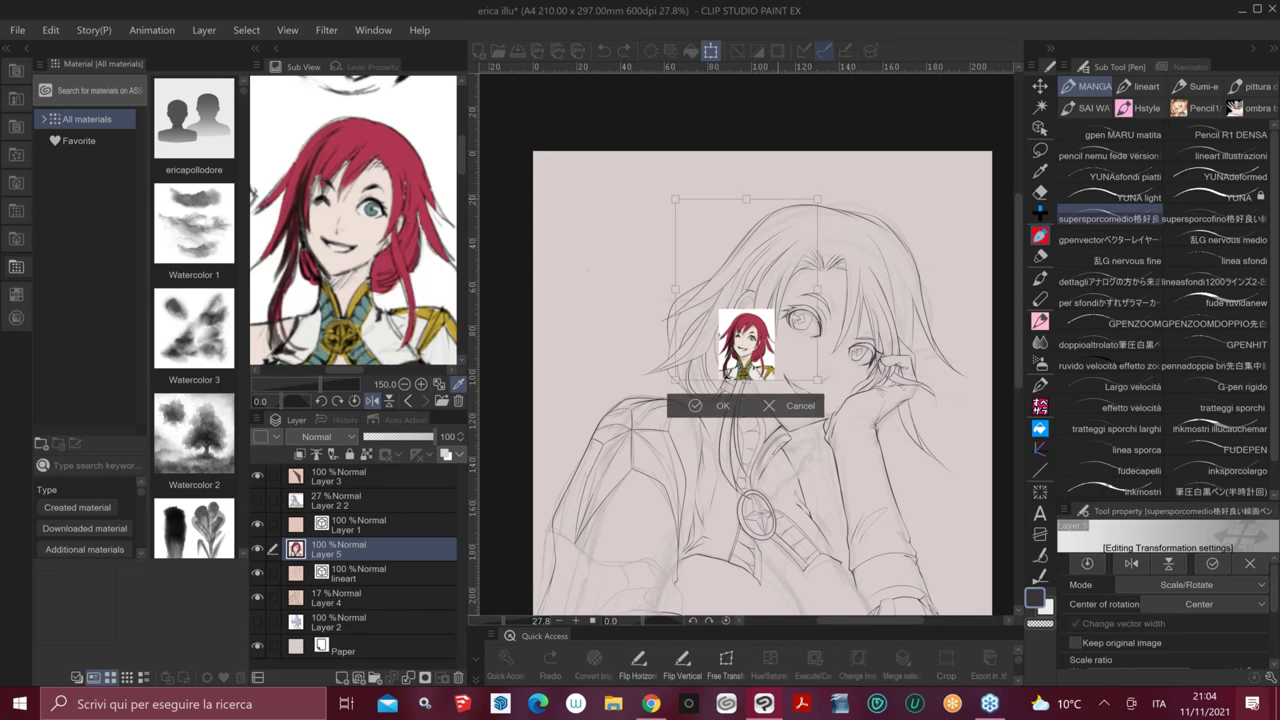
{"action": "left_click_drag", "start_coordinate": [778, 199], "coordinate": [778, 182]}
{"action": "left_click_drag", "start_coordinate": [746, 382], "coordinate": [746, 456]}
{"action": "left_click_drag", "start_coordinate": [639, 180], "coordinate": [621, 177]}
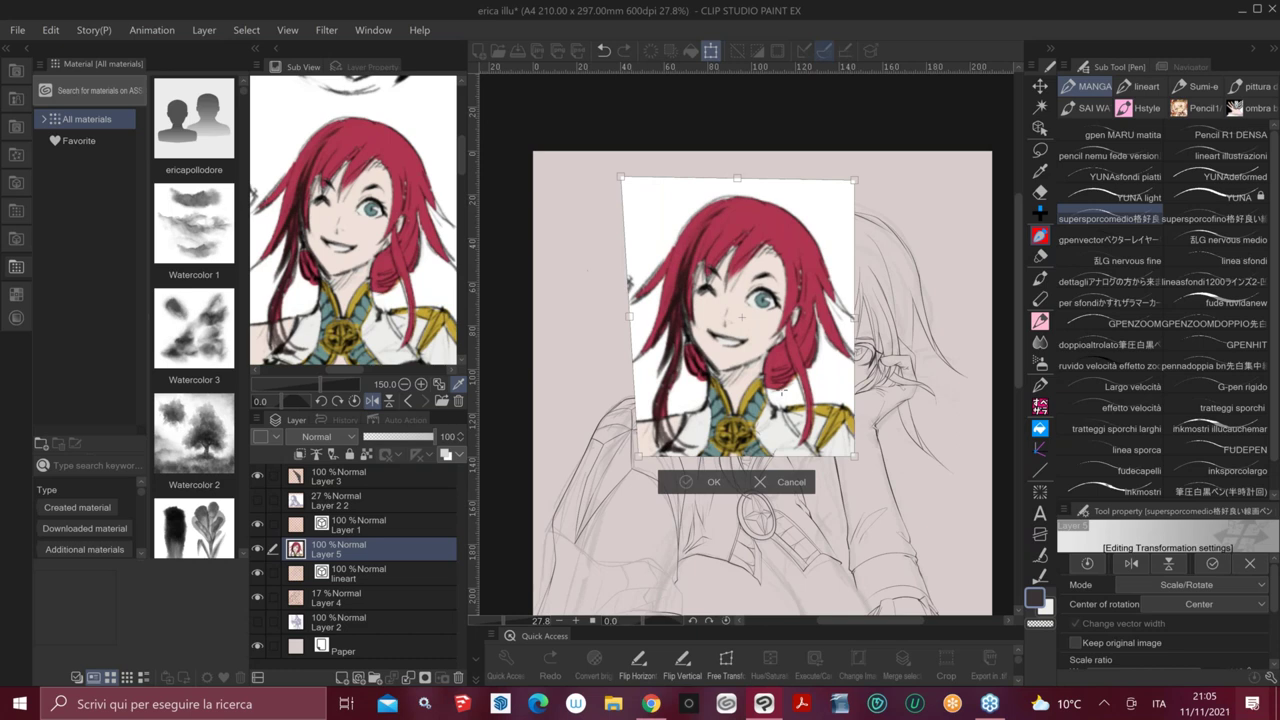
{"action": "key", "text": "Return"}
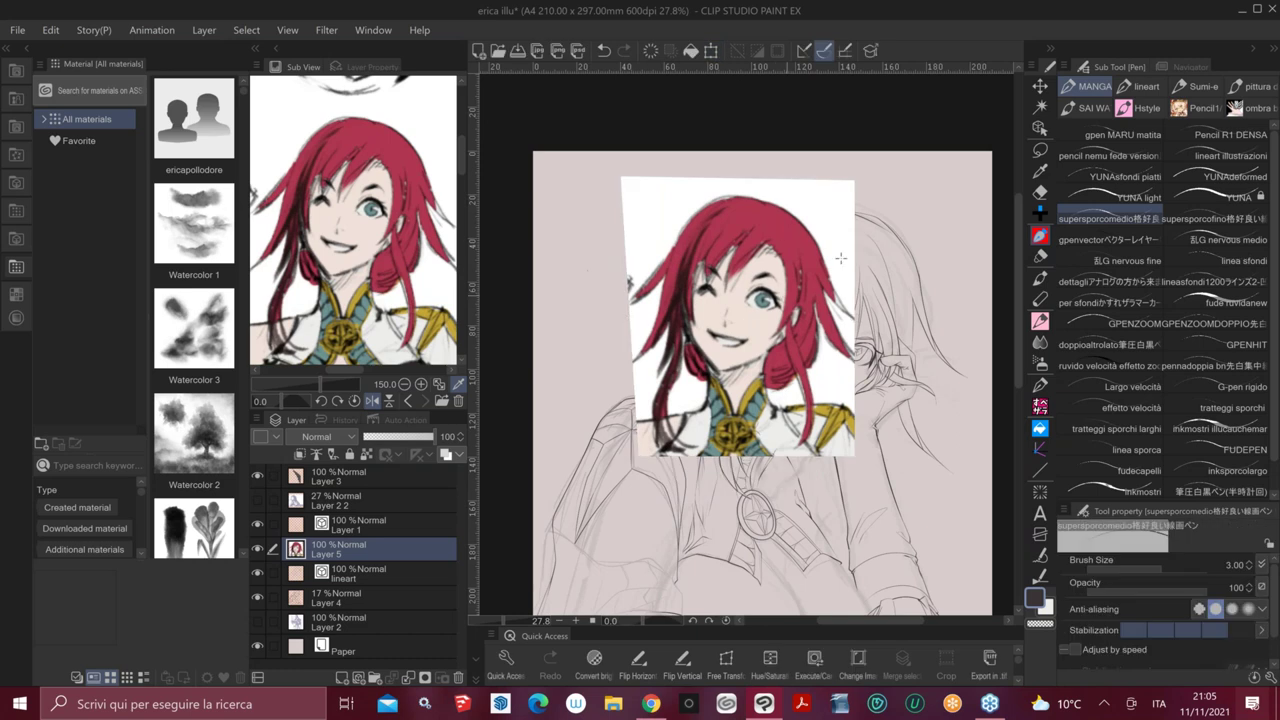
Delete the pasted portrait layer and zoom the reference image out to 50 % to show the full character sheet
{"action": "left_click", "coordinate": [460, 678]}
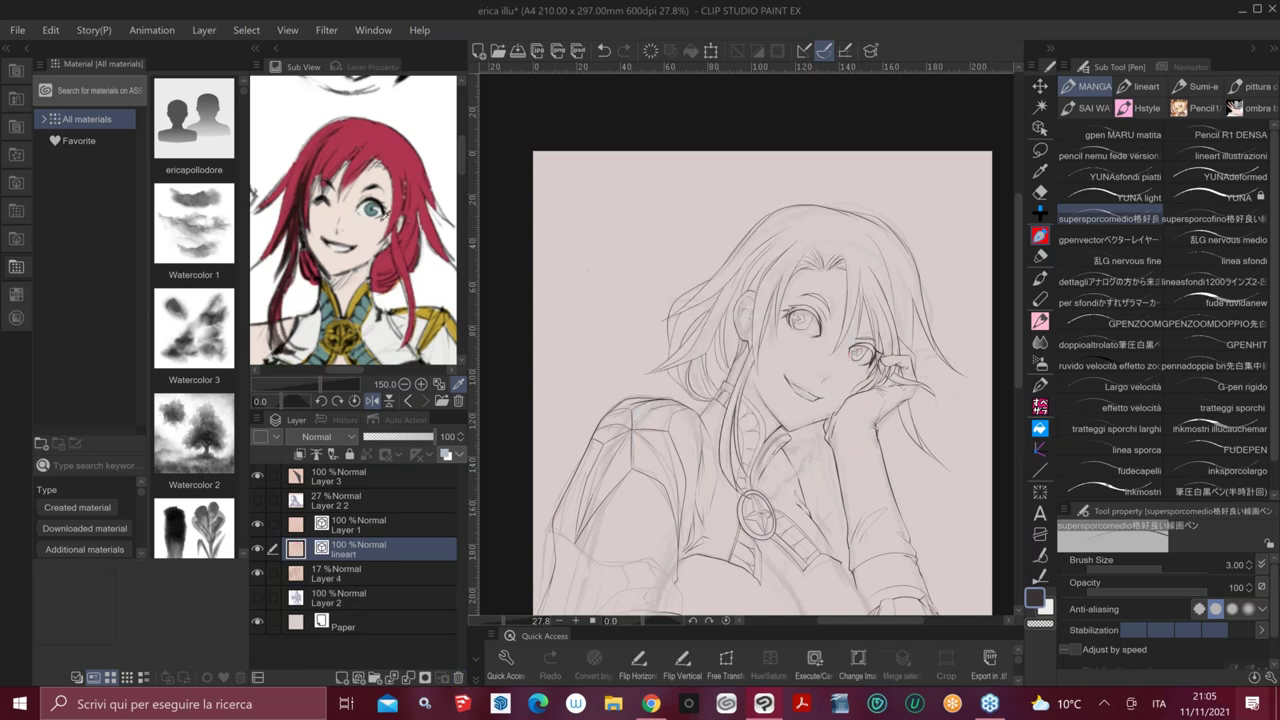
{"action": "mouse_move", "coordinate": [437, 306]}
{"action": "left_mouse_down"}
{"action": "mouse_move", "coordinate": [516, 312]}
{"action": "mouse_move", "coordinate": [443, 283]}
{"action": "left_mouse_up"}
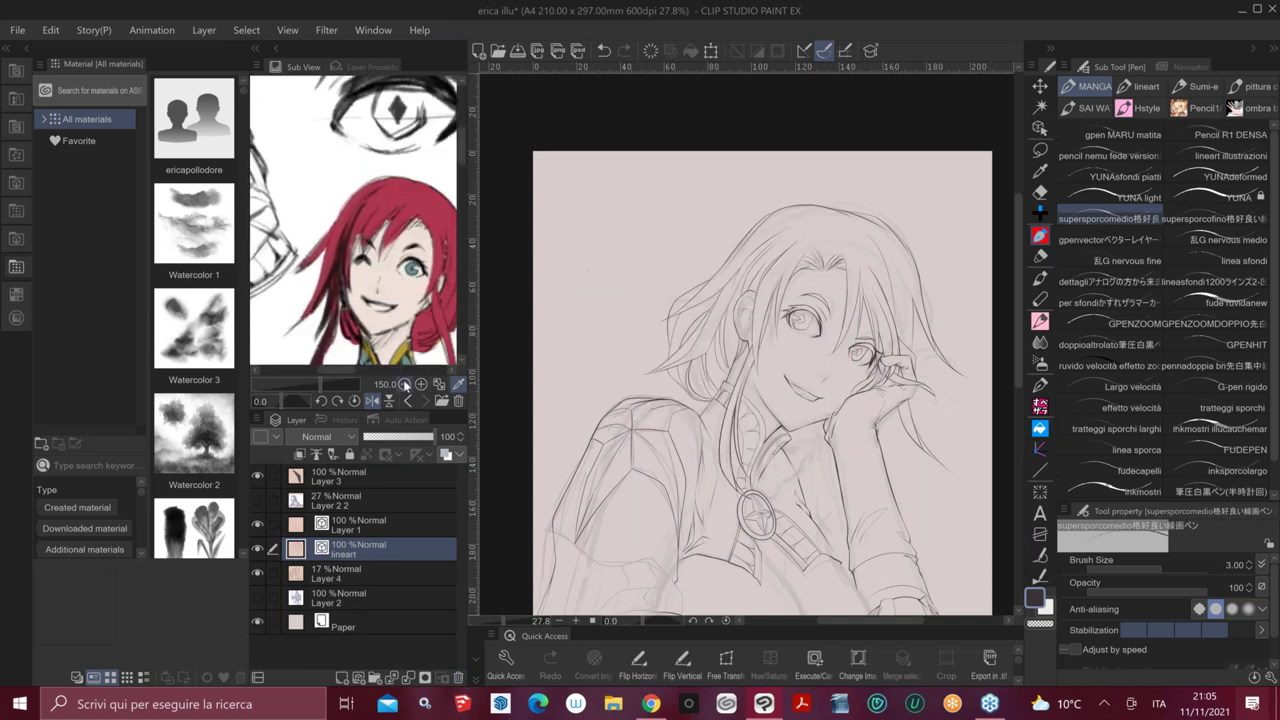
{"action": "left_click", "coordinate": [405, 384]}
{"action": "left_click", "coordinate": [405, 384]}
{"action": "left_click", "coordinate": [405, 384]}
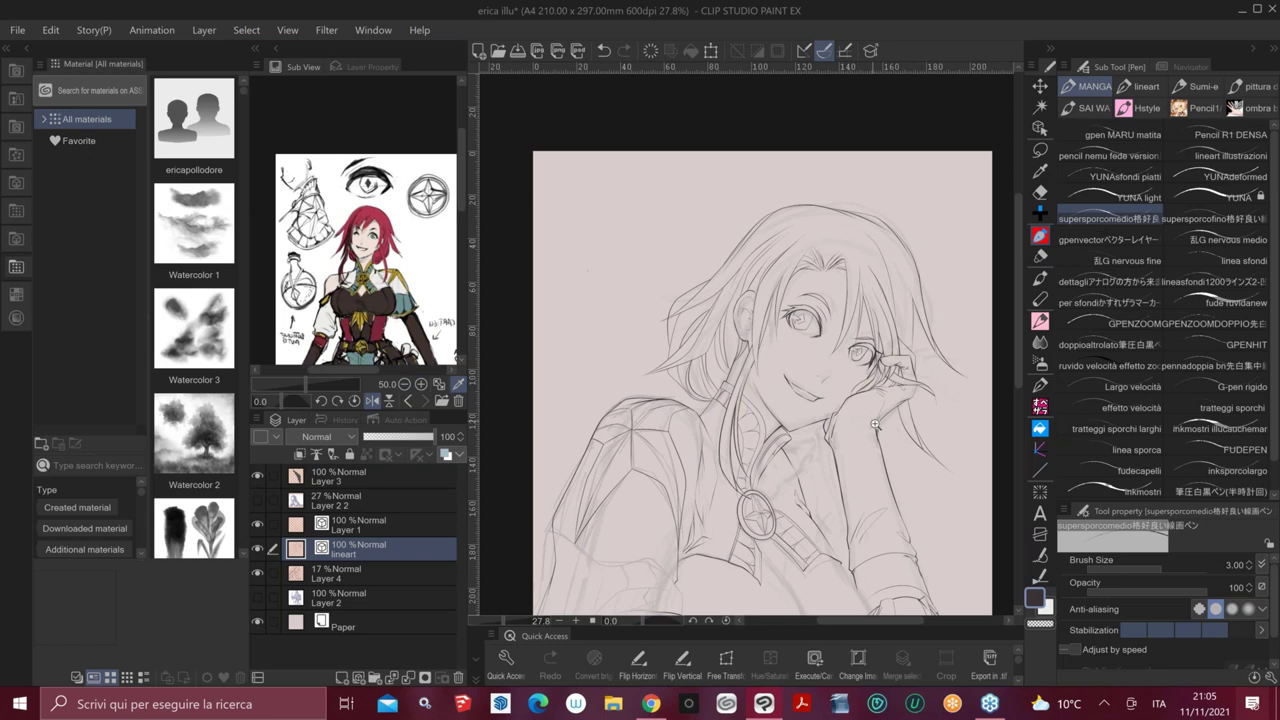
Restore the reference sheet's original orientation while working around the collar and chest lineart
{"action": "scroll", "coordinate": [875, 425], "scroll_direction": "up", "scroll_amount": 3}
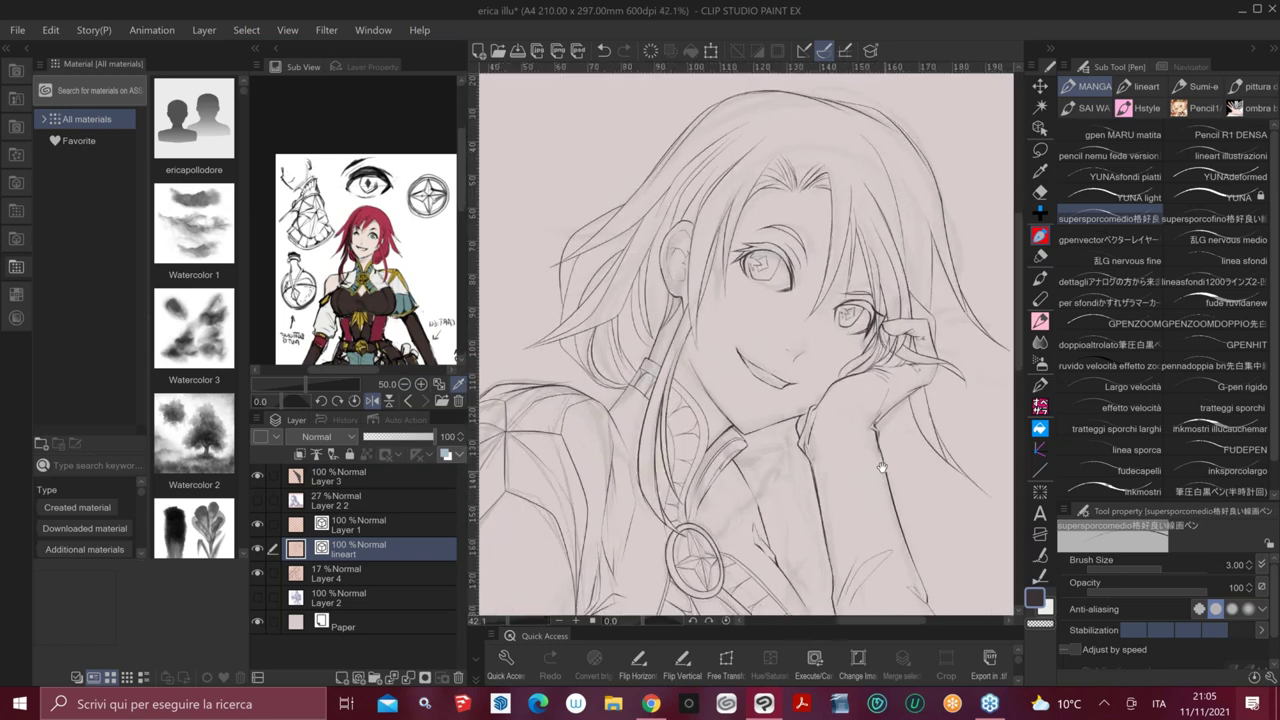
{"action": "left_click_drag", "start_coordinate": [882, 467], "coordinate": [850, 373]}
{"action": "left_click_drag", "start_coordinate": [877, 451], "coordinate": [900, 451]}
{"action": "left_click_drag", "start_coordinate": [831, 511], "coordinate": [829, 371]}
{"action": "left_click_drag", "start_coordinate": [863, 166], "coordinate": [941, 281]}
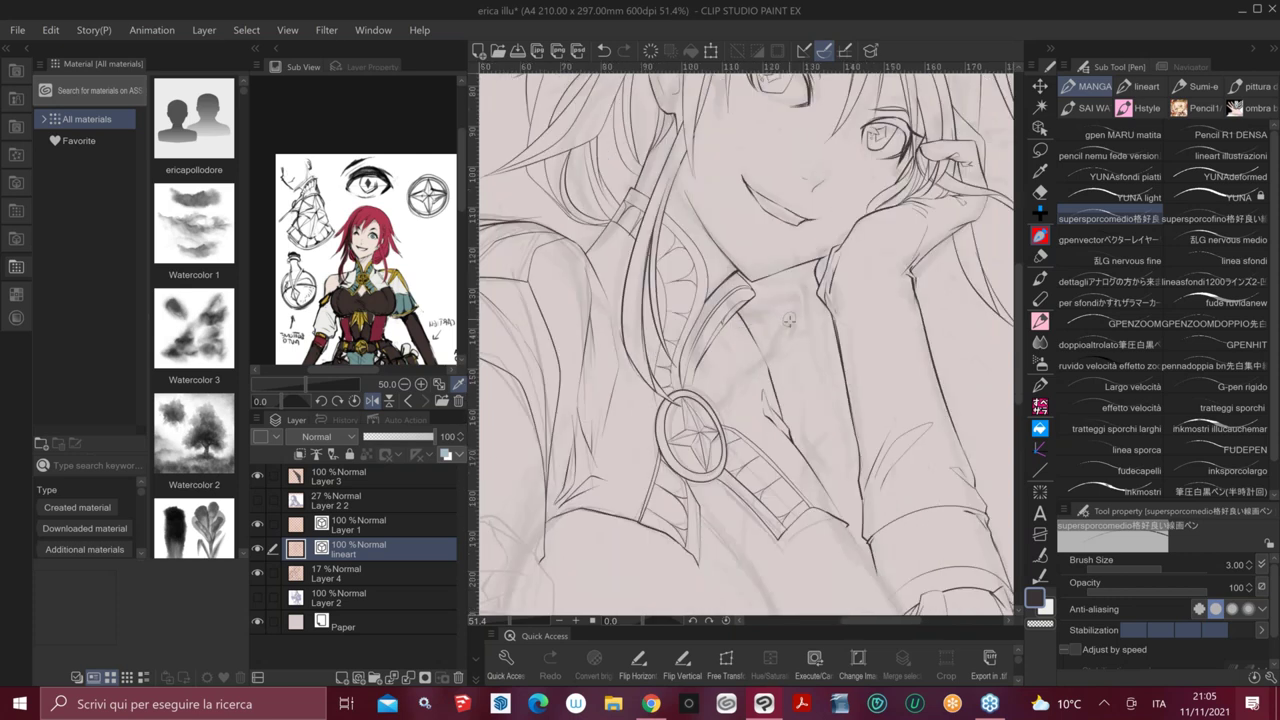
{"action": "key", "text": "h"}
{"action": "key", "text": "h"}
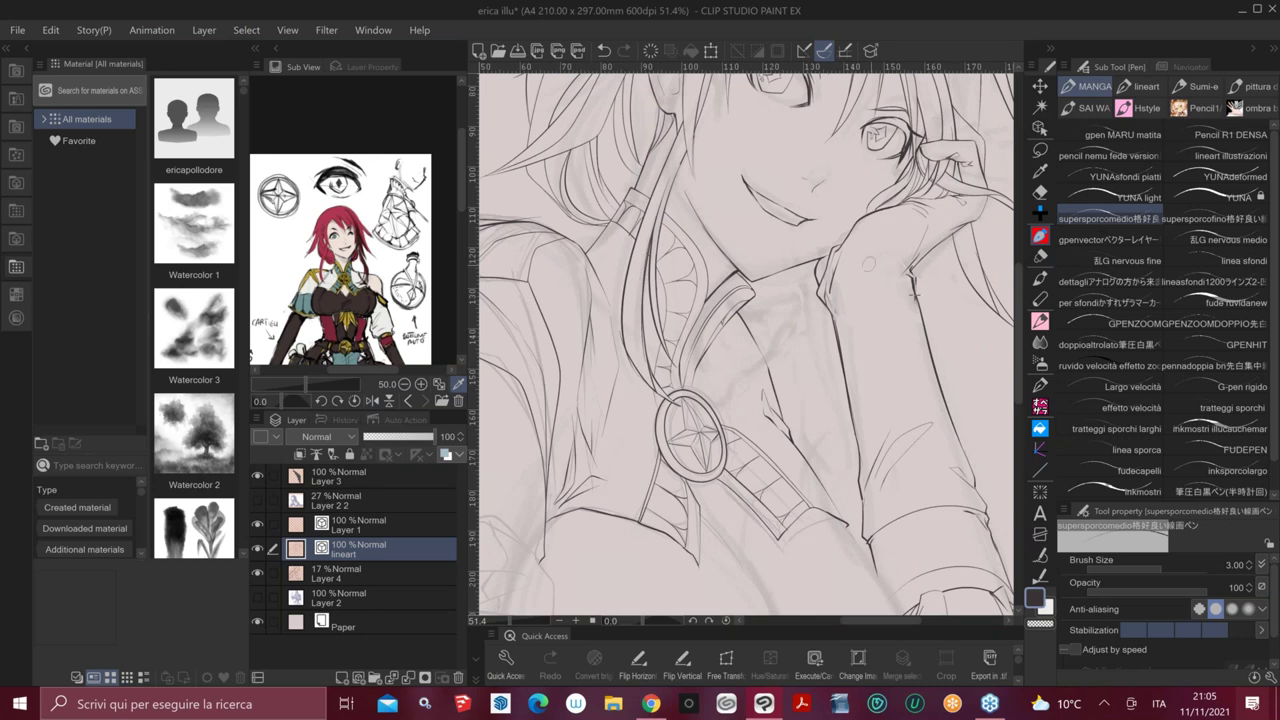
Draw the curved chest fold between the open collar and the raised forearm with the SU-CREAM PENCIL
{"action": "left_click_drag", "start_coordinate": [813, 374], "coordinate": [852, 374]}
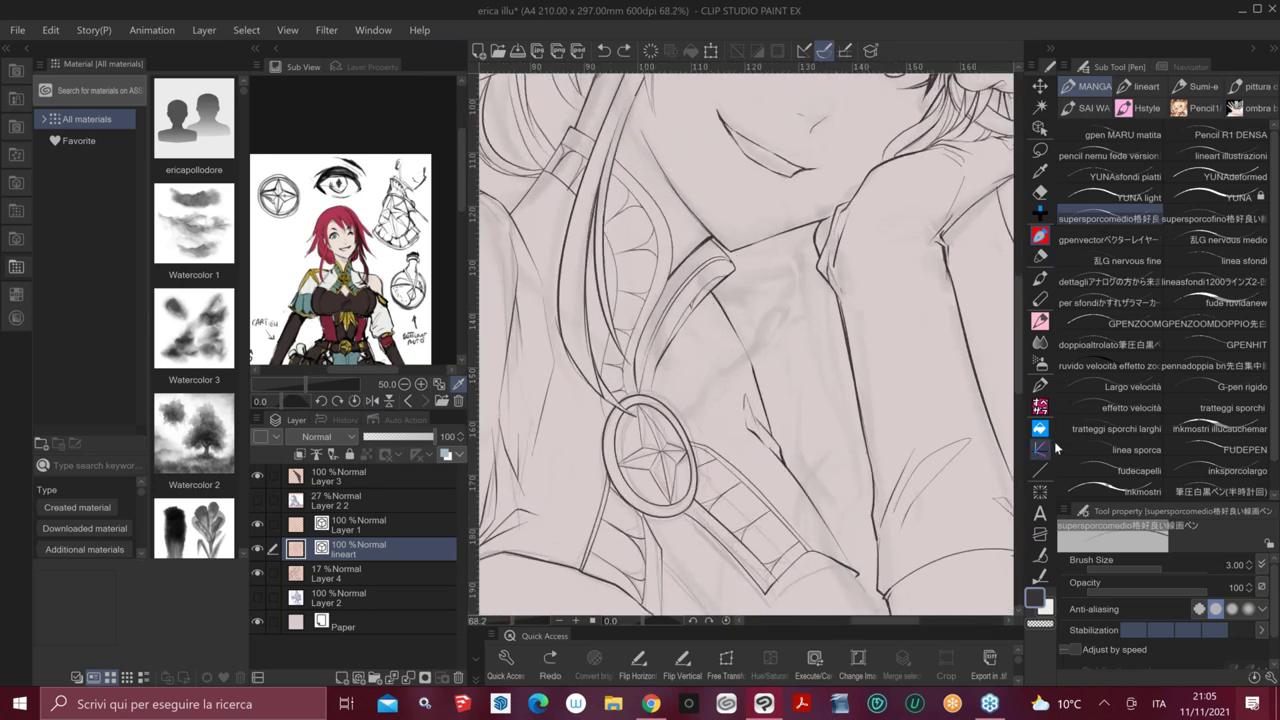
{"action": "key", "text": "p"}
{"action": "left_click_drag", "start_coordinate": [724, 300], "coordinate": [756, 287]}
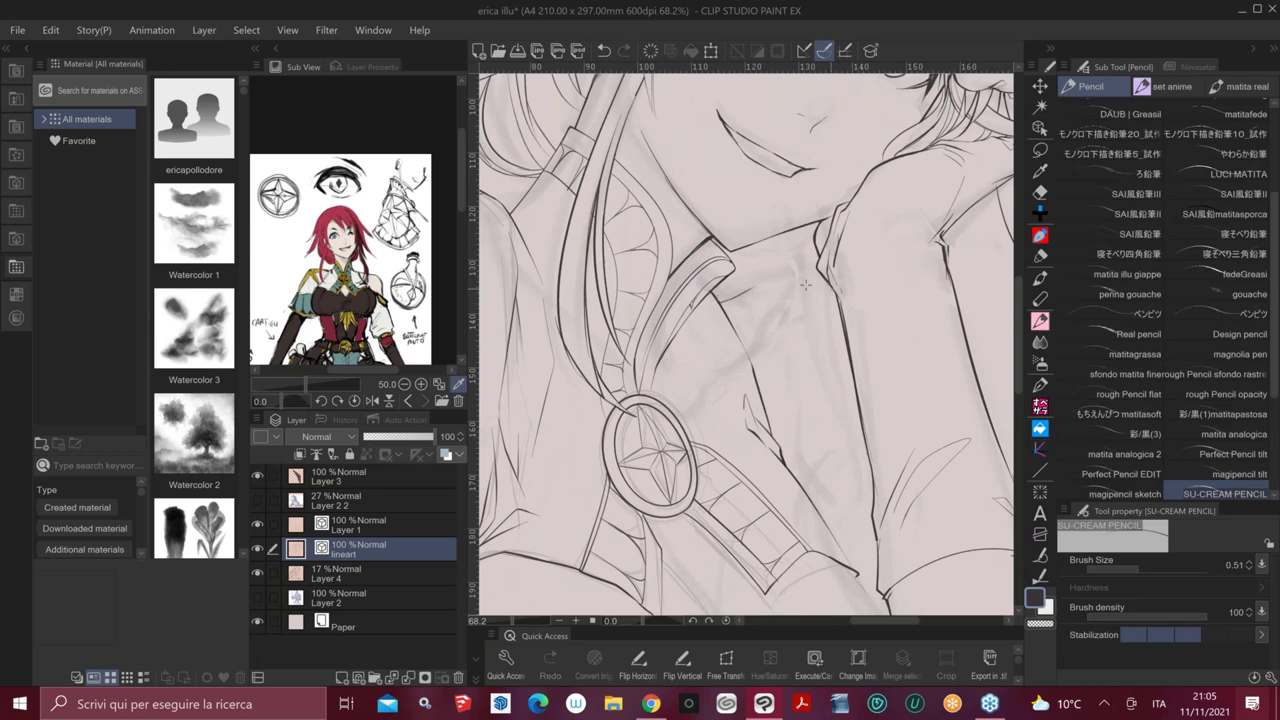
{"action": "key", "text": "ctrl+z"}
{"action": "mouse_move", "coordinate": [711, 293]}
{"action": "left_mouse_down"}
{"action": "mouse_move", "coordinate": [756, 287]}
{"action": "mouse_move", "coordinate": [812, 315]}
{"action": "mouse_move", "coordinate": [825, 350]}
{"action": "left_mouse_up"}
{"action": "key", "text": "ctrl+z"}
{"action": "key", "text": "ctrl+z"}
{"action": "mouse_move", "coordinate": [766, 396]}
{"action": "left_mouse_down"}
{"action": "mouse_move", "coordinate": [838, 402]}
{"action": "mouse_move", "coordinate": [847, 433]}
{"action": "left_mouse_up"}
{"action": "key", "text": "ctrl+z"}
{"action": "key", "text": "ctrl+z"}
{"action": "left_click_drag", "start_coordinate": [764, 394], "coordinate": [786, 409]}
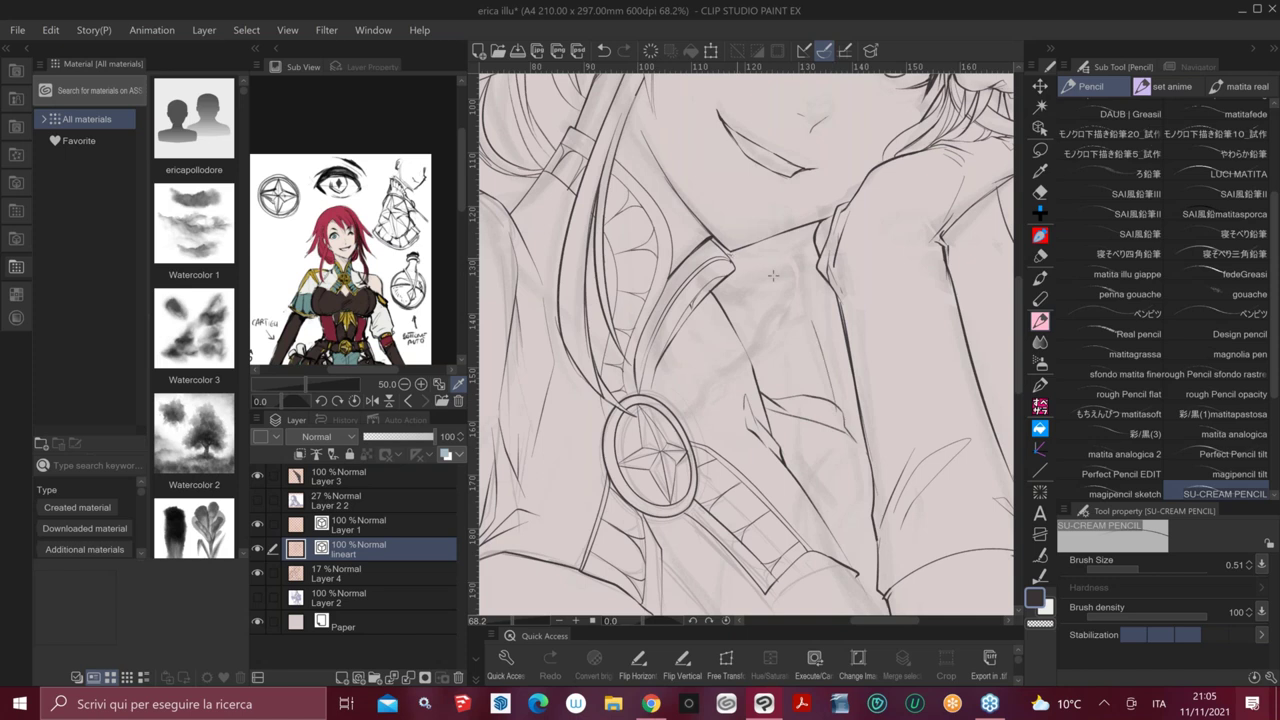
Draw the shoulder contour from the collar tip down behind the raised forearm, undoing the surplus stroke
{"action": "key", "text": "ctrl+z"}
{"action": "key", "text": "ctrl+y"}
{"action": "key", "text": "ctrl+z"}
{"action": "key", "text": "ctrl+y"}
{"action": "key", "text": "e"}
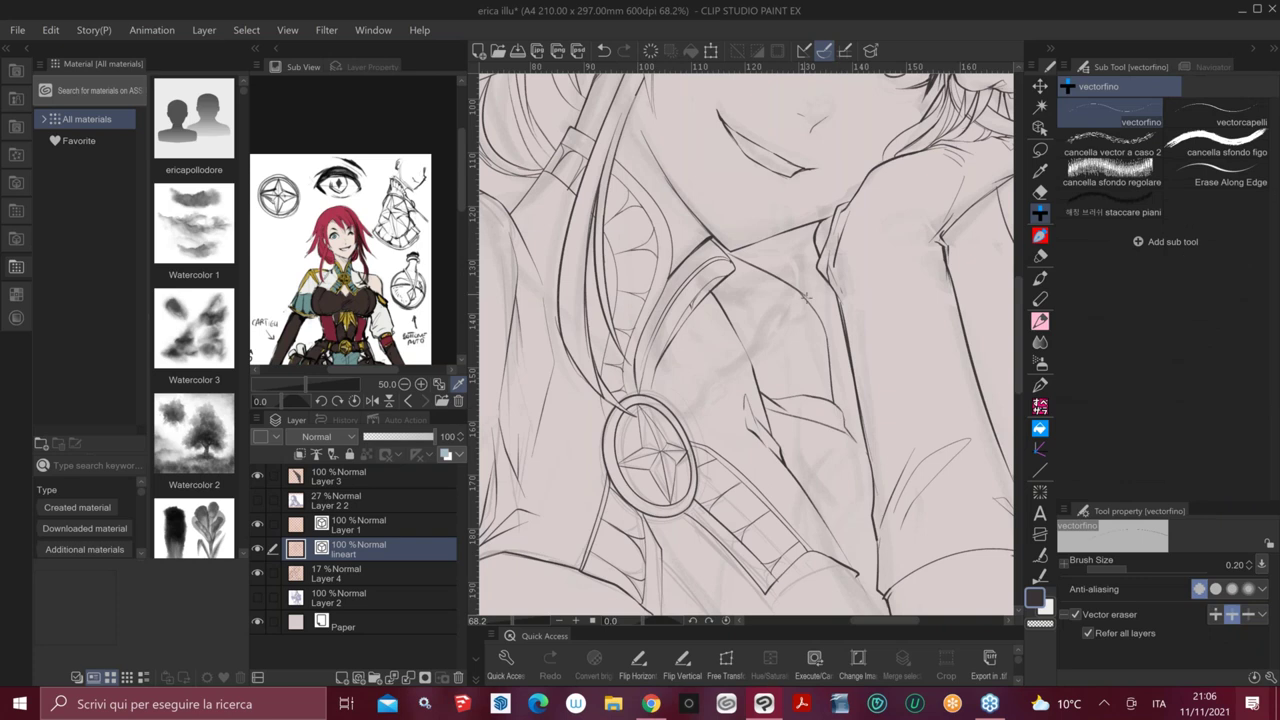
{"action": "key", "text": "p"}
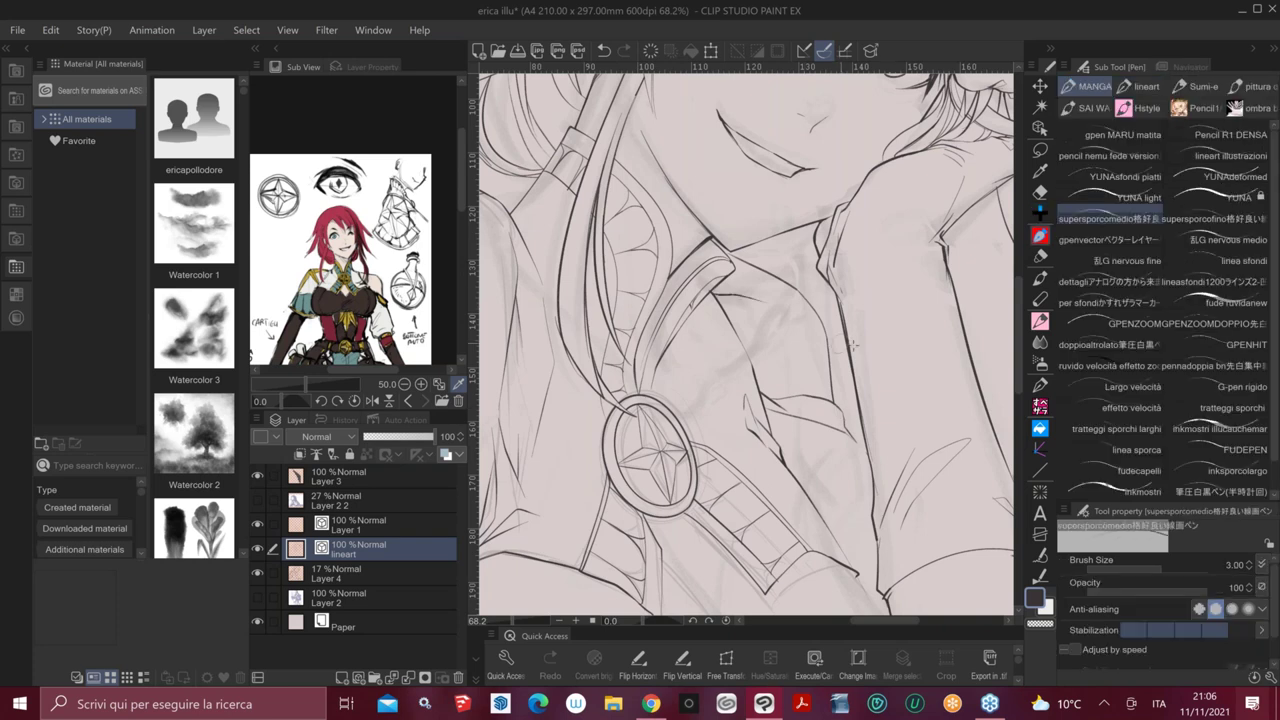
{"action": "key", "text": "ctrl+z"}
Refine the inner corner of the eye nearest the raised hand with the pencil and trim it with the vector eraser
{"action": "key", "text": "p"}
{"action": "left_click_drag", "start_coordinate": [934, 269], "coordinate": [928, 462]}
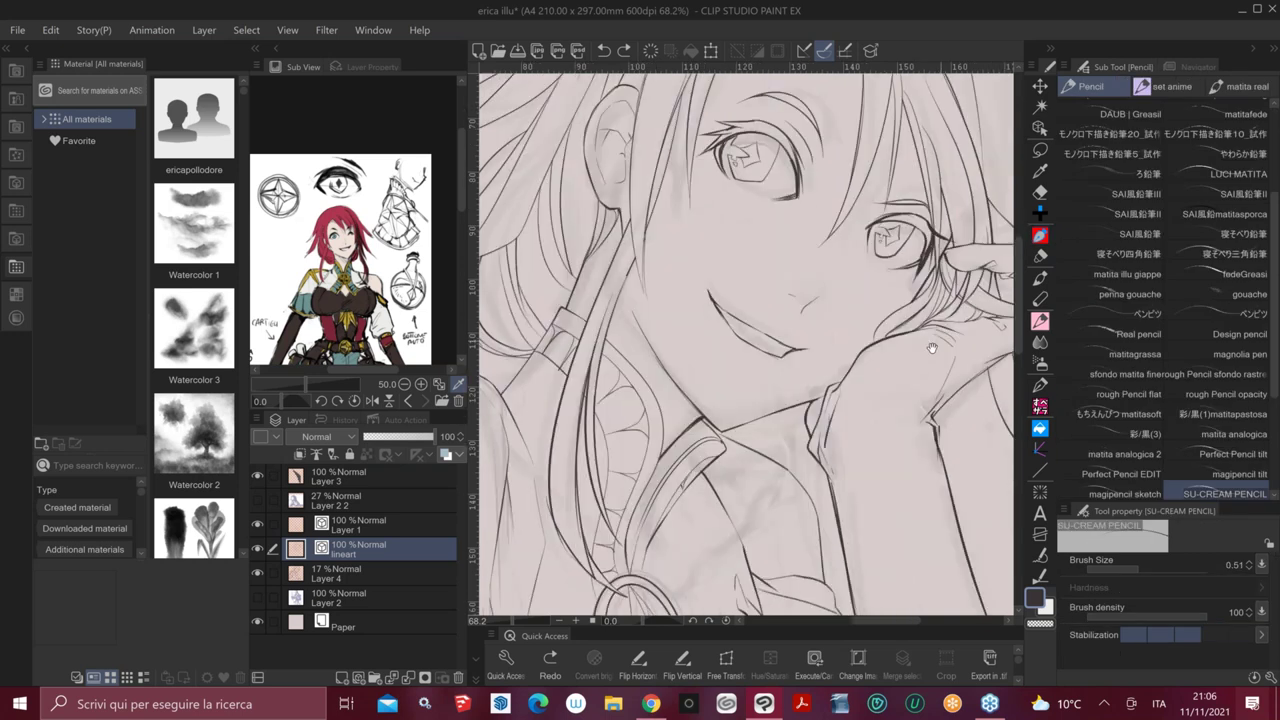
{"action": "left_click_drag", "start_coordinate": [886, 214], "coordinate": [950, 214]}
{"action": "left_click_drag", "start_coordinate": [853, 245], "coordinate": [857, 276]}
{"action": "key", "text": "minus"}
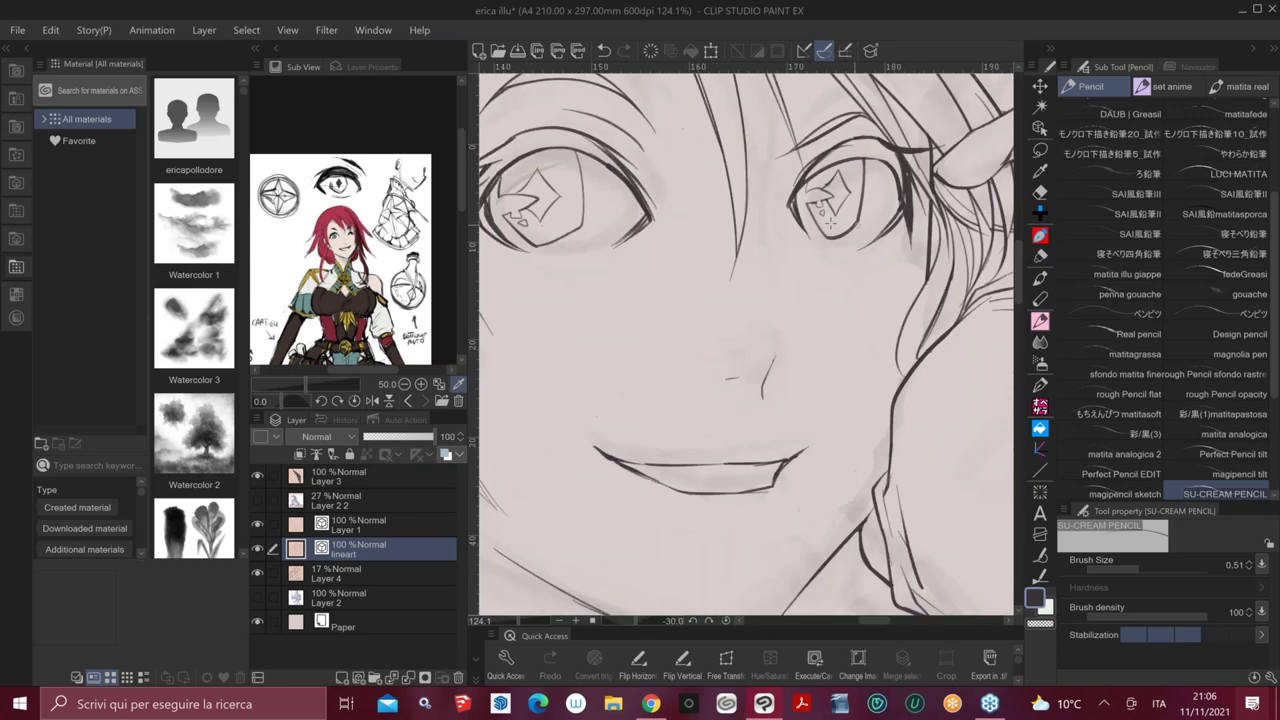
{"action": "key", "text": "e"}
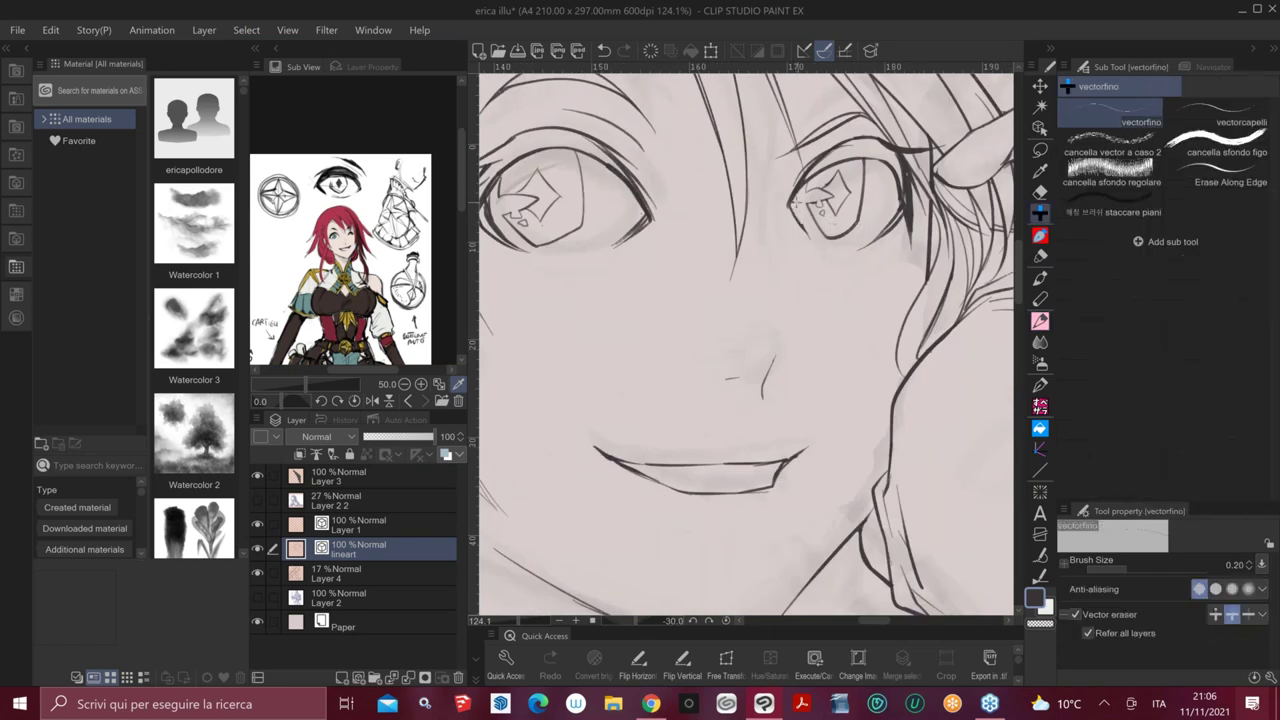
{"action": "key", "text": "p"}
{"action": "left_click_drag", "start_coordinate": [794, 205], "coordinate": [809, 240]}
{"action": "key", "text": "ctrl+z"}
{"action": "key", "text": "p"}
{"action": "key", "text": "ctrl+y"}
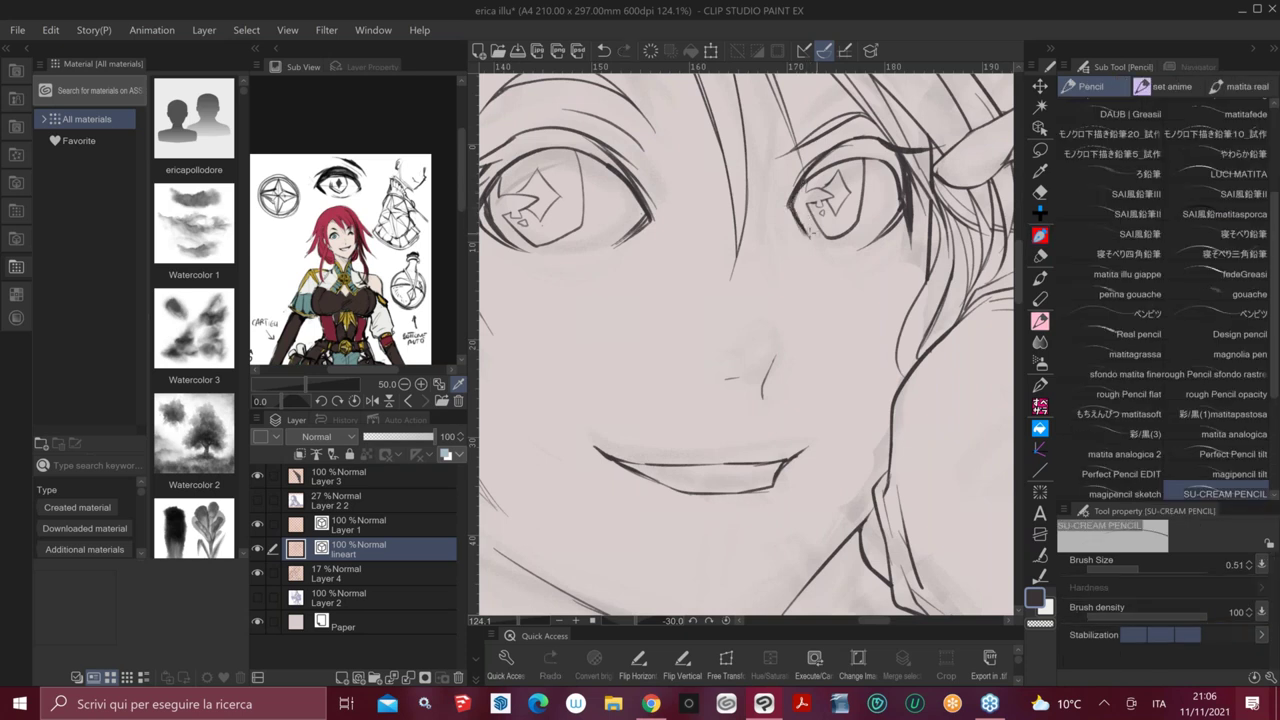
{"action": "key", "text": "e"}
{"action": "left_click_drag", "start_coordinate": [799, 208], "coordinate": [805, 230]}
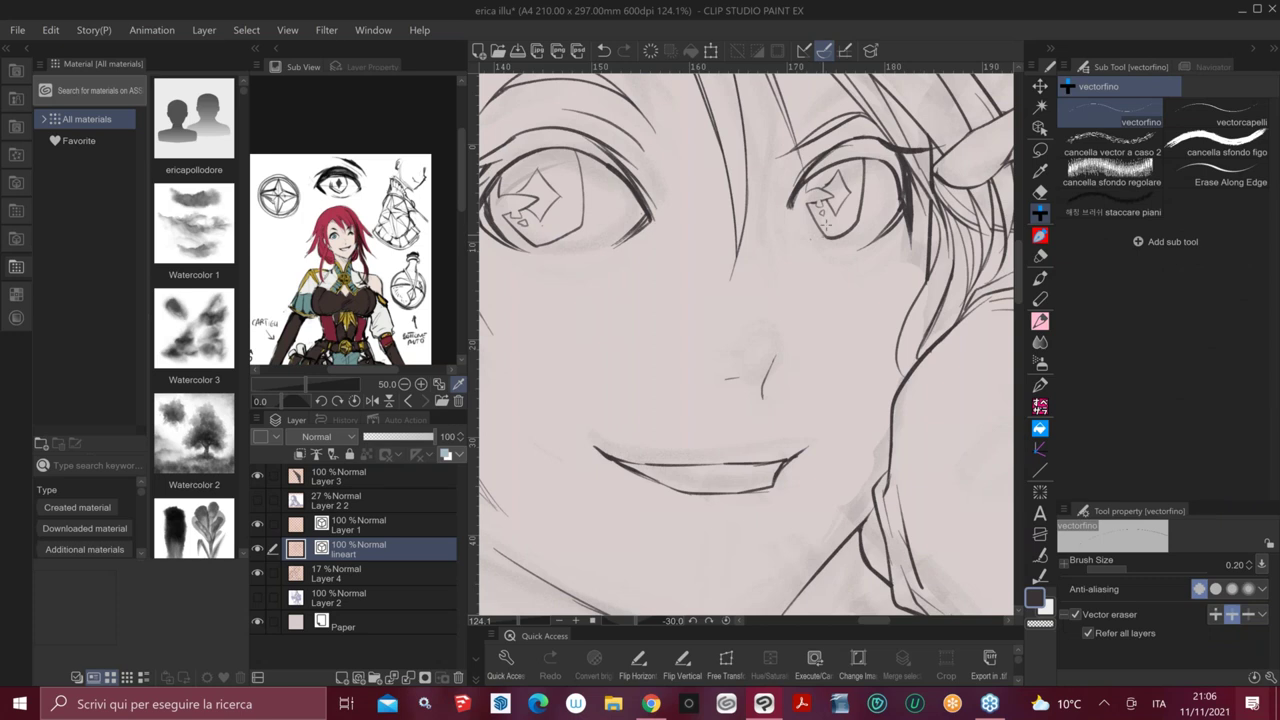
Try another short pencil mark at the inner corner of the eye beside the hand
{"action": "key", "text": "asciicircum"}
{"action": "key", "text": "p"}
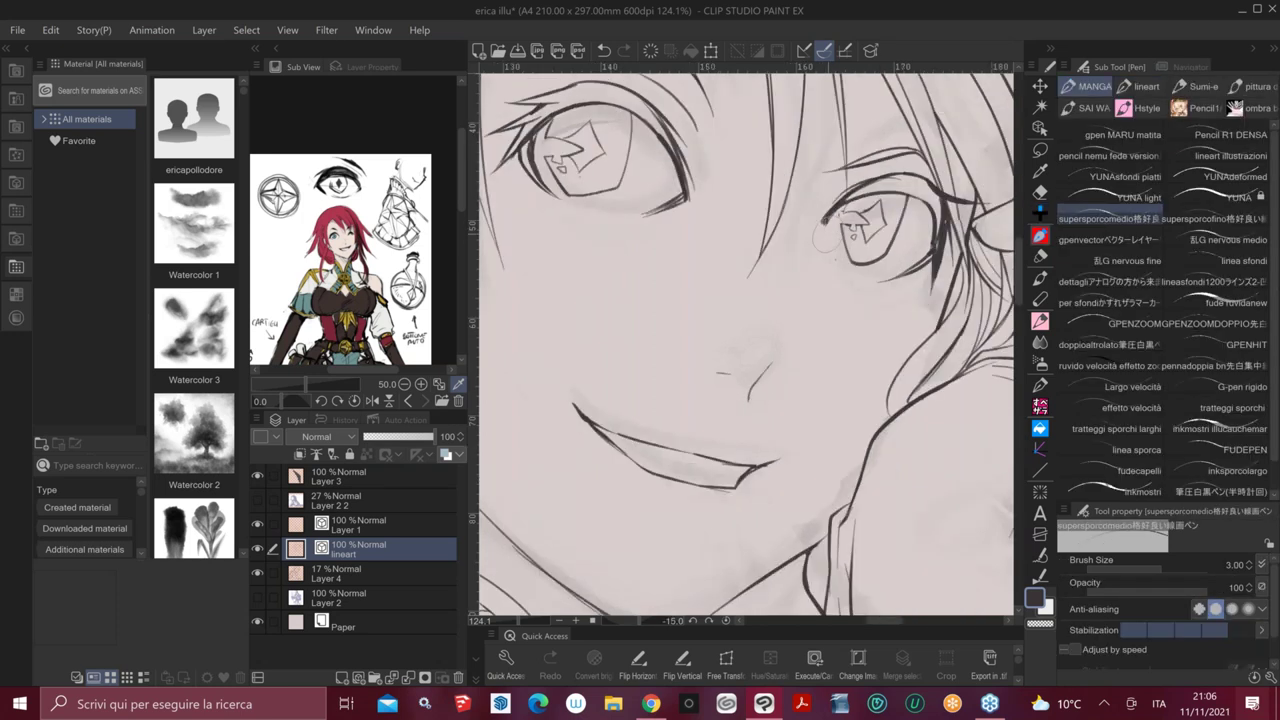
{"action": "key", "text": "p"}
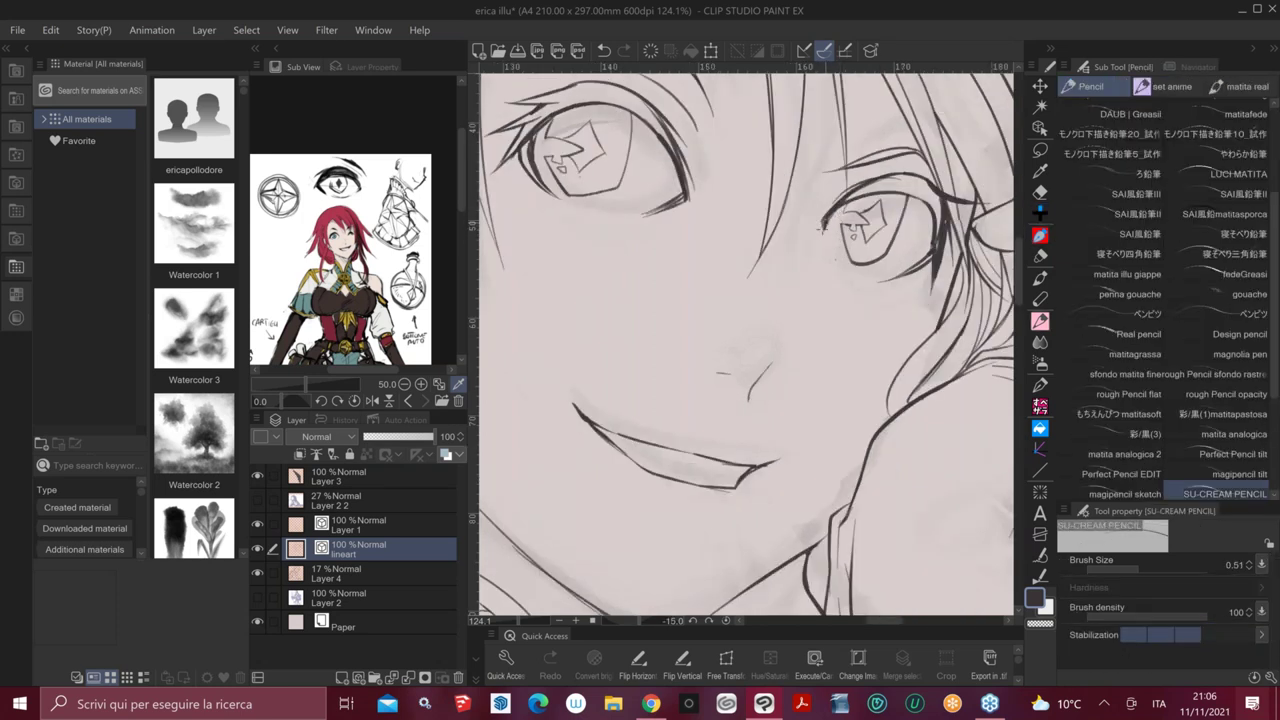
{"action": "mouse_move", "coordinate": [822, 230]}
{"action": "left_mouse_down"}
{"action": "mouse_move", "coordinate": [834, 264]}
{"action": "mouse_move", "coordinate": [820, 240]}
{"action": "left_mouse_up"}
{"action": "key", "text": "ctrl+z"}
Touch up the contours around the wrist and forearm with the vector eraser and pencil
{"action": "scroll", "coordinate": [941, 418], "scroll_direction": "down", "scroll_amount": 5}
{"action": "left_click_drag", "start_coordinate": [951, 473], "coordinate": [898, 374]}
{"action": "scroll", "coordinate": [788, 347], "scroll_direction": "up", "scroll_amount": 5}
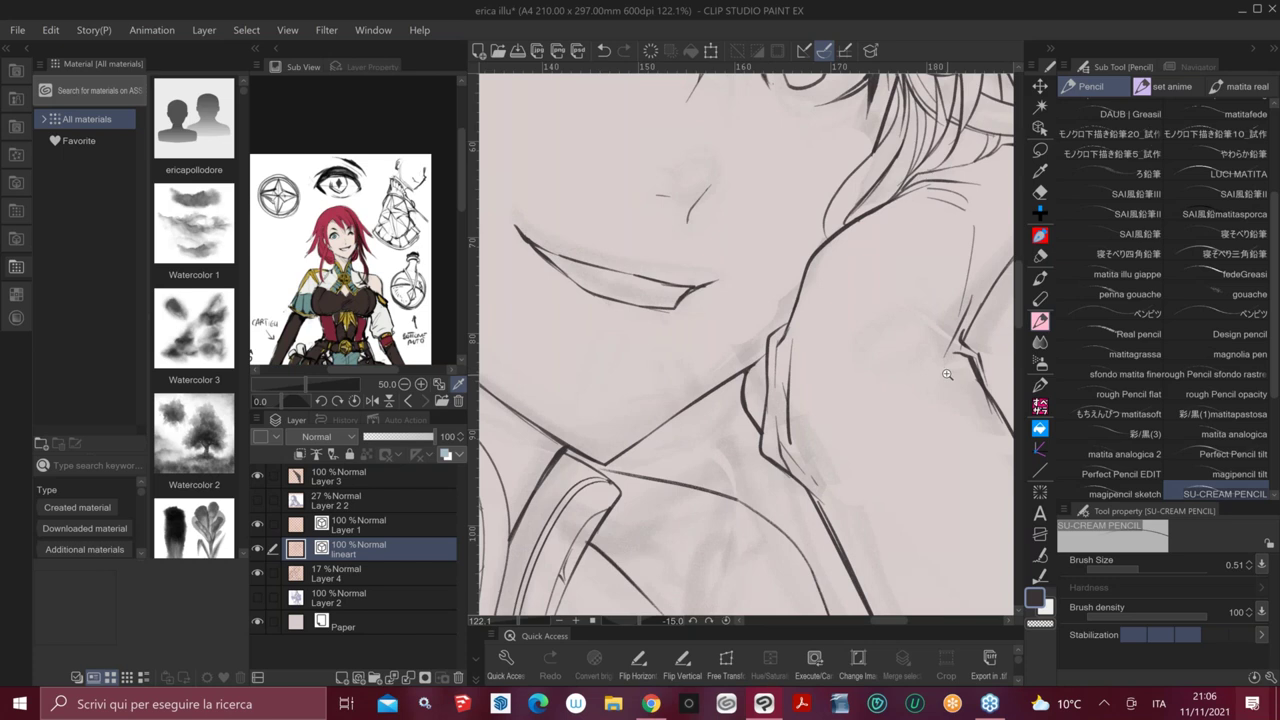
{"action": "scroll", "coordinate": [948, 374], "scroll_direction": "down", "scroll_amount": 1}
{"action": "key", "text": "e"}
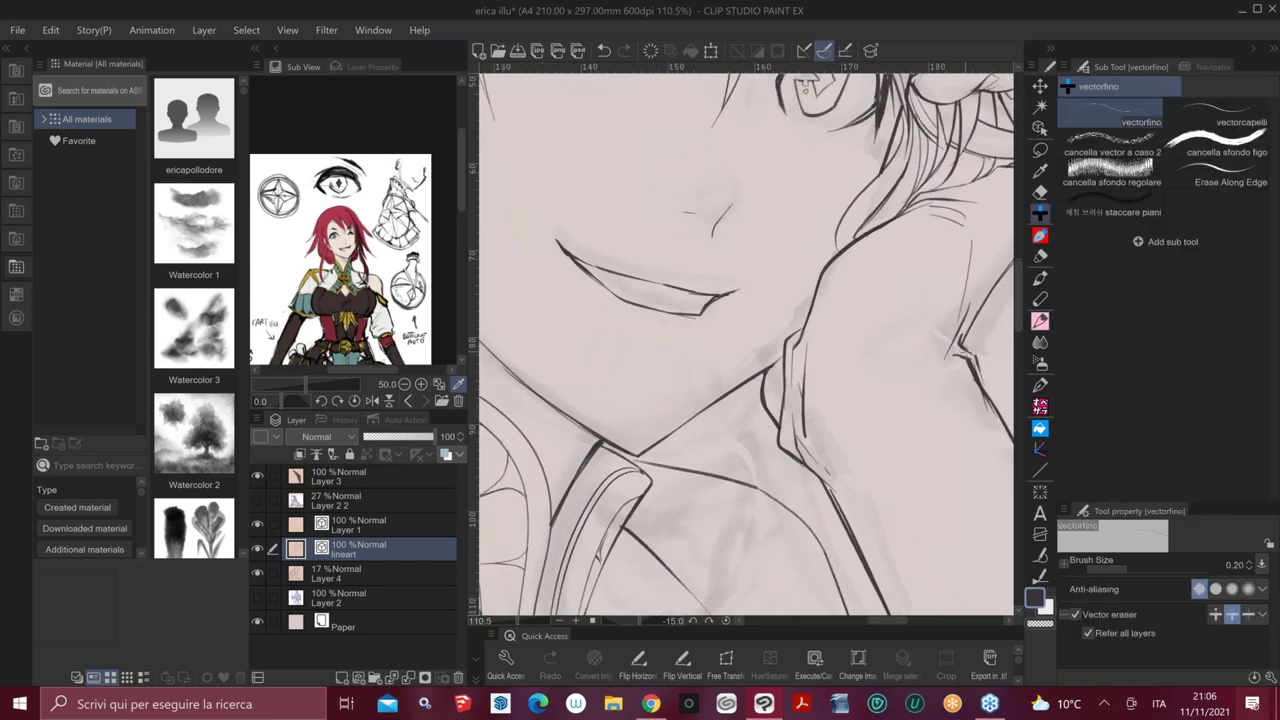
{"action": "left_click_drag", "start_coordinate": [963, 443], "coordinate": [886, 400]}
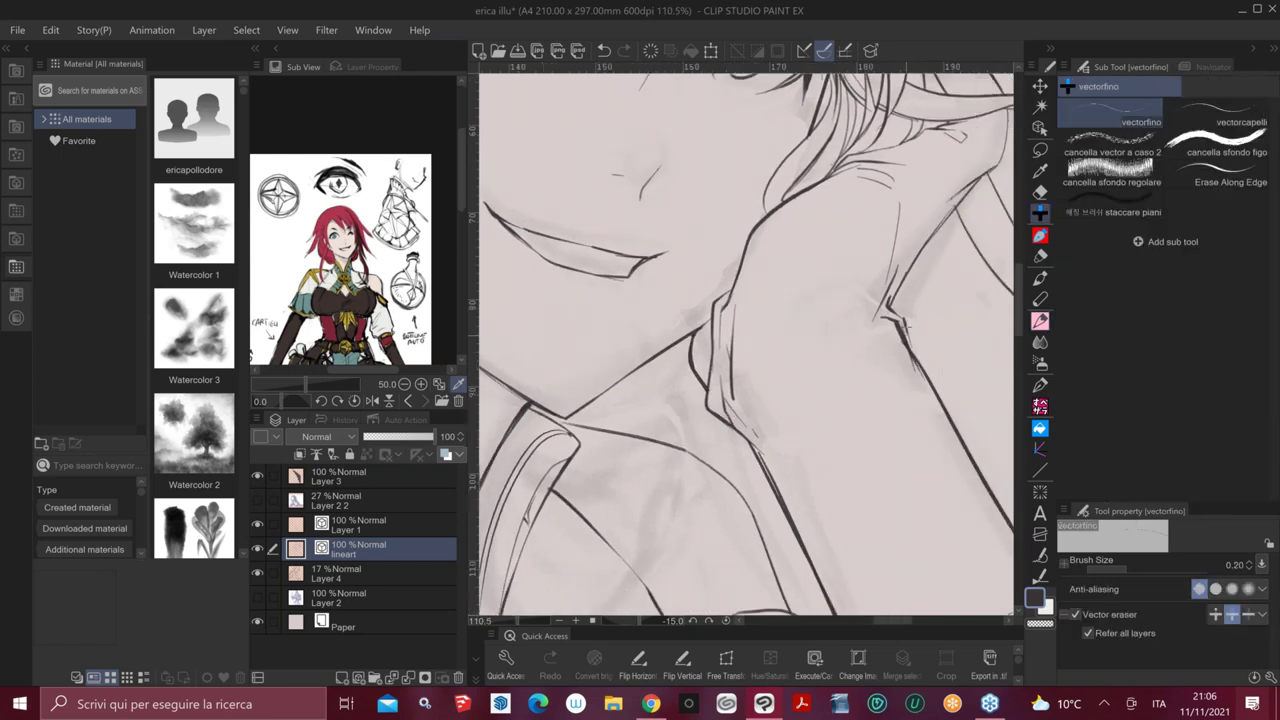
{"action": "key", "text": "p"}
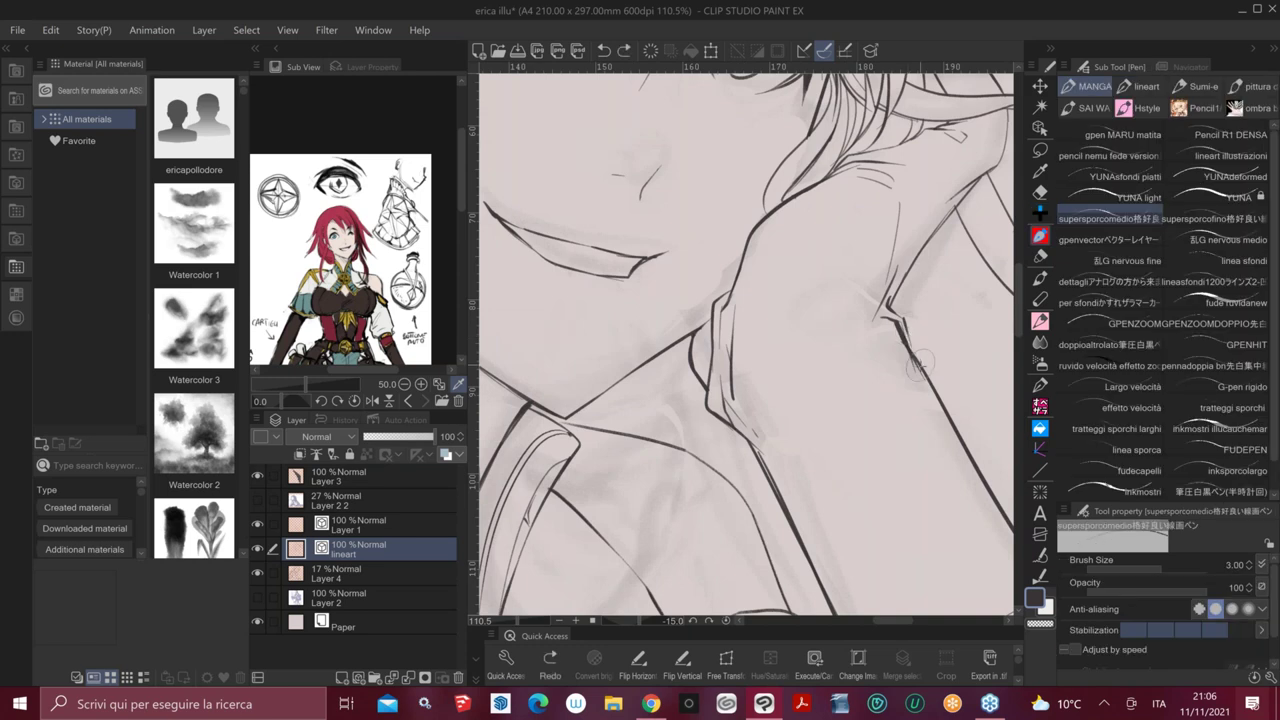
{"action": "key", "text": "p"}
{"action": "left_click_drag", "start_coordinate": [851, 360], "coordinate": [867, 354]}
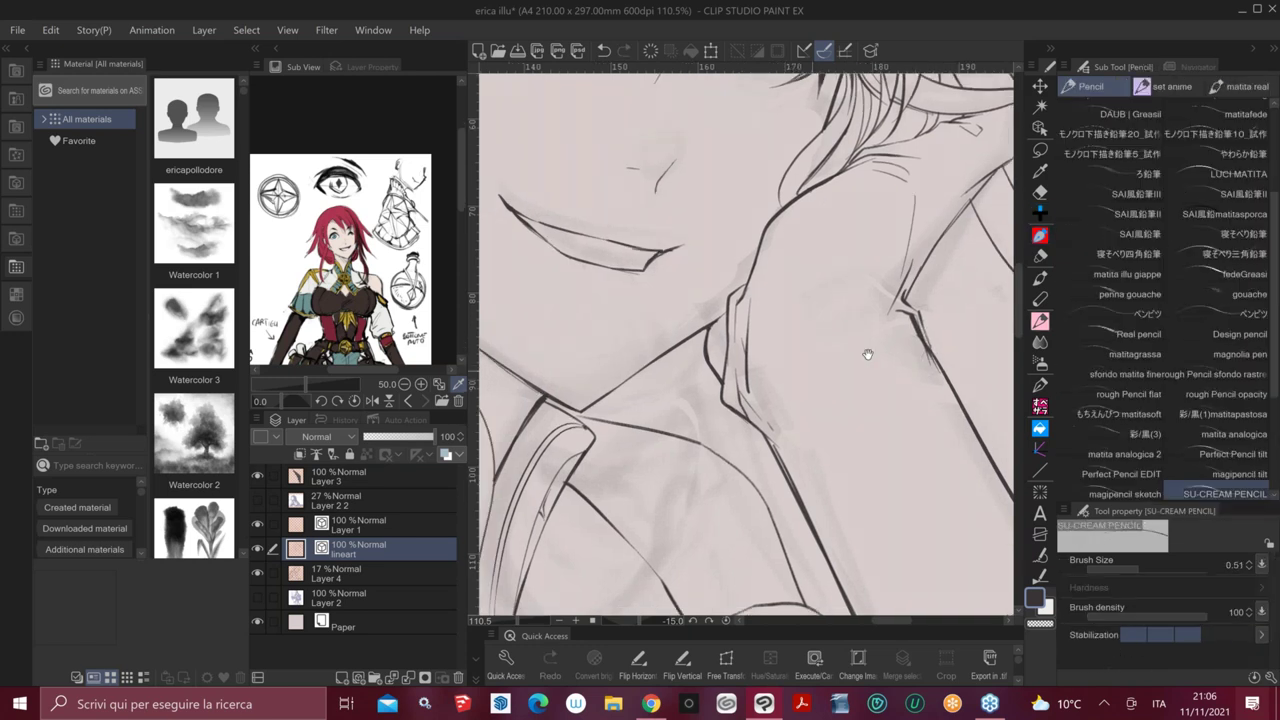
Add a thin strand line to the long lock of hair falling beside the face and neck
{"action": "scroll", "coordinate": [867, 354], "scroll_direction": "down", "scroll_amount": 4}
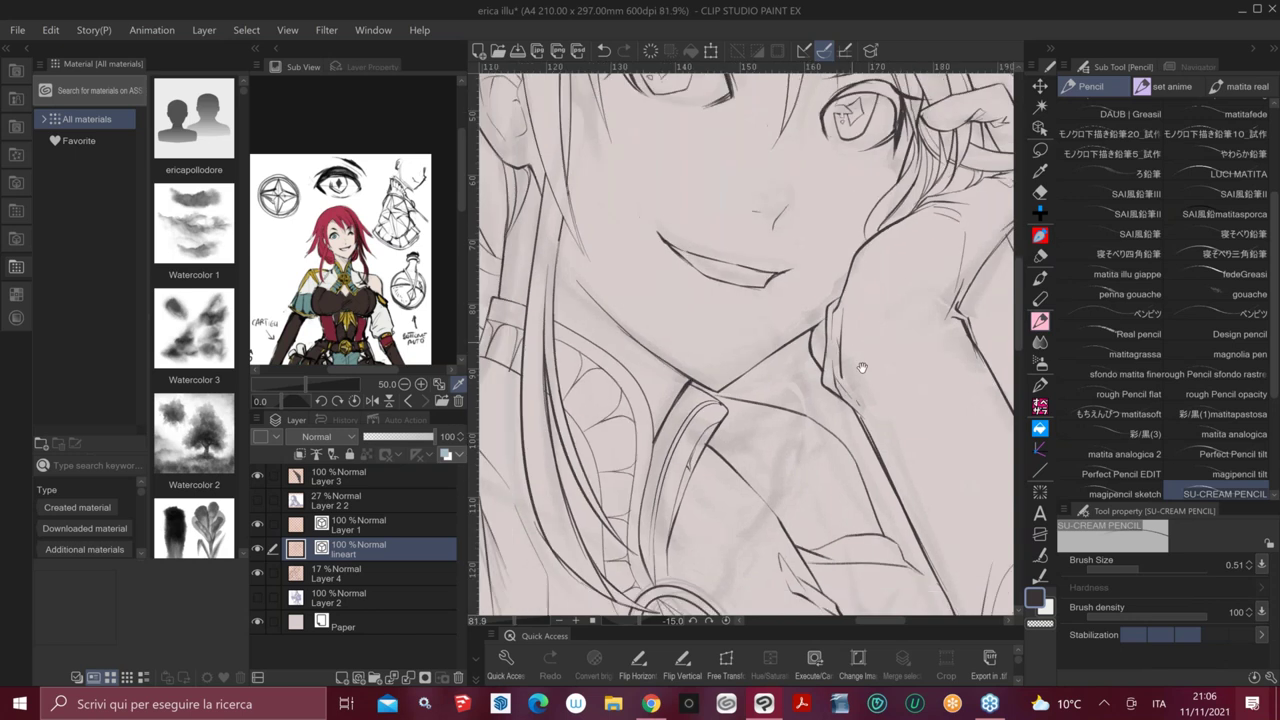
{"action": "left_click_drag", "start_coordinate": [862, 368], "coordinate": [902, 380]}
{"action": "left_click_drag", "start_coordinate": [603, 230], "coordinate": [592, 310]}
{"action": "key", "text": "ctrl+z"}
{"action": "left_click_drag", "start_coordinate": [604, 240], "coordinate": [588, 344]}
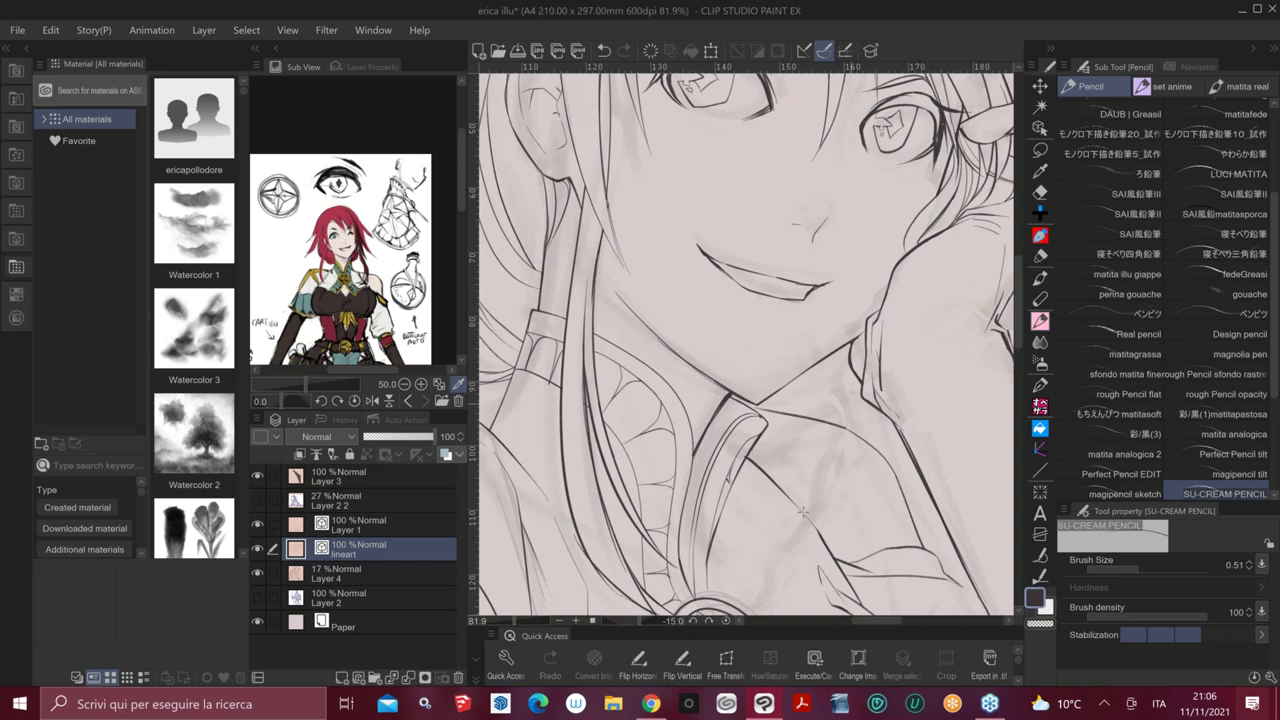
Draw a hair lock curving from beneath the jaw across the neck and chest, and trim its overshooting end
{"action": "left_click_drag", "start_coordinate": [803, 512], "coordinate": [836, 556]}
{"action": "key", "text": "ctrl+z"}
{"action": "left_click_drag", "start_coordinate": [856, 372], "coordinate": [764, 582]}
{"action": "key", "text": "ctrl+z"}
{"action": "left_click_drag", "start_coordinate": [850, 416], "coordinate": [744, 590]}
{"action": "key", "text": "ctrl+z"}
{"action": "mouse_move", "coordinate": [856, 358]}
{"action": "left_mouse_down"}
{"action": "mouse_move", "coordinate": [786, 566]}
{"action": "mouse_move", "coordinate": [838, 418]}
{"action": "left_mouse_up"}
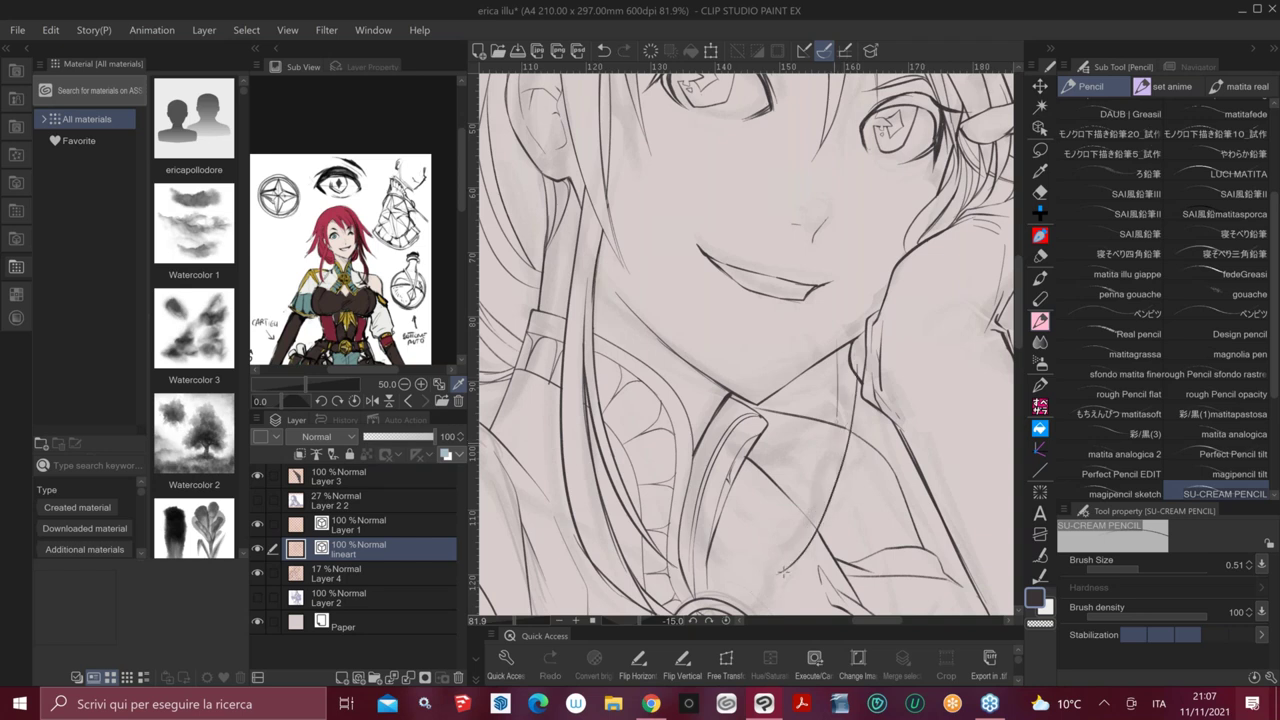
{"action": "left_click_drag", "start_coordinate": [784, 572], "coordinate": [764, 590]}
{"action": "key", "text": "e"}
{"action": "left_click", "coordinate": [772, 580]}
{"action": "key", "text": "p"}
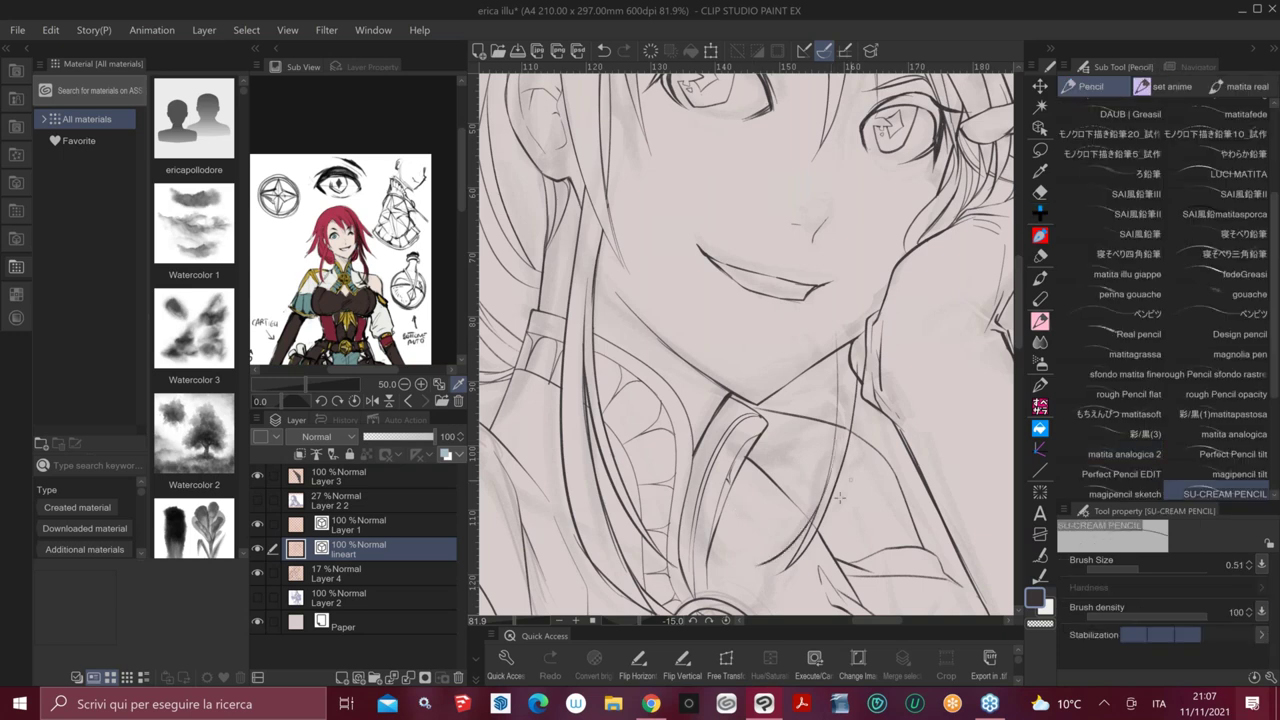
Shape the pointed tip of the new hair lock near the collar, rotating the canvas and erasing surplus line ends
{"action": "mouse_move", "coordinate": [735, 566]}
{"action": "left_mouse_down"}
{"action": "mouse_move", "coordinate": [784, 566]}
{"action": "mouse_move", "coordinate": [766, 564]}
{"action": "left_mouse_up"}
{"action": "key", "text": "asciicircum"}
{"action": "key", "text": "asciicircum"}
{"action": "key", "text": "asciicircum"}
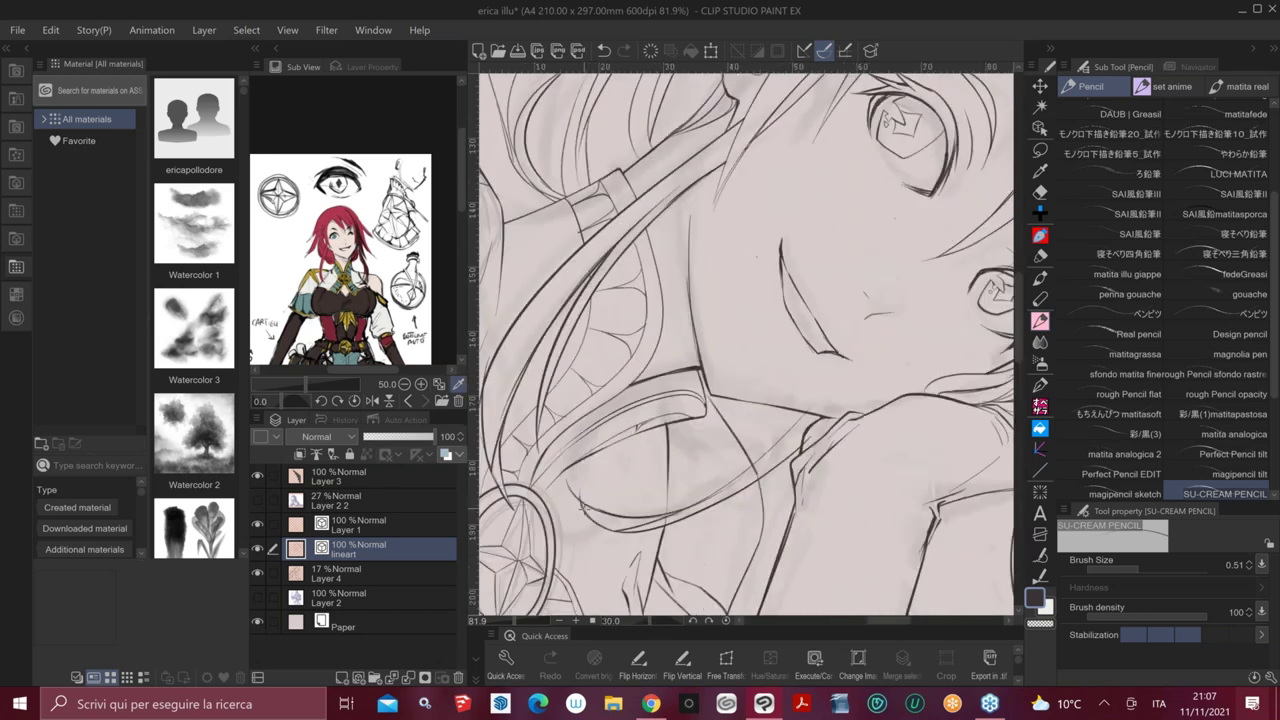
{"action": "left_click_drag", "start_coordinate": [585, 480], "coordinate": [583, 494]}
{"action": "key", "text": "e"}
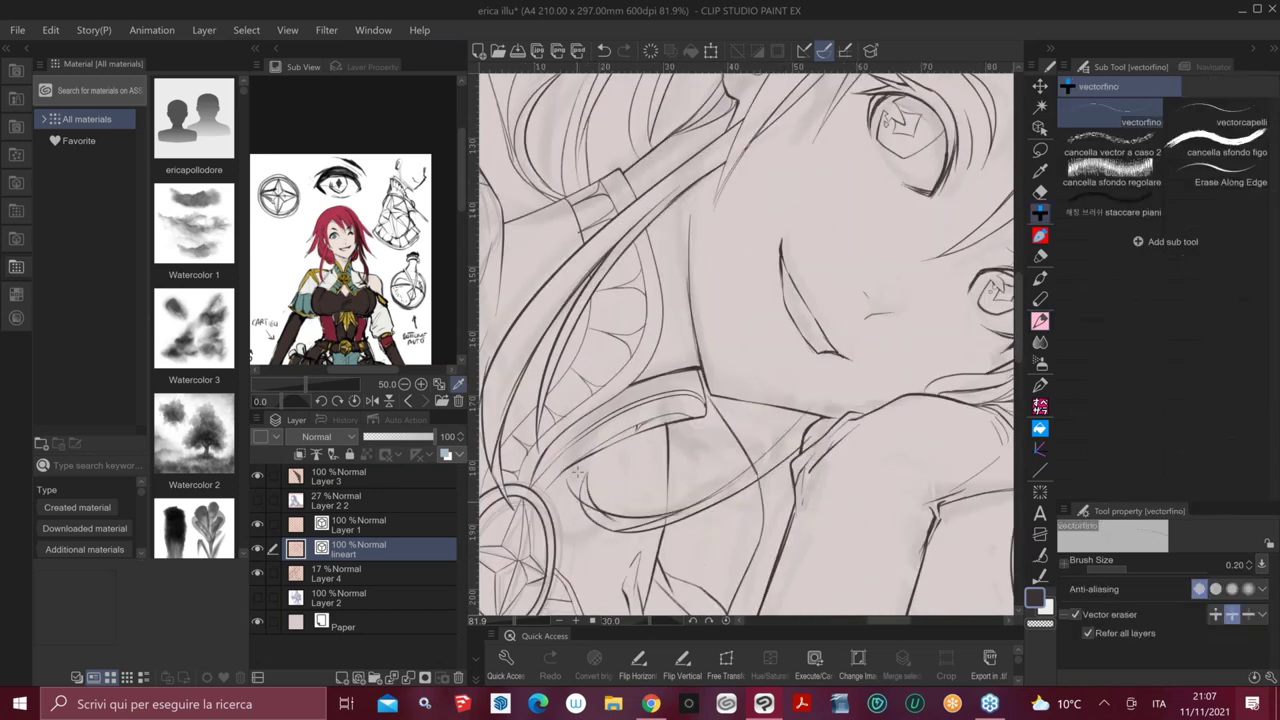
{"action": "key", "text": "p"}
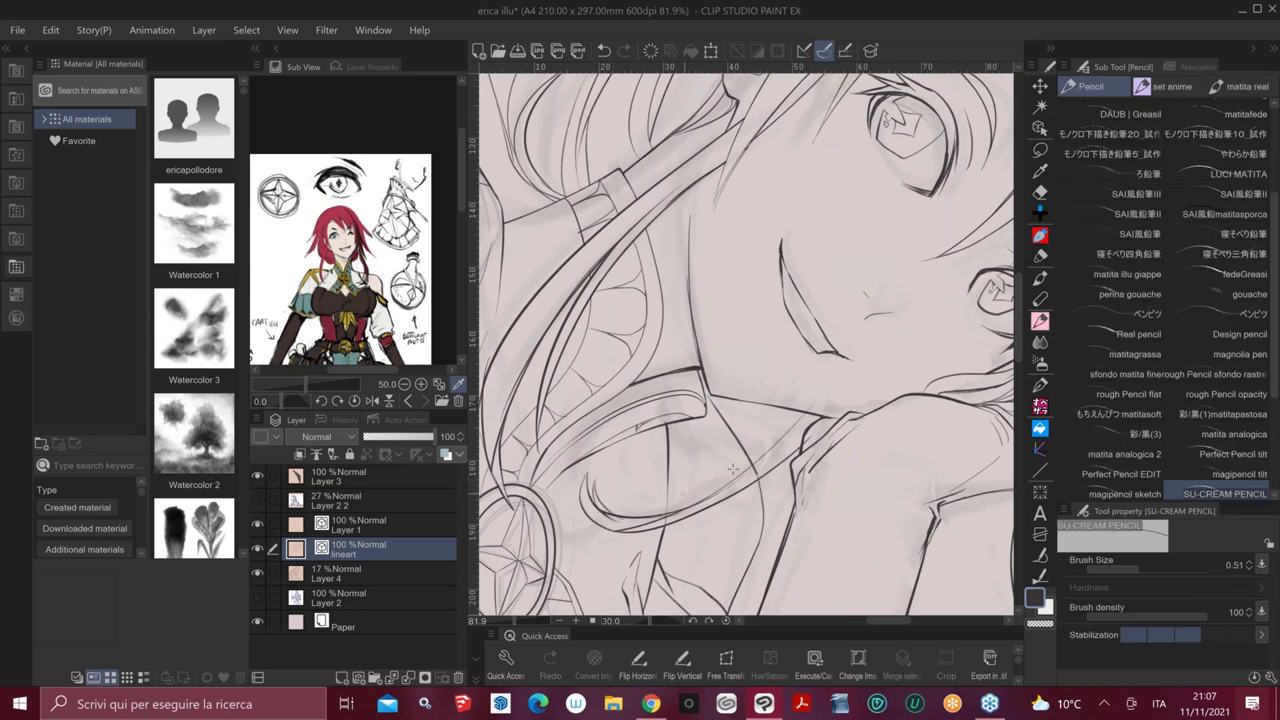
{"action": "key", "text": "e"}
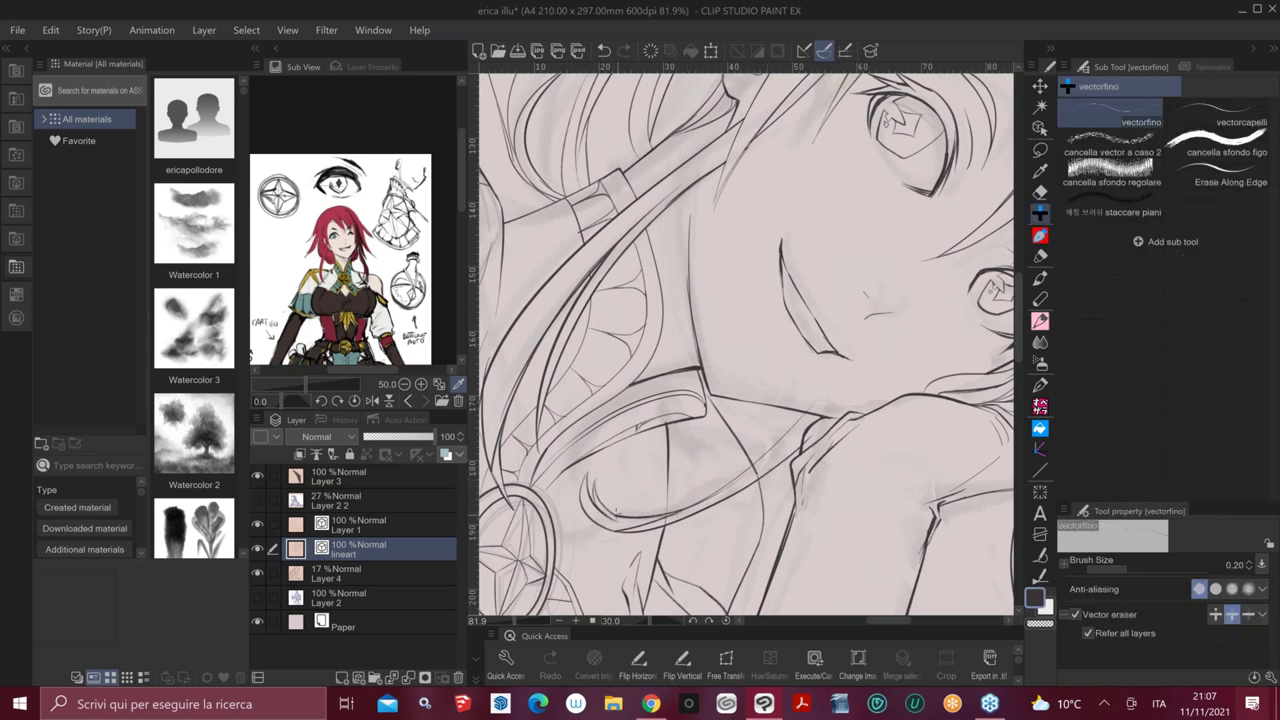
{"action": "key", "text": "ctrl+z"}
{"action": "left_click_drag", "start_coordinate": [829, 425], "coordinate": [829, 344]}
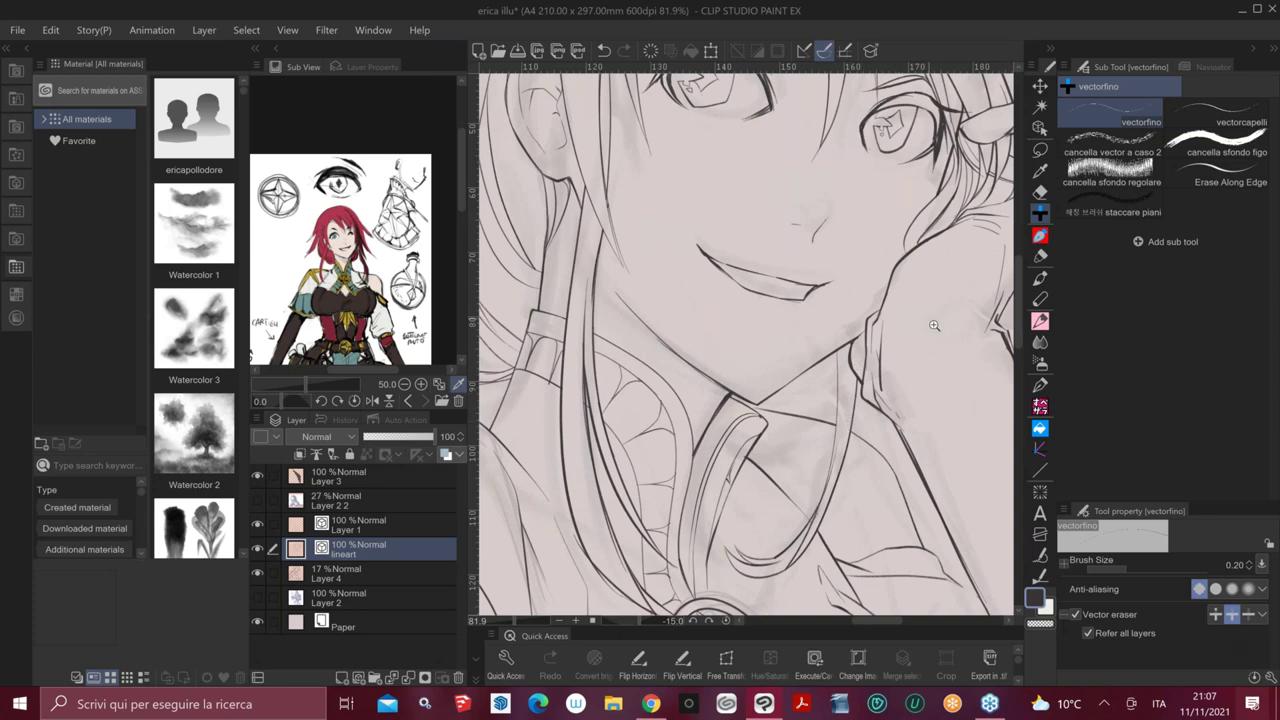
Draw a looping test scribble on the cheek below the eye with the SU-CREAM PENCIL on the lineart layer
{"action": "left_click_drag", "start_coordinate": [932, 325], "coordinate": [942, 351]}
{"action": "scroll", "coordinate": [942, 350], "scroll_direction": "up", "scroll_amount": 2}
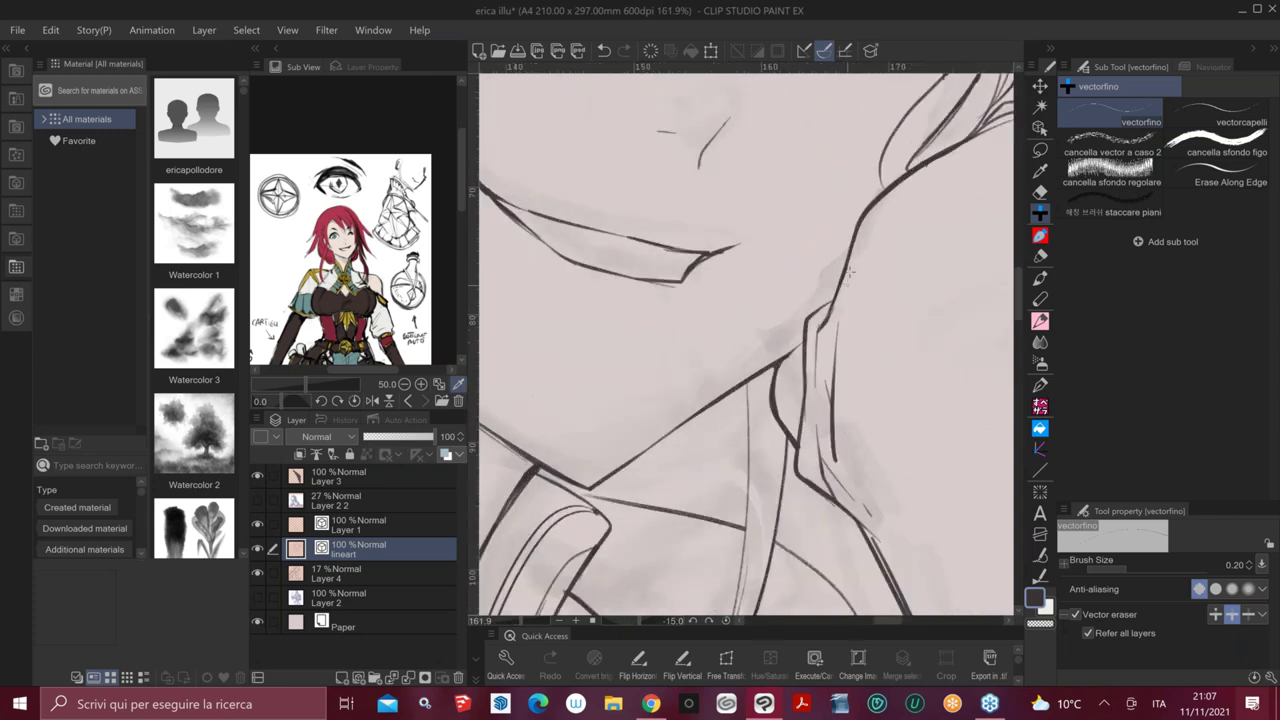
{"action": "left_click_drag", "start_coordinate": [866, 298], "coordinate": [808, 374]}
{"action": "left_click_drag", "start_coordinate": [908, 240], "coordinate": [843, 403]}
{"action": "left_click_drag", "start_coordinate": [944, 310], "coordinate": [894, 391]}
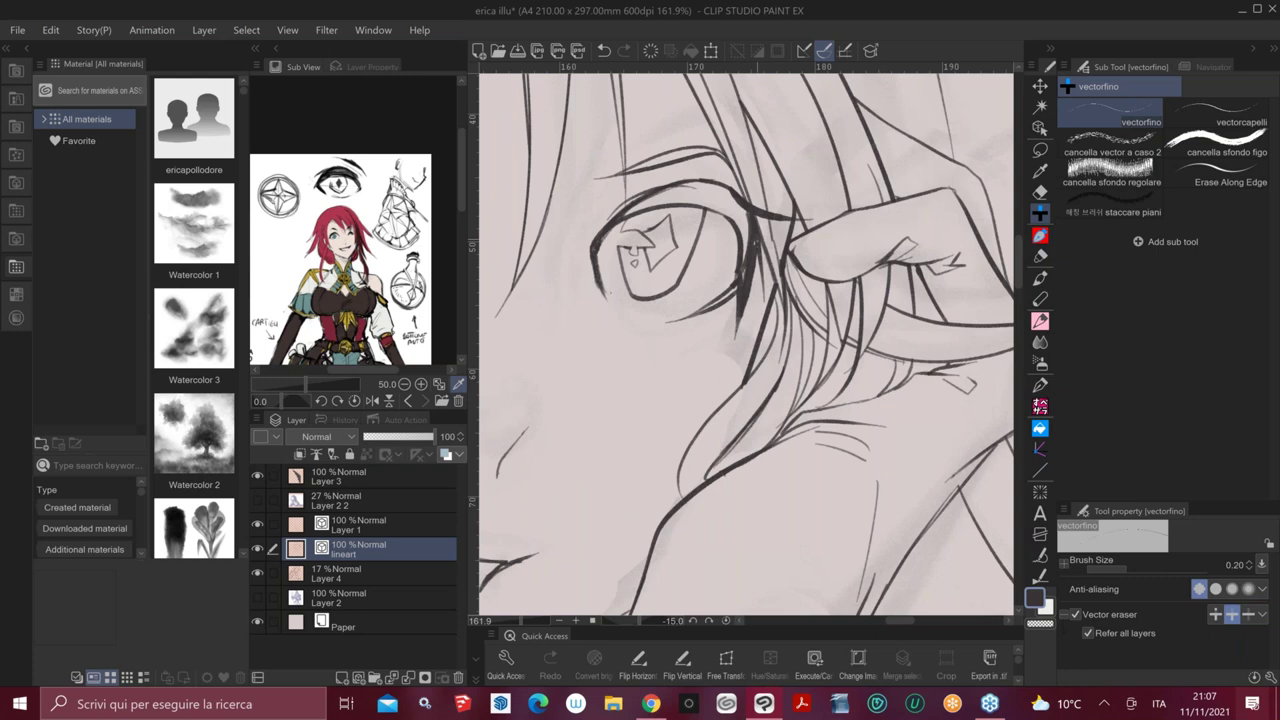
{"action": "left_click", "coordinate": [783, 303]}
{"action": "key", "text": "p"}
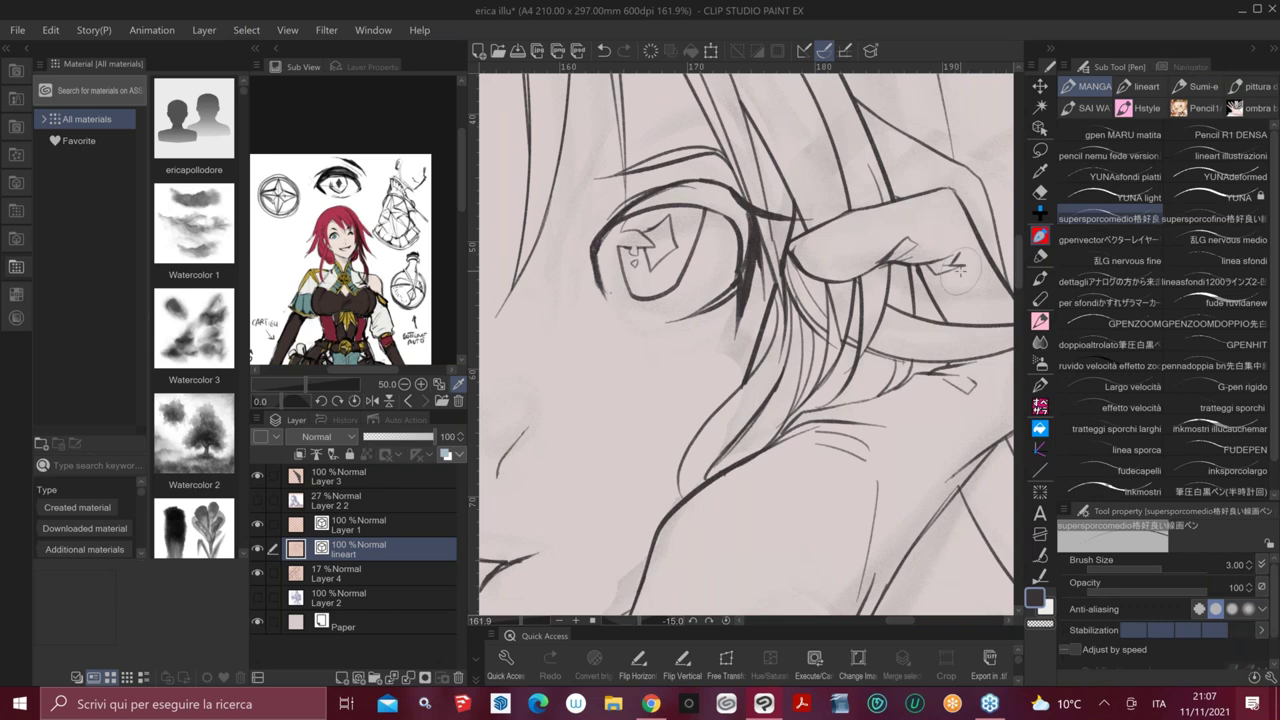
{"action": "key", "text": "p"}
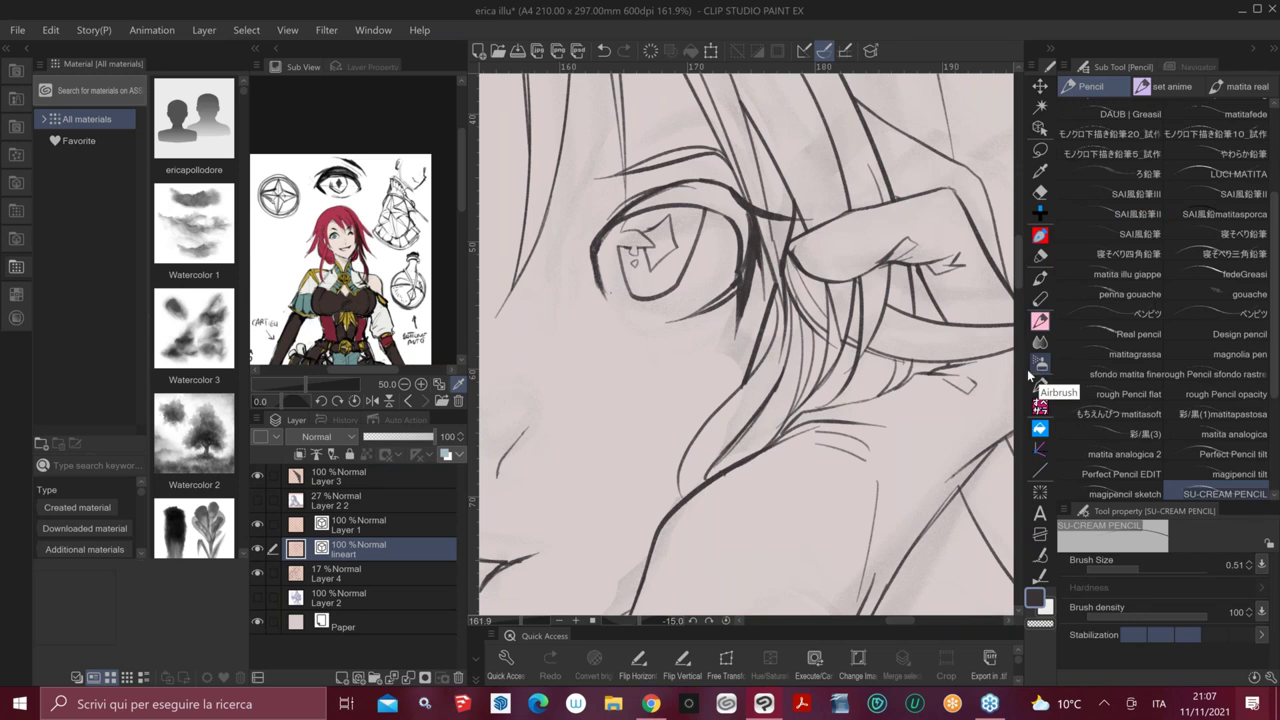
{"action": "left_click_drag", "start_coordinate": [849, 464], "coordinate": [865, 500]}
{"action": "left_click_drag", "start_coordinate": [833, 443], "coordinate": [905, 443]}
{"action": "left_click_drag", "start_coordinate": [683, 431], "coordinate": [838, 474]}
{"action": "mouse_move", "coordinate": [632, 450]}
{"action": "left_mouse_down"}
{"action": "mouse_move", "coordinate": [711, 483]}
{"action": "mouse_move", "coordinate": [770, 410]}
{"action": "mouse_move", "coordinate": [666, 490]}
{"action": "mouse_move", "coordinate": [875, 298]}
{"action": "left_mouse_up"}
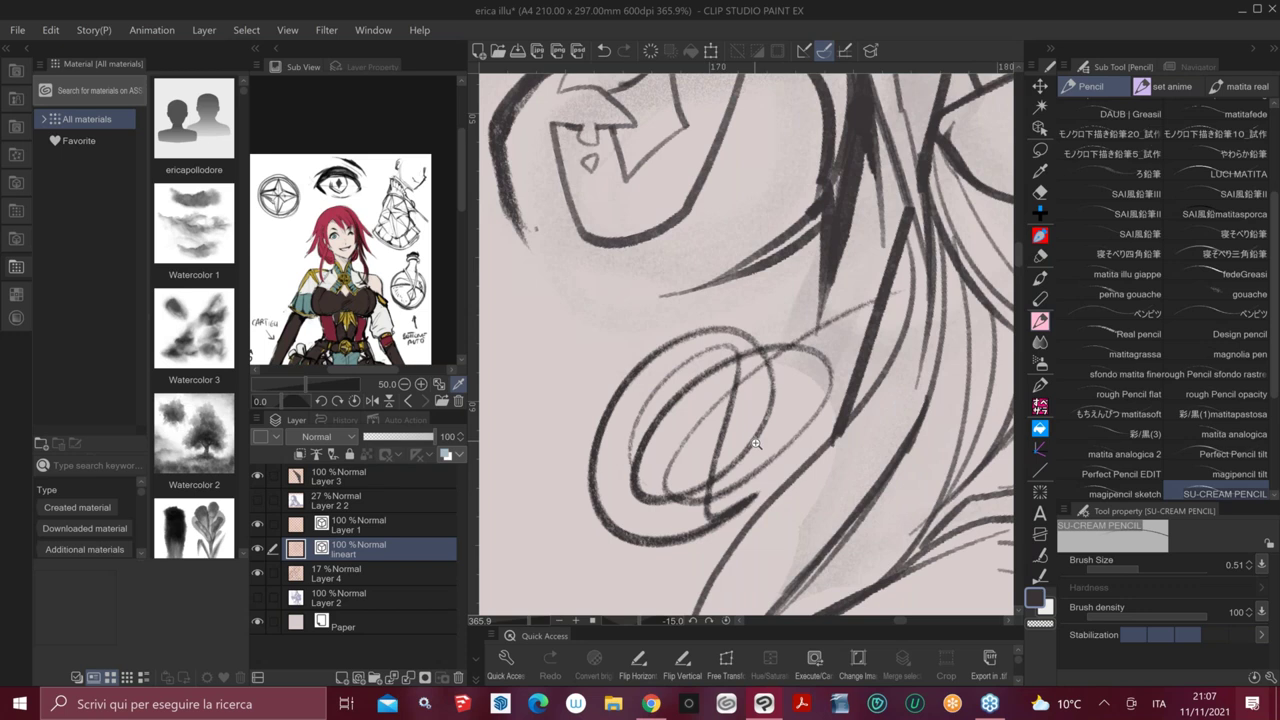
Show the vector control points of the test scribble and move some of them to bend its inner stroke
{"action": "left_click_drag", "start_coordinate": [756, 444], "coordinate": [800, 444]}
{"action": "left_click", "coordinate": [1040, 576]}
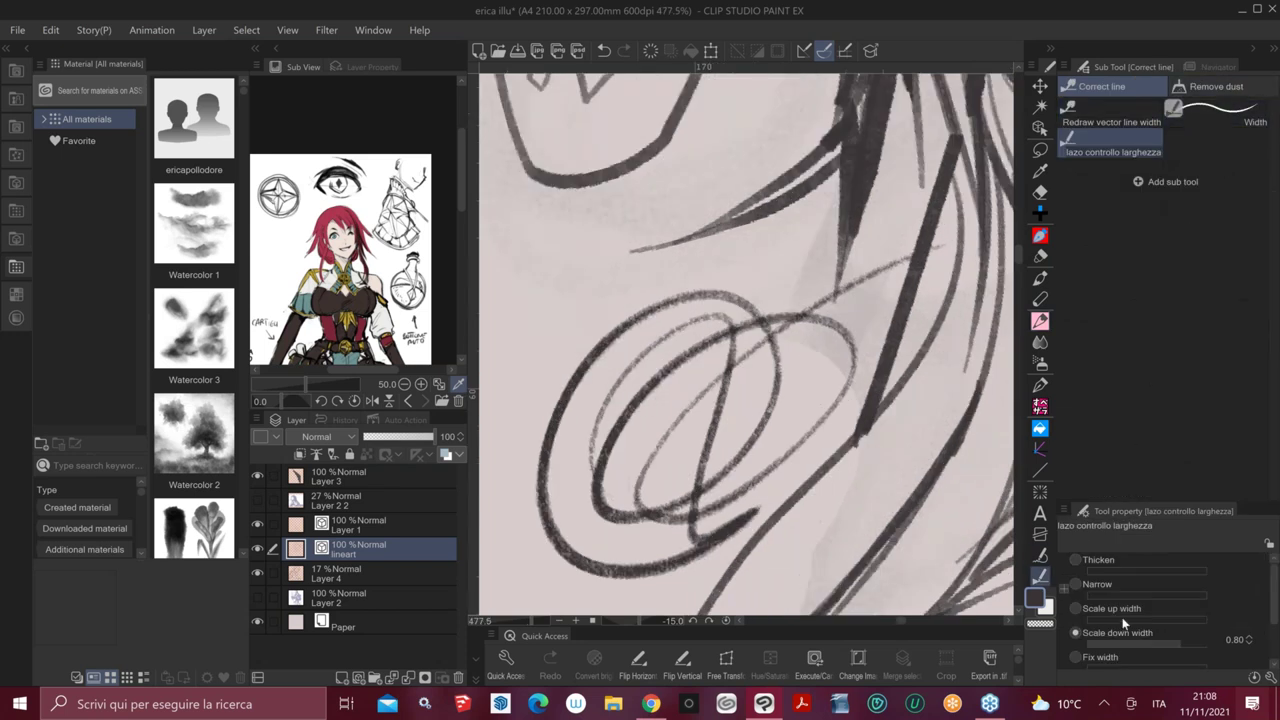
{"action": "left_click", "coordinate": [1132, 122]}
{"action": "left_click", "coordinate": [1040, 556]}
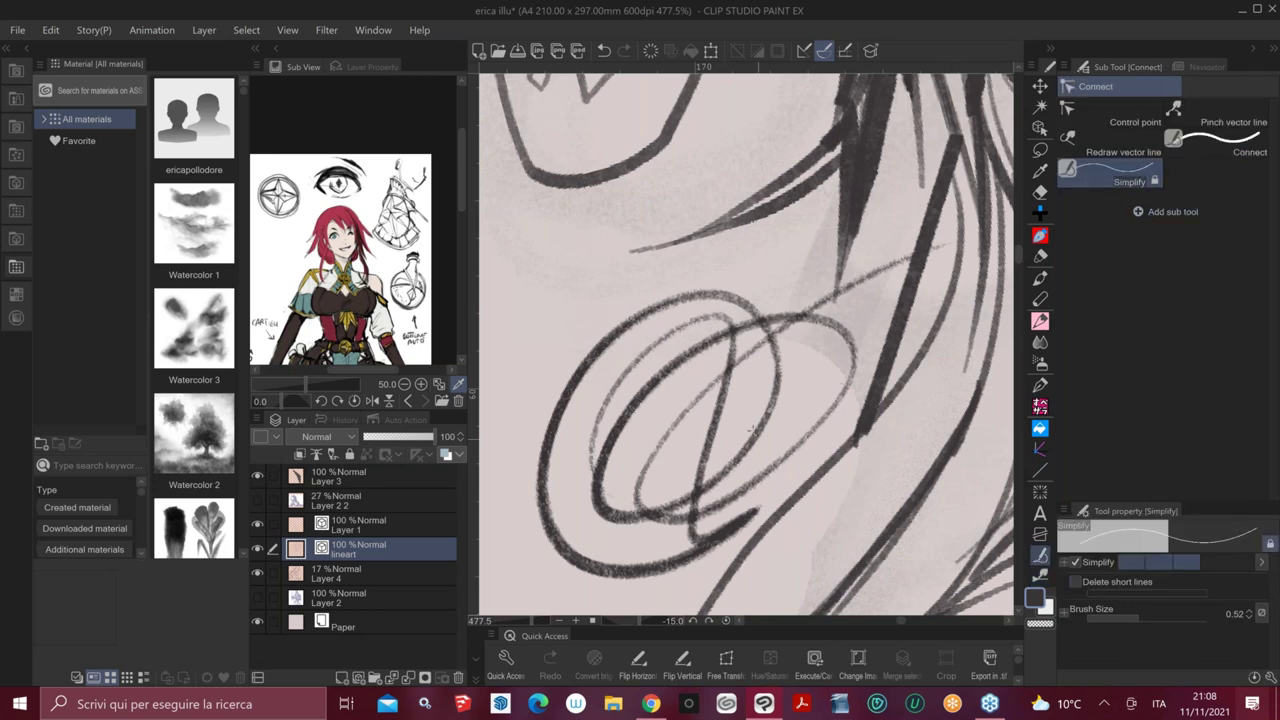
{"action": "left_click", "coordinate": [776, 472], "text": "ctrl"}
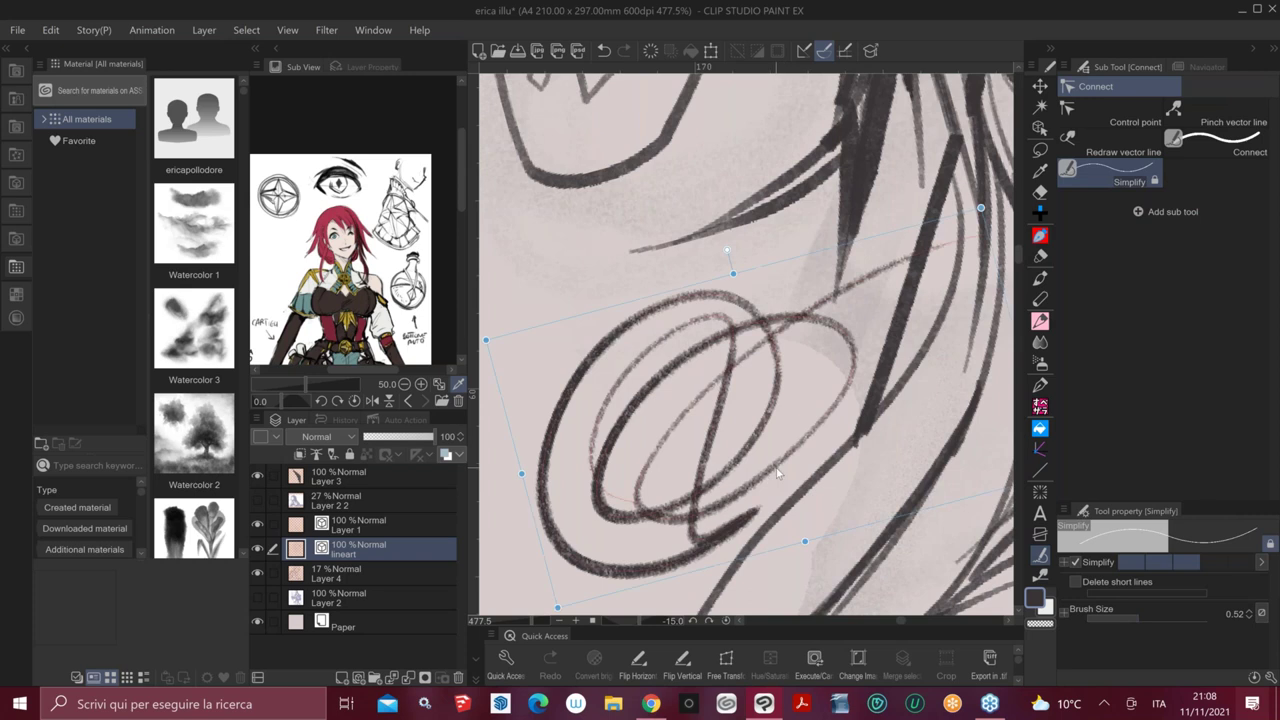
{"action": "left_click", "coordinate": [1135, 122]}
{"action": "mouse_move", "coordinate": [735, 393]}
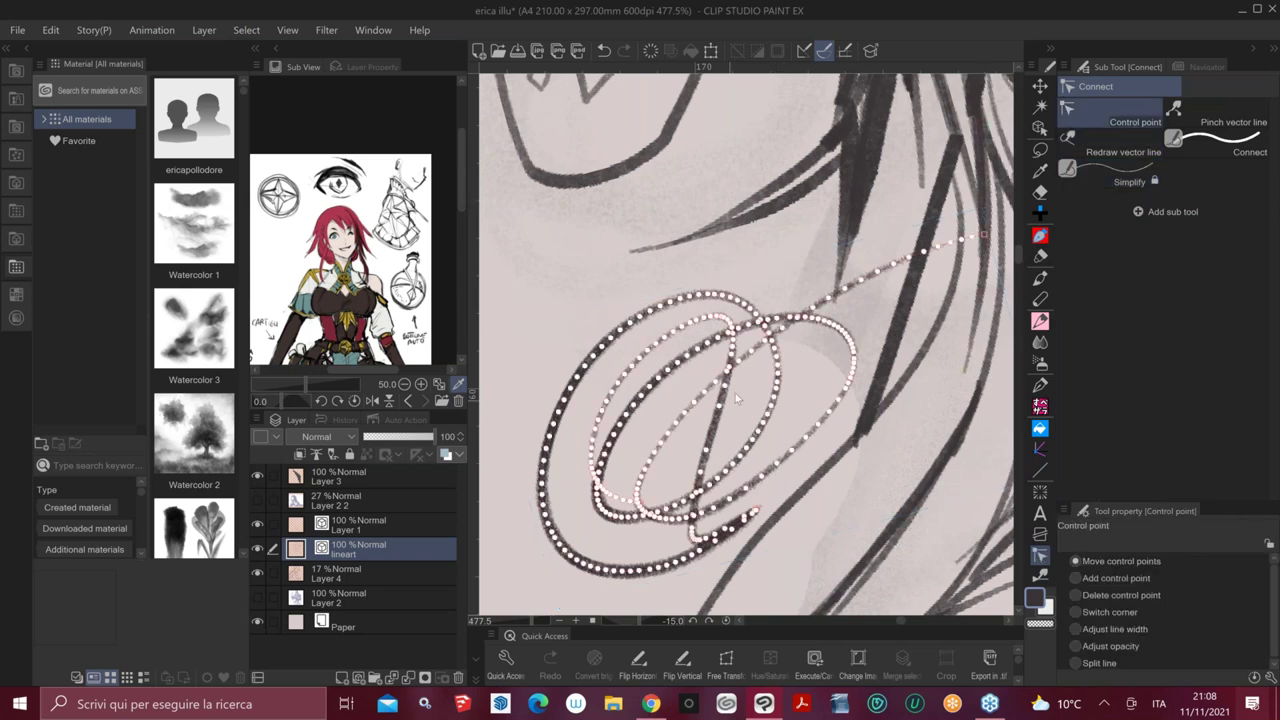
{"action": "mouse_move", "coordinate": [753, 399]}
{"action": "left_mouse_down"}
{"action": "mouse_move", "coordinate": [728, 421]}
{"action": "mouse_move", "coordinate": [700, 418]}
{"action": "left_mouse_up"}
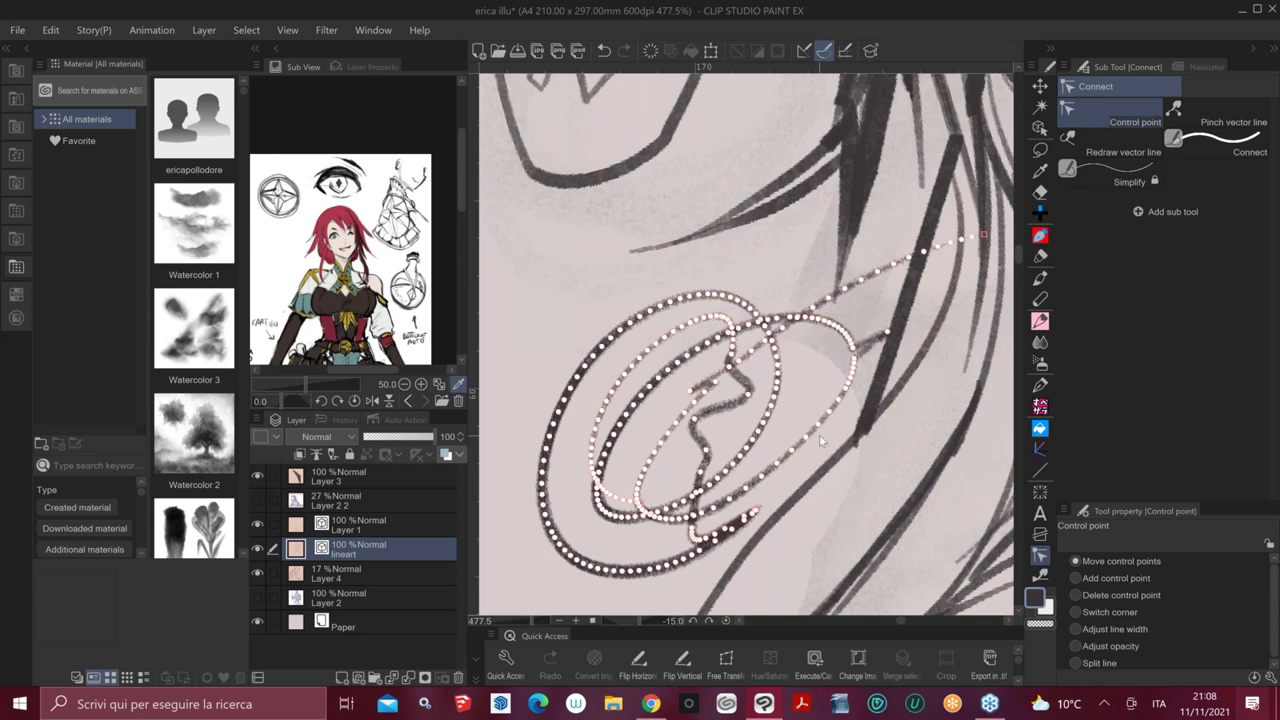
{"action": "scroll", "coordinate": [716, 383], "scroll_direction": "up", "scroll_amount": 2}
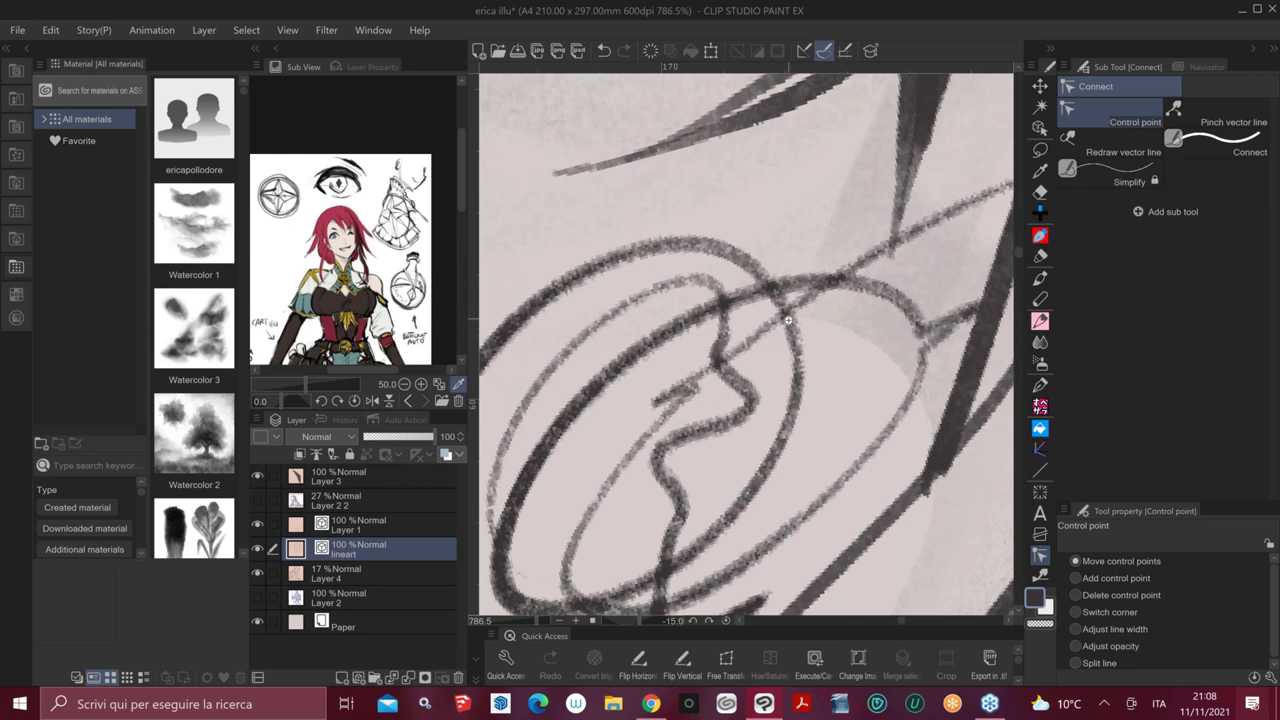
{"action": "scroll", "coordinate": [790, 322], "scroll_direction": "up", "scroll_amount": 2}
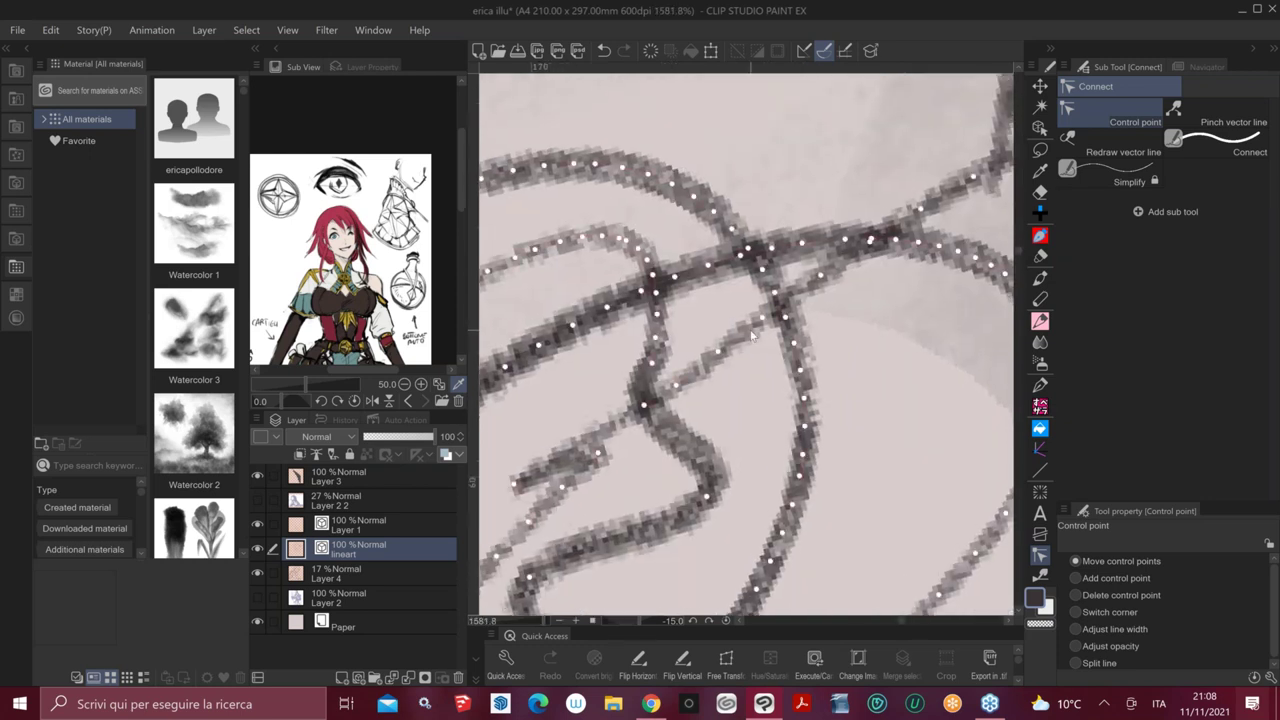
{"action": "scroll", "coordinate": [880, 400], "scroll_direction": "down", "scroll_amount": 1}
{"action": "scroll", "coordinate": [897, 425], "scroll_direction": "down", "scroll_amount": 3}
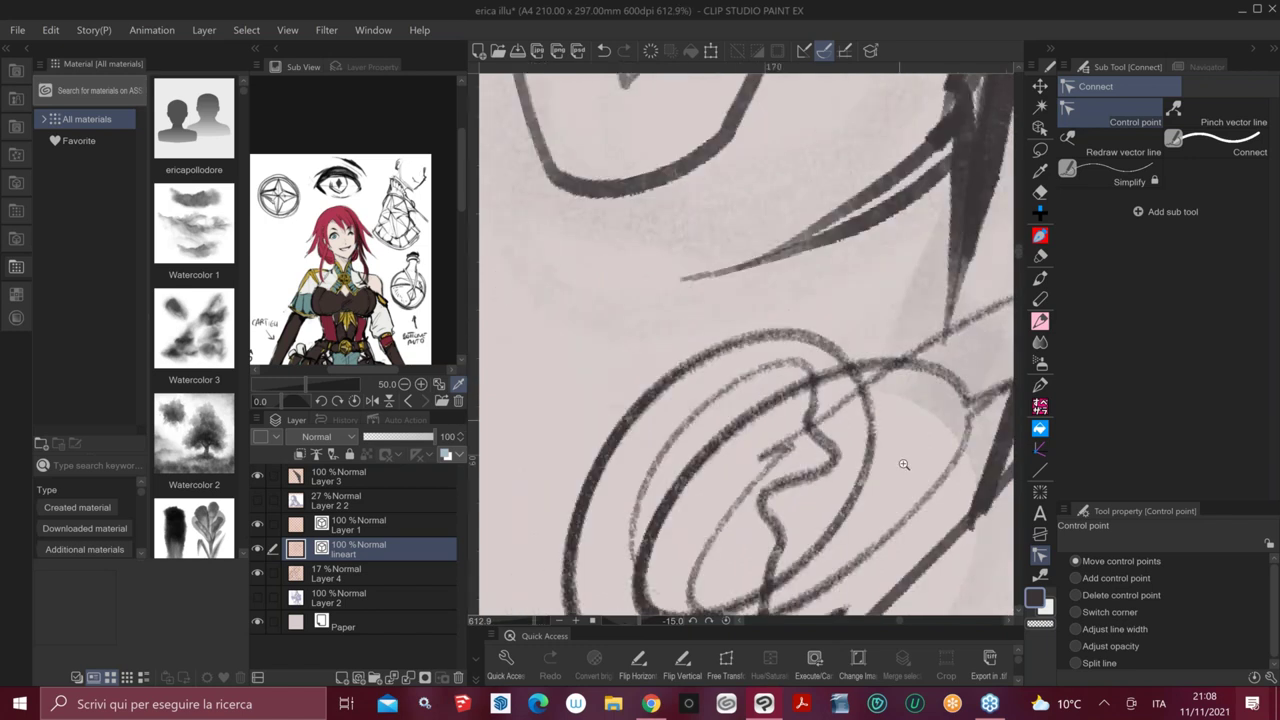
Select the test scribble as an object and change its brush shape to a thin broken-line brush
{"action": "scroll", "coordinate": [903, 464], "scroll_direction": "down", "scroll_amount": 2}
{"action": "left_click_drag", "start_coordinate": [908, 491], "coordinate": [915, 528]}
{"action": "left_click_drag", "start_coordinate": [950, 480], "coordinate": [905, 310]}
{"action": "left_click", "coordinate": [1039, 128]}
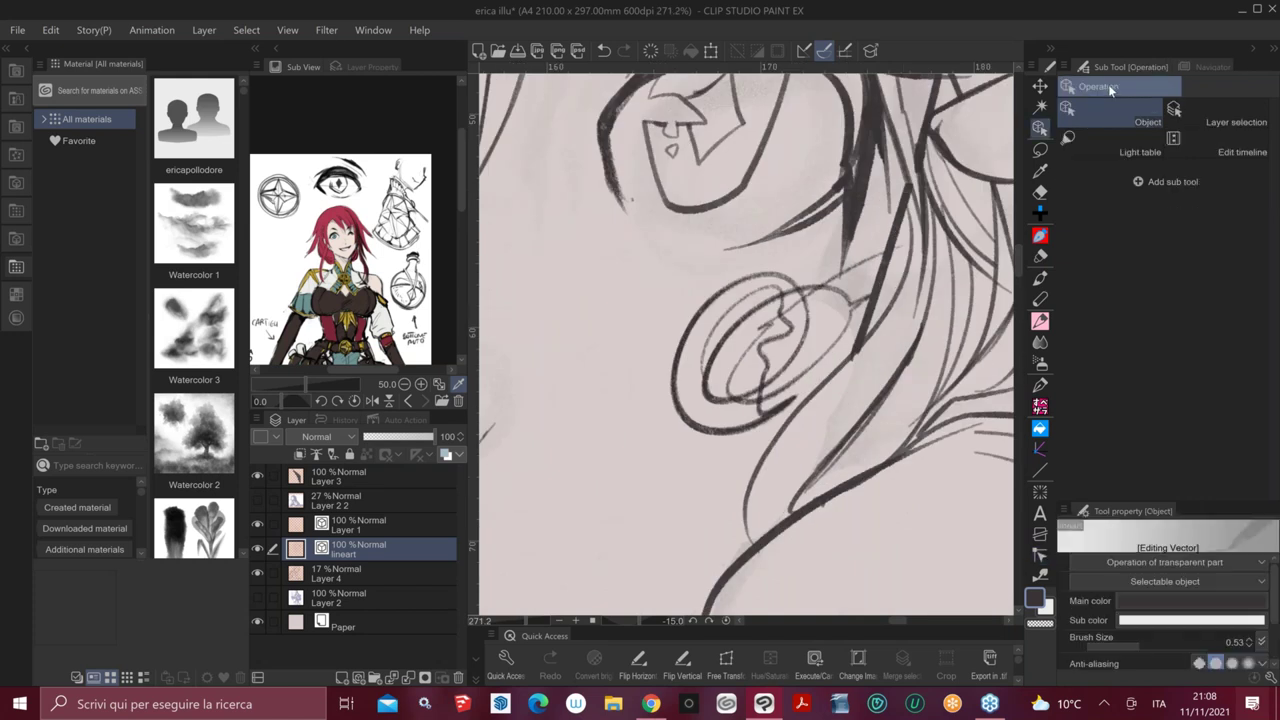
{"action": "left_click", "coordinate": [808, 298]}
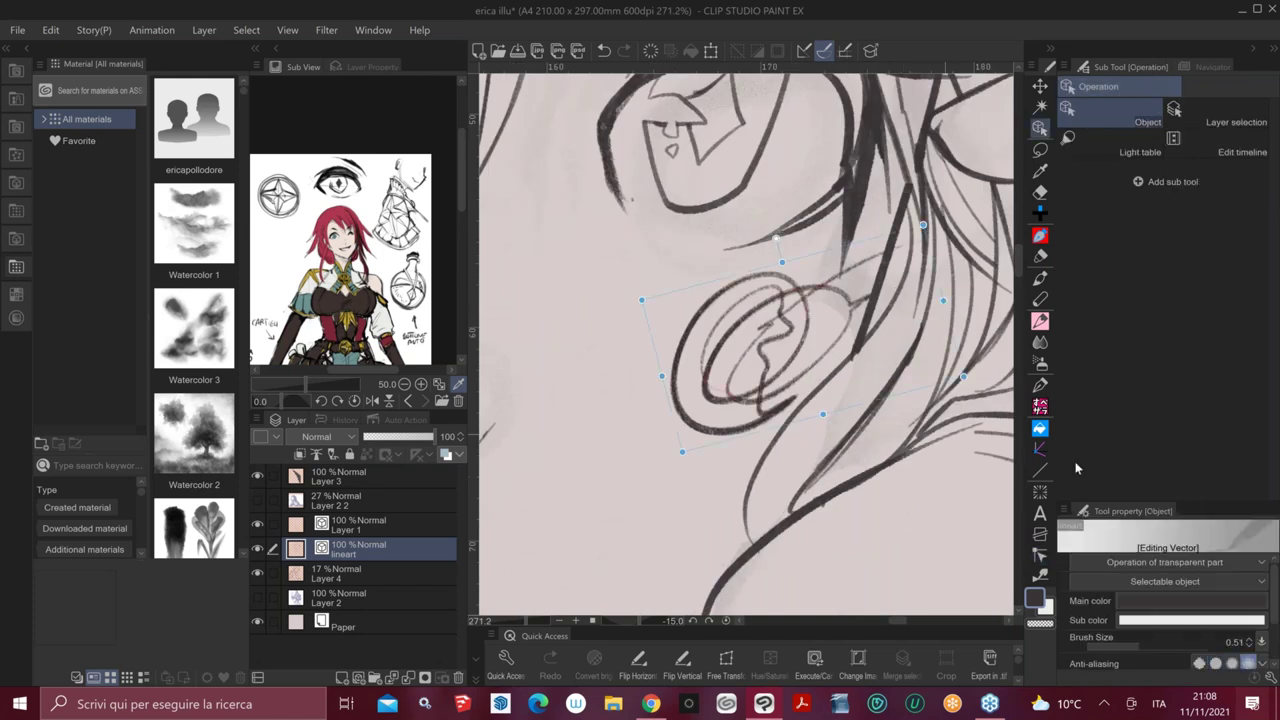
{"action": "left_click", "coordinate": [1183, 511]}
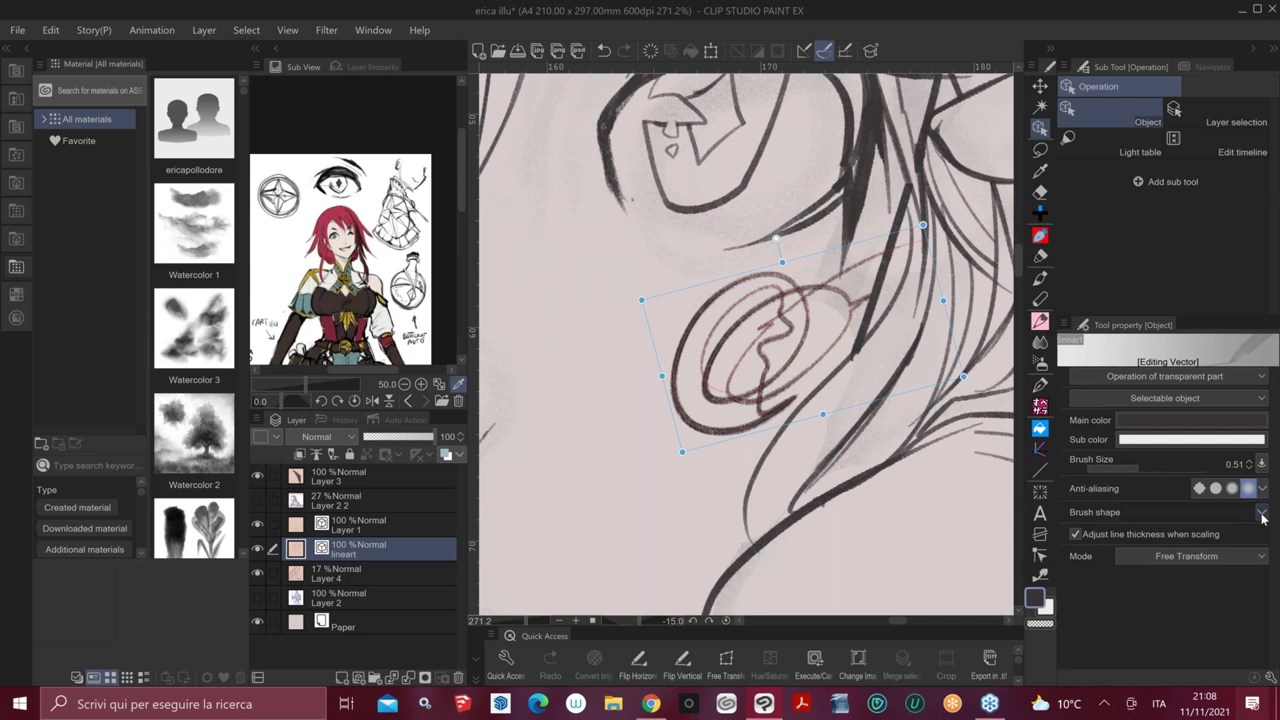
{"action": "left_click", "coordinate": [1262, 513]}
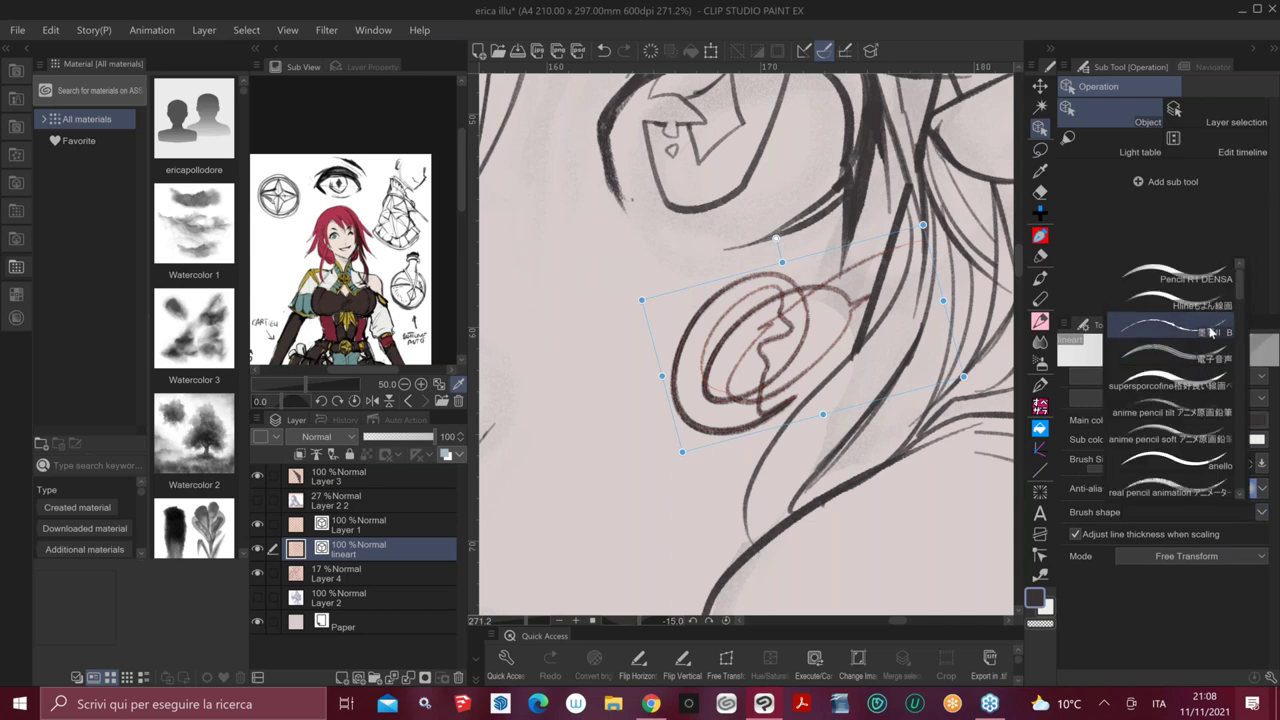
{"action": "left_click", "coordinate": [1211, 332]}
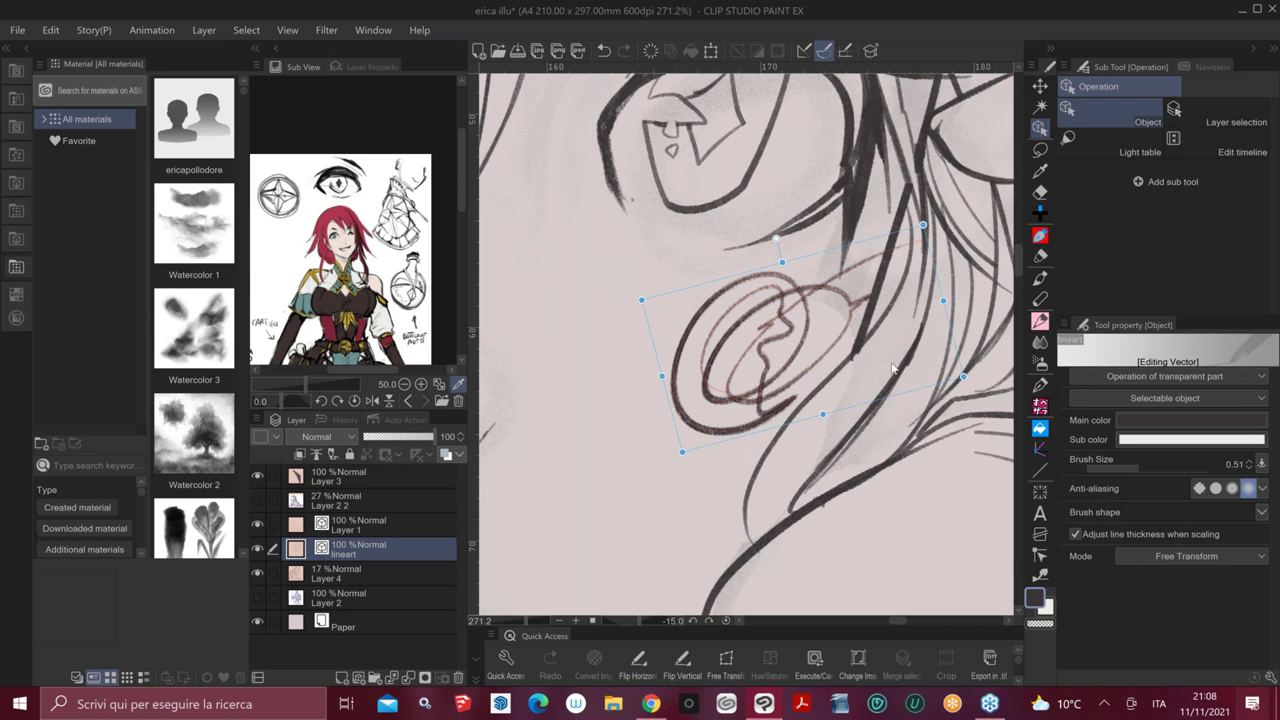
Set the selected scribble's brush size to 3.38, and delete the scribble from the cheek
{"action": "key", "text": "ctrl+space"}
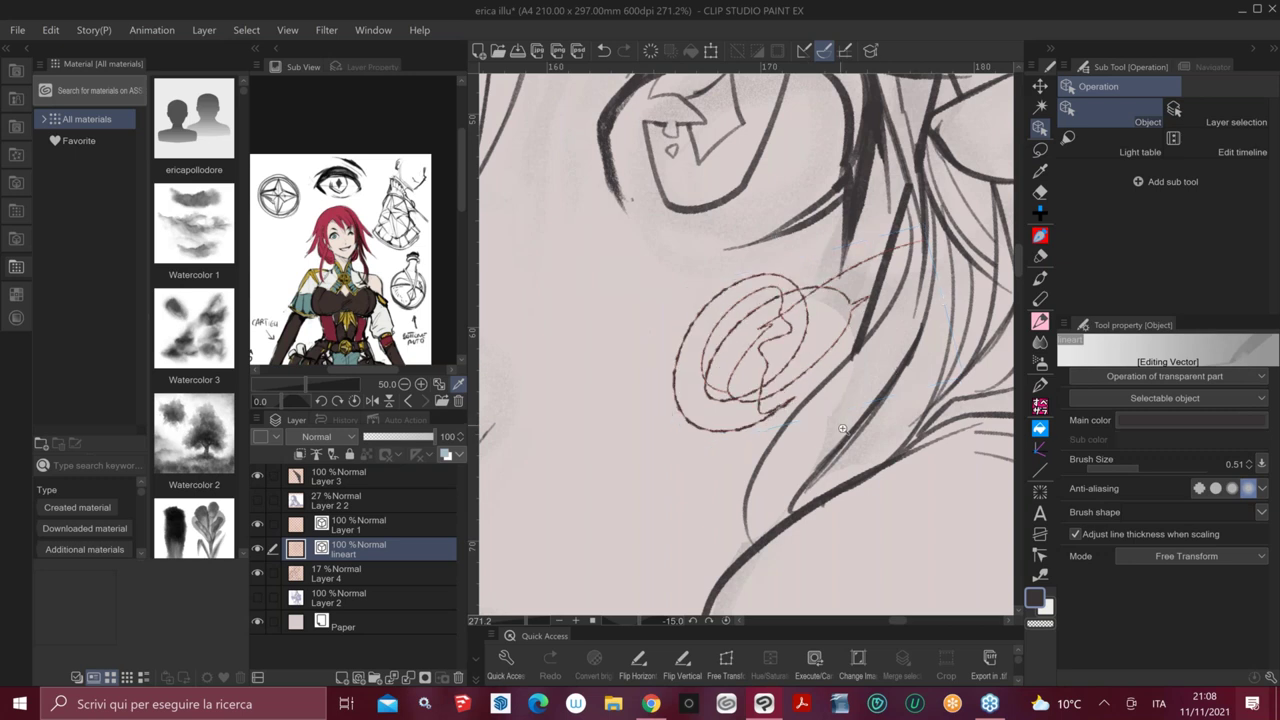
{"action": "left_click_drag", "start_coordinate": [843, 429], "coordinate": [868, 429]}
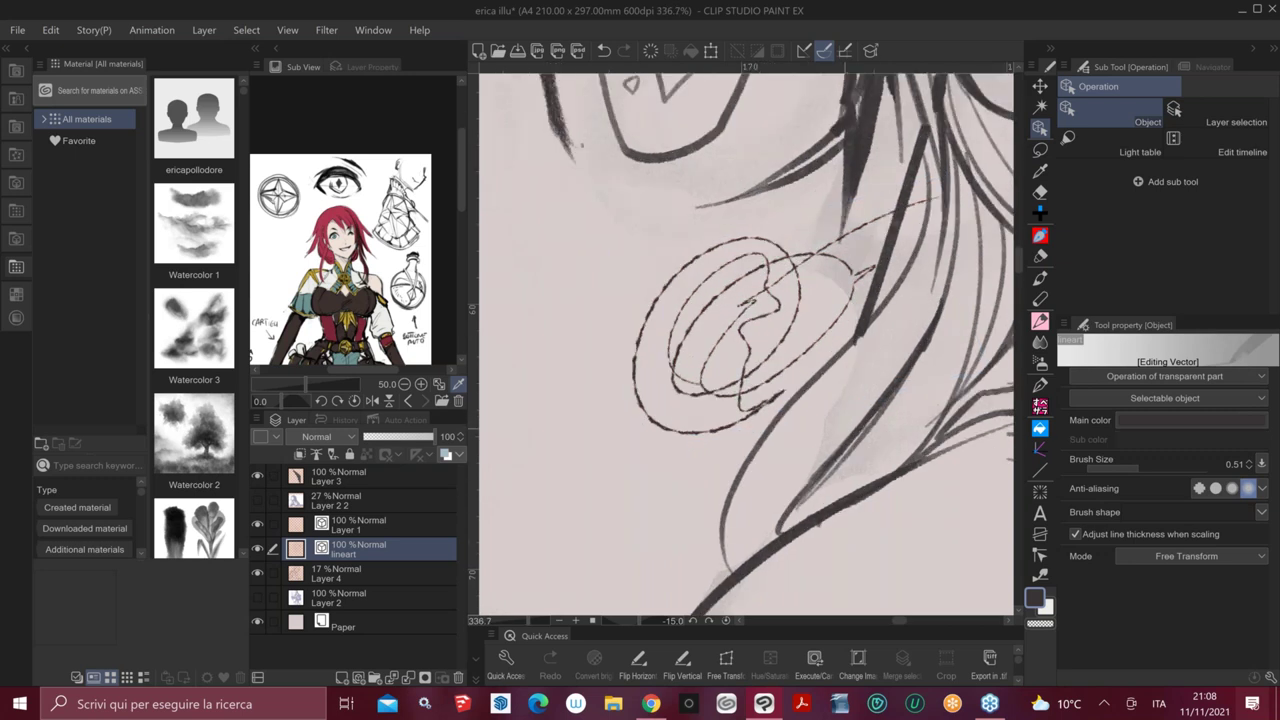
{"action": "left_click", "coordinate": [1164, 469]}
{"action": "left_click", "coordinate": [1163, 469]}
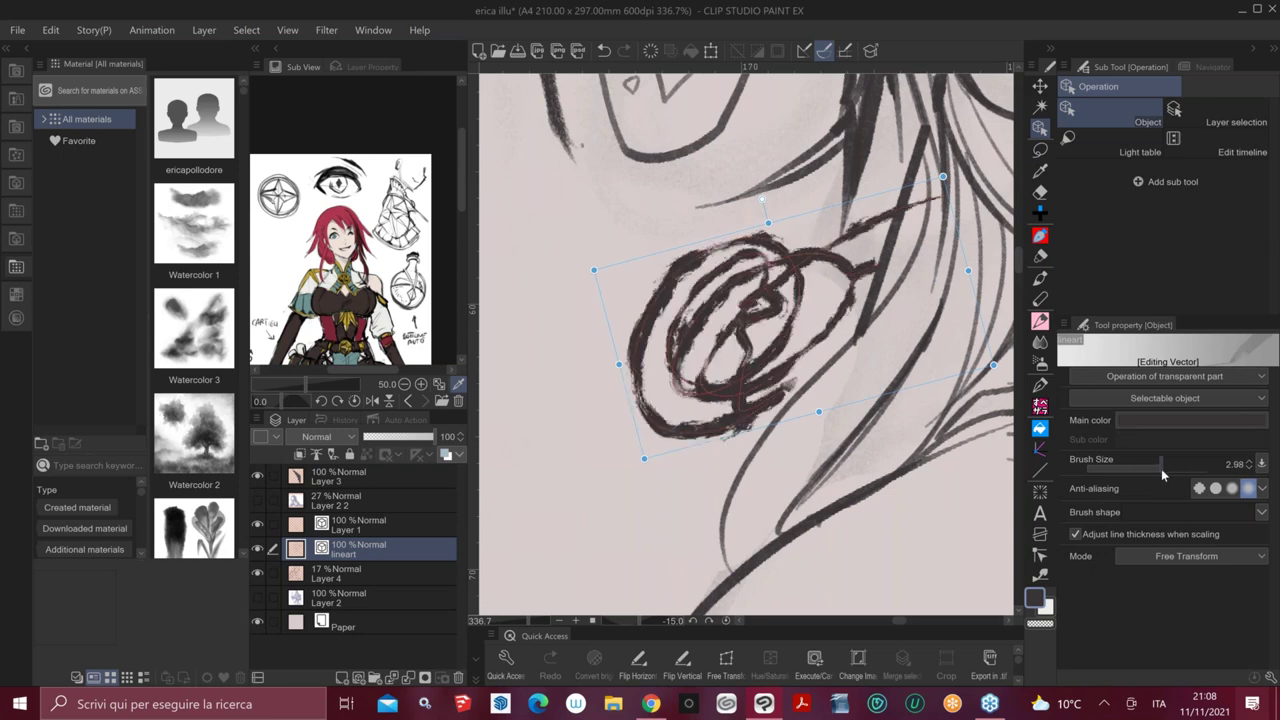
{"action": "left_click", "coordinate": [1166, 469]}
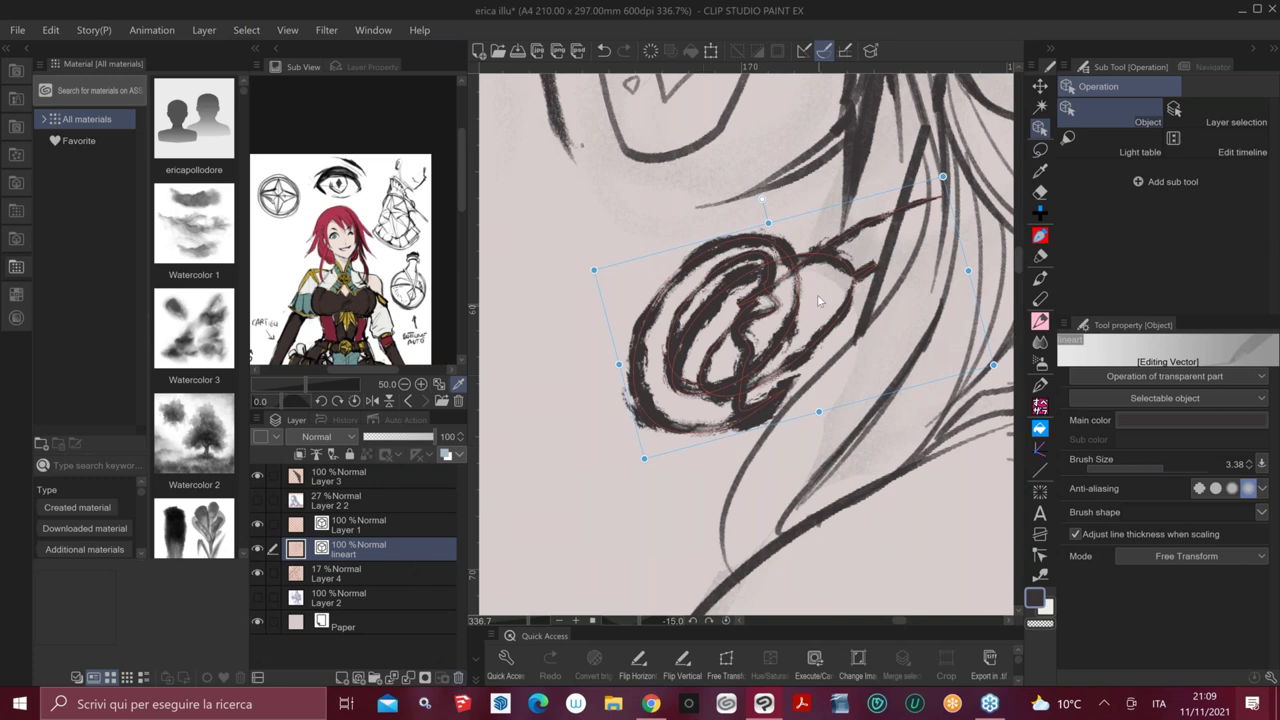
{"action": "left_click", "coordinate": [831, 258]}
{"action": "key", "text": "Delete"}
Draw a thin strand line inside the hair lock curling beside the cheek above the hand, using the SU-CREAM PENCIL
{"action": "left_click", "coordinate": [1040, 235]}
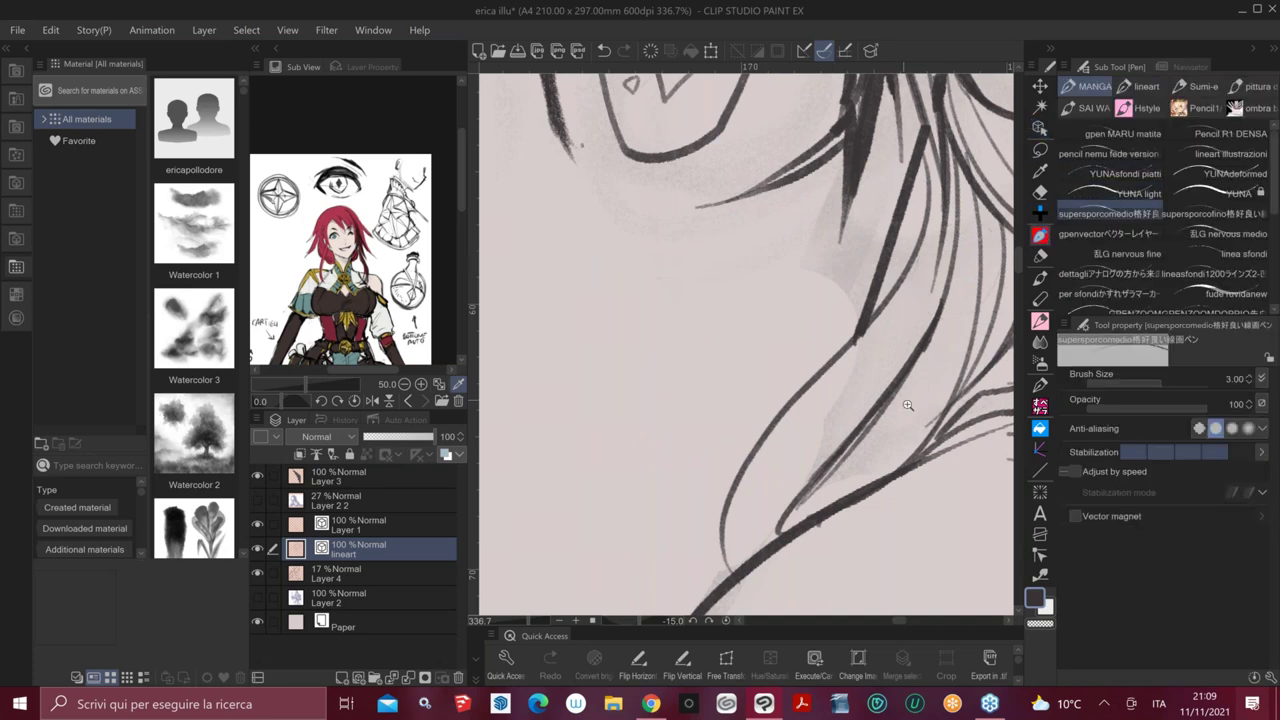
{"action": "scroll", "coordinate": [908, 405], "scroll_direction": "down", "scroll_amount": 3}
{"action": "left_click_drag", "start_coordinate": [878, 425], "coordinate": [842, 450]}
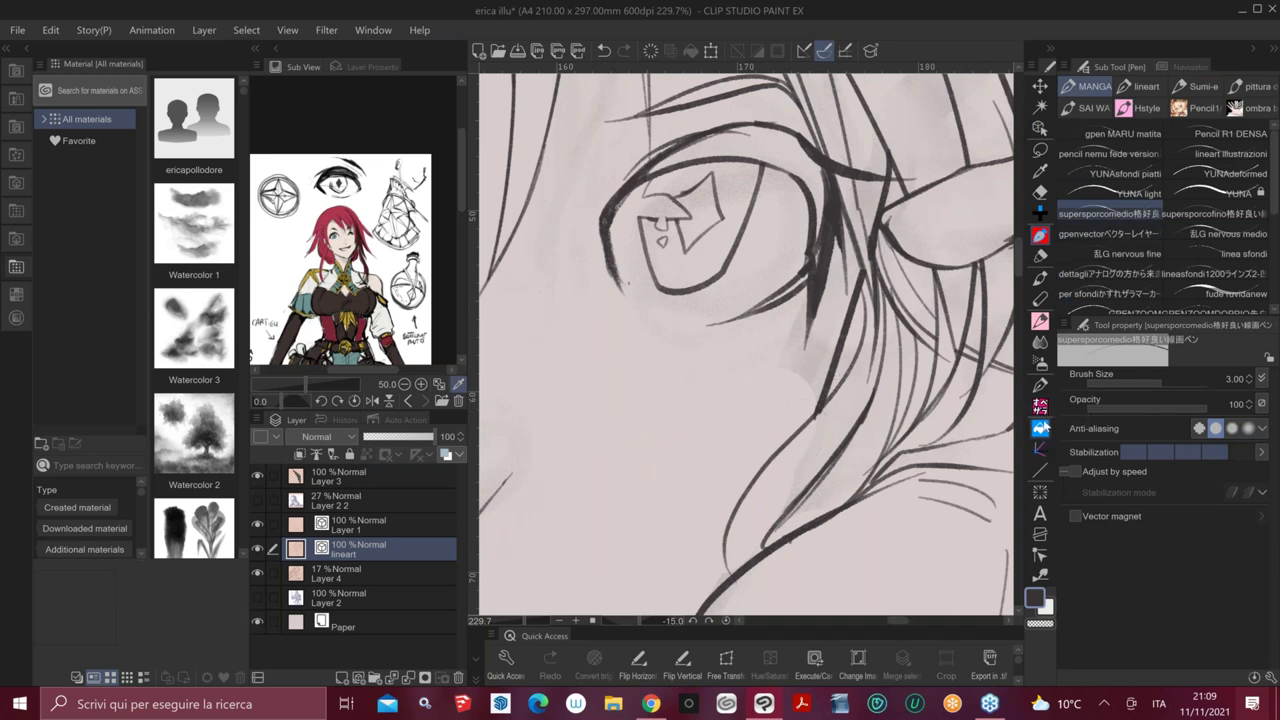
{"action": "key", "text": "p"}
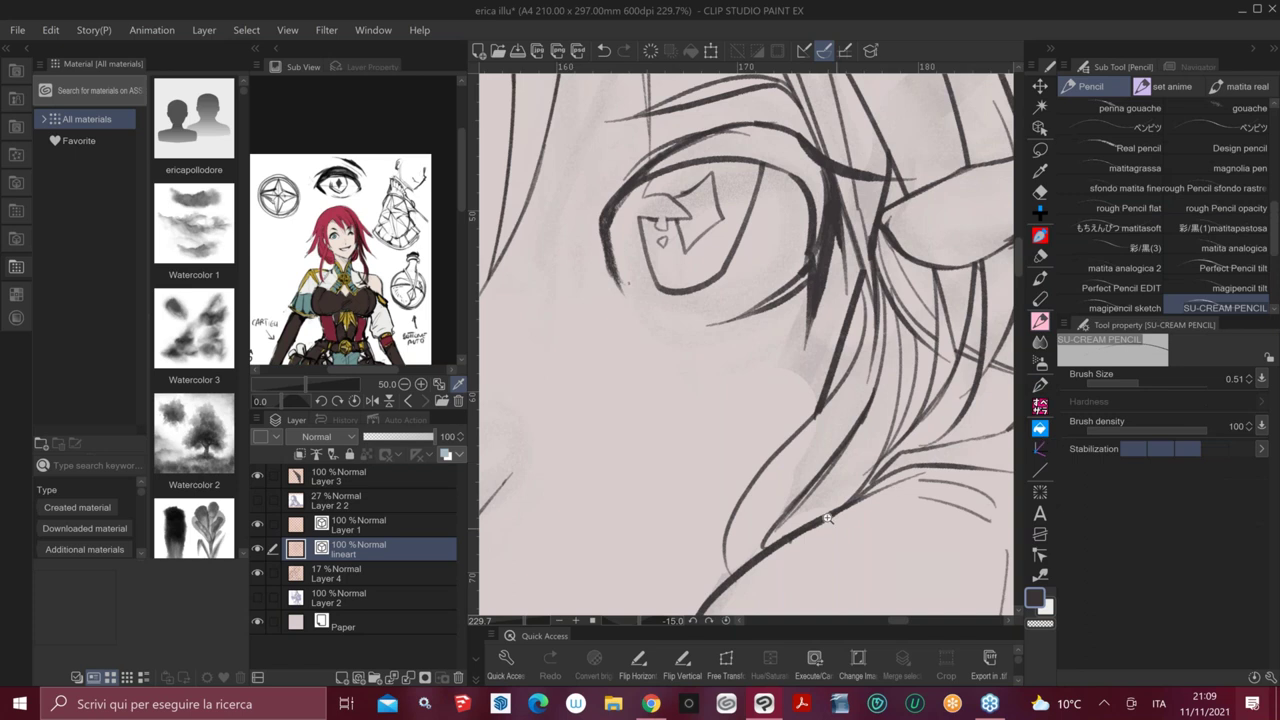
{"action": "scroll", "coordinate": [870, 440], "scroll_direction": "down", "scroll_amount": 4}
{"action": "mouse_move", "coordinate": [870, 438]}
{"action": "left_mouse_down"}
{"action": "mouse_move", "coordinate": [856, 120]}
{"action": "mouse_move", "coordinate": [854, 233]}
{"action": "mouse_move", "coordinate": [762, 354]}
{"action": "mouse_move", "coordinate": [794, 272]}
{"action": "left_mouse_up"}
{"action": "scroll", "coordinate": [783, 305], "scroll_direction": "up", "scroll_amount": 2}
{"action": "left_click_drag", "start_coordinate": [752, 334], "coordinate": [818, 262]}
{"action": "key", "text": "e"}
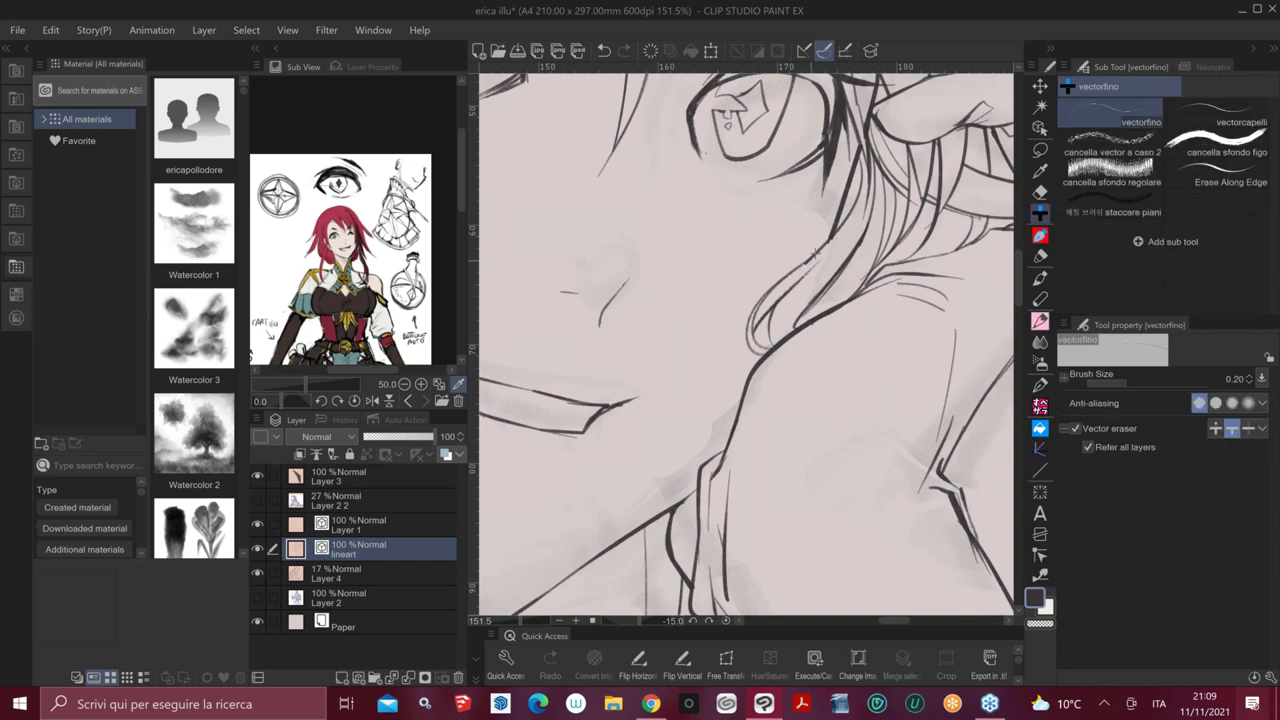
{"action": "key", "text": "p"}
{"action": "left_click_drag", "start_coordinate": [766, 300], "coordinate": [832, 240]}
{"action": "key", "text": "ctrl+z"}
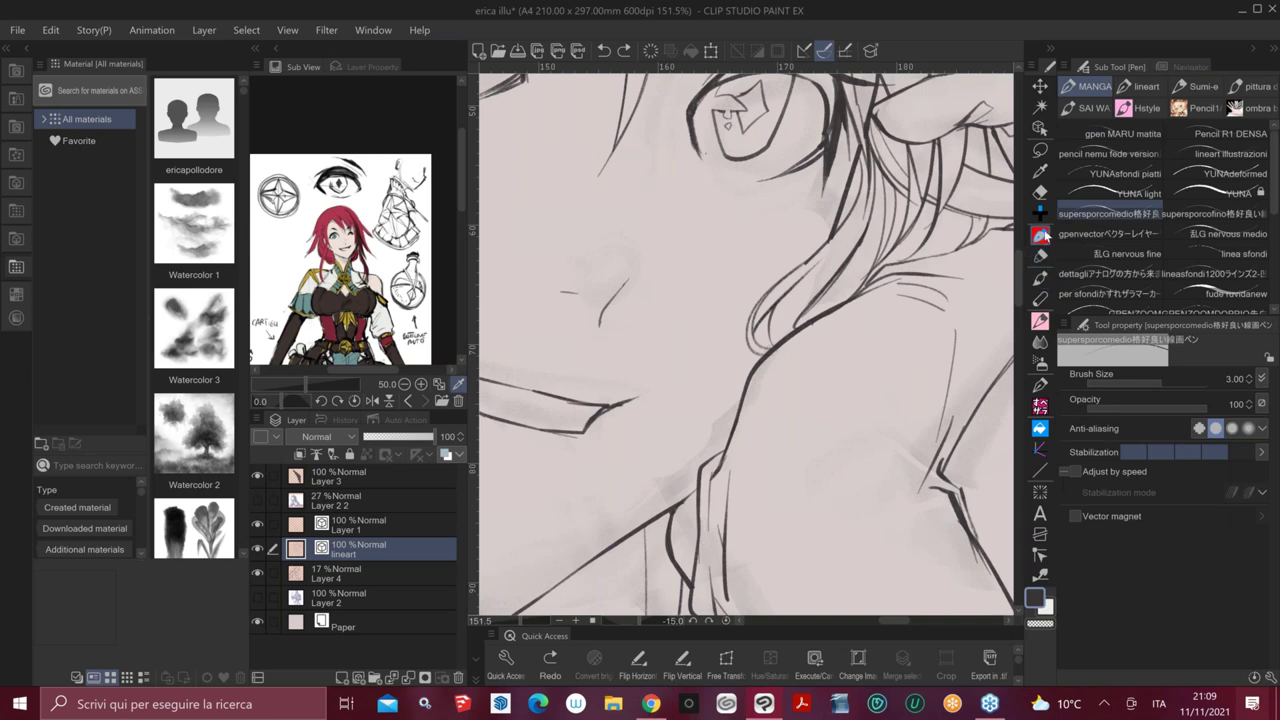
{"action": "left_click", "coordinate": [1042, 322]}
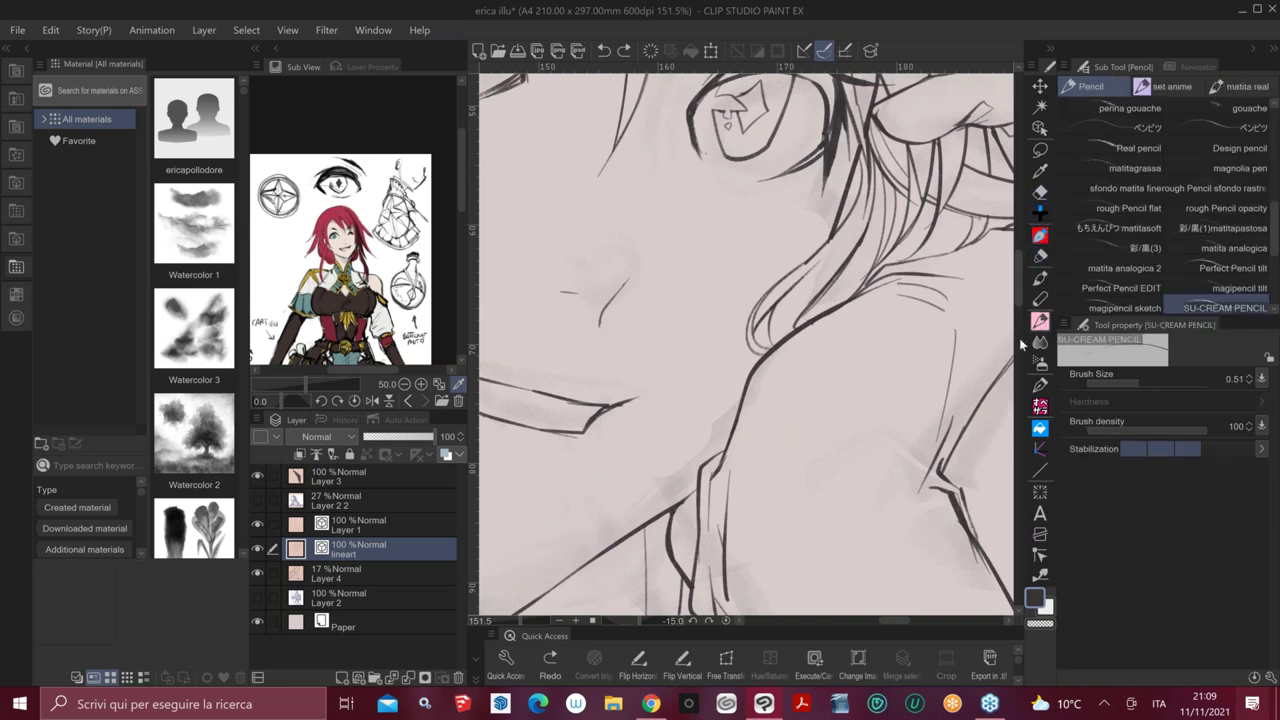
{"action": "scroll", "coordinate": [904, 430], "scroll_direction": "down", "scroll_amount": 3}
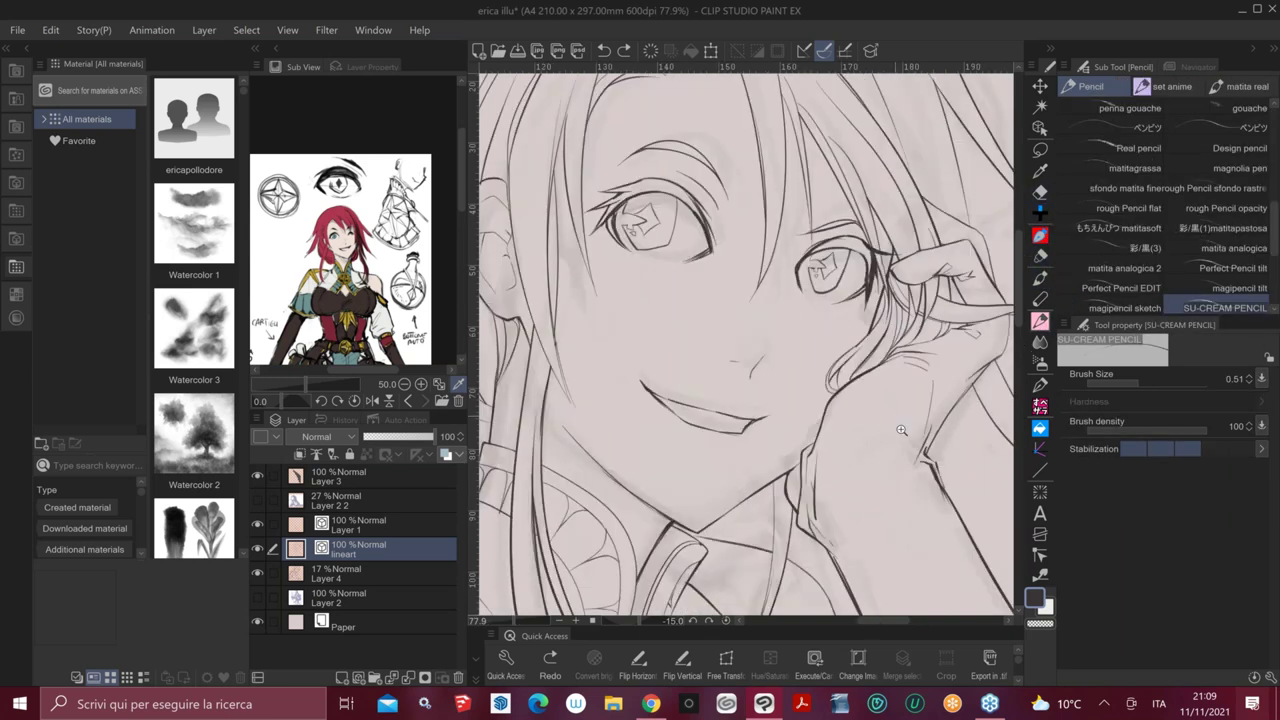
{"action": "scroll", "coordinate": [901, 430], "scroll_direction": "down", "scroll_amount": 3}
{"action": "left_click_drag", "start_coordinate": [865, 432], "coordinate": [853, 415]}
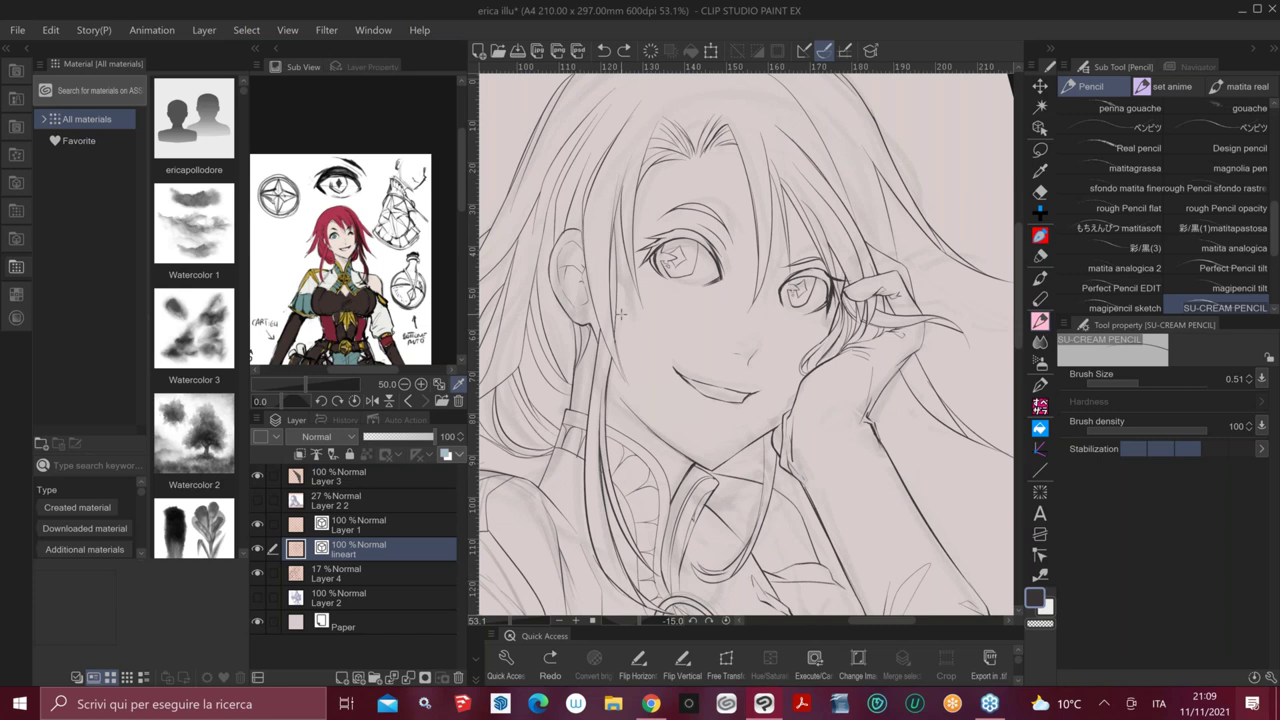
Open the character sheet document Erica.clip from the recently used files
{"action": "left_click", "coordinate": [18, 30]}
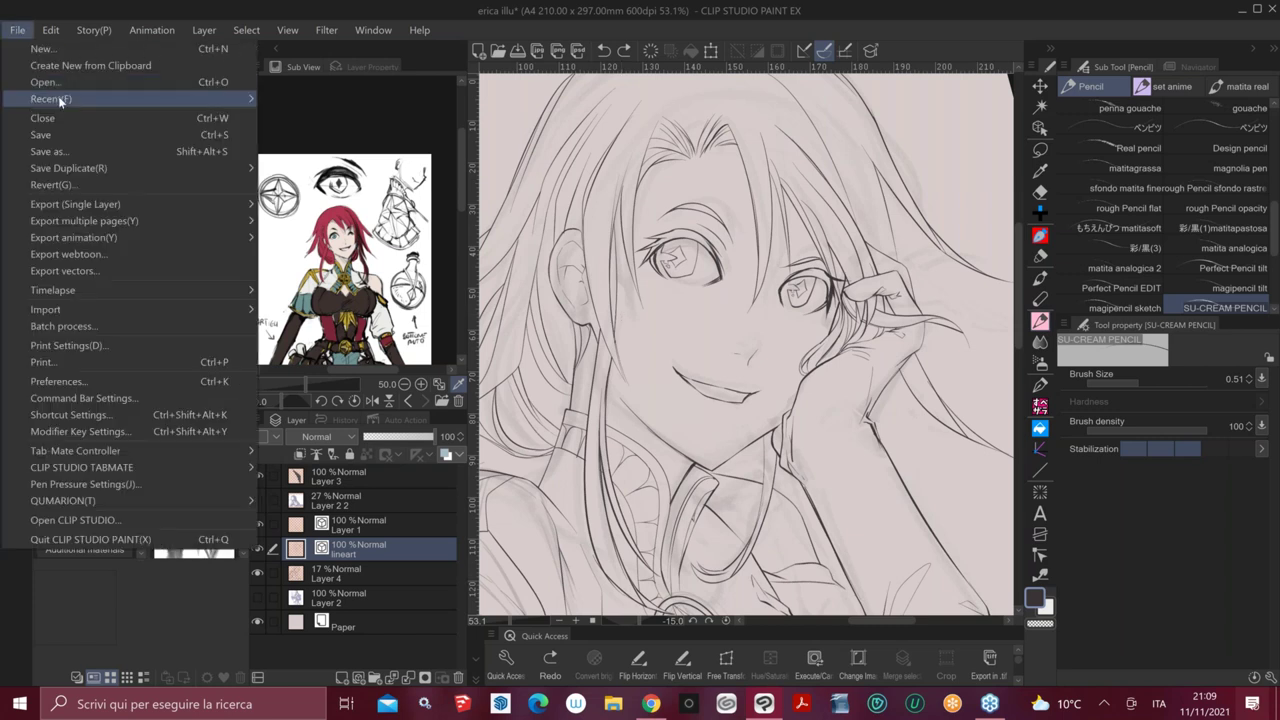
{"action": "mouse_move", "coordinate": [58, 97]}
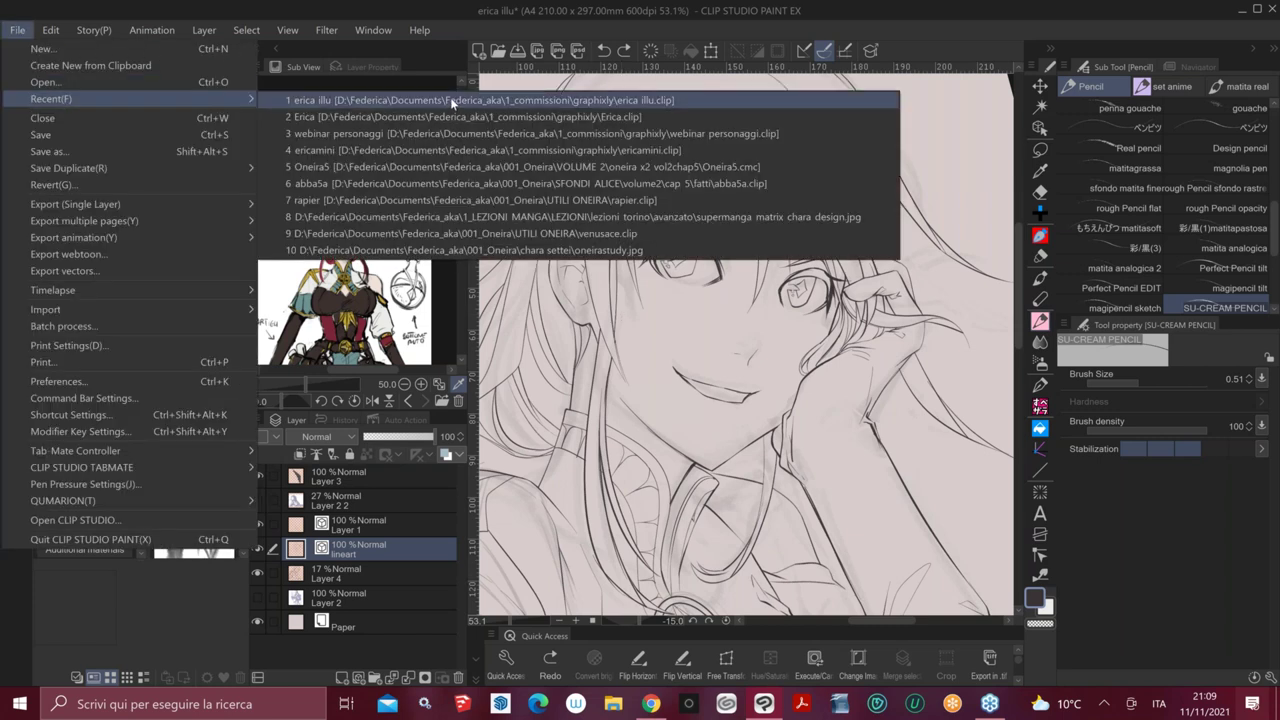
{"action": "left_click", "coordinate": [450, 97]}
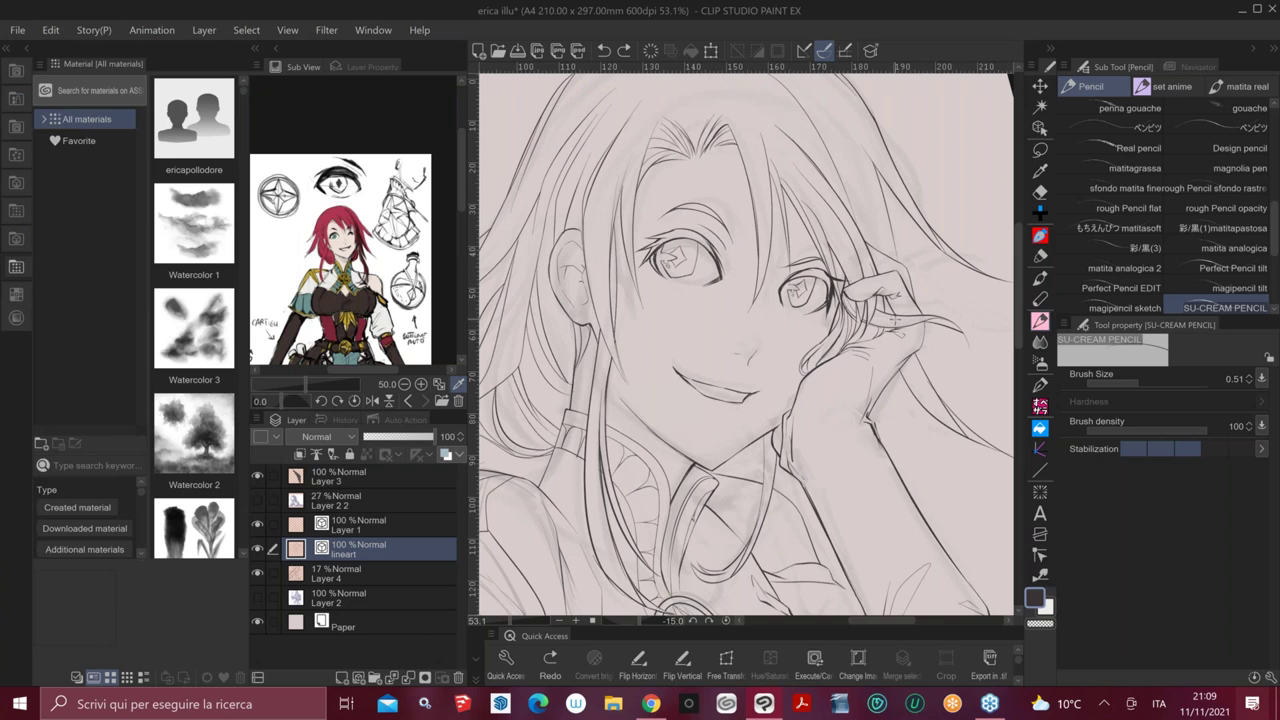
{"action": "left_click", "coordinate": [18, 30]}
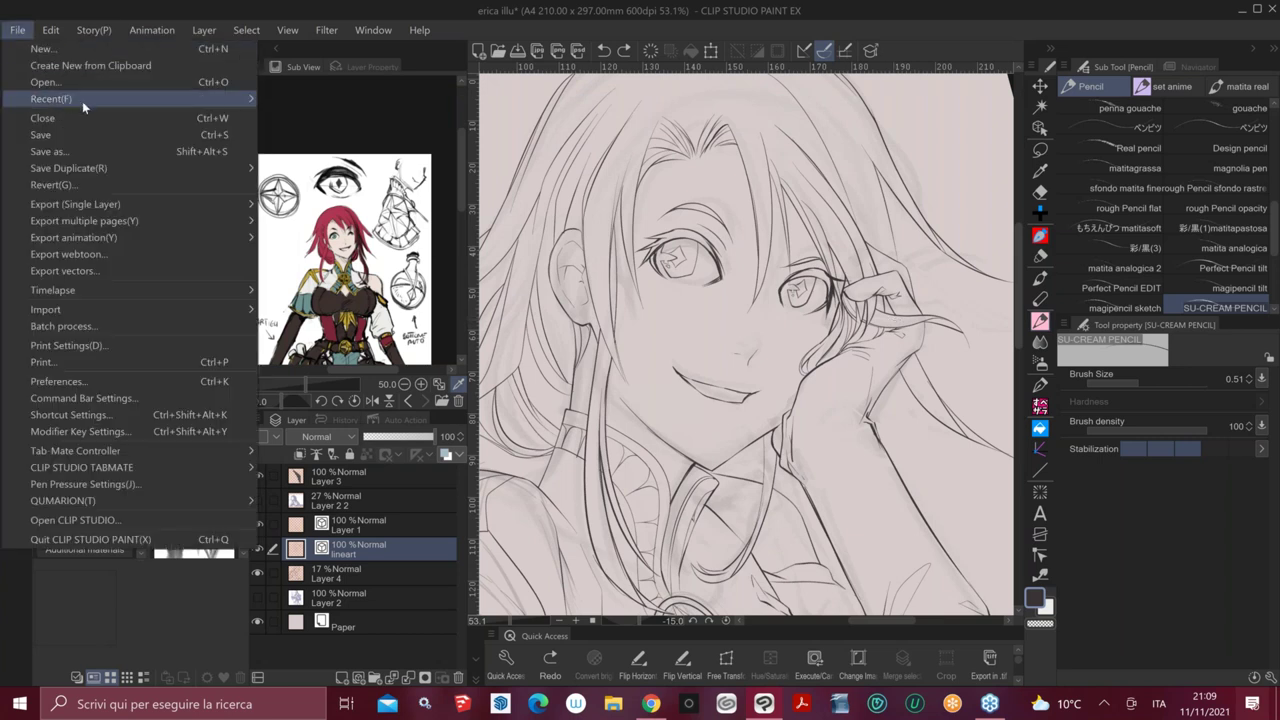
{"action": "mouse_move", "coordinate": [82, 101]}
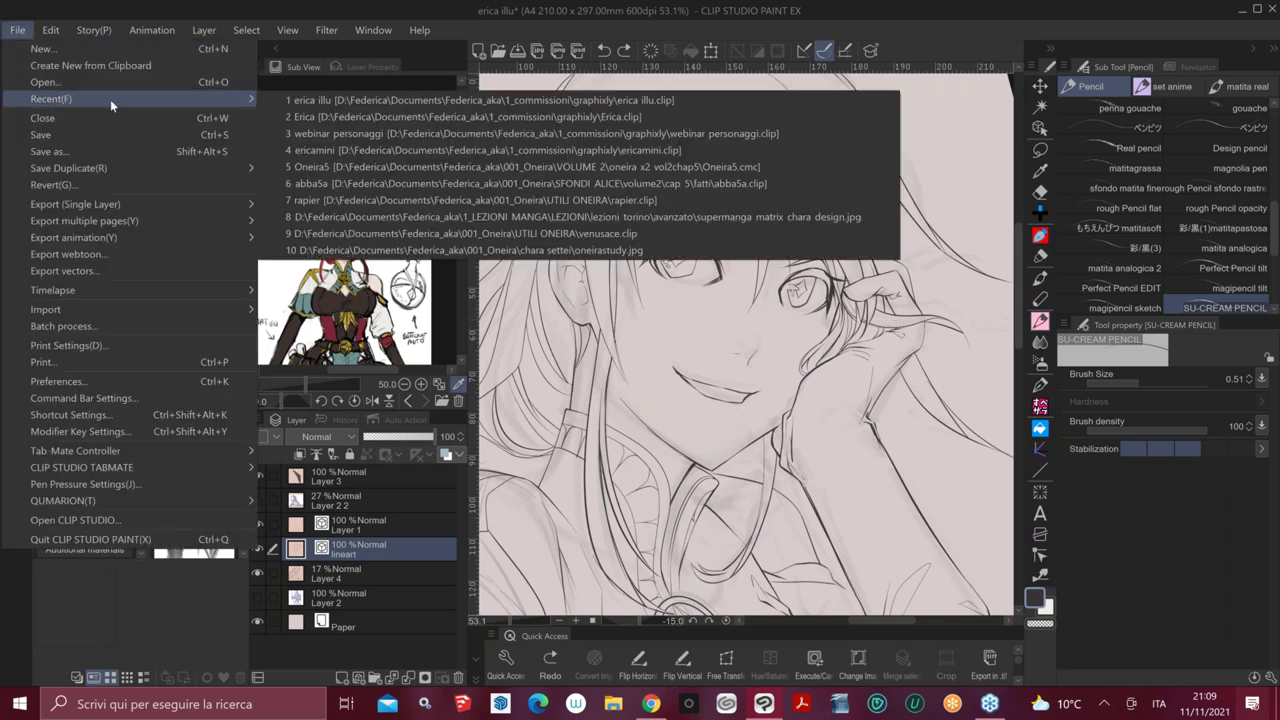
{"action": "left_click", "coordinate": [412, 117]}
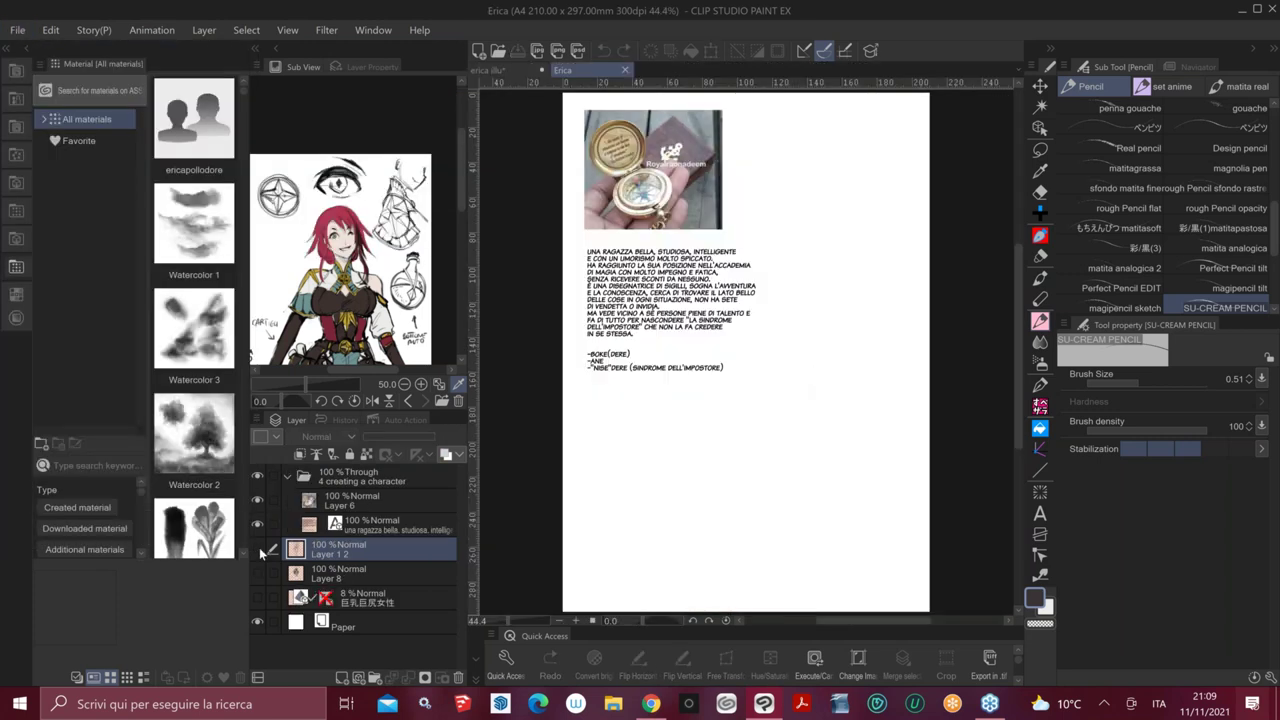
Show the sketch on Layer 1 2 and the 3D figure layer, setting their opacities to 7% and 53% respectively
{"action": "left_click", "coordinate": [258, 549]}
{"action": "left_click", "coordinate": [258, 597]}
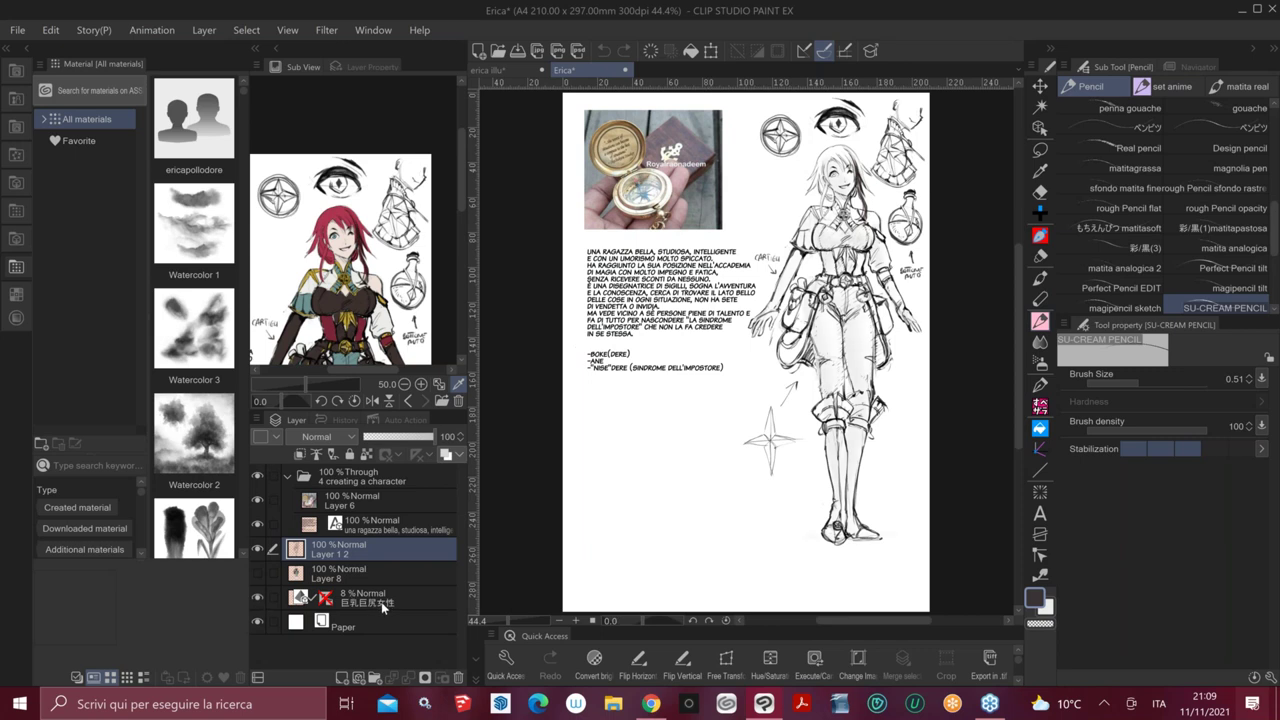
{"action": "left_click", "coordinate": [383, 607]}
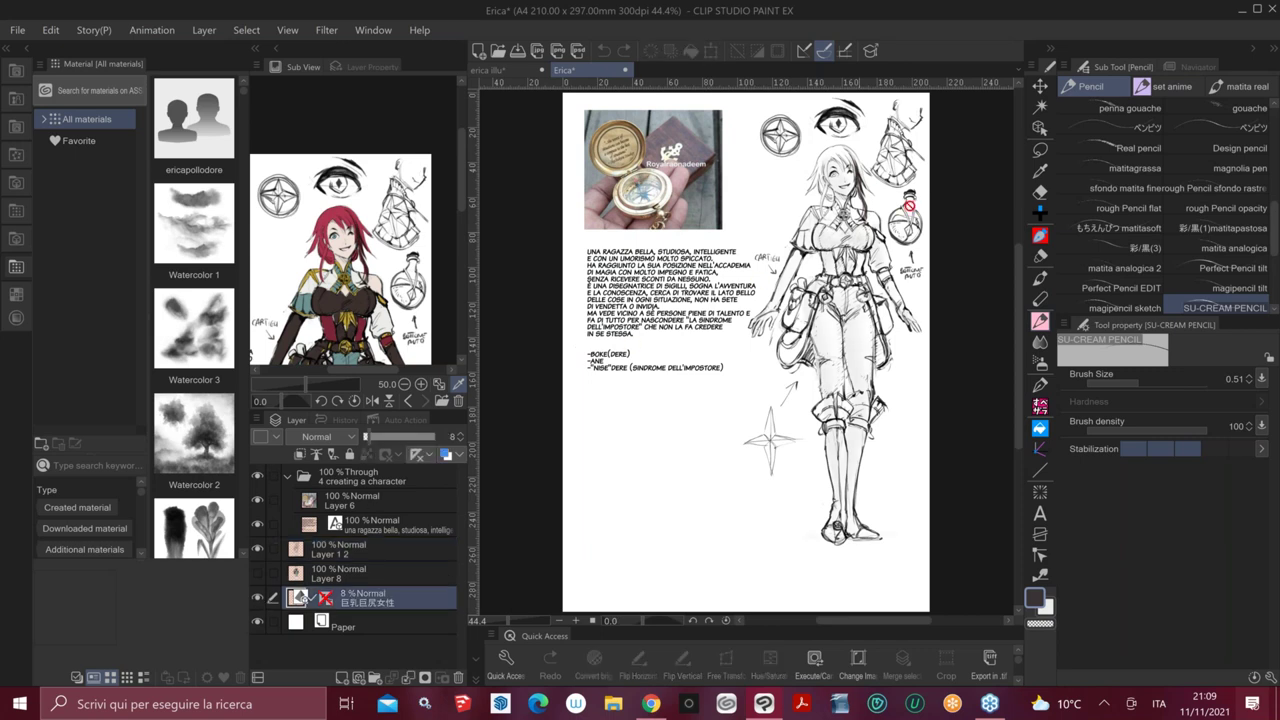
{"action": "scroll", "coordinate": [897, 165], "scroll_direction": "up", "scroll_amount": 4}
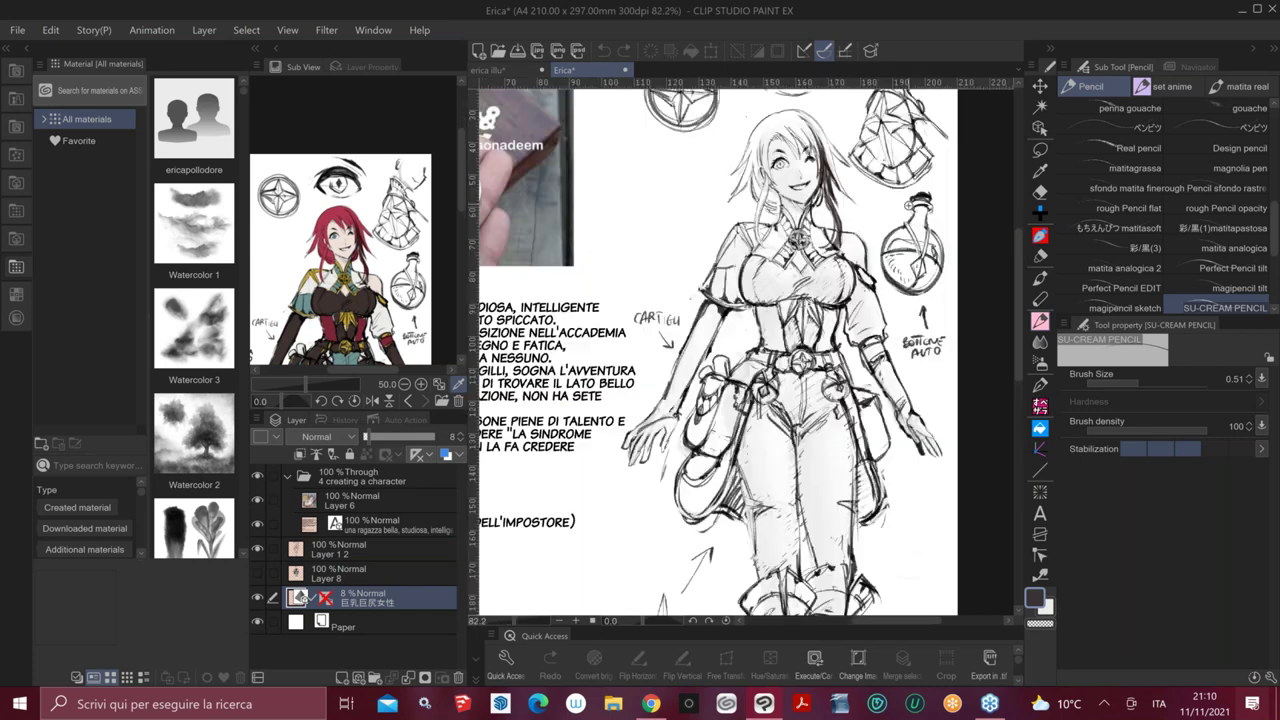
{"action": "left_click_drag", "start_coordinate": [366, 437], "coordinate": [410, 438]}
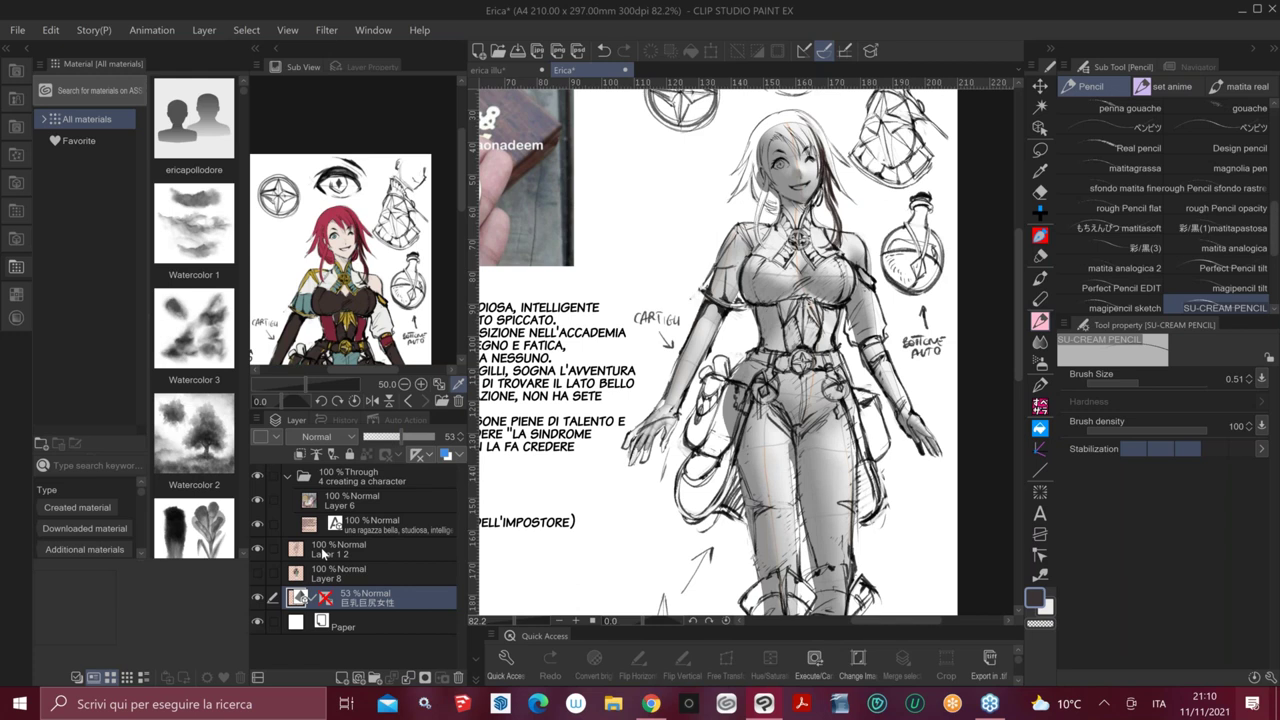
{"action": "left_click", "coordinate": [322, 552]}
{"action": "left_click_drag", "start_coordinate": [418, 445], "coordinate": [367, 436]}
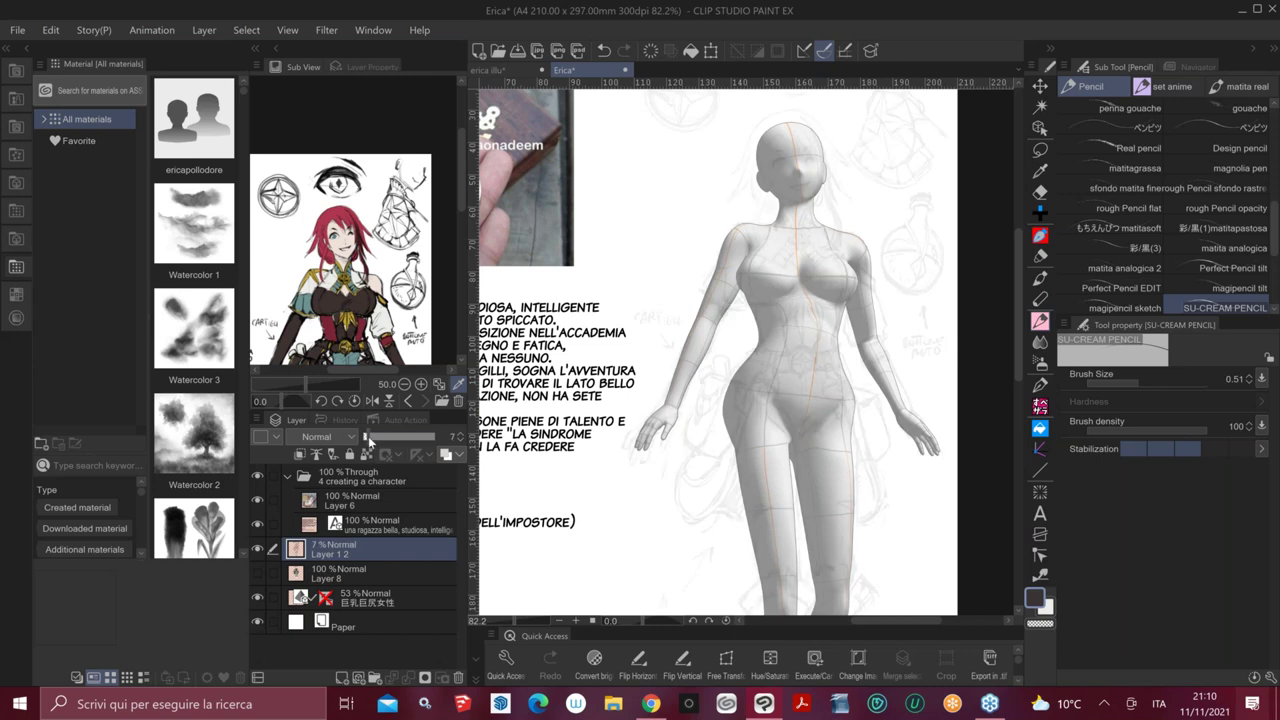
Select the 3D drawing figure with the Object tool and pose both of its hands at the waist
{"action": "left_click", "coordinate": [1040, 128]}
{"action": "scroll", "coordinate": [945, 255], "scroll_direction": "down", "scroll_amount": 2}
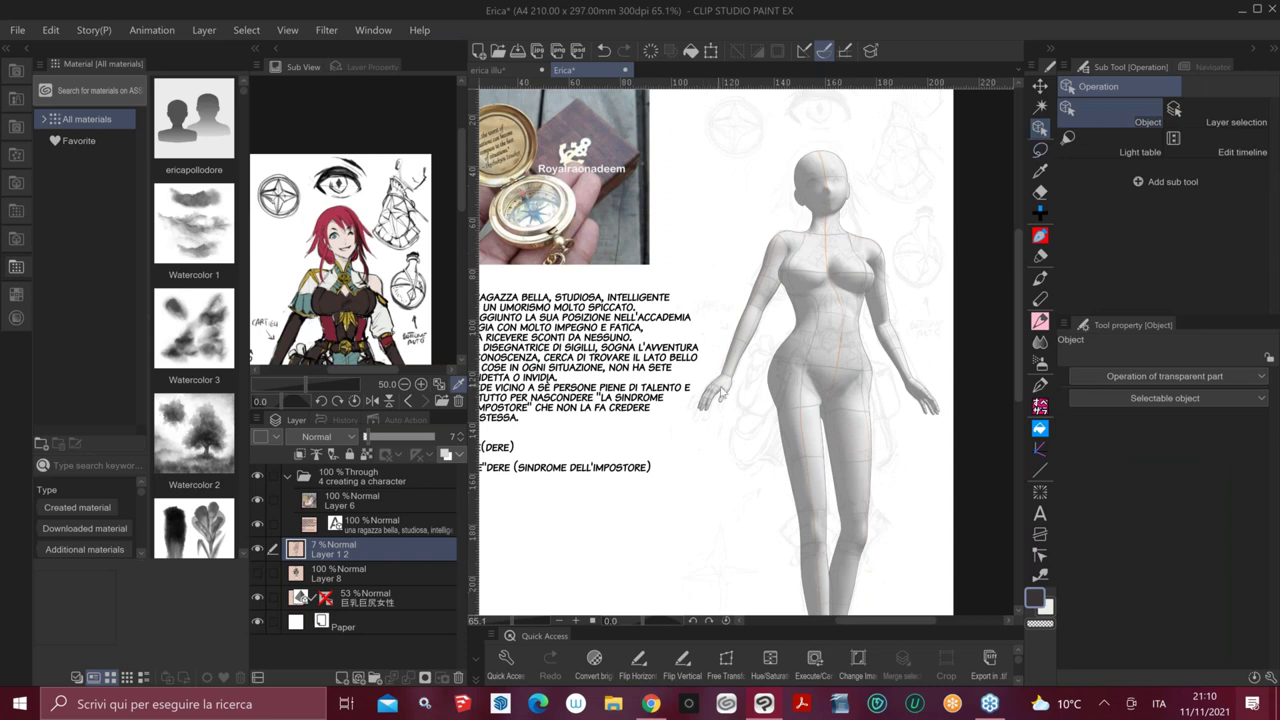
{"action": "left_click", "coordinate": [356, 600]}
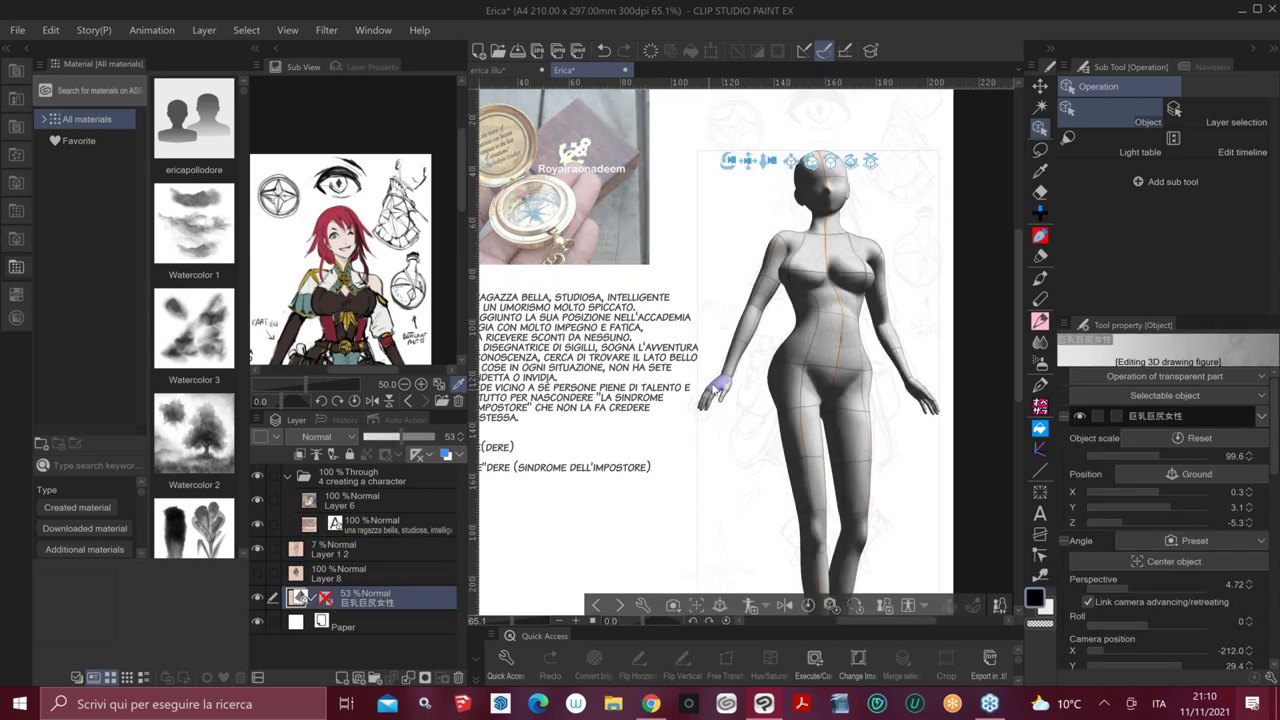
{"action": "left_click_drag", "start_coordinate": [722, 380], "coordinate": [786, 318]}
{"action": "left_click_drag", "start_coordinate": [909, 381], "coordinate": [882, 316]}
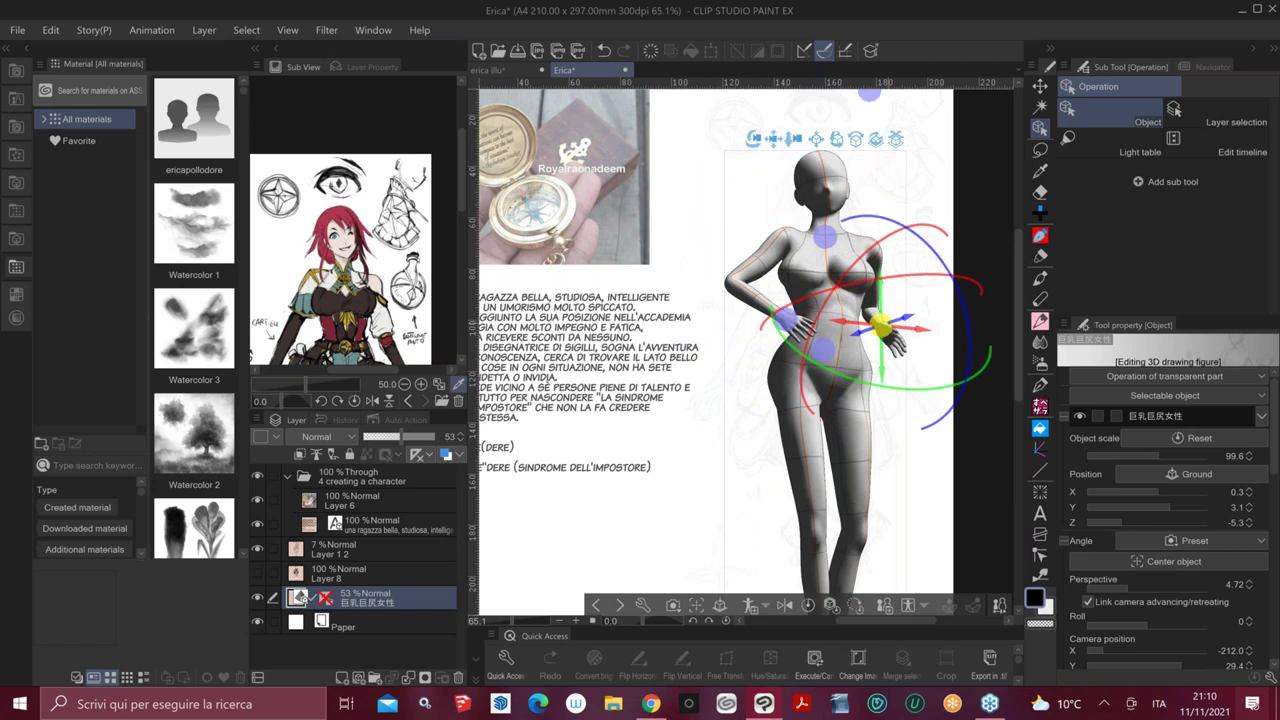
Orbit the camera to a high side view of the 3D figure, then extend one arm outward and raise one foot
{"action": "left_click_drag", "start_coordinate": [754, 139], "coordinate": [800, 219]}
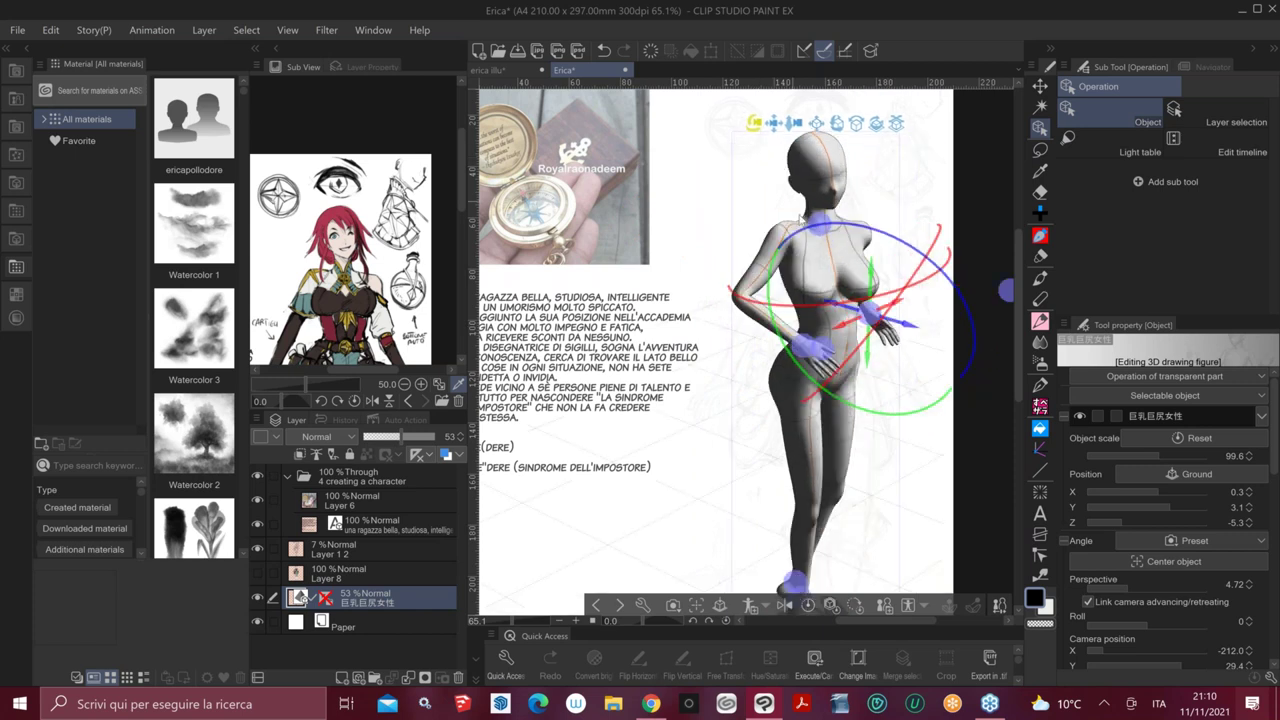
{"action": "left_click_drag", "start_coordinate": [1005, 290], "coordinate": [752, 395]}
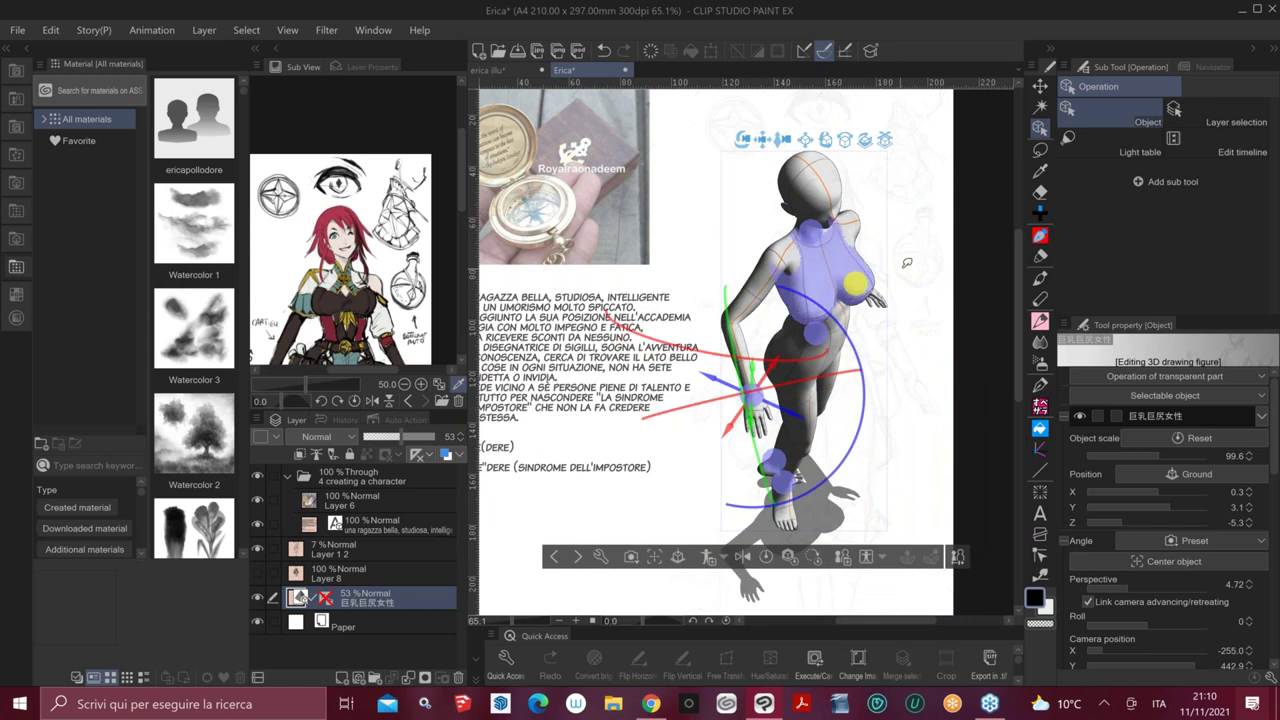
{"action": "left_click_drag", "start_coordinate": [855, 283], "coordinate": [904, 265]}
{"action": "left_click_drag", "start_coordinate": [811, 231], "coordinate": [808, 228]}
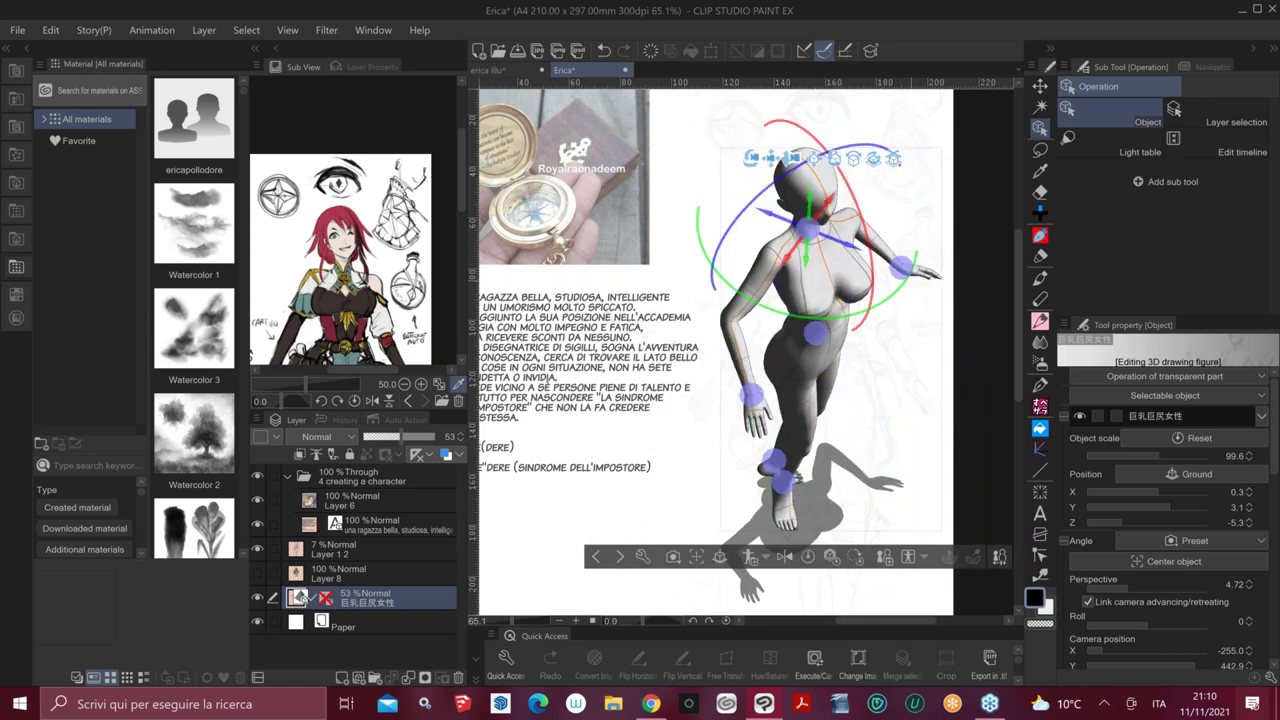
{"action": "left_click_drag", "start_coordinate": [783, 482], "coordinate": [739, 376]}
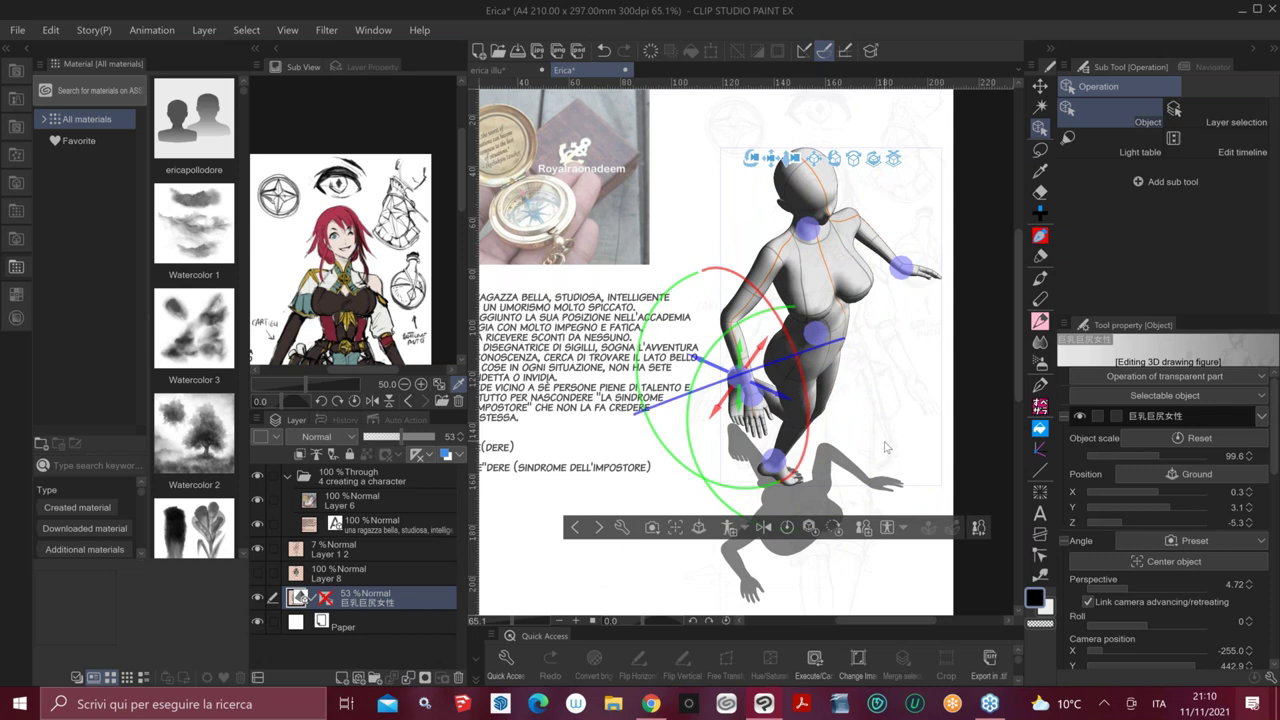
Browse the 3D background materials in the material library, examining the available buildings and scenery
{"action": "left_click", "coordinate": [43, 119]}
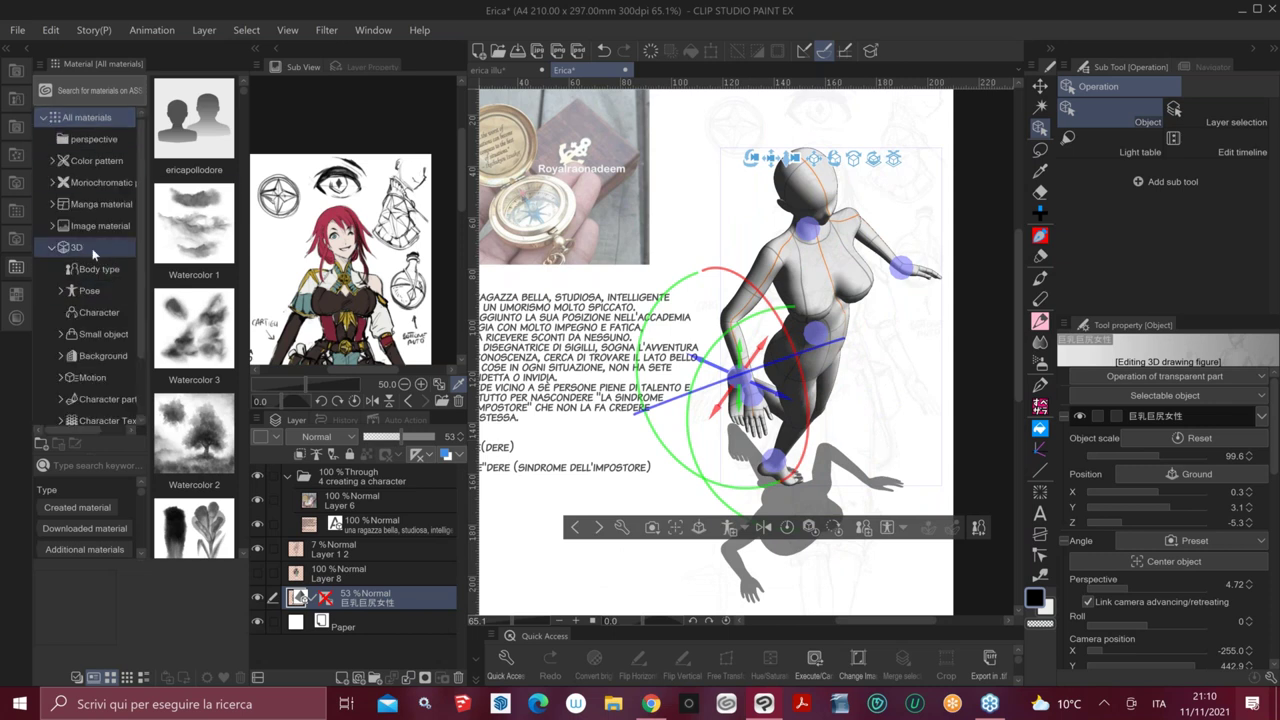
{"action": "left_click", "coordinate": [118, 356]}
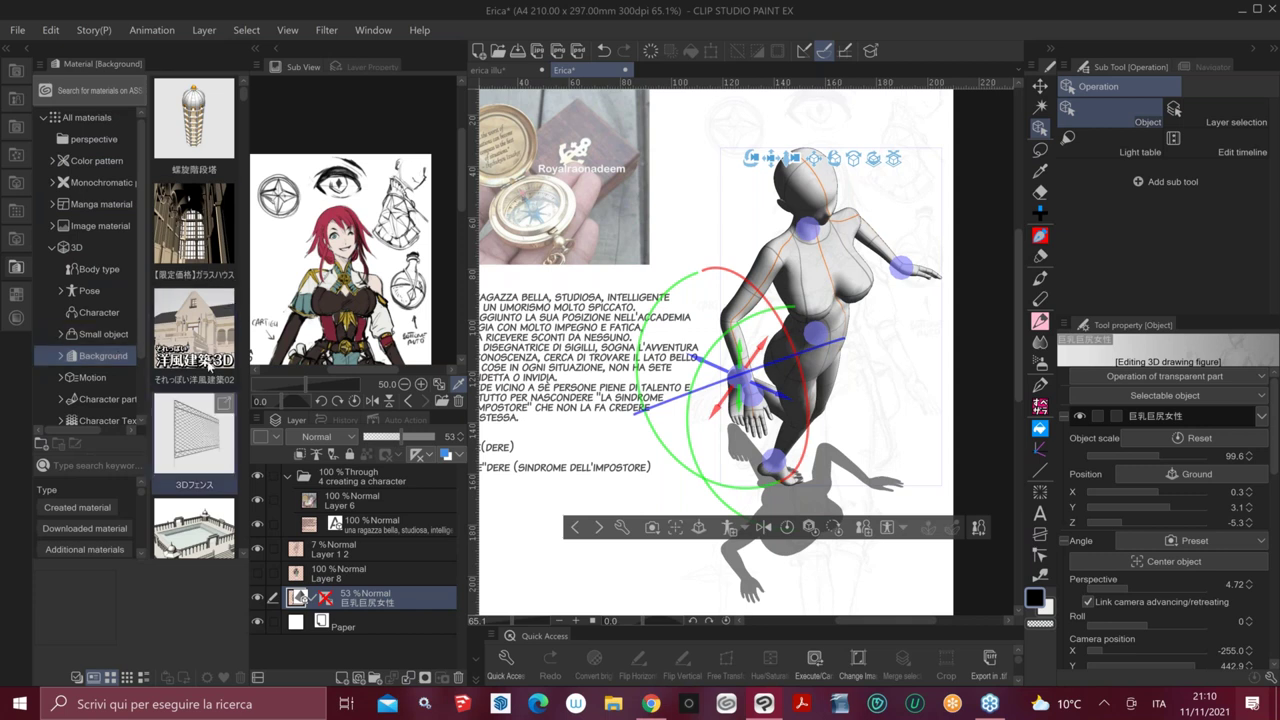
{"action": "left_click_drag", "start_coordinate": [244, 95], "coordinate": [246, 118]}
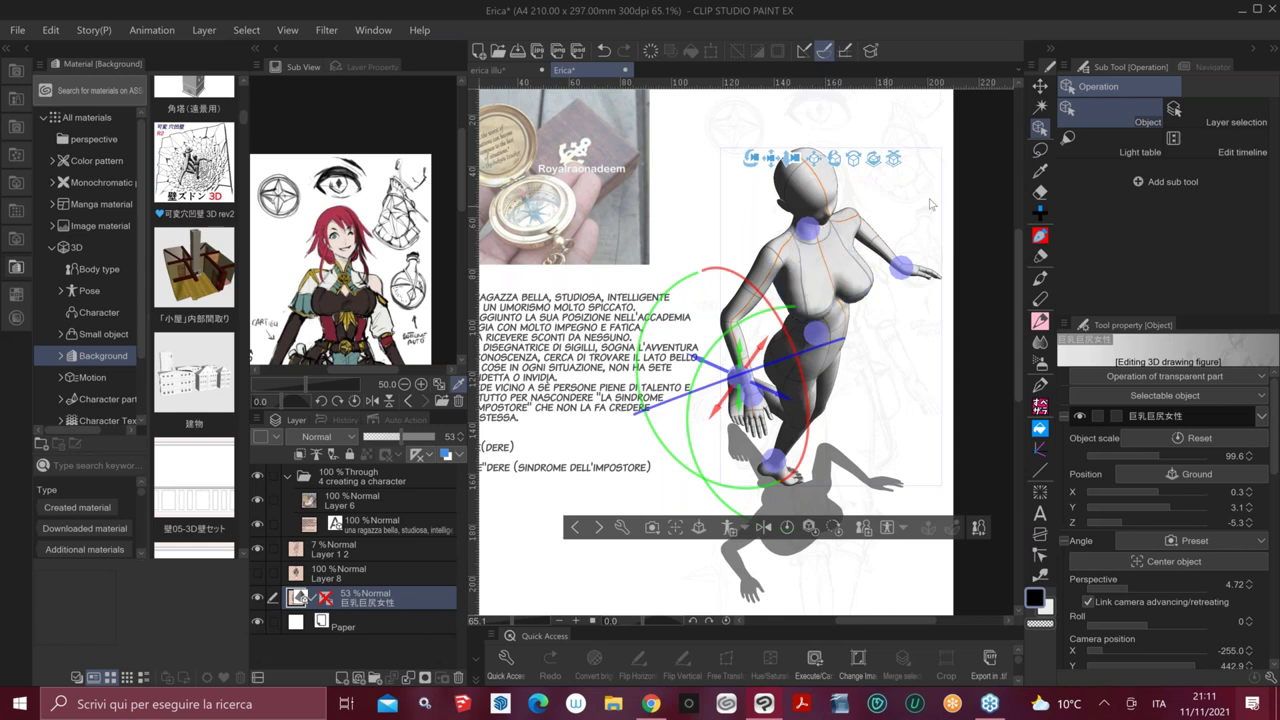
Collapse the material library and close the Erica document to return to the erica illu illustration
{"action": "left_click", "coordinate": [27, 50]}
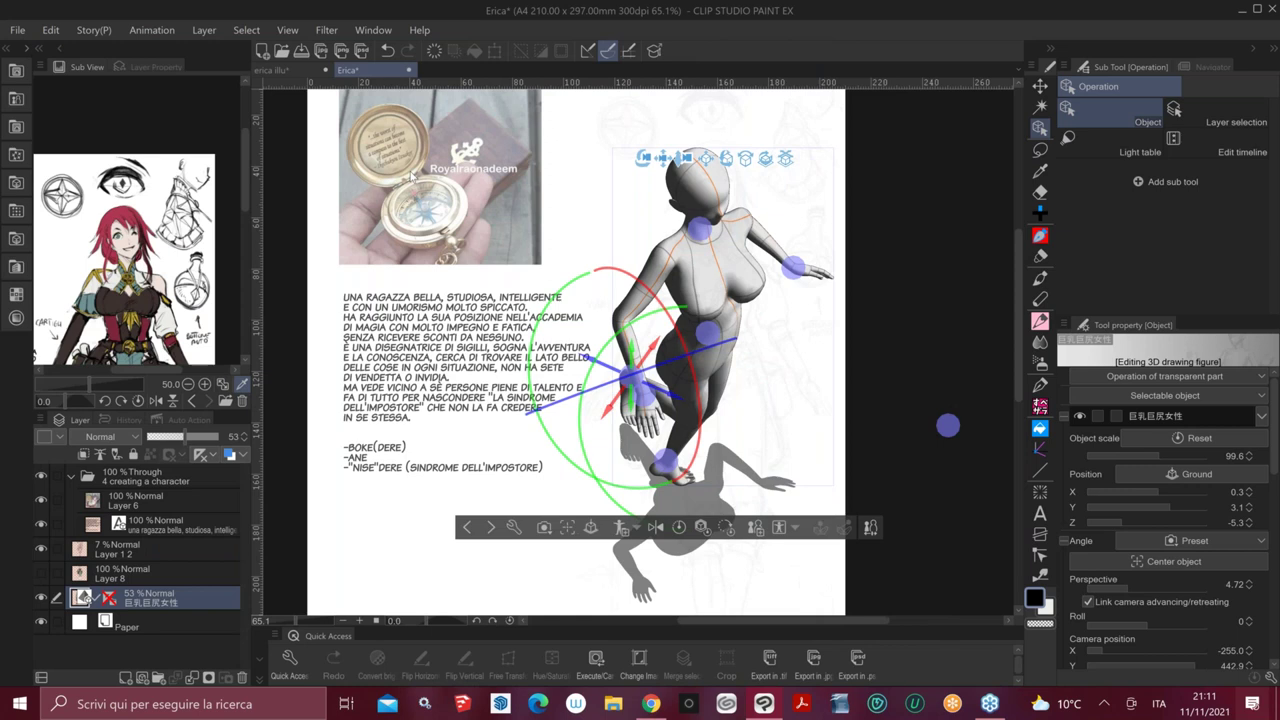
{"action": "left_click", "coordinate": [412, 75]}
{"action": "left_click", "coordinate": [647, 271]}
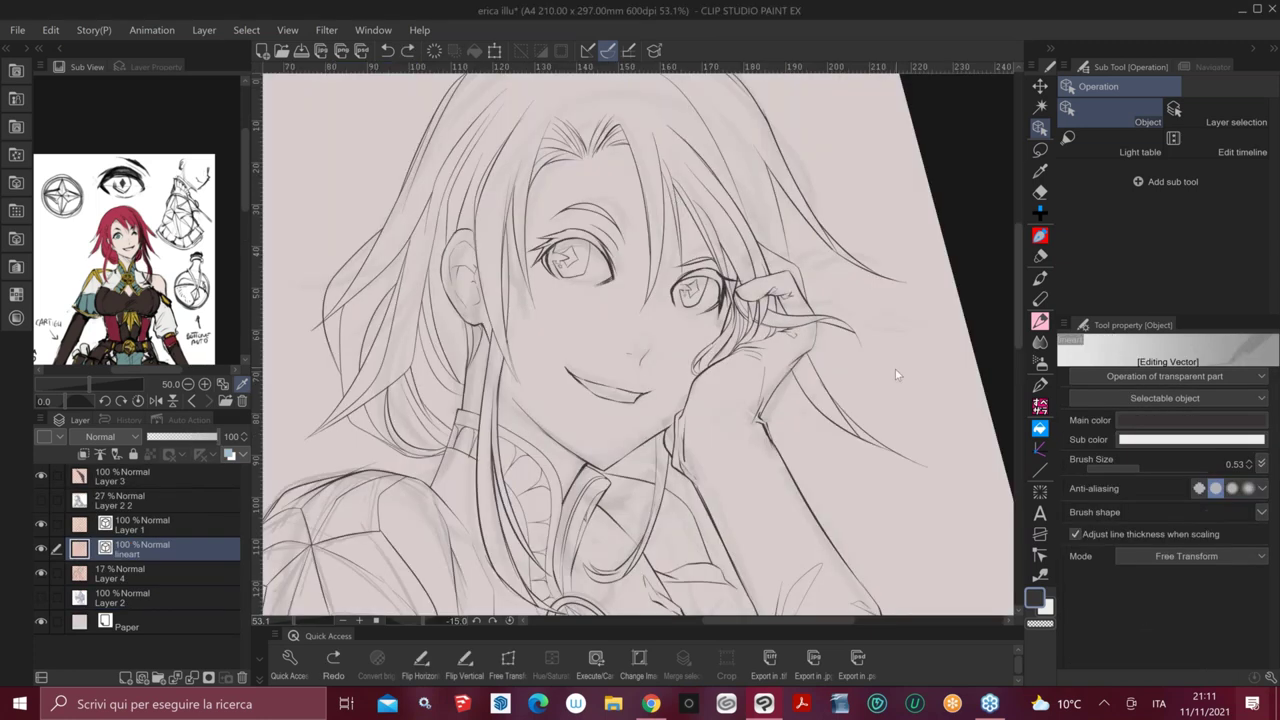
Check the lineart in a mirrored view, restore the upright unmirrored view, and save the erica illu document
{"action": "key", "text": "h"}
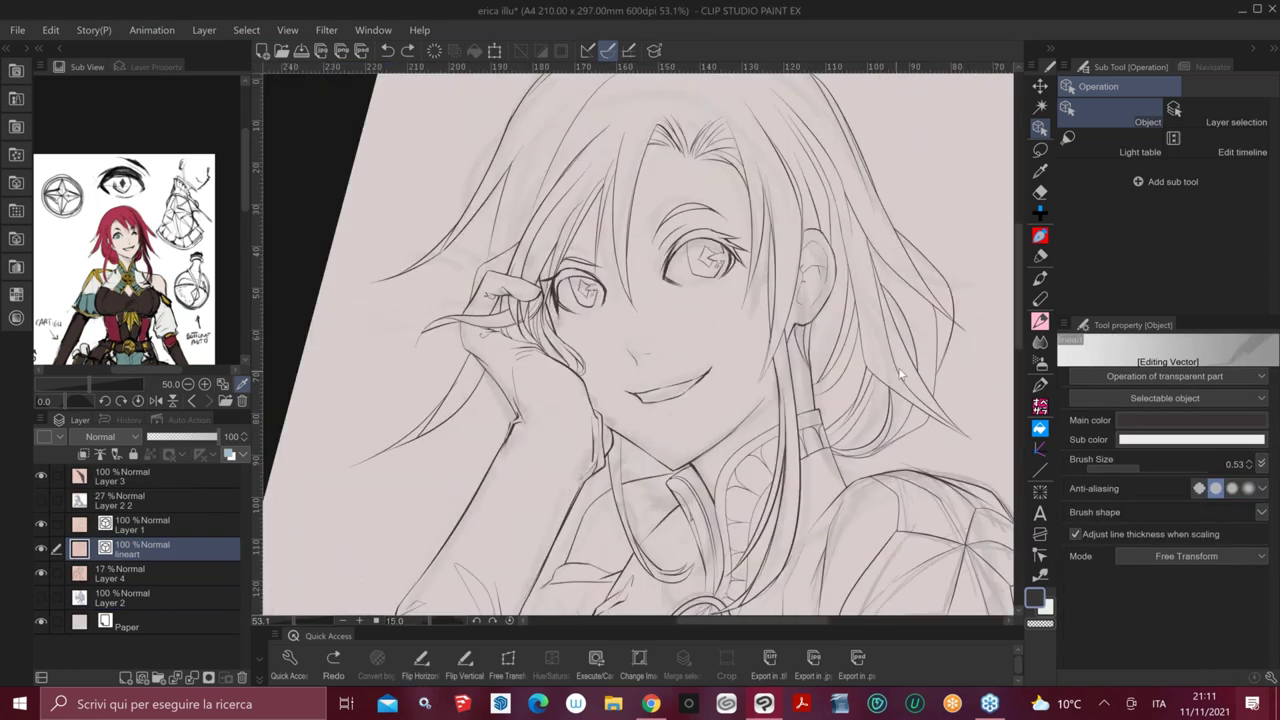
{"action": "key", "text": "h"}
{"action": "key", "text": "asciicircum"}
{"action": "scroll", "coordinate": [891, 405], "scroll_direction": "down", "scroll_amount": 1}
{"action": "left_click_drag", "start_coordinate": [893, 388], "coordinate": [934, 350]}
{"action": "key", "text": "ctrl+s"}
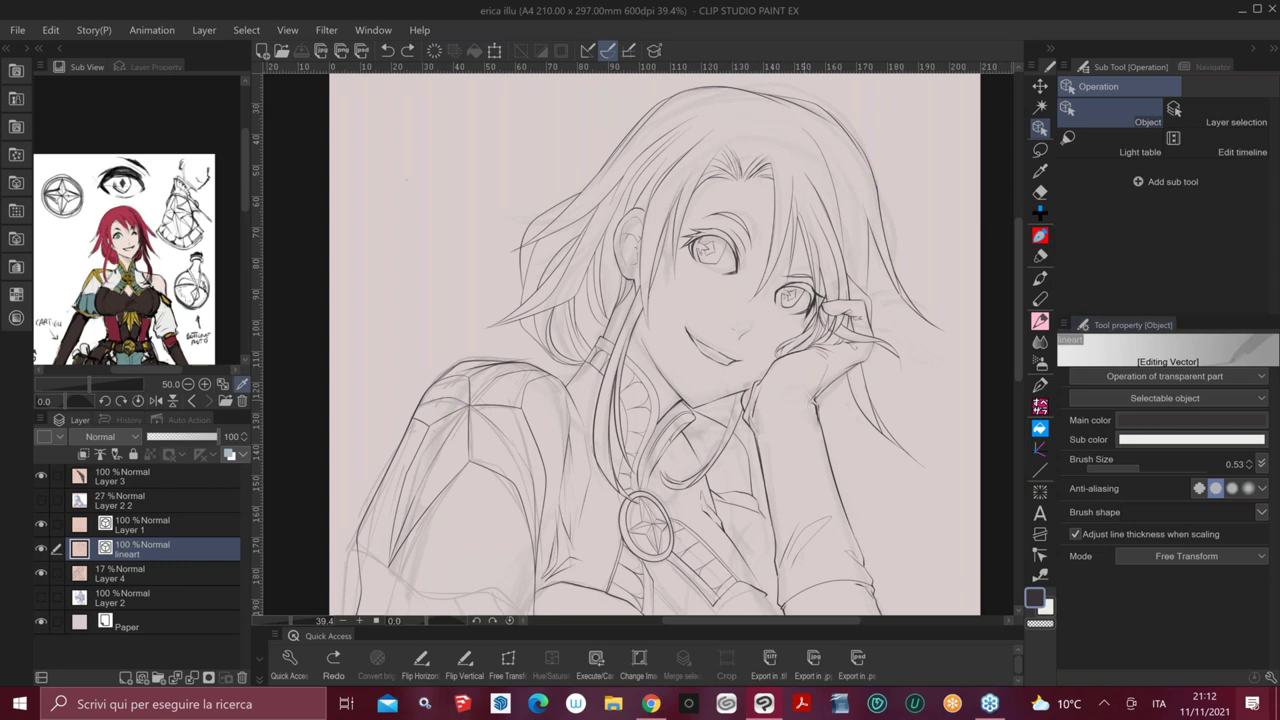
{"action": "left_click", "coordinate": [833, 438]}
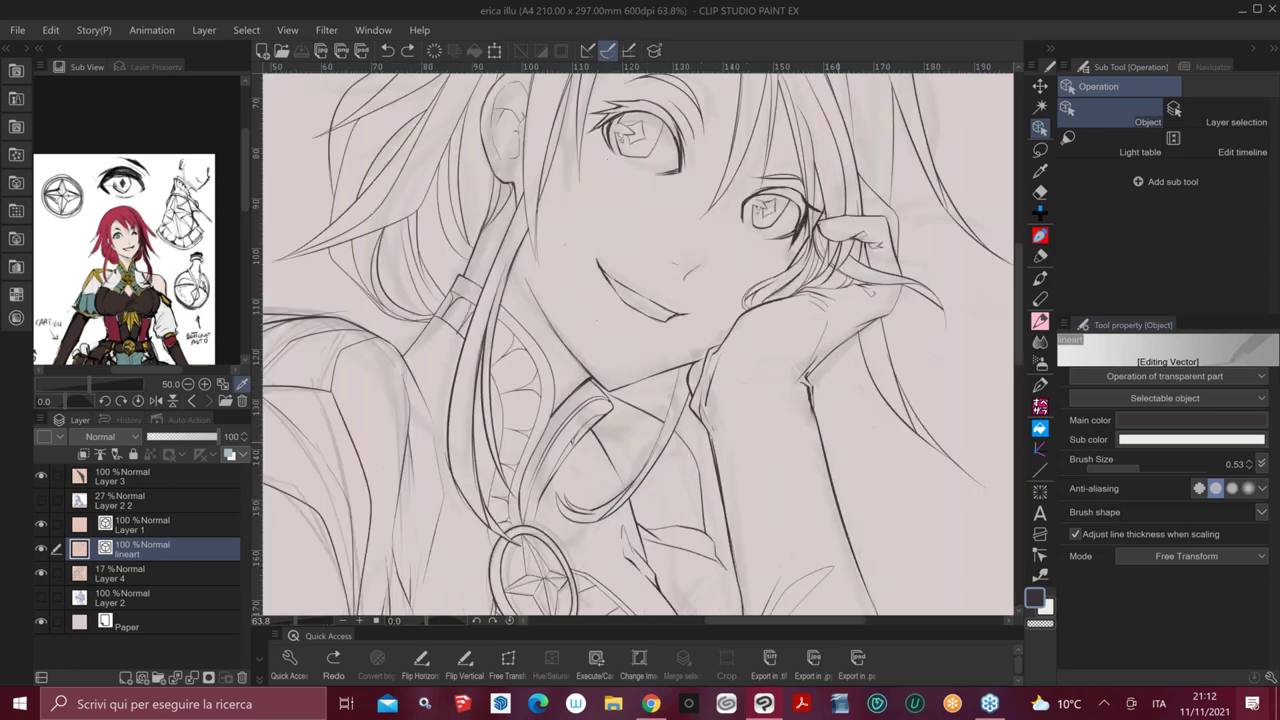
{"action": "key", "text": "minus"}
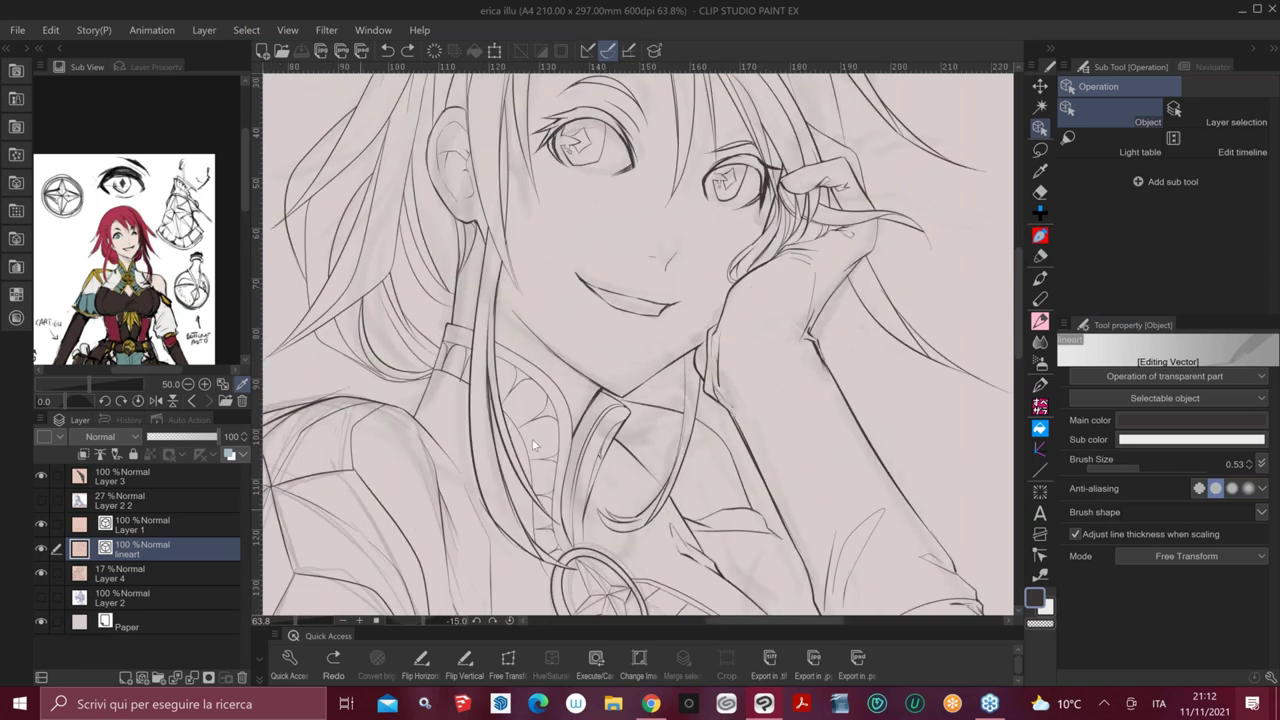
{"action": "left_click", "coordinate": [1040, 385]}
{"action": "left_click_drag", "start_coordinate": [986, 369], "coordinate": [981, 415]}
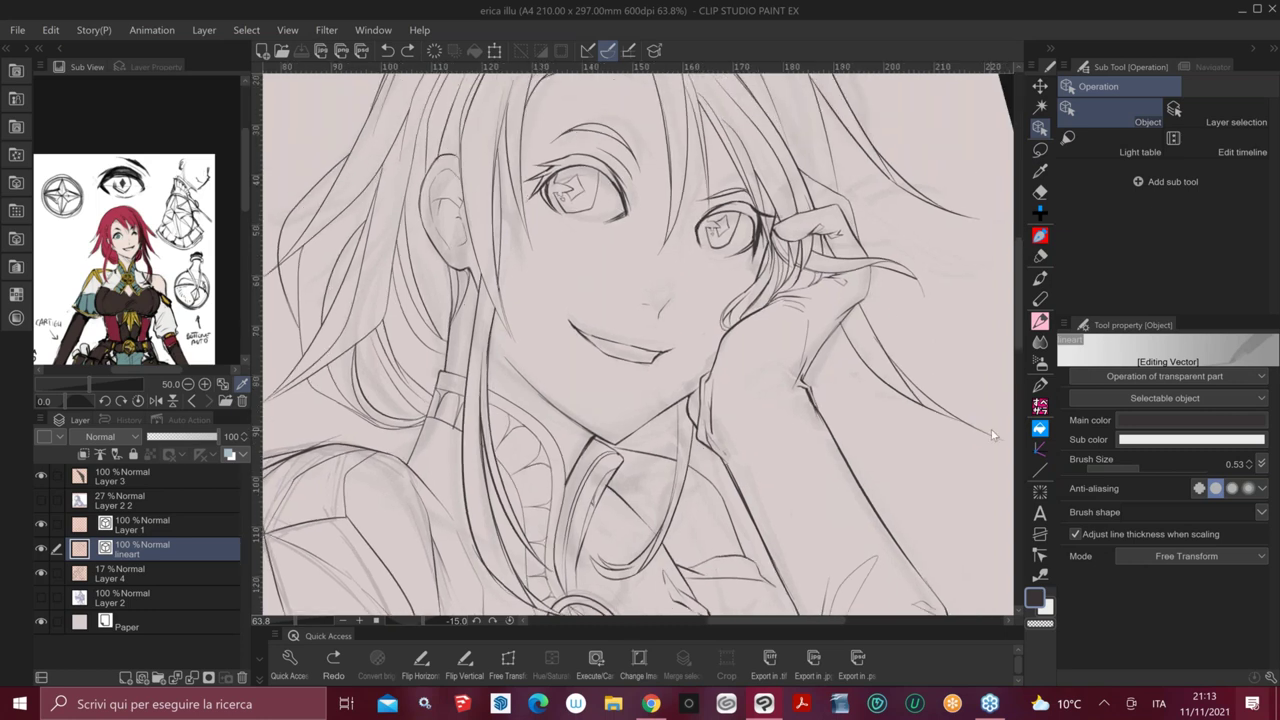